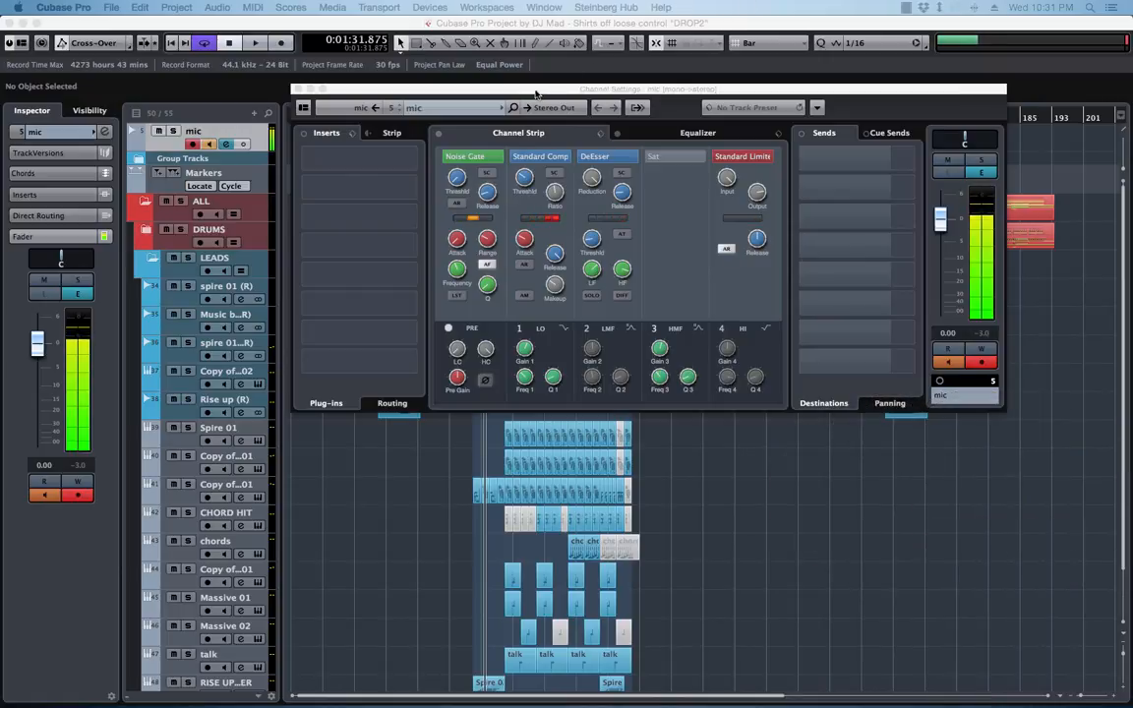
Clear the mic channel settings window away from the arrangement and look briefly inside the DRUMS folder
drag(568, 93, 1132, 92)
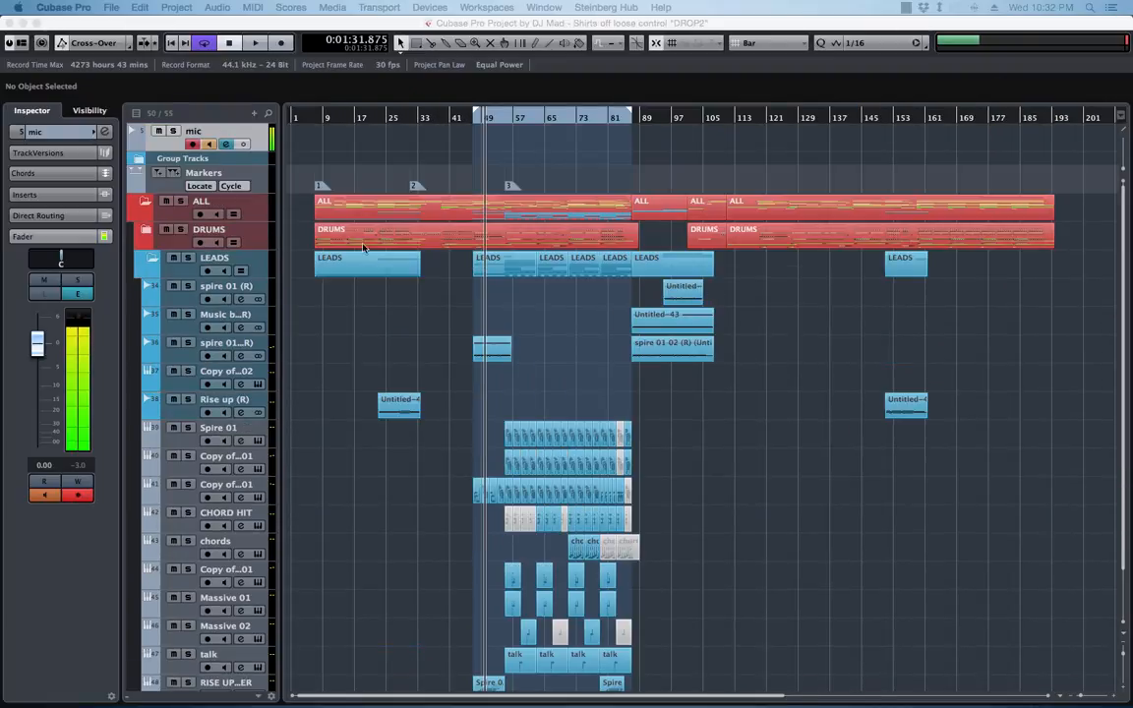
click(148, 234)
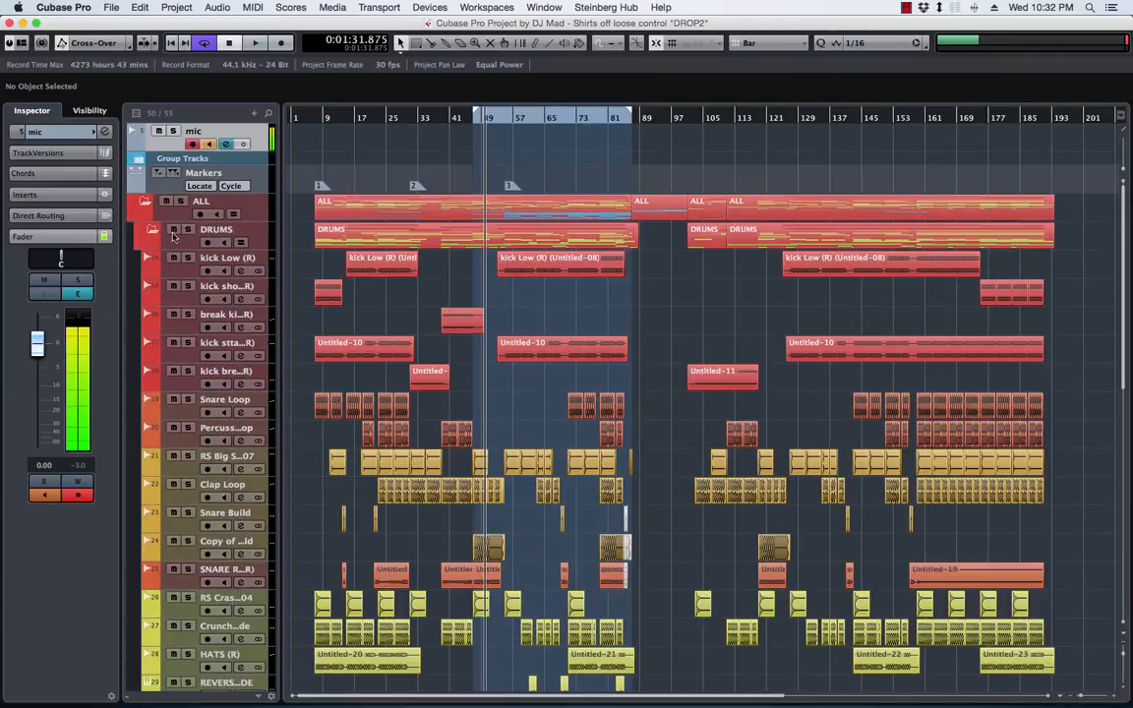
click(152, 233)
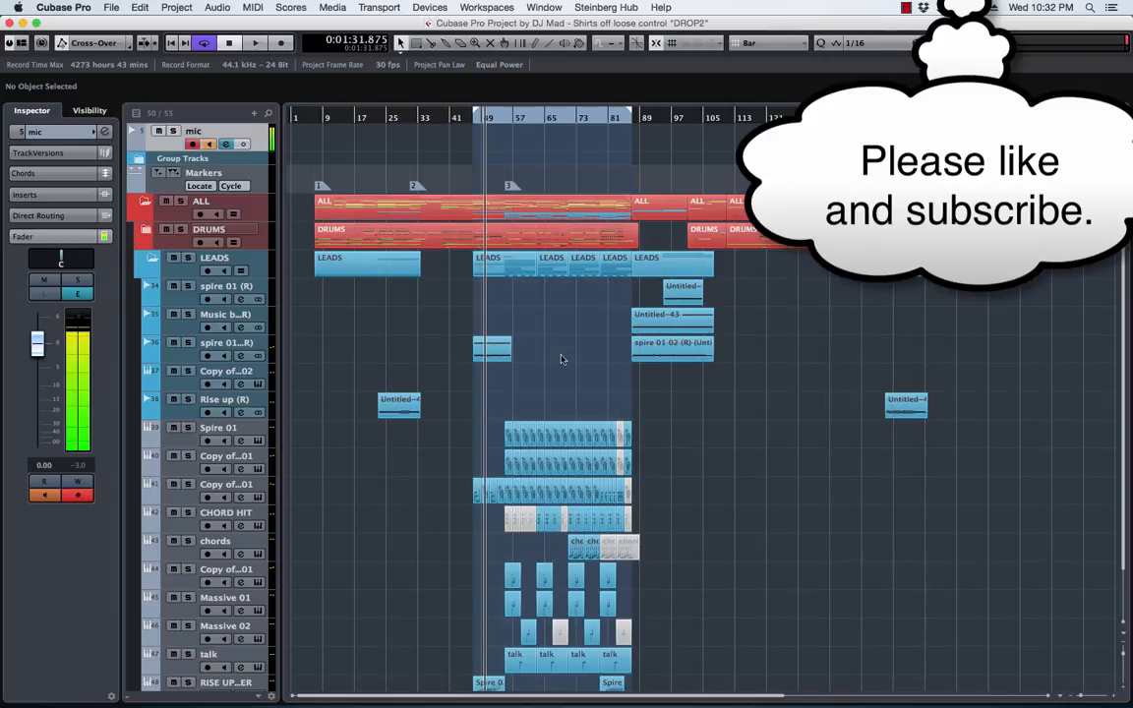
Examine the arrangement of the drop and the individual tracks in the DRUMS folder, leaving the folder collapsed
key(h)
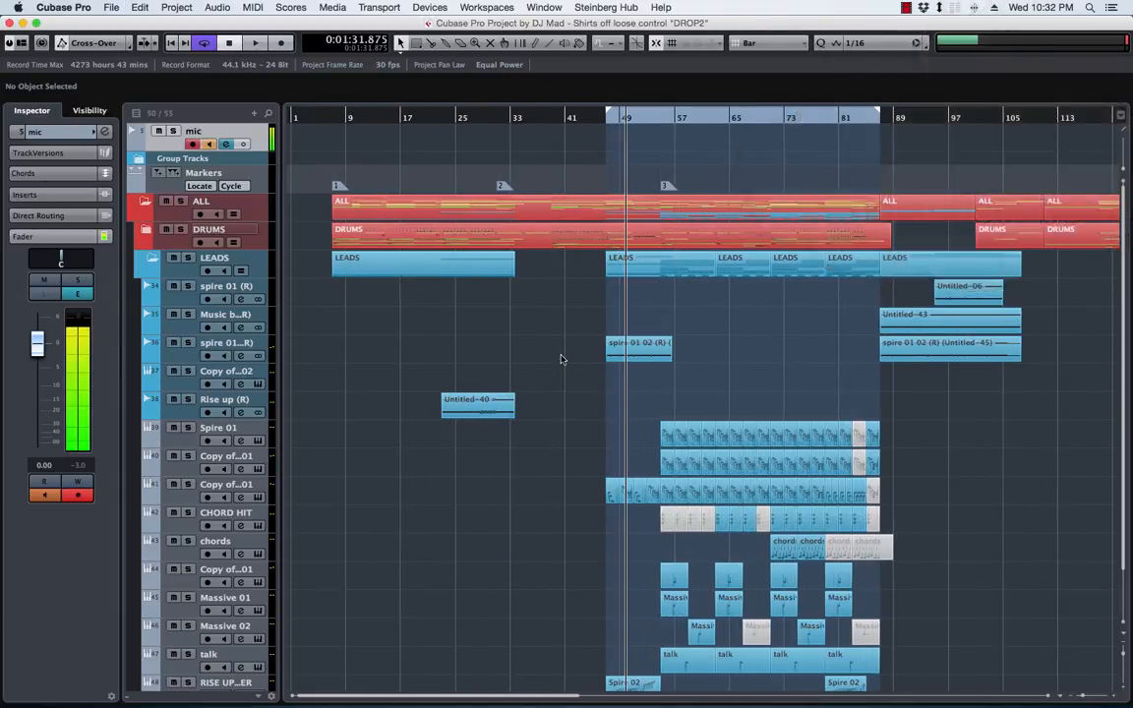
scroll(753, 357, right, 5)
scroll(752, 358, left, 5)
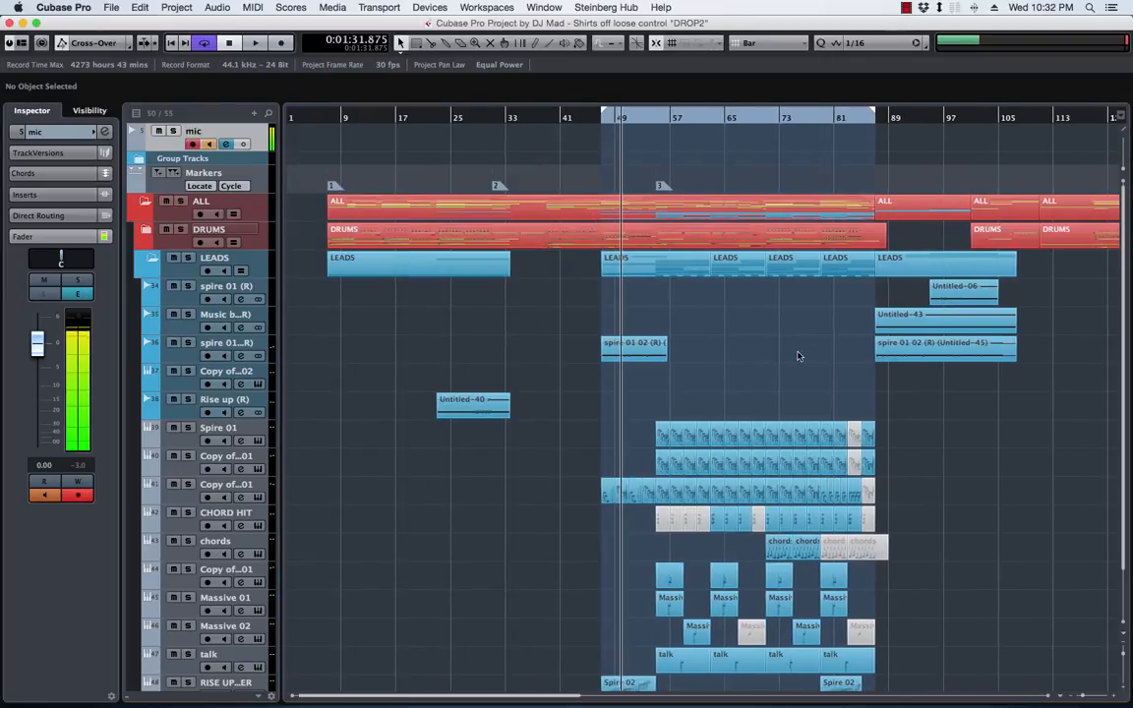
click(147, 231)
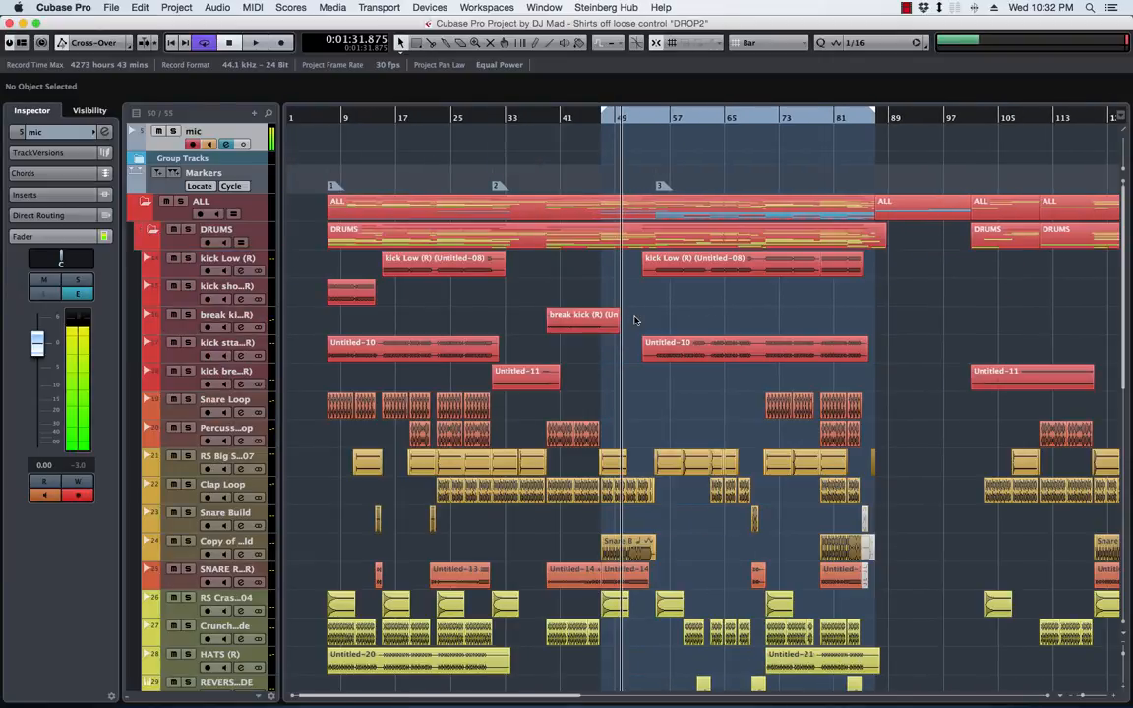
scroll(157, 231, down, 5)
scroll(158, 231, up, 5)
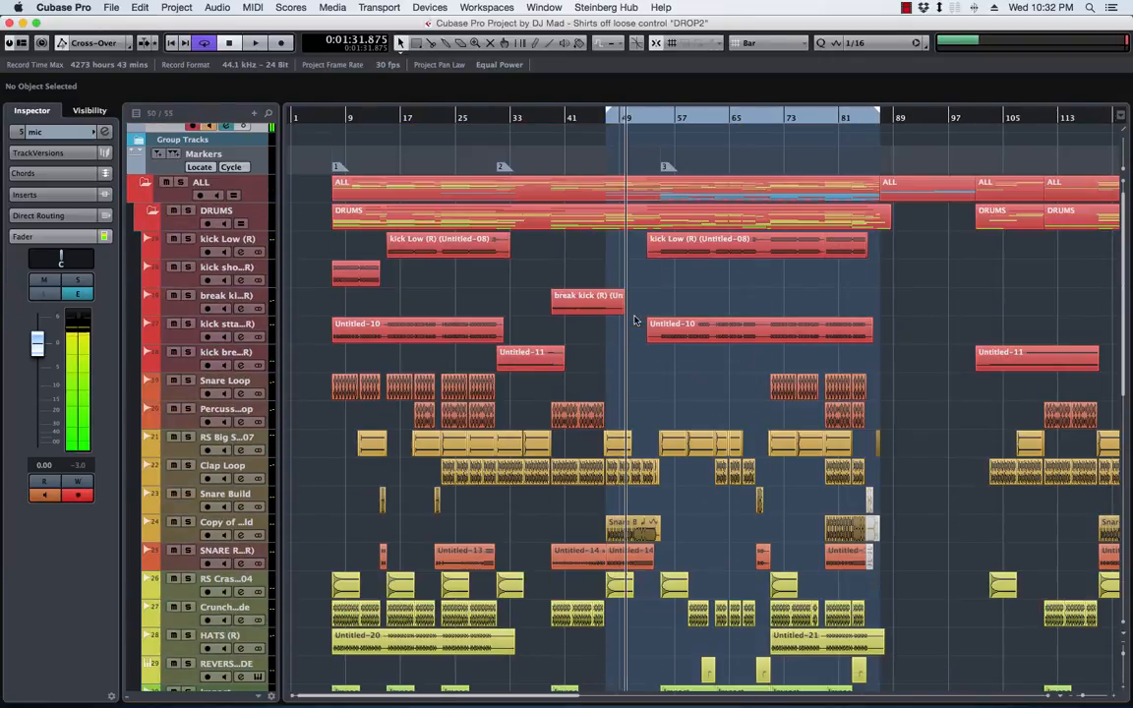
click(151, 210)
scroll(754, 425, down, 2)
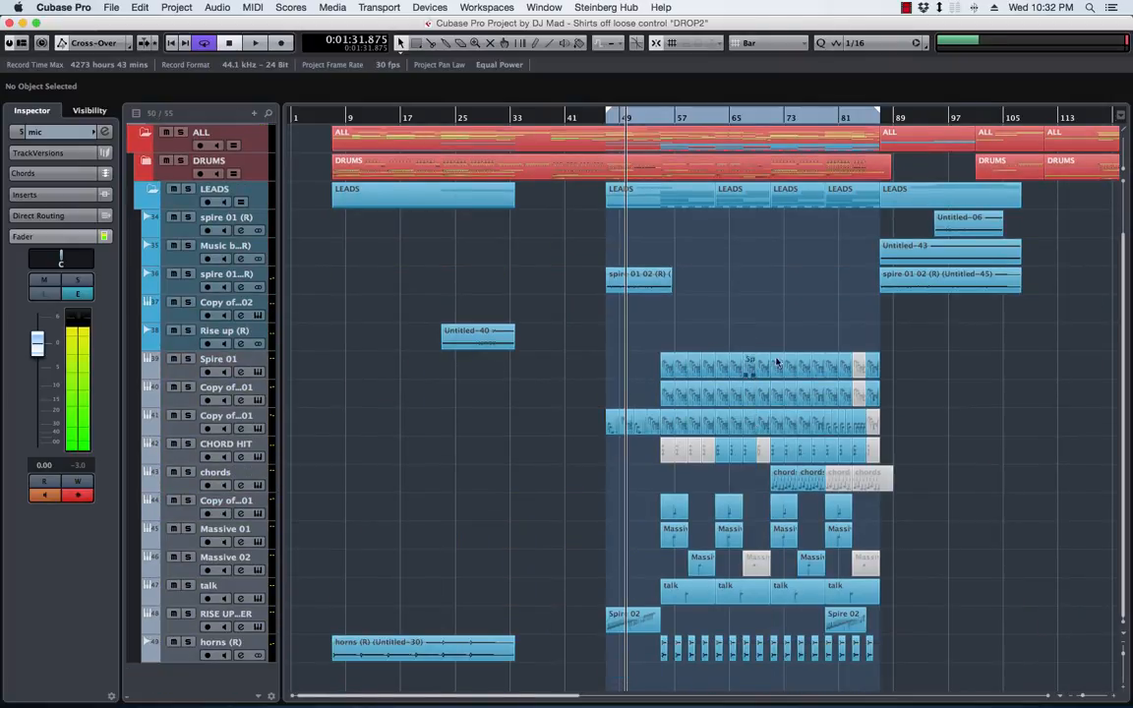
Select the Spire 01 track and start playback in the cycled drop section
click(181, 368)
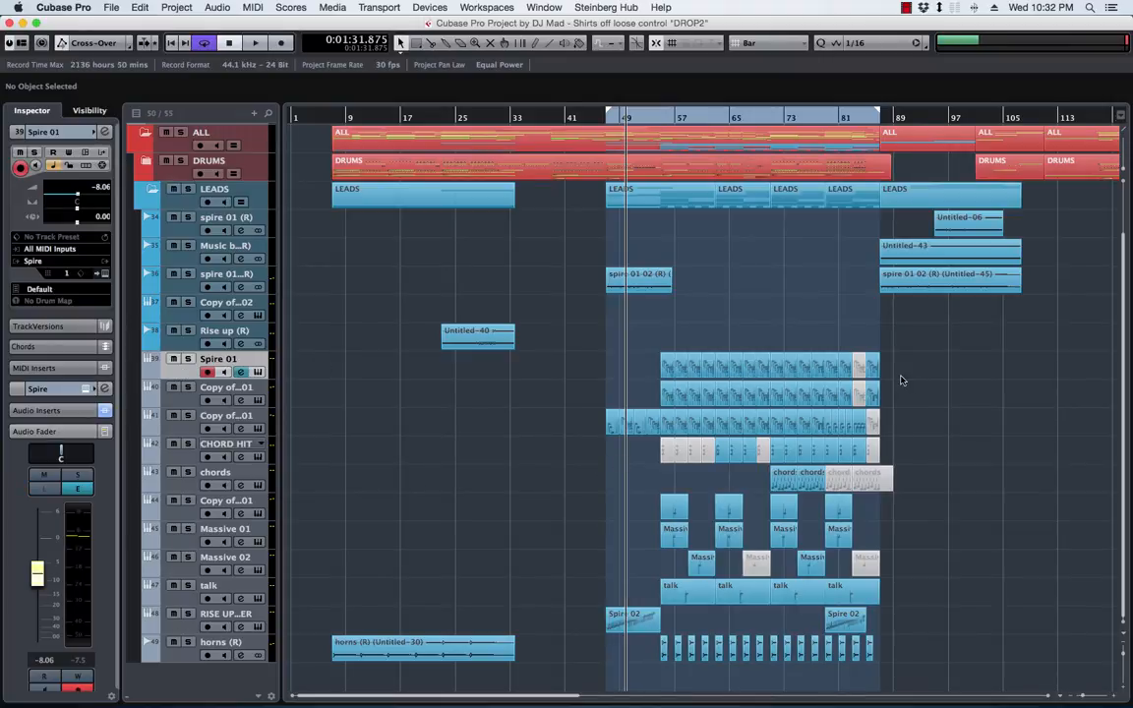
scroll(884, 331, right, 3)
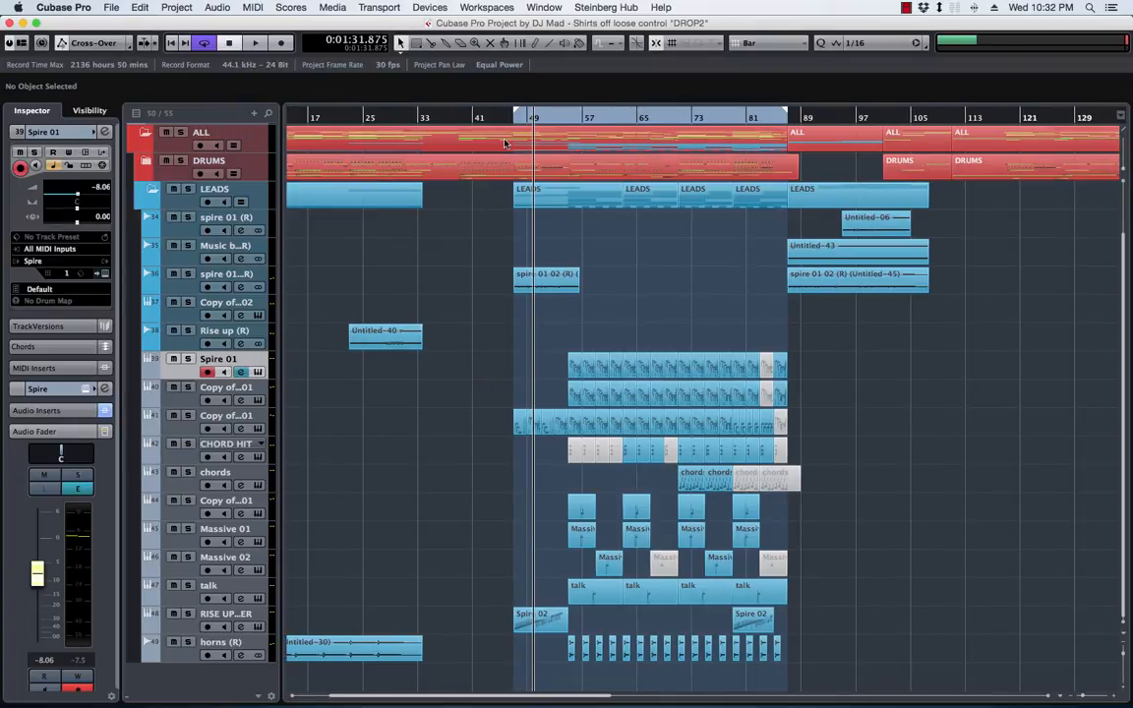
key(KP_1)
key(space)
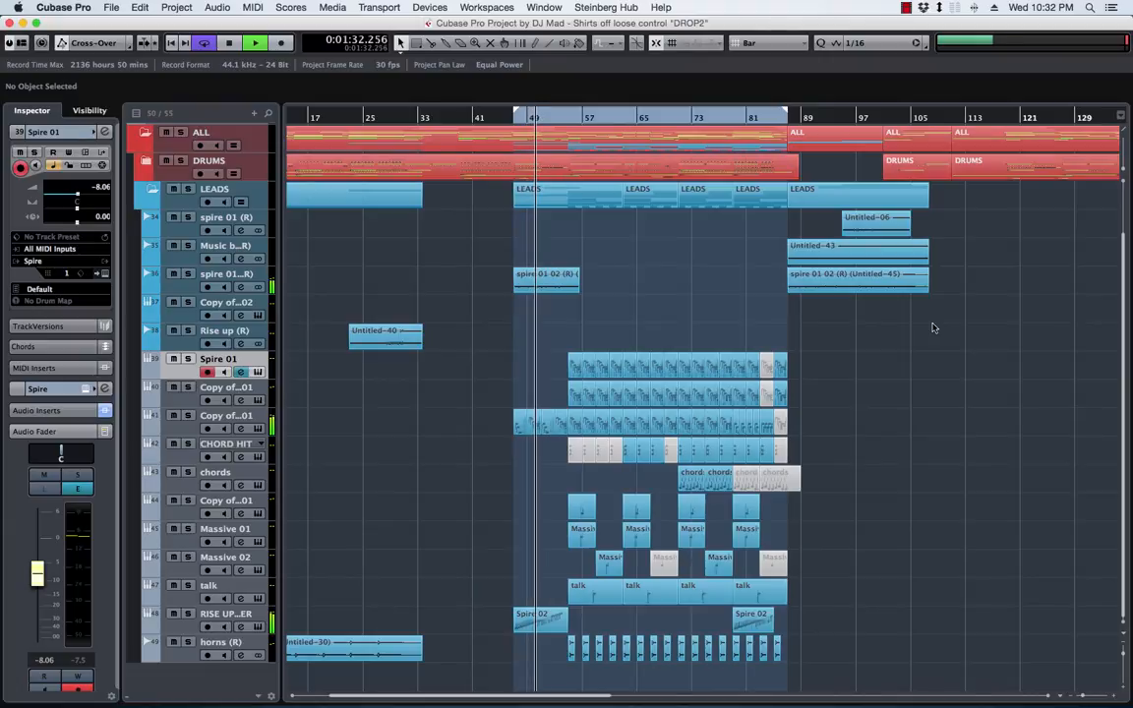
Delete the muted parts near the end of the drop on Spire 01 and its two copy tracks, around bars 83 to 87
click(774, 372)
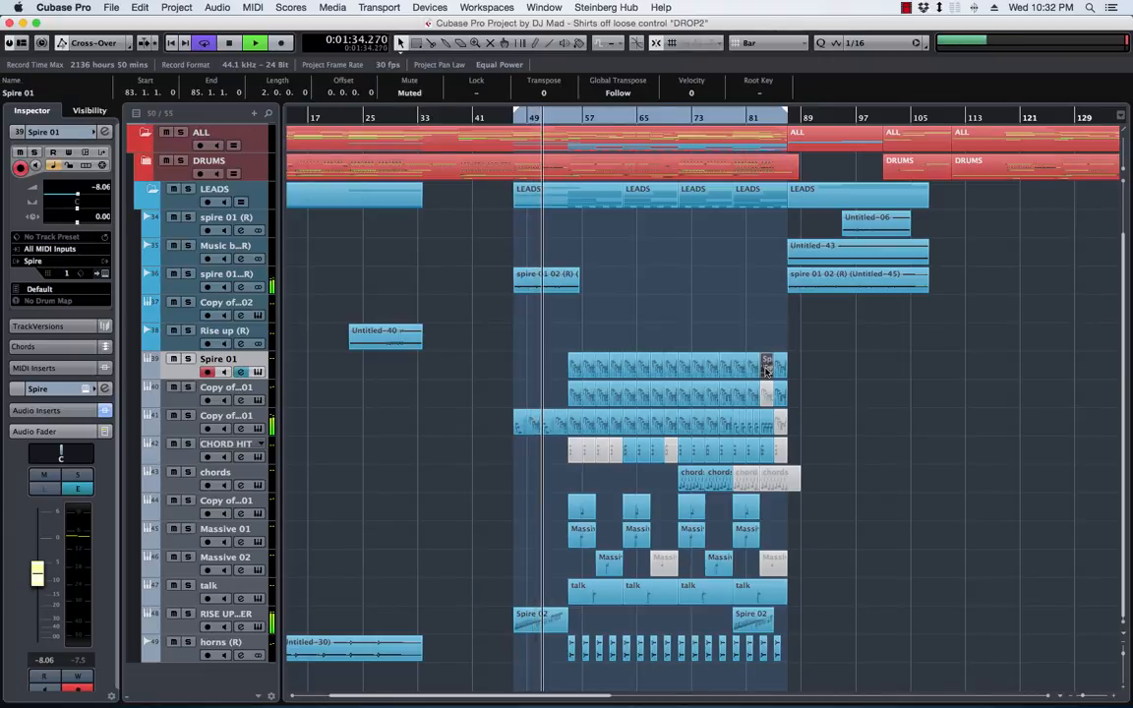
click(768, 396)
key(Delete)
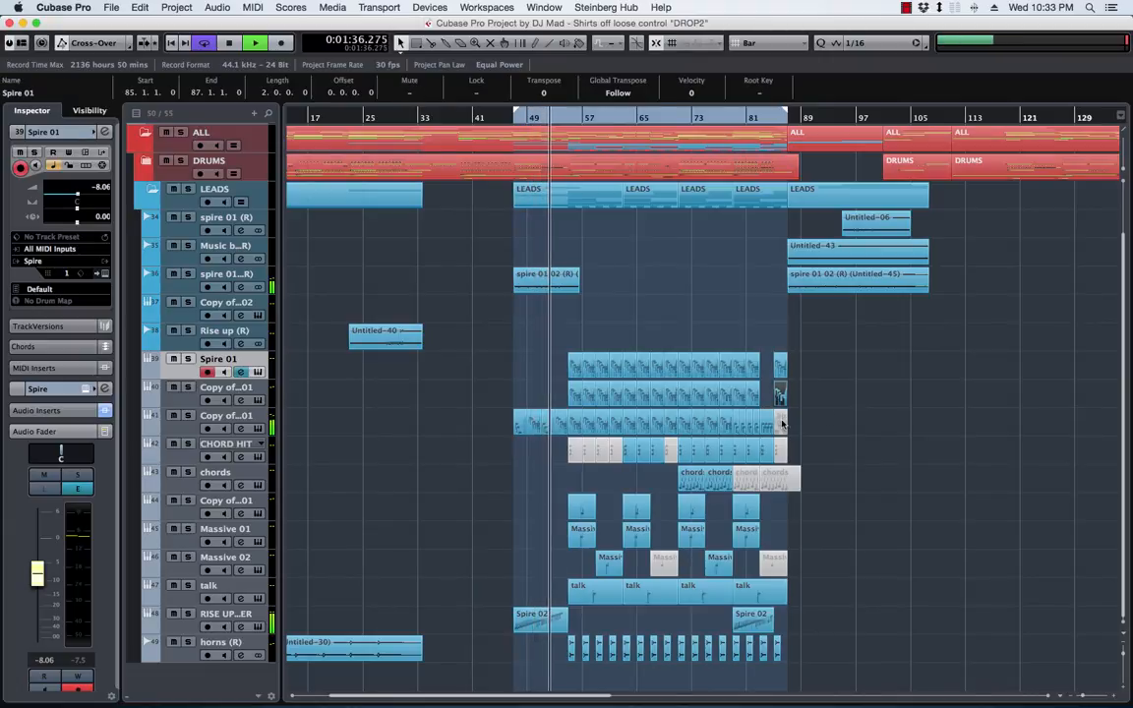
click(781, 423)
key(Delete)
Delete all muted parts on the CHORD HIT and chords tracks
click(782, 451)
key(Delete)
drag(842, 478, 748, 486)
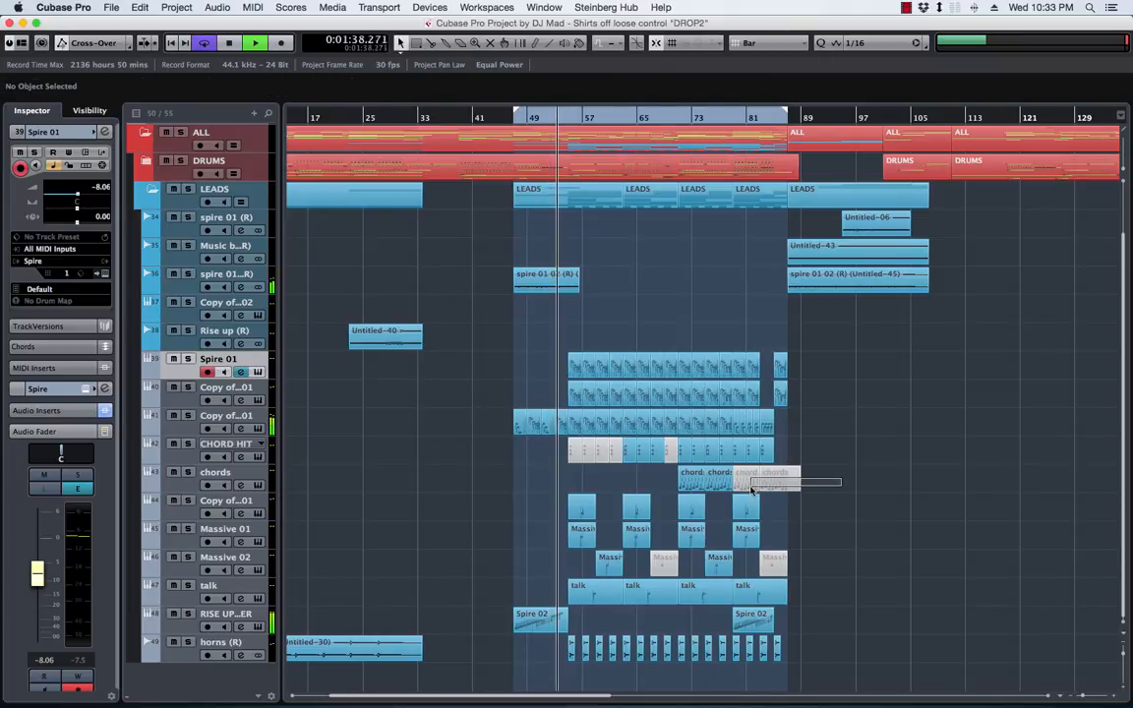
key(Delete)
drag(541, 455, 615, 459)
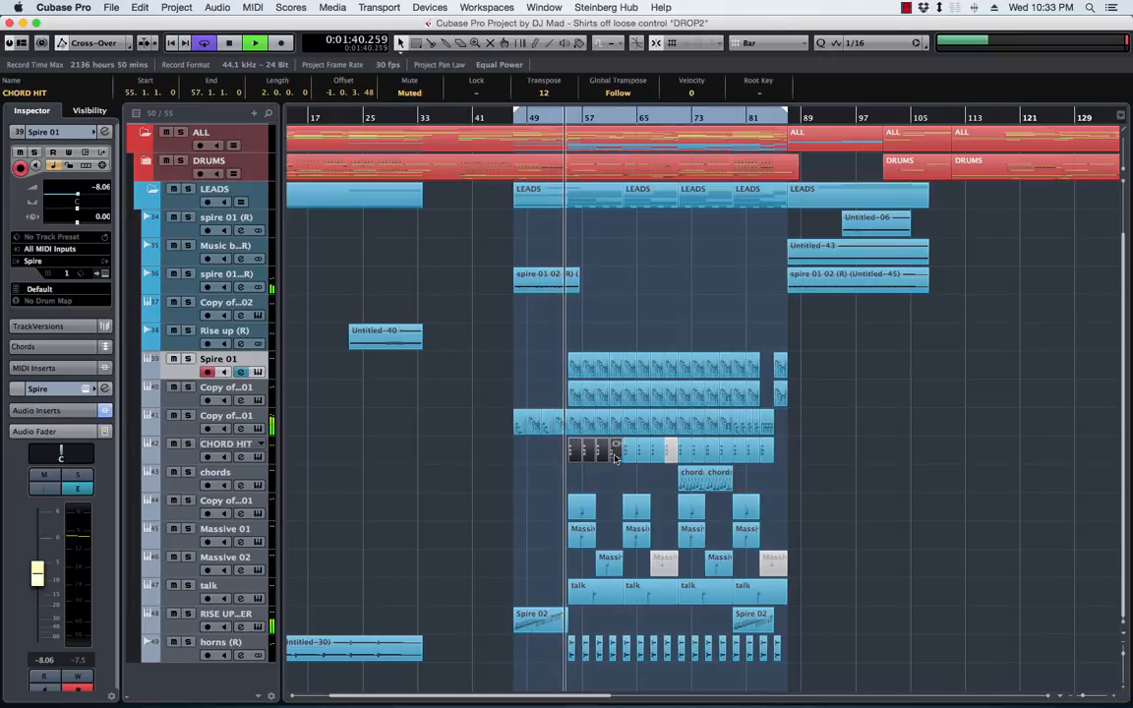
key(Delete)
click(671, 453)
key(Delete)
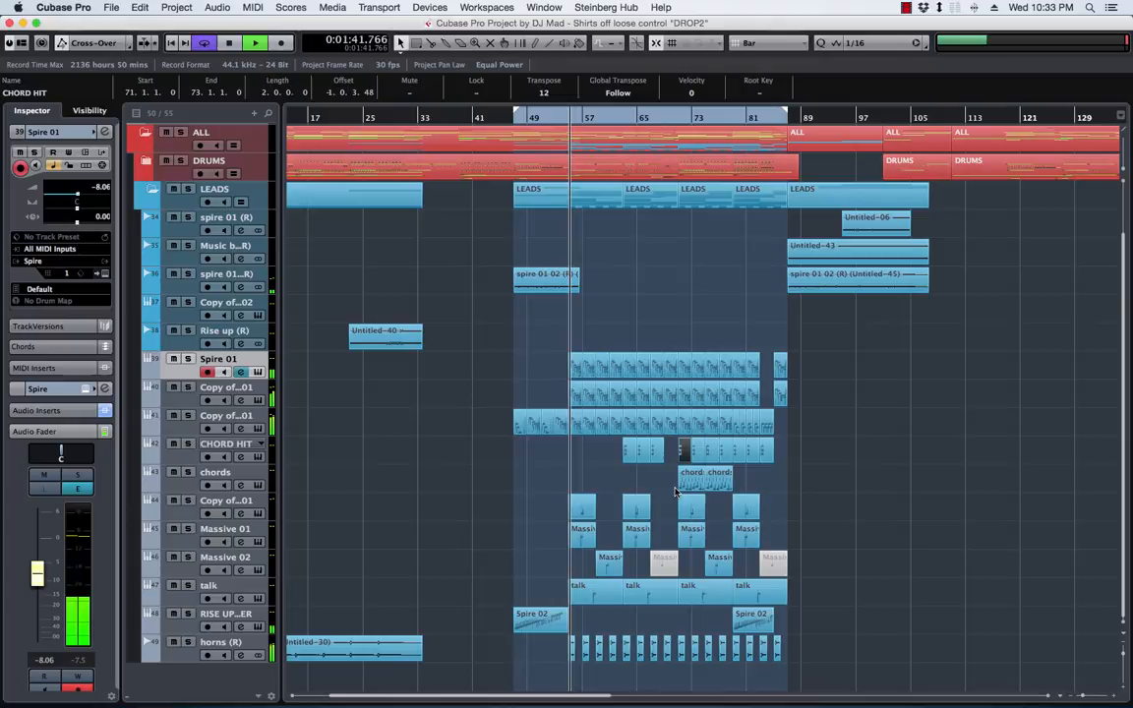
Delete the two muted parts on the Massive 02 track
click(665, 562)
key(Delete)
click(769, 563)
key(Delete)
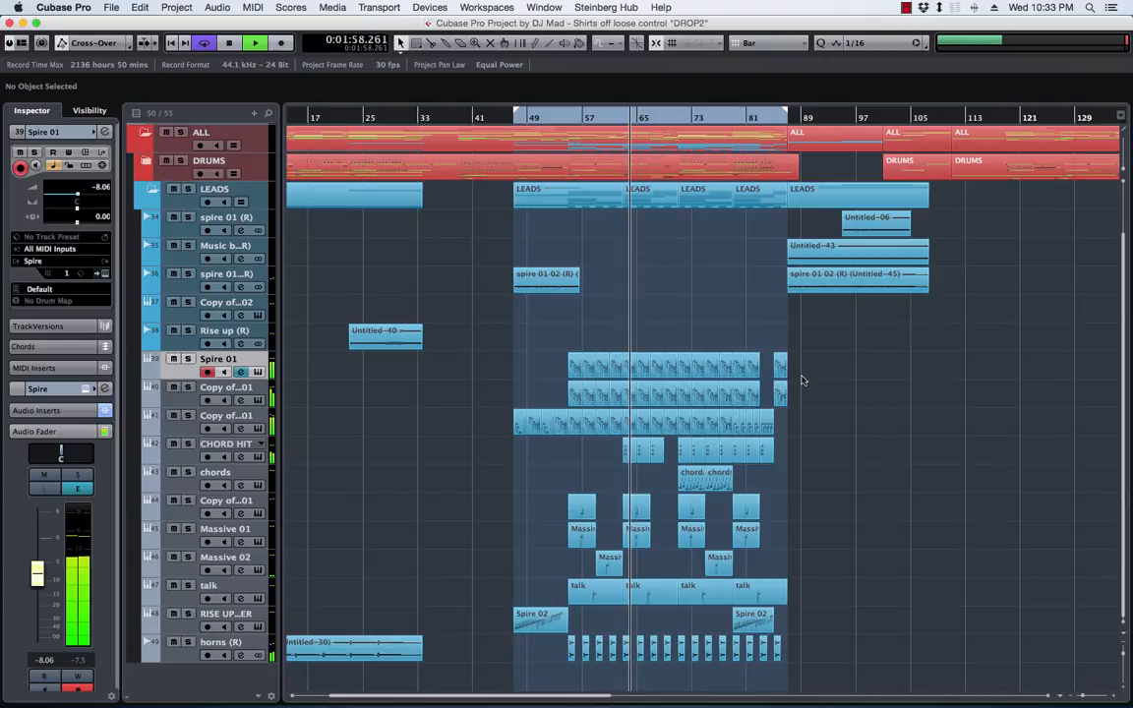
Audition the second half of the drop from about bars 71, 77 and 81, and stop playback
click(679, 124)
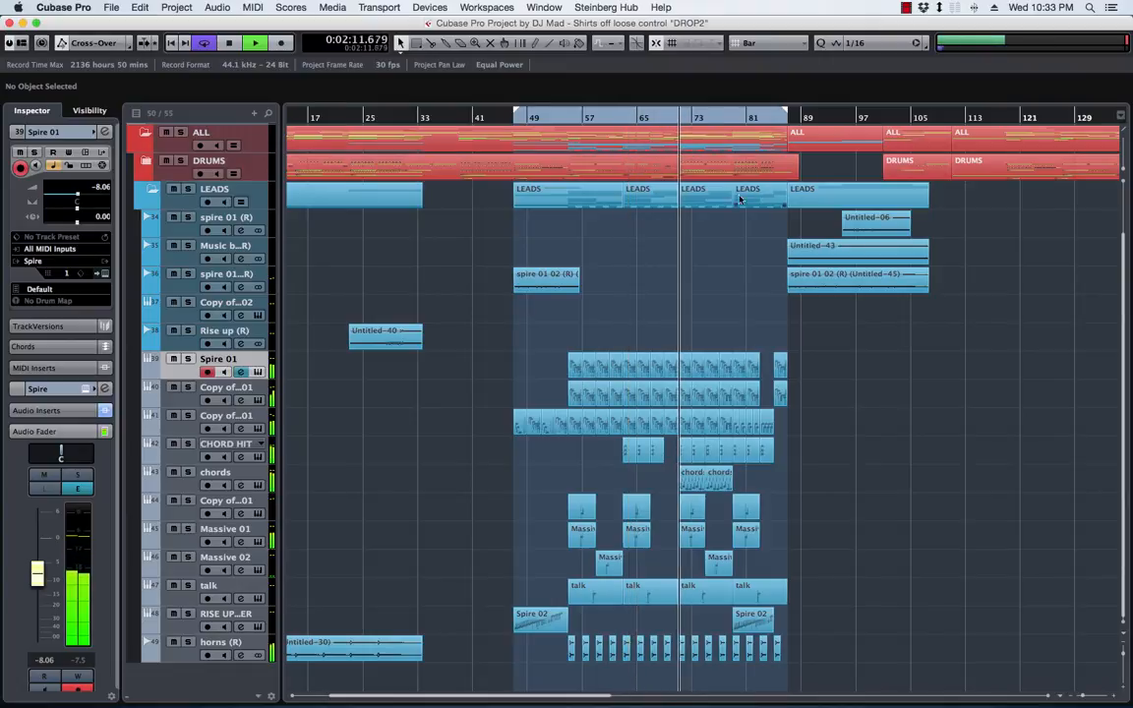
click(717, 119)
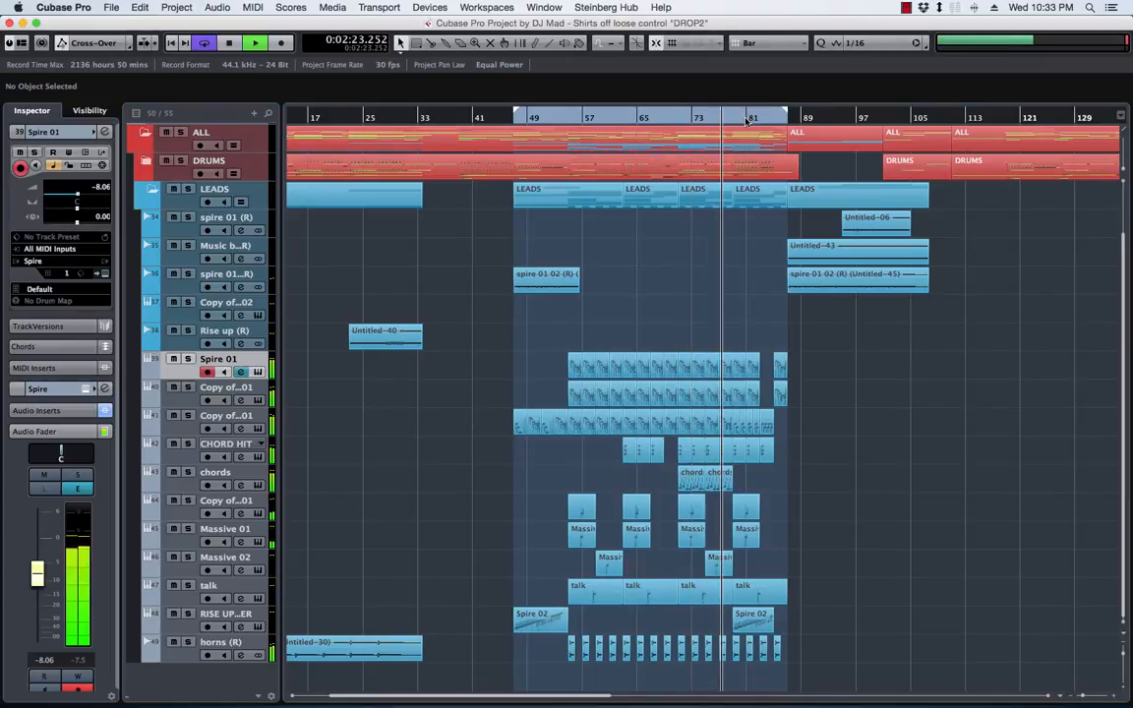
key(space)
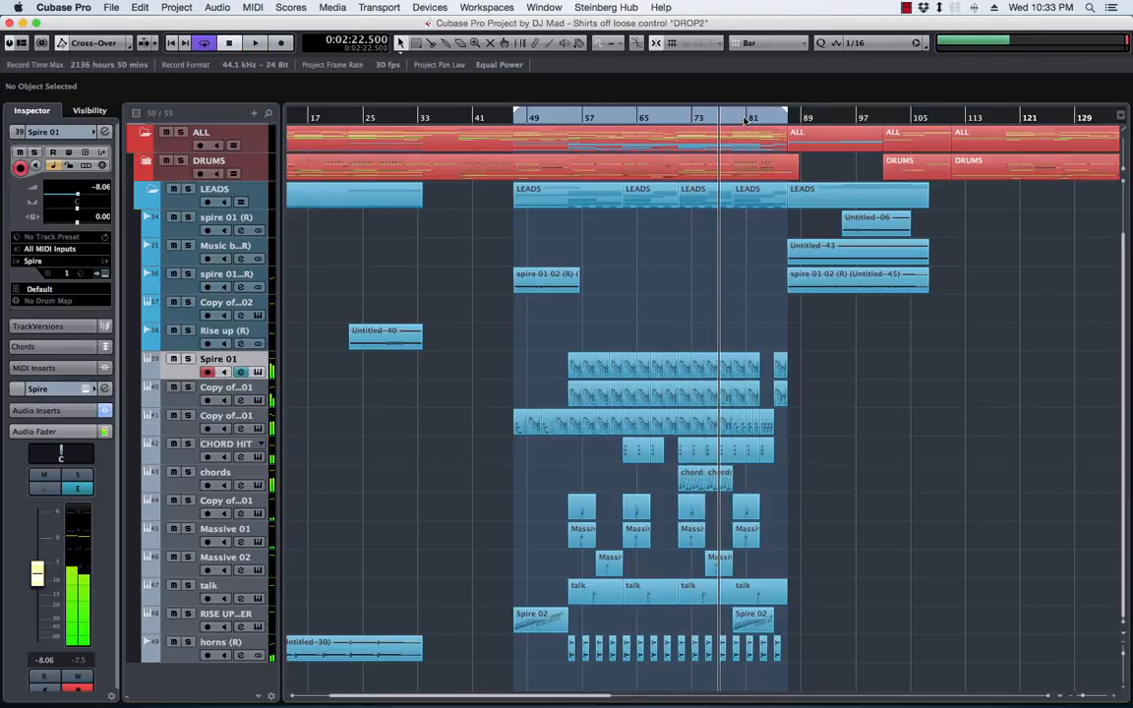
click(747, 119)
key(space)
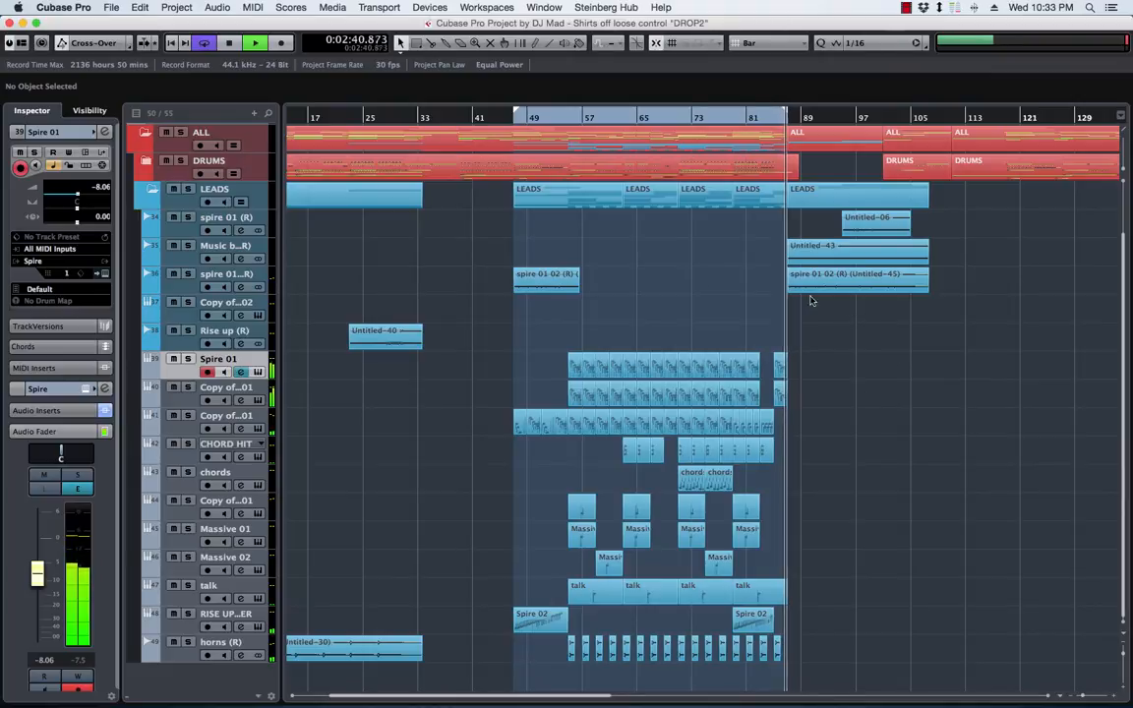
key(space)
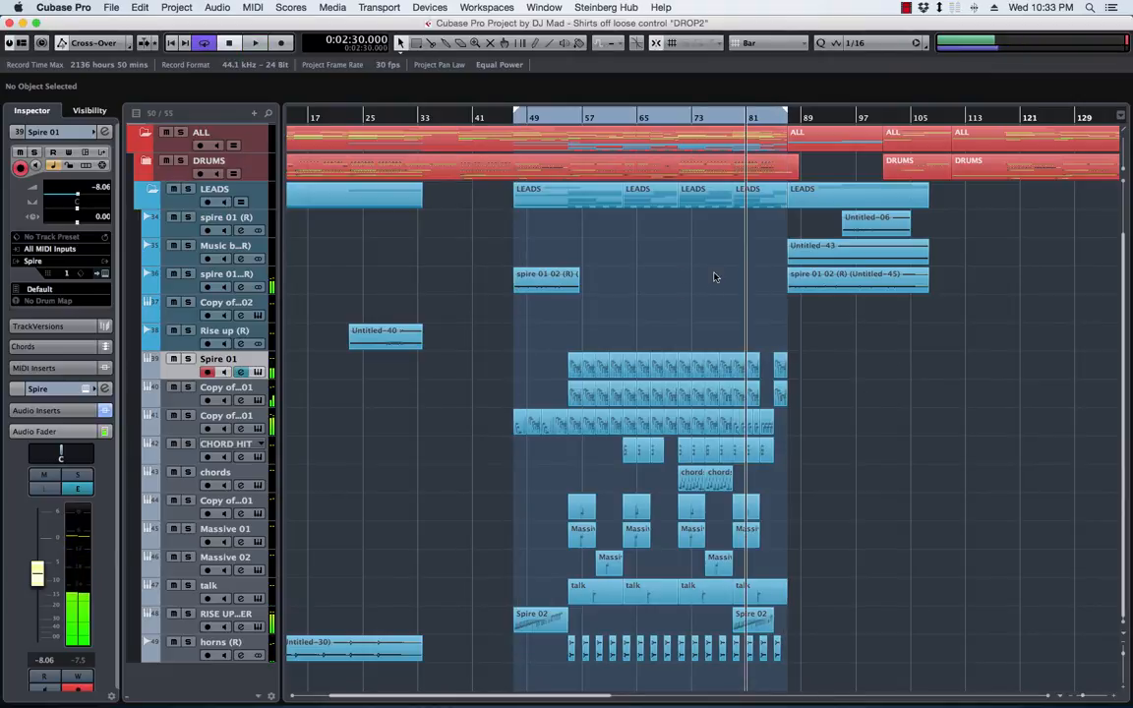
Play the drop's opening from bar 47 to hear the intro lead and riser, and stop playback
key(h)
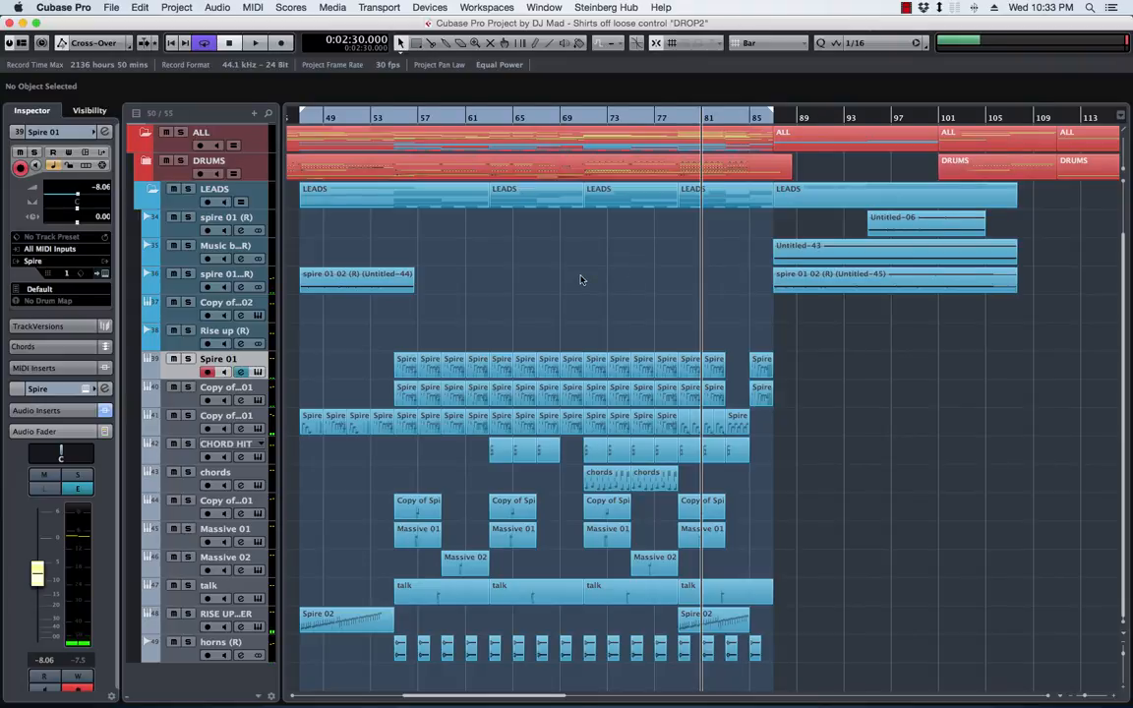
scroll(580, 280, left, 3)
scroll(578, 287, left, 3)
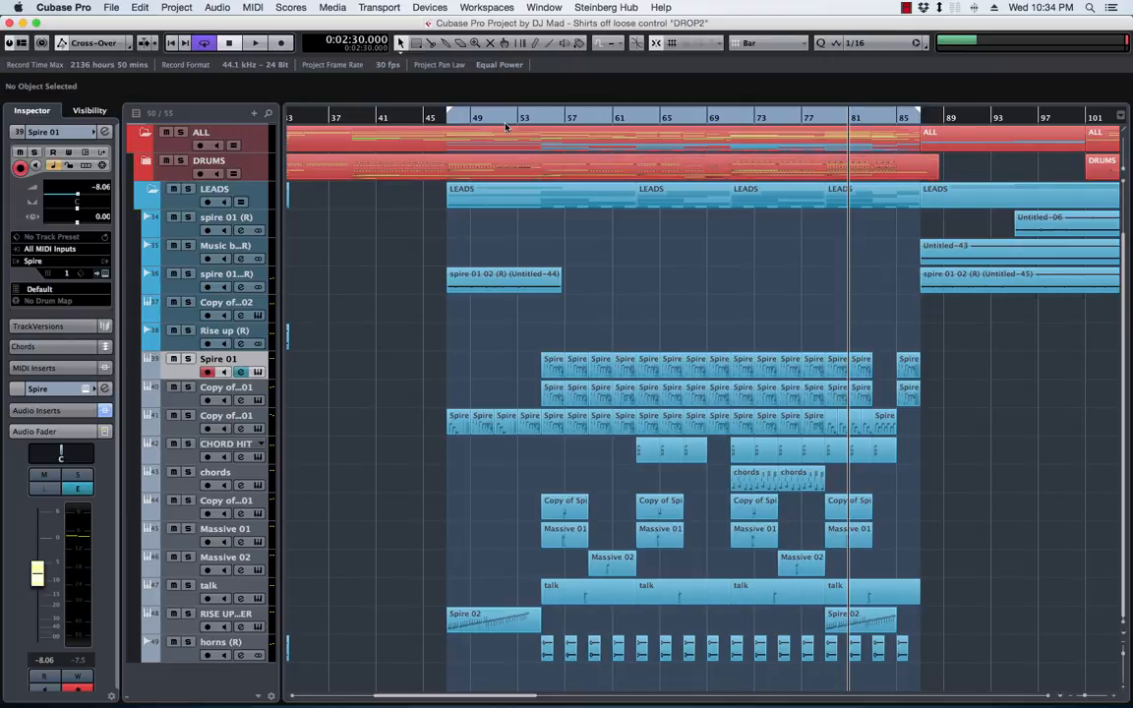
click(450, 120)
key(space)
scroll(482, 337, left, 2)
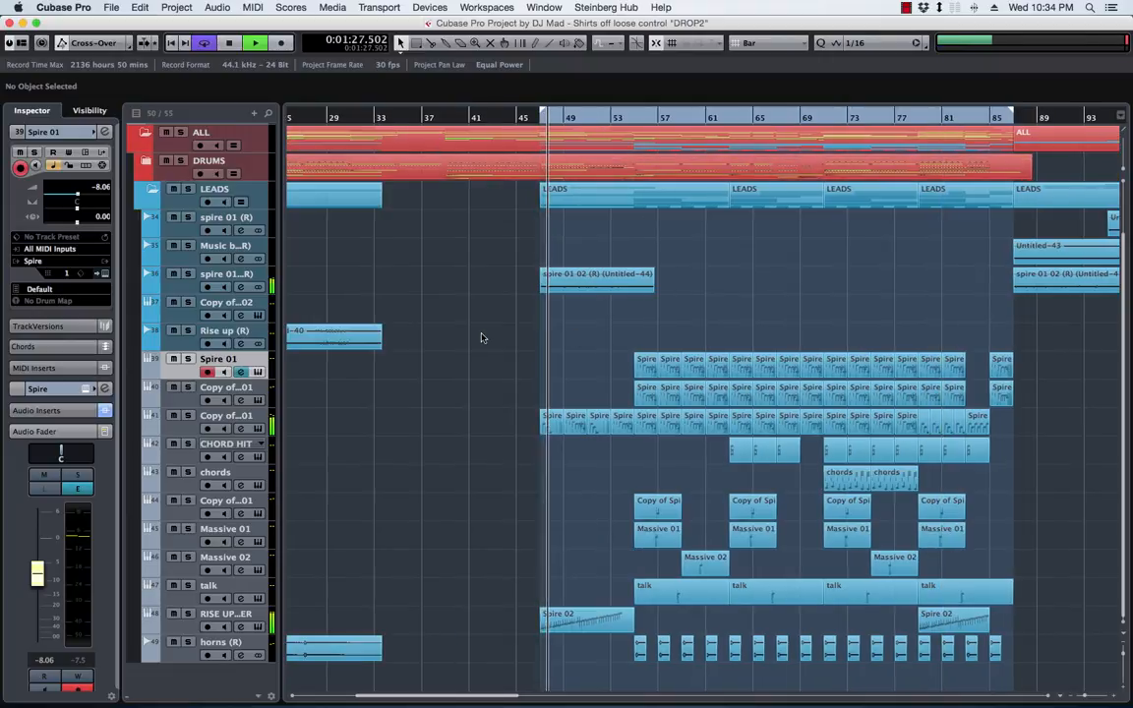
scroll(482, 337, right, 2)
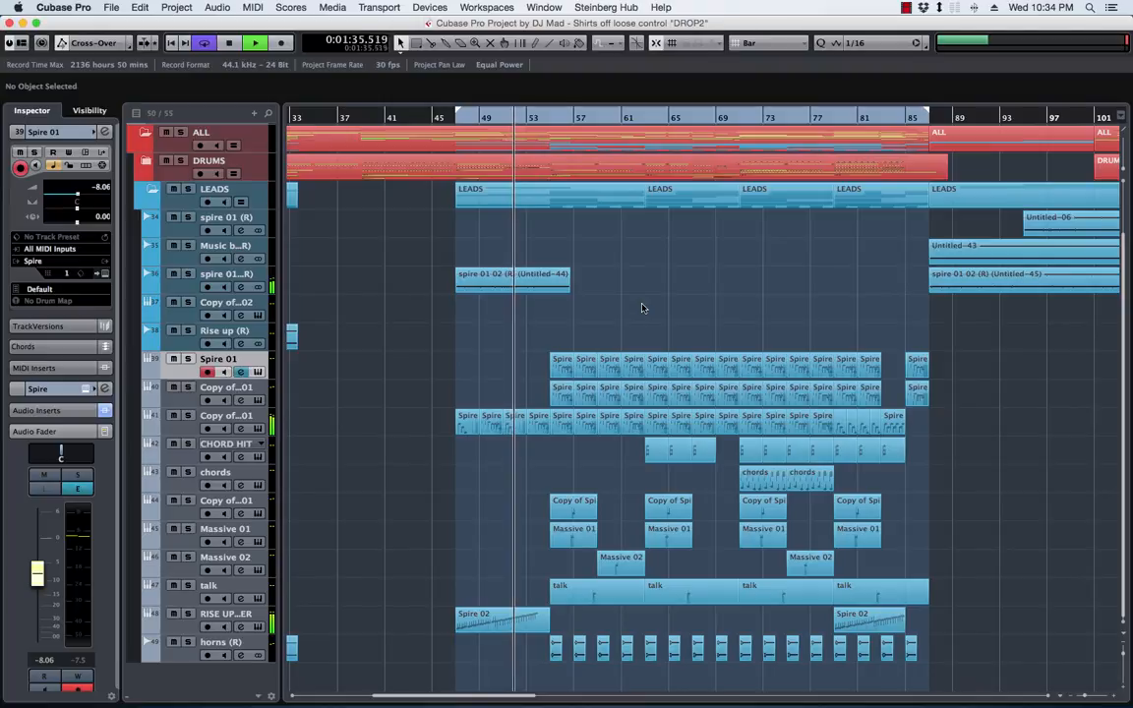
key(space)
Listen to the Copy of Spire 01 track that starts at bar 47 in solo, then unsolo it and stop playback
key(h)
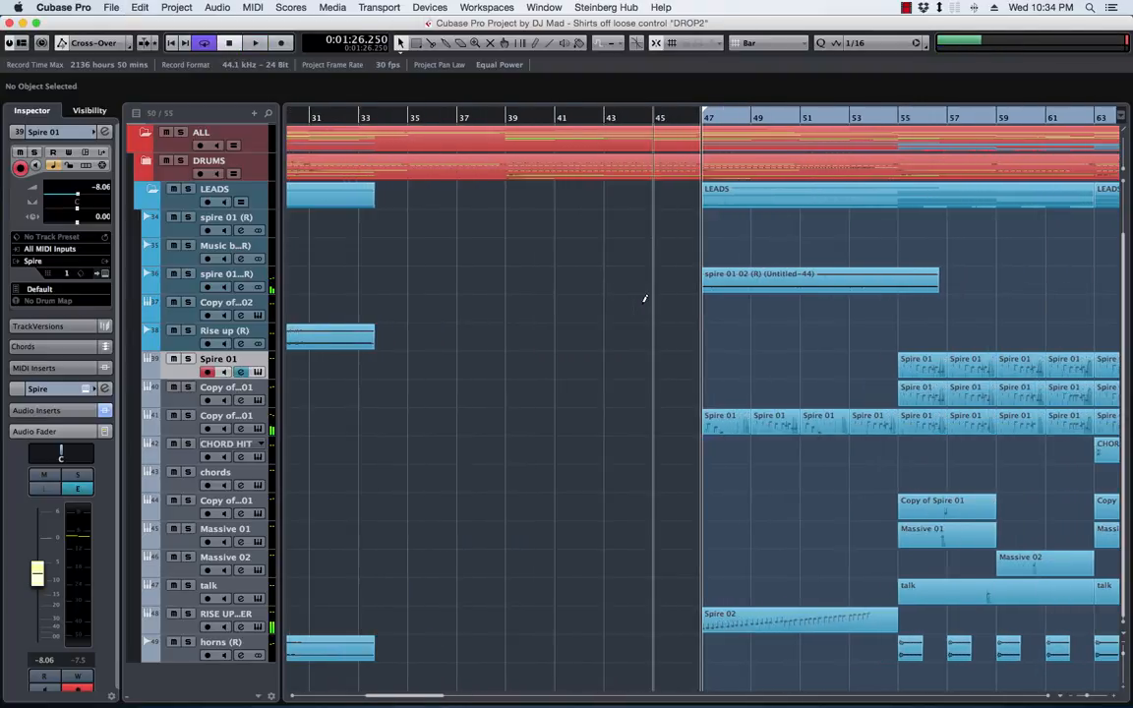
key(h)
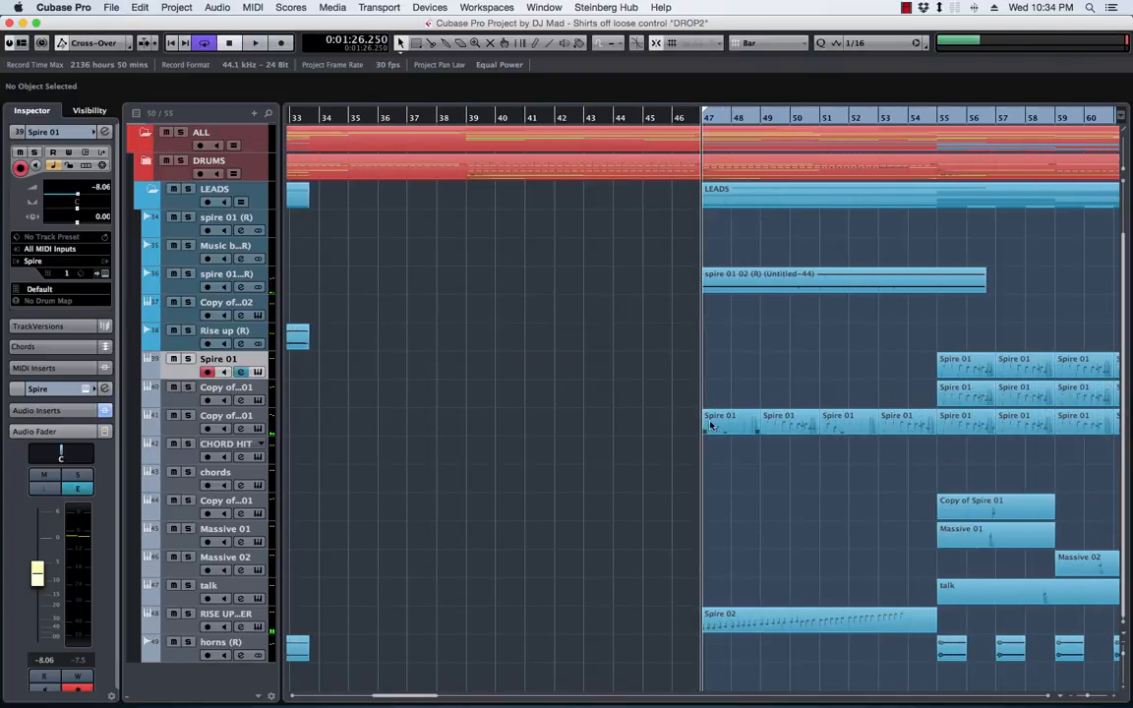
click(210, 426)
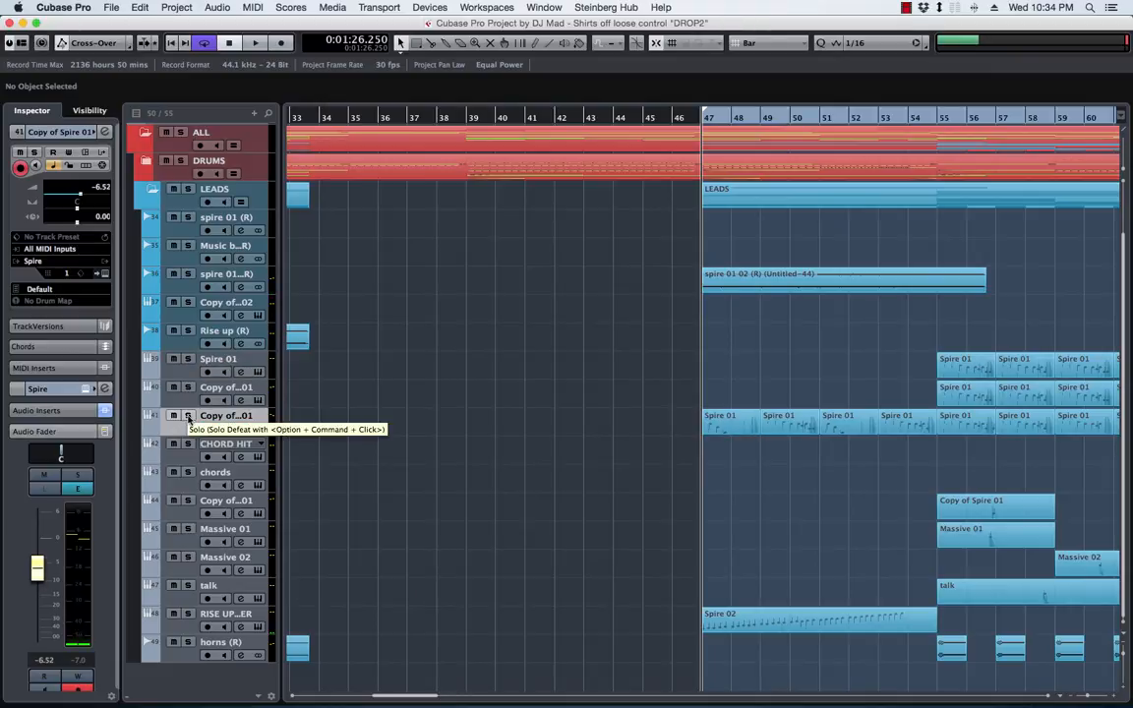
click(187, 416)
key(space)
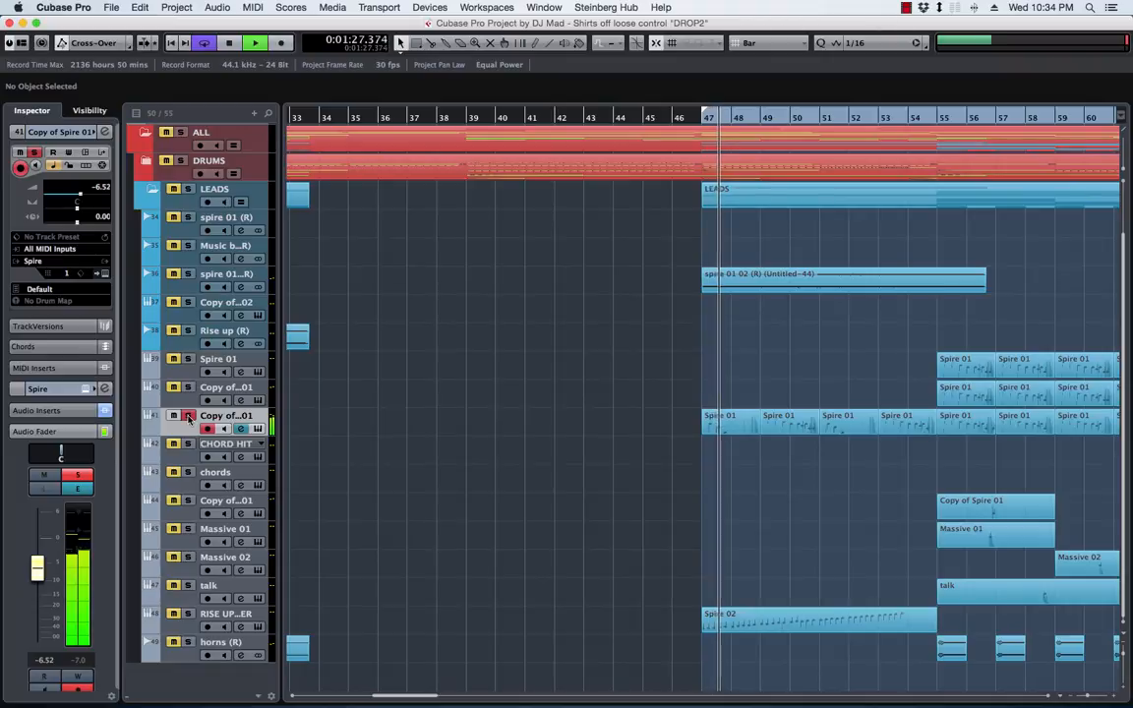
click(188, 417)
key(space)
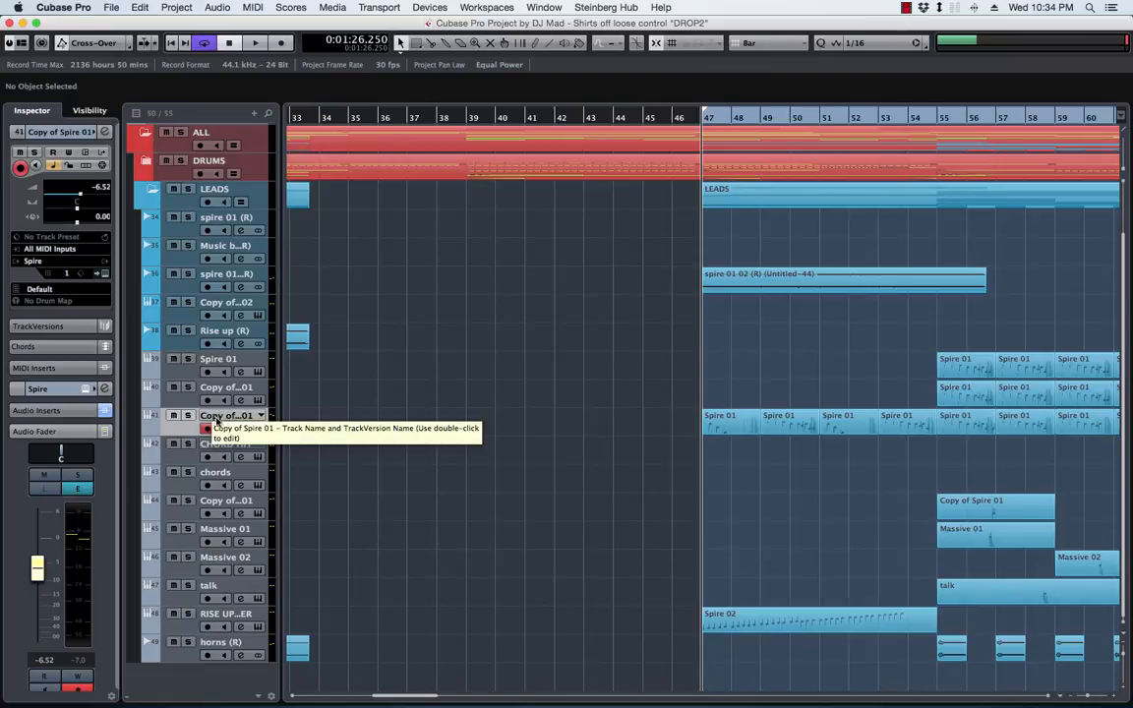
Move the Copy of Spire 01 track that starts at bar 47 above Spire 01 and rename it Lead main
drag(178, 429, 175, 340)
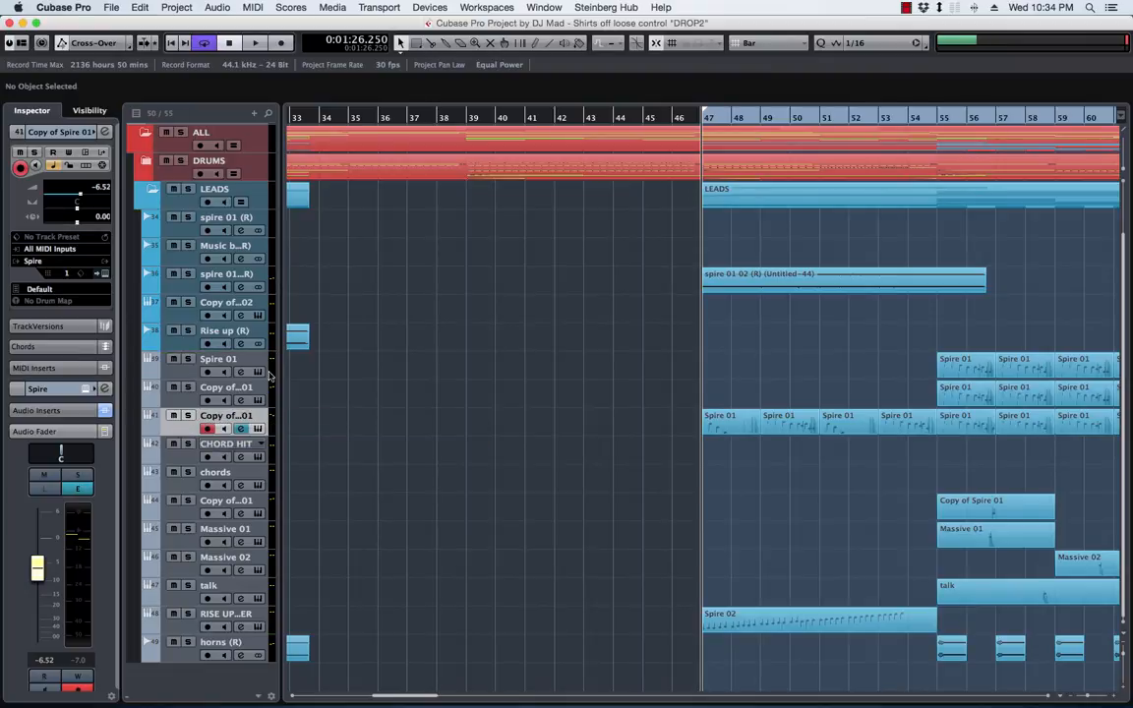
scroll(728, 354, right, 5)
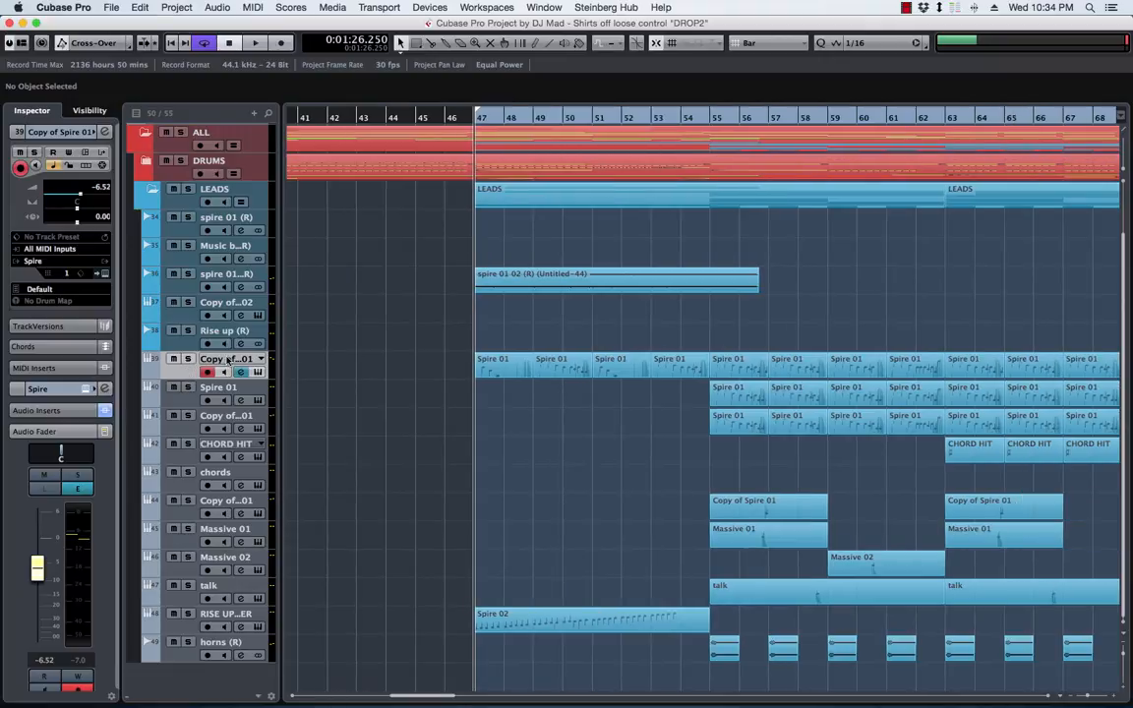
double_click(227, 360)
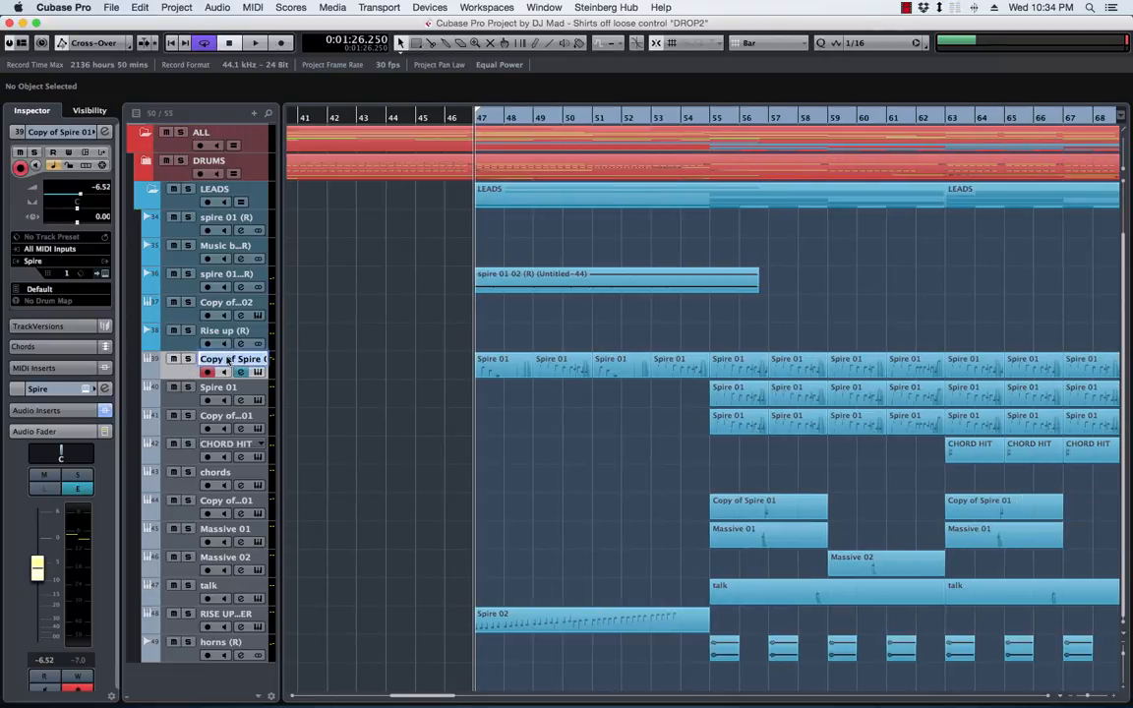
text(Lead main)
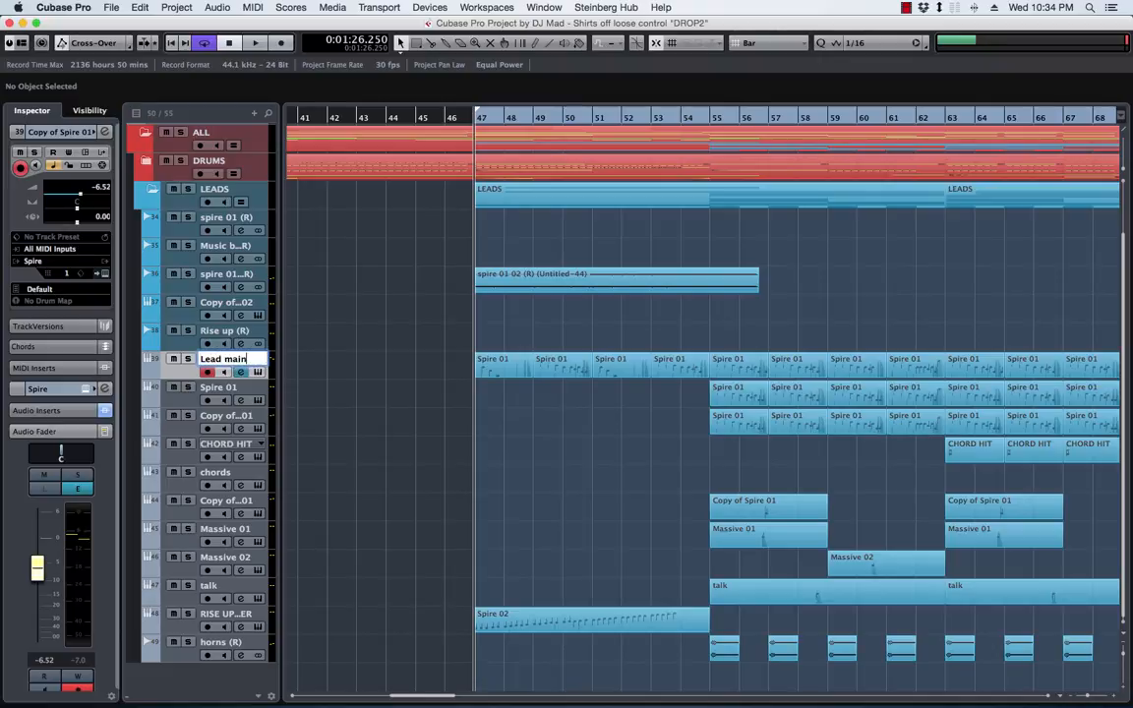
key(Return)
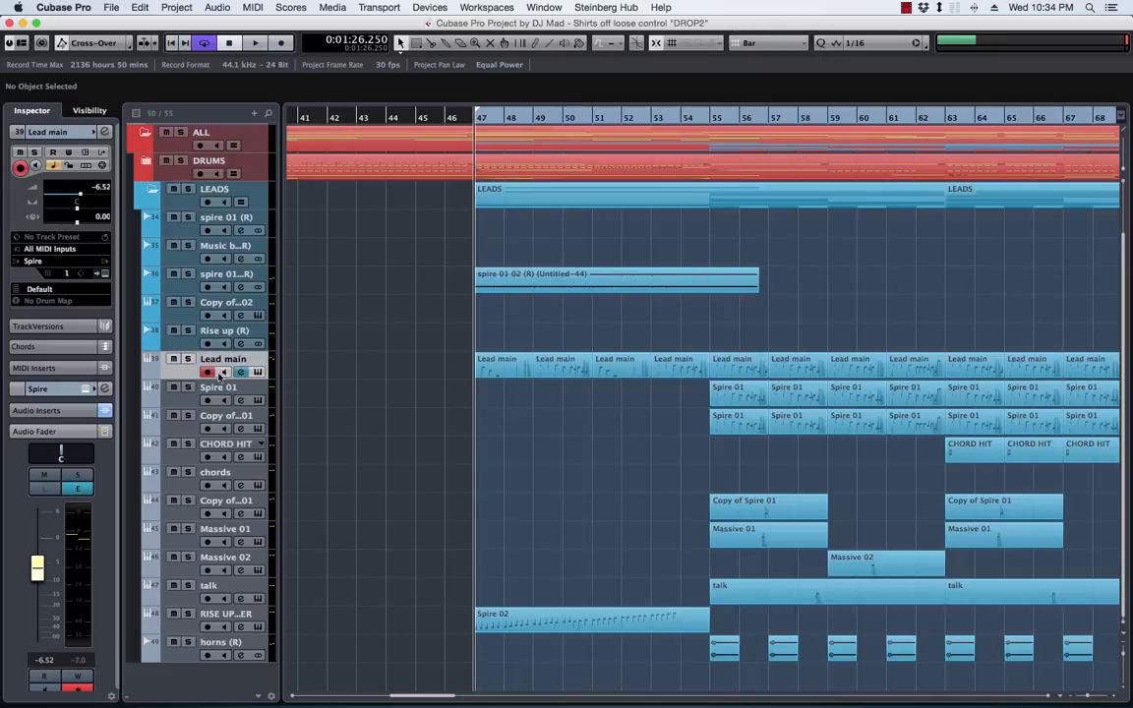
Set the track colour of Lead main, Spire 01 and the Copy of Spire 01 directly below to Color 11
click(156, 366)
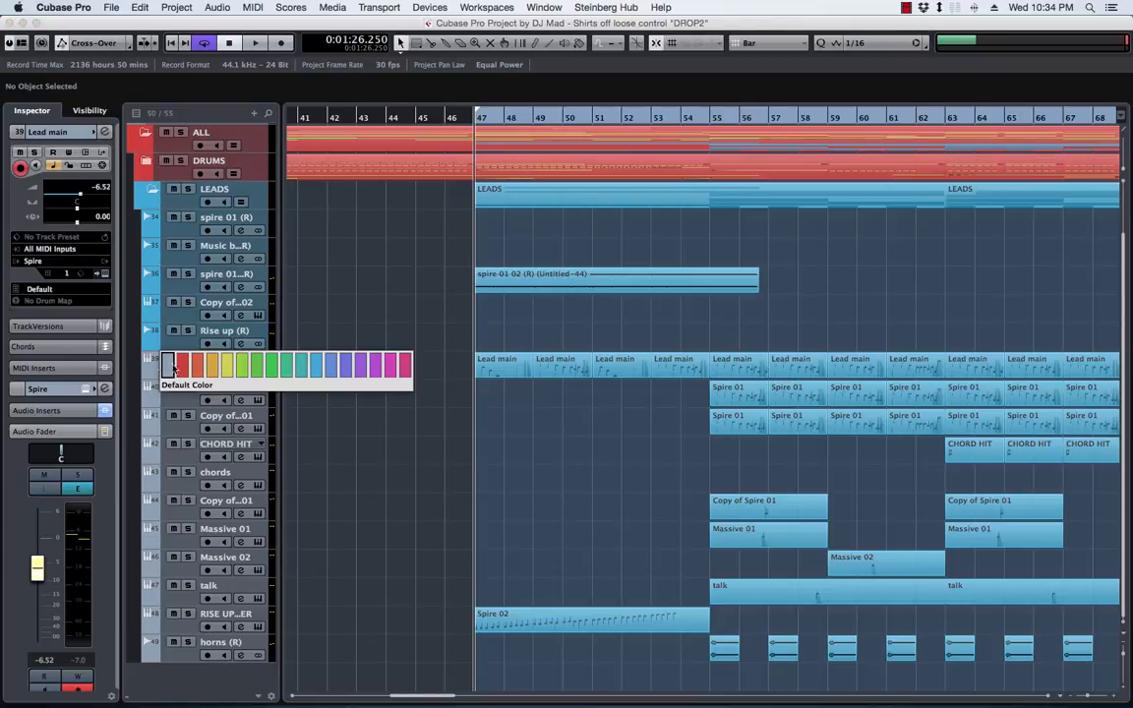
click(328, 361)
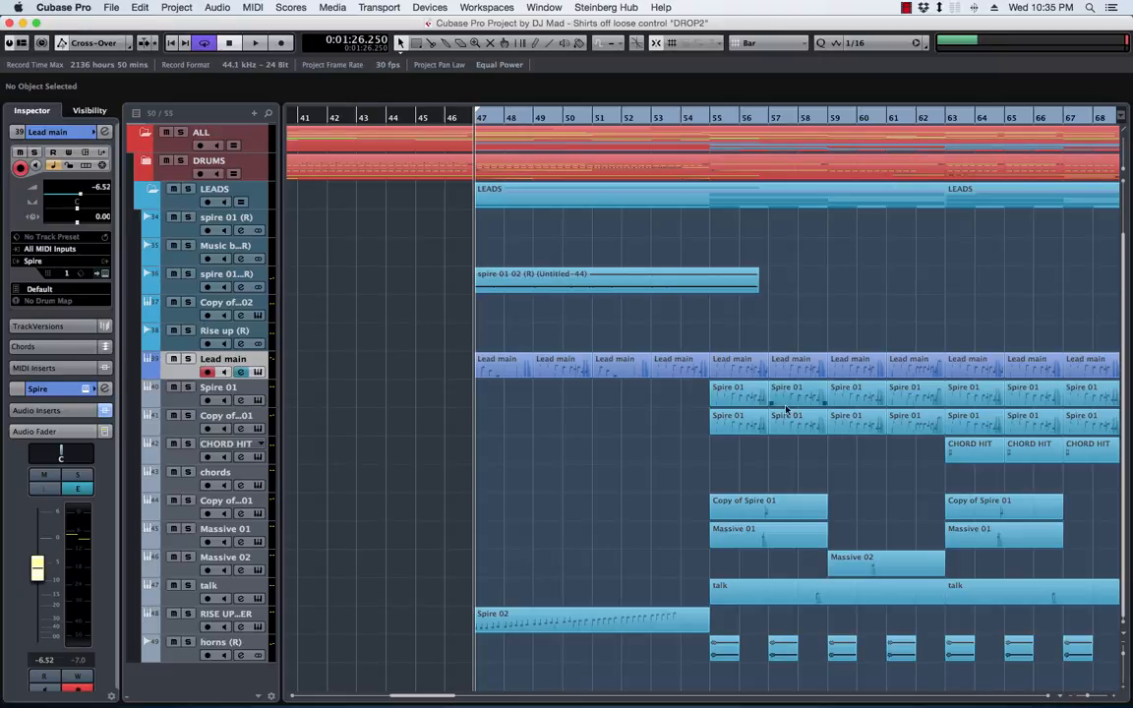
click(155, 399)
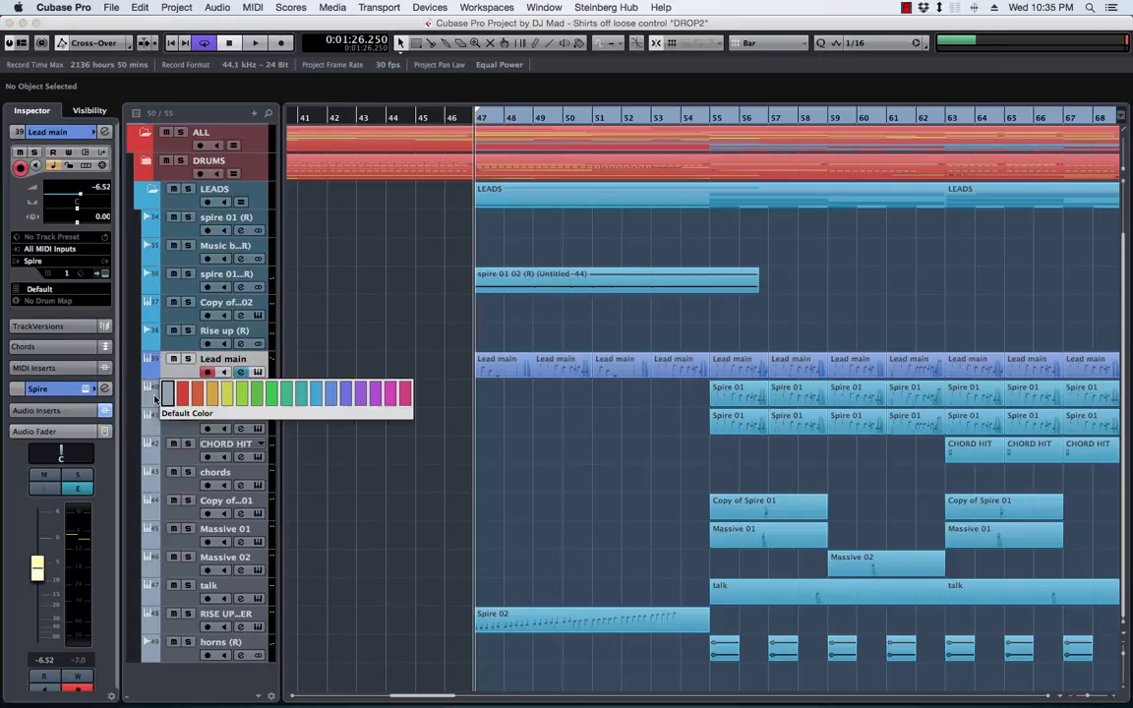
click(328, 390)
click(161, 415)
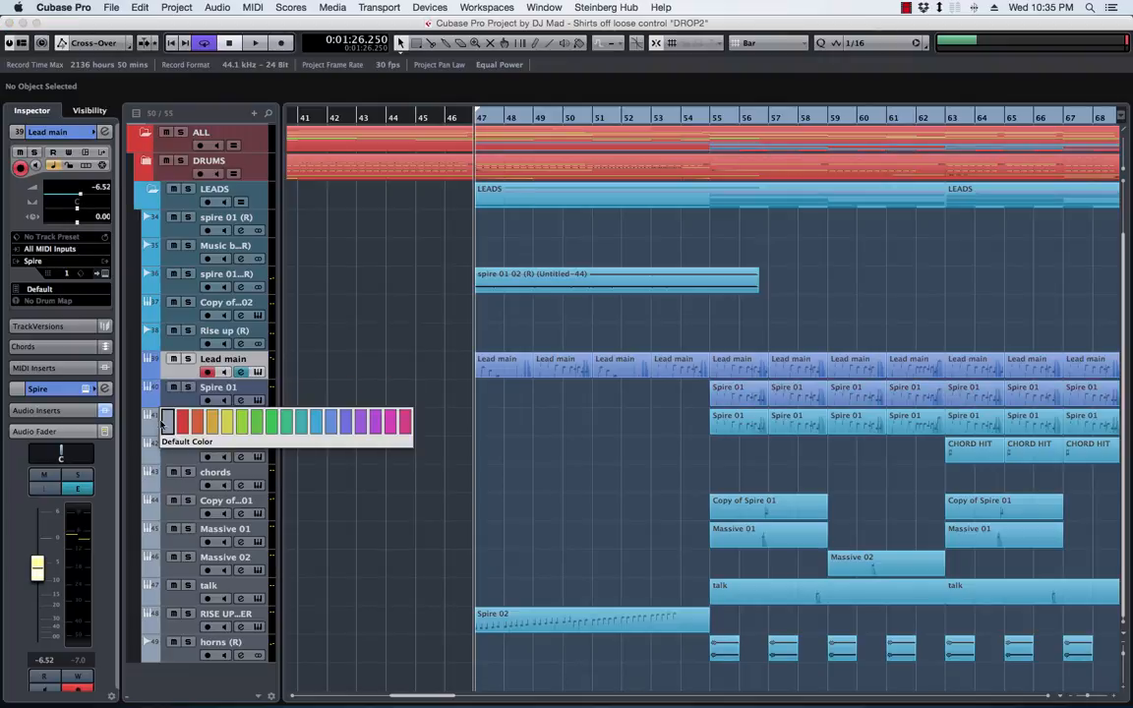
click(327, 423)
Apply Color 11 to the CHORD HIT and chords tracks and the Copy of Spire 01 track below chords
click(158, 452)
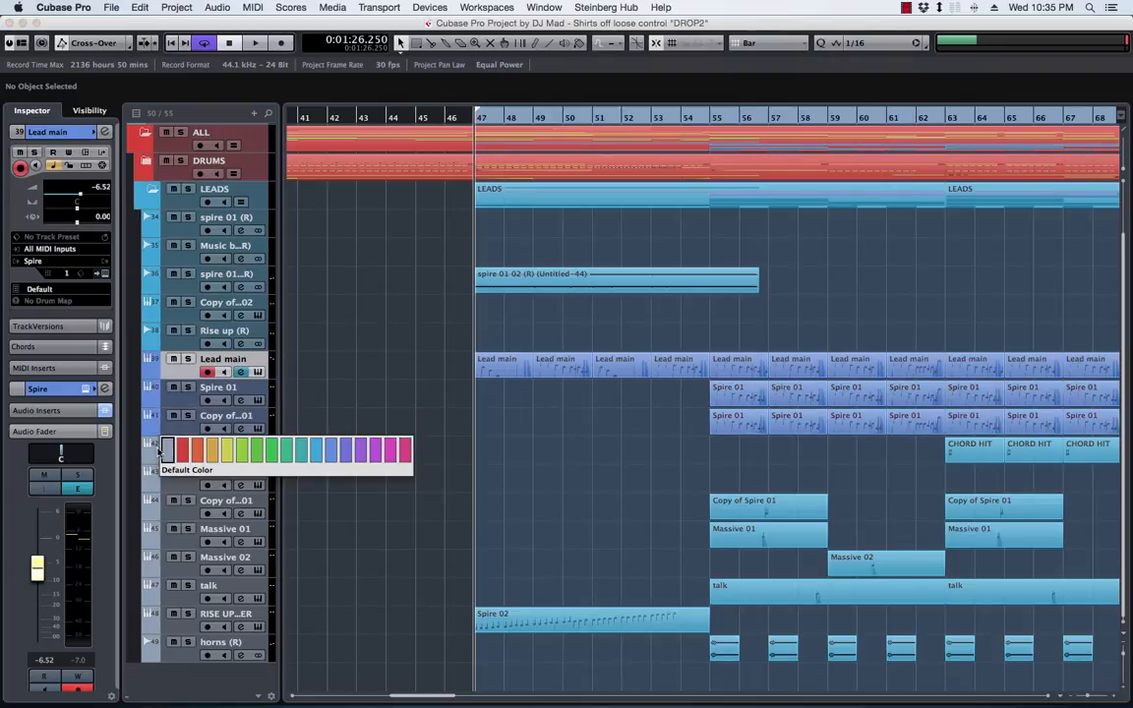
click(332, 451)
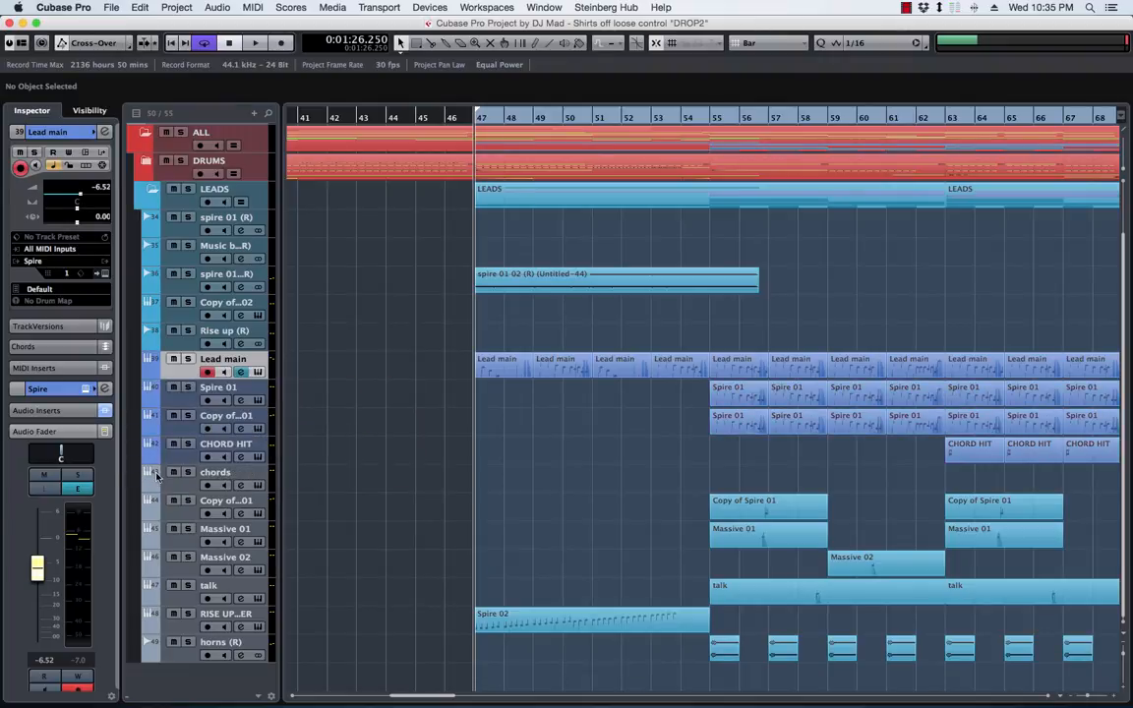
click(156, 476)
click(328, 478)
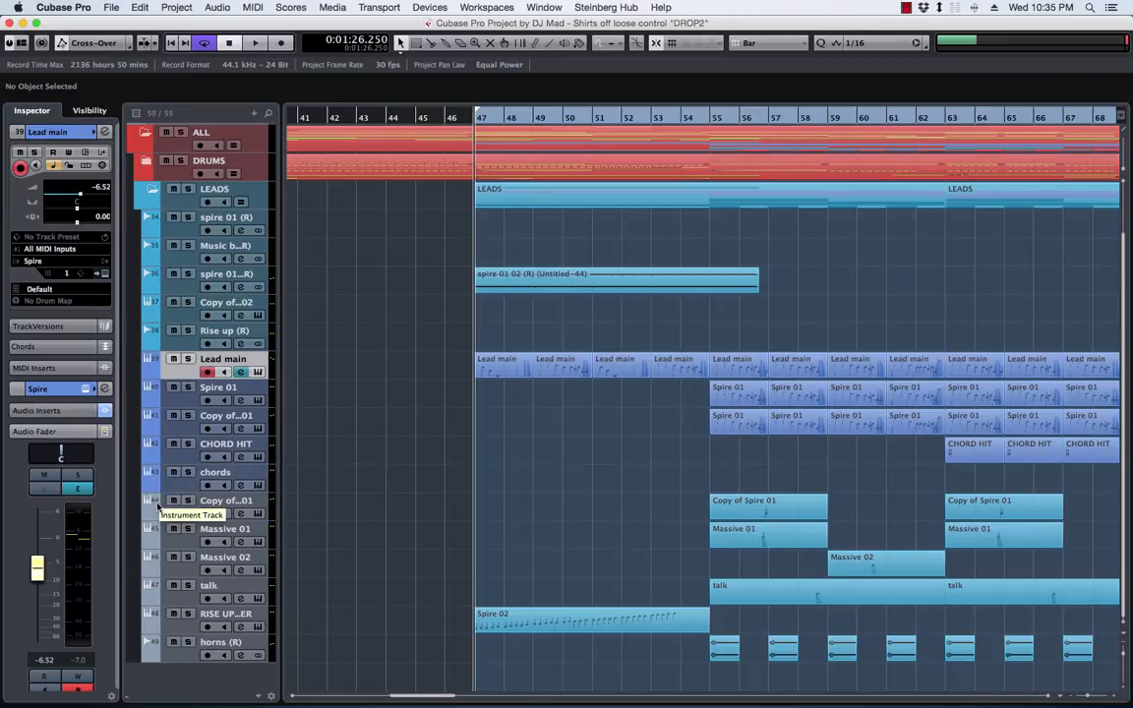
click(155, 504)
click(330, 506)
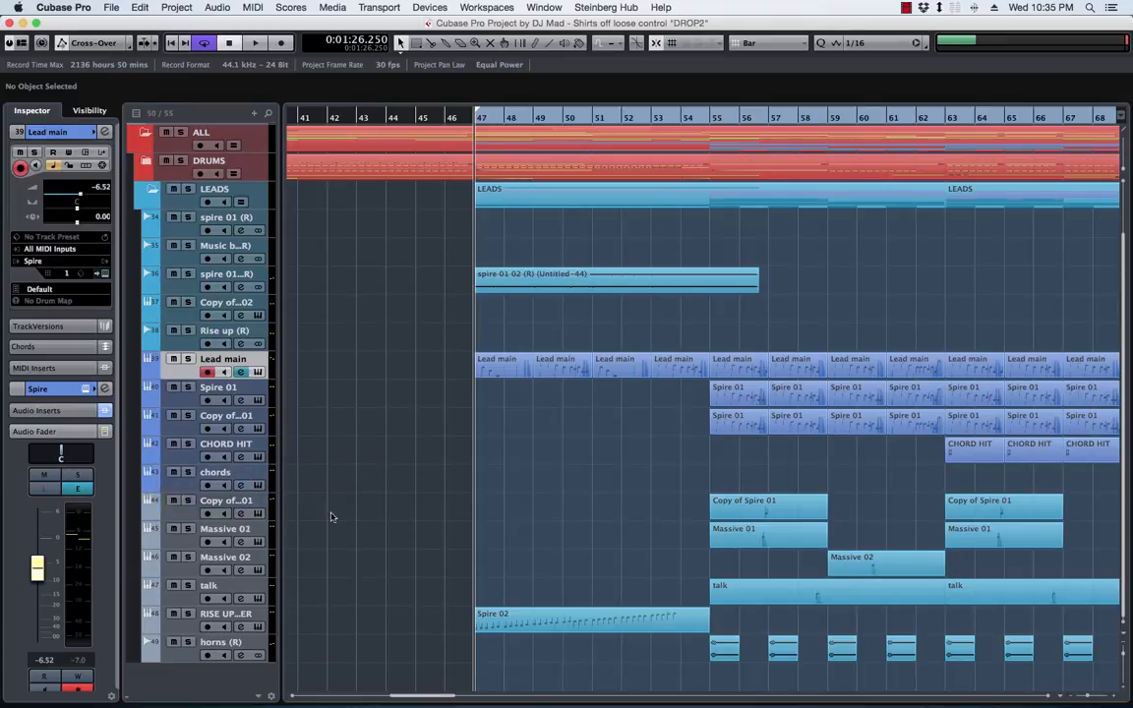
Apply Color 11 to the Massive 01, Massive 02 and talk tracks
click(156, 535)
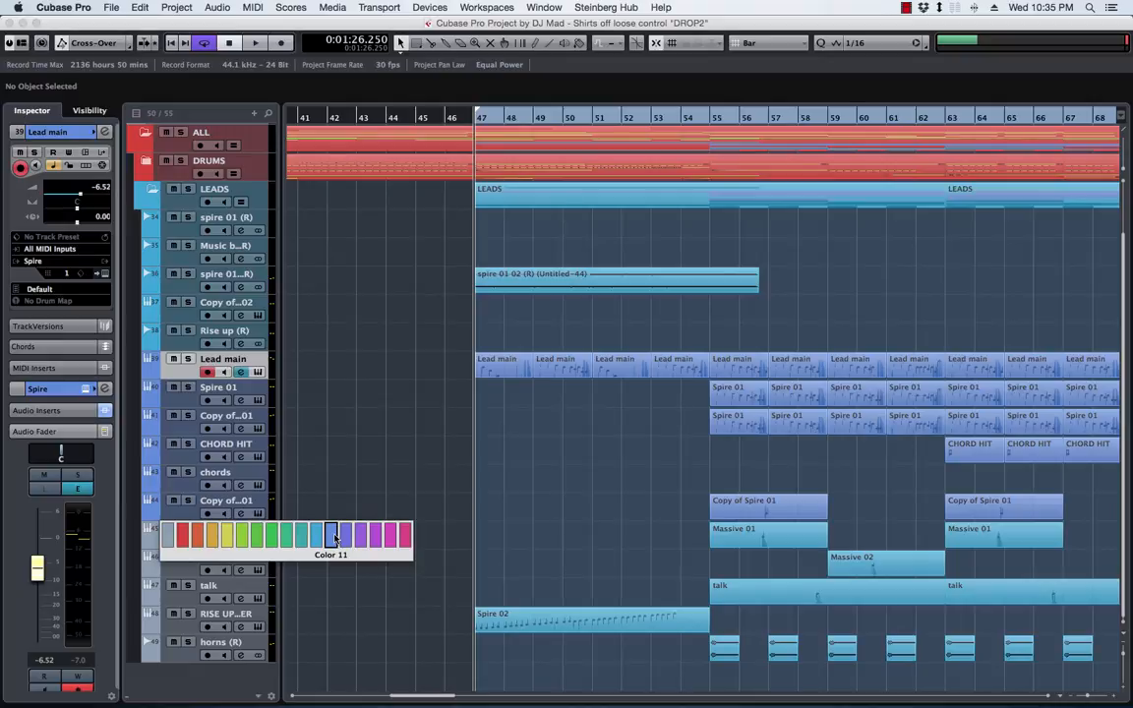
click(332, 536)
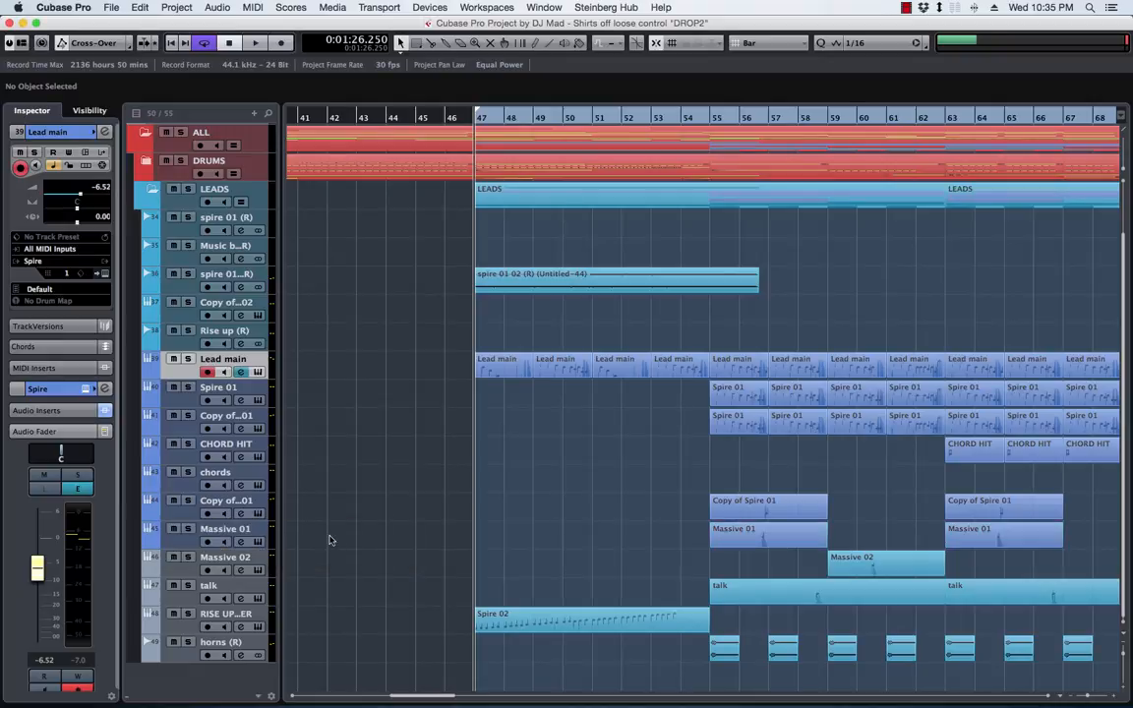
click(156, 564)
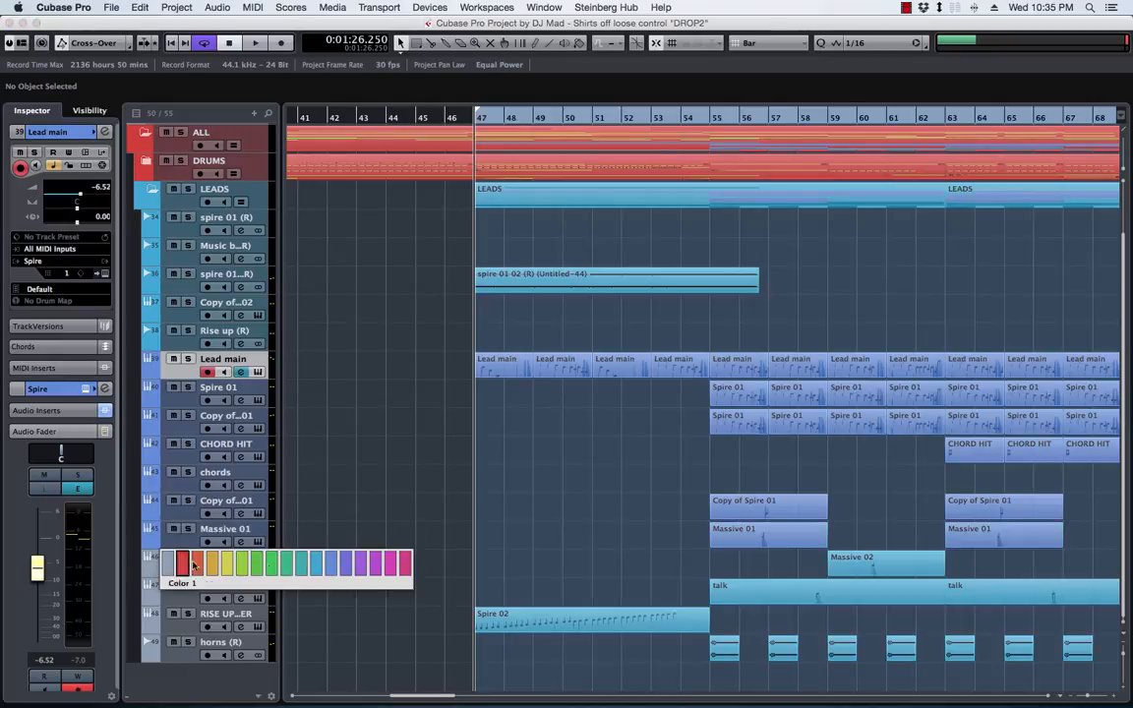
click(330, 569)
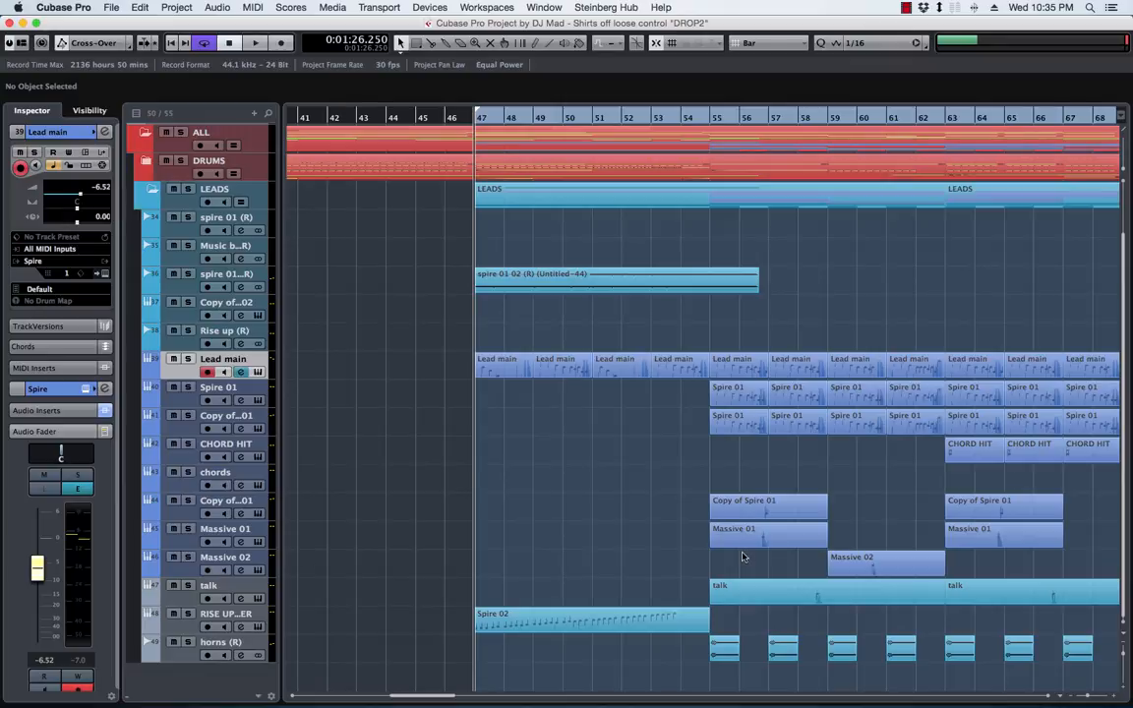
click(164, 585)
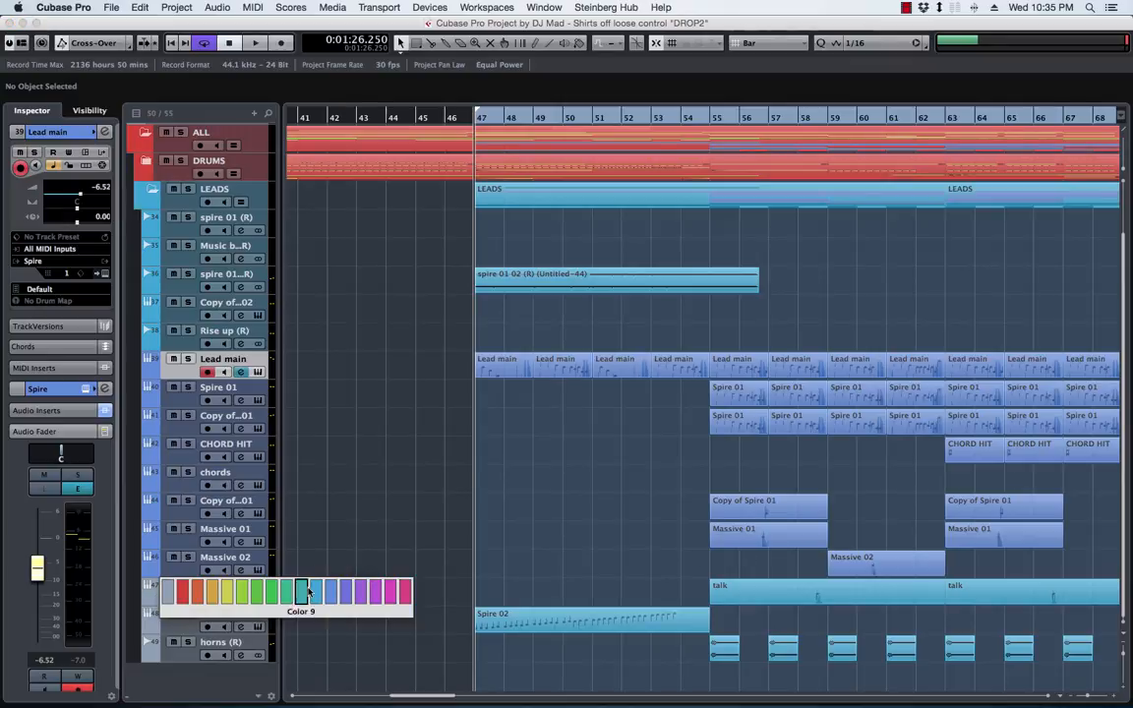
click(330, 593)
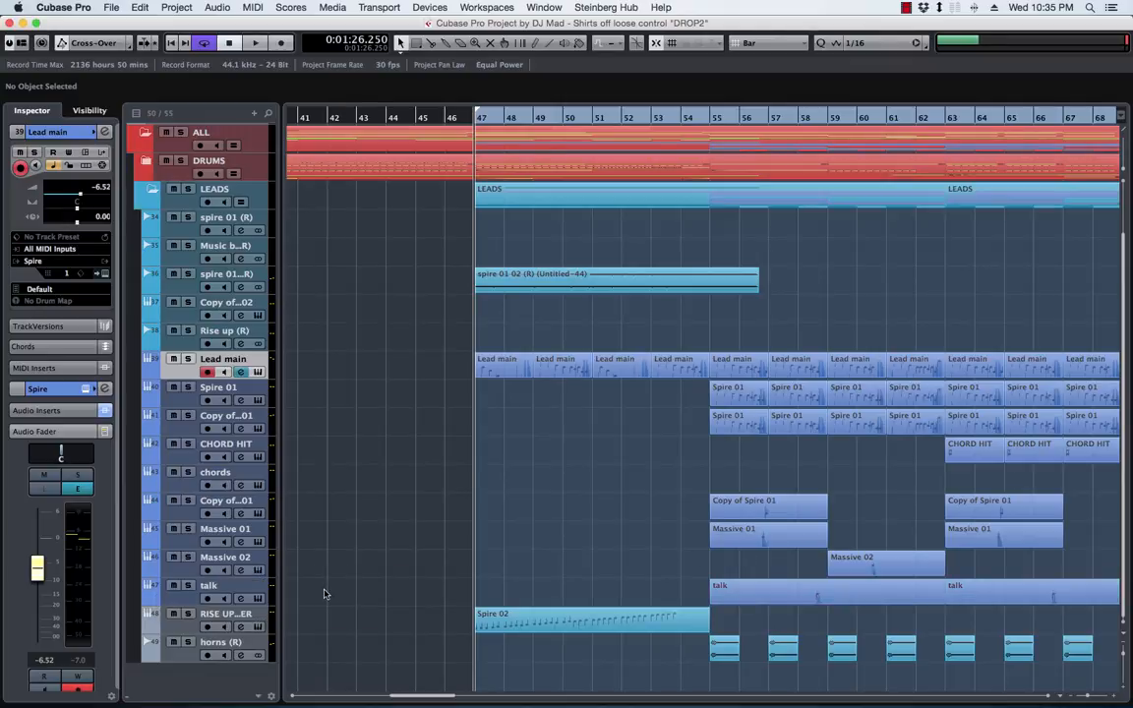
Set the track colour of the RISE UP riser track and the horns (R) track to Color 10
click(155, 619)
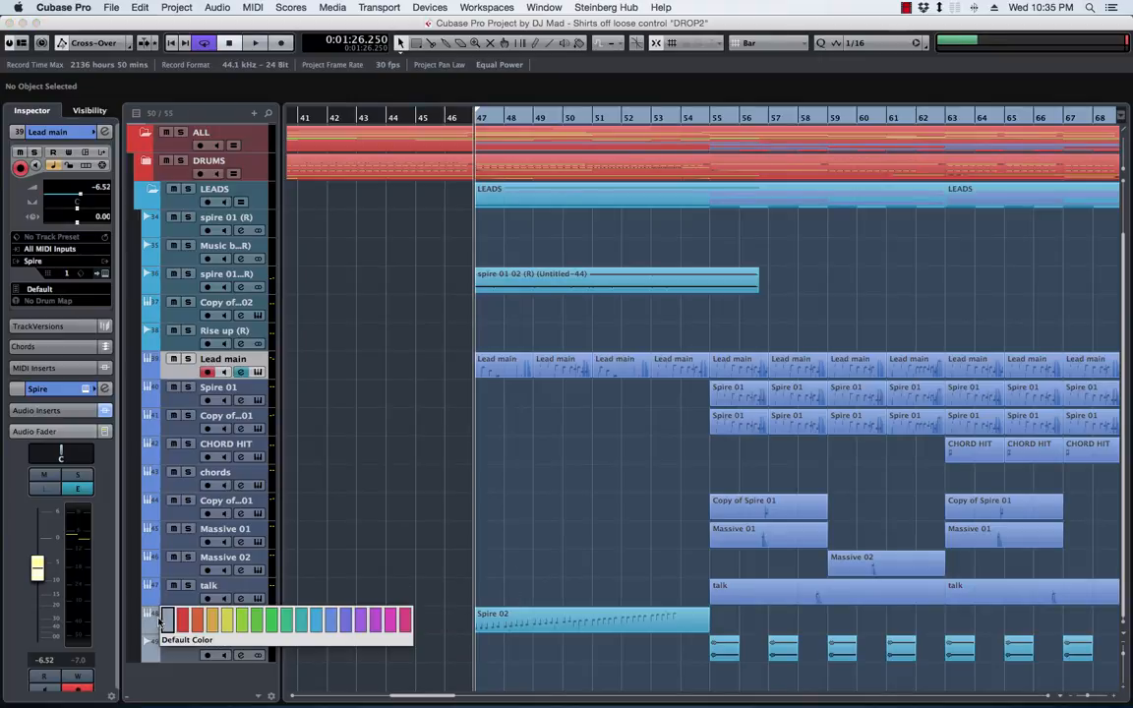
click(315, 622)
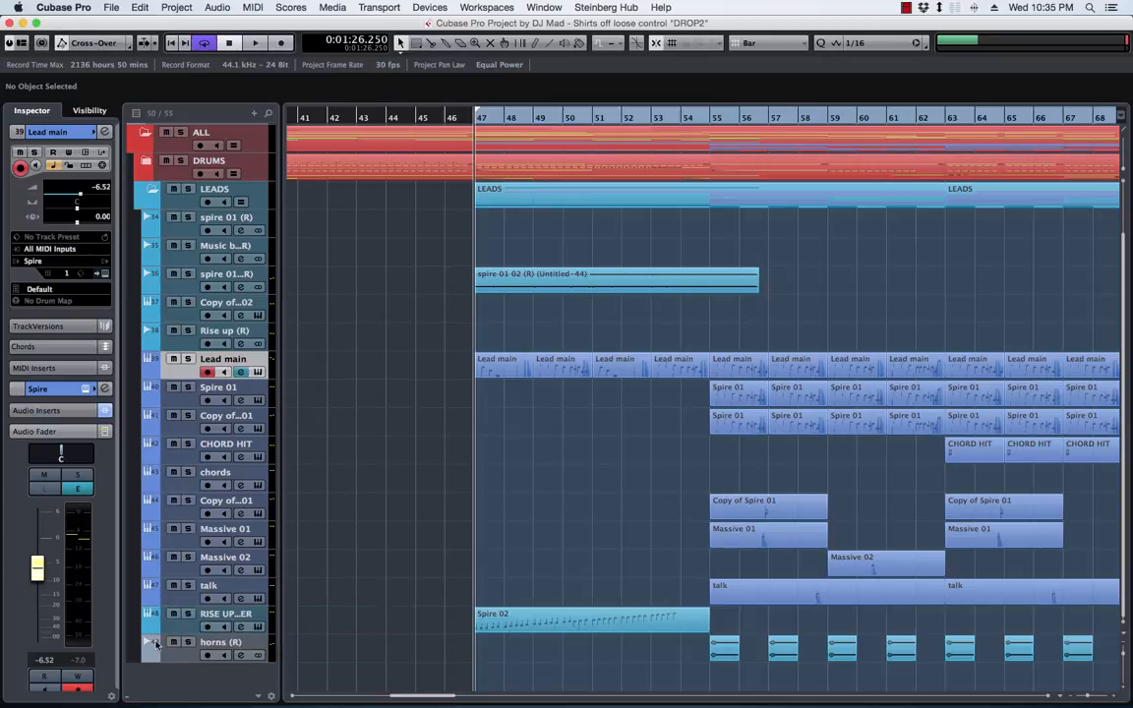
click(155, 644)
click(315, 648)
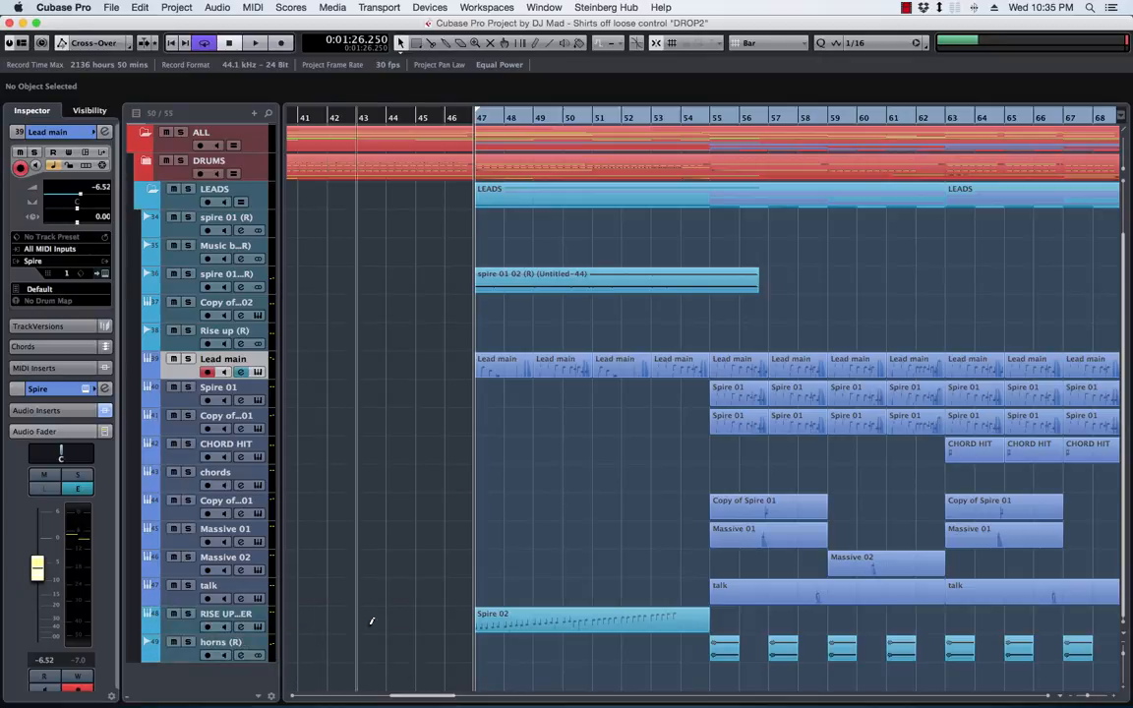
Duplicate the Lead main track and delete the four parts between bars 47 and 55 from the original track
scroll(630, 408, right, 5)
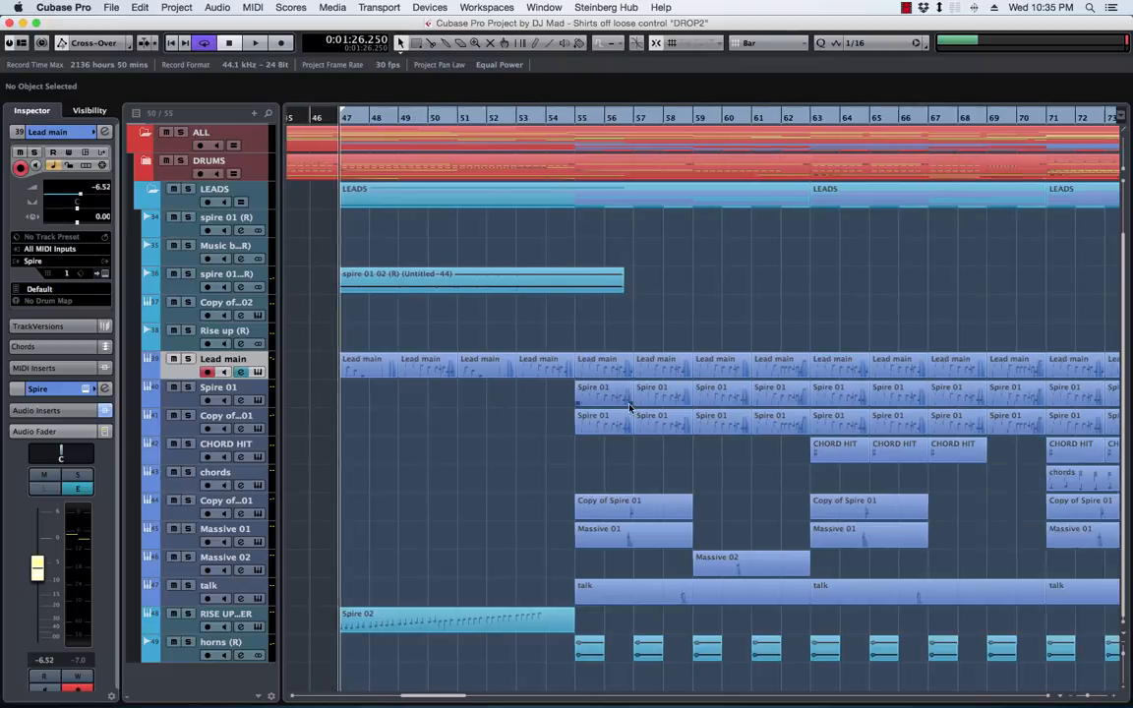
scroll(625, 406, left, 5)
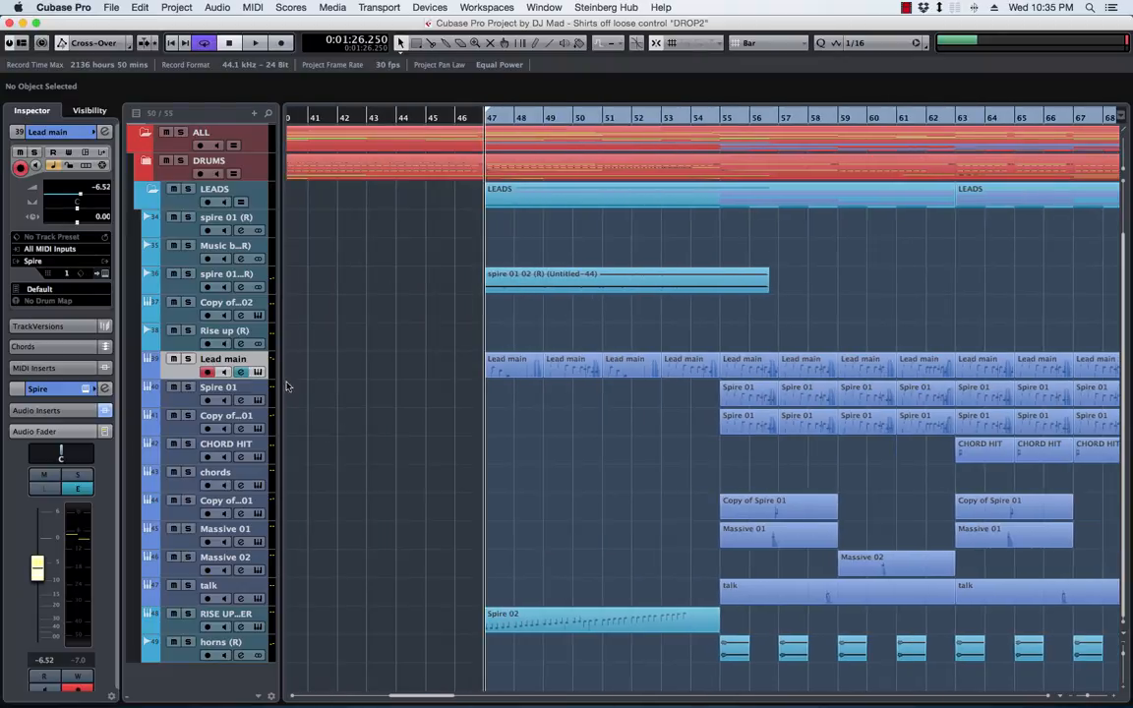
right_click(176, 379)
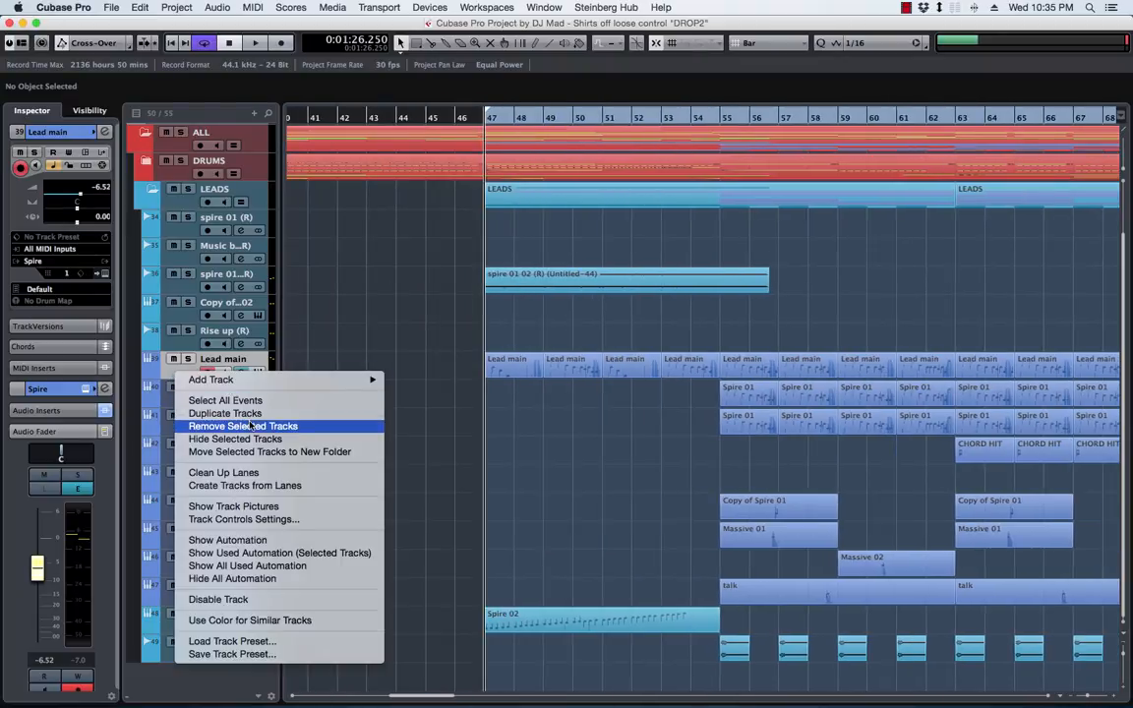
click(534, 425)
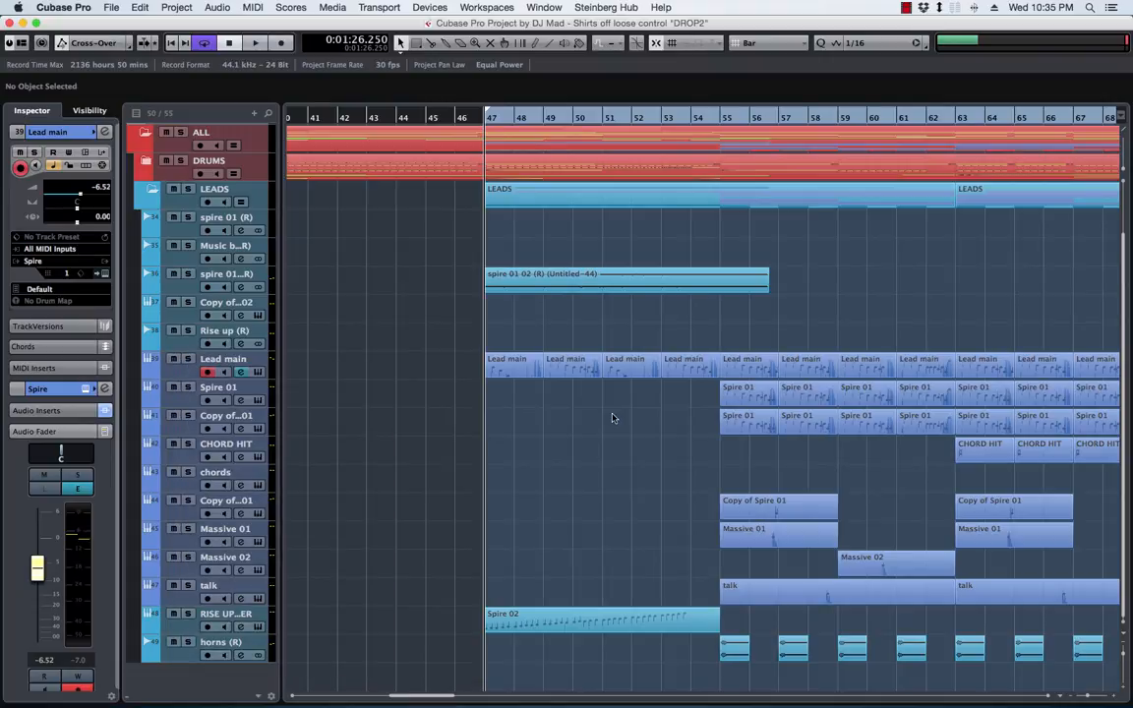
drag(453, 361, 715, 371)
key(Delete)
Delete all parts from bar 55 onwards on the copied Lead main track, keeping only the four intro parts
click(761, 404)
key(Delete)
key(Delete)
key(Delete)
key(Delete)
key(Delete)
key(Delete)
key(Delete)
key(Delete)
key(Delete)
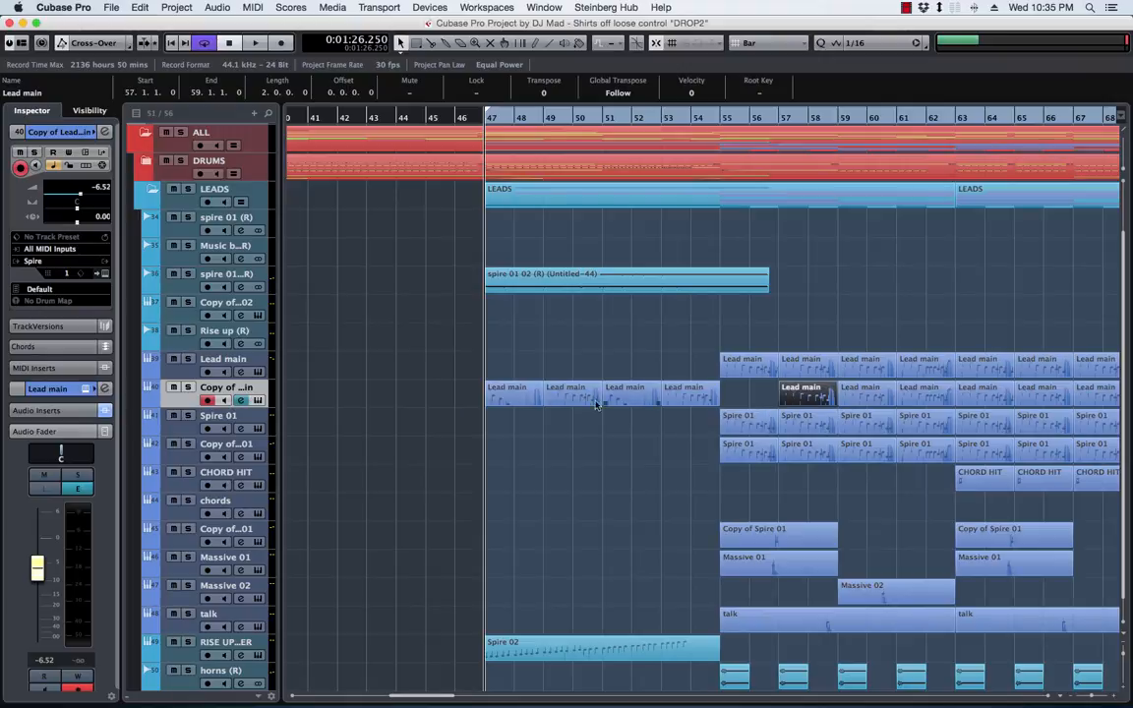
key(Delete)
key(Delete)
key(Delete)
key(Delete)
key(Delete)
key(Delete)
key(Delete)
key(Delete)
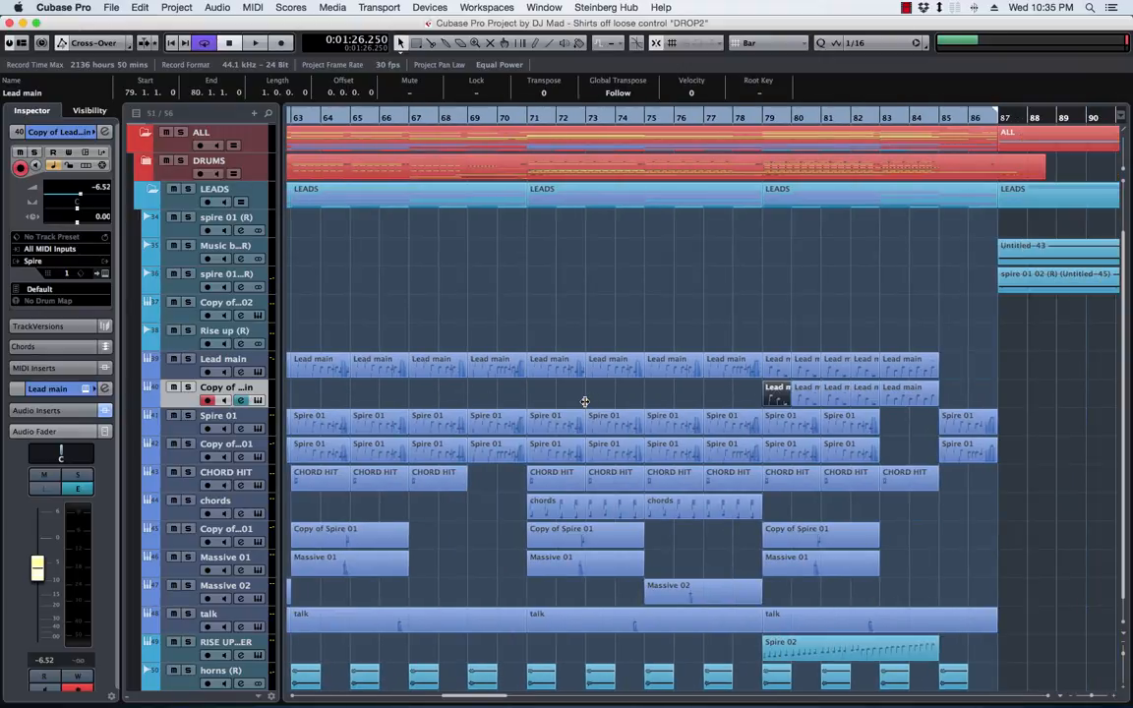
Play the drop briefly from bar 47 to check the separated intro lead, and stop playback
key(space)
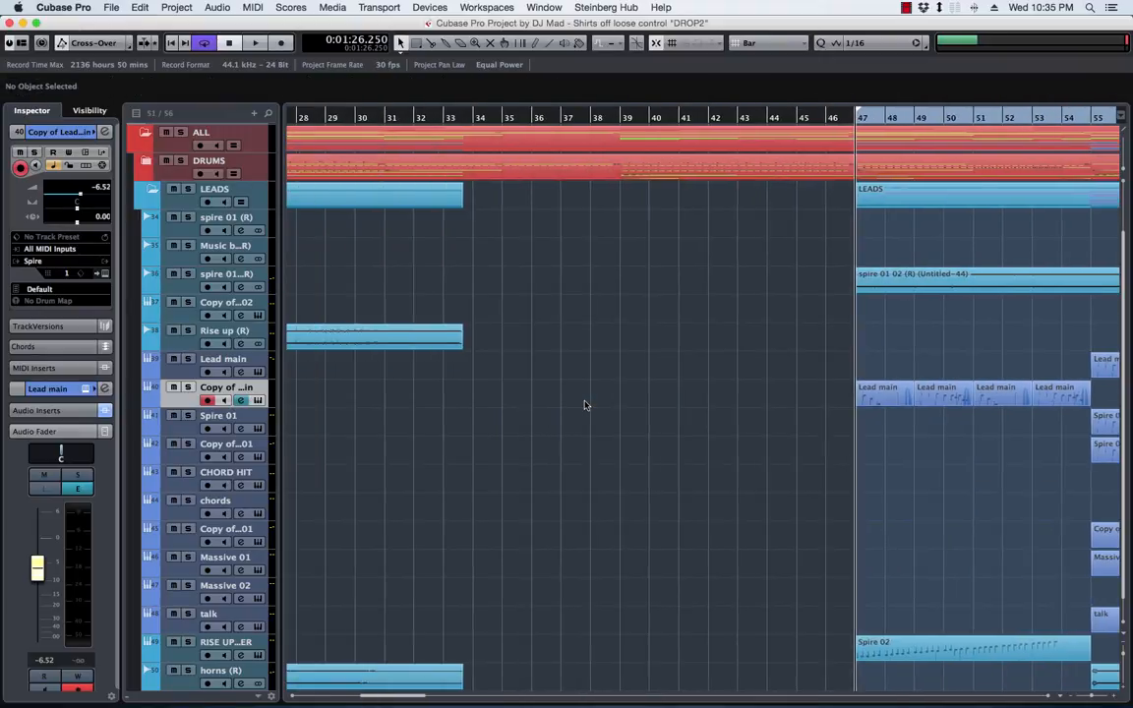
key(space)
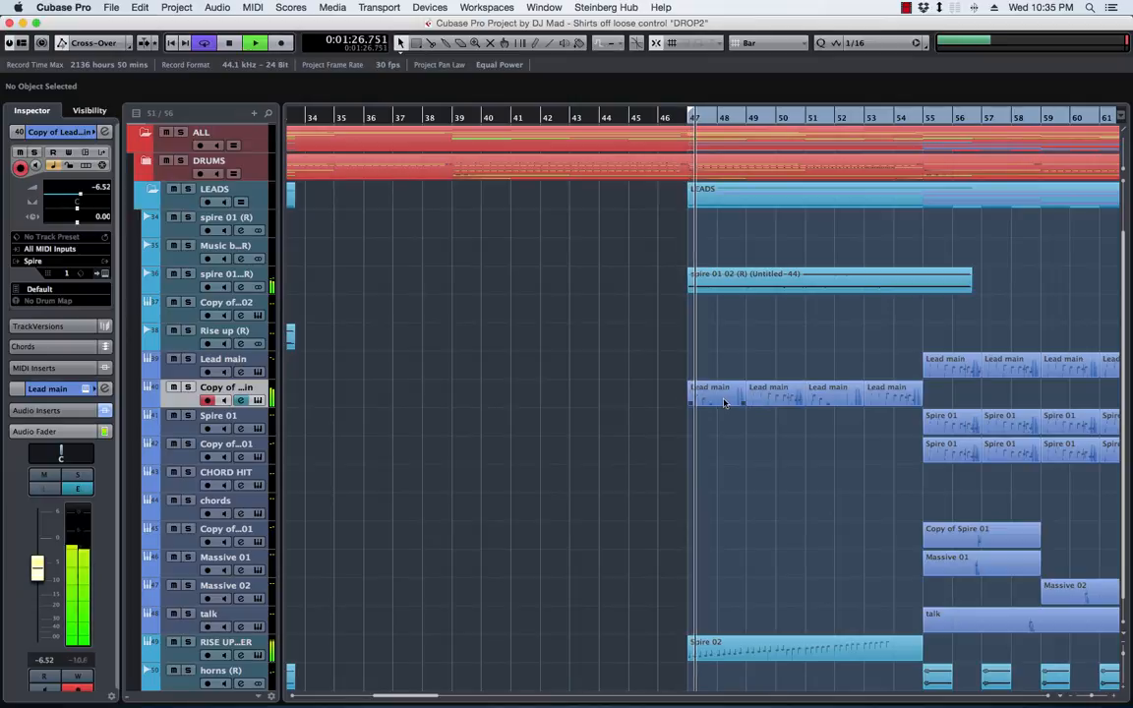
key(space)
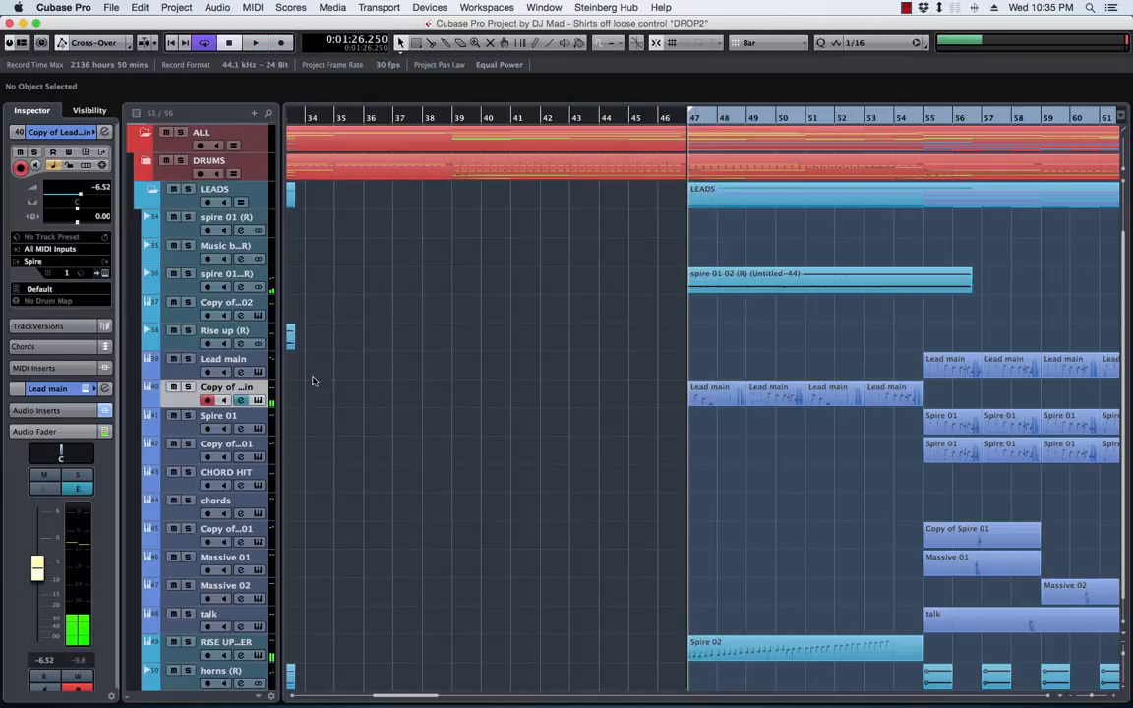
Render the four intro parts between bars 47 and 55 on the copied Lead main track to a new audio track
scroll(518, 393, right, 5)
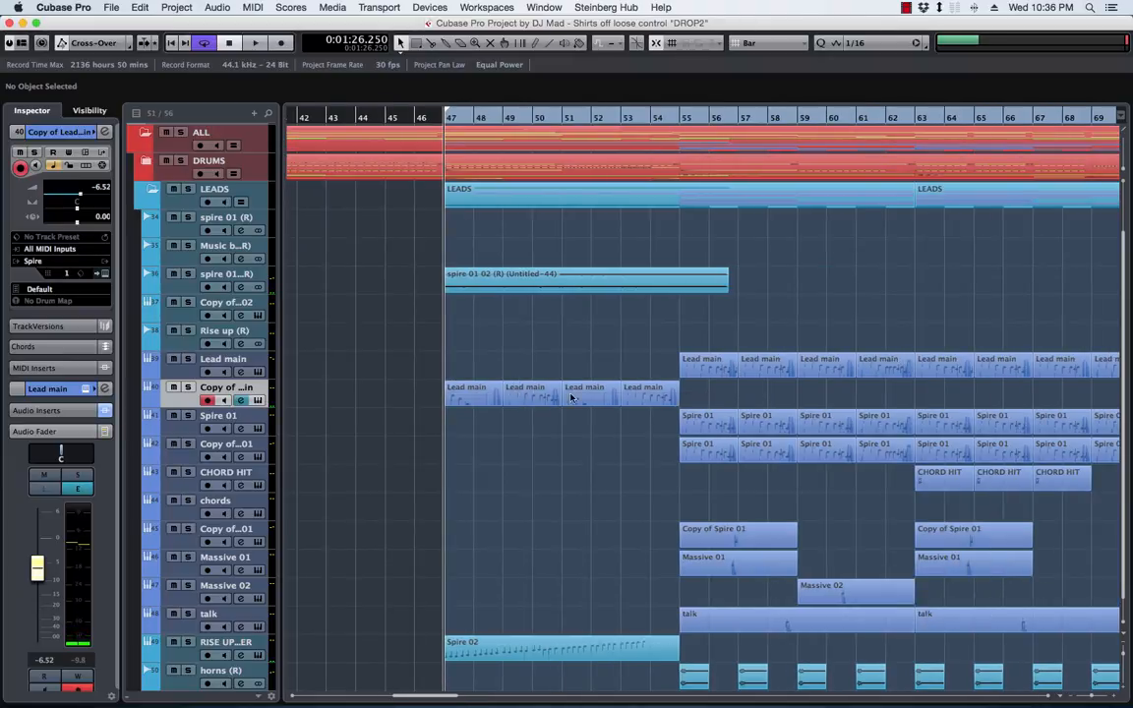
drag(705, 398, 330, 387)
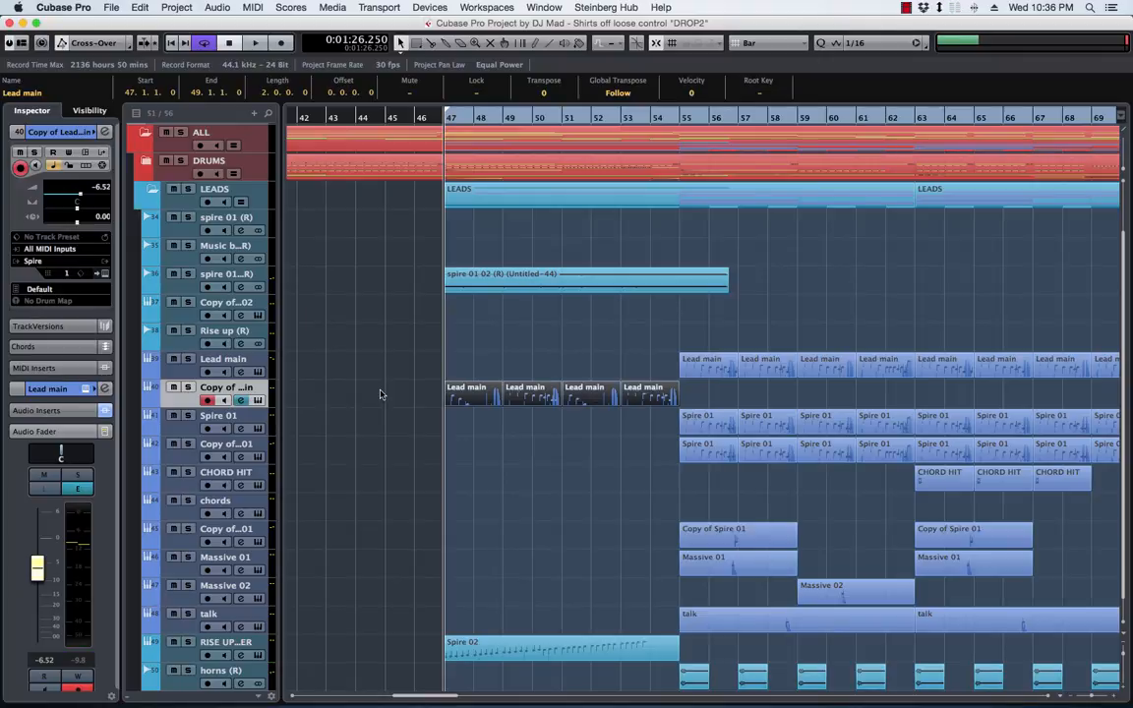
key(alt+r)
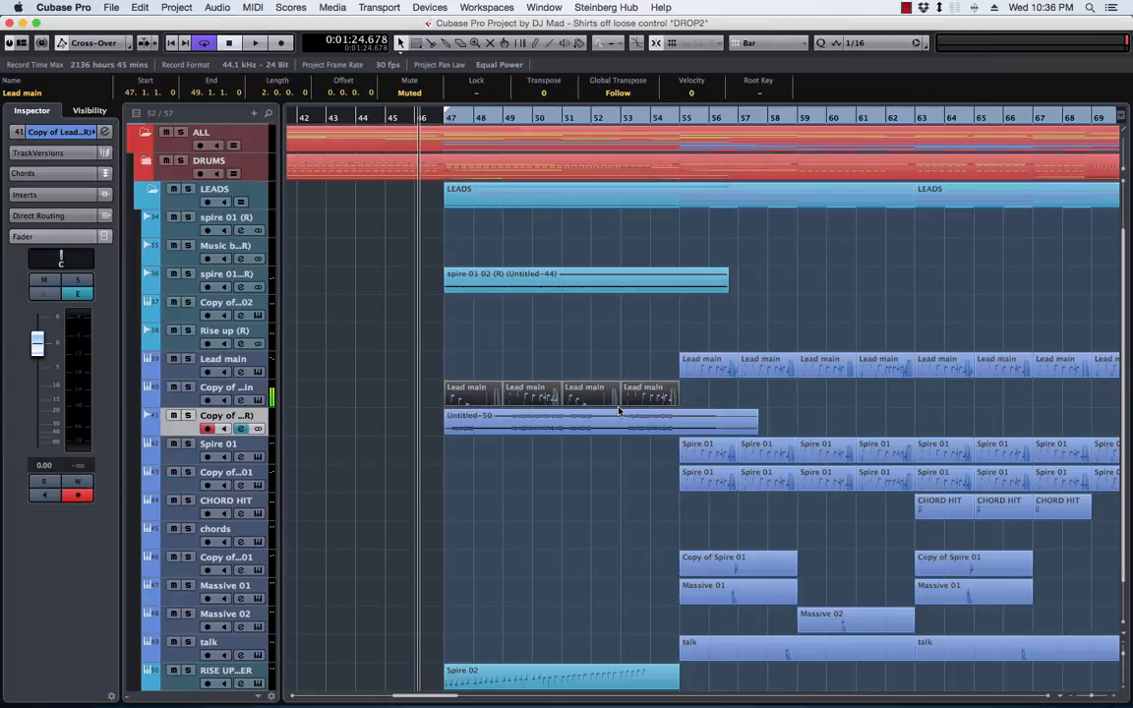
click(385, 399)
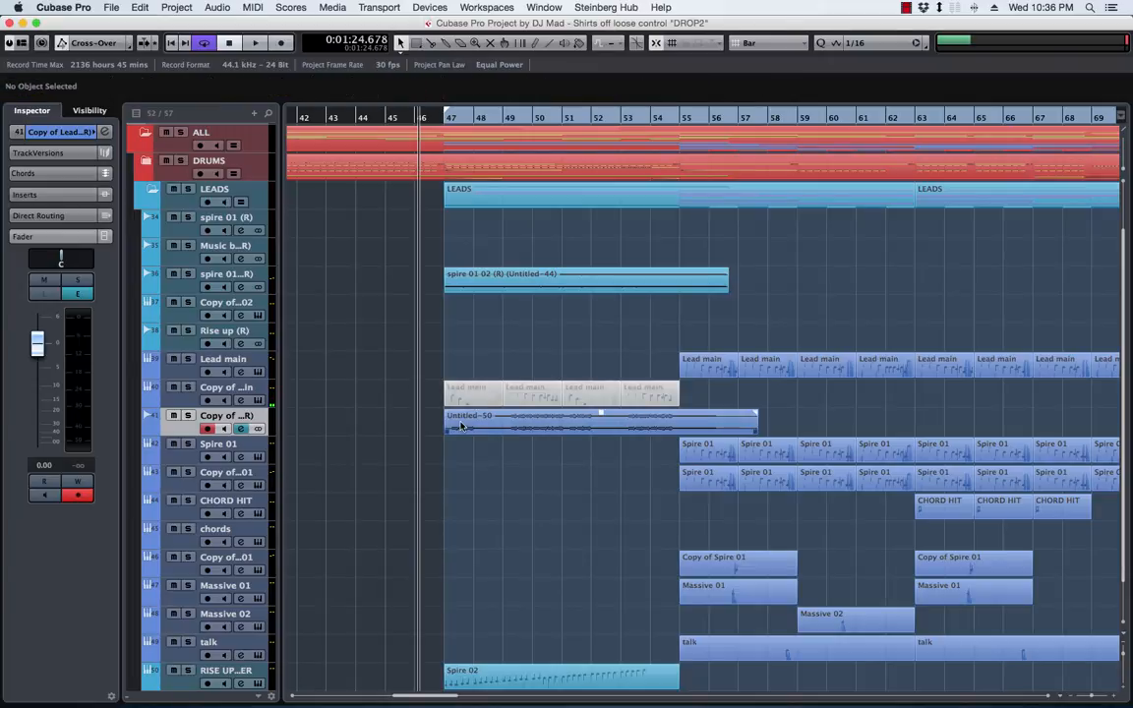
Examine the rendered lead audio from bar 47 onwards alongside the muted Lead main parts it was made from
key(shift+h)
key(shift+h)
key(shift+h)
key(shift+h)
key(shift+h)
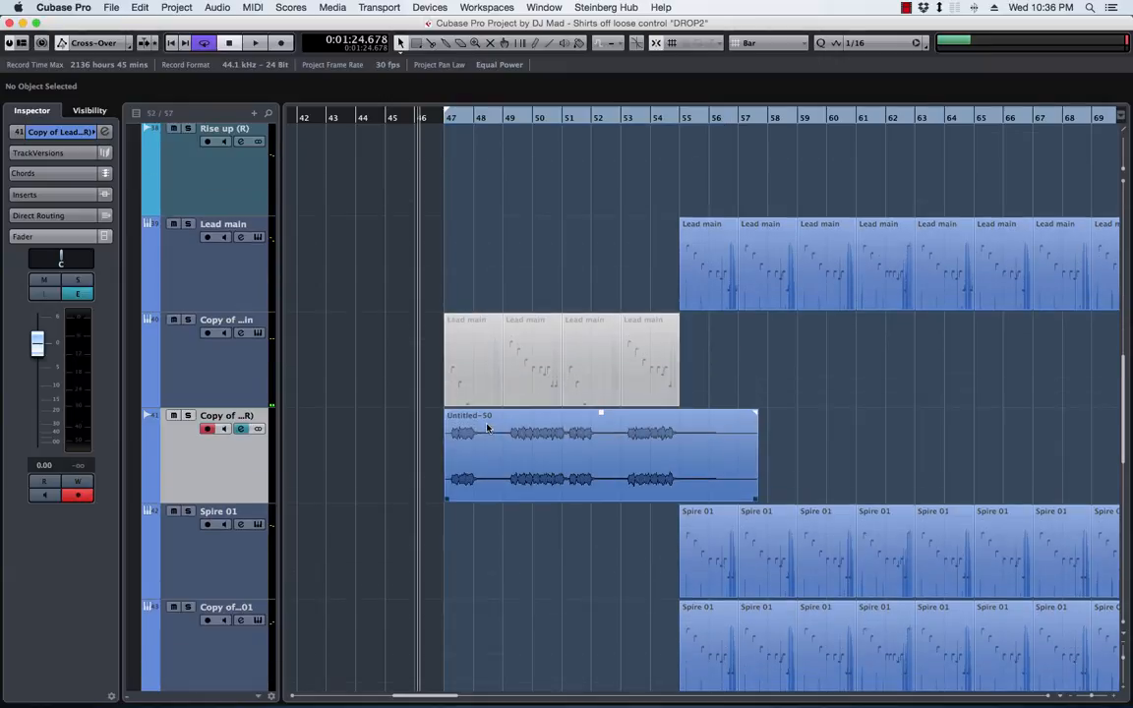
key(h)
key(h)
key(h)
key(h)
key(h)
scroll(625, 420, right, 5)
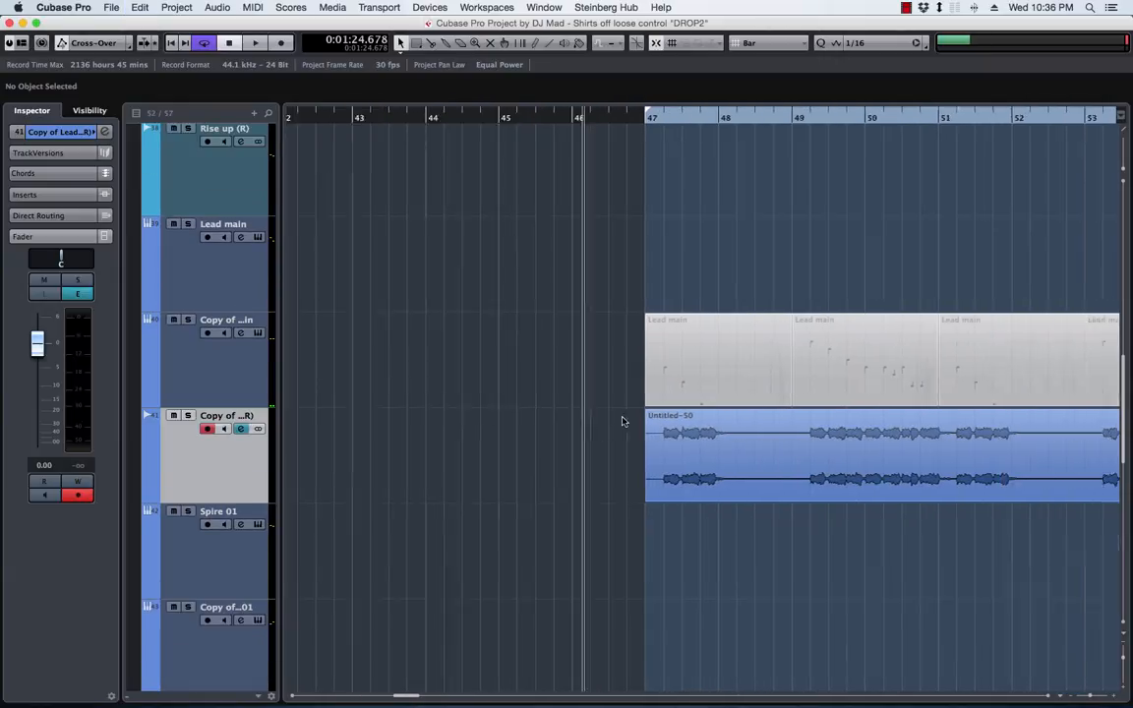
key(h)
key(h)
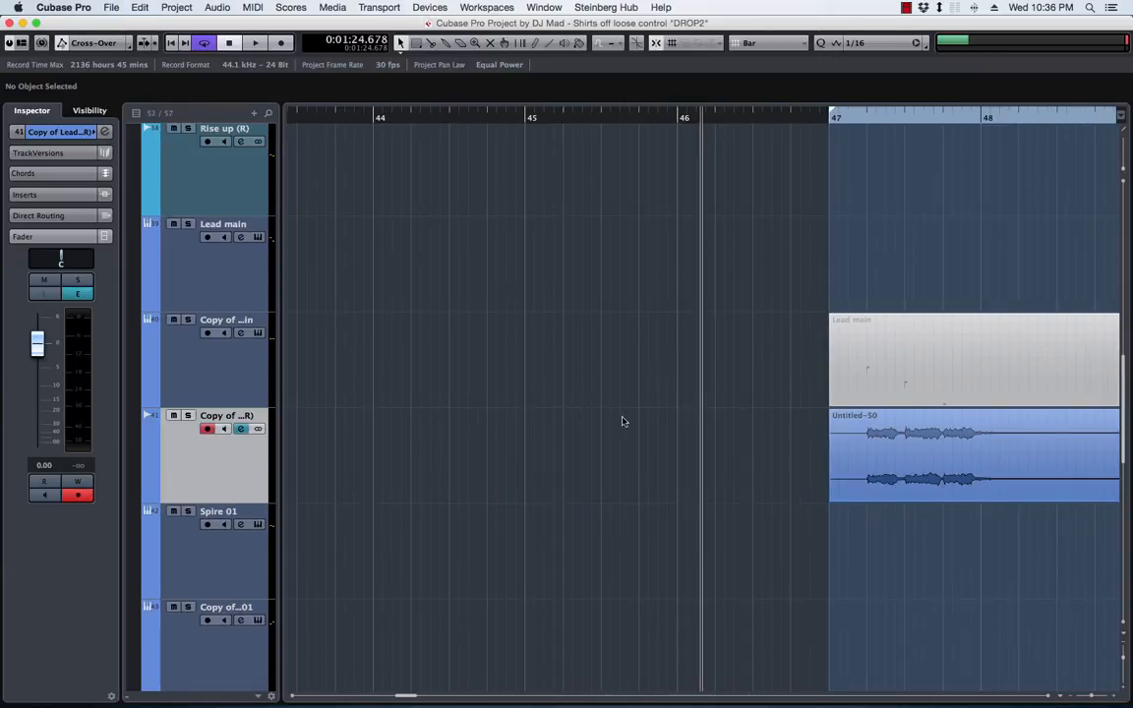
scroll(622, 421, right, 4)
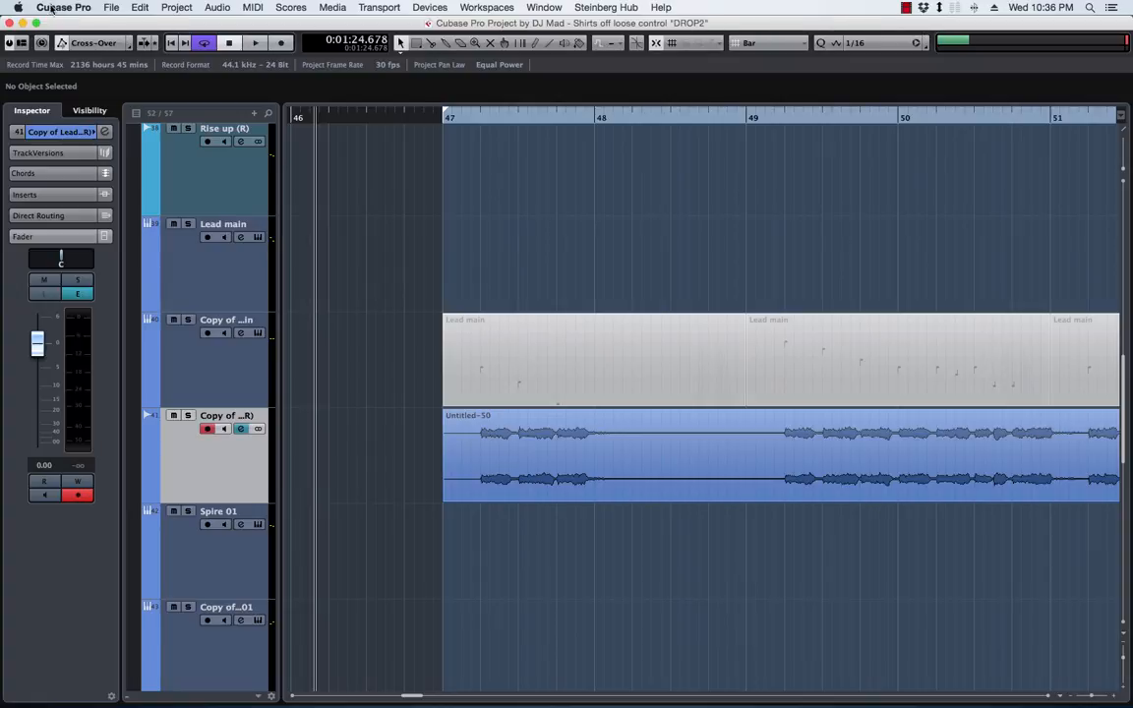
Check the computer's specifications in the About This Mac overview, and close it
click(18, 6)
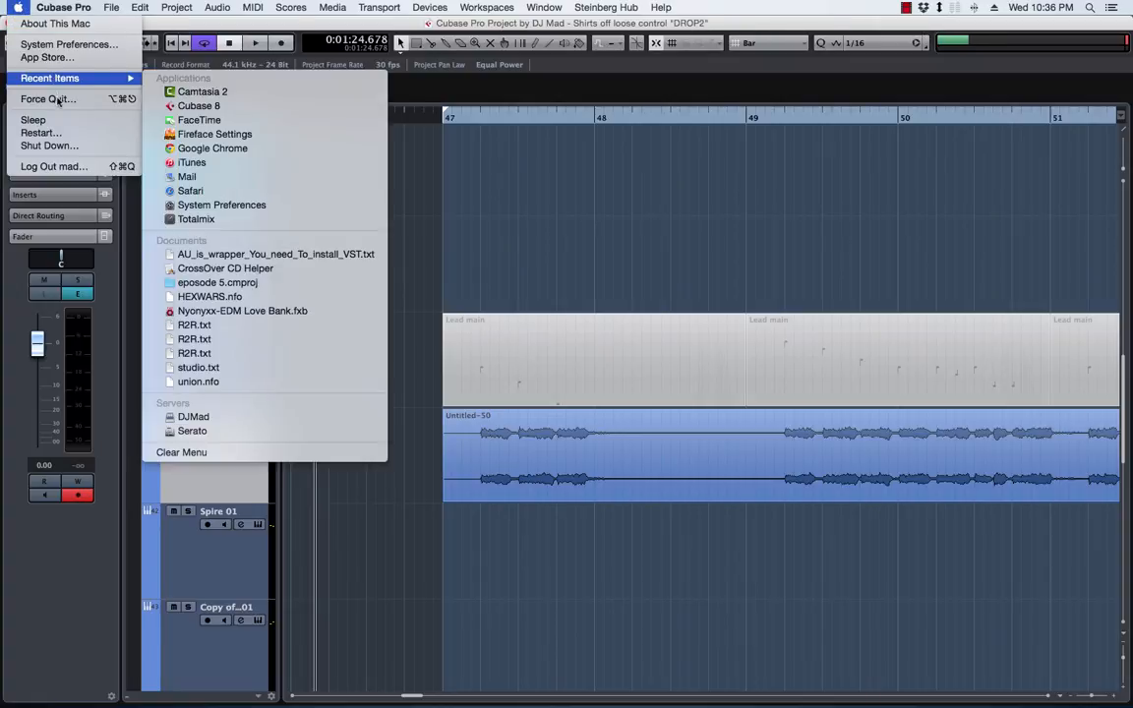
click(55, 24)
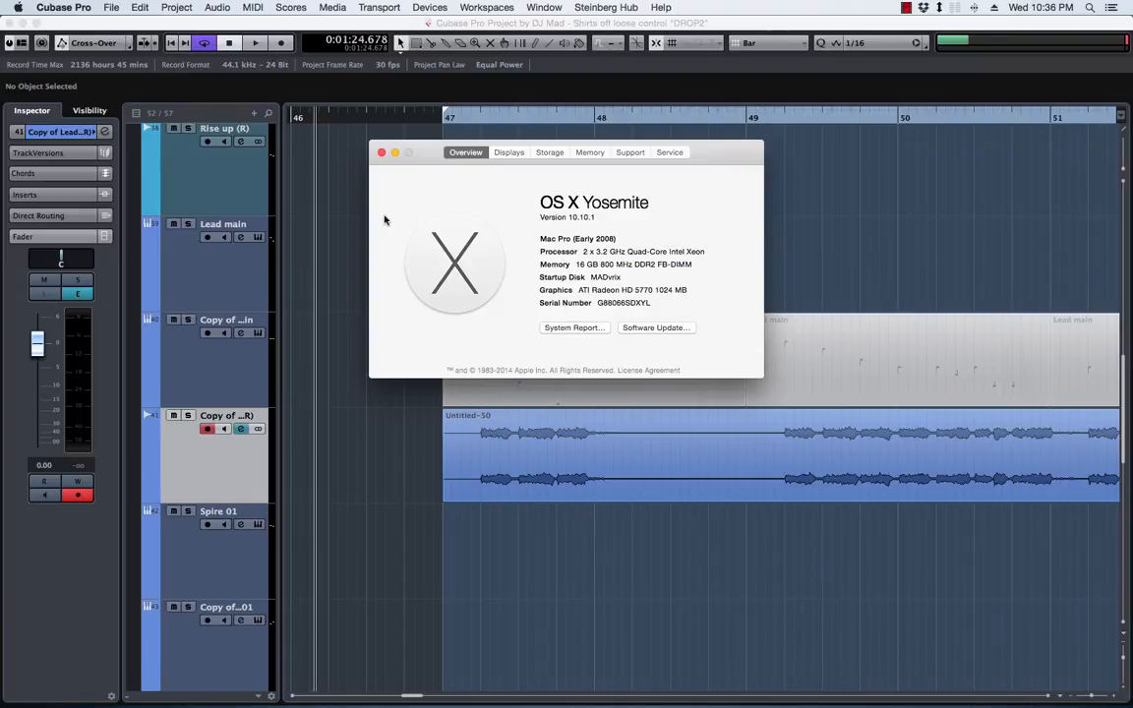
click(381, 153)
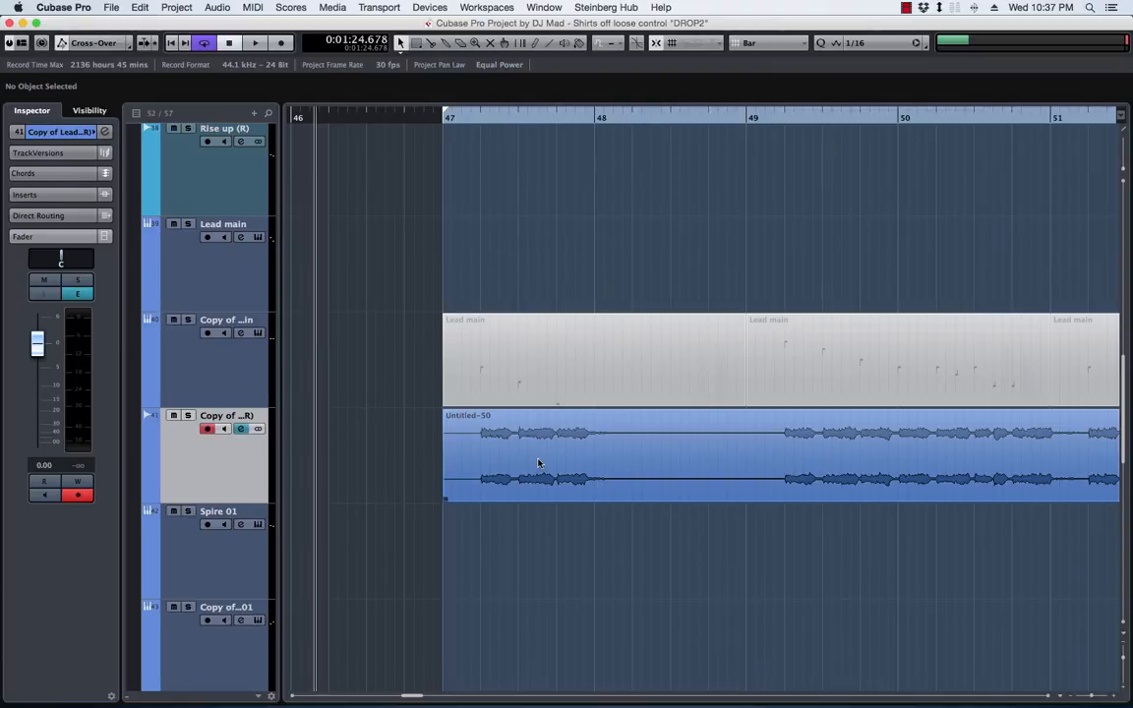
Duplicate the rendered audio track of the intro lead together with its audio event
scroll(539, 464, right, 2)
scroll(539, 464, left, 5)
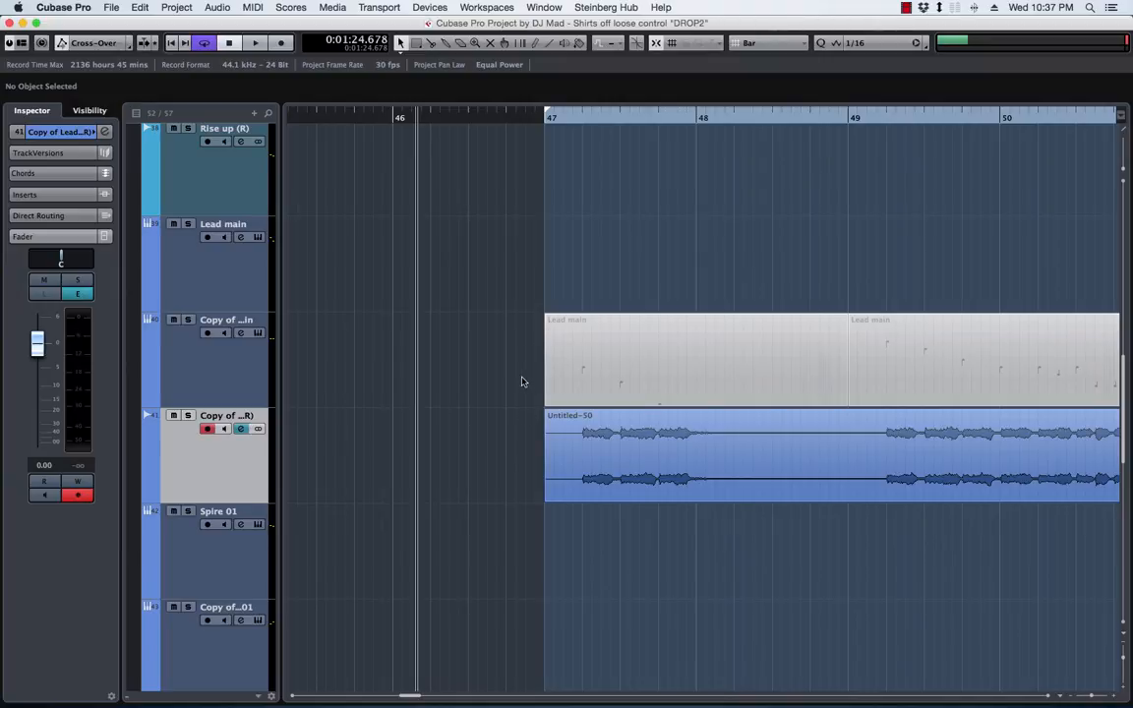
scroll(522, 381, left, 5)
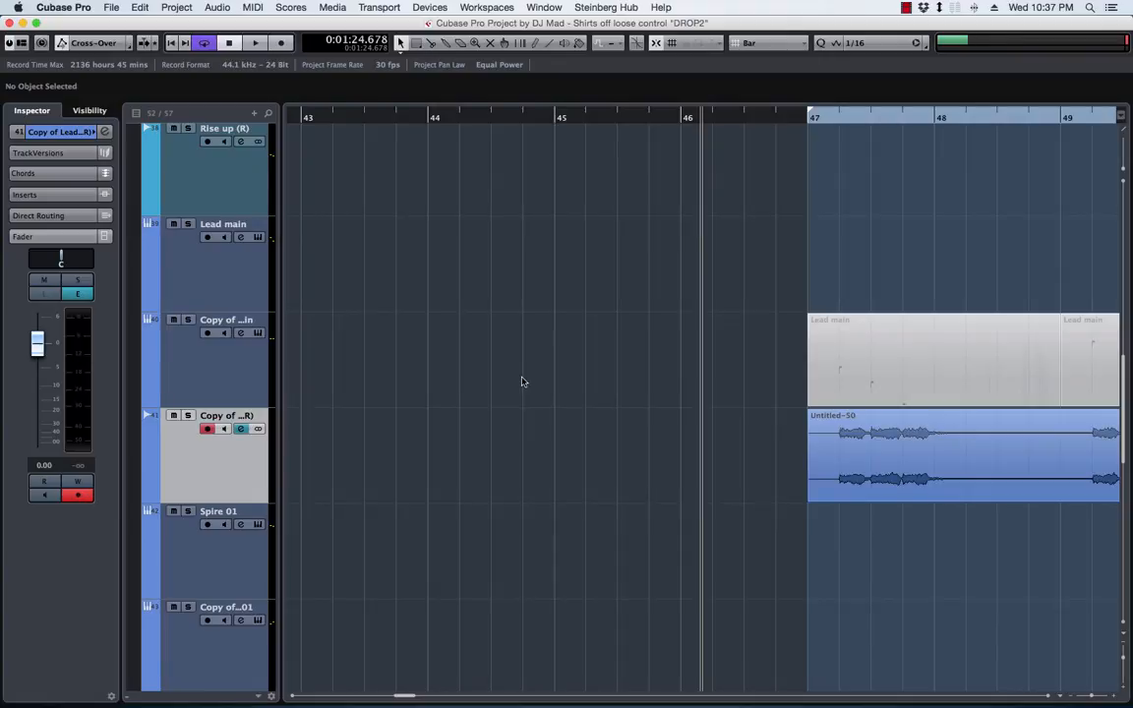
scroll(522, 382, right, 5)
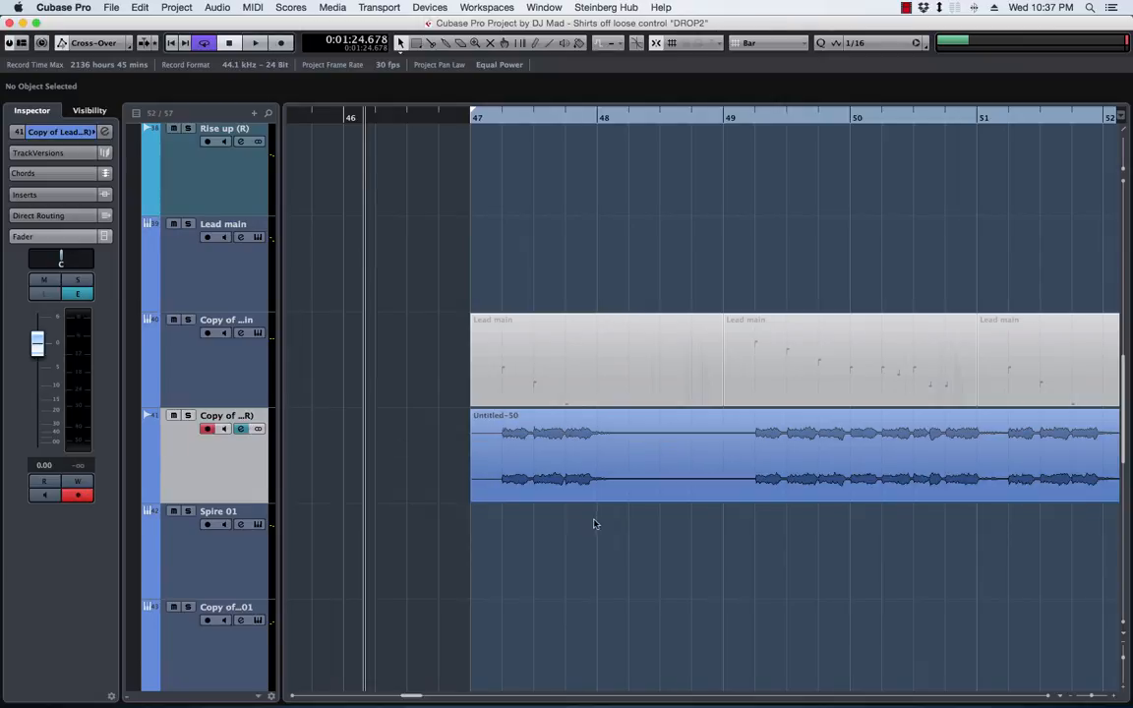
right_click(226, 461)
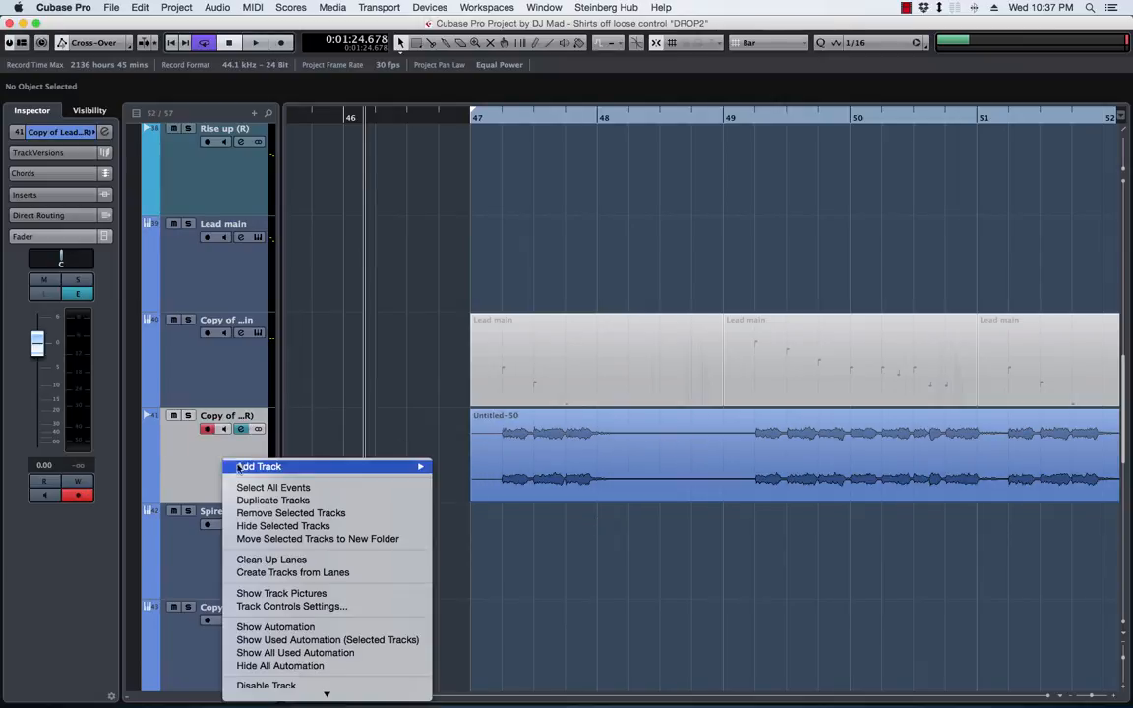
click(272, 501)
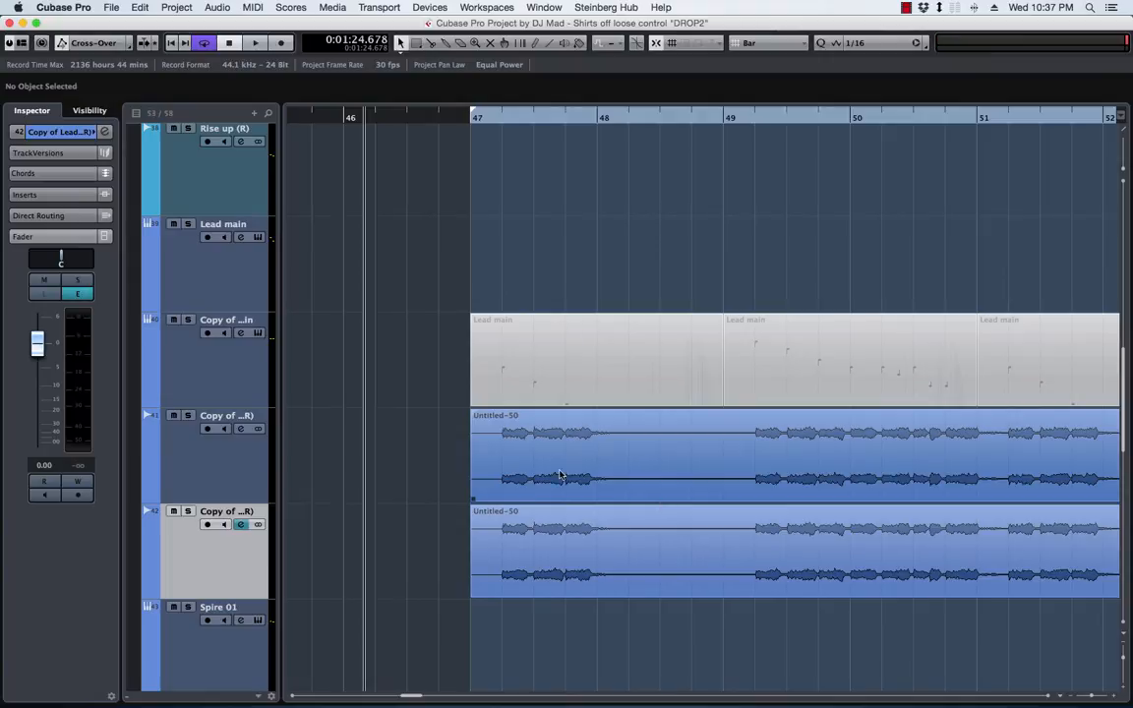
With the grid set to Beat, split the original rendered event at 47.4 and trim its second piece to start at 48.2
click(557, 476)
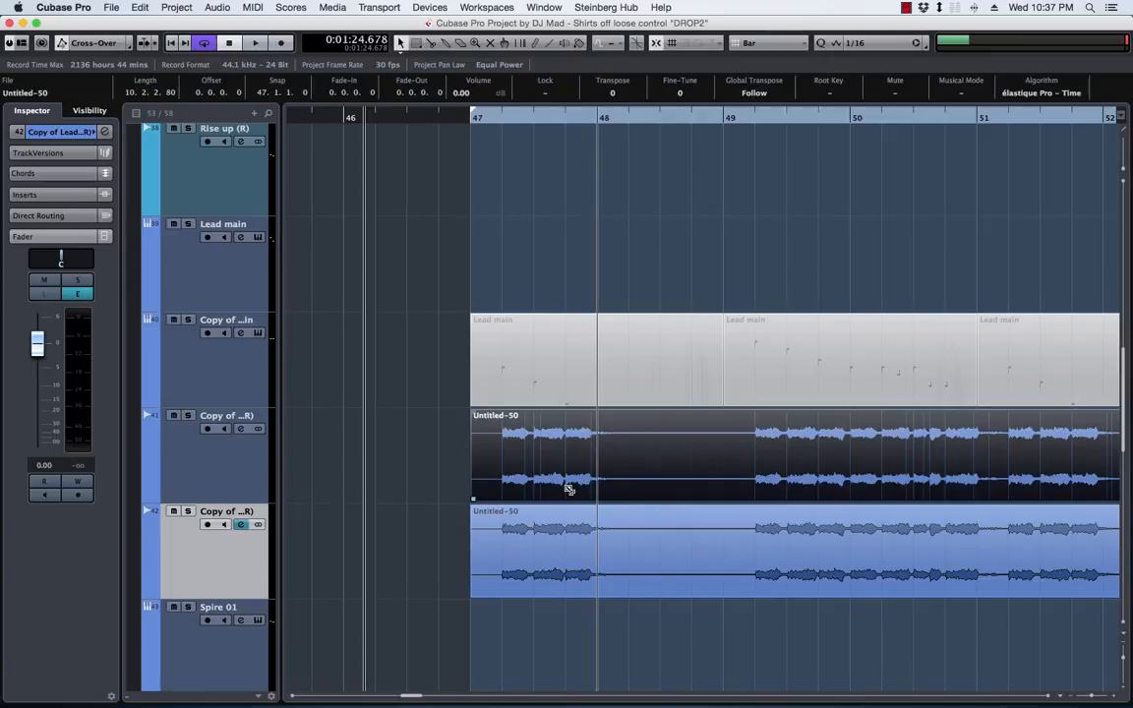
click(759, 43)
click(772, 51)
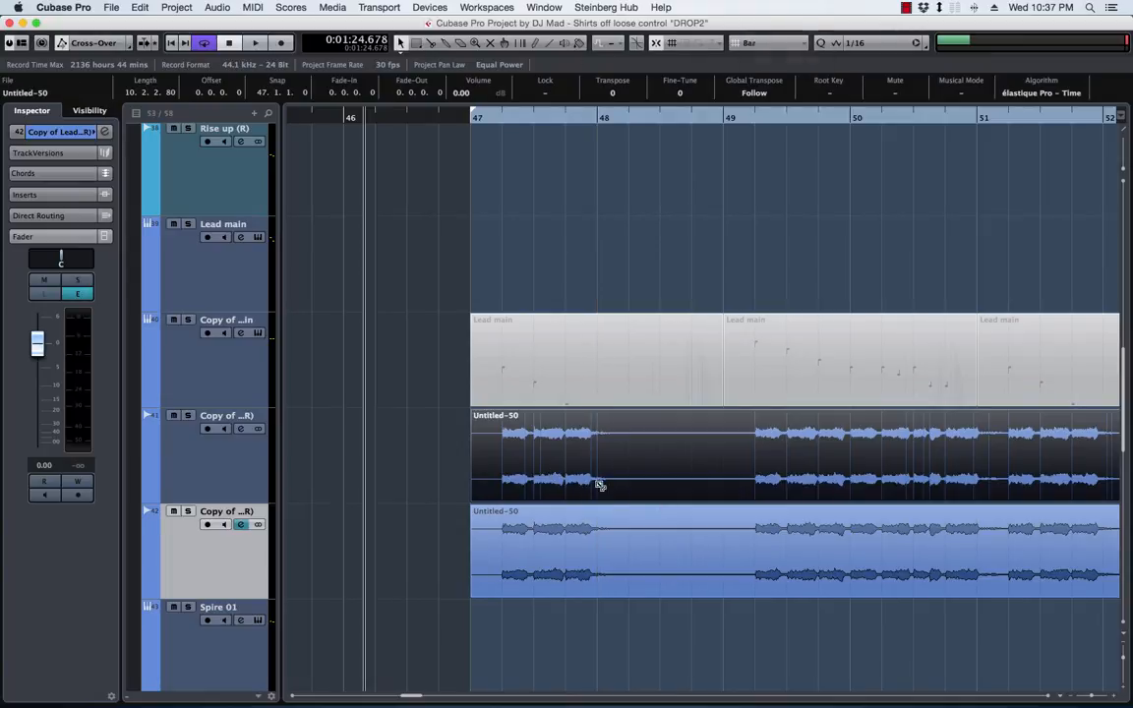
alt+click(563, 475)
drag(561, 497, 629, 497)
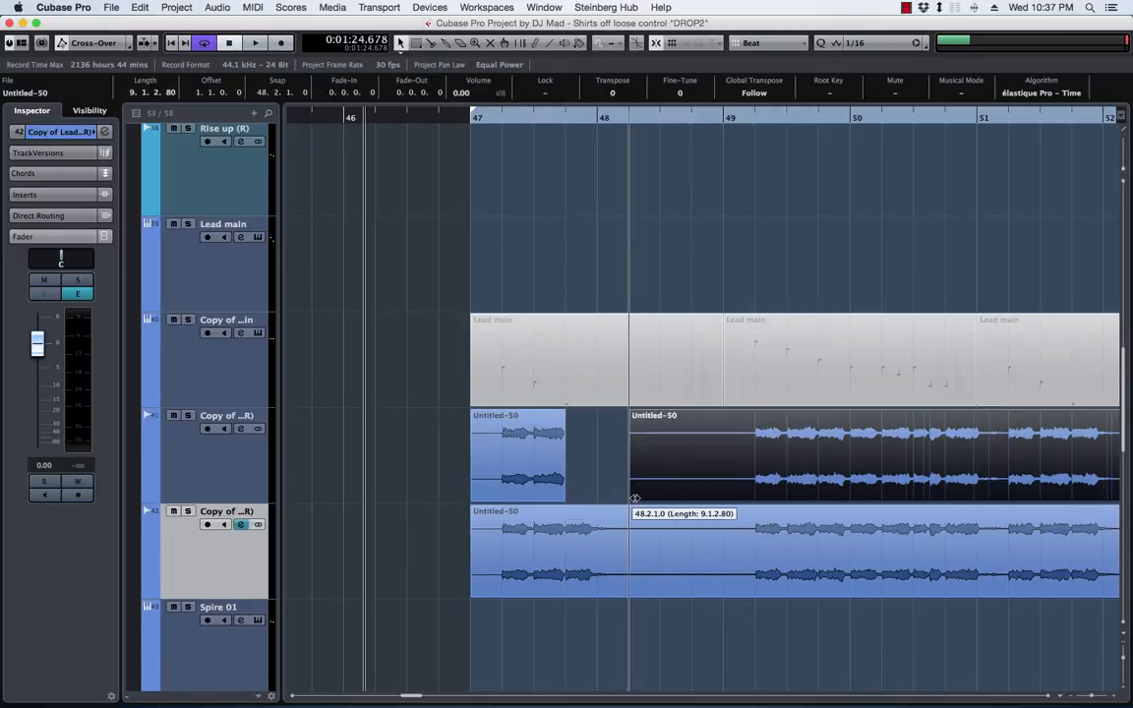
On the duplicated track, isolate the audio from 47.4 to 48.2, trim the remaining event to start at 49.2 and mute it
drag(472, 595, 566, 595)
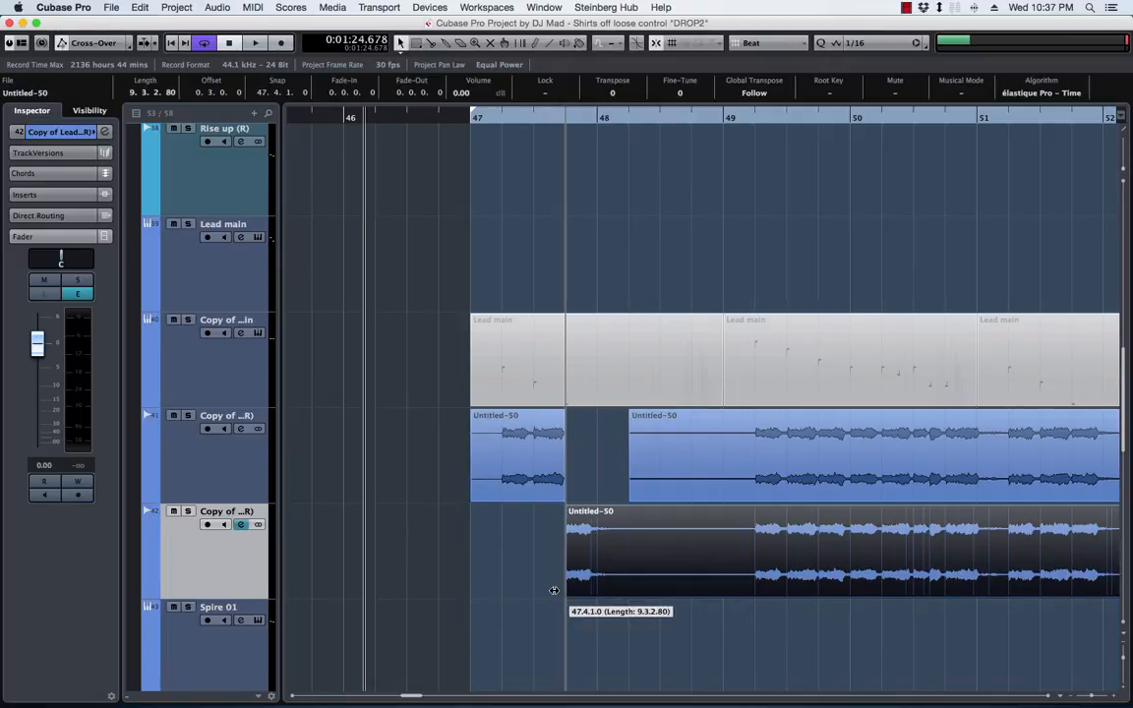
alt+click(625, 578)
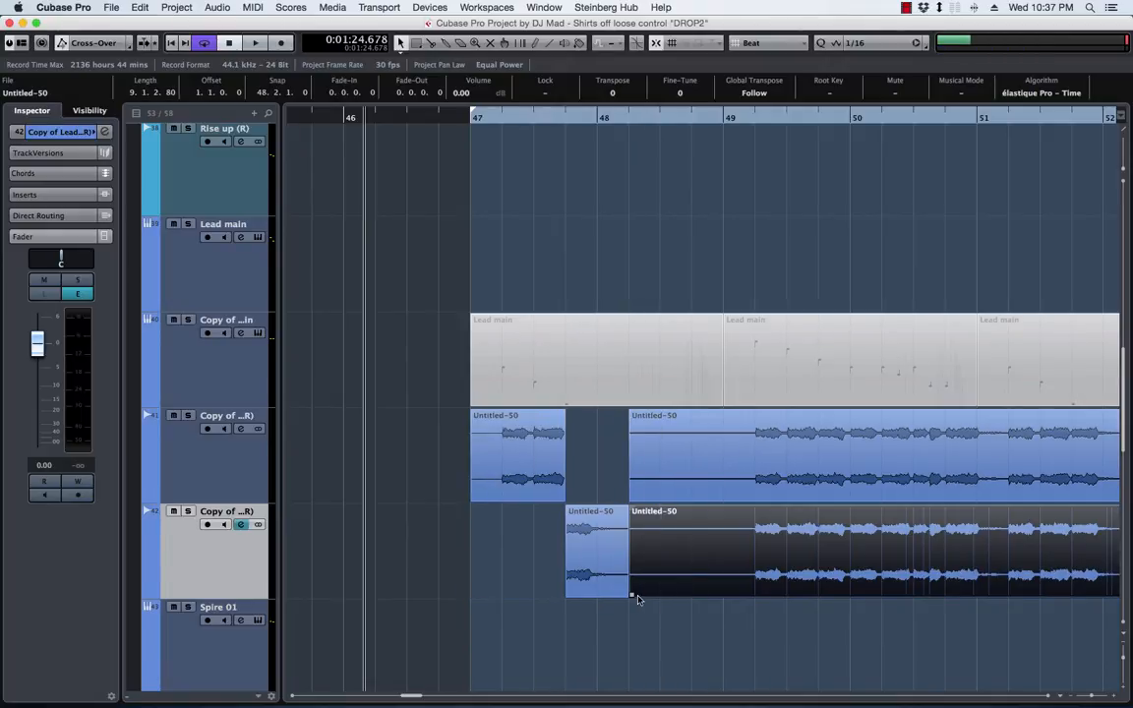
drag(634, 595, 752, 593)
key(shift+m)
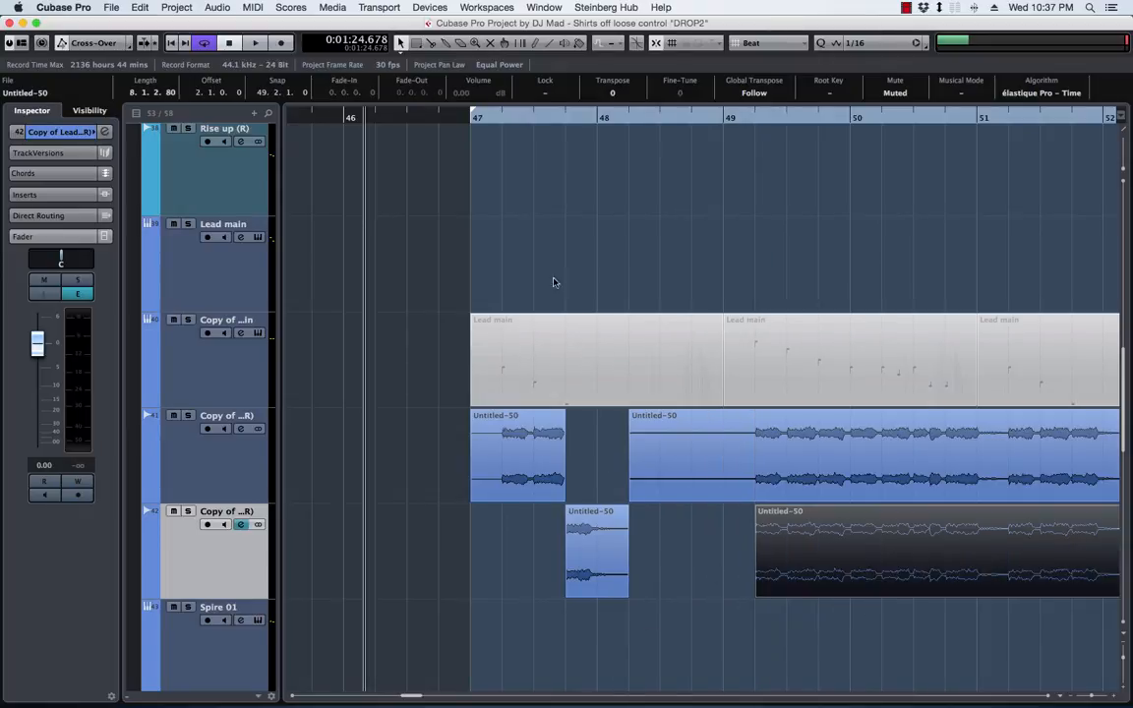
Play the split lead from bar 47 to check the two tracks together, and stop playback
click(484, 118)
key(space)
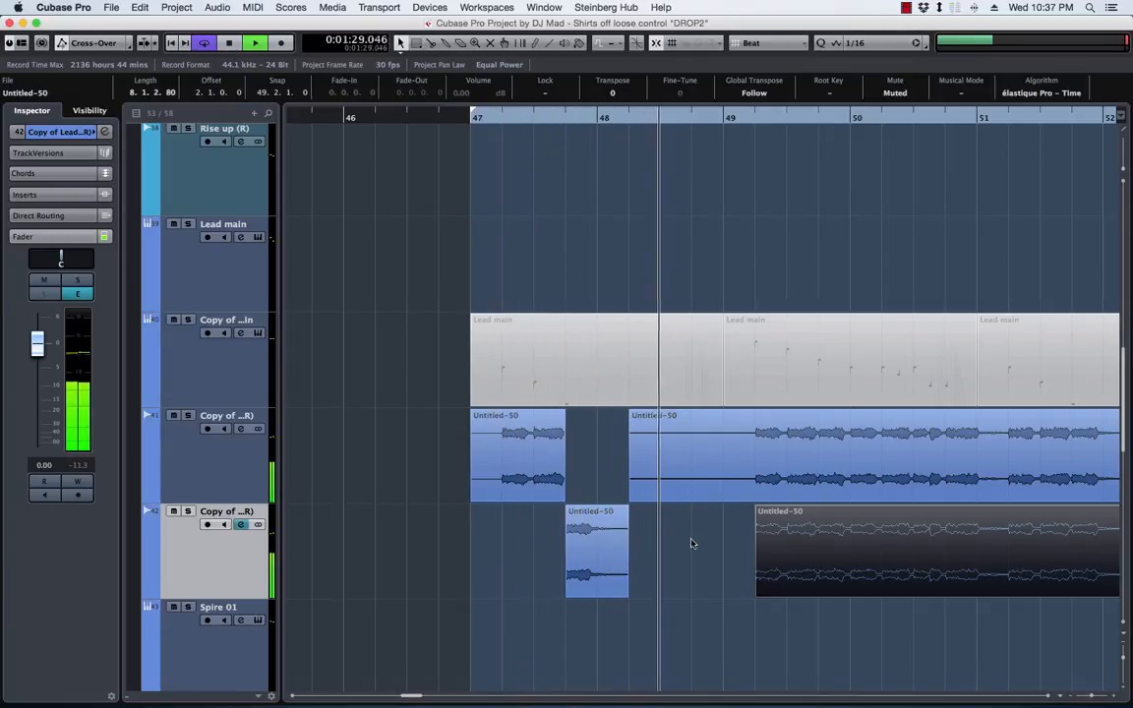
key(space)
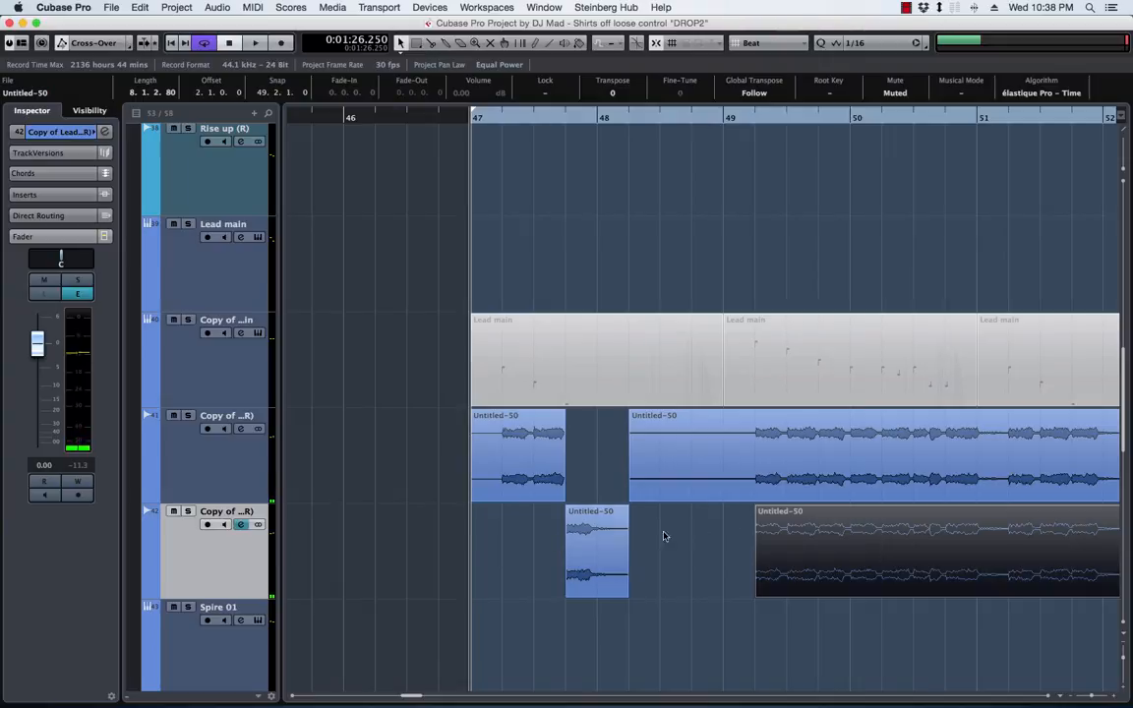
Insert the RoomWorks reverb on the duplicated track and move the windows clear of its audio events
click(77, 293)
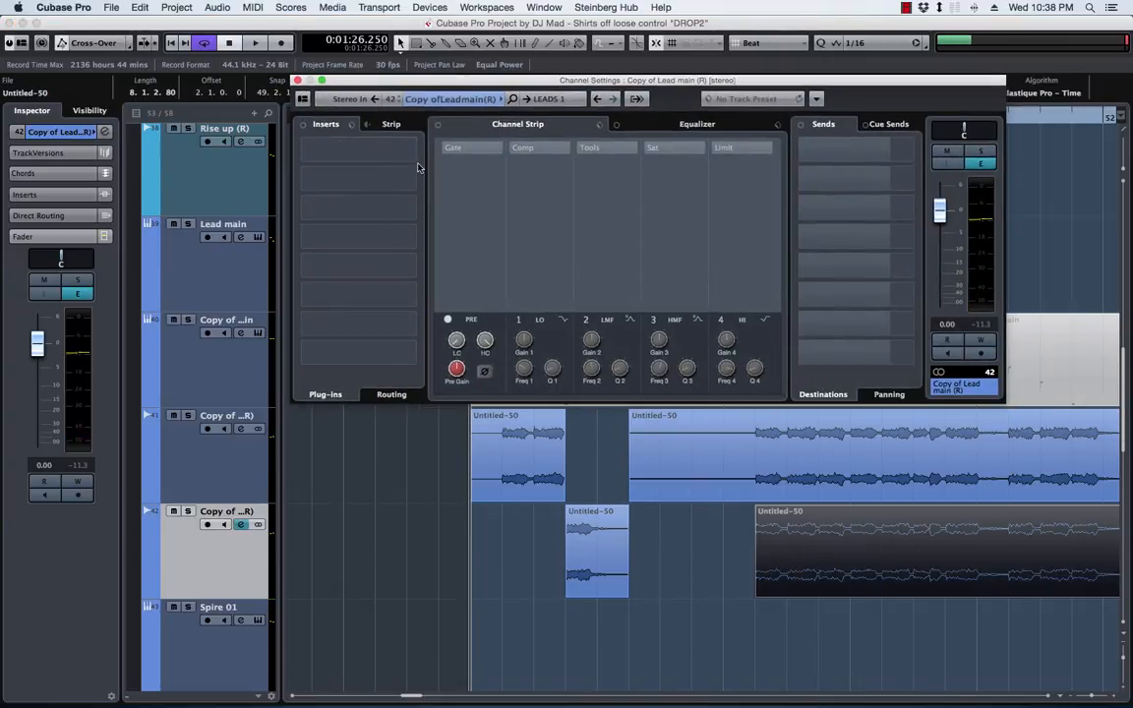
click(418, 151)
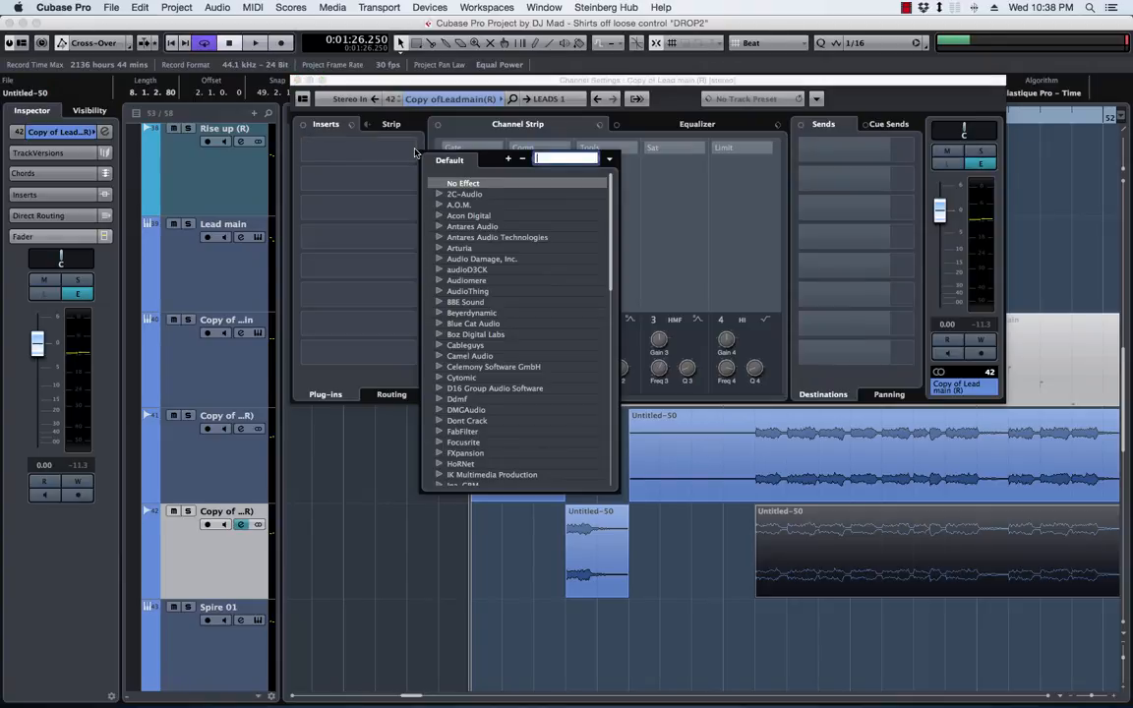
text(roomwo)
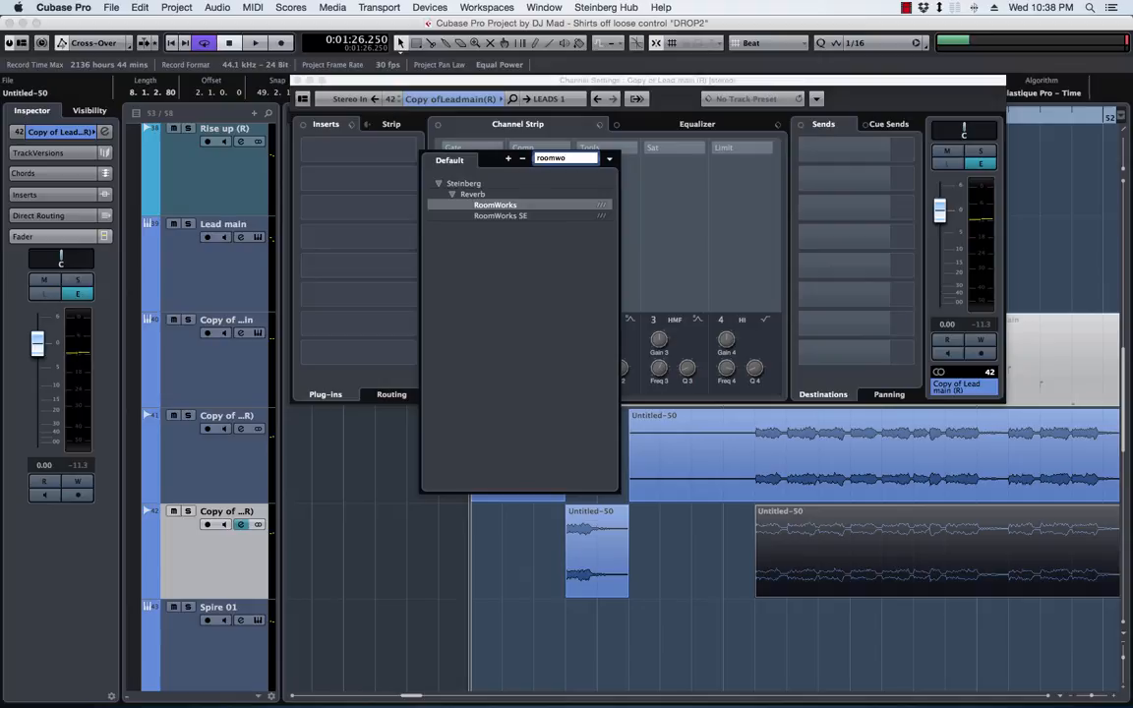
key(Return)
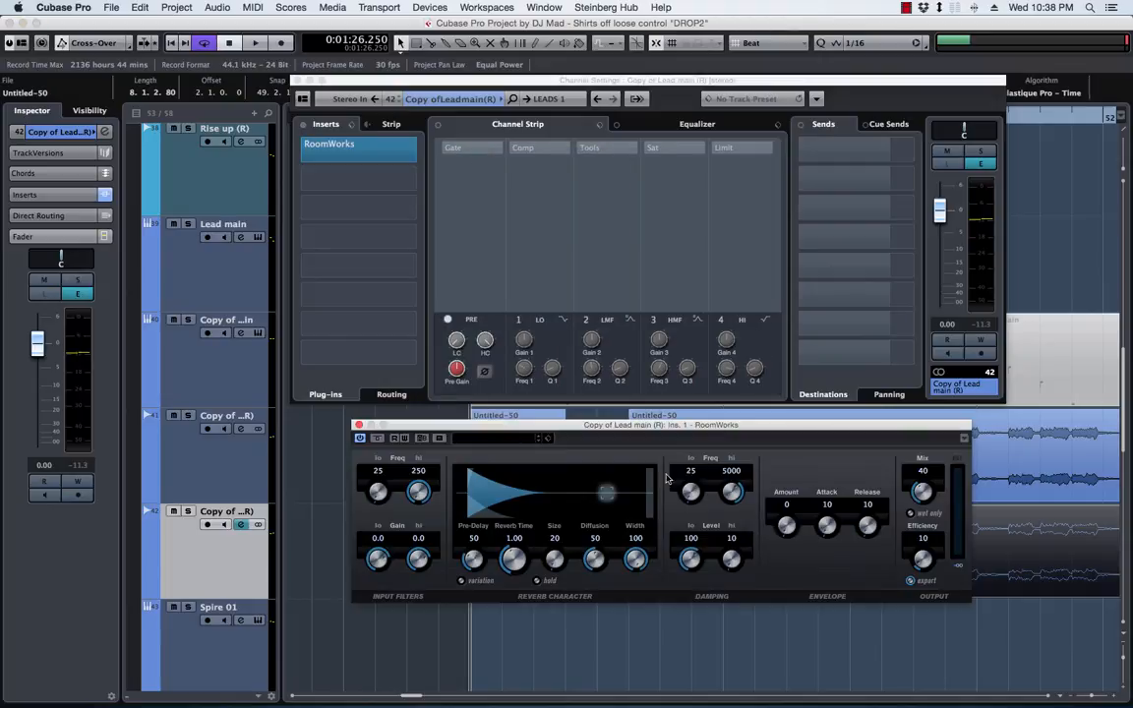
drag(589, 429, 554, 293)
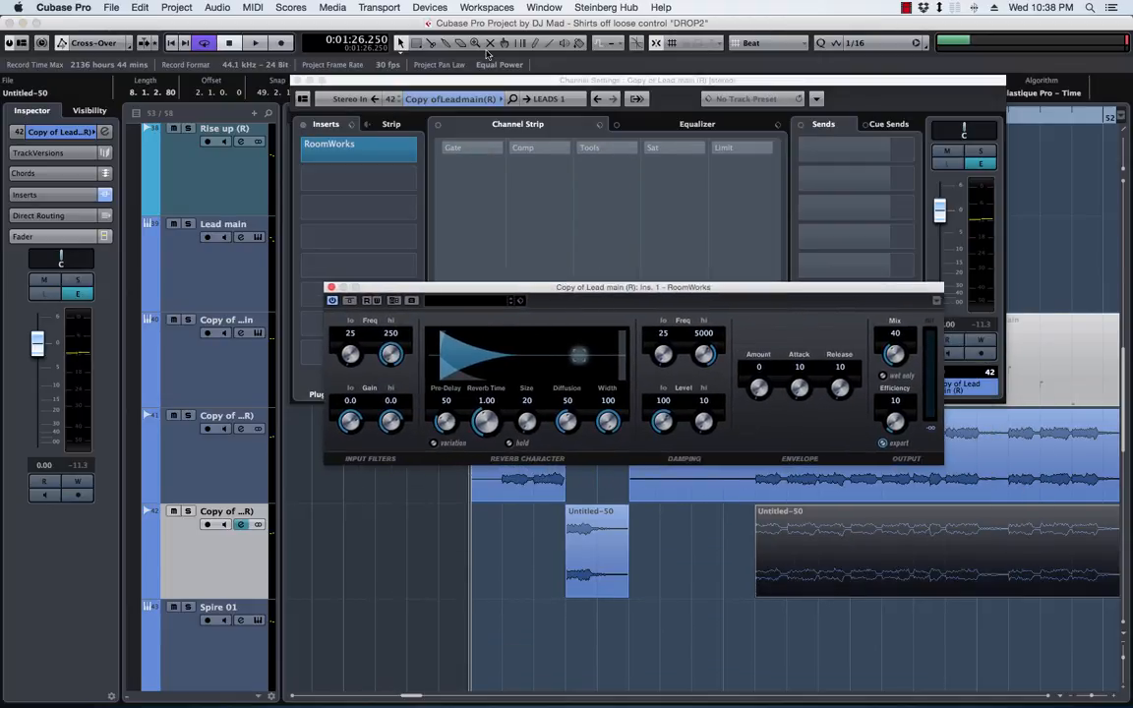
drag(449, 79, 1131, 108)
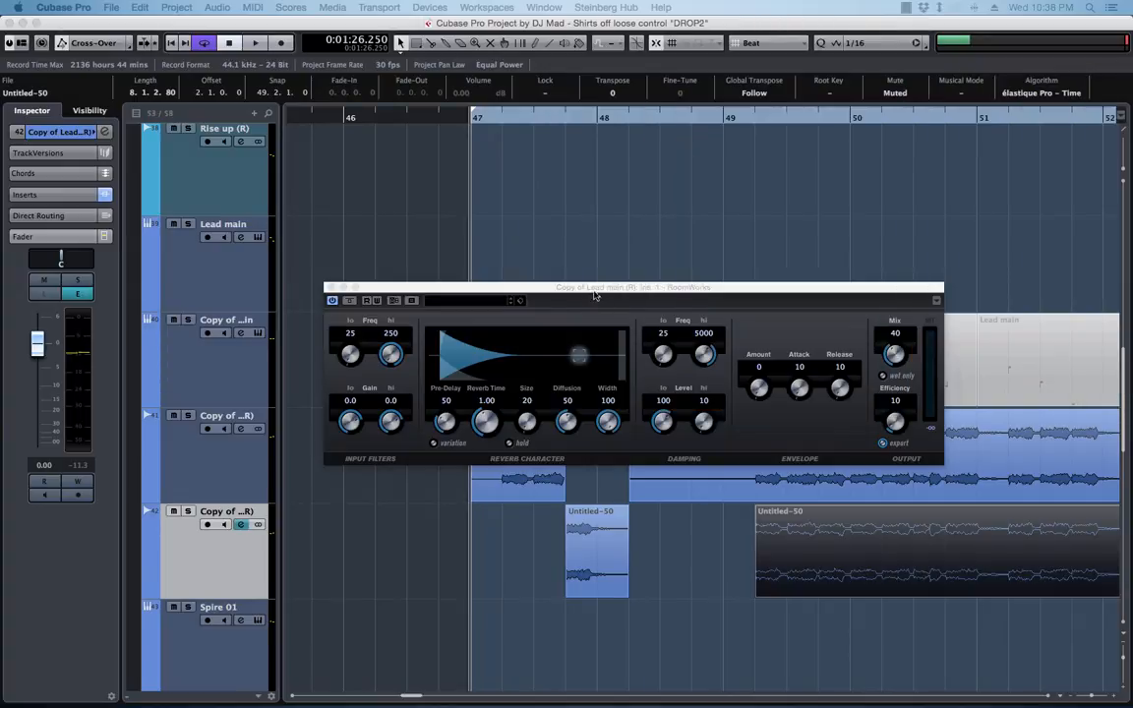
drag(594, 295, 636, 232)
Play the duplicated track soloed to hear its reverb, stop playback and turn solo off
key(space)
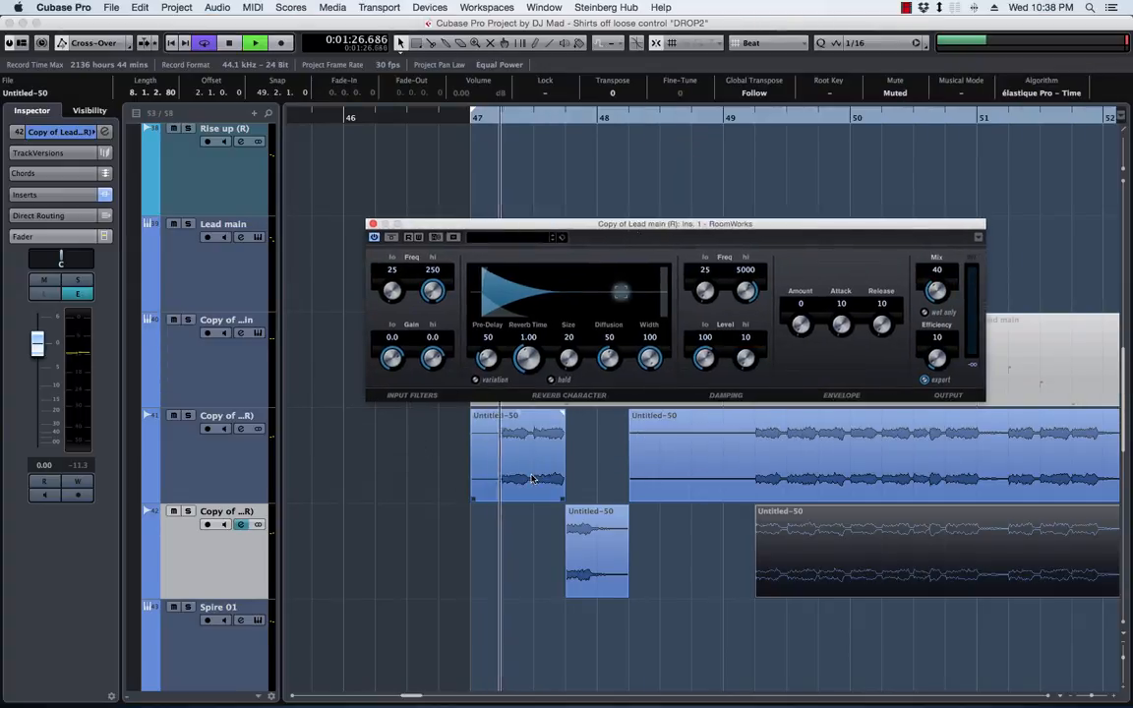
click(188, 512)
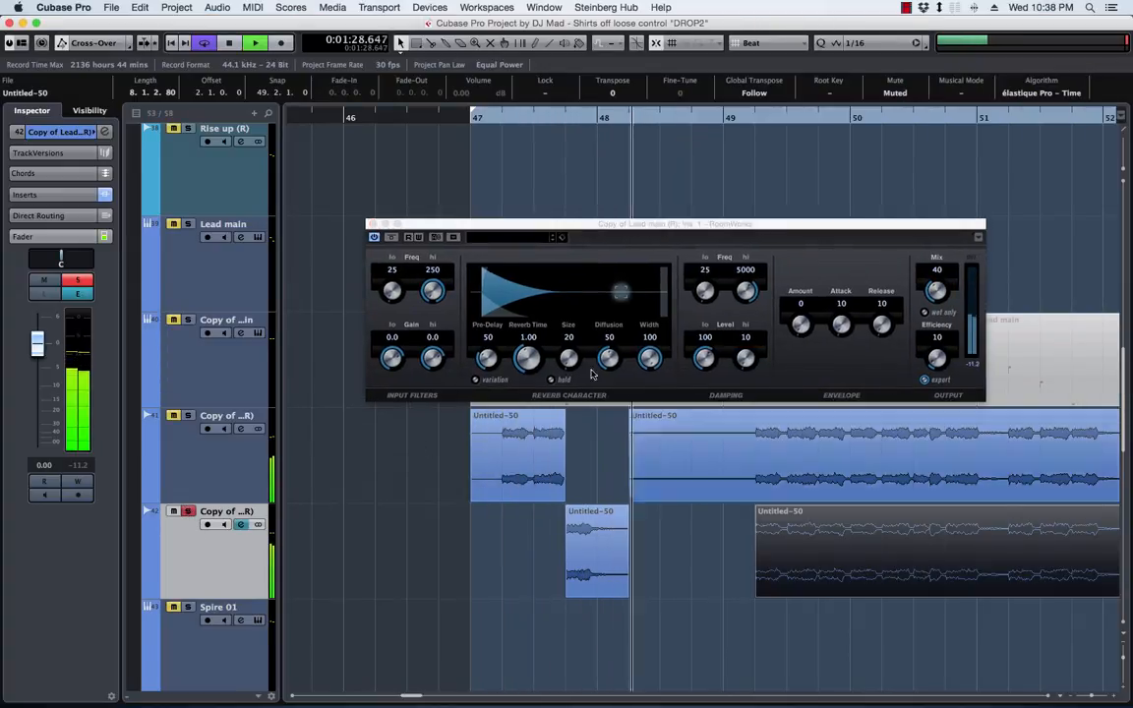
key(space)
click(189, 511)
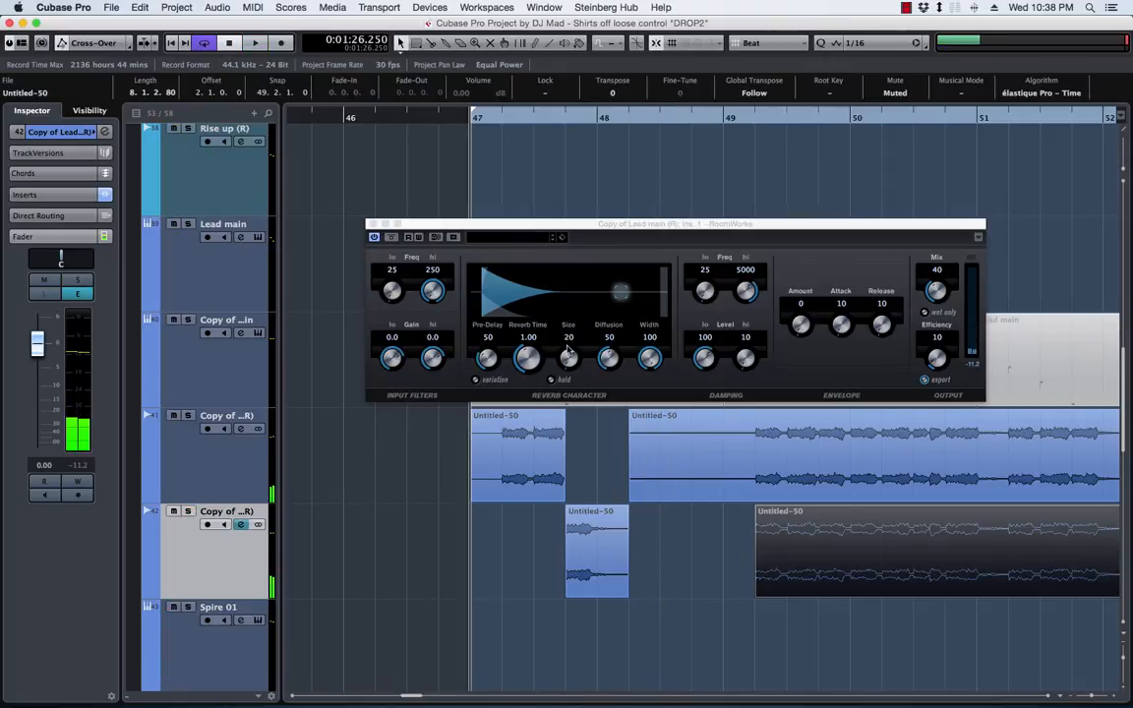
Raise the RoomWorks reverb time to 6.22 and the pre-delay to 126 while auditioning the lead
drag(528, 356, 532, 330)
key(space)
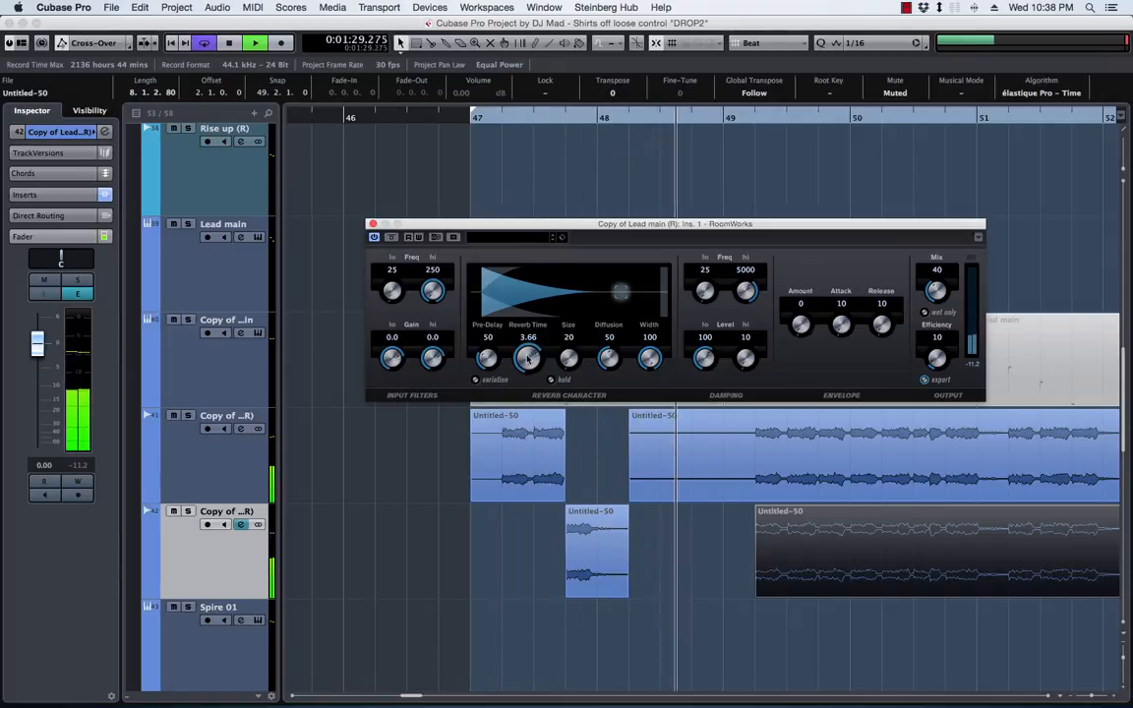
drag(528, 362, 494, 346)
key(space)
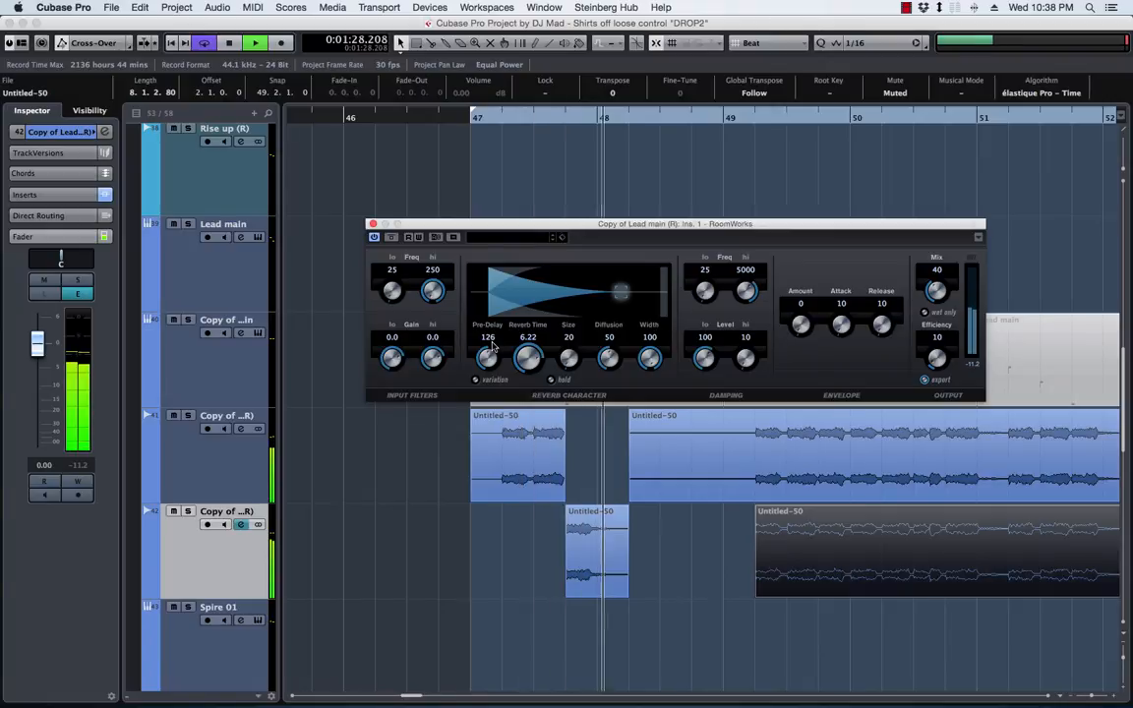
Set the RoomWorks reverb time to 7.10 and the mix to 50, and play the lead from bar 47 to check
drag(528, 360, 529, 354)
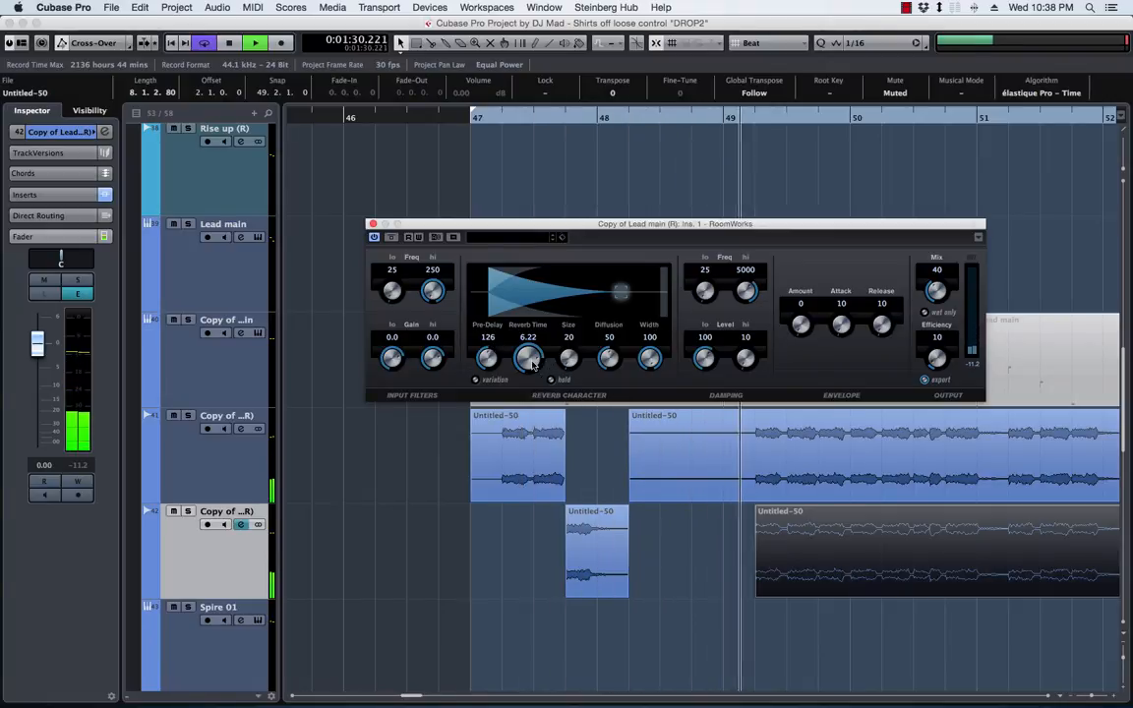
key(space)
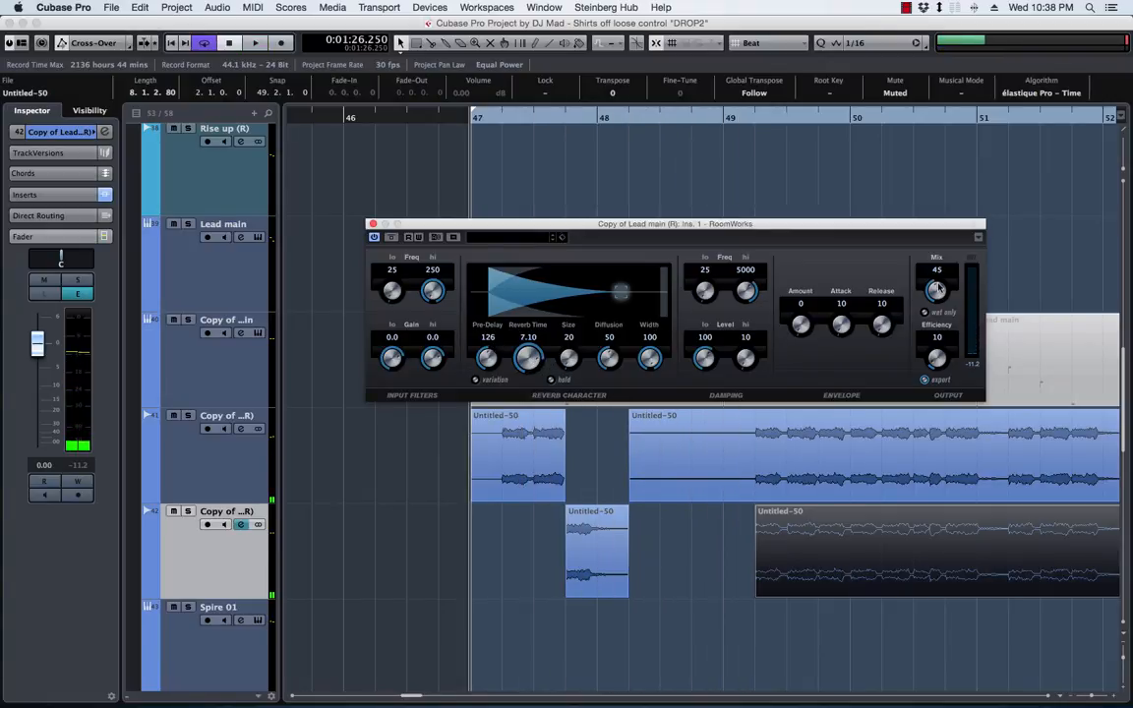
drag(936, 287, 936, 281)
key(space)
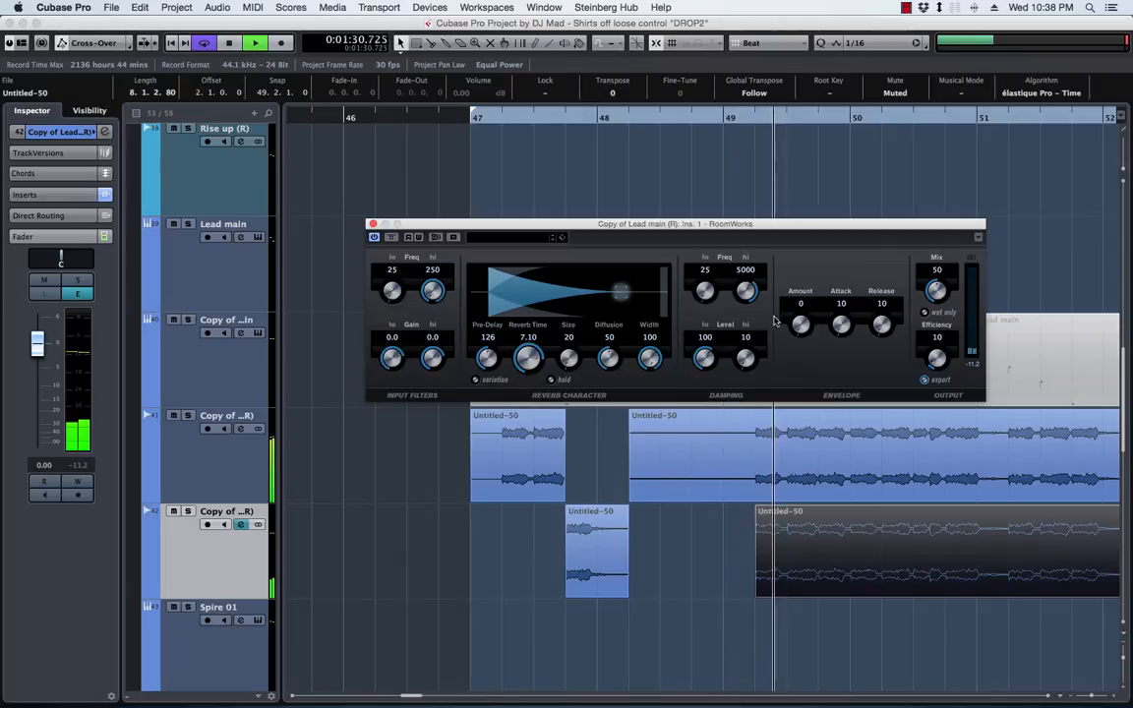
key(space)
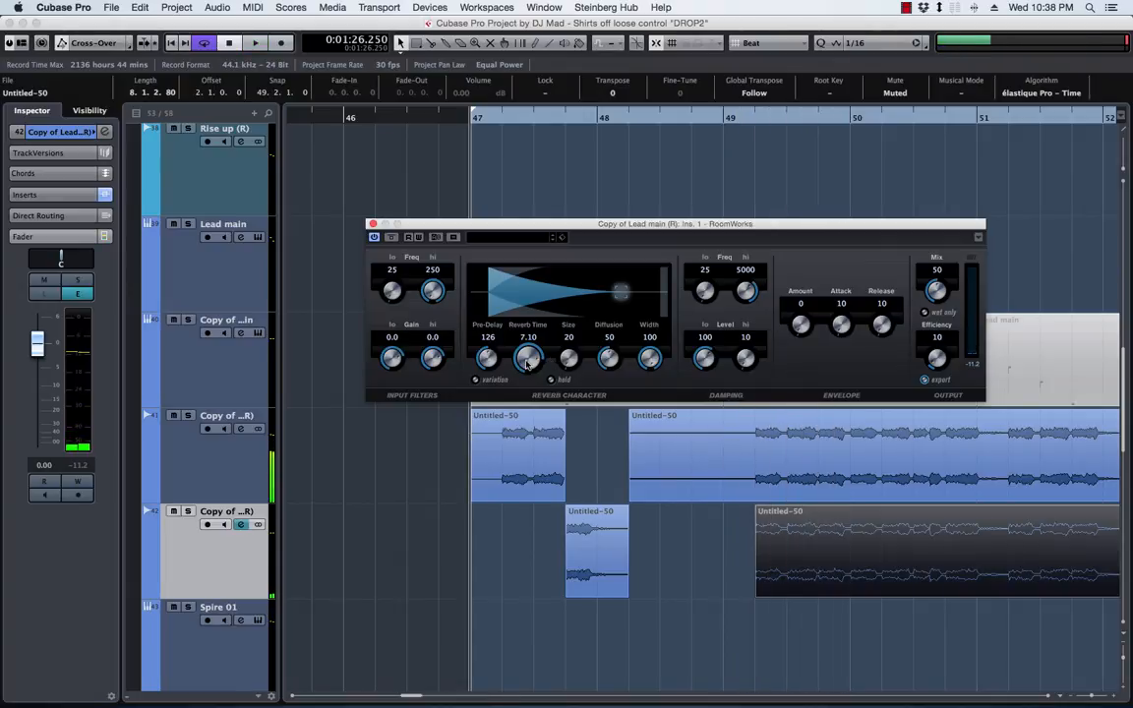
Try a RoomWorks reverb time of 11.14 and a mix of 62, playing the lead from bar 47 after each change
drag(527, 364, 537, 368)
key(space)
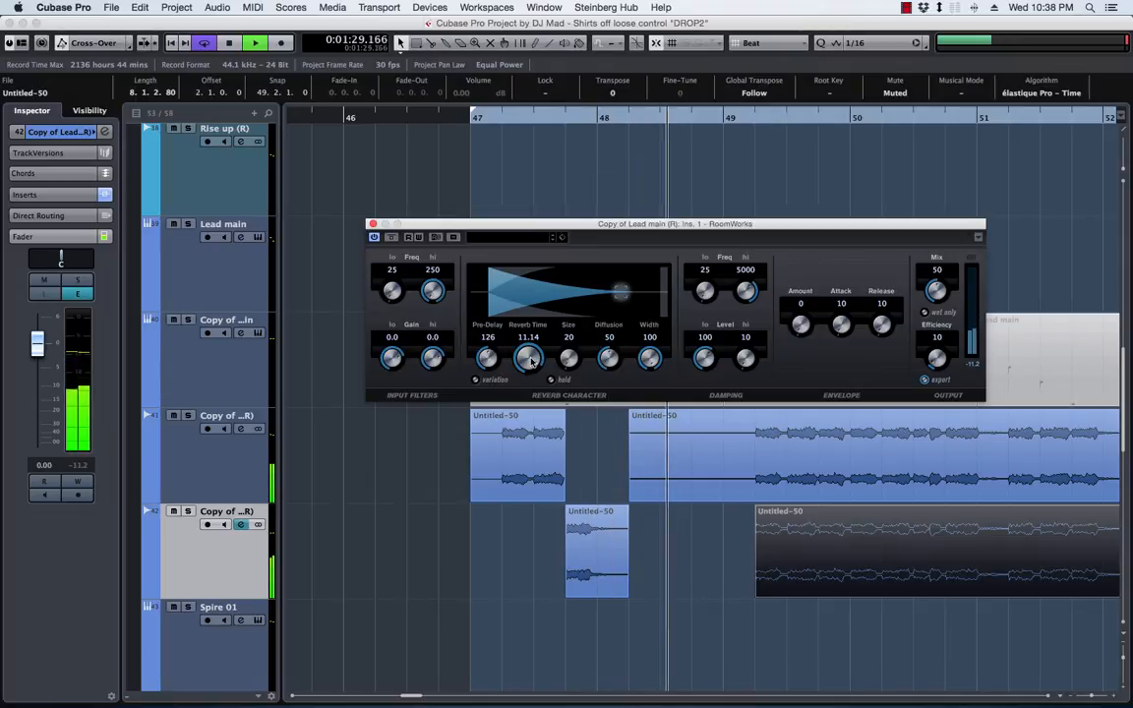
key(space)
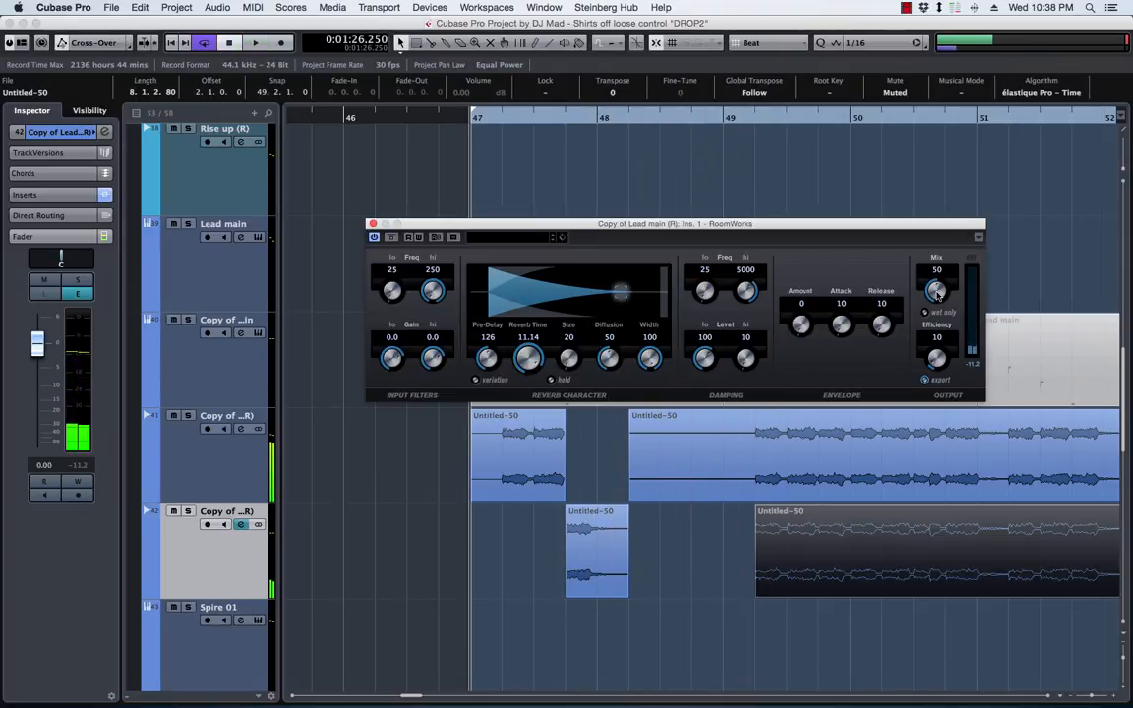
drag(938, 291, 937, 282)
key(space)
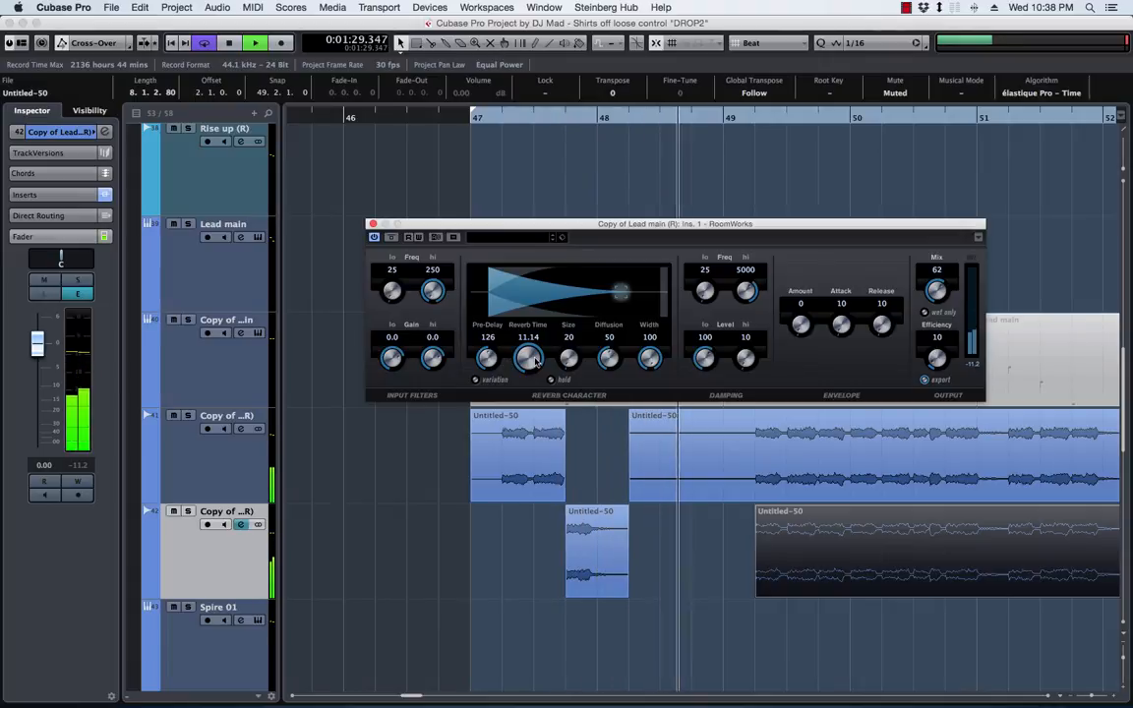
Set the RoomWorks mix to 49 and the pre-delay to 187 while the lead plays, and stop playback
drag(937, 292, 942, 315)
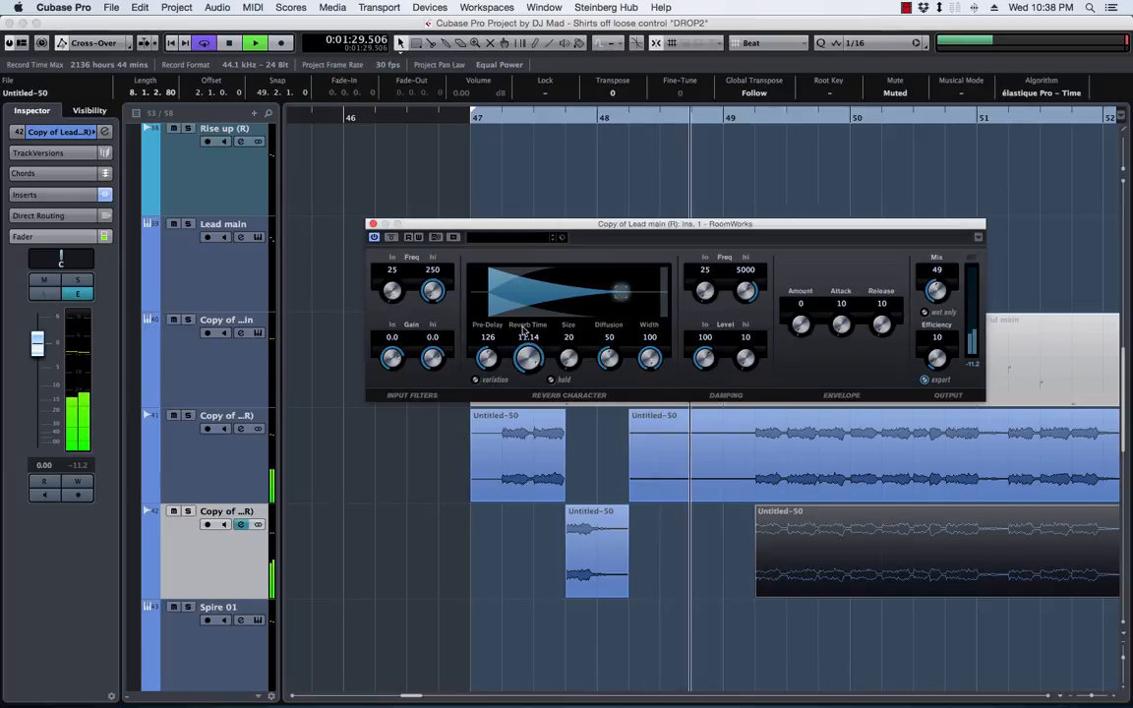
drag(489, 359, 499, 355)
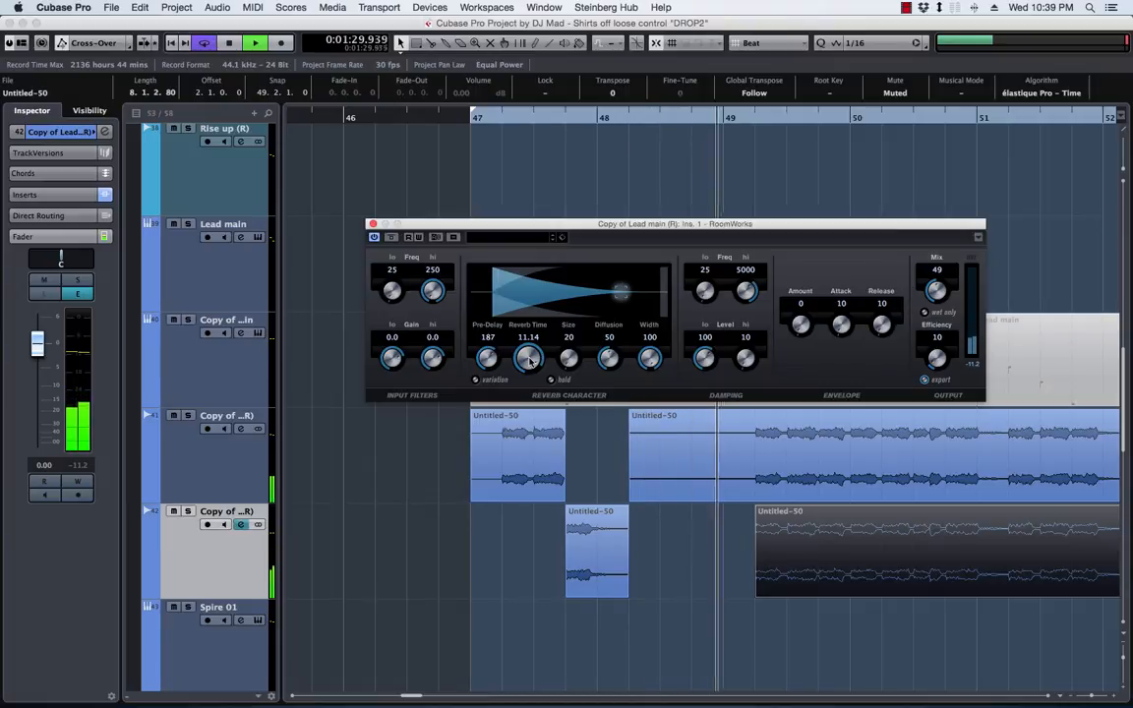
key(space)
click(590, 561)
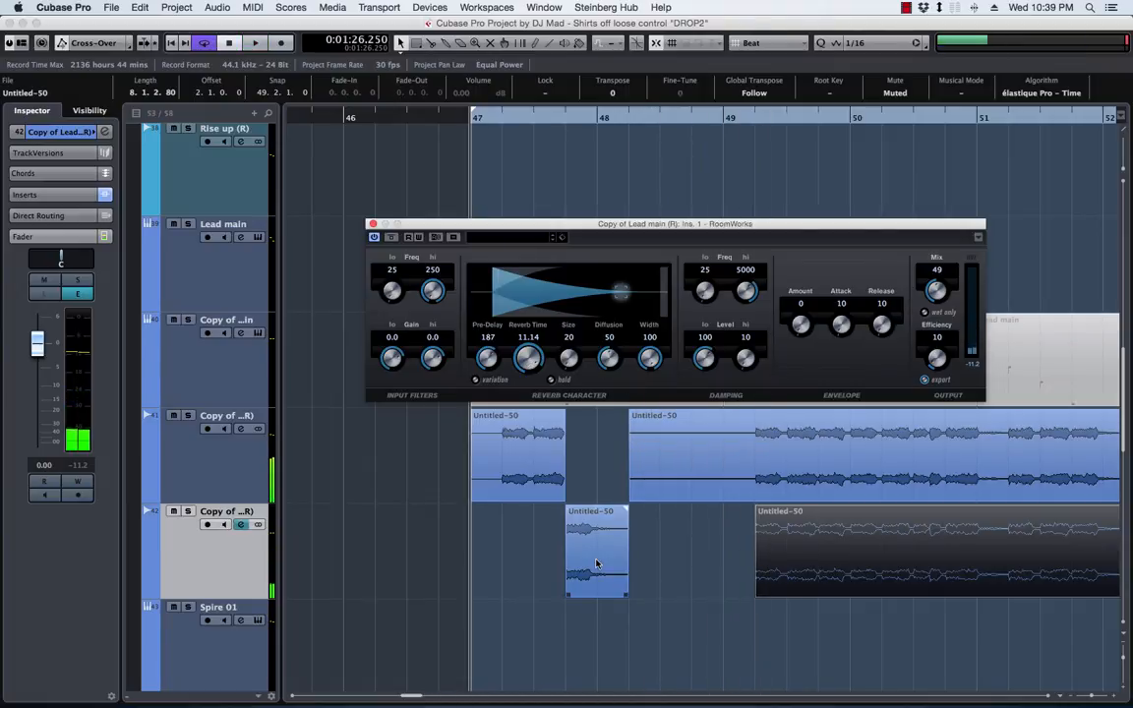
Move the RoomWorks window up, set its reverb time to 5.17, and play the lead from bar 47
drag(540, 229, 568, 188)
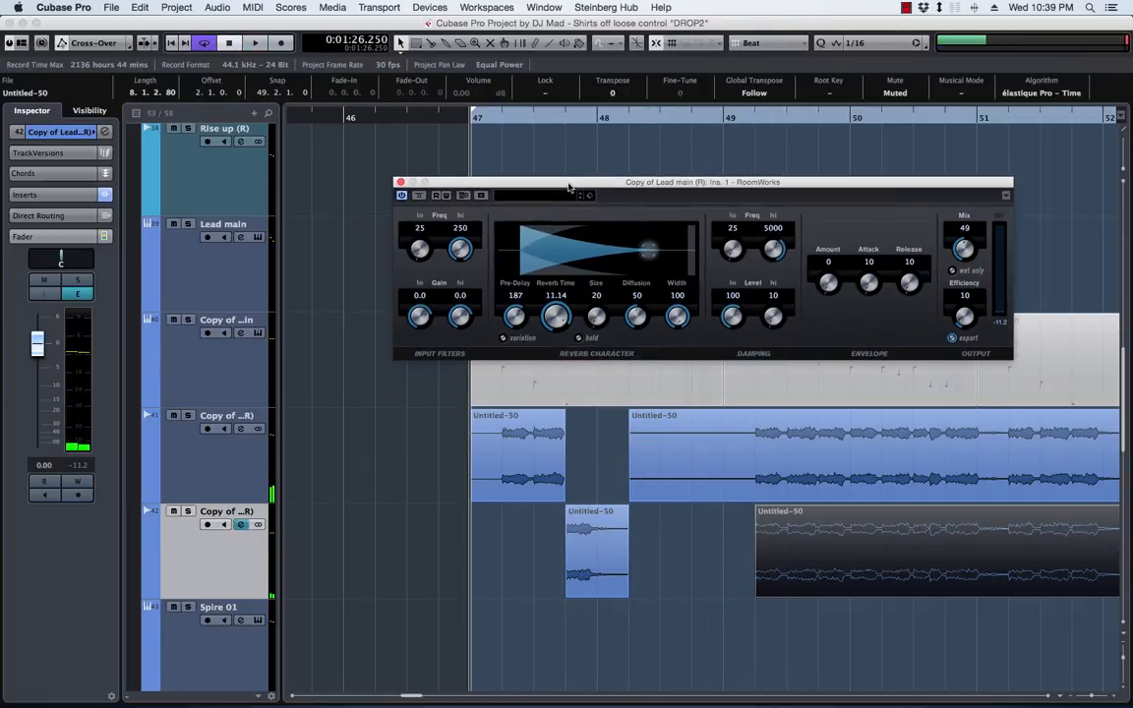
drag(556, 317, 556, 329)
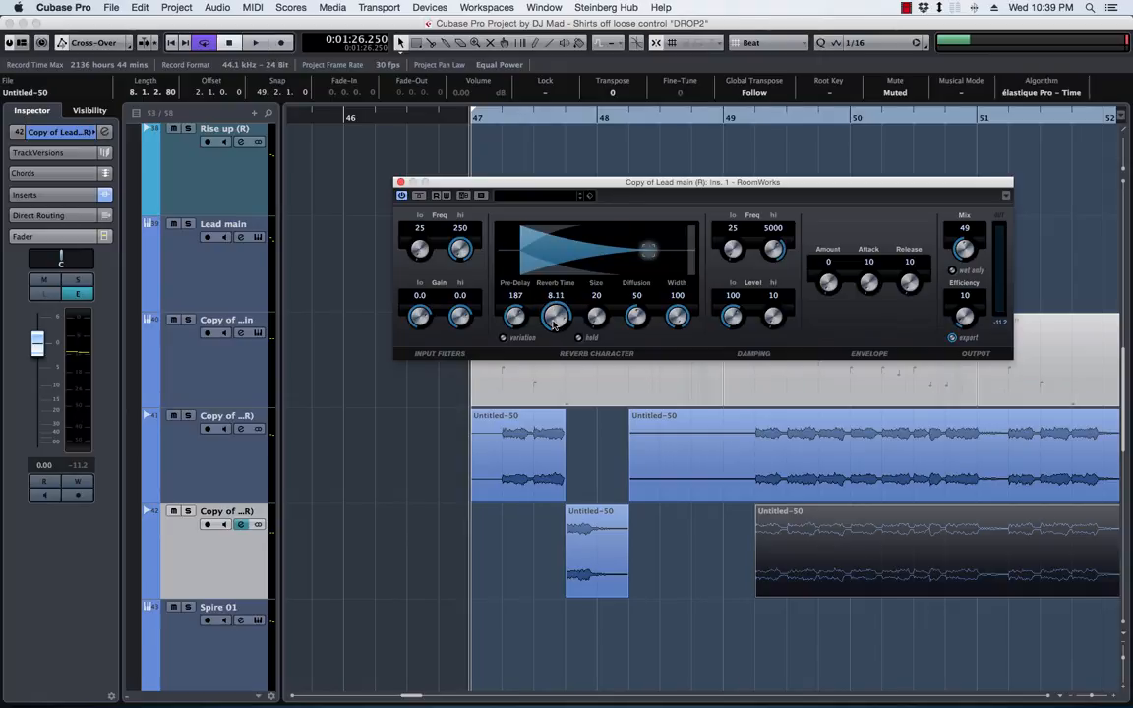
drag(553, 326, 541, 344)
key(space)
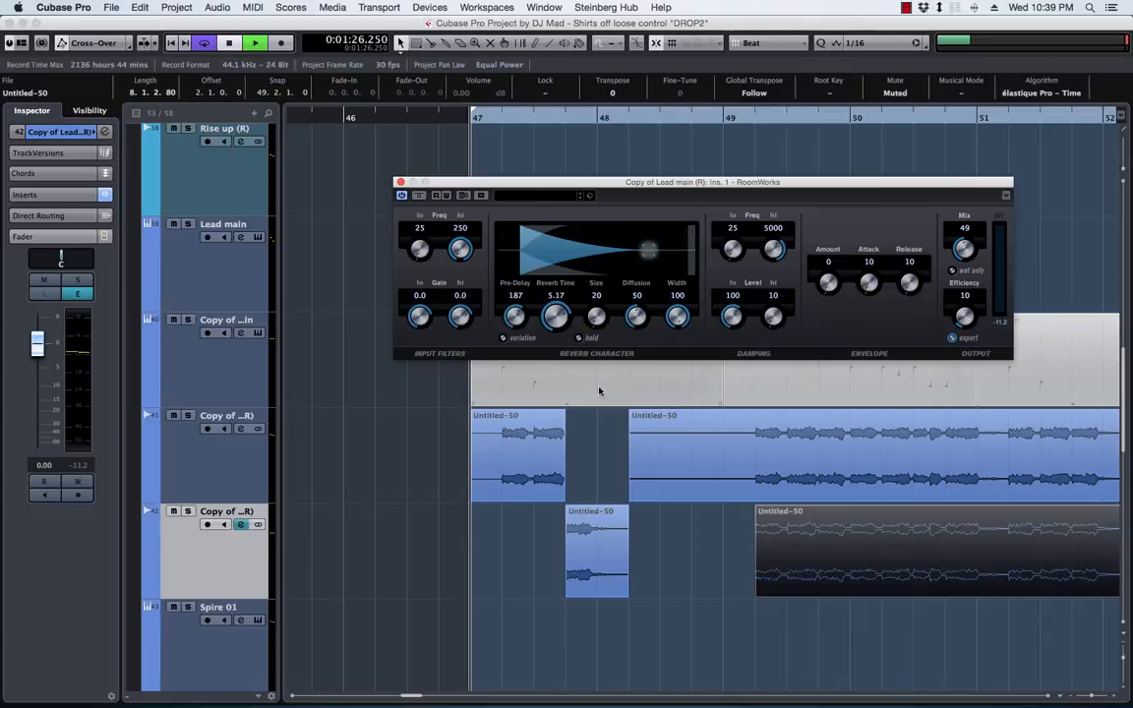
Audition the reverb track soloed, then stop playback, turn solo off and close the RoomWorks window
click(188, 512)
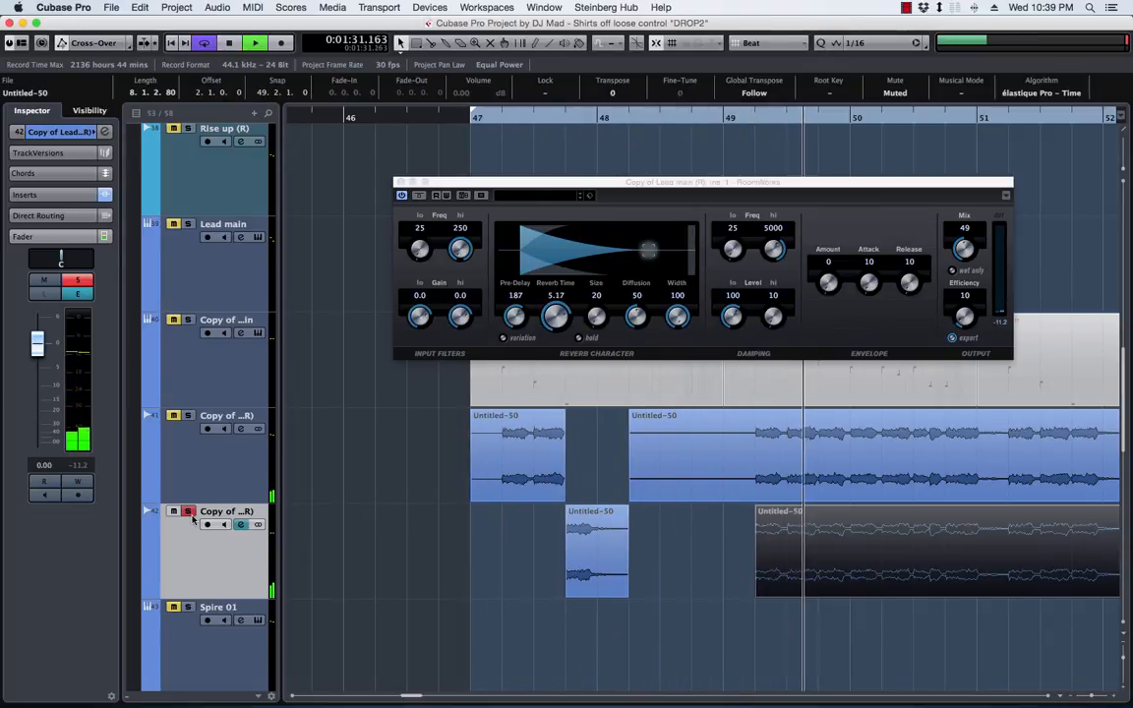
key(space)
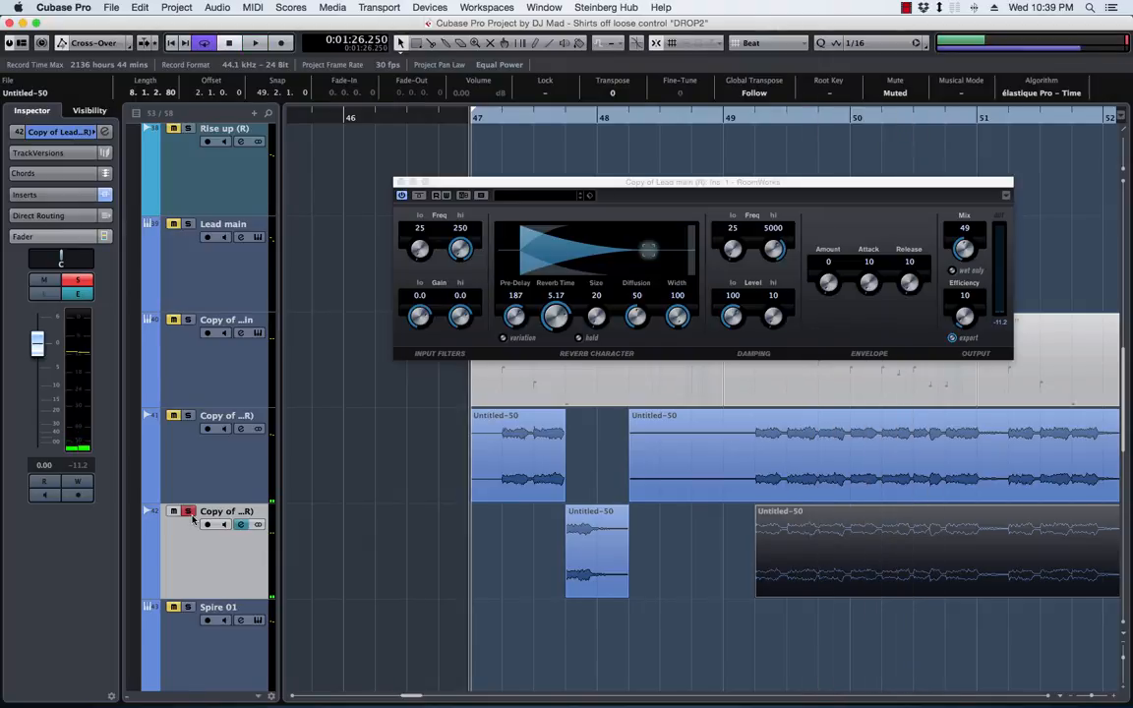
click(188, 512)
click(400, 182)
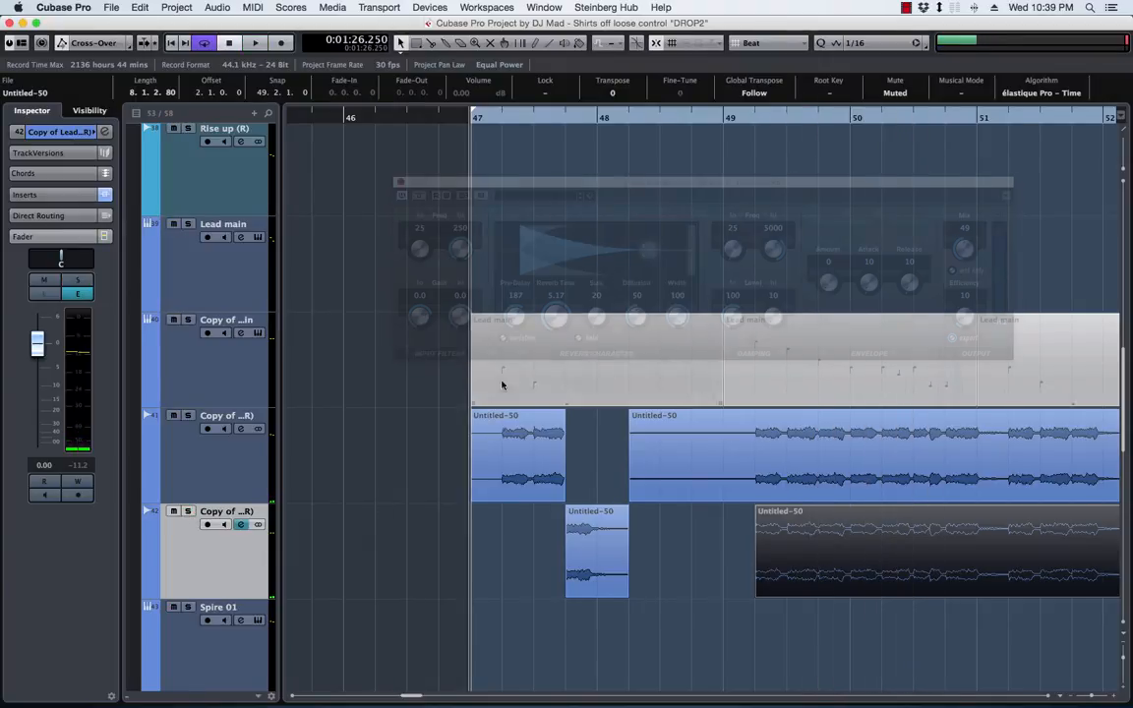
Play the lead past bar 50 to check the next phrase, then duplicate the RoomWorks reverb track
key(space)
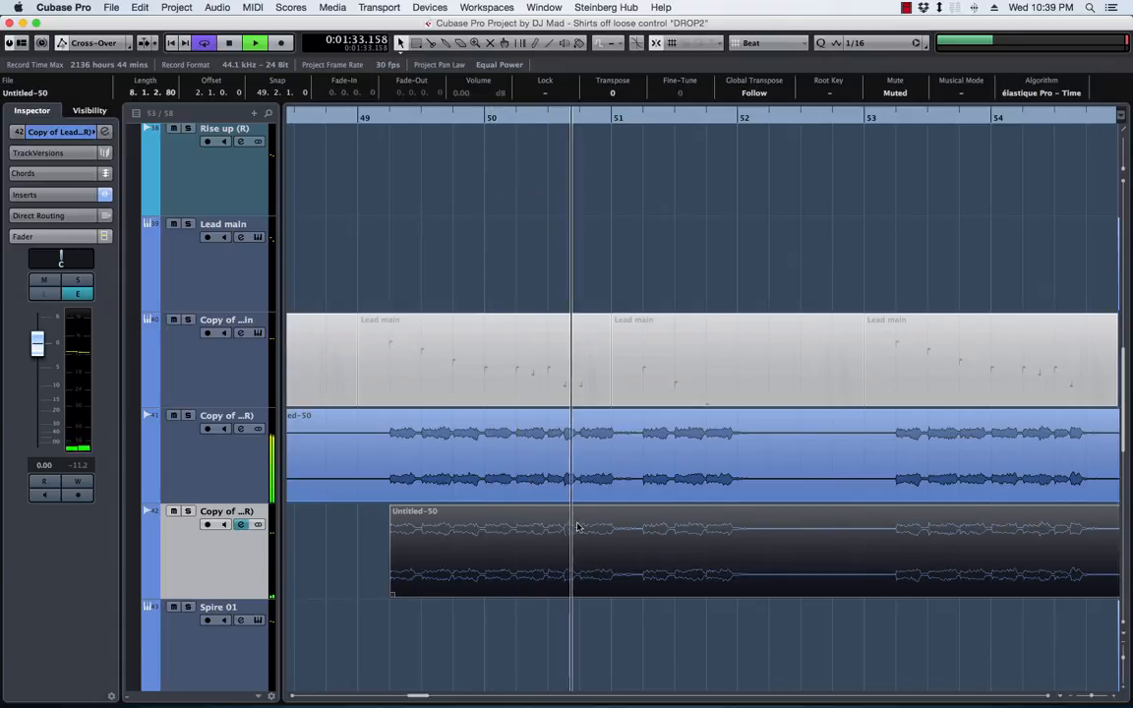
key(space)
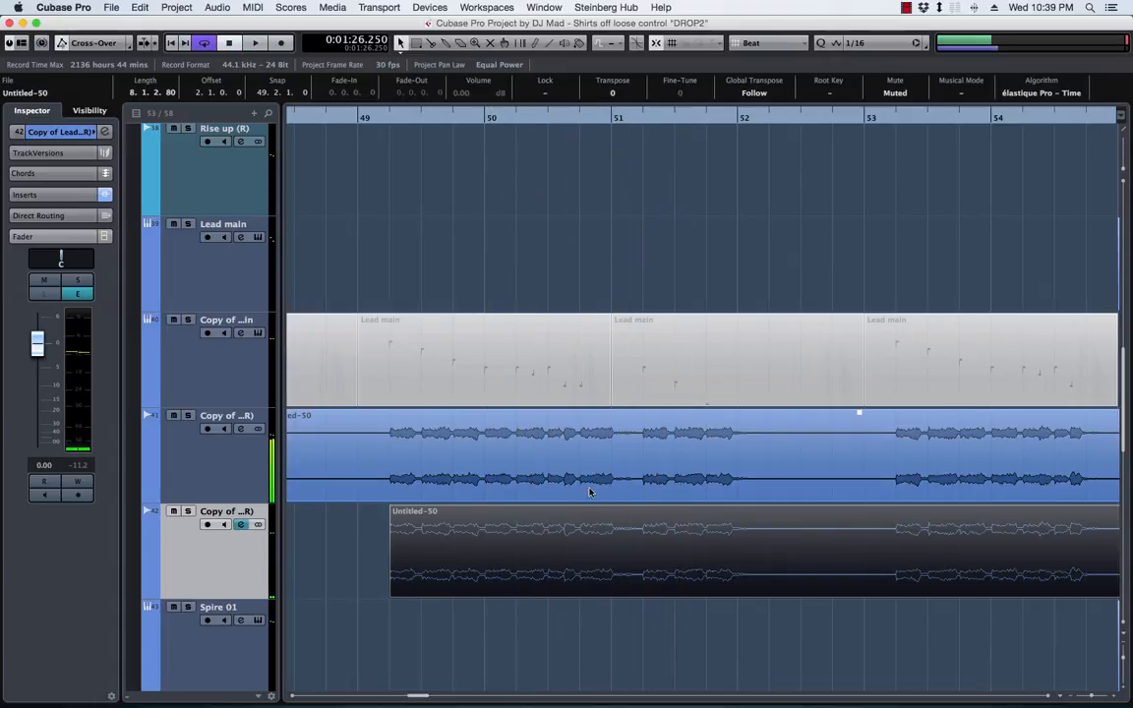
right_click(184, 566)
click(256, 604)
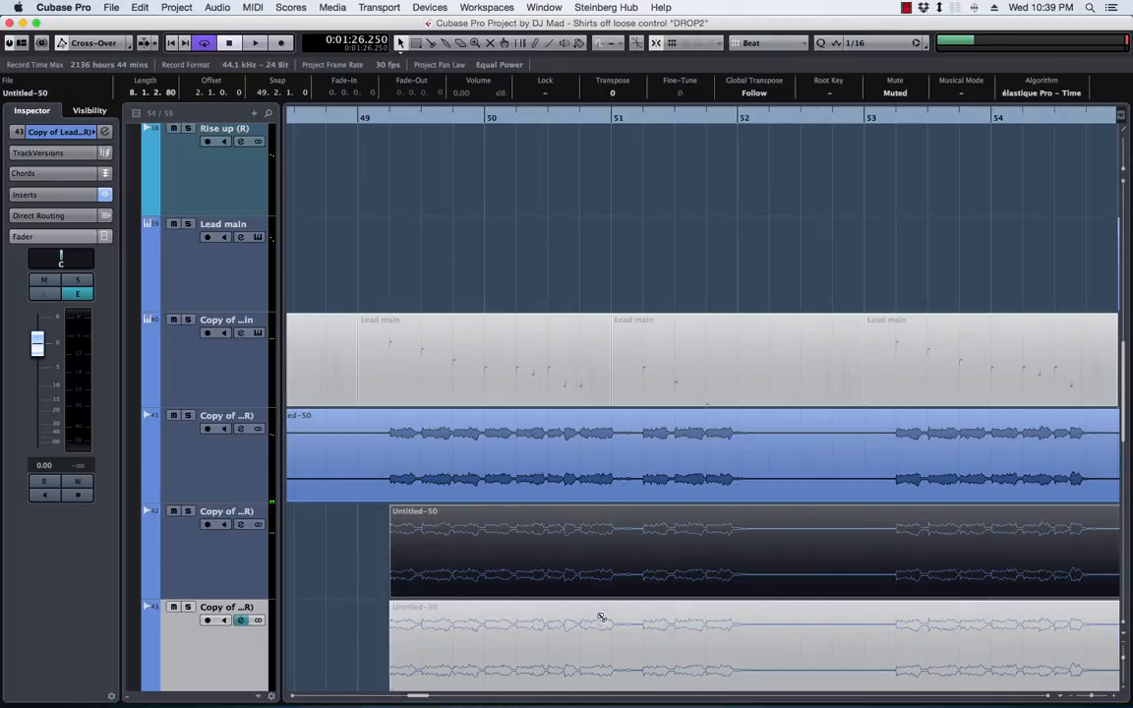
Split the new track's muted event at 50.4 and 51.2, keep only the piece between the cuts, and unmute it
alt+click(581, 633)
alt+click(635, 625)
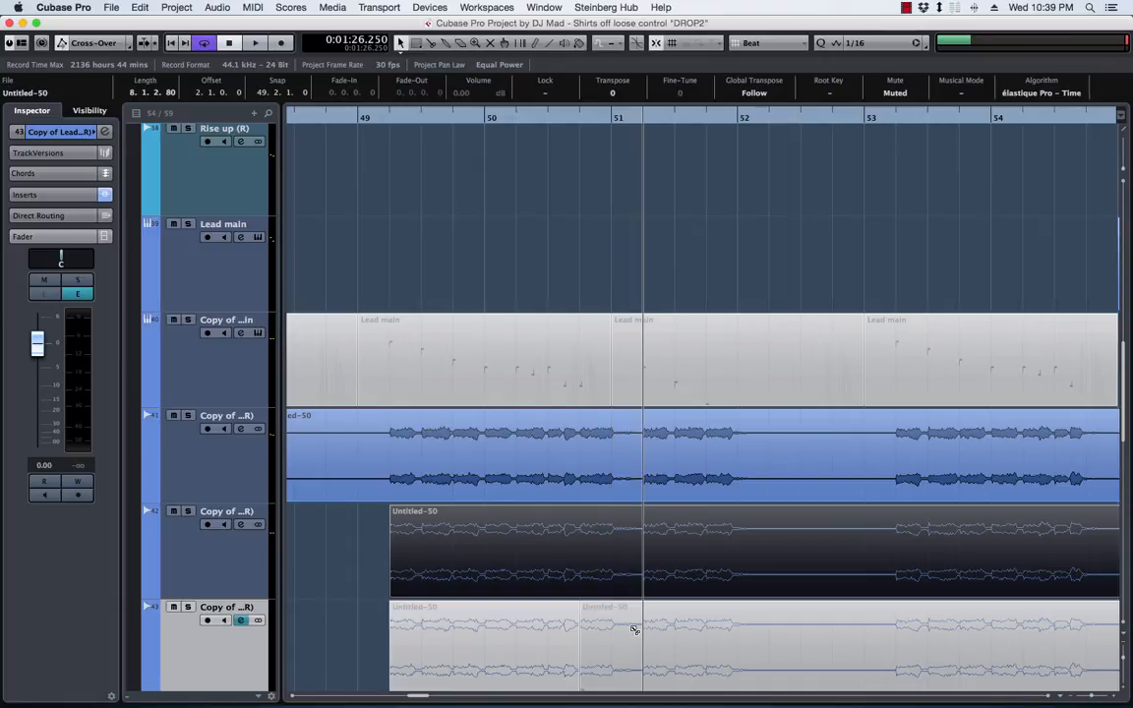
click(544, 633)
key(Delete)
click(659, 635)
key(Delete)
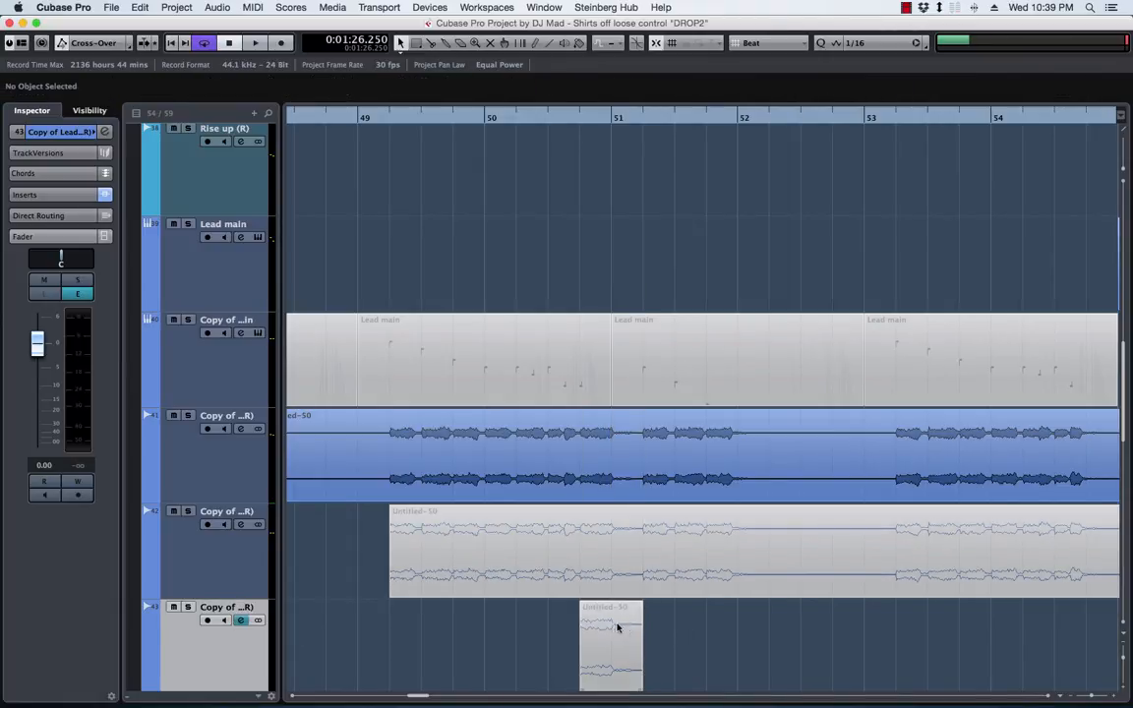
click(613, 627)
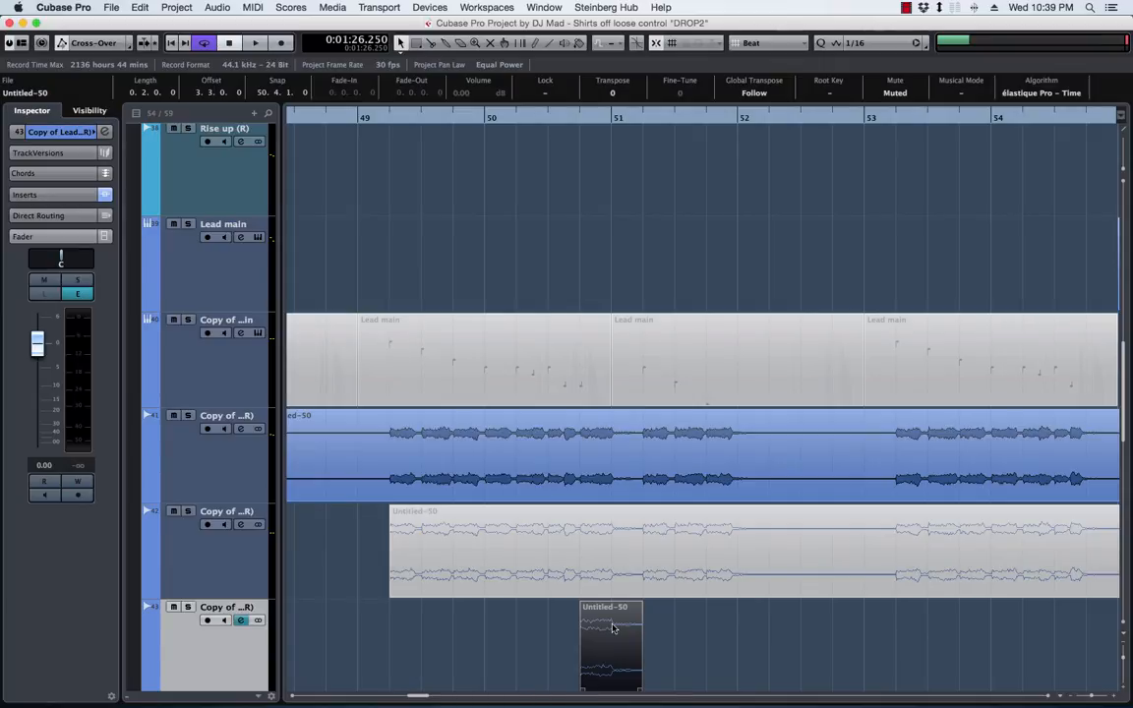
key(shift+u)
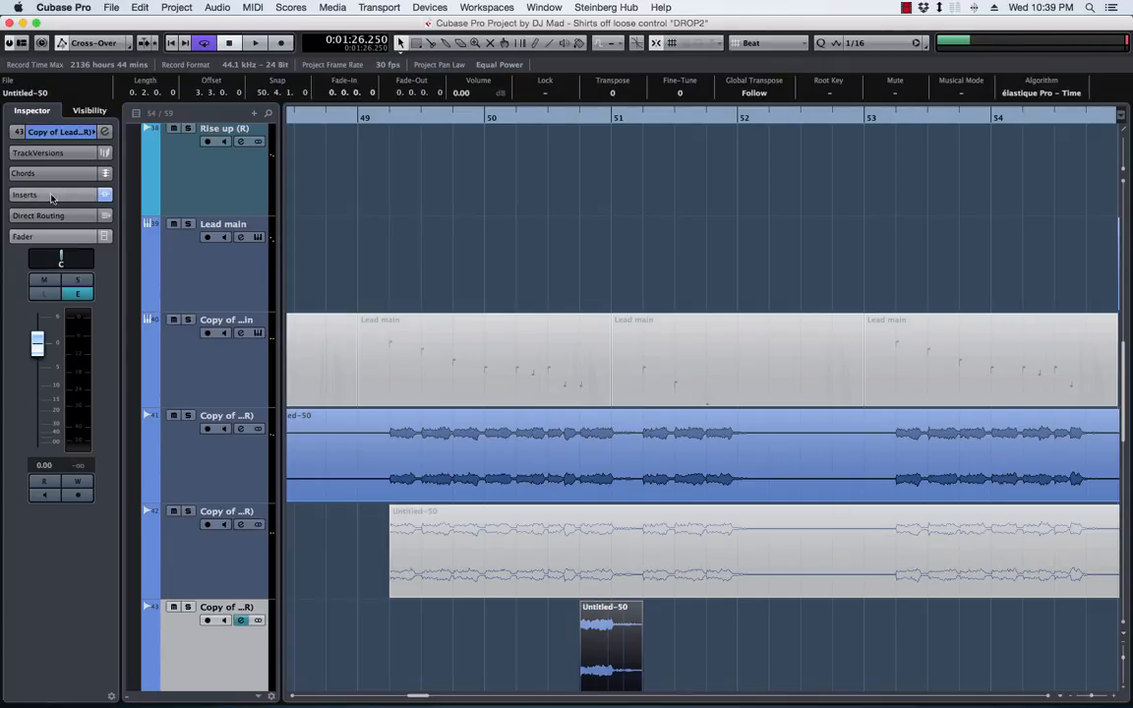
Insert H-Delay Mono from the MAD plug-in collection in the new track's second insert slot and reposition its window
click(50, 195)
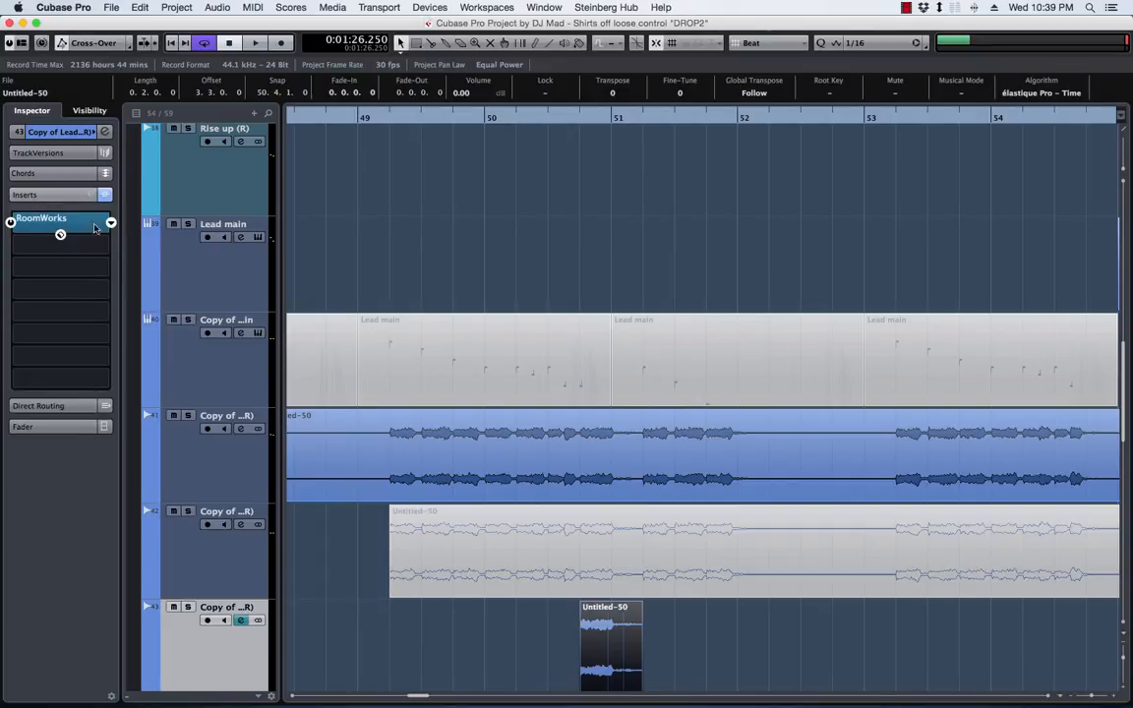
click(110, 224)
scroll(178, 295, up, 10)
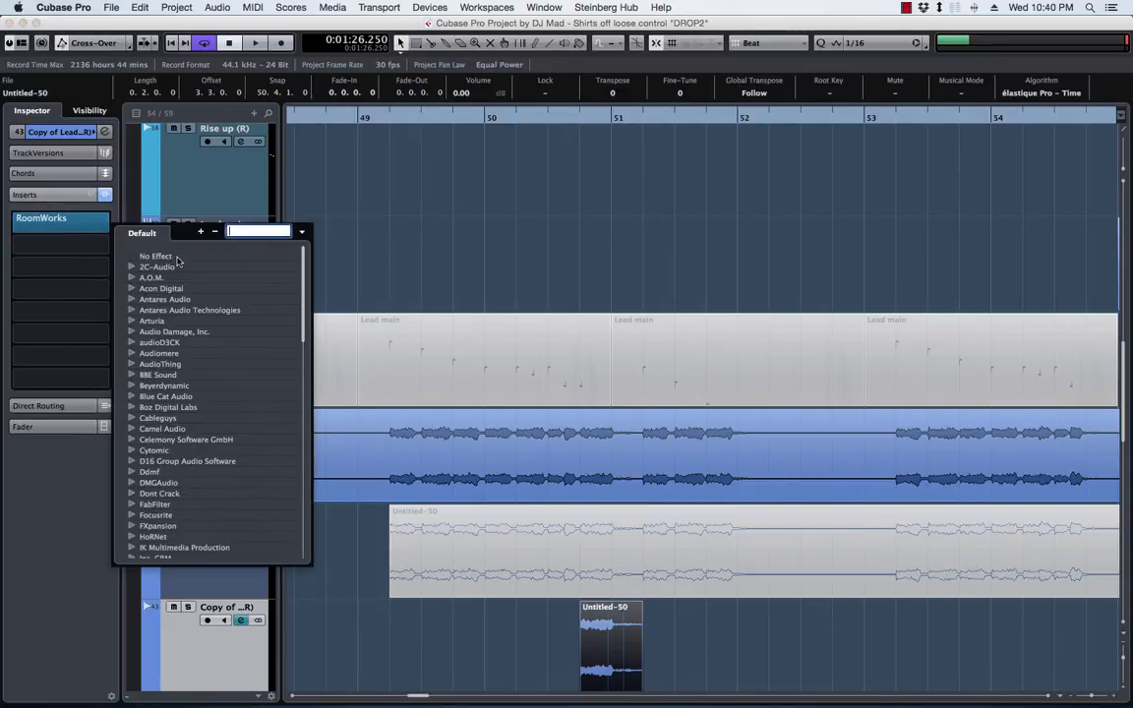
click(43, 221)
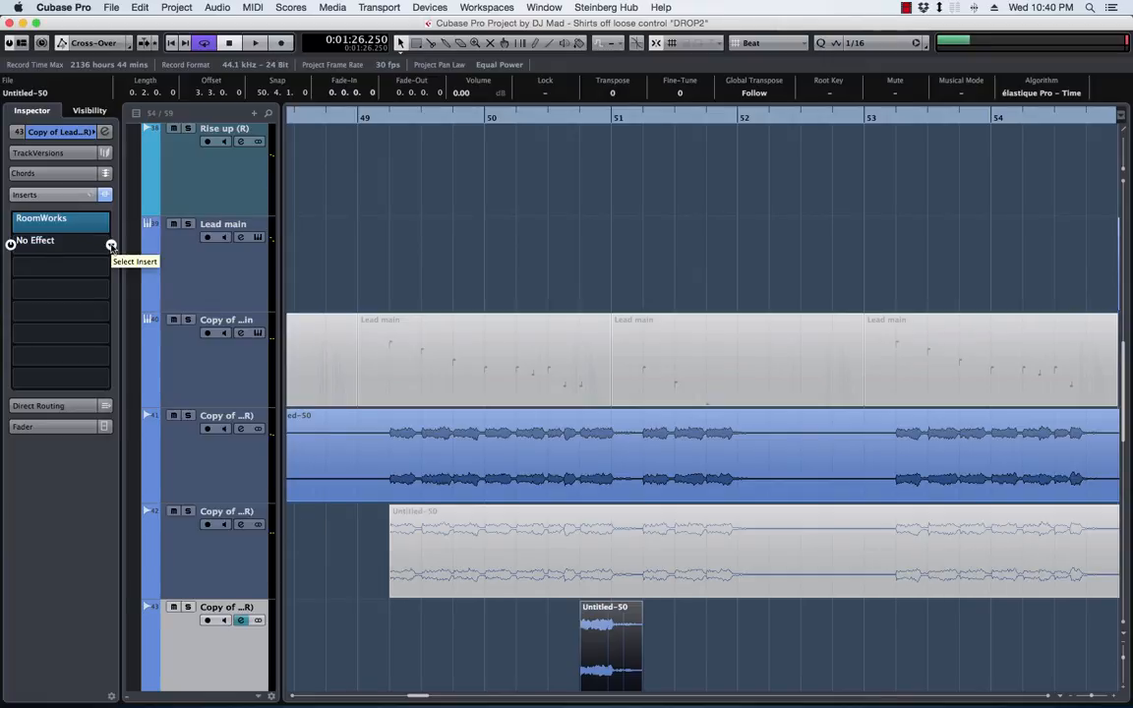
click(111, 246)
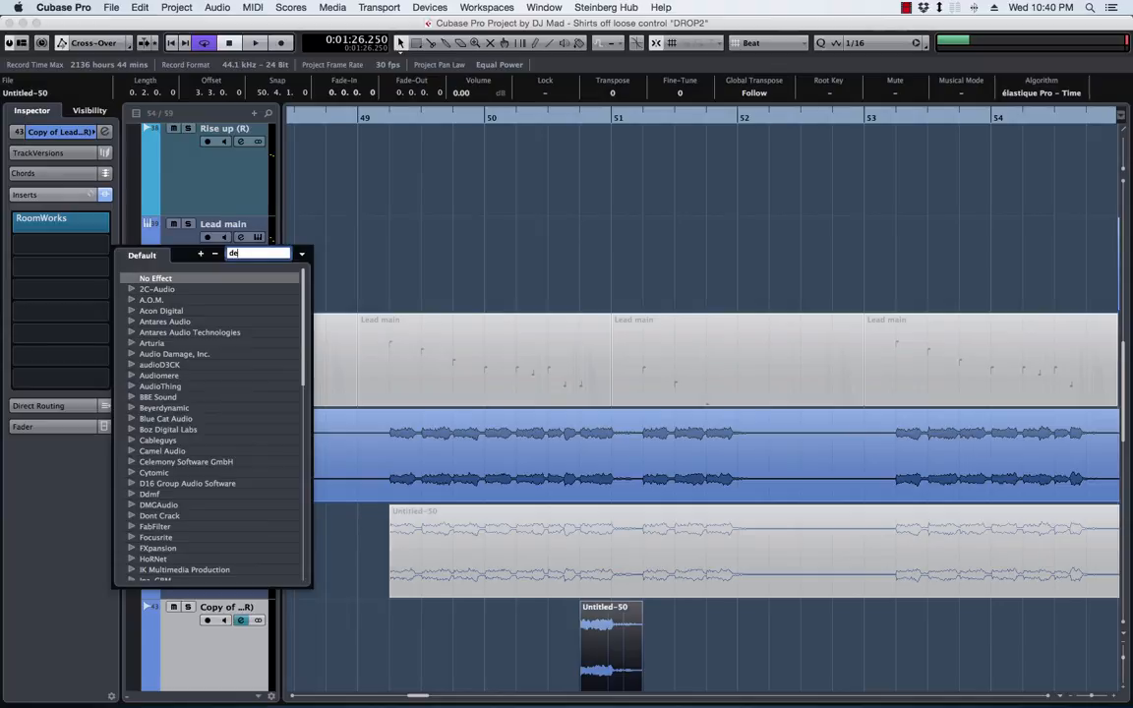
click(302, 254)
click(321, 280)
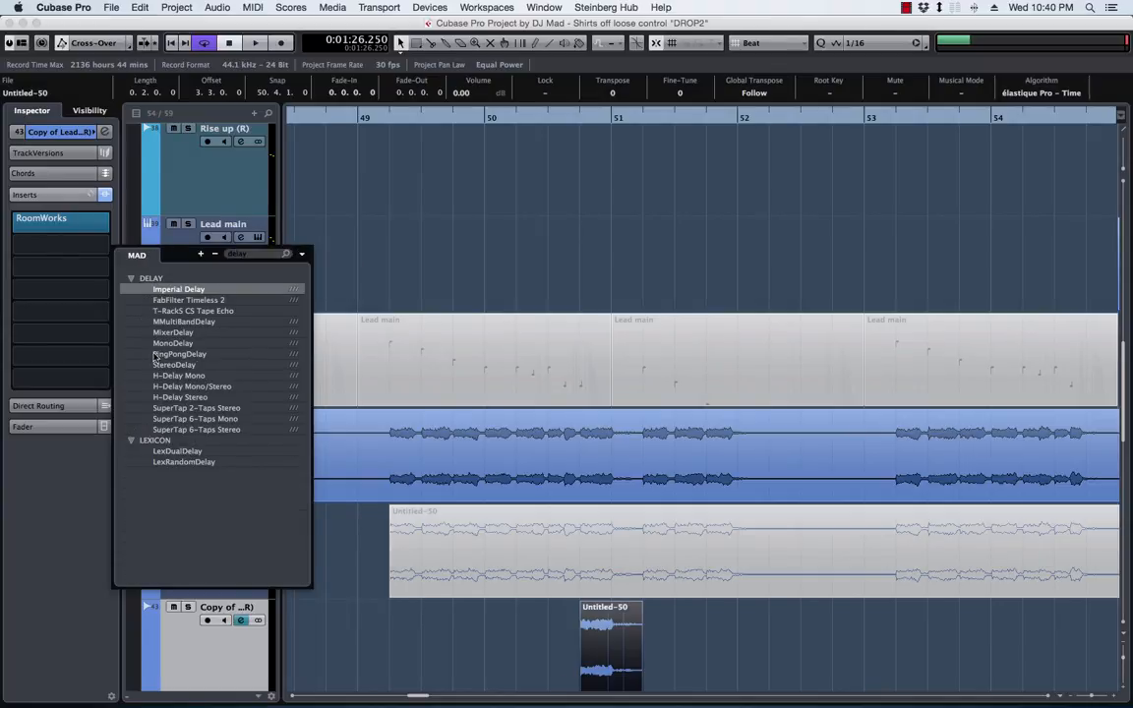
click(248, 376)
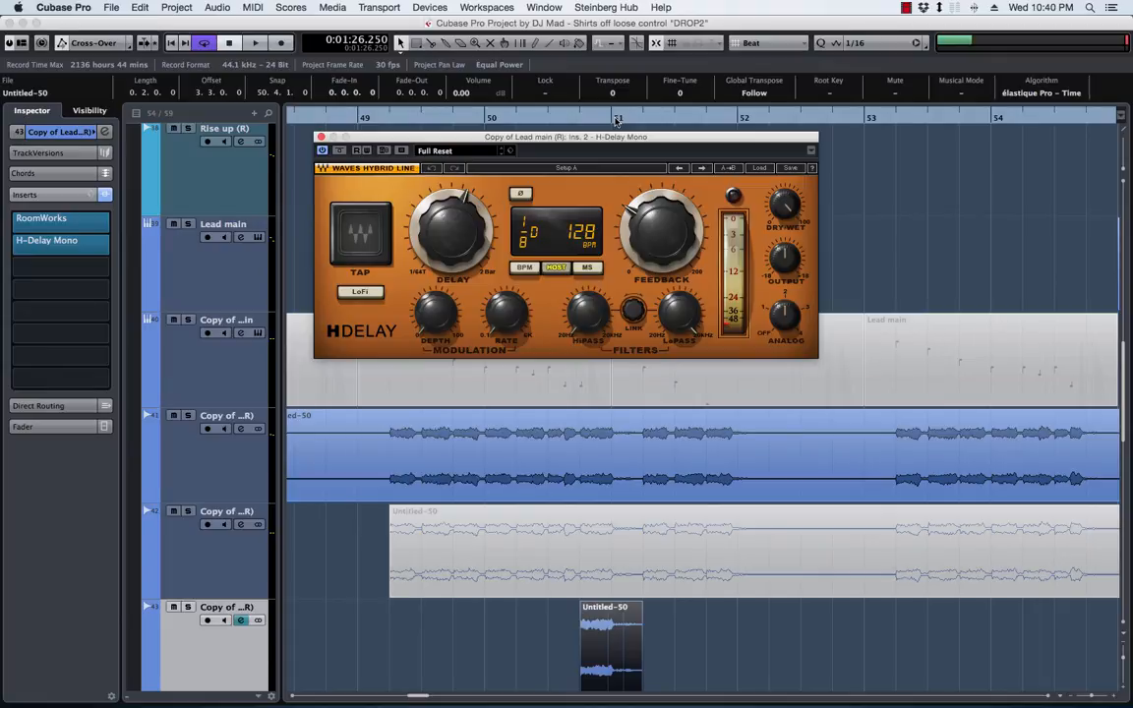
drag(600, 138, 657, 119)
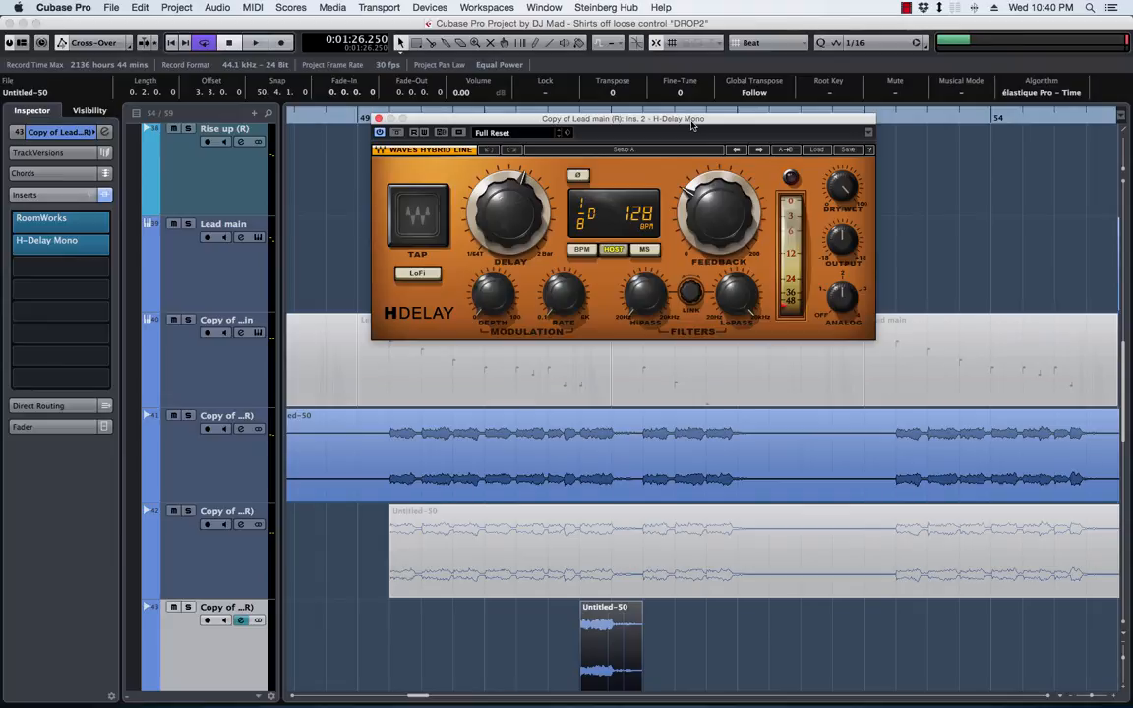
drag(678, 122, 691, 118)
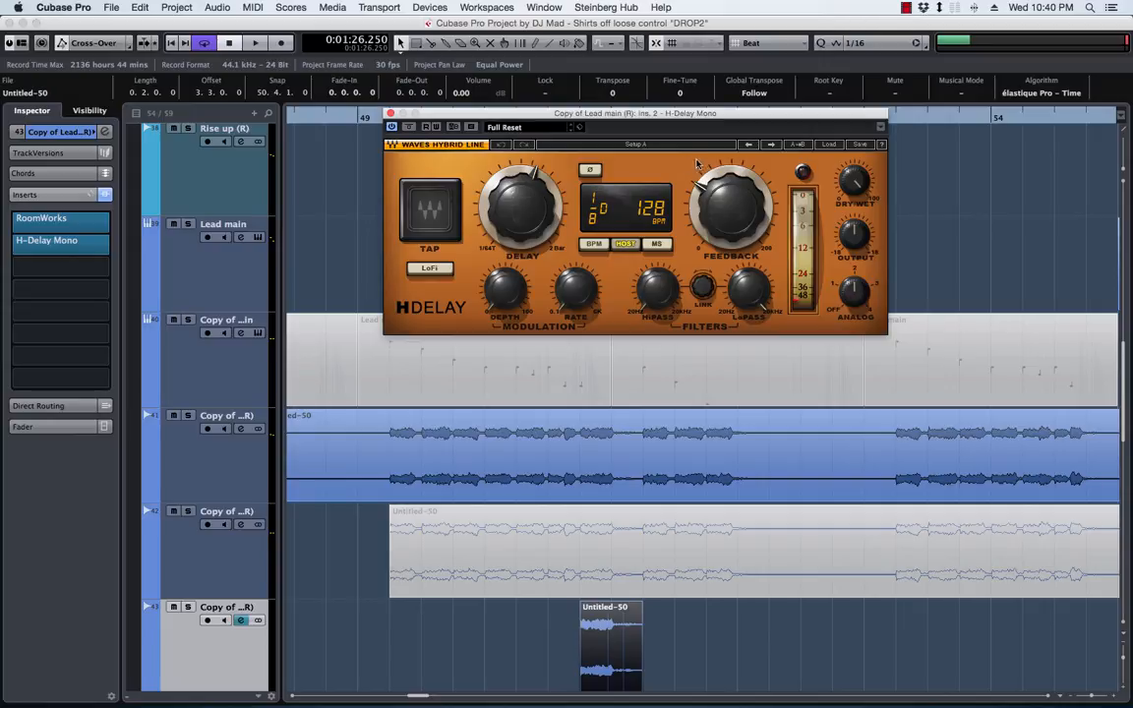
drag(658, 121, 654, 131)
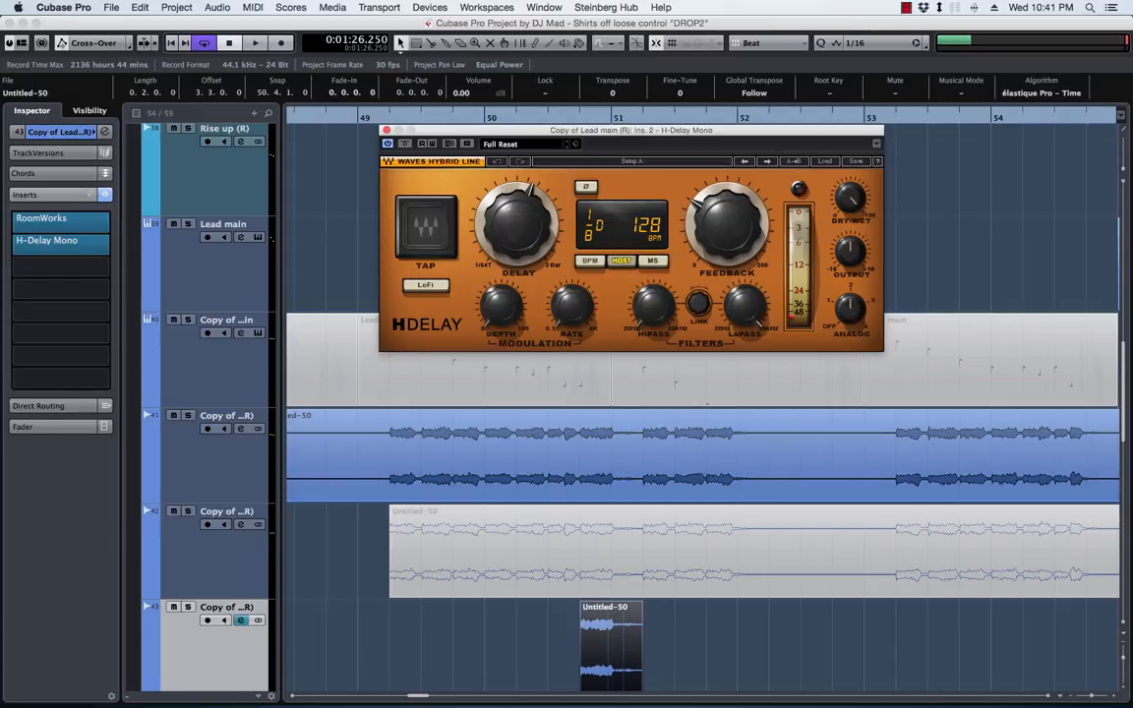
Open the new track's channel settings and move the window to view its inserts and sends
key(e)
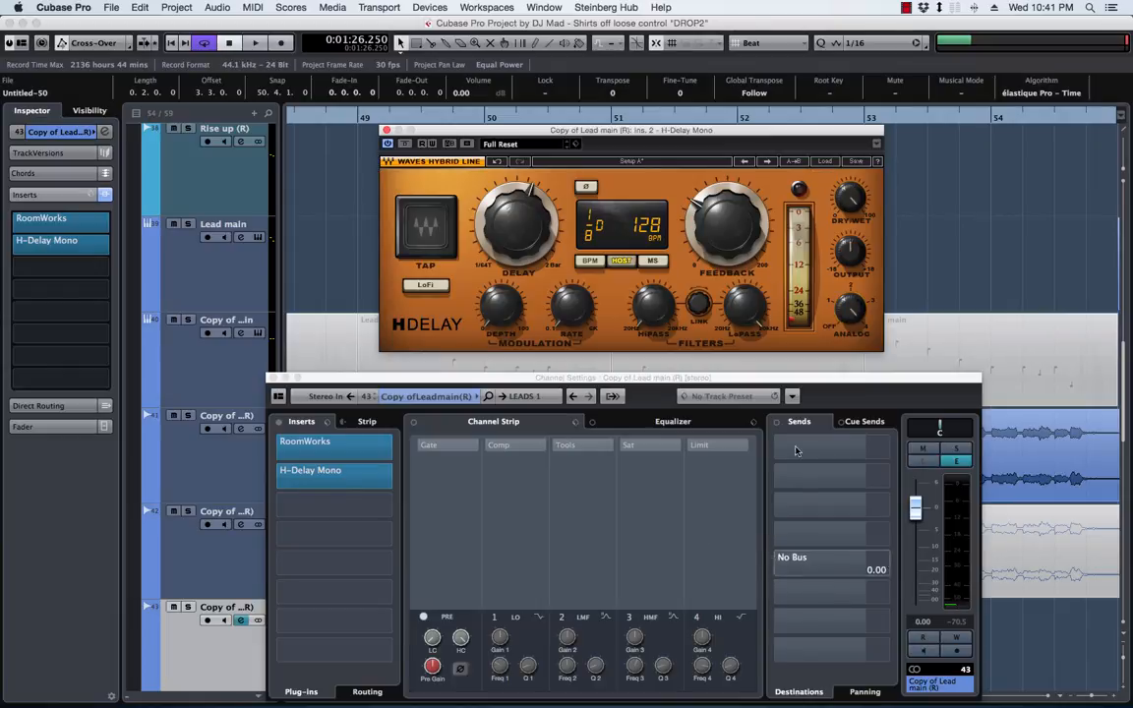
click(368, 379)
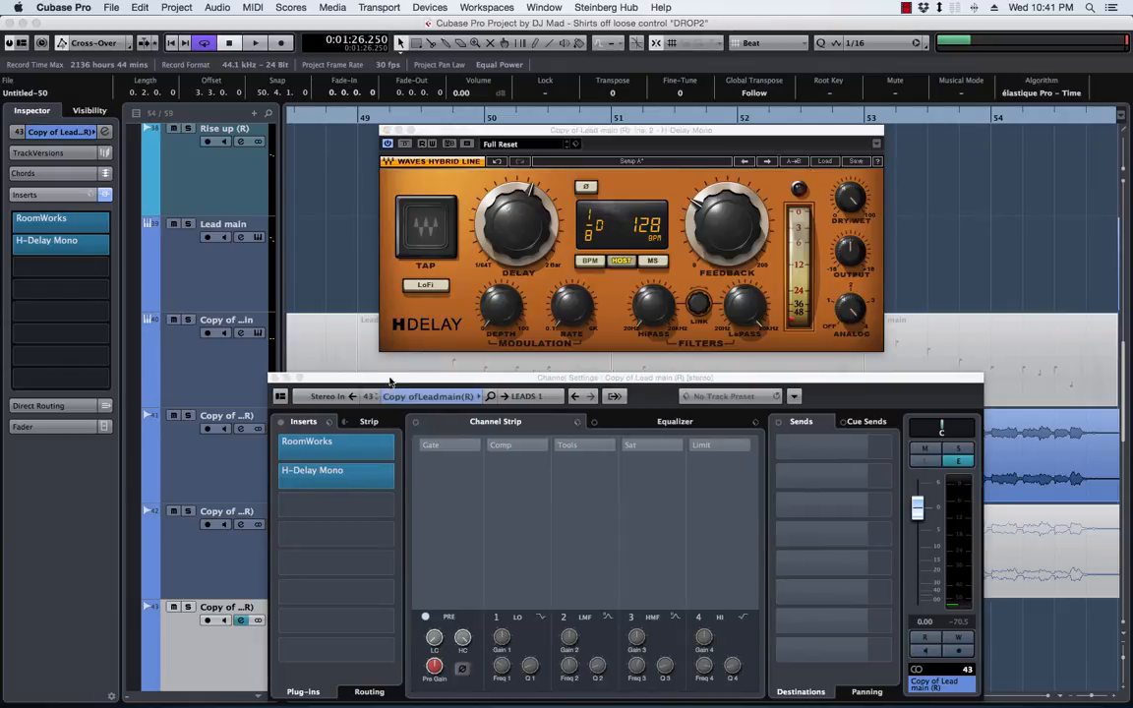
key(super+w)
drag(445, 324, 391, 340)
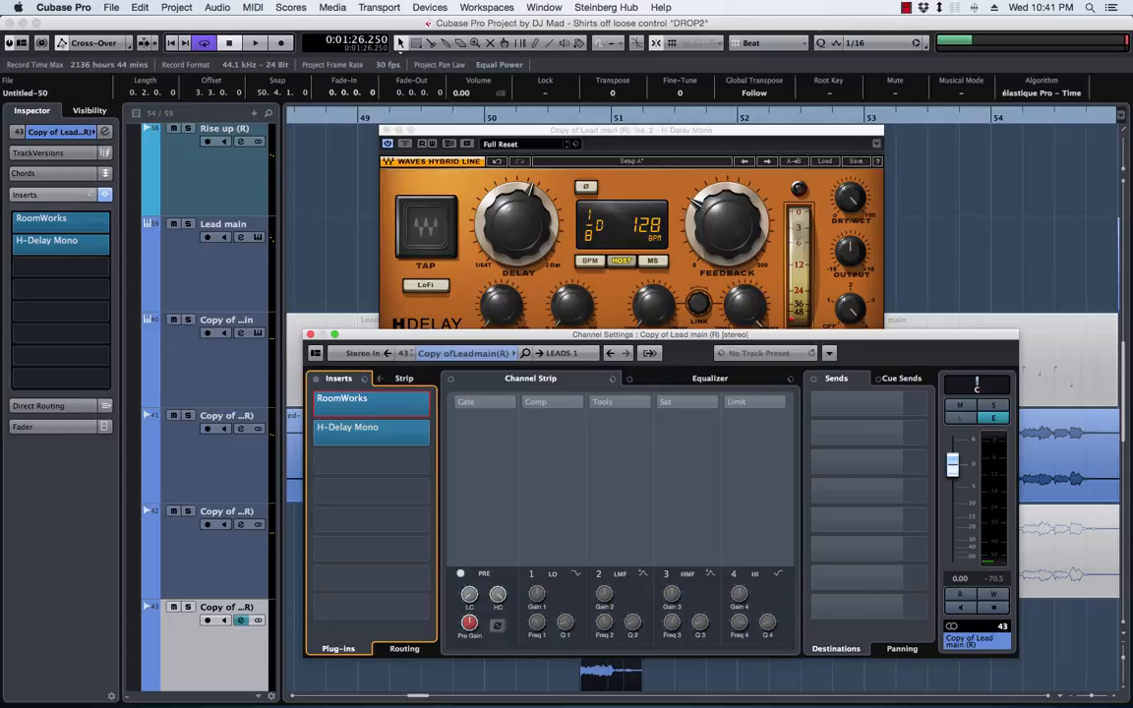
Bring the MixConsole into view, play the drop to watch its levels, and move the mixer and channel settings windows away
drag(983, 3, 703, 4)
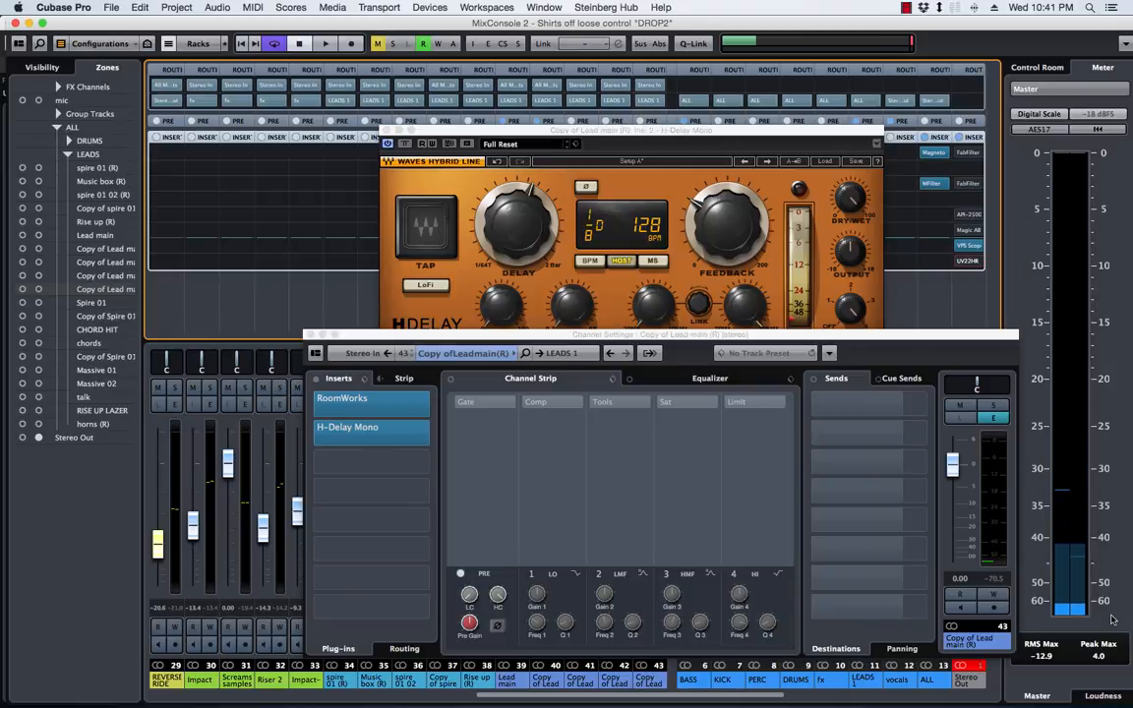
key(space)
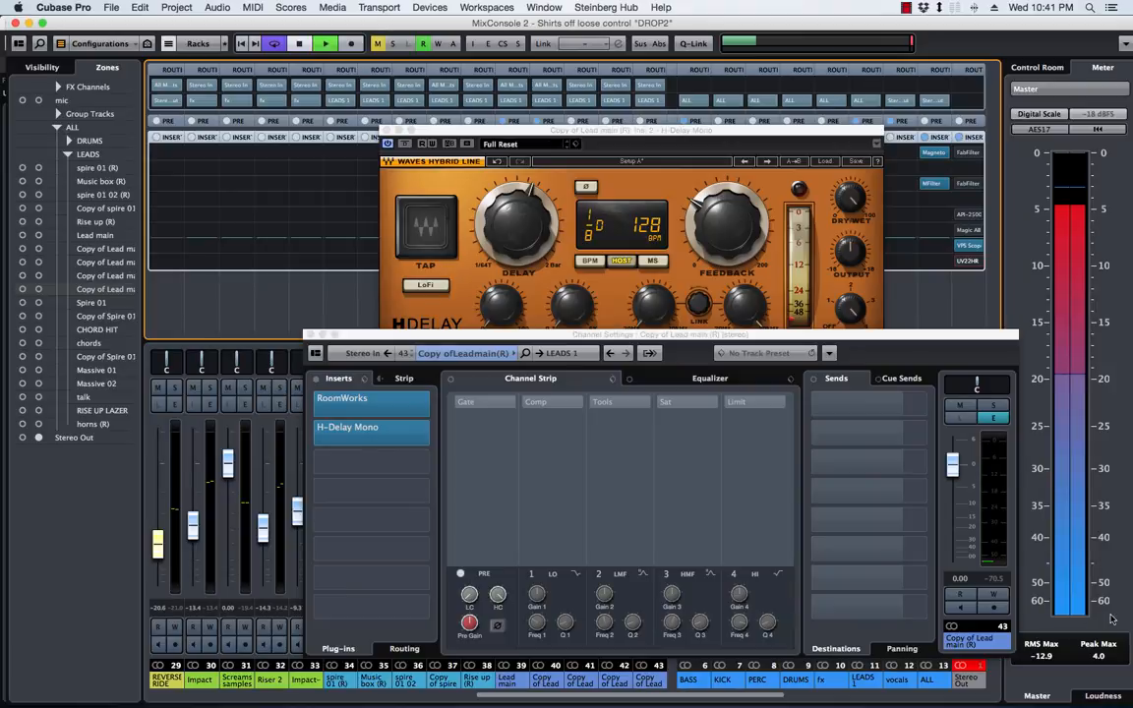
key(space)
drag(728, 336, 1132, 330)
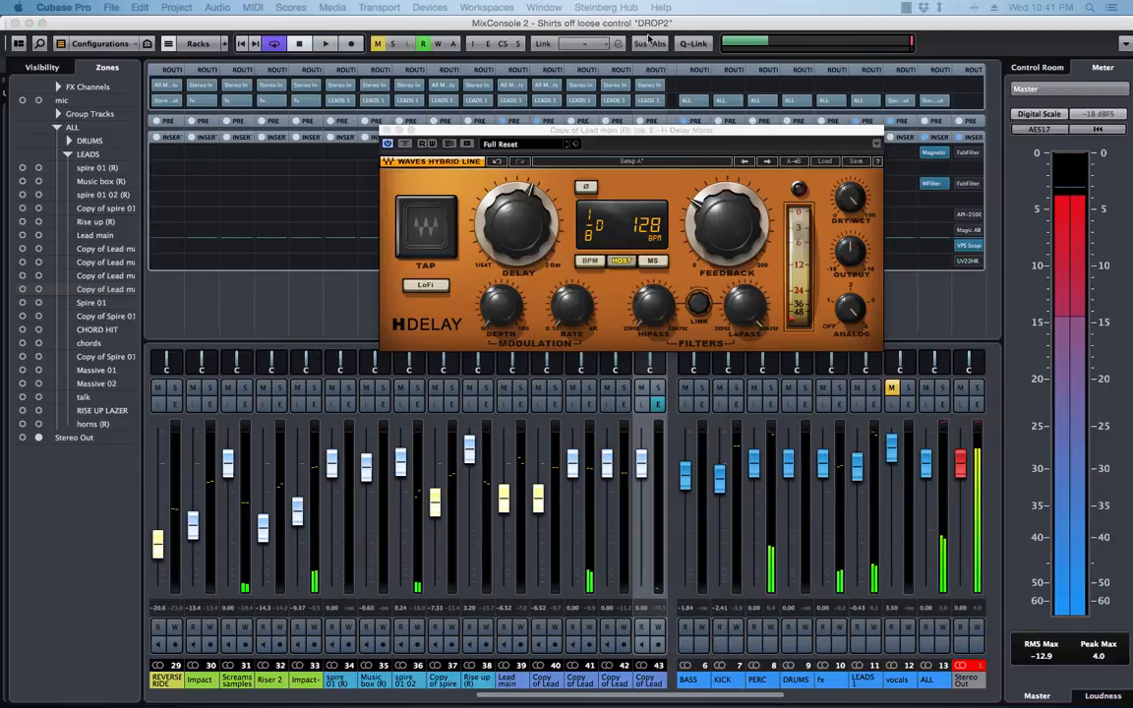
drag(651, 24, 1132, 24)
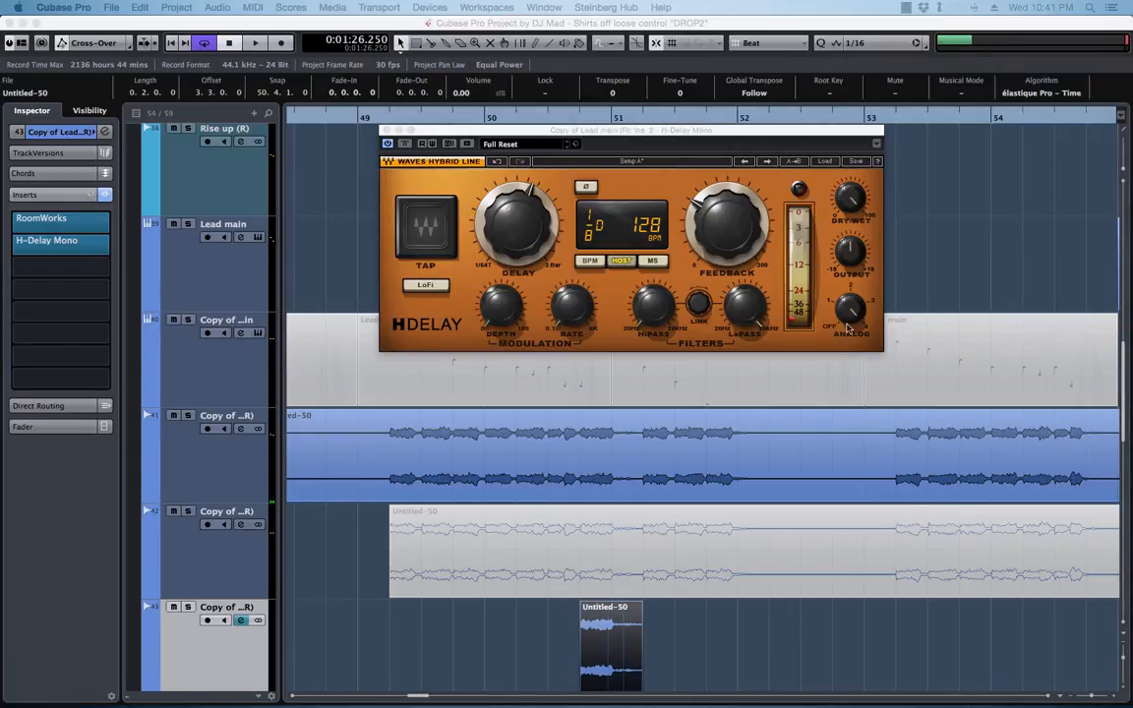
Set H-Delay Mono's analog control to OFF, replace the plug-in with H-Delay Stereo in the second insert slot, and reposition its window
click(868, 317)
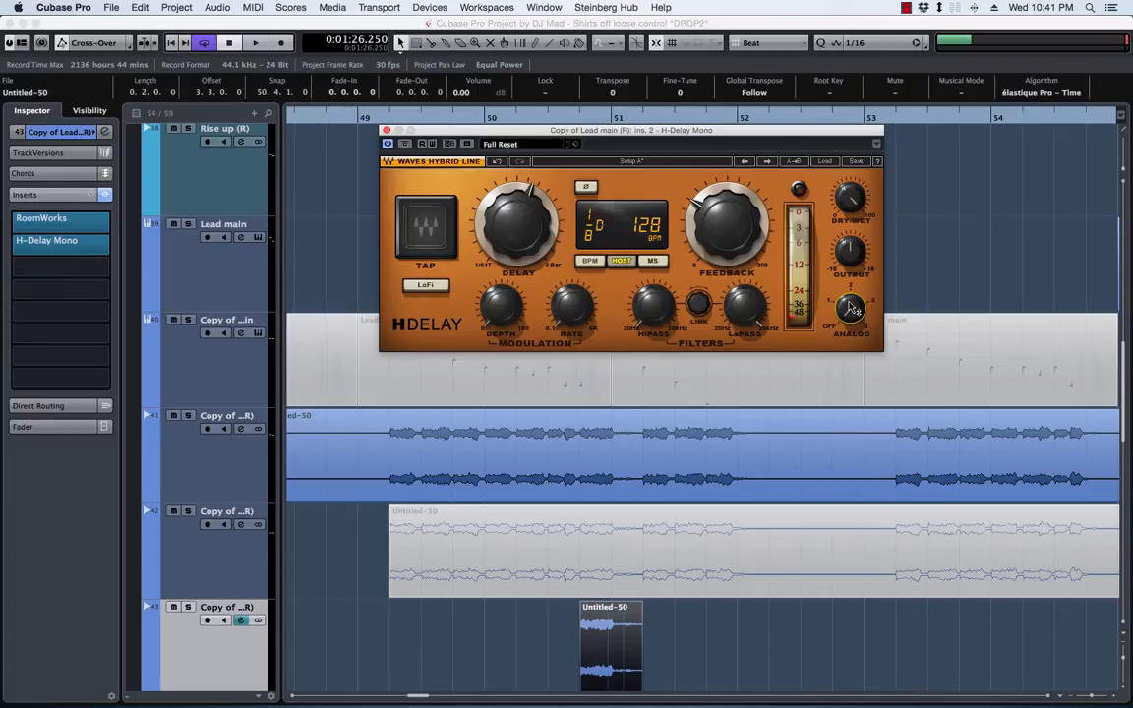
click(204, 673)
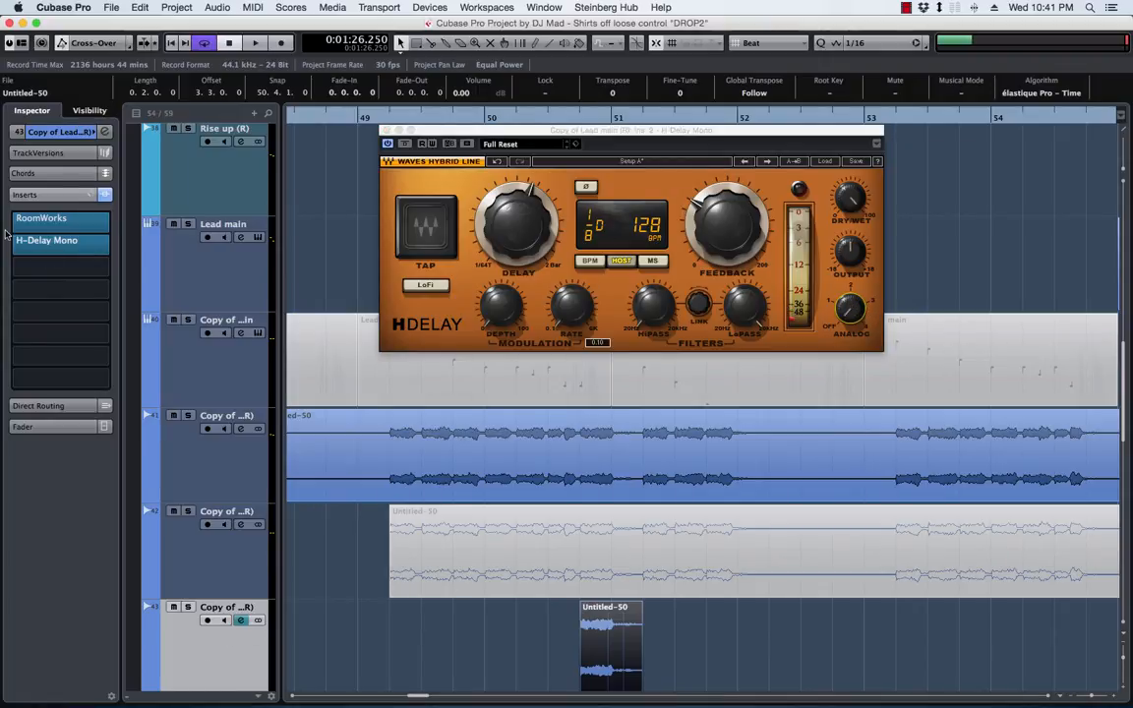
click(111, 246)
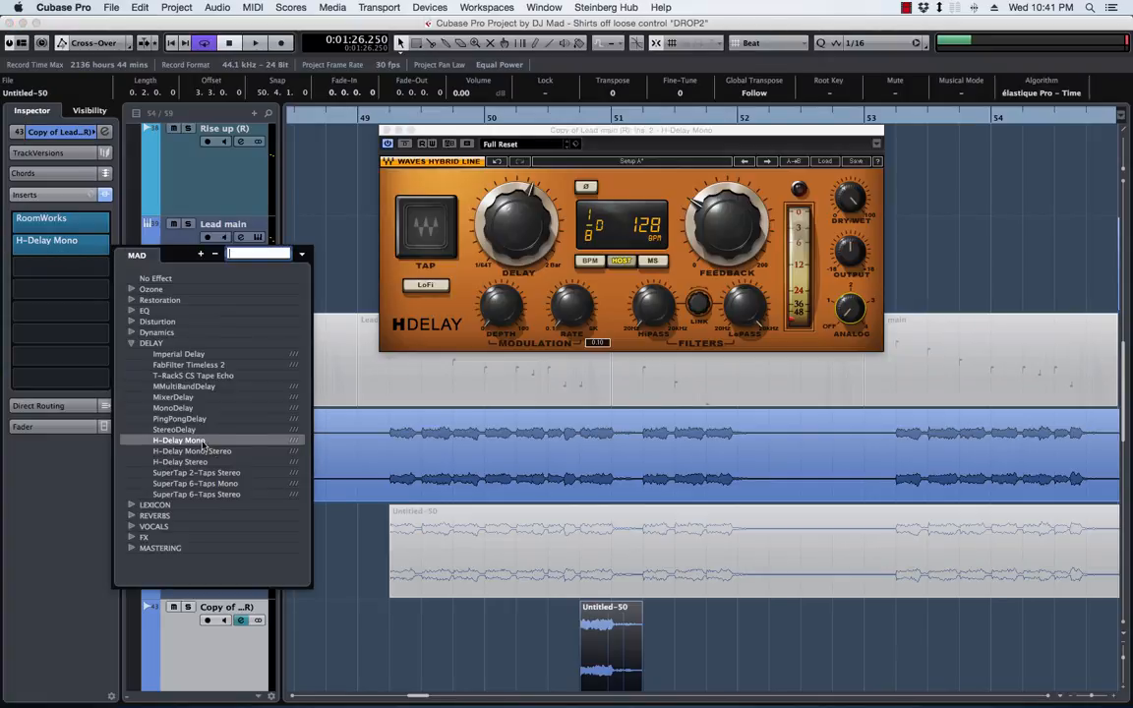
click(194, 462)
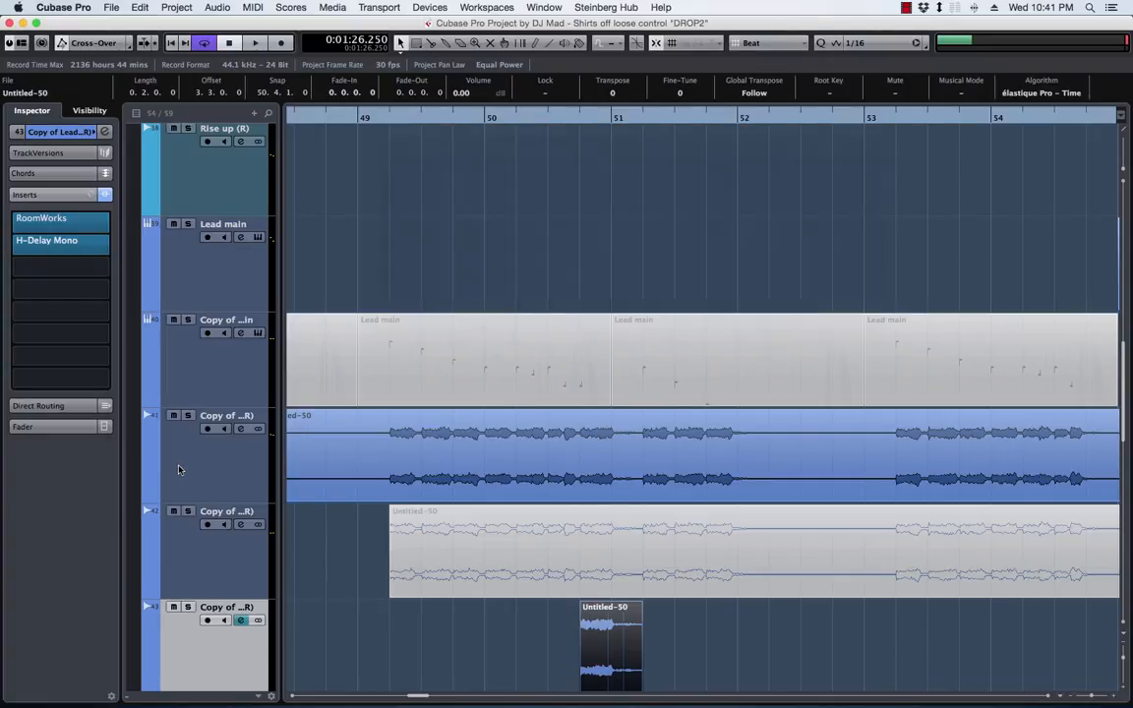
drag(761, 415, 603, 218)
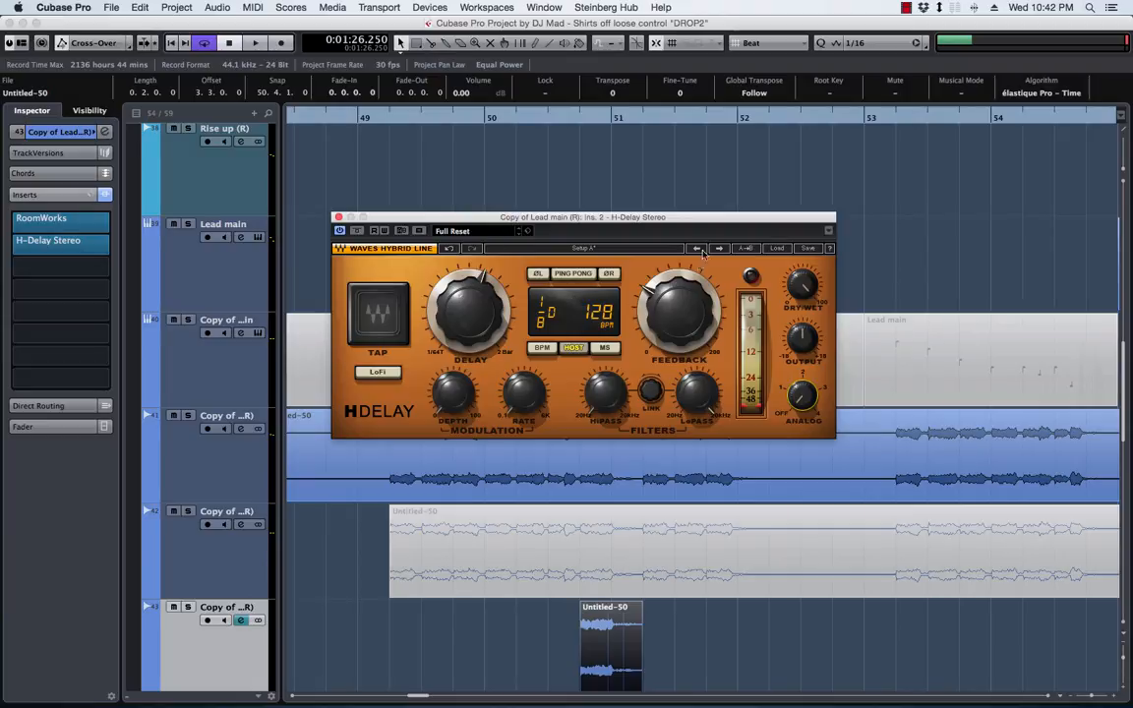
Play the phrase tail from about 50.4 repeatedly and solo track 43 to hear the delay on its own
key(space)
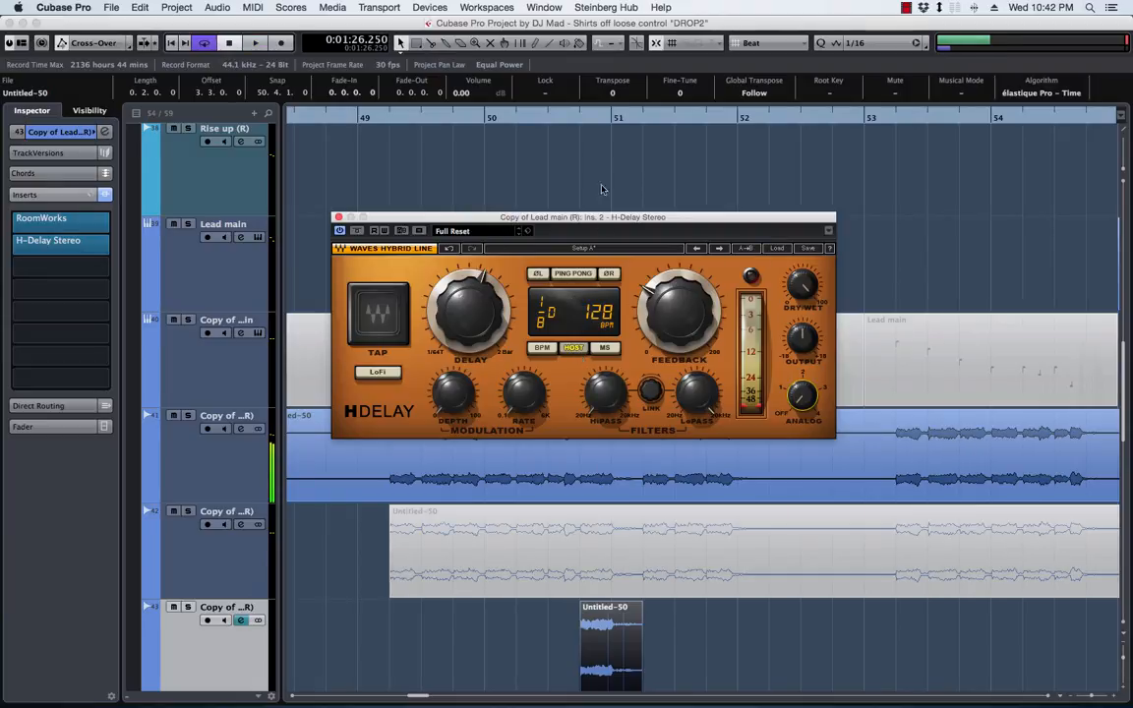
click(569, 120)
key(space)
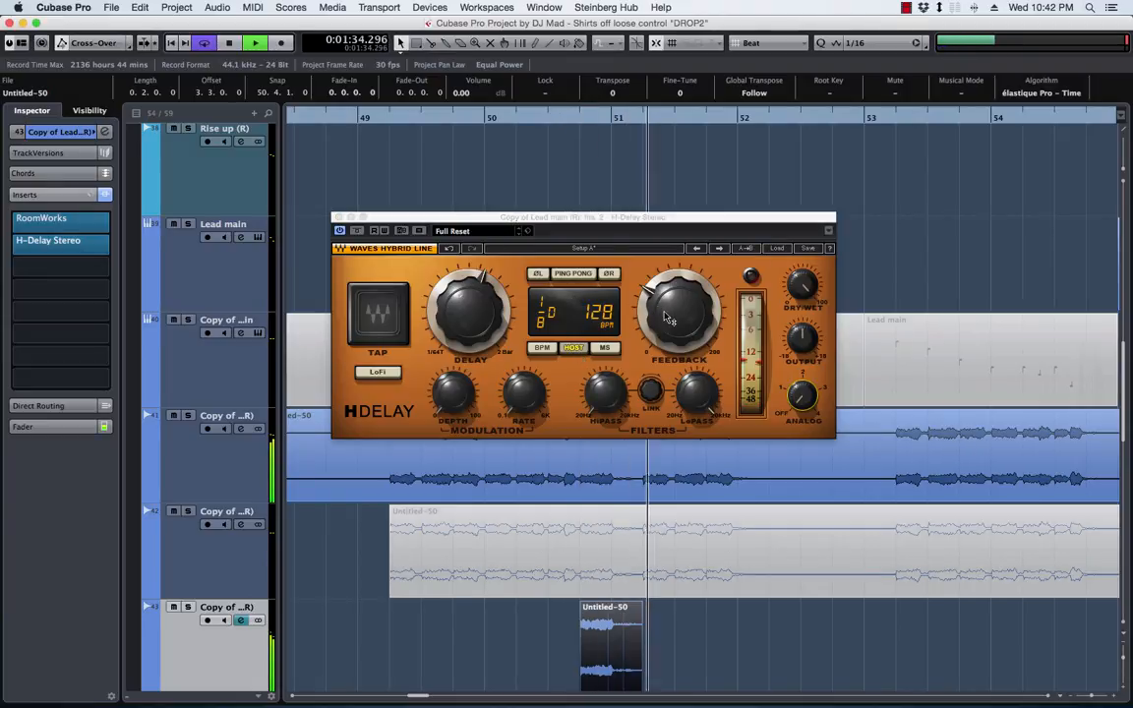
key(space)
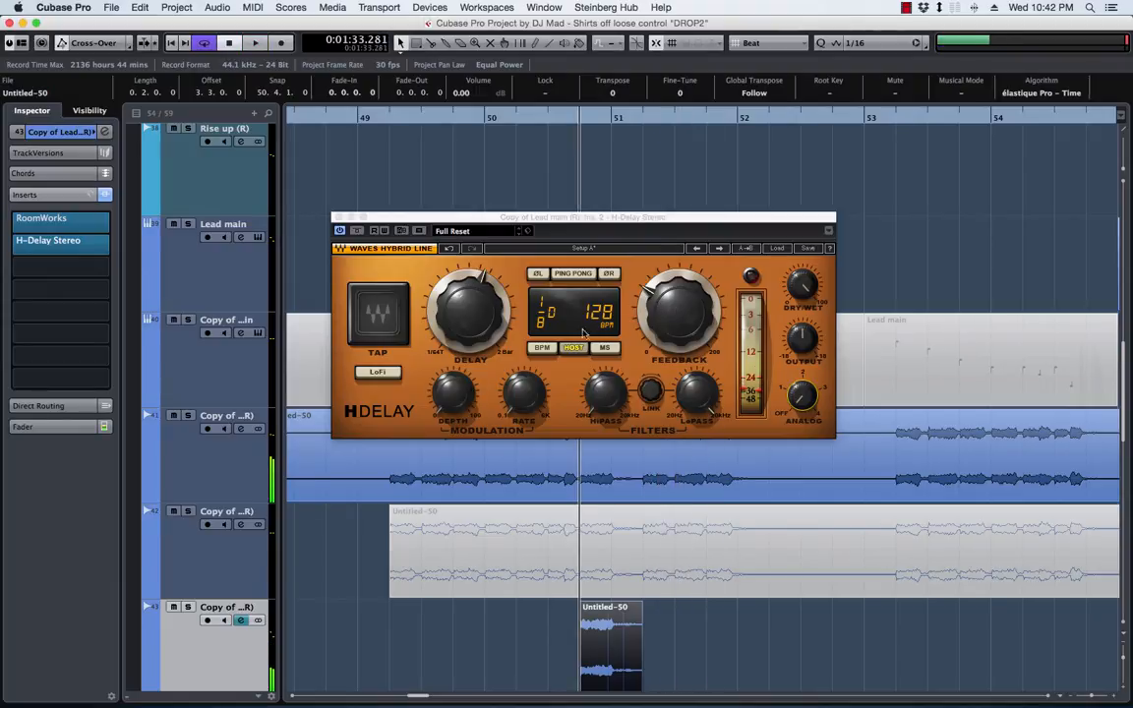
key(space)
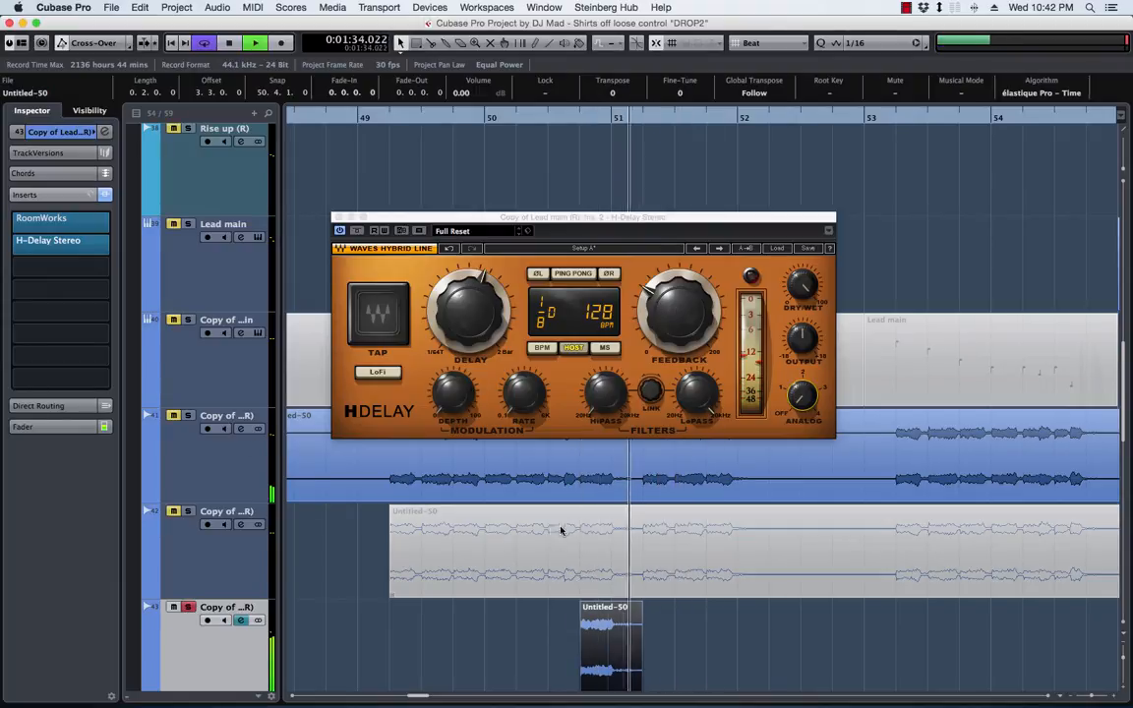
key(space)
Lower H-Delay Stereo's dry/wet mix and set its delay time to dotted 1/4 while the tail plays
click(810, 291)
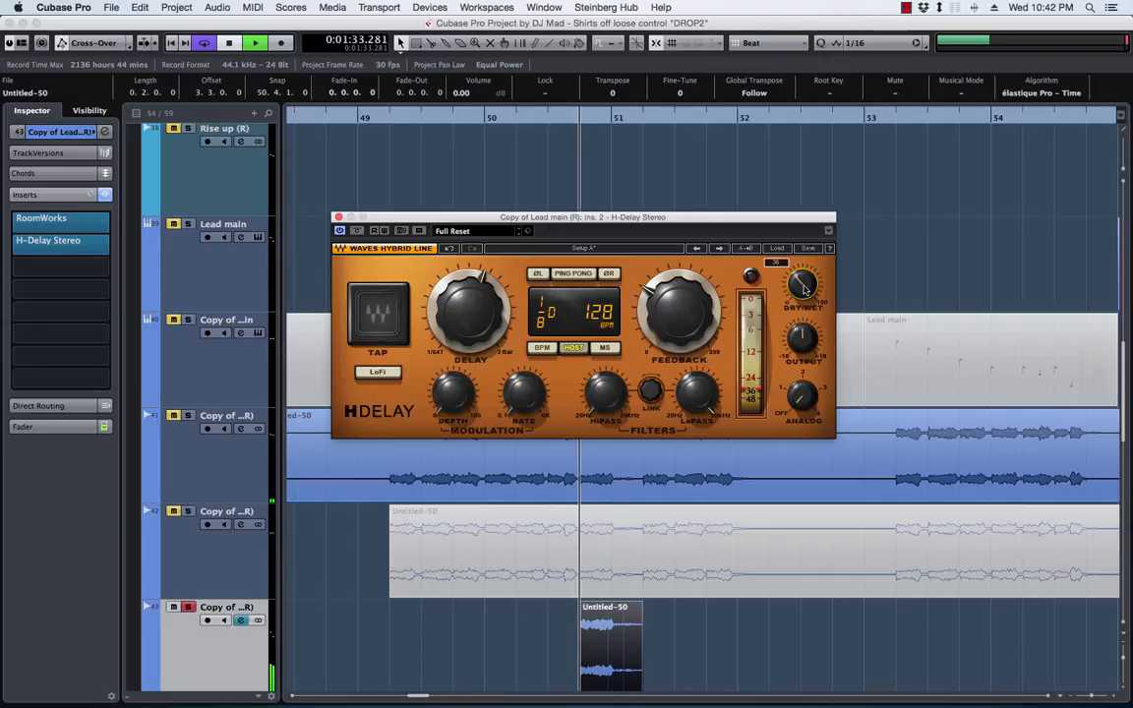
key(space)
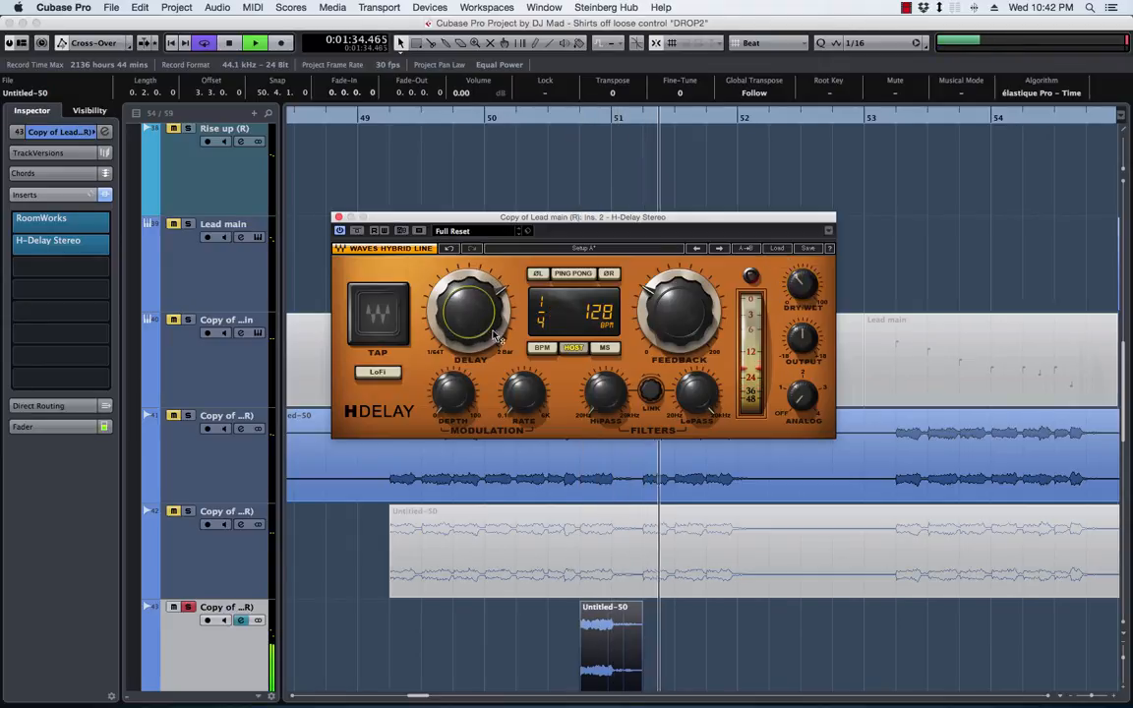
key(space)
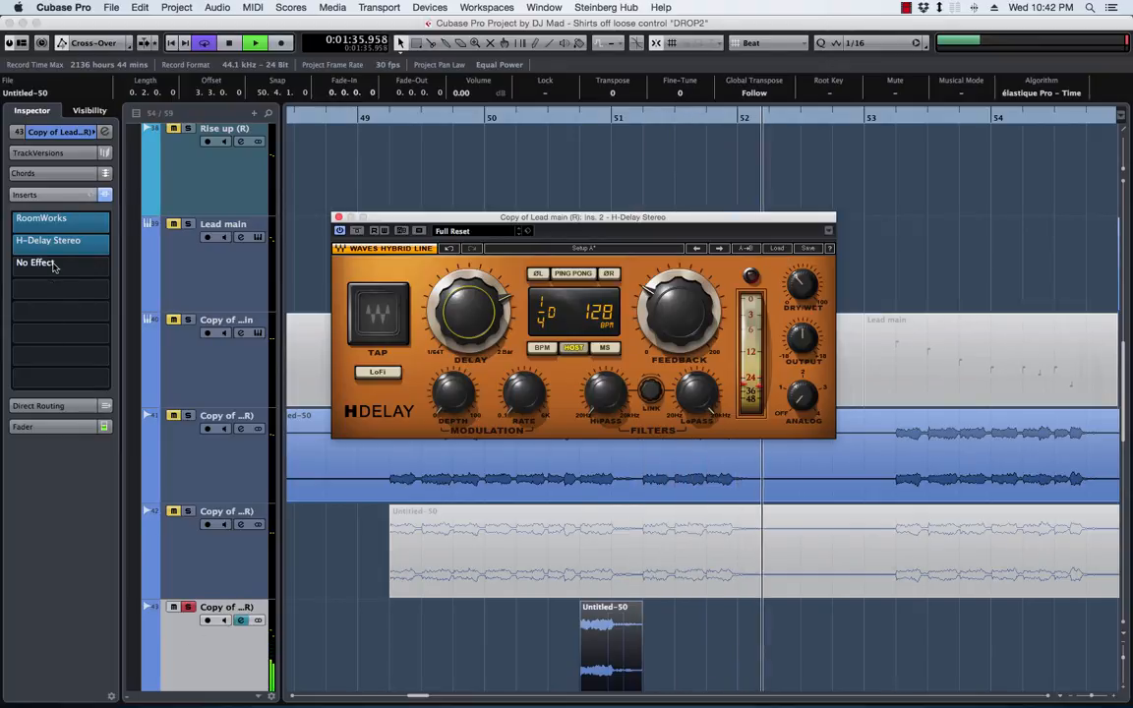
Open RoomWorks on track 43 and shorten its reverb time to 0.59 while replaying the tail
key(space)
click(60, 230)
click(53, 191)
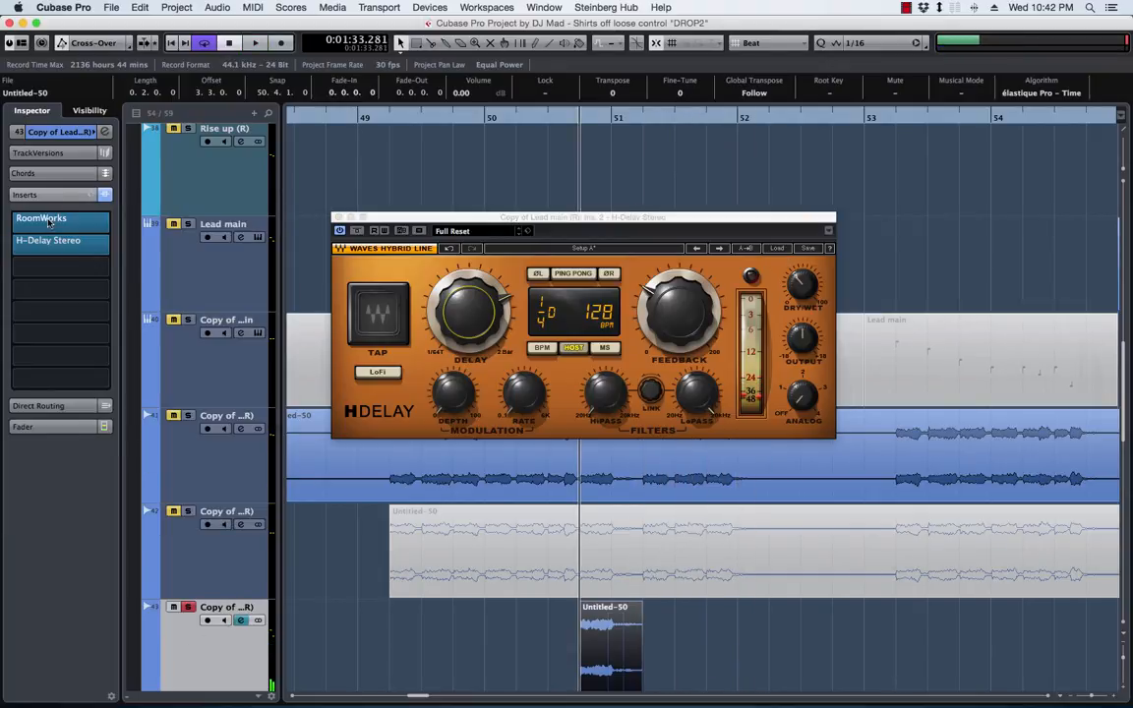
click(59, 225)
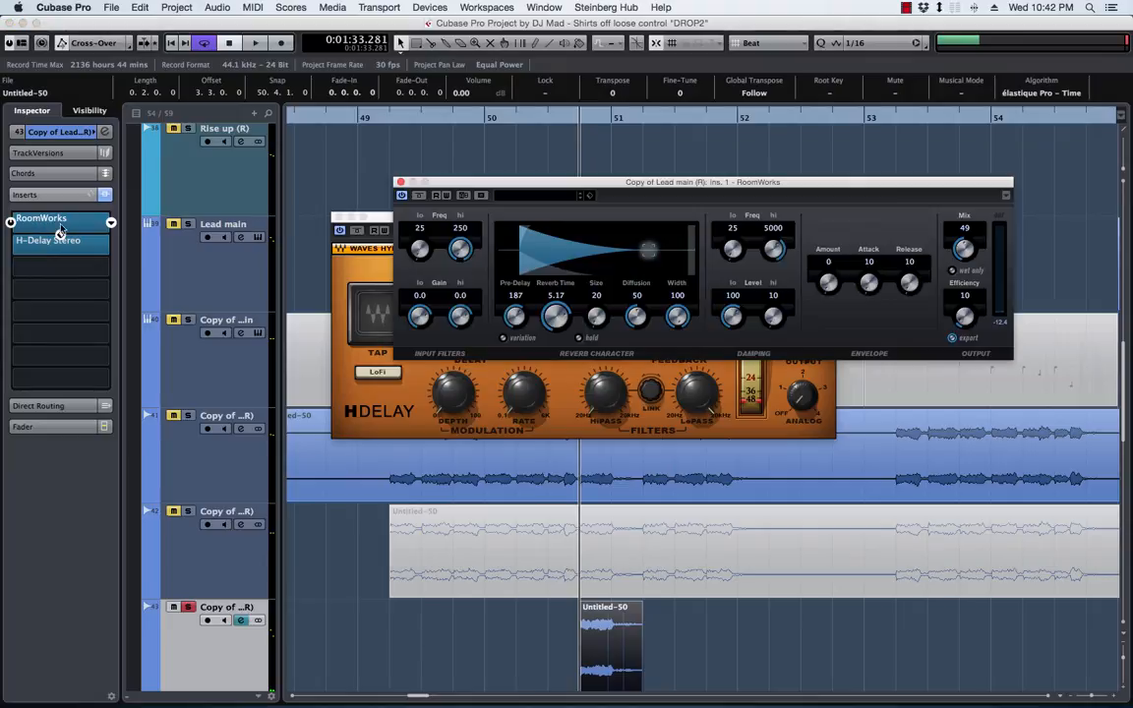
key(space)
drag(555, 317, 556, 328)
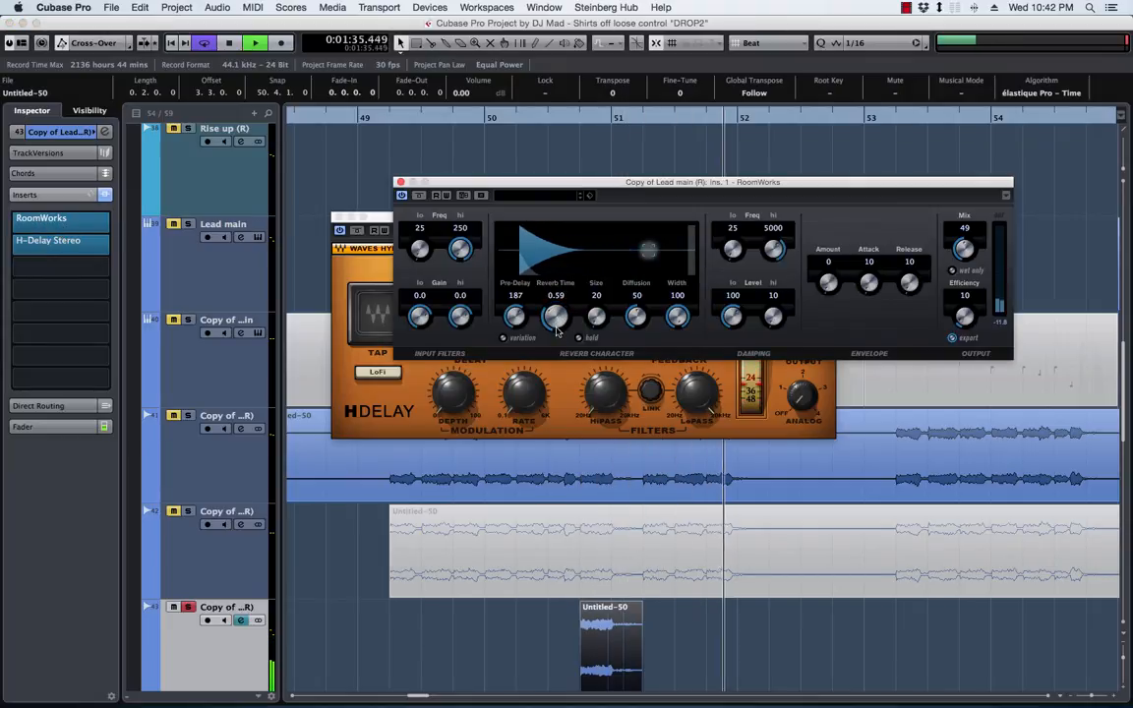
key(space)
Move RoomWorks to the third insert slot after H-Delay Stereo, and set its mix to 27 and reverb time to 1.20
drag(56, 224, 59, 277)
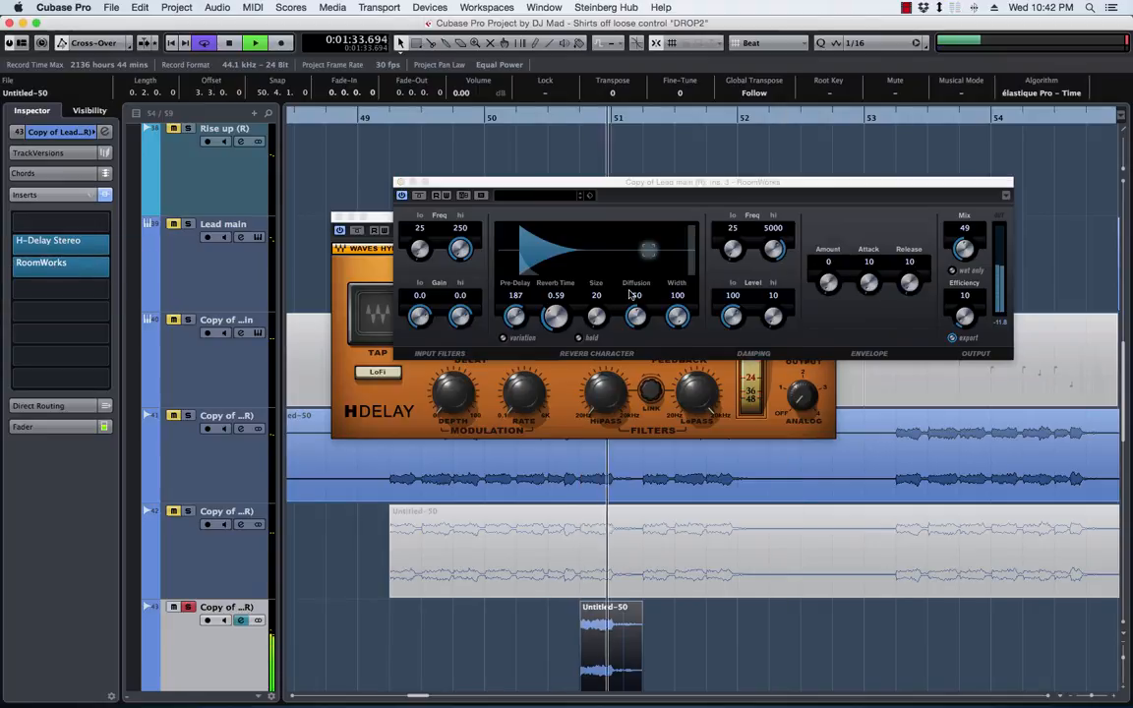
drag(964, 248, 967, 271)
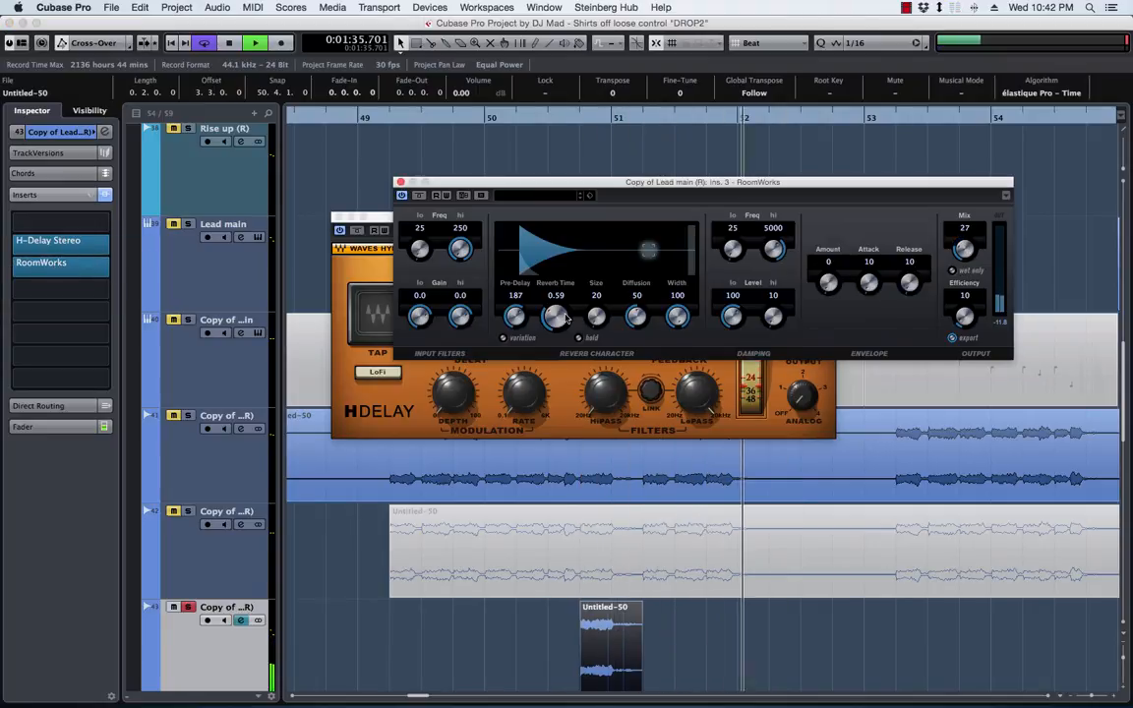
drag(567, 319, 557, 304)
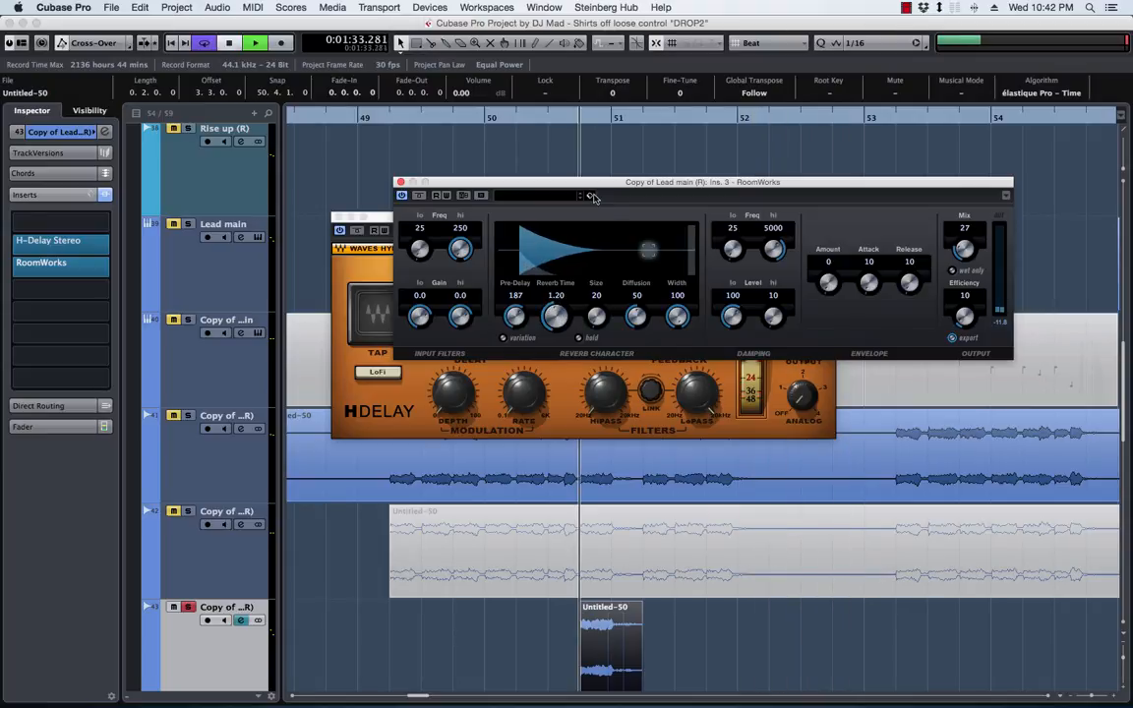
Close the RoomWorks and H-Delay windows, stop playback, and unsolo track 43
drag(609, 192, 591, 149)
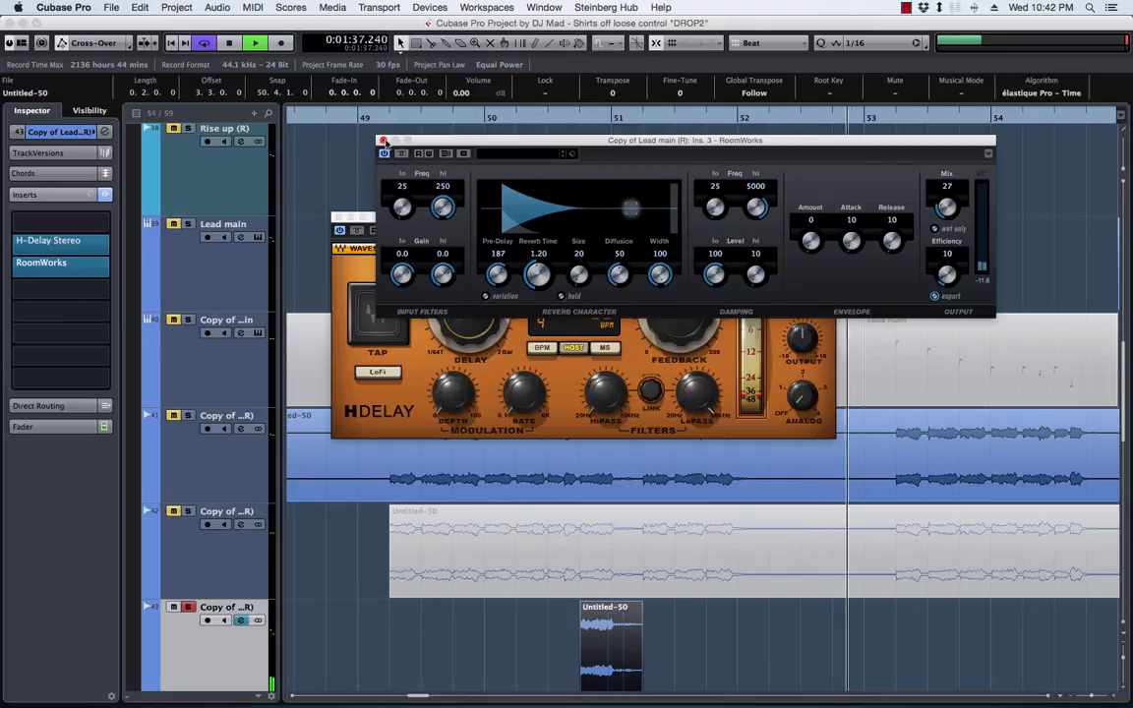
click(384, 141)
click(339, 217)
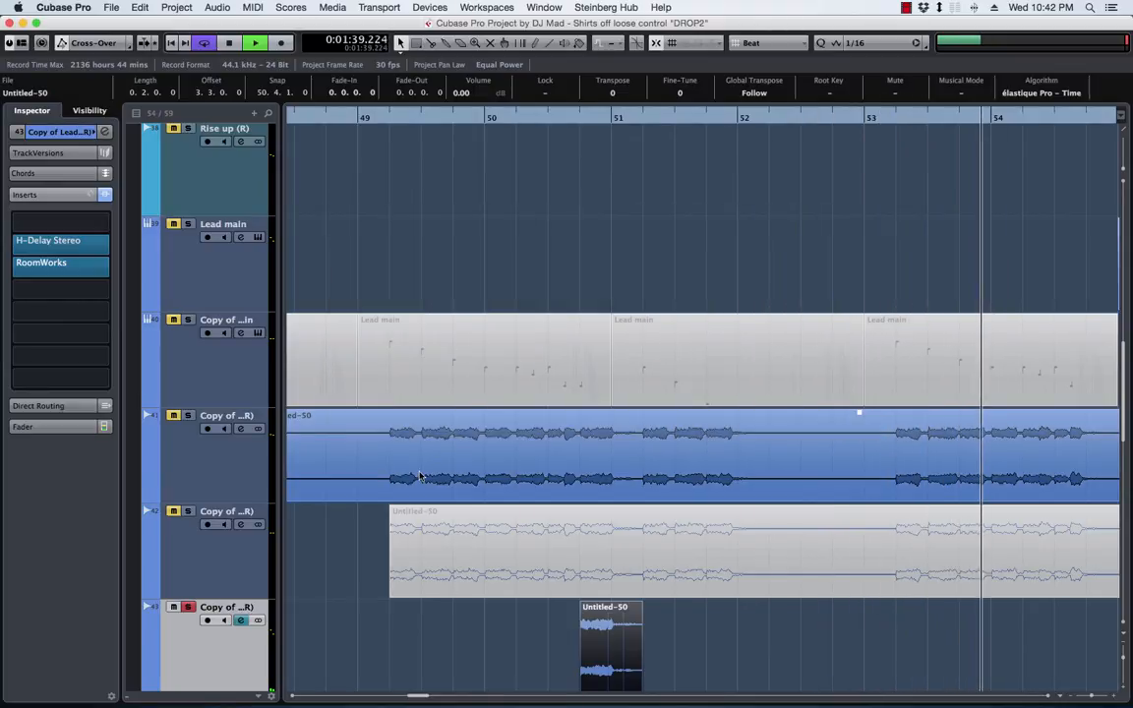
key(space)
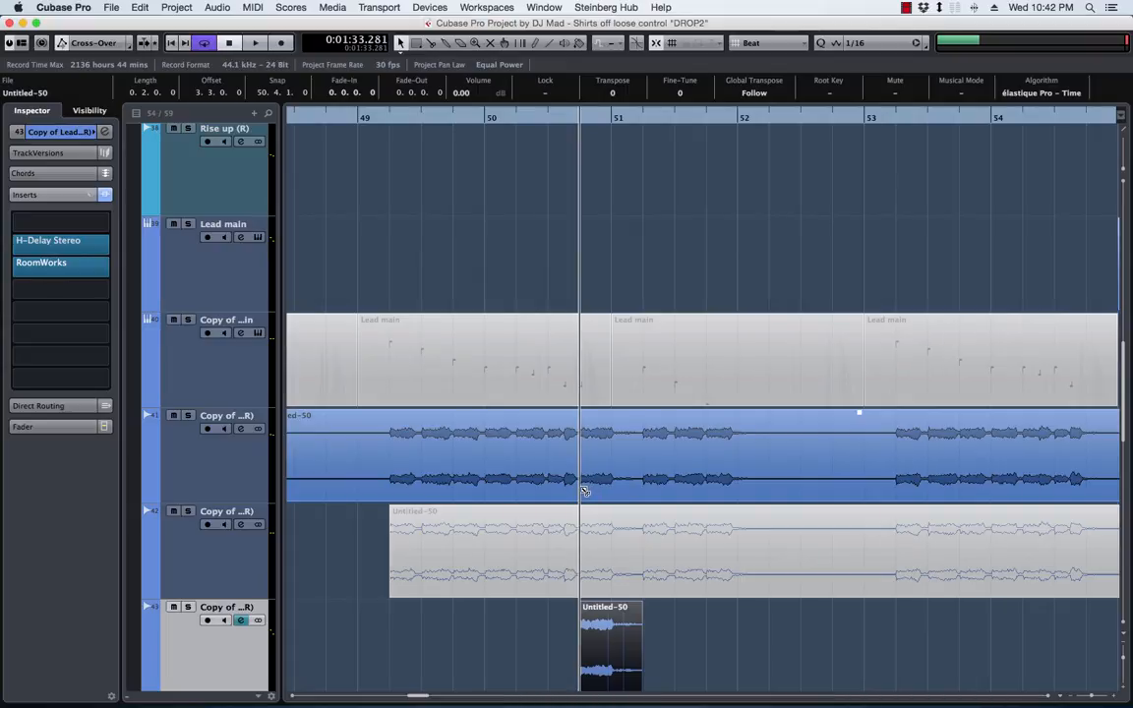
Cut the section from 50.4 to 51.2 out of track 41's lead event and delete track 42's short tail event before bar 48
alt+click(584, 491)
drag(584, 499, 644, 499)
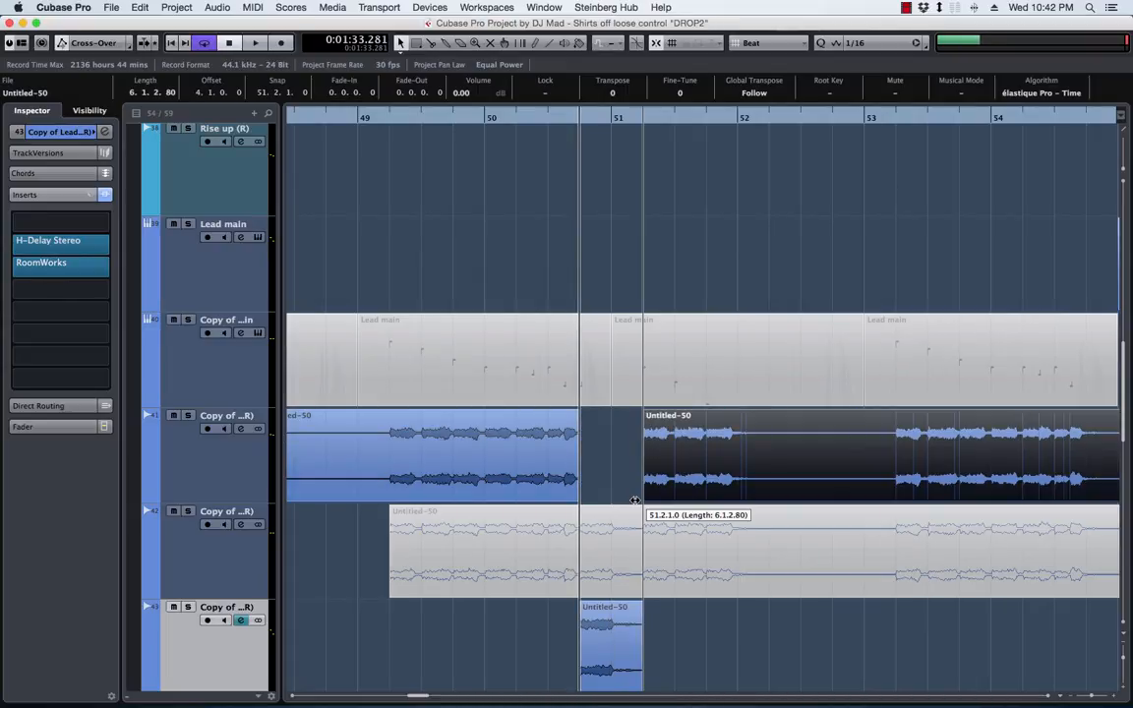
scroll(592, 481, left, 5)
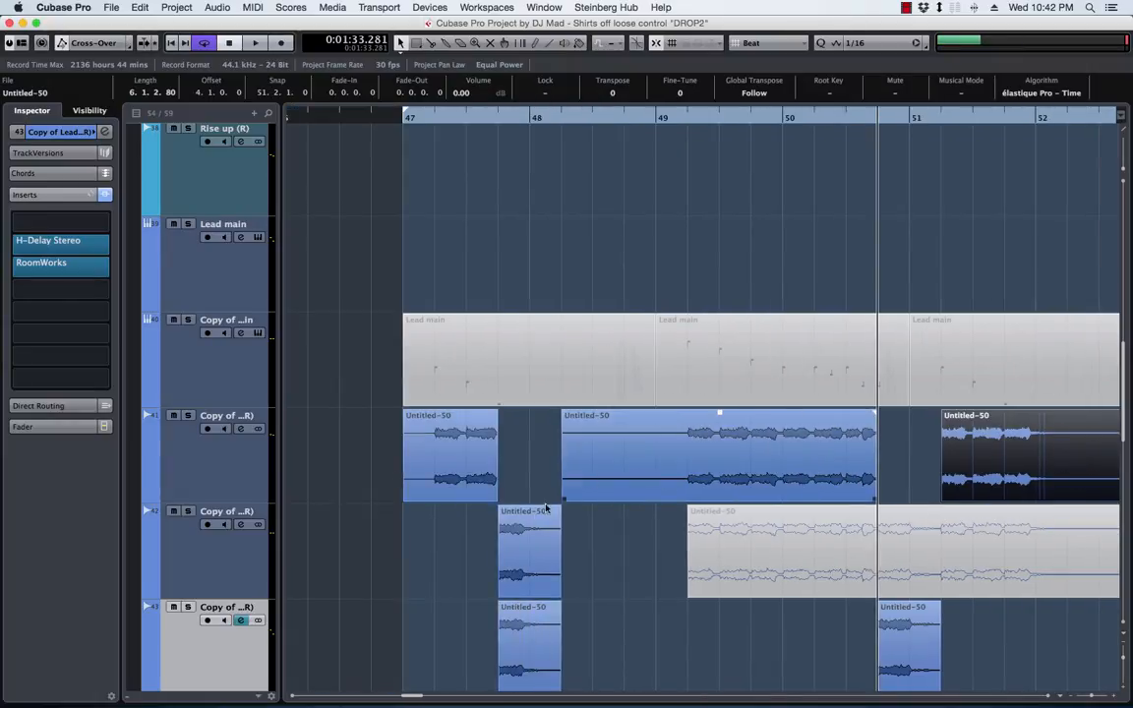
click(506, 535)
key(Delete)
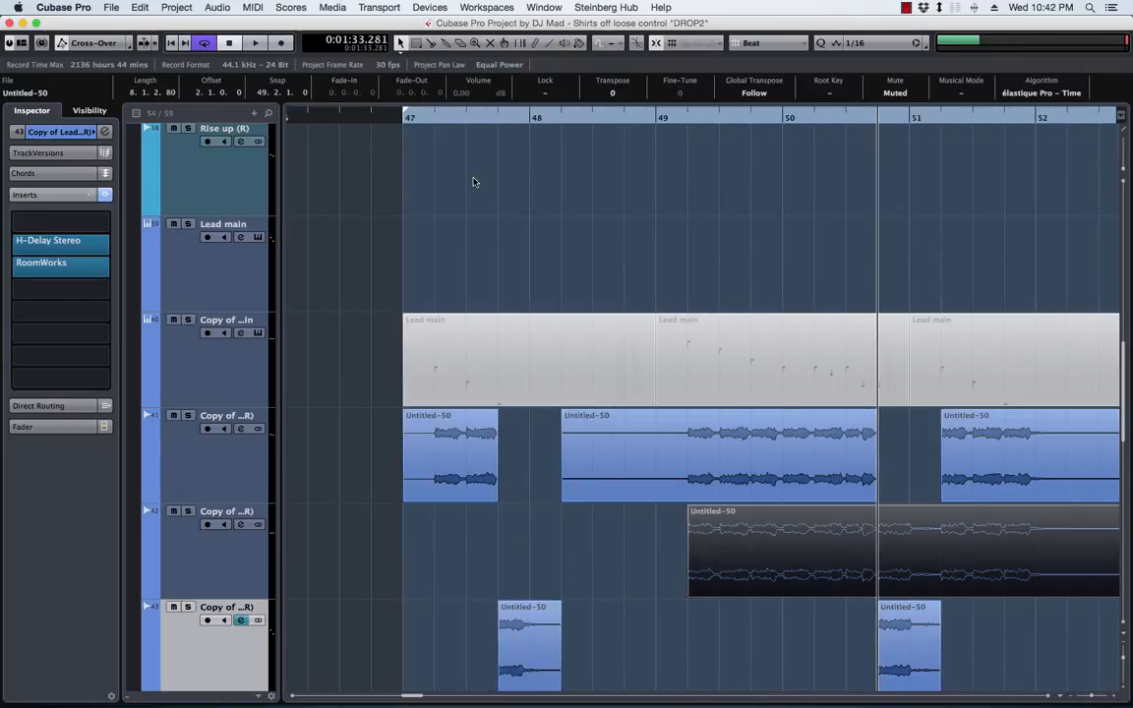
Play the lead from bar 47, then replay from about 50.4 with track 43 briefly soloed to check the effected tail
click(418, 125)
key(space)
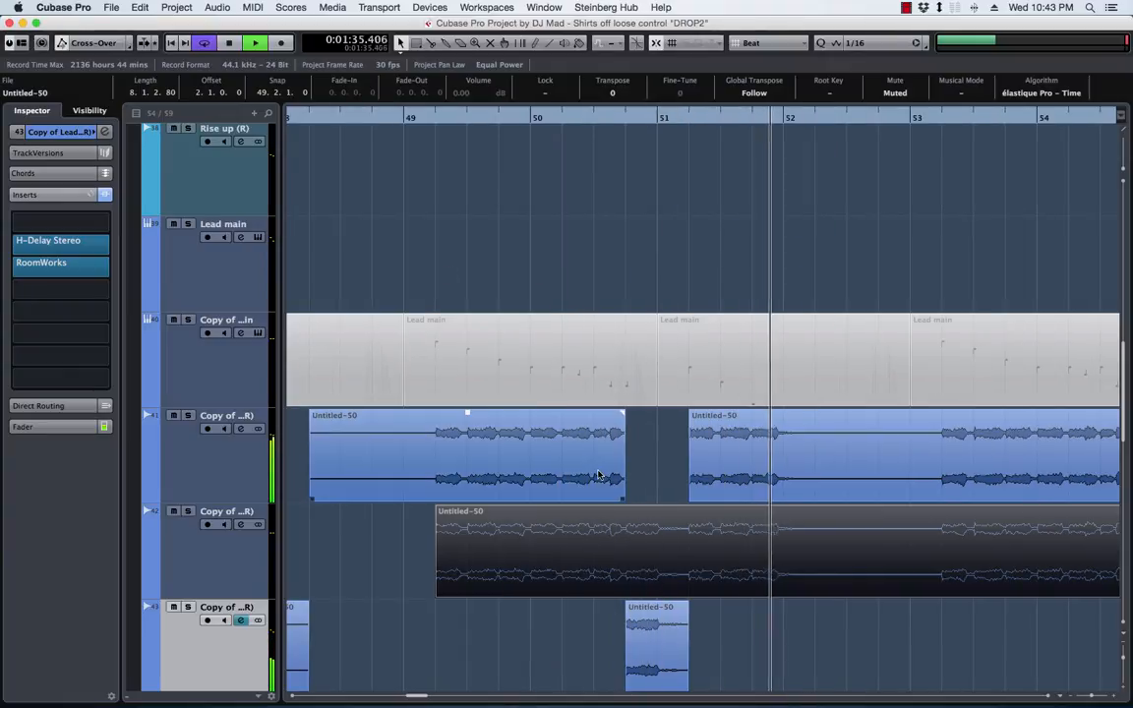
key(space)
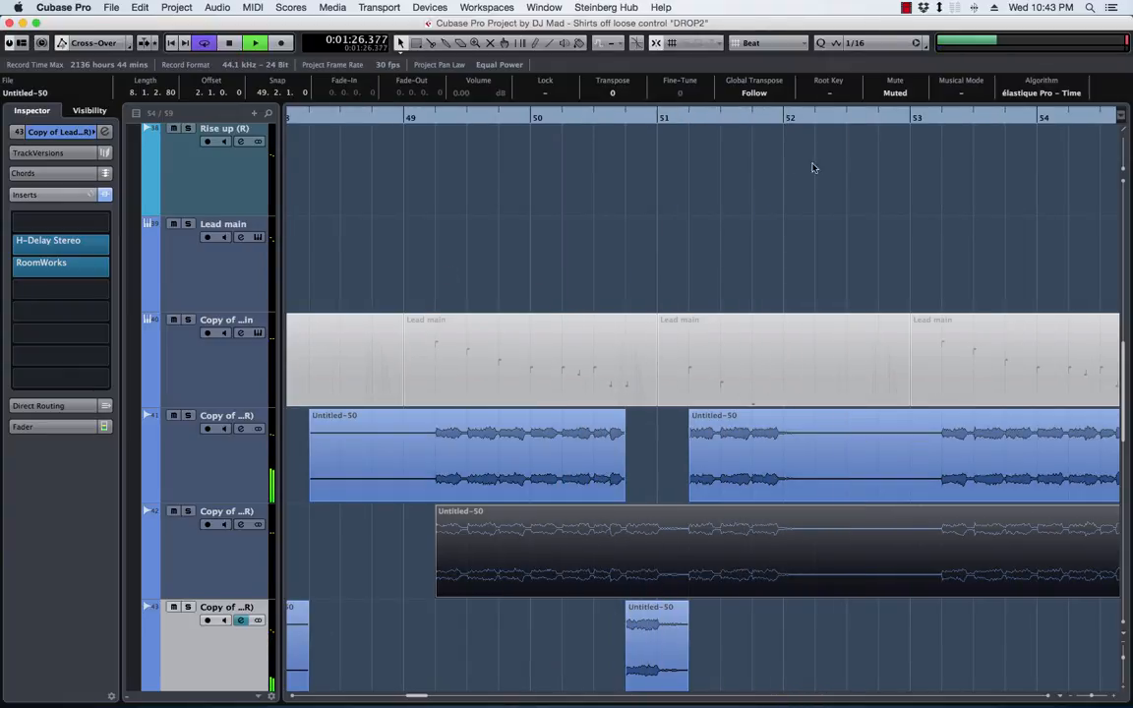
click(632, 120)
click(188, 606)
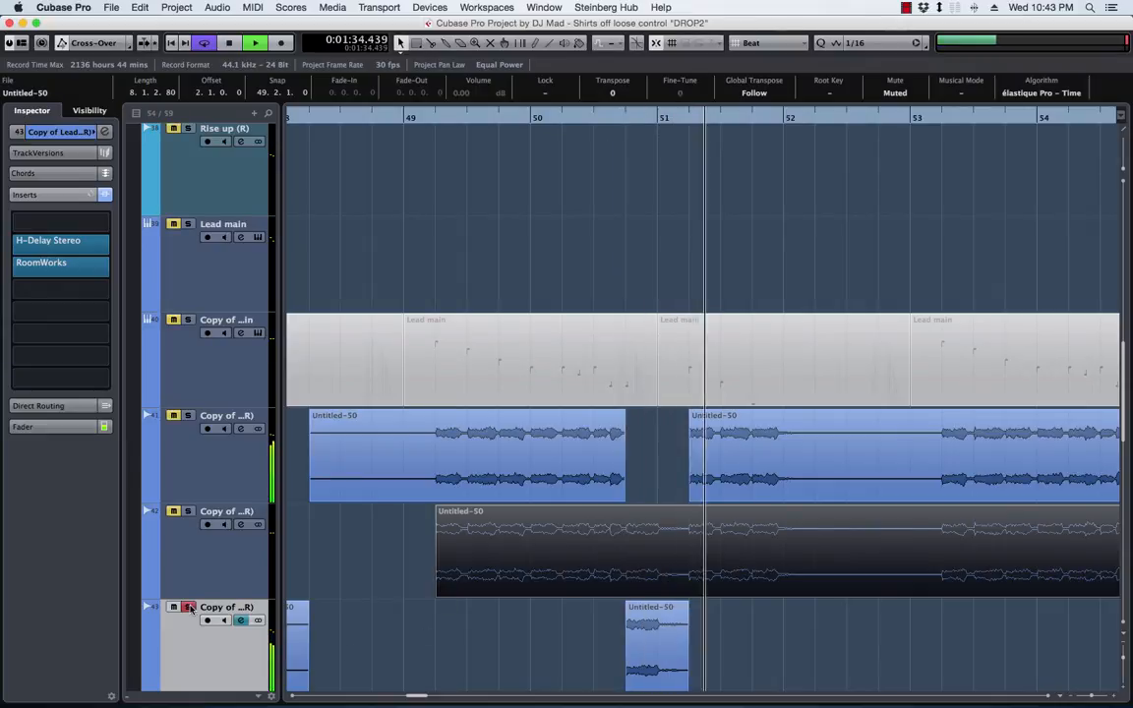
click(187, 607)
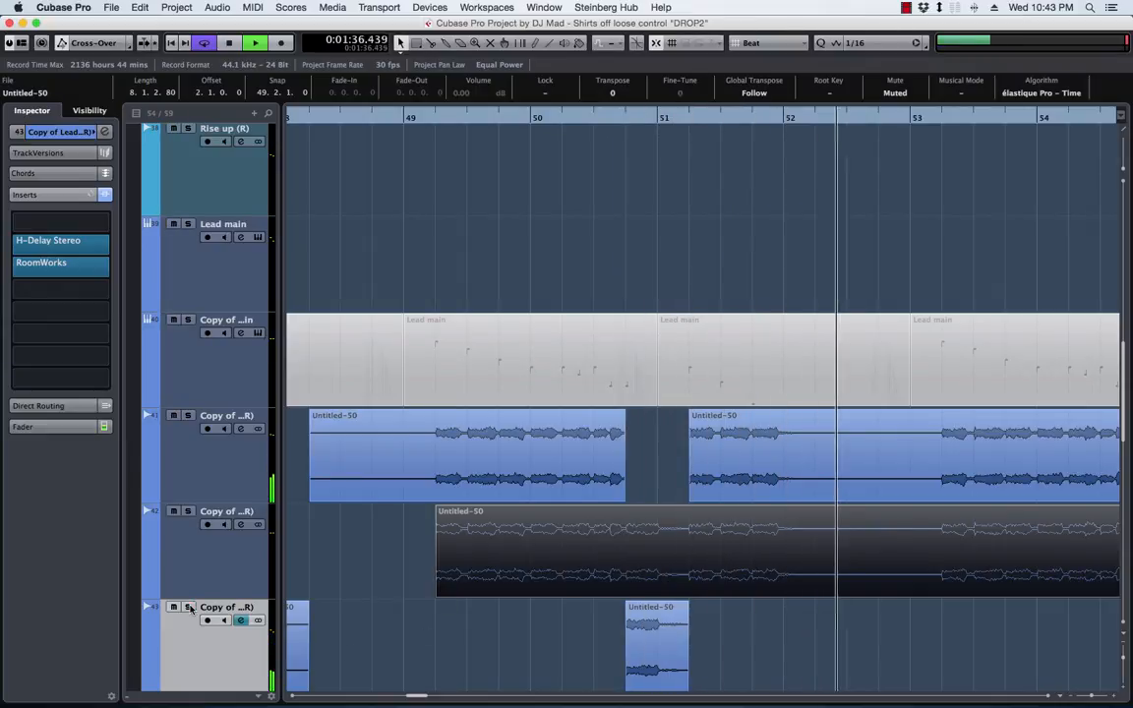
key(space)
Split out the 51.4 to 52.2 section of track 41's lead onto track 43 and move the 50.4 tail back to track 41
scroll(772, 588, right, 2)
scroll(772, 588, left, 5)
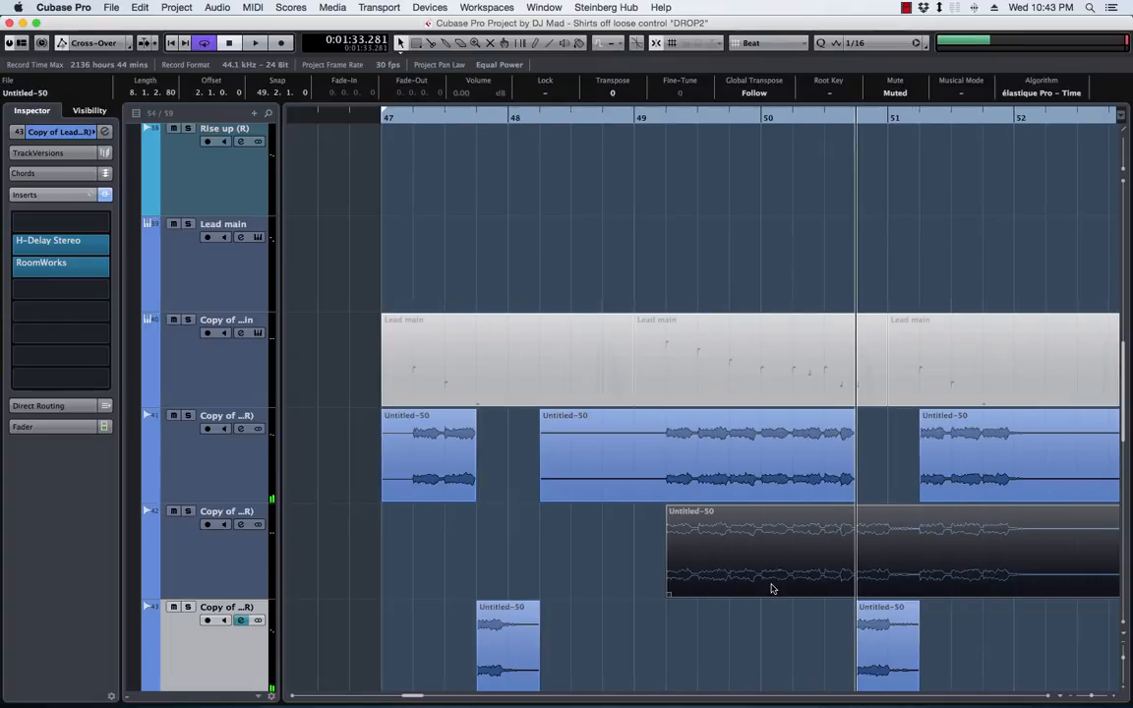
scroll(772, 589, right, 5)
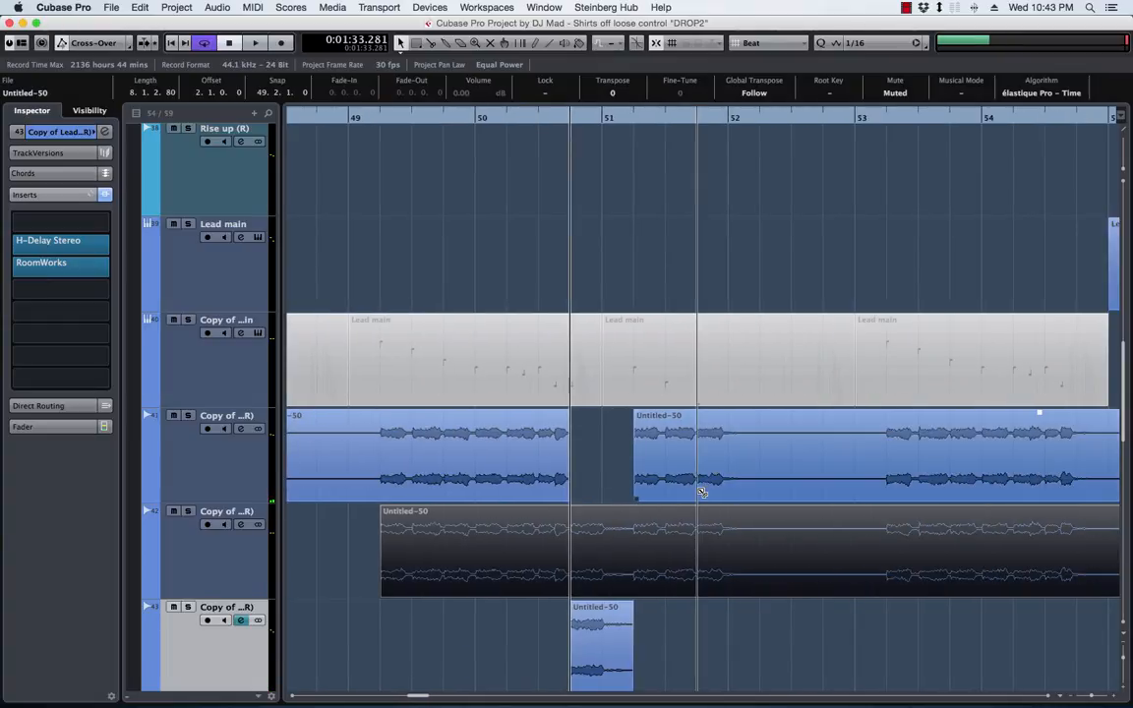
alt+click(754, 490)
drag(719, 493, 723, 646)
drag(591, 633, 590, 462)
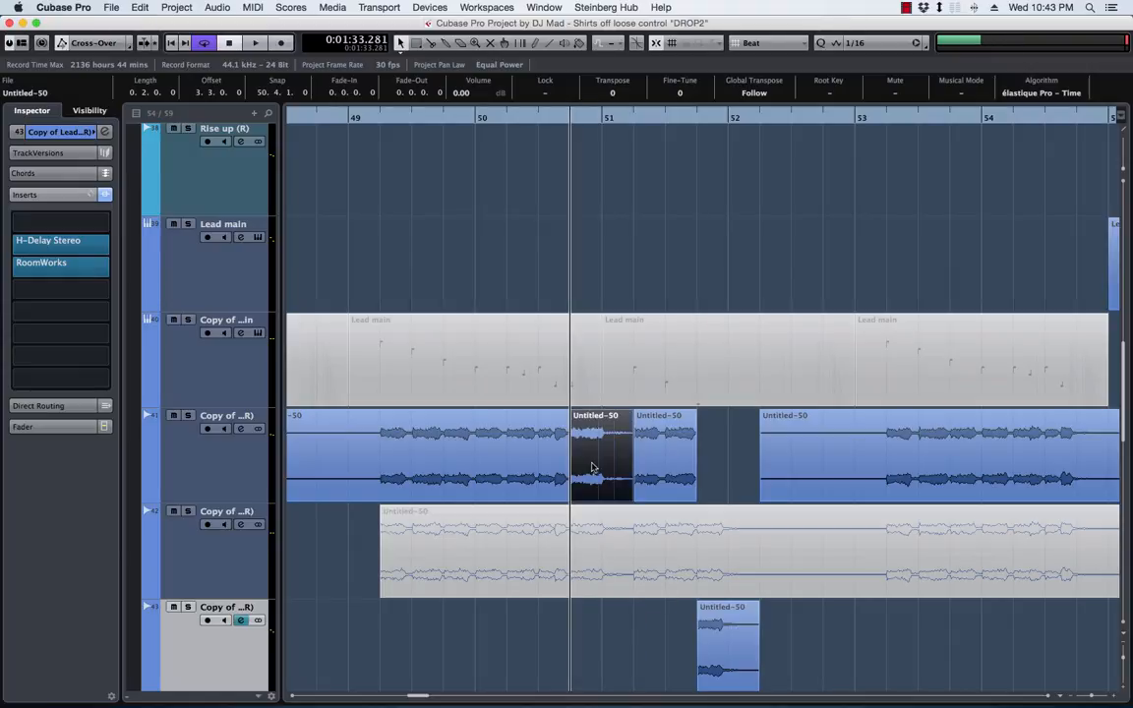
Play the lead from 50.4, open track 43's H-Delay Stereo, and raise its Dry/Wet mix to about half
key(space)
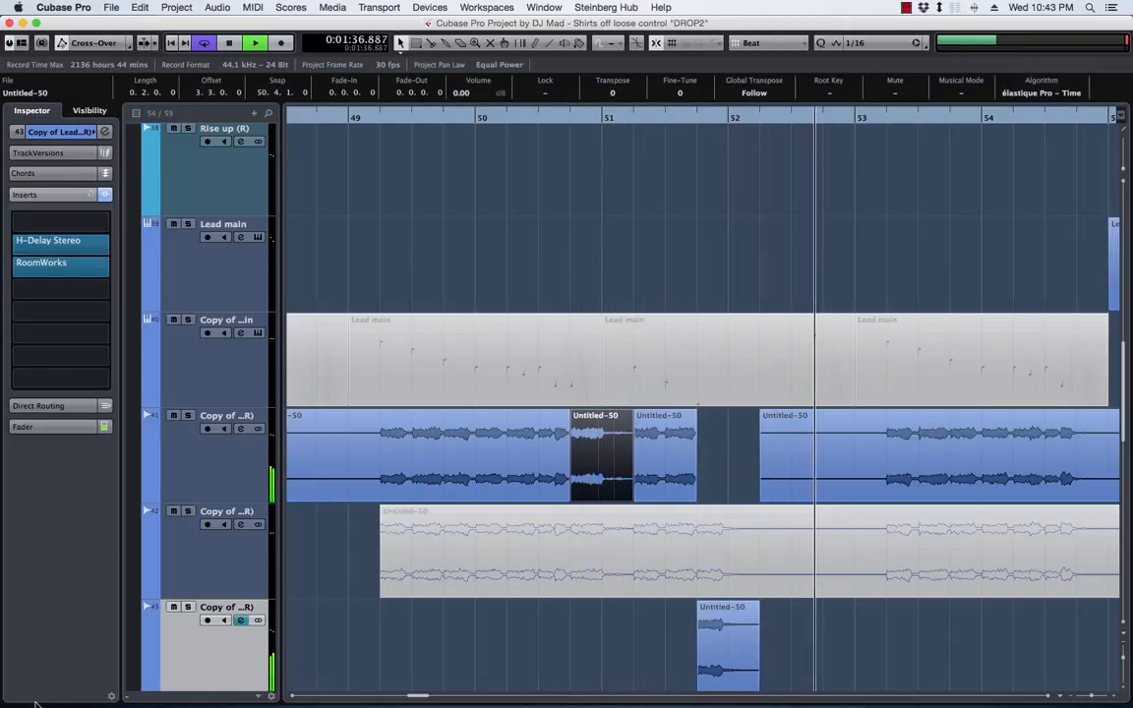
key(space)
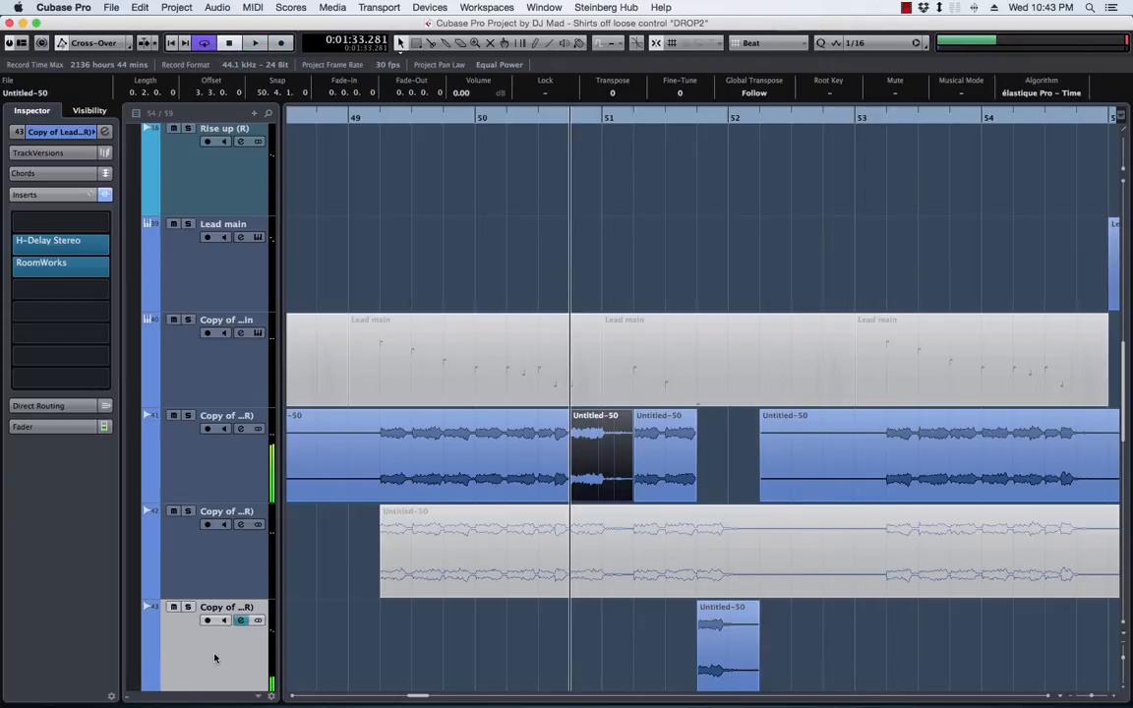
click(54, 242)
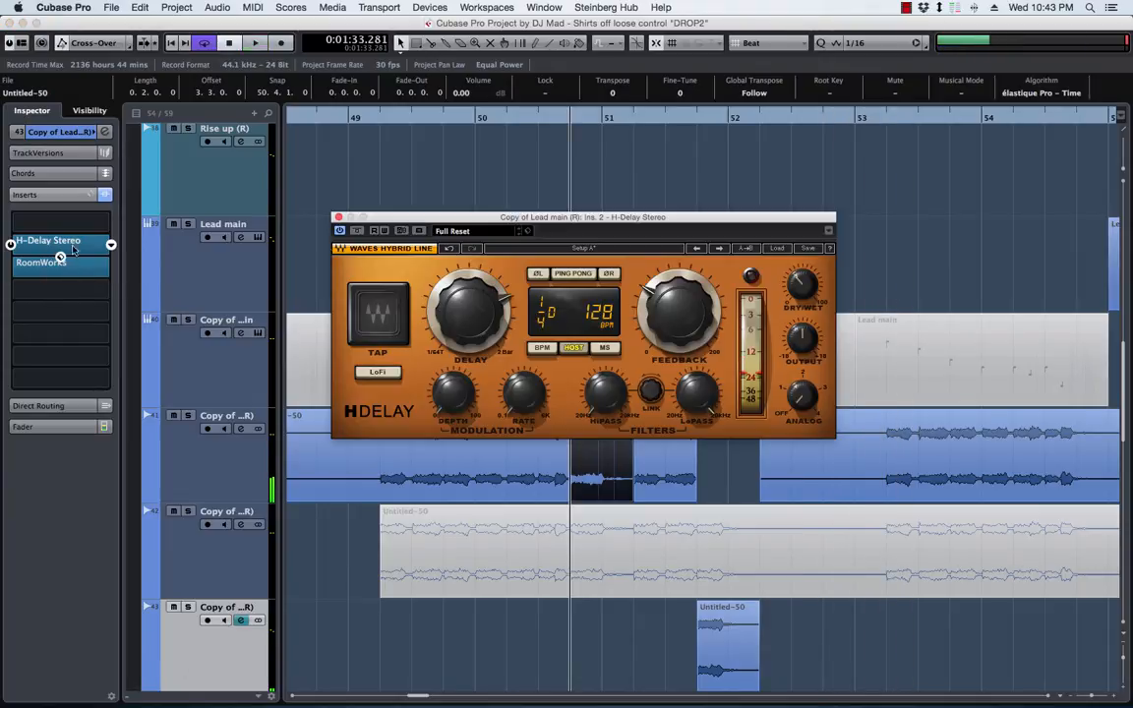
key(space)
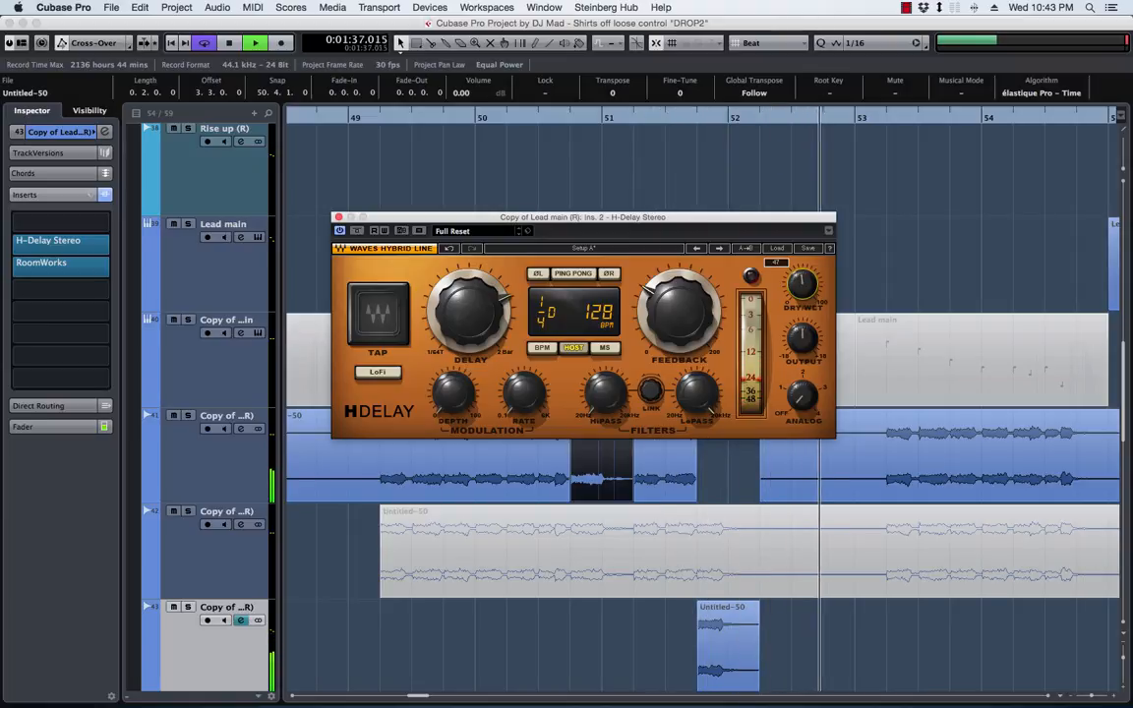
drag(802, 283, 801, 280)
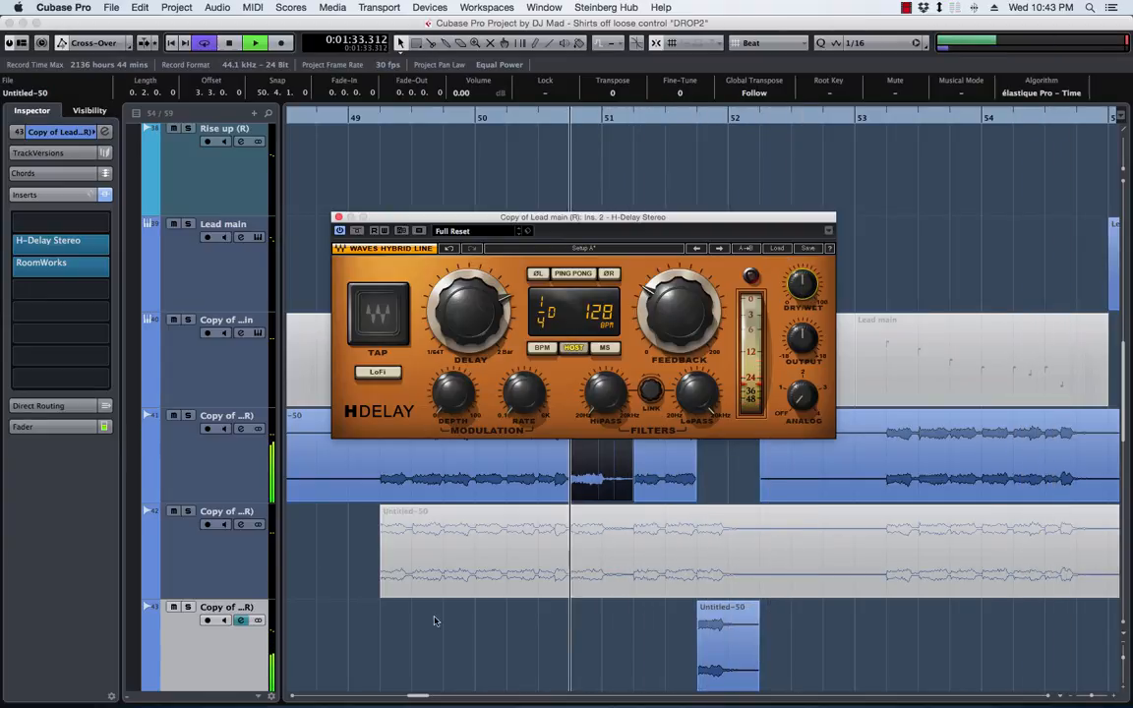
Raise track 43's volume to 3.89 dB during playback and close the H-Delay window
click(49, 426)
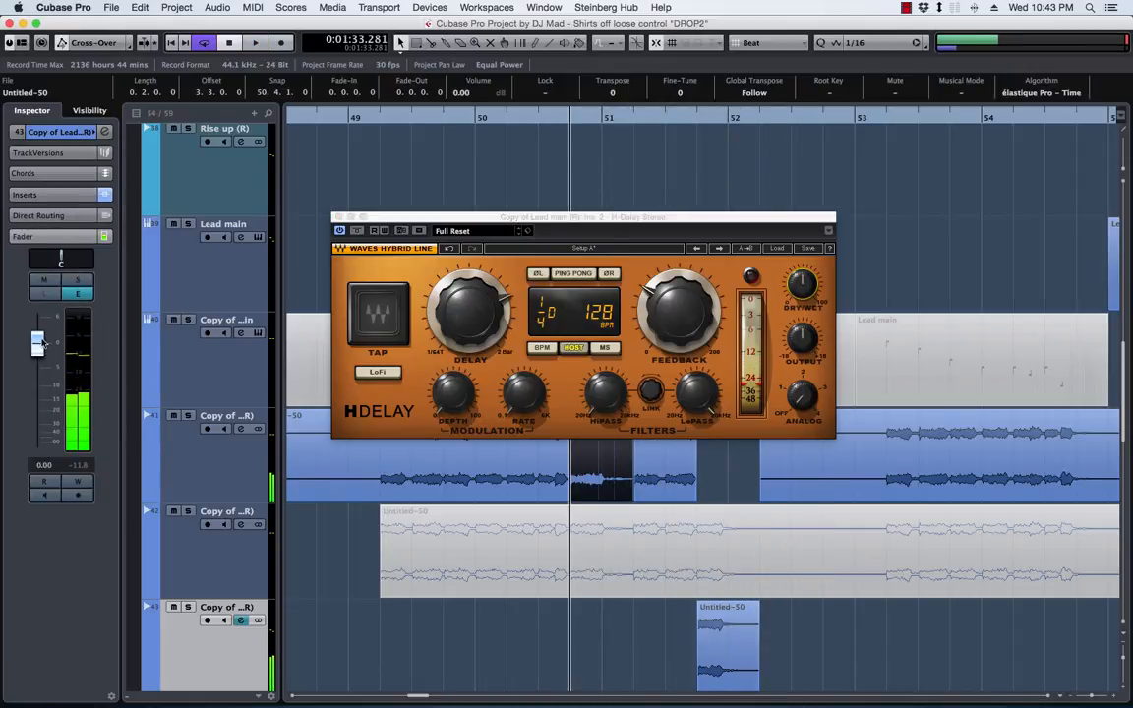
drag(41, 349, 44, 333)
key(l)
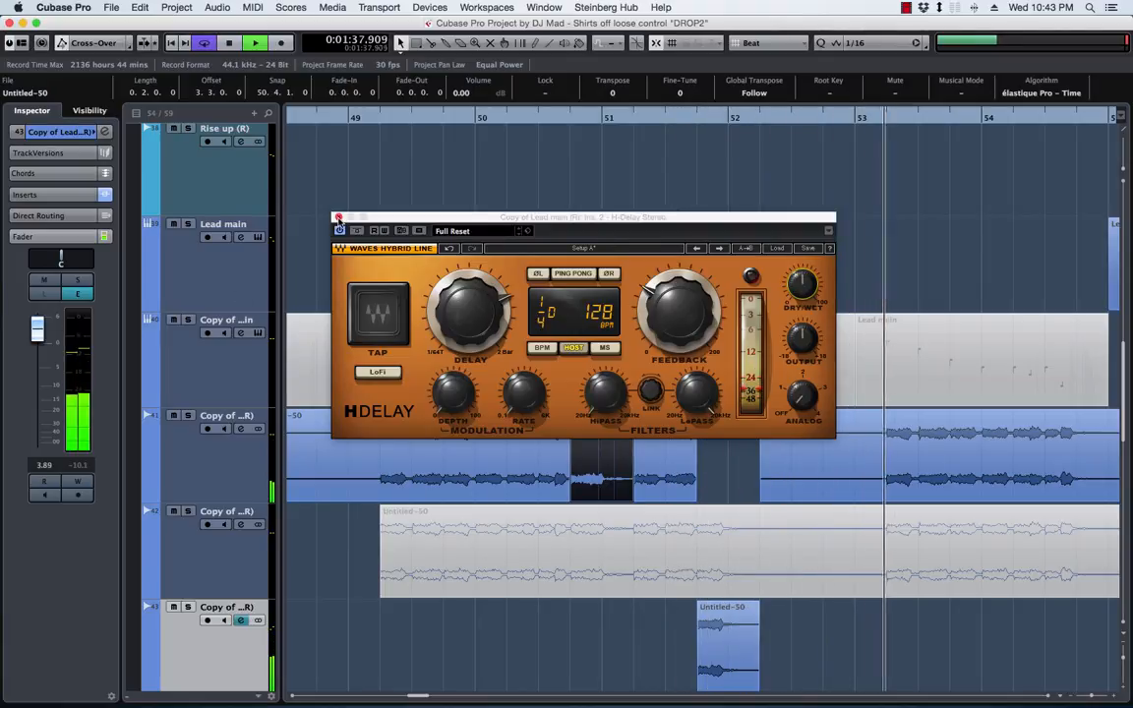
key(space)
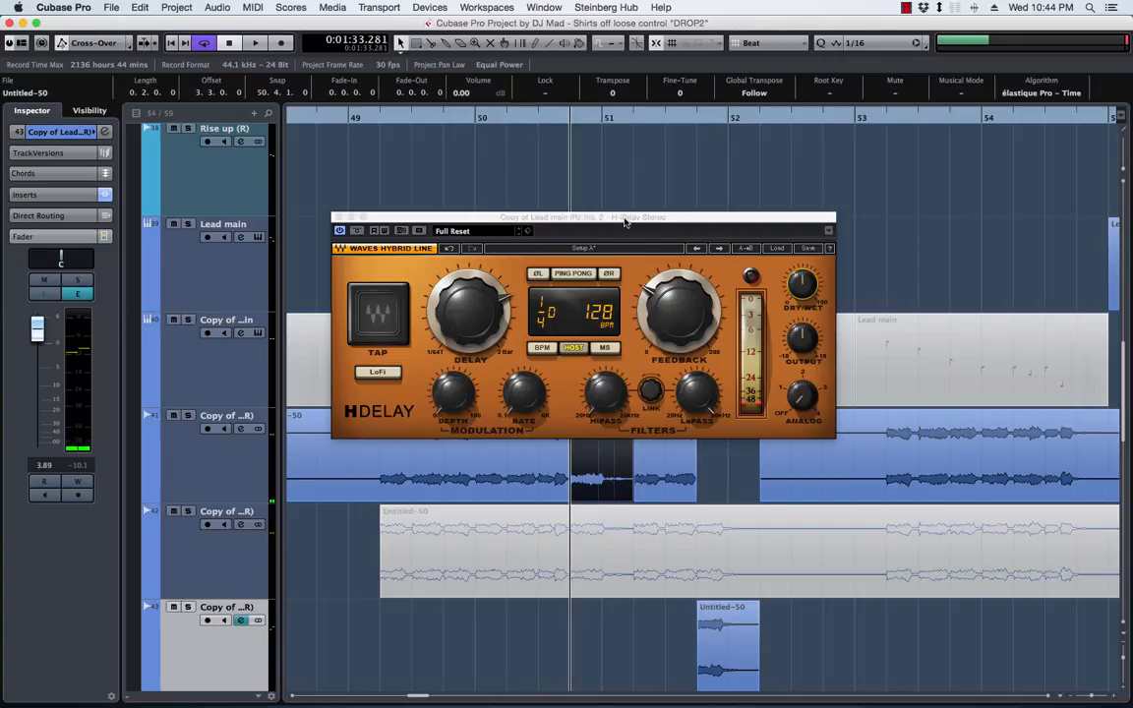
drag(614, 218, 763, 153)
click(487, 154)
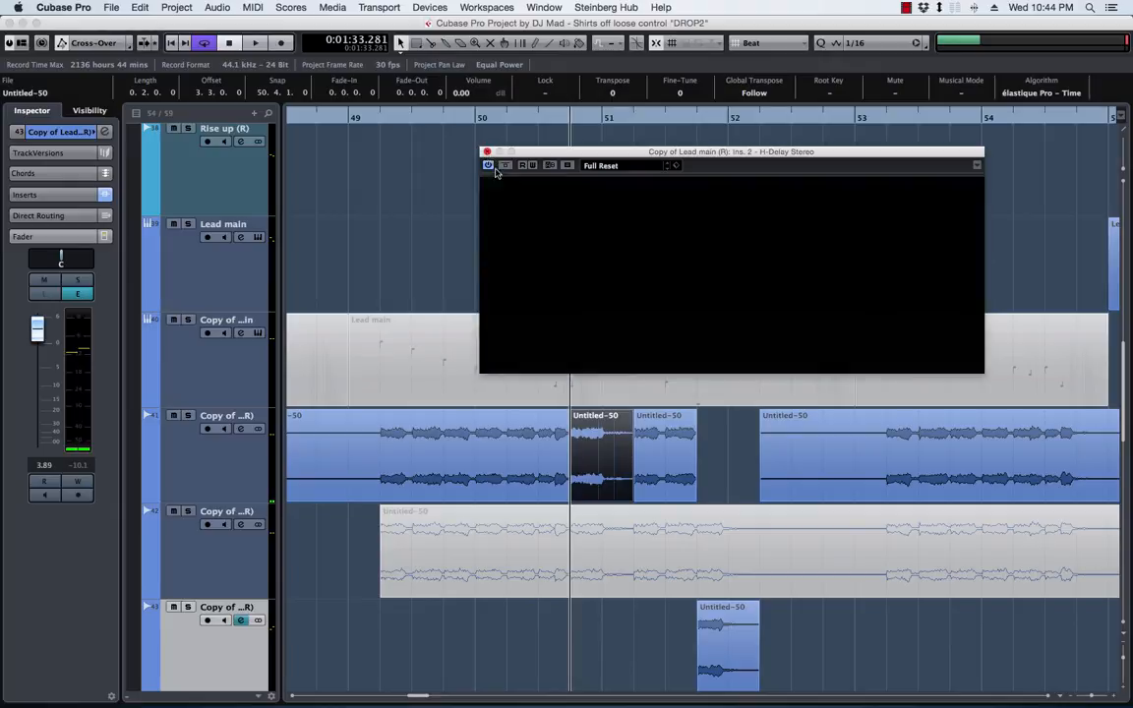
Play the lead from around bar 47, then move the 47.4 tail event from track 43 onto track 42 and select that track
scroll(531, 460, left, 3)
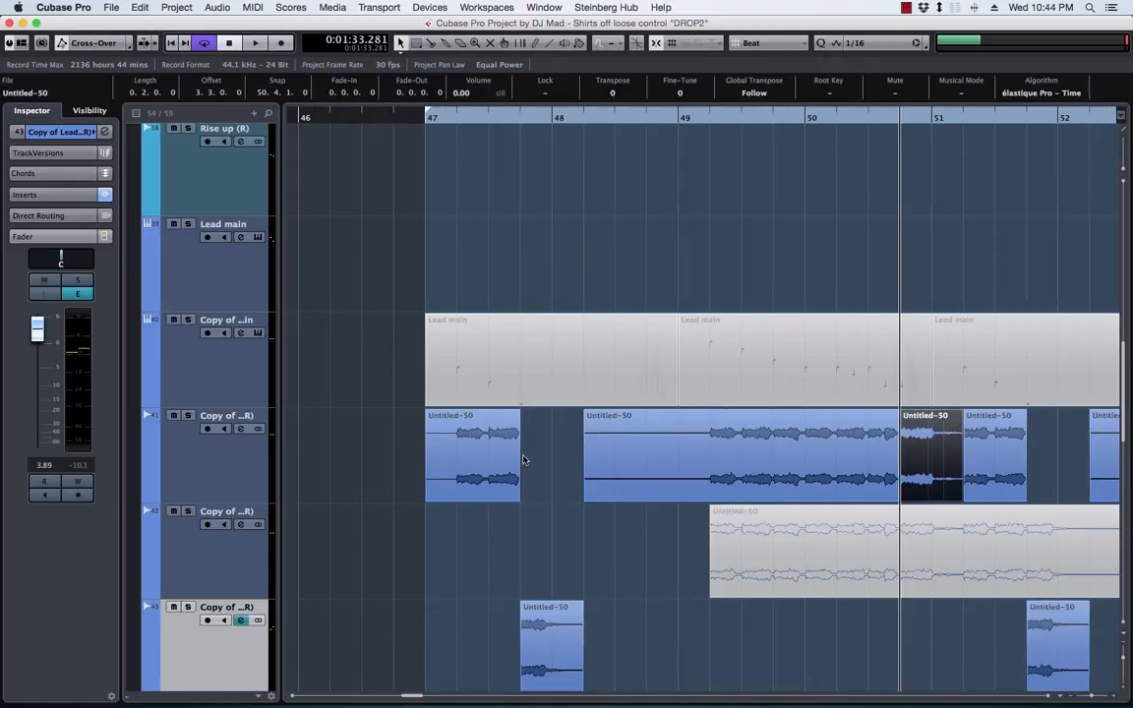
click(485, 124)
key(space)
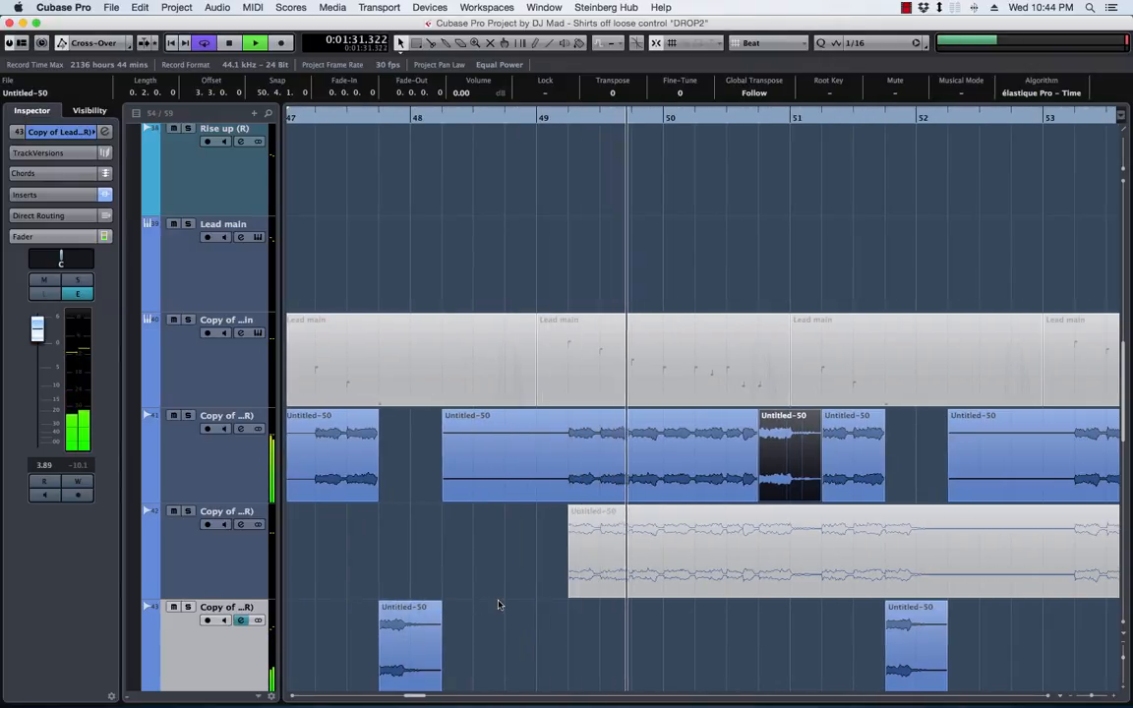
key(space)
drag(428, 676, 428, 580)
click(203, 542)
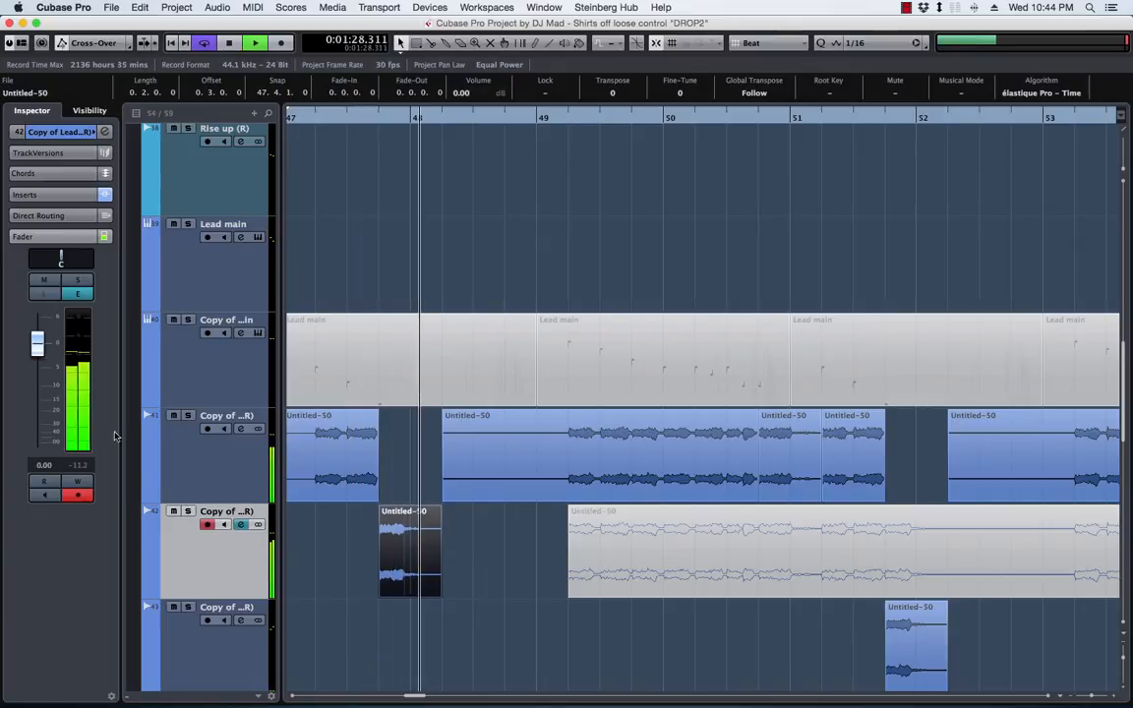
Set track 42's volume to 2.33 dB while auditioning the 47.4 tail
drag(45, 347, 45, 335)
key(space)
key(space)
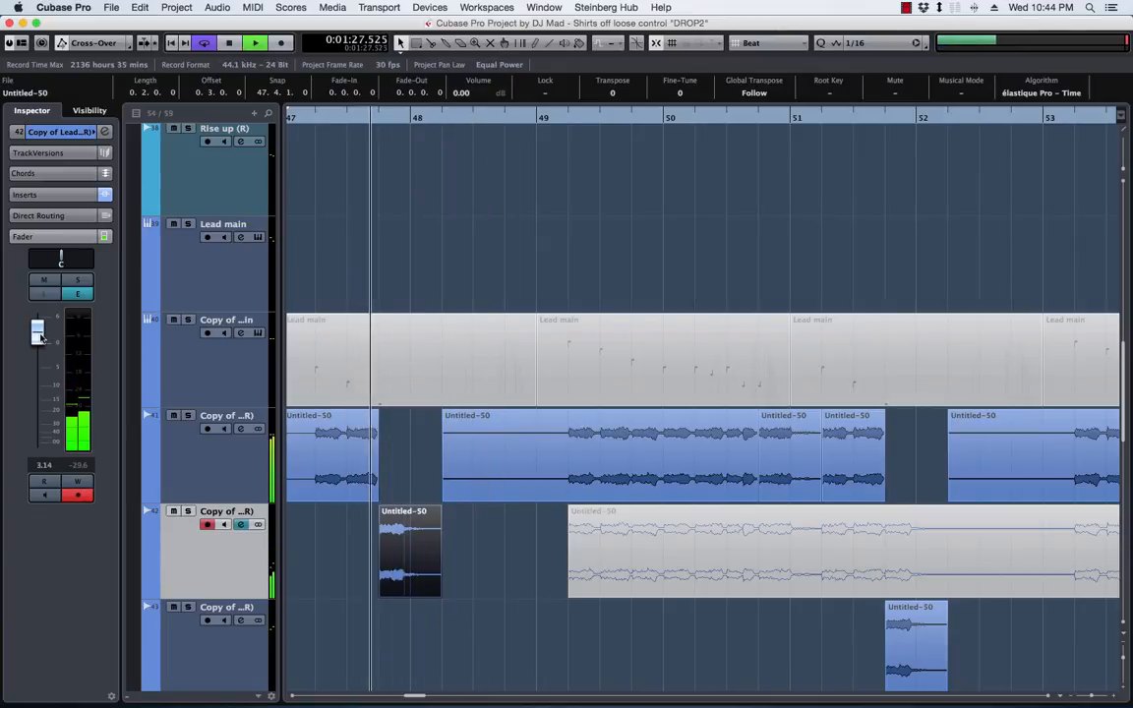
key(space)
key(space)
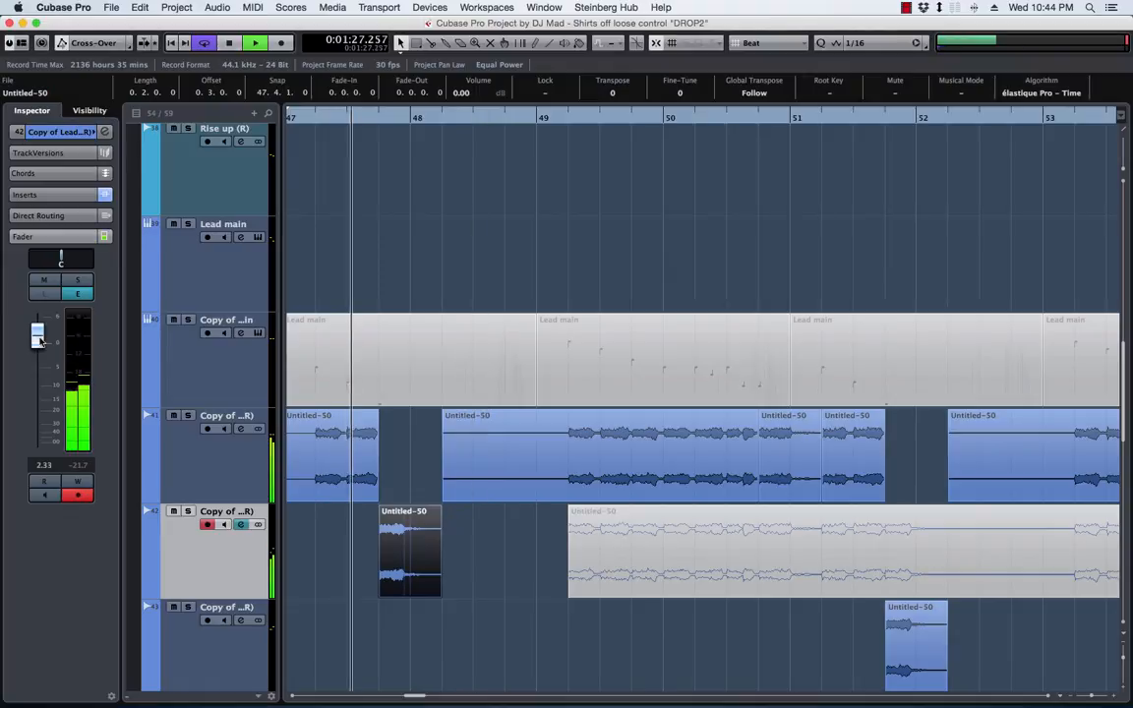
drag(40, 339, 40, 341)
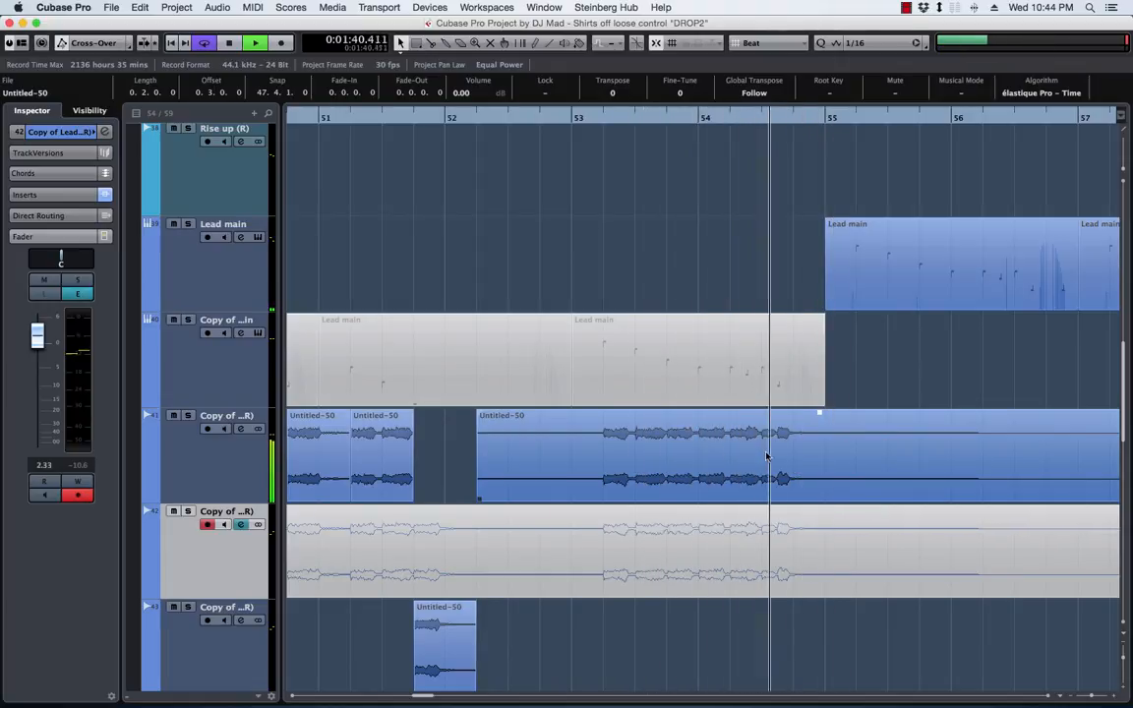
Replay the lead from about bar 53, split track 41's last event at bar 54, and mute the part after the split
key(space)
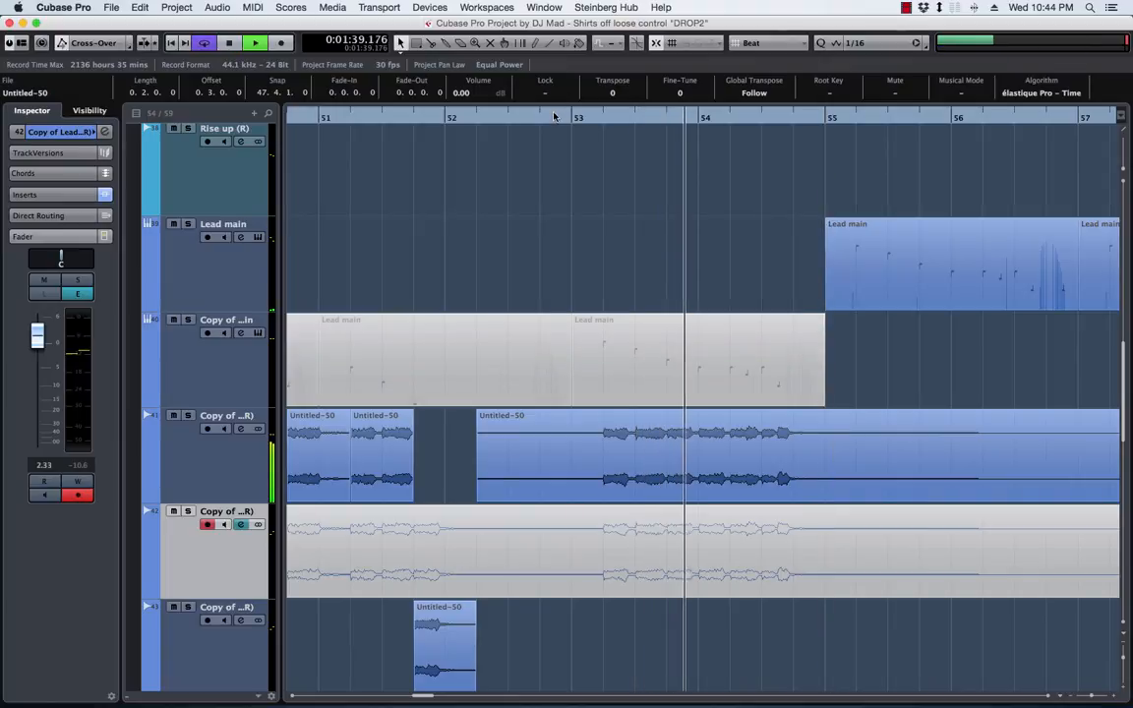
click(554, 116)
scroll(576, 313, left, 2)
scroll(576, 314, right, 2)
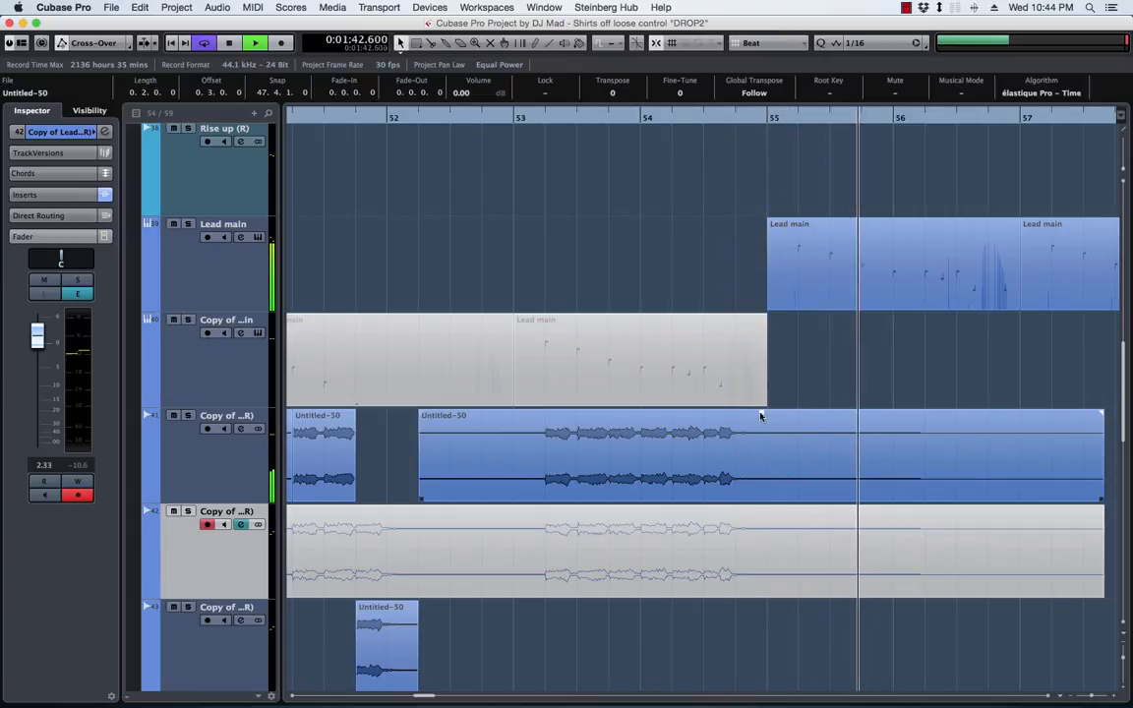
click(536, 129)
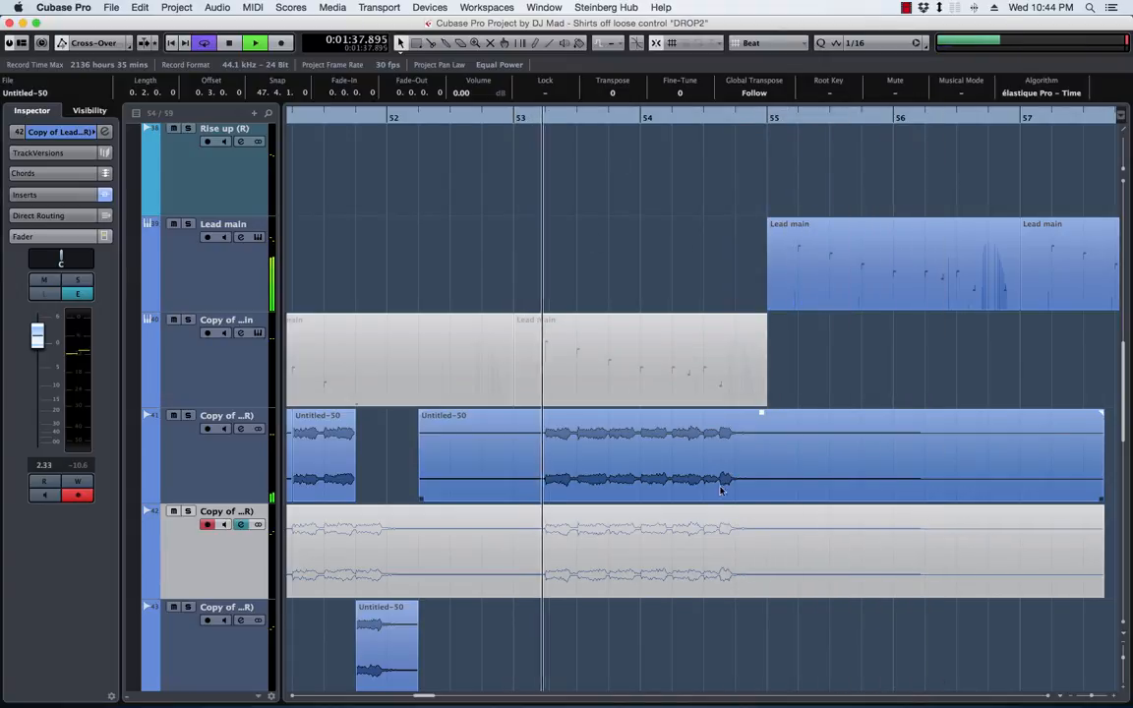
alt+click(642, 455)
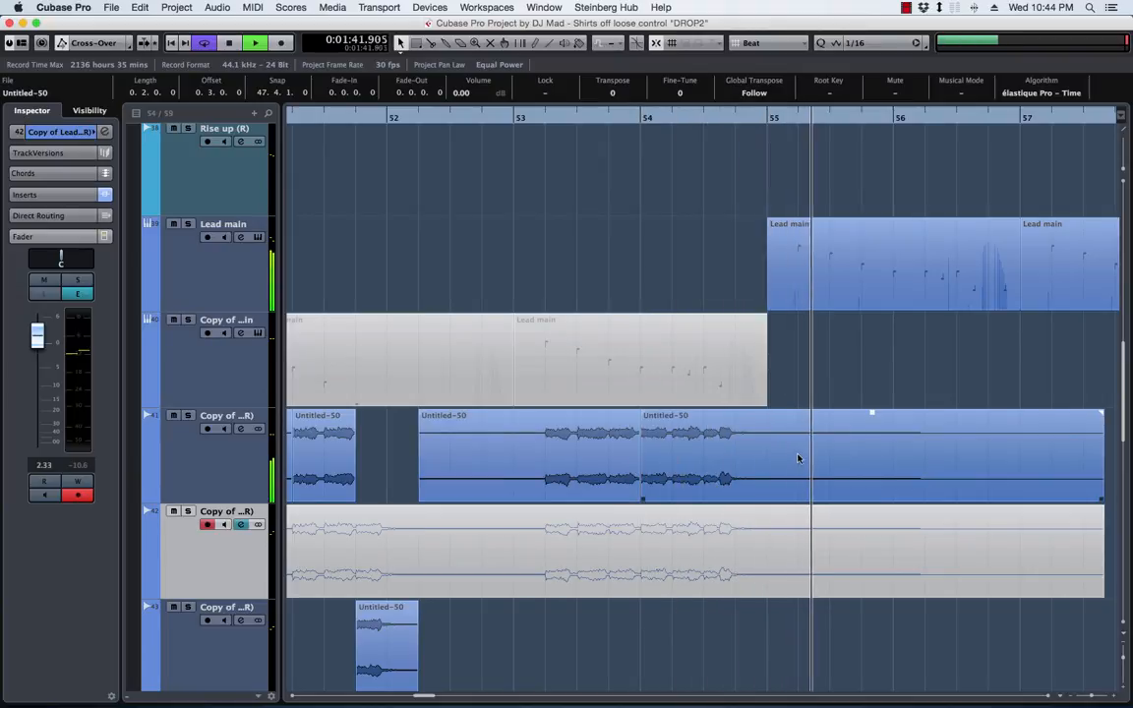
key(shift+m)
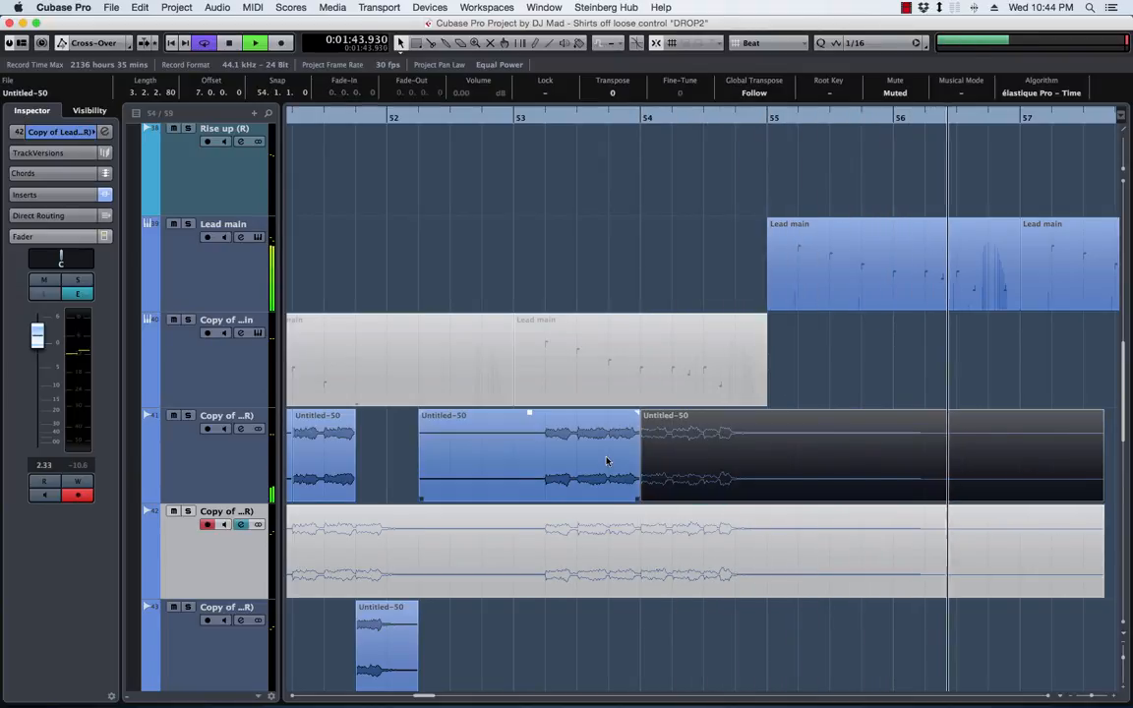
key(space)
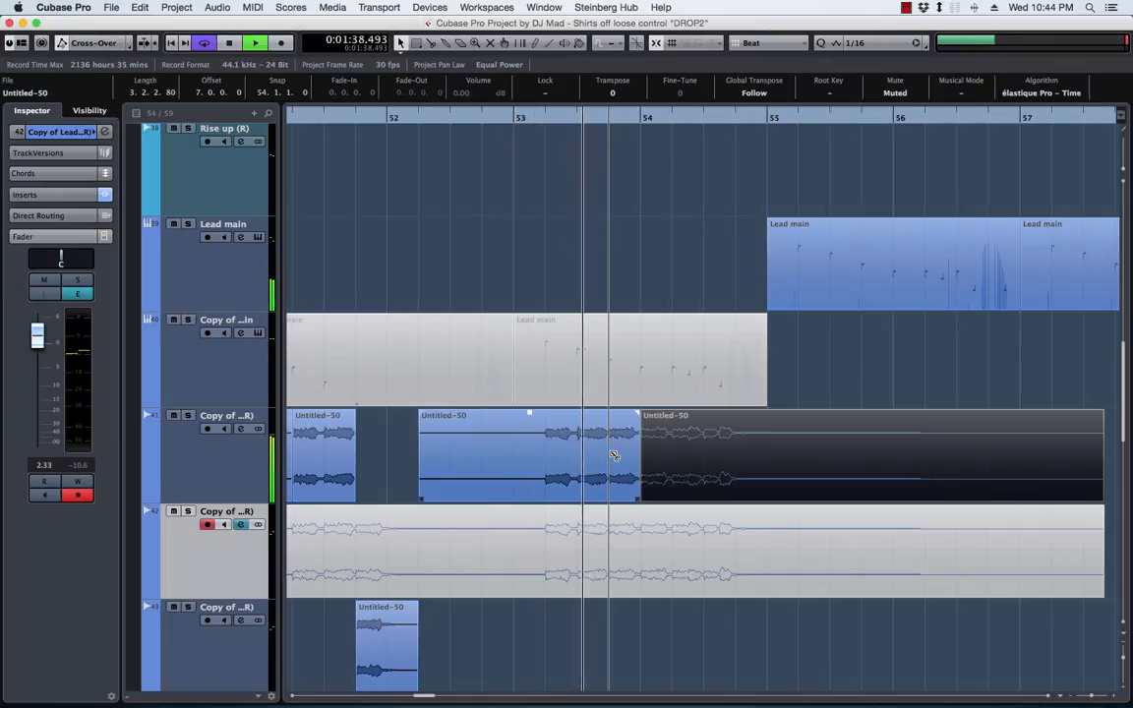
Split track 41's lead at 53.4 and move the section up to bar 54 onto track 43
alt+click(619, 462)
key(space)
drag(622, 465, 629, 615)
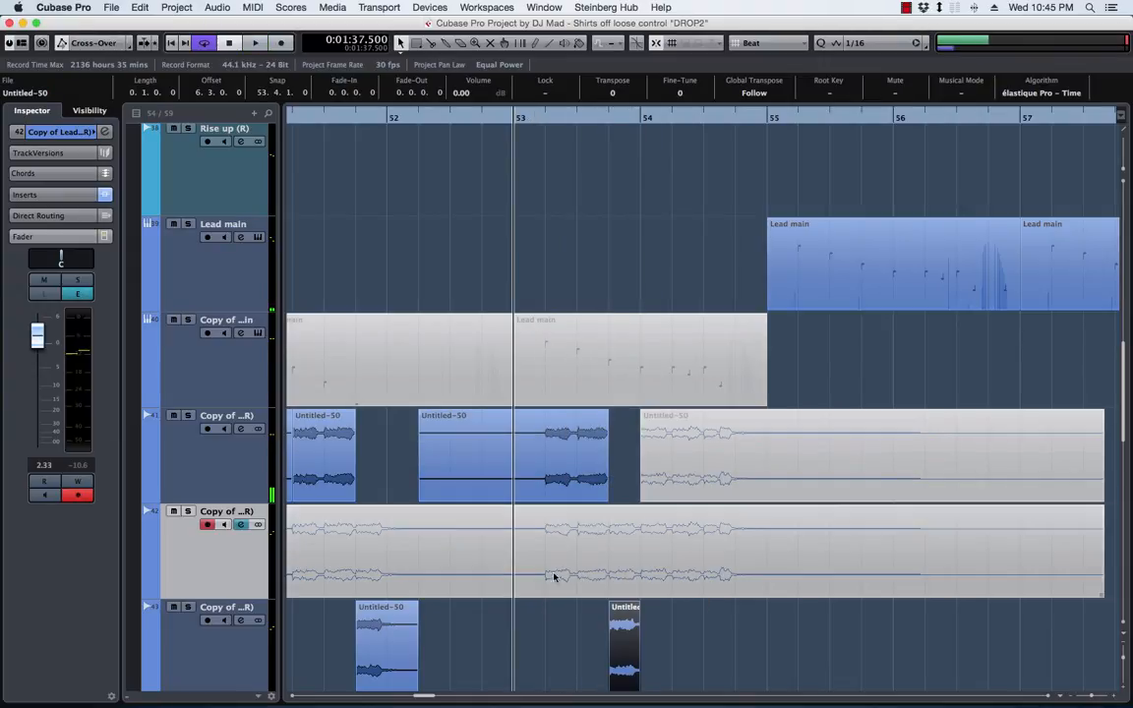
Delete track 42's muted audio after bar 53, move the 53.4 slice from track 43 onto track 42, and play it back
click(581, 570)
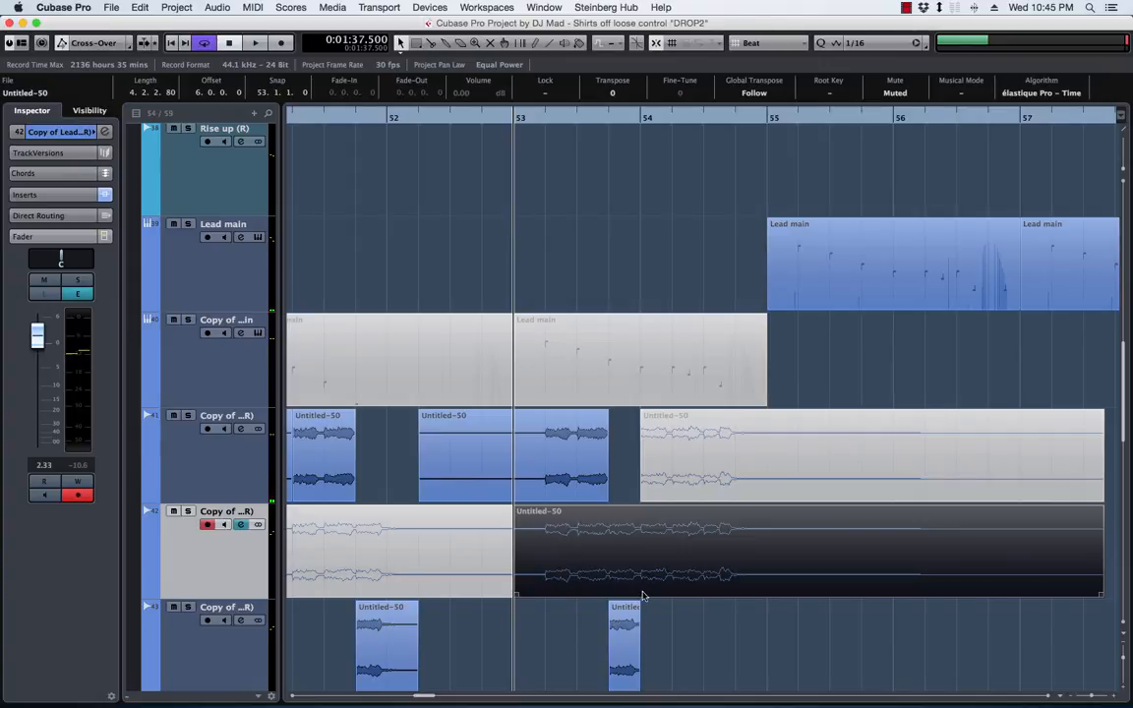
key(Delete)
drag(620, 622, 629, 563)
key(space)
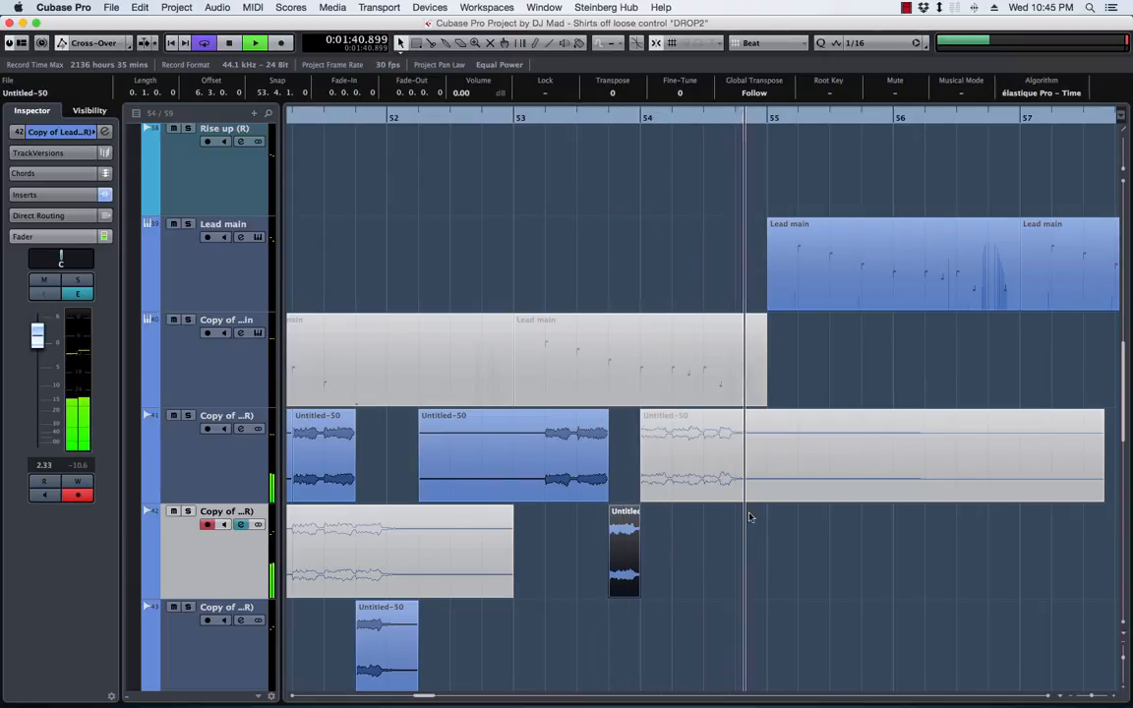
key(space)
Play the lead from bar 47 and split track 41's first event at 47.3
scroll(564, 282, left, 5)
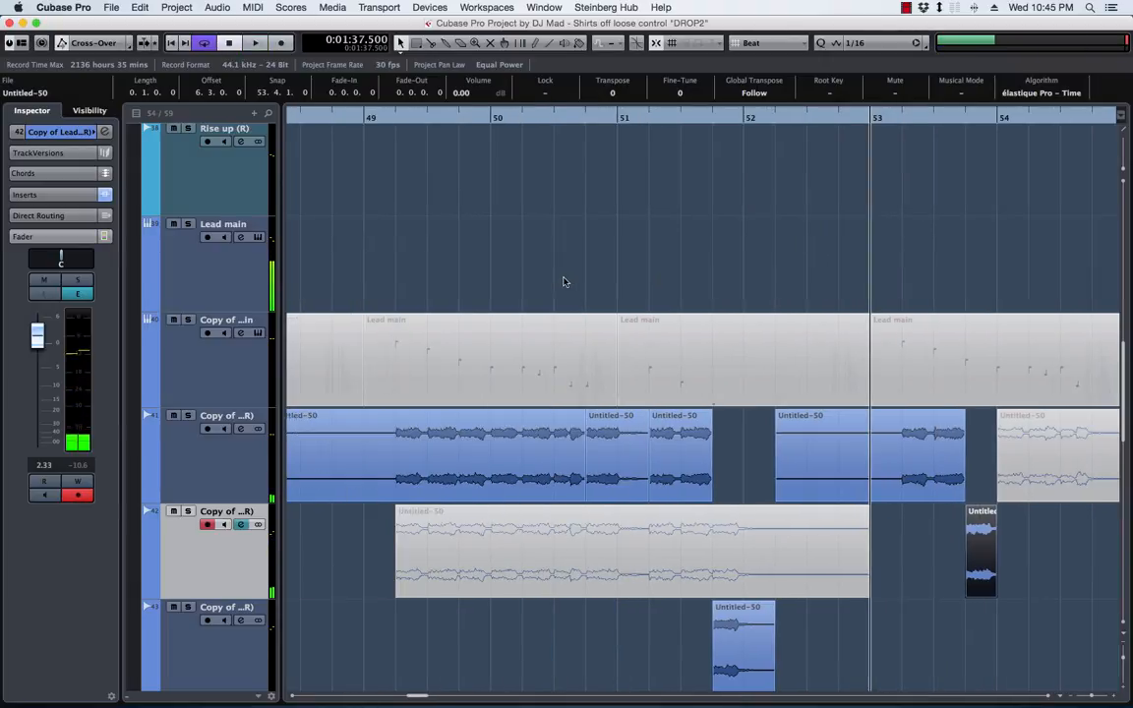
scroll(567, 288, right, 1)
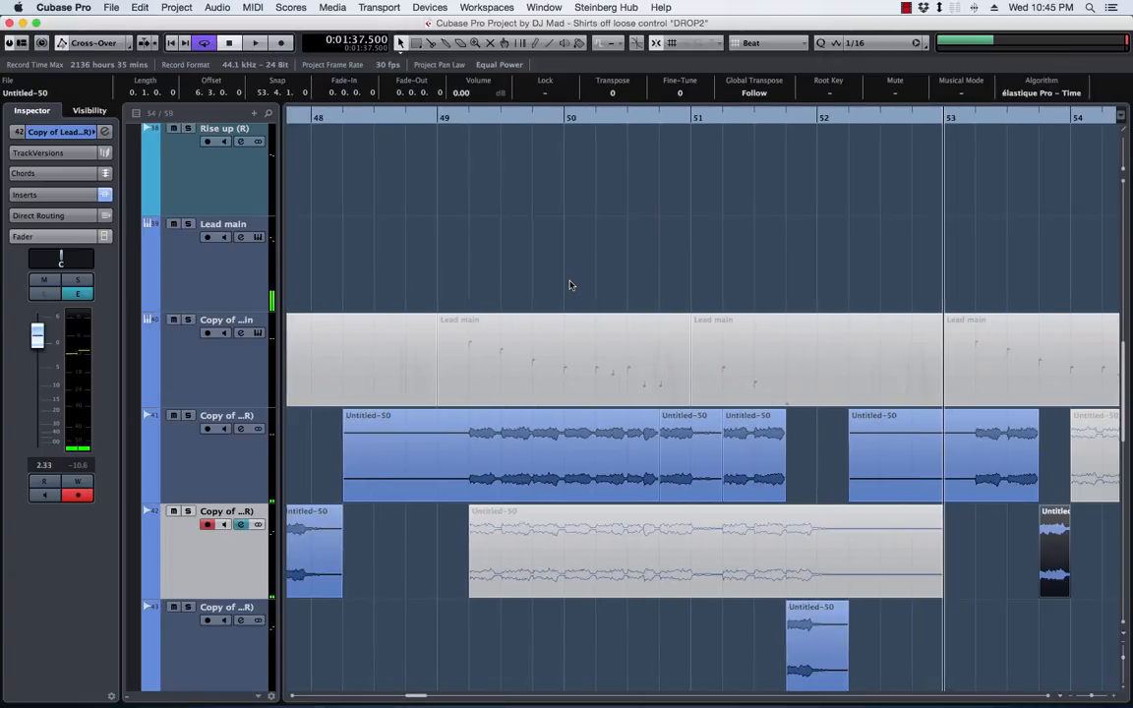
key(space)
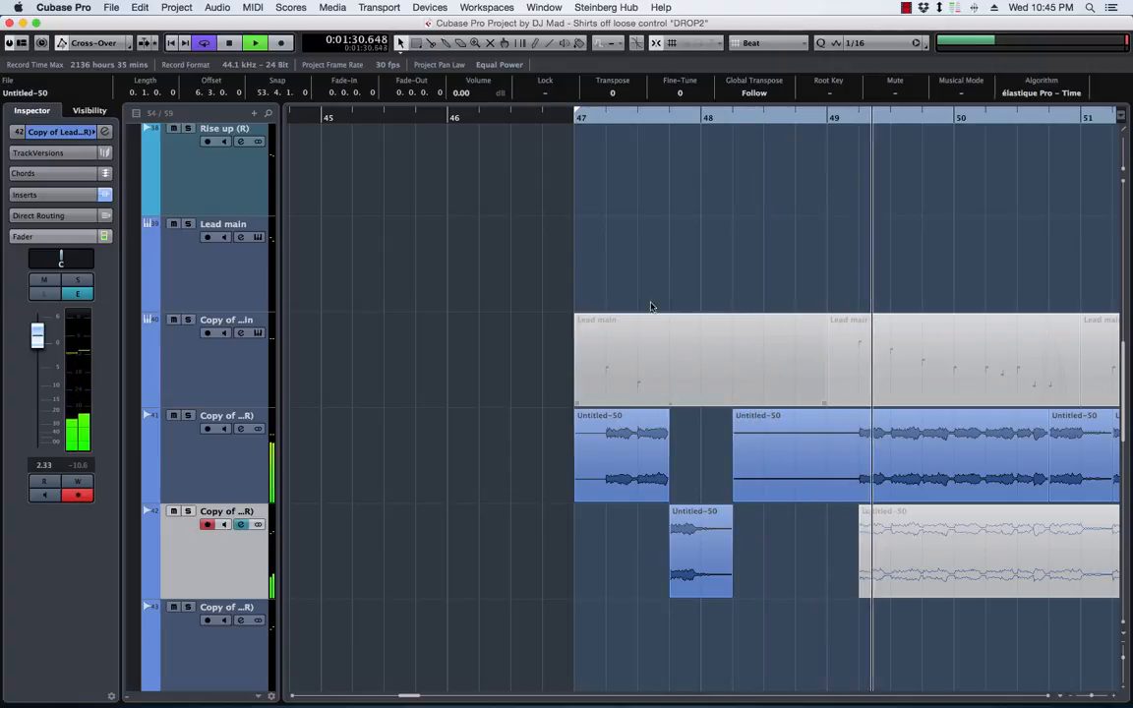
click(579, 120)
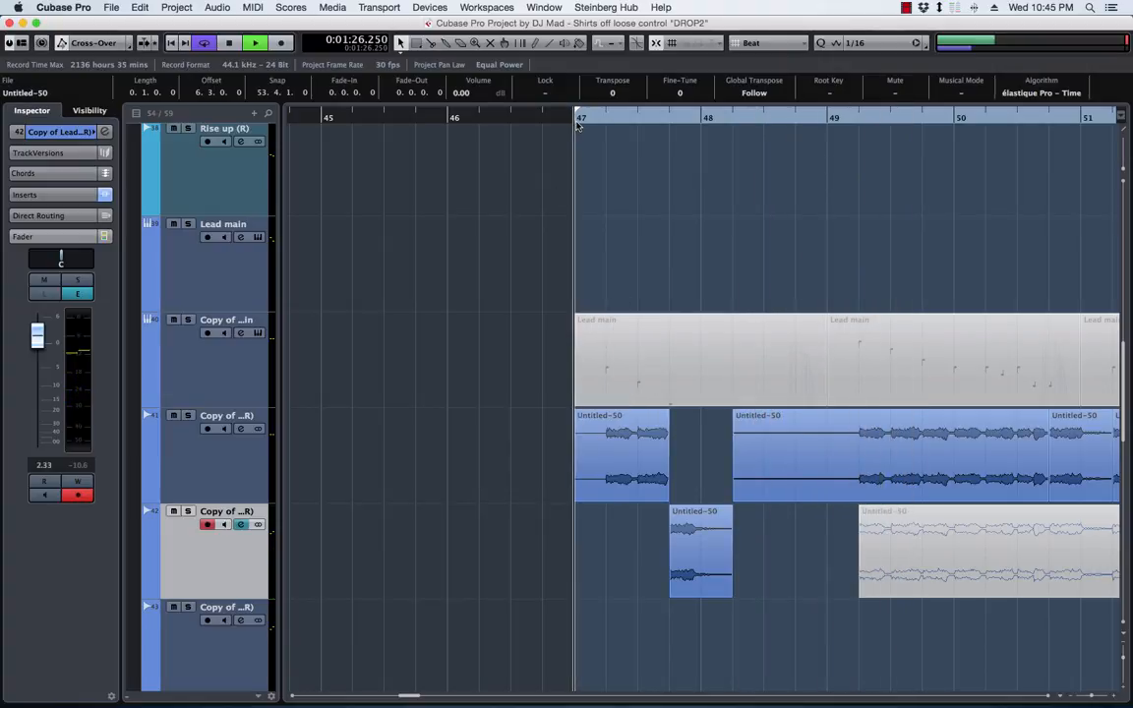
key(space)
click(637, 452)
alt+click(637, 454)
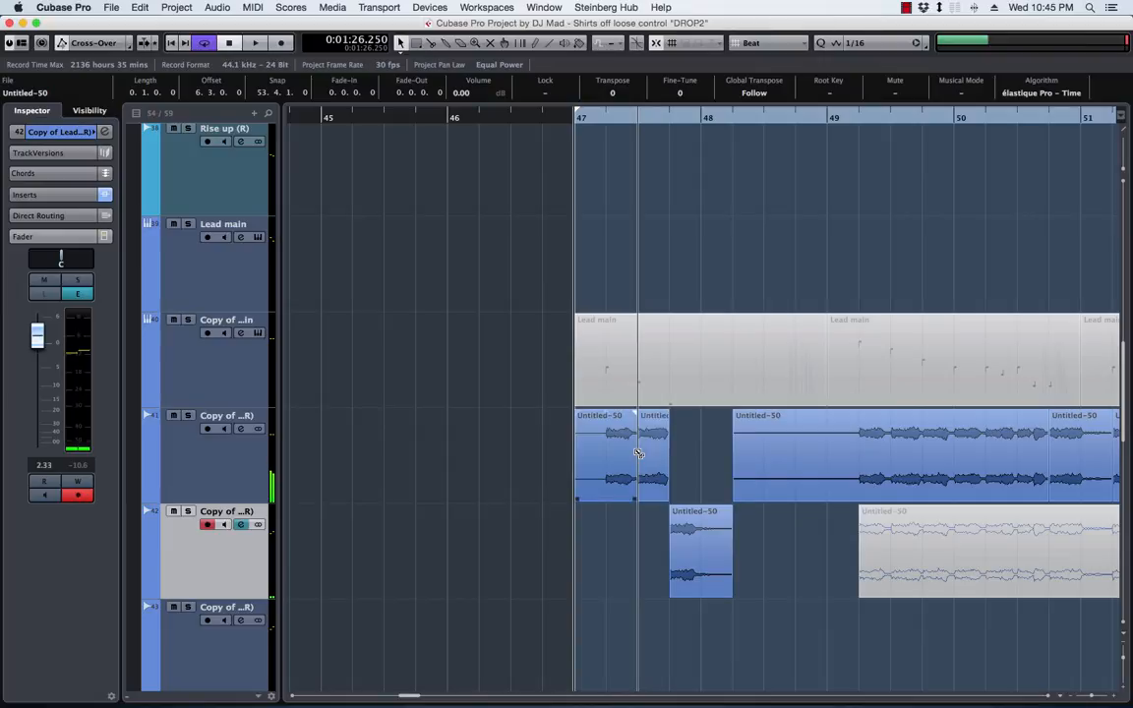
Add a stereo audio track below track 41 and copy the first lead event, from 47.1 to 47.3, onto it
scroll(651, 517, right, 2)
scroll(650, 517, left, 1)
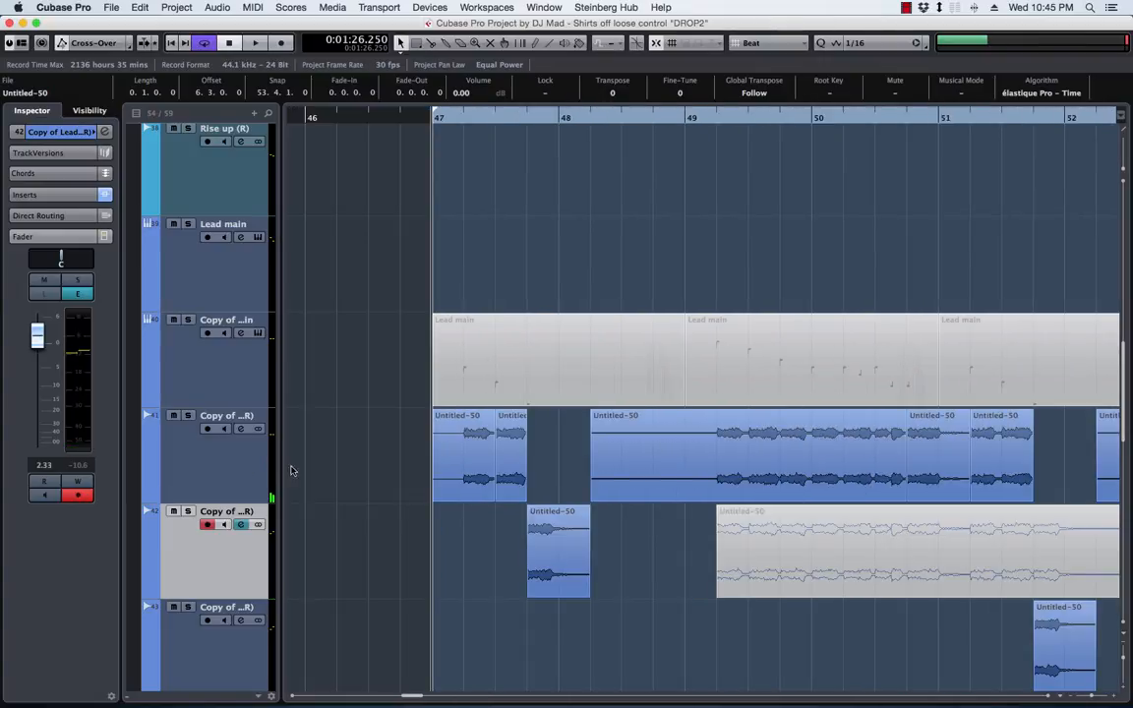
scroll(526, 481, up, 10)
scroll(526, 481, down, 10)
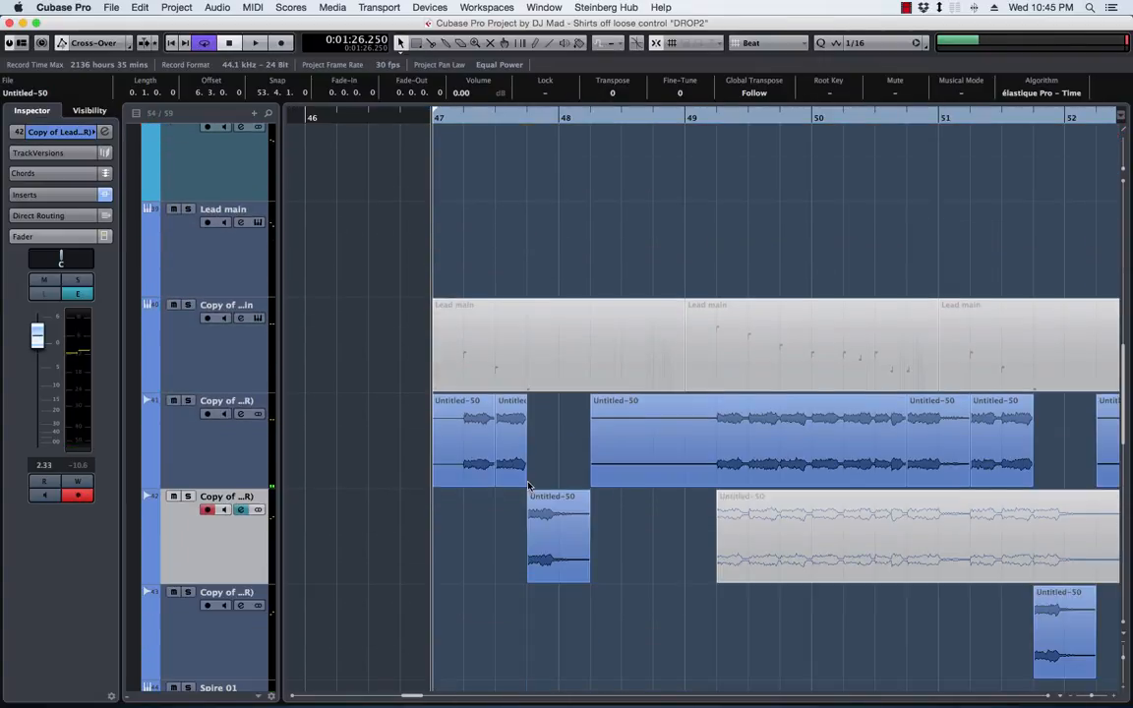
right_click(218, 470)
mouse_move(393, 471)
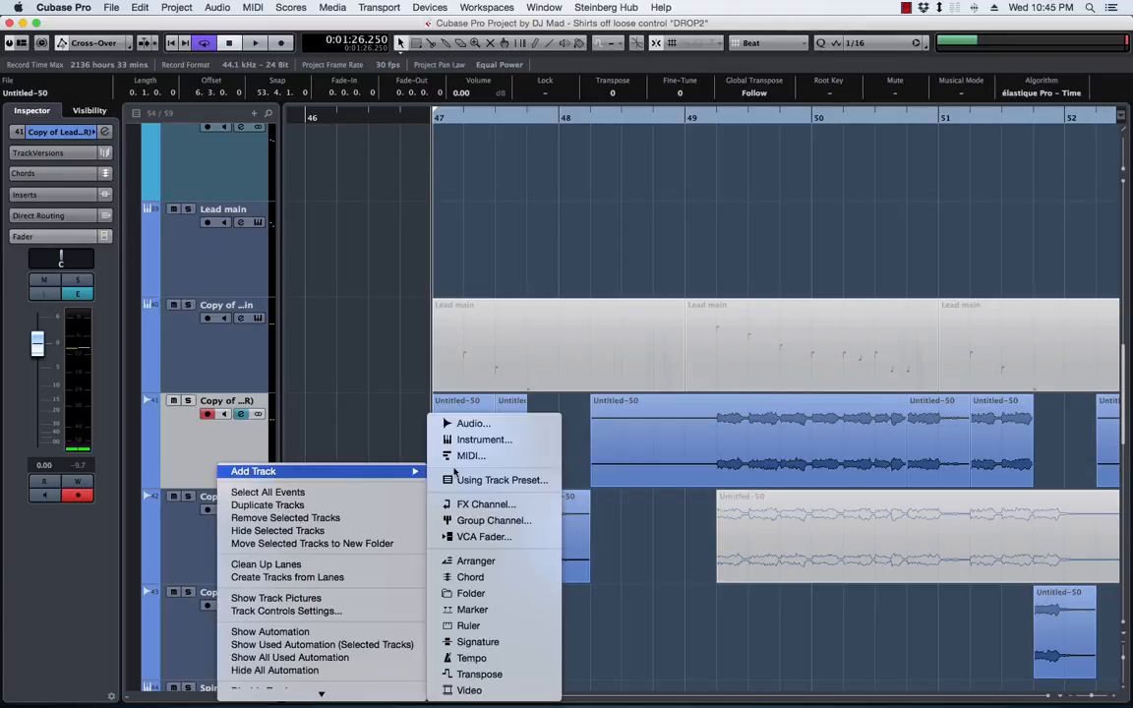
click(525, 424)
click(473, 215)
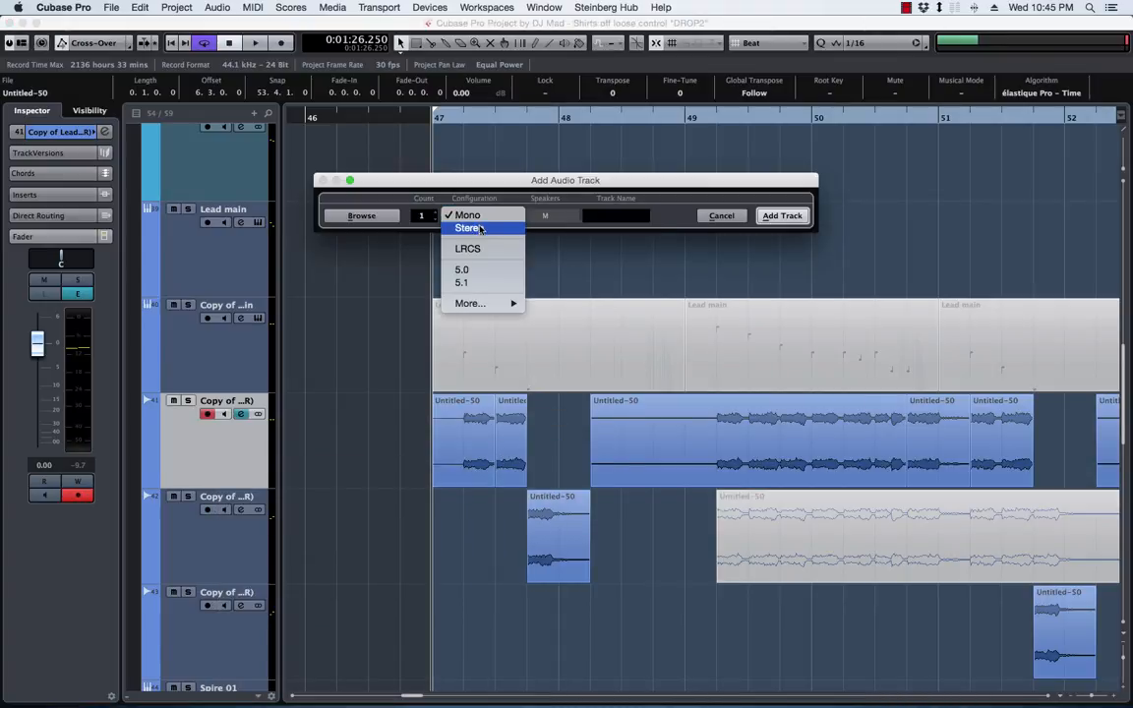
click(481, 233)
click(782, 216)
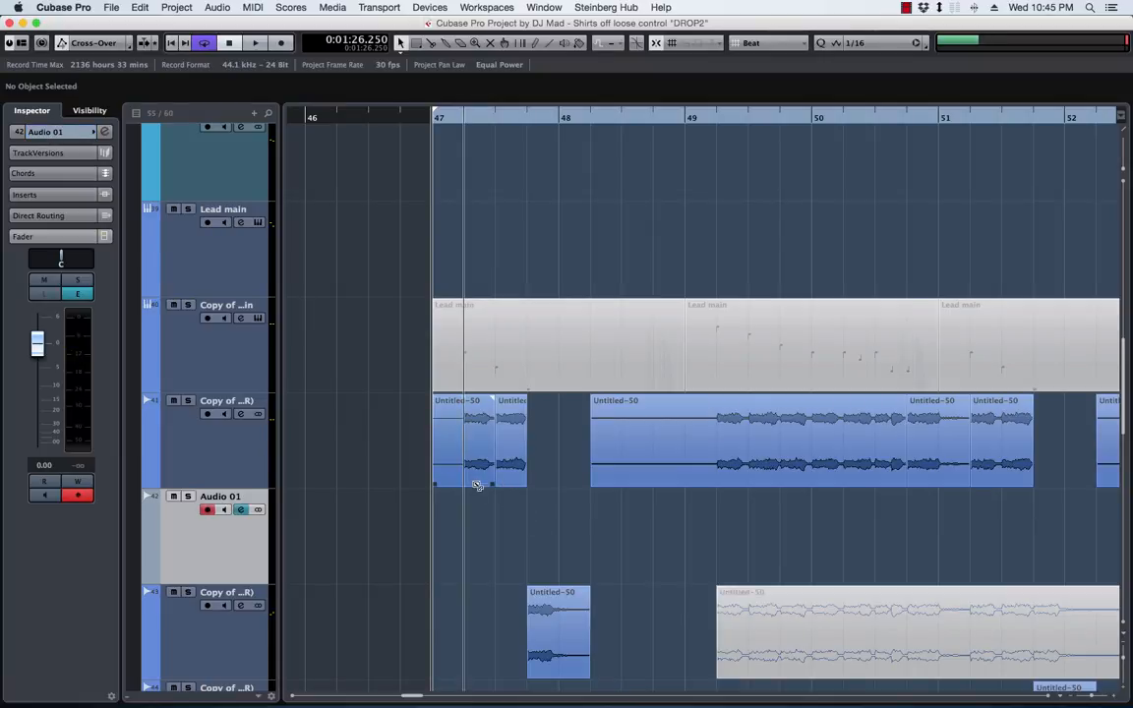
drag(471, 479, 473, 536)
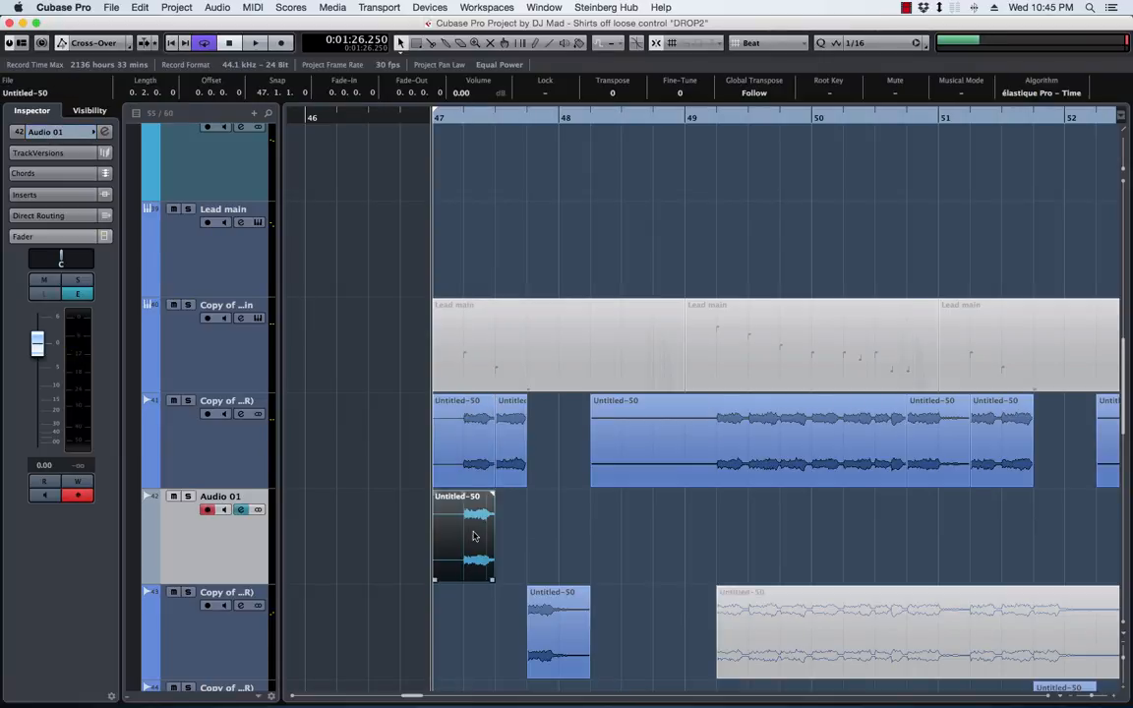
Colour the new audio track 42 blue and rename it ghost
click(151, 502)
click(330, 511)
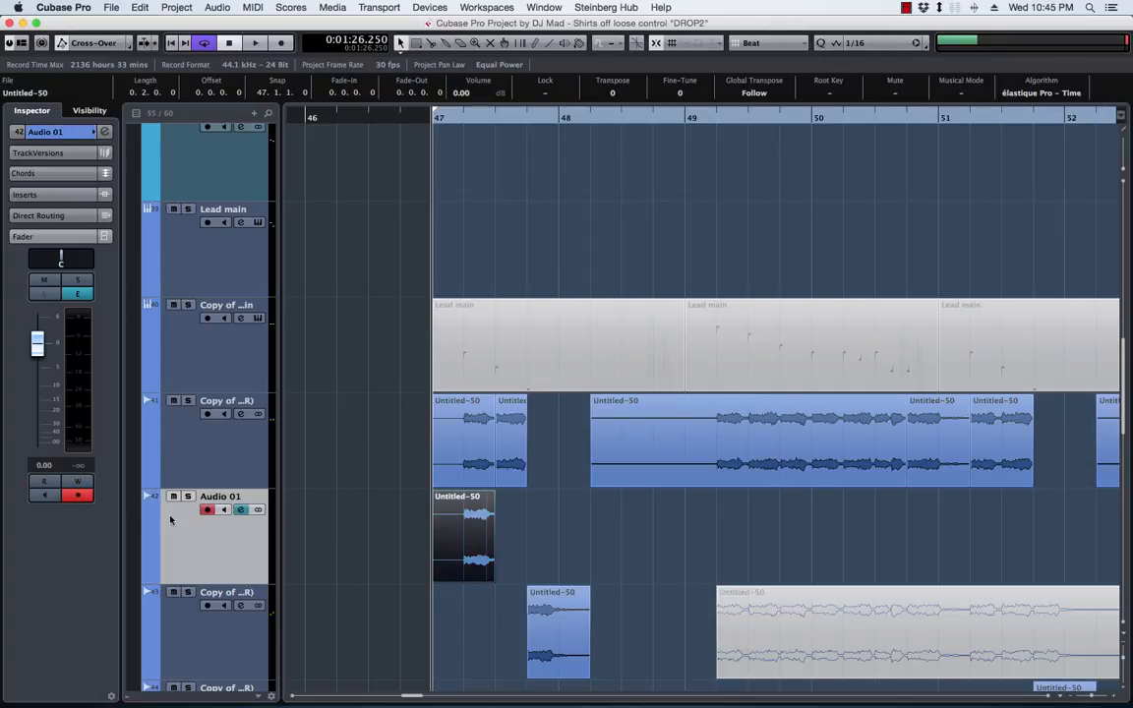
double_click(220, 497)
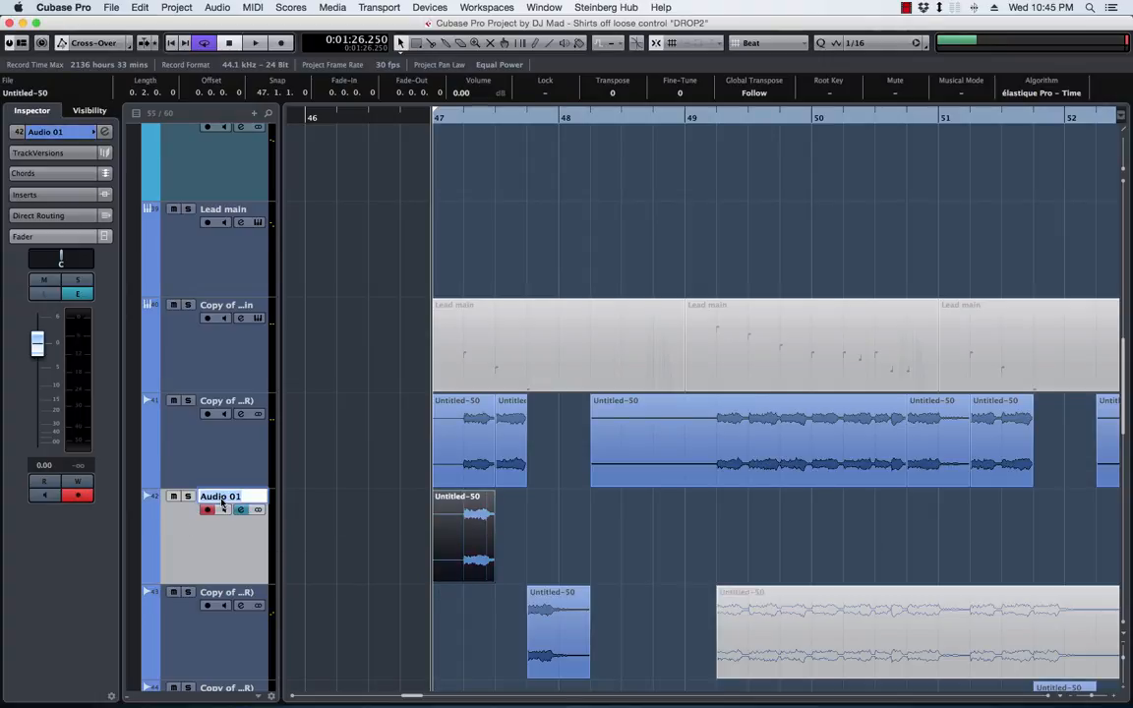
text(ghost)
key(Return)
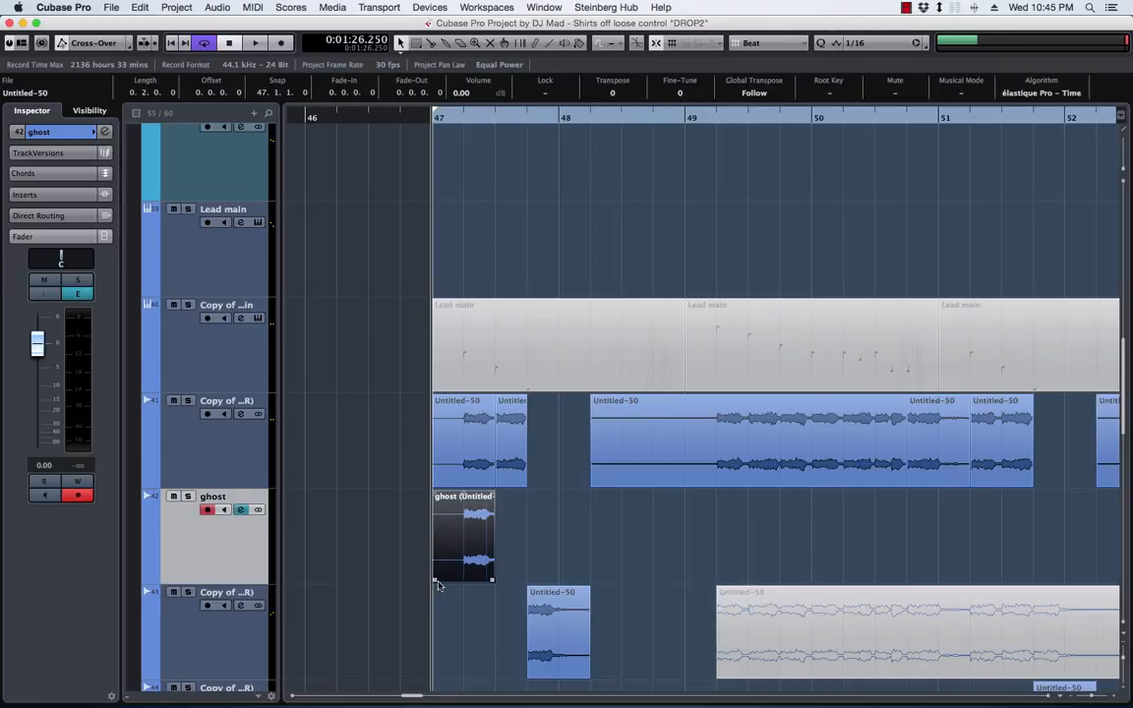
Bounce the ghost event with its start trimmed to 47.2 and a short fade-out, replacing the original event
drag(435, 580, 464, 580)
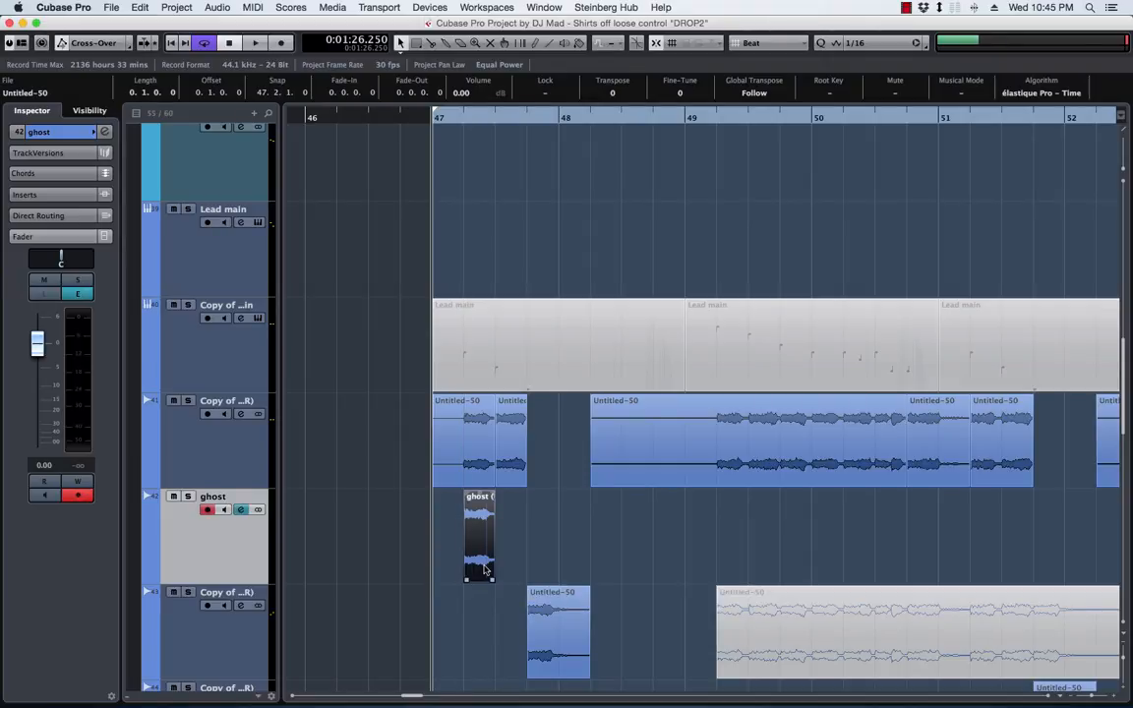
drag(493, 493, 483, 495)
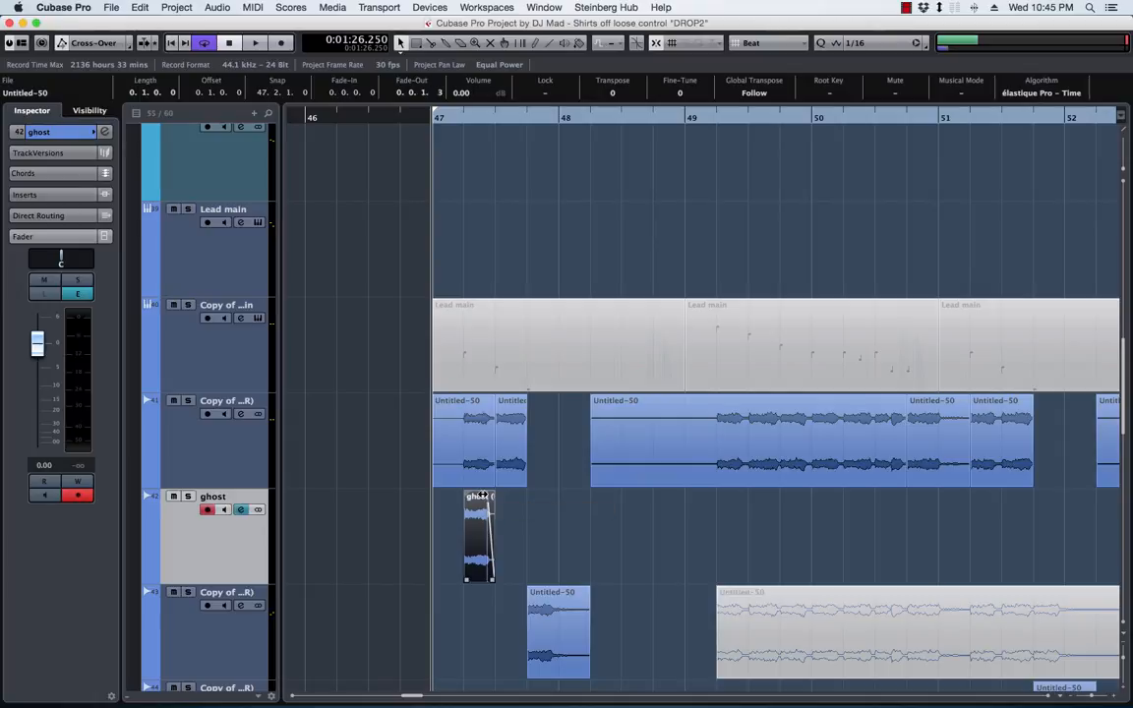
key(b)
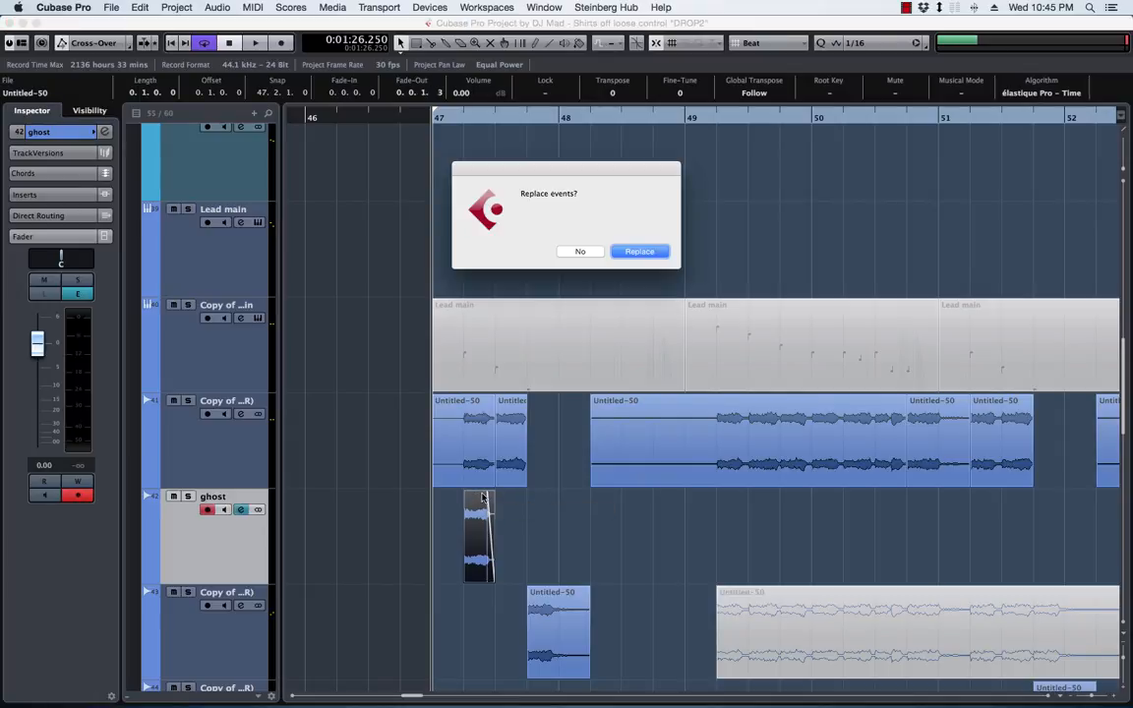
key(Return)
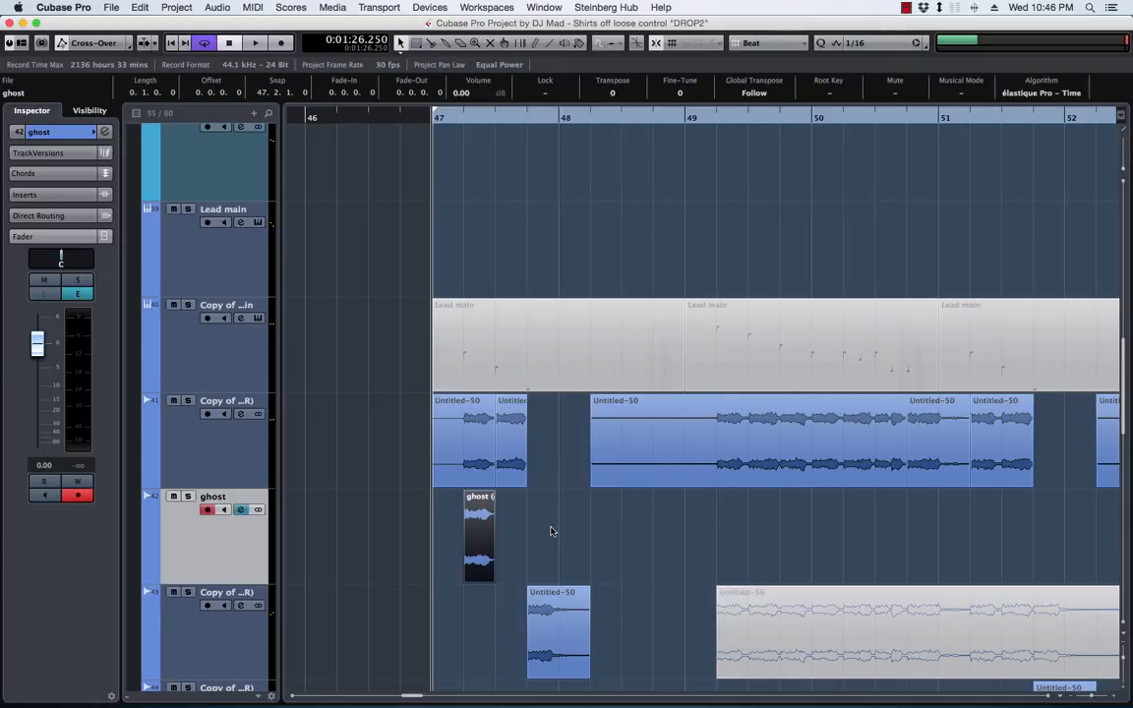
click(906, 6)
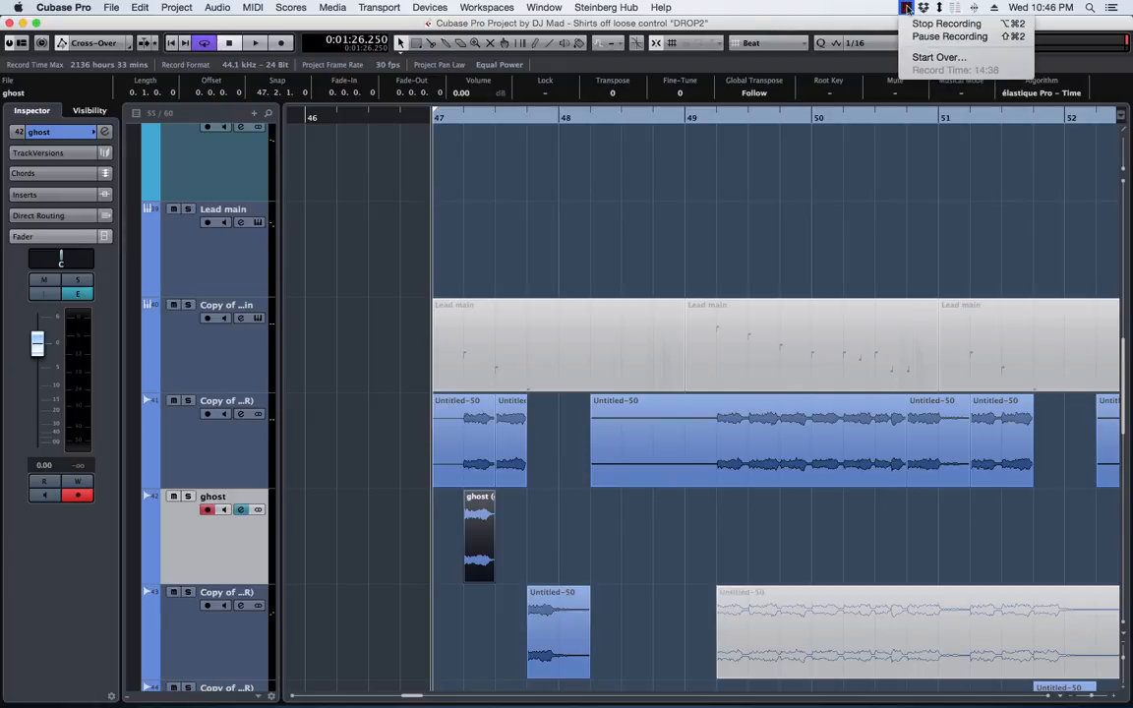
click(907, 8)
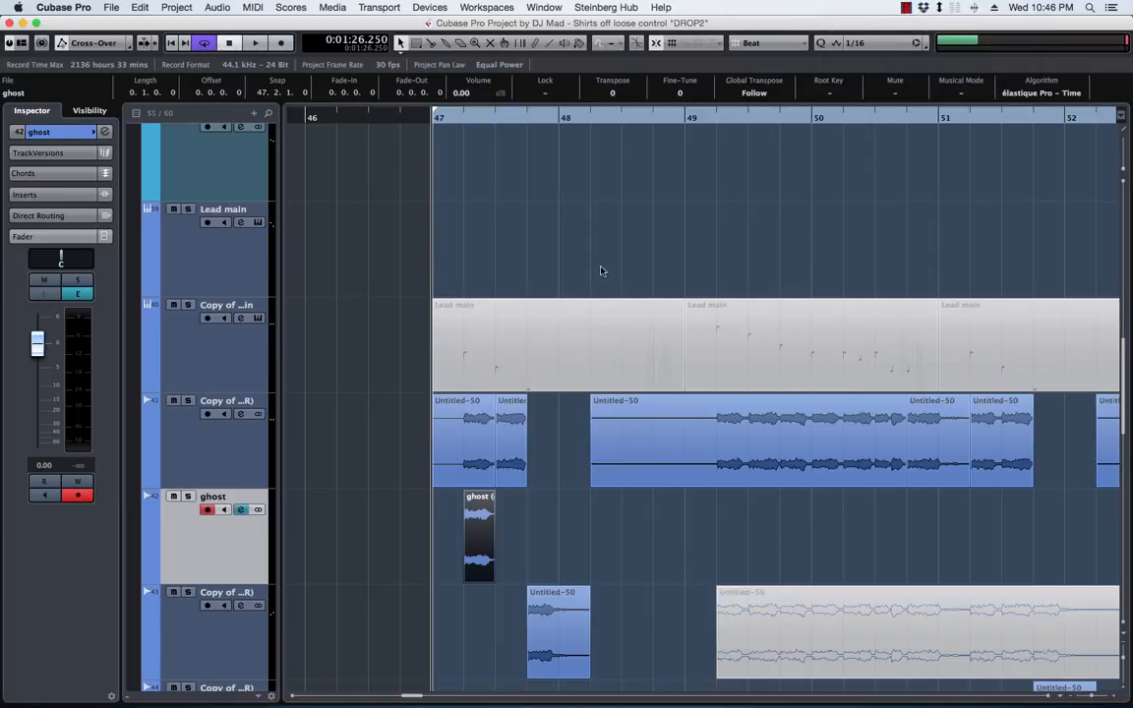
Open Steinberg's REVelation reverb as an offline plug-in process for the bounced ghost event
right_click(478, 506)
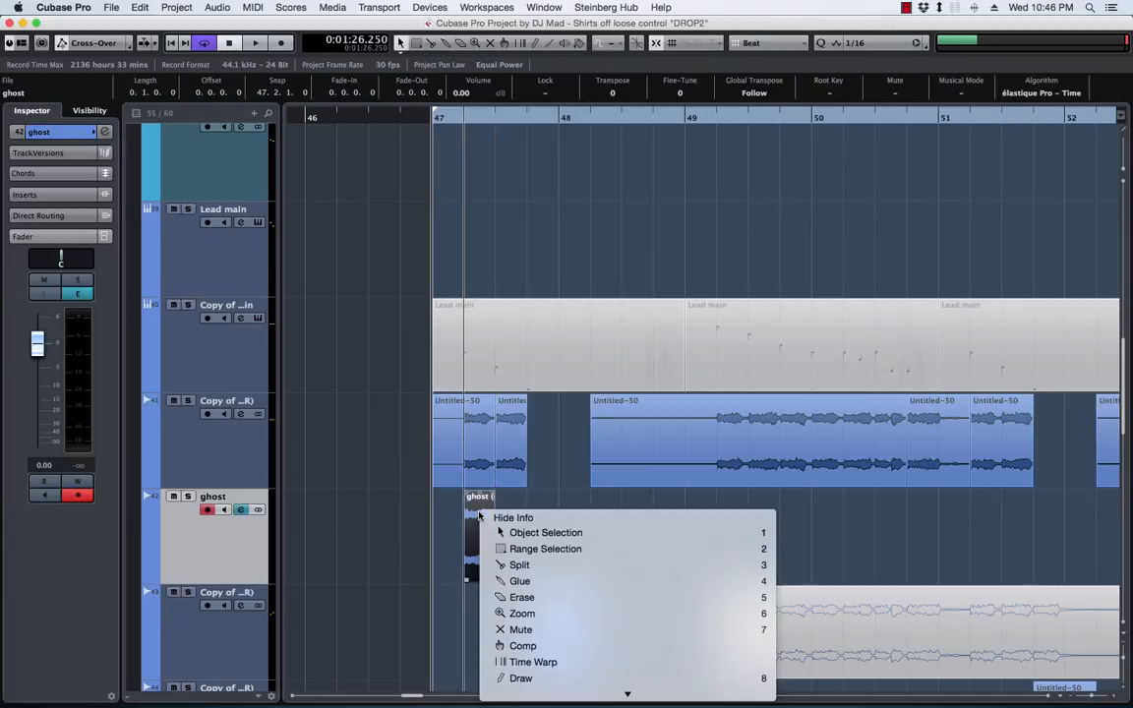
scroll(556, 552, down, 4)
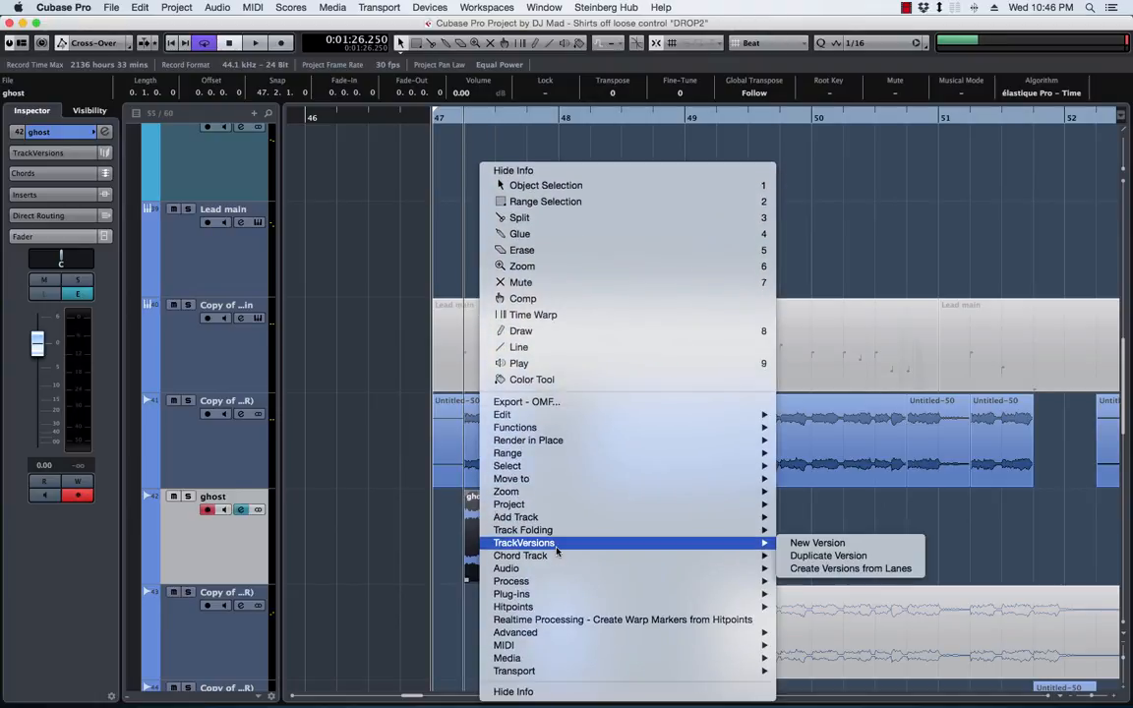
mouse_move(580, 585)
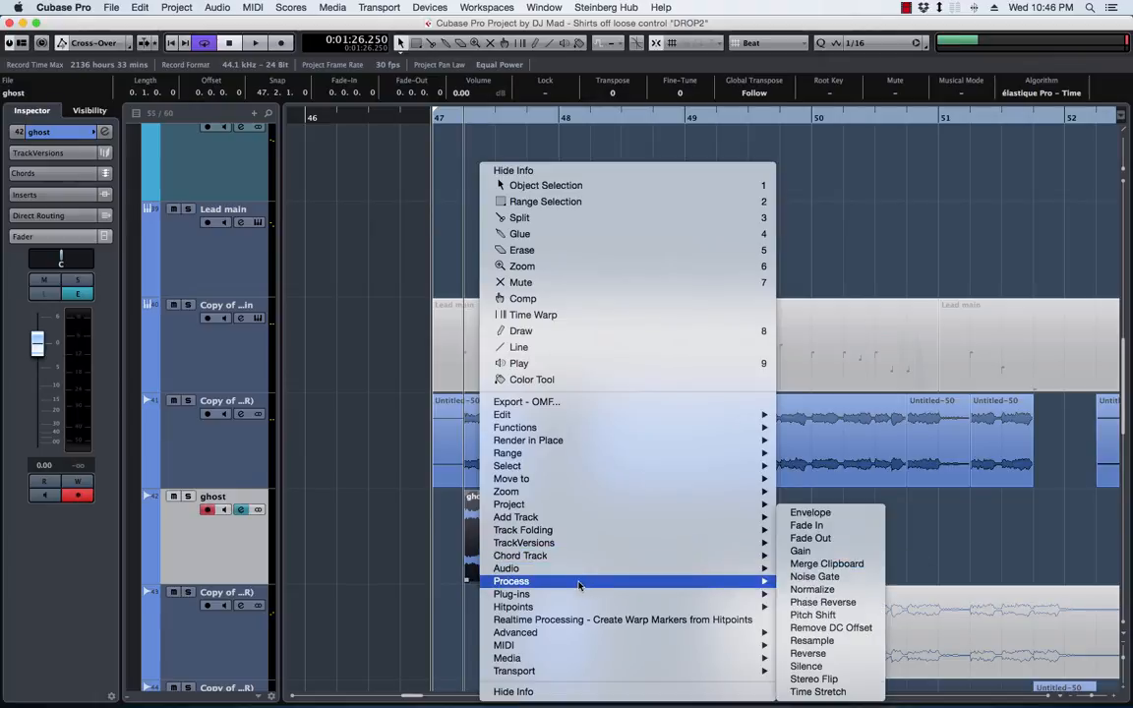
mouse_move(539, 596)
mouse_move(824, 605)
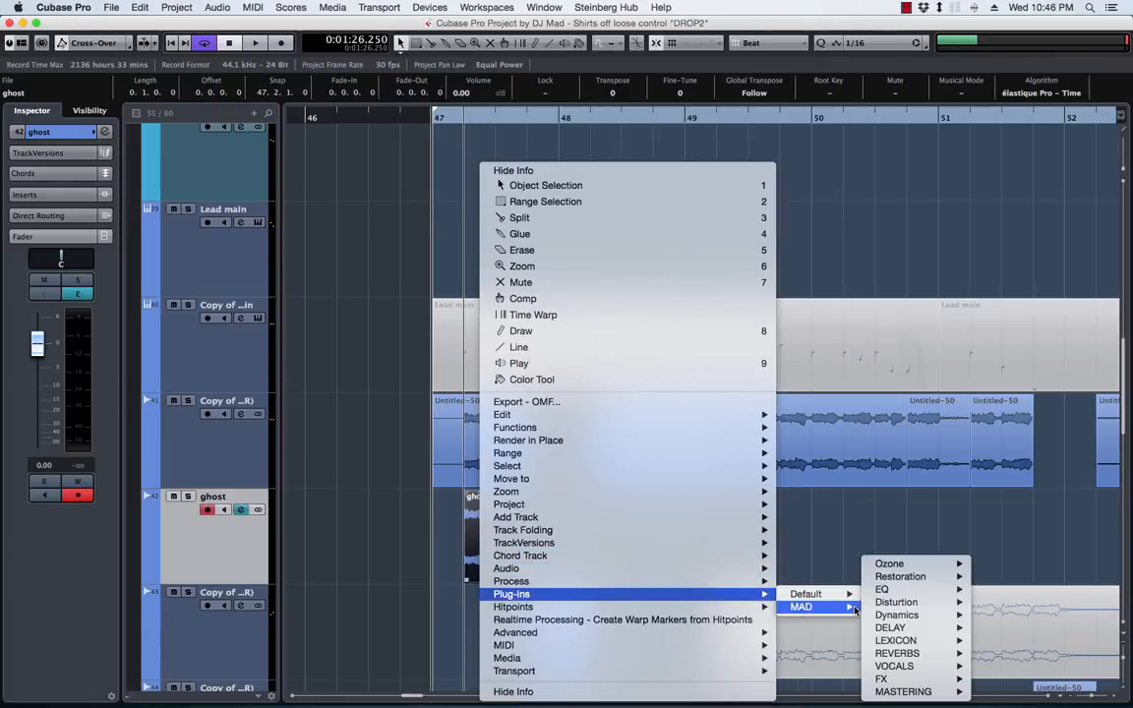
mouse_move(918, 632)
mouse_move(910, 656)
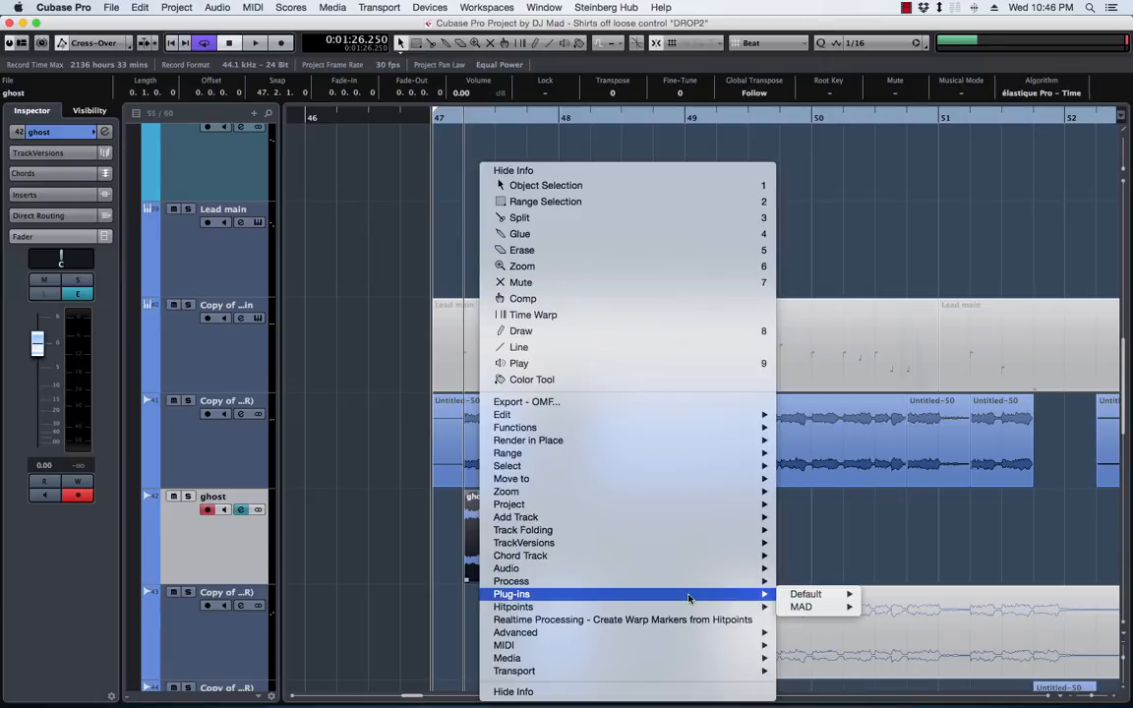
mouse_move(944, 589)
scroll(944, 589, down, 5)
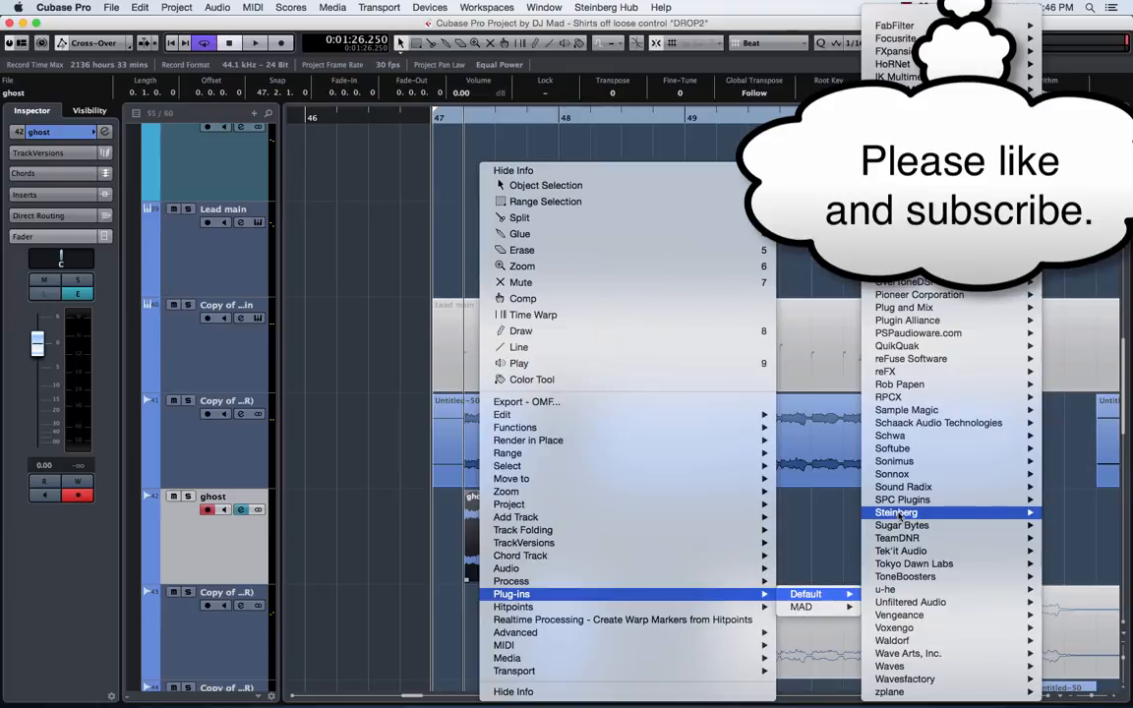
mouse_move(896, 512)
mouse_move(764, 615)
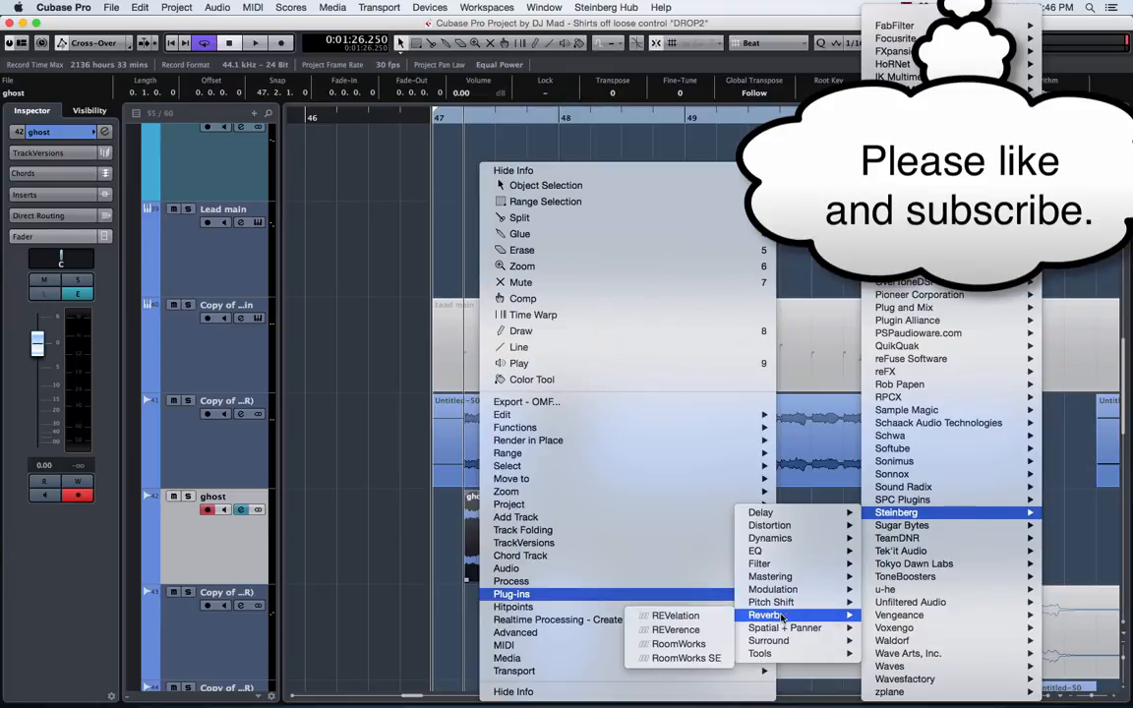
click(676, 615)
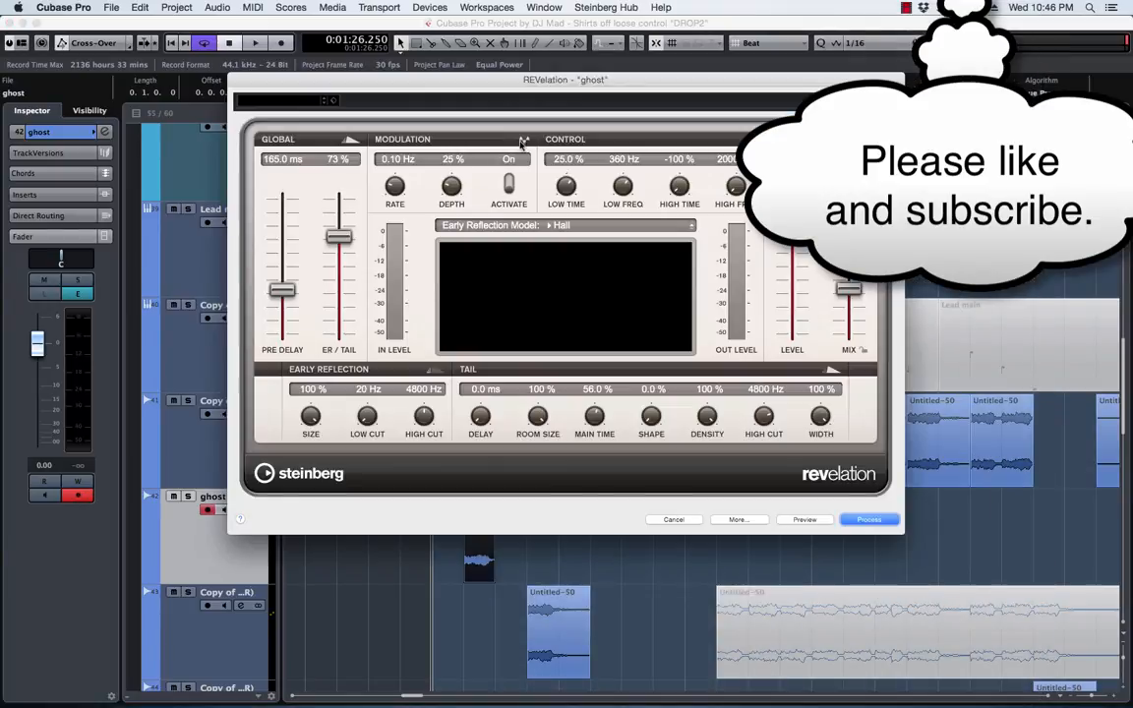
Preview the reverb and process the ghost event with the wet mix at 100% and the dry mix at 0%
click(754, 521)
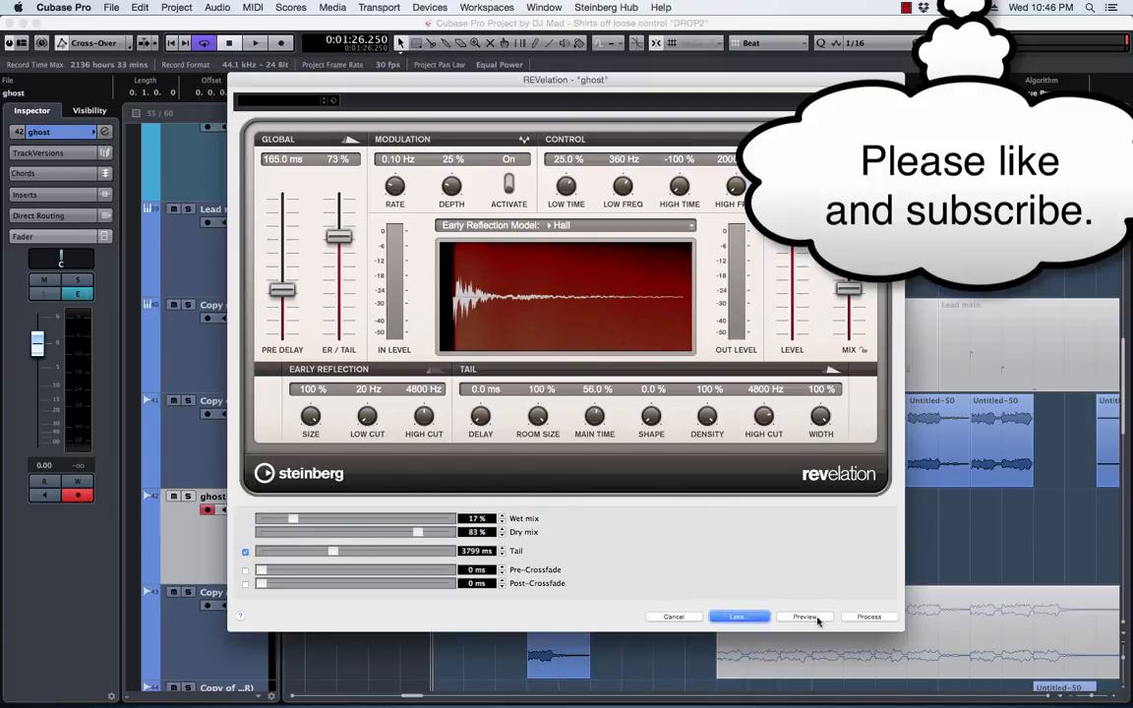
click(805, 616)
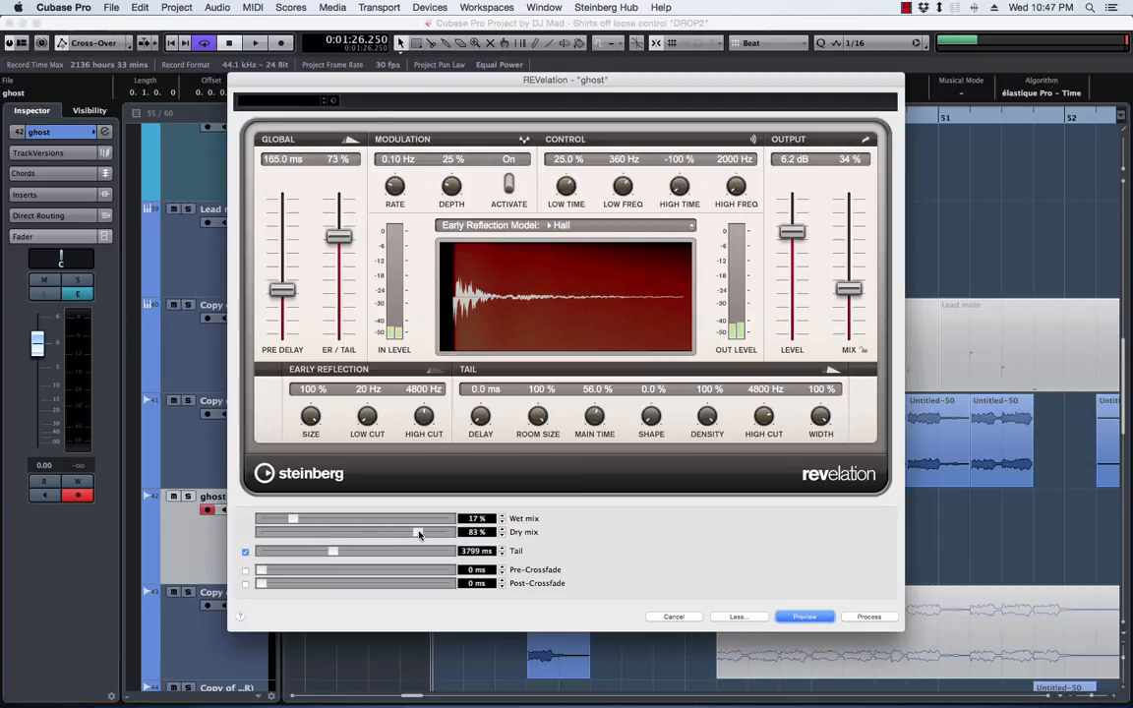
drag(418, 534, 170, 522)
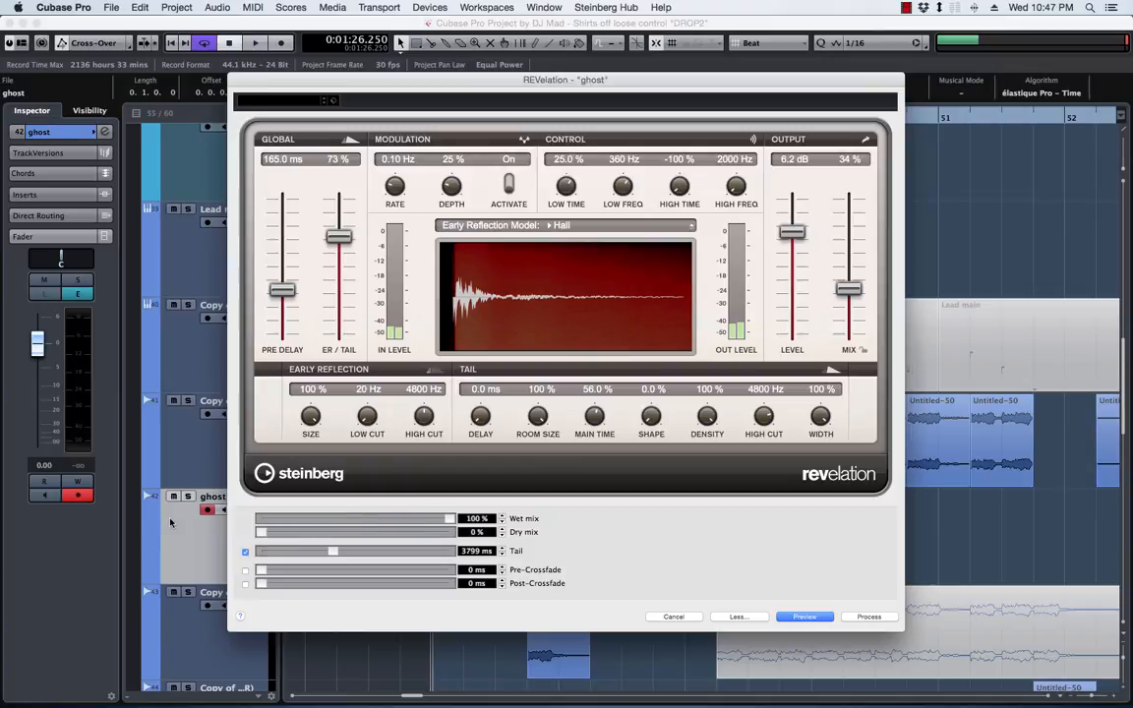
click(806, 617)
click(809, 618)
click(875, 617)
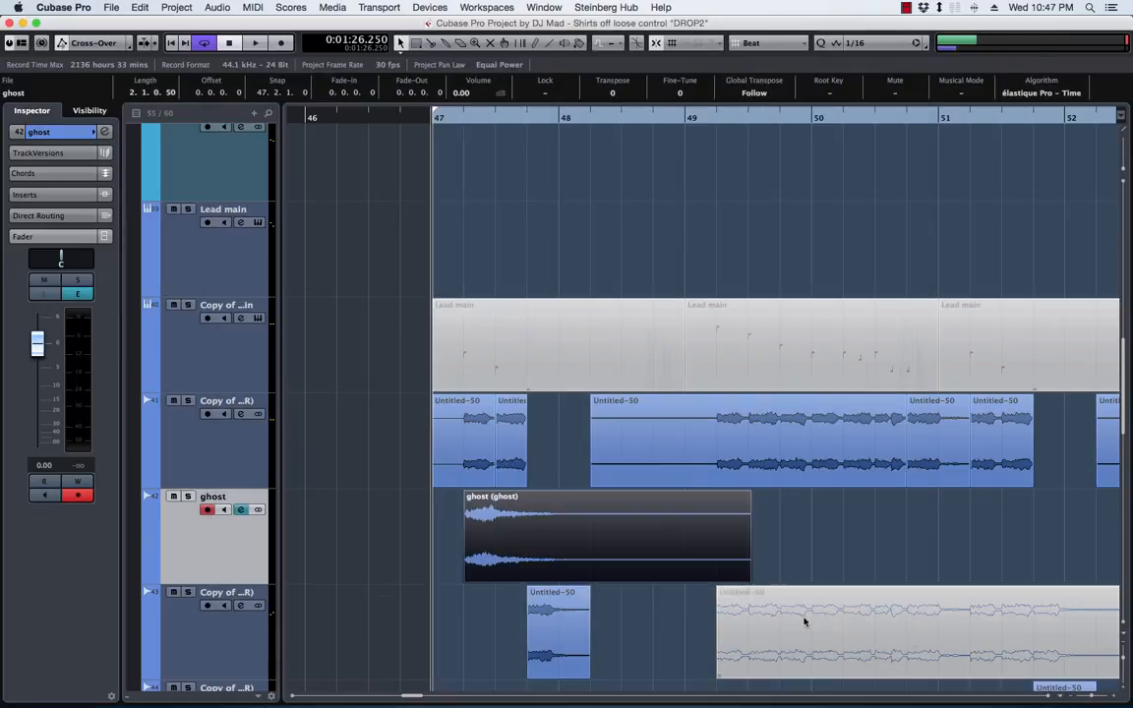
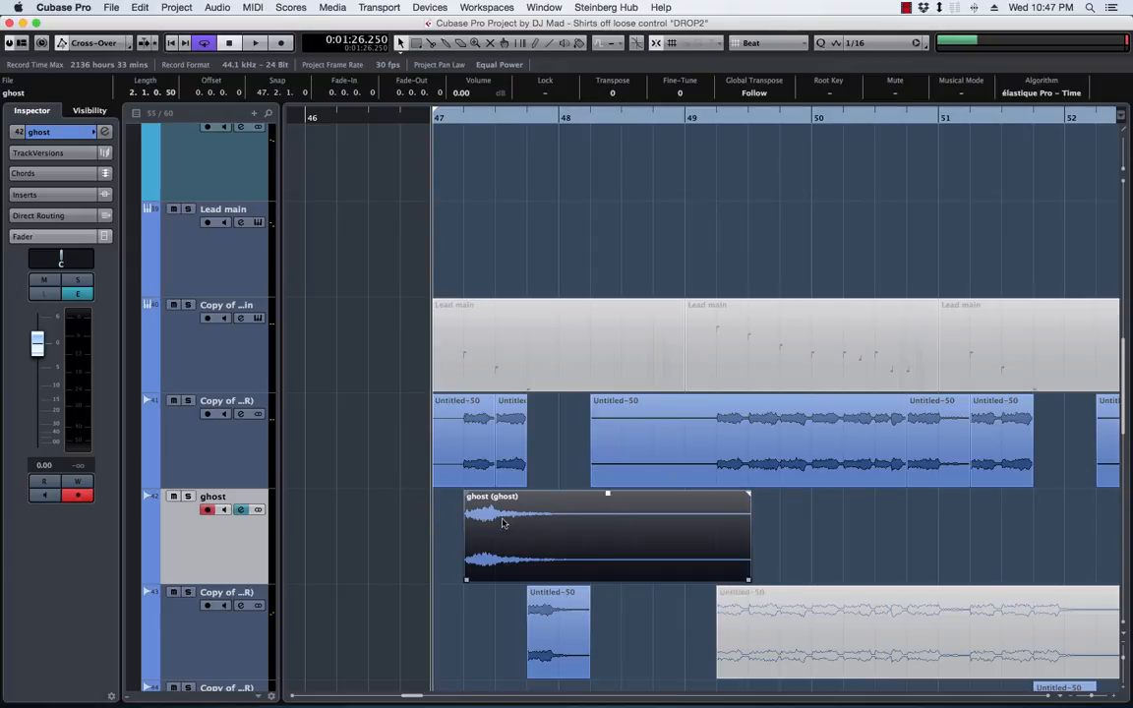
Reverse the reverb-processed ghost event and position it to start at bar 47
click(735, 442)
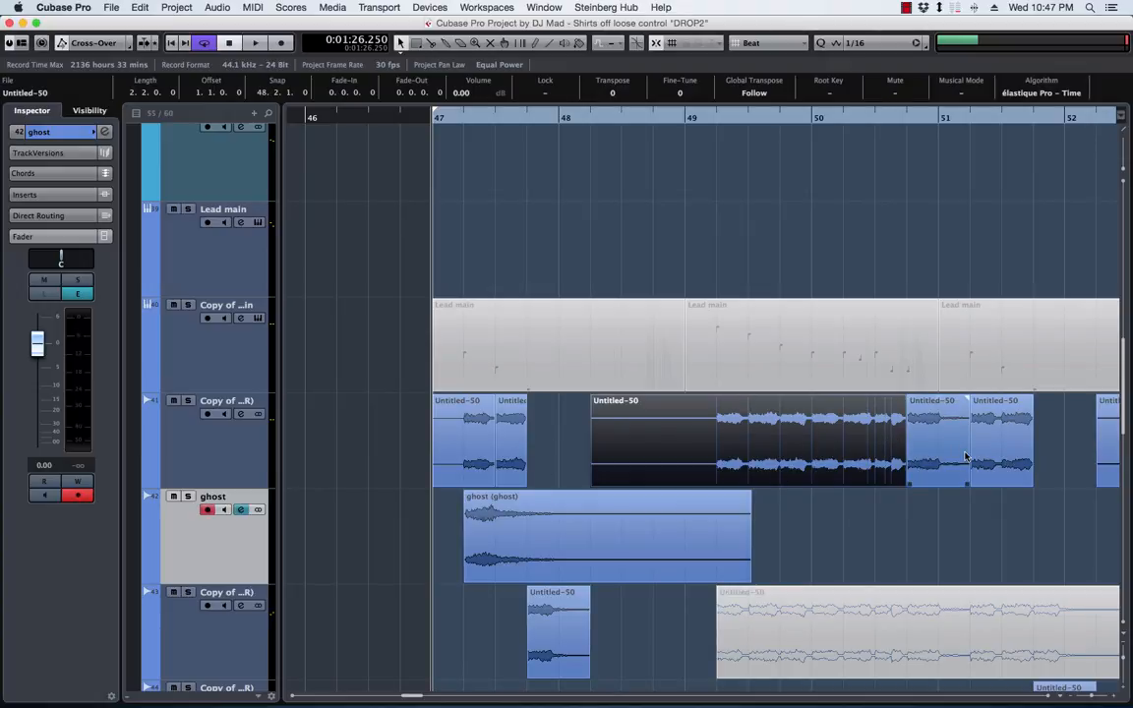
click(570, 556)
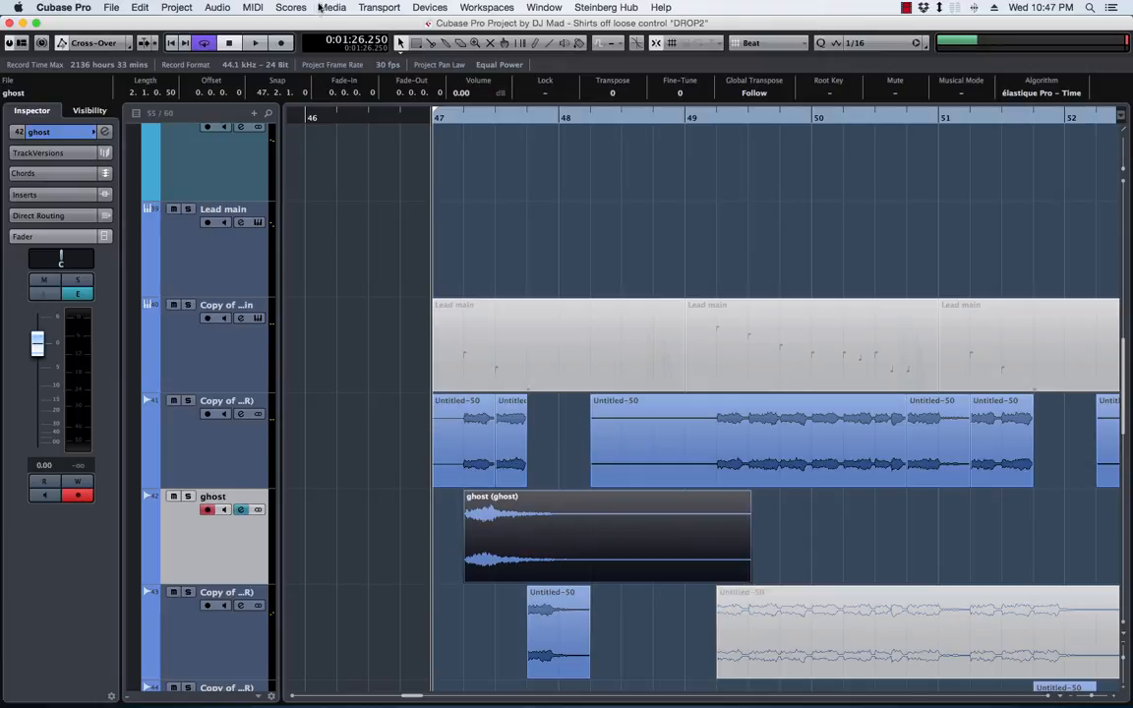
click(215, 8)
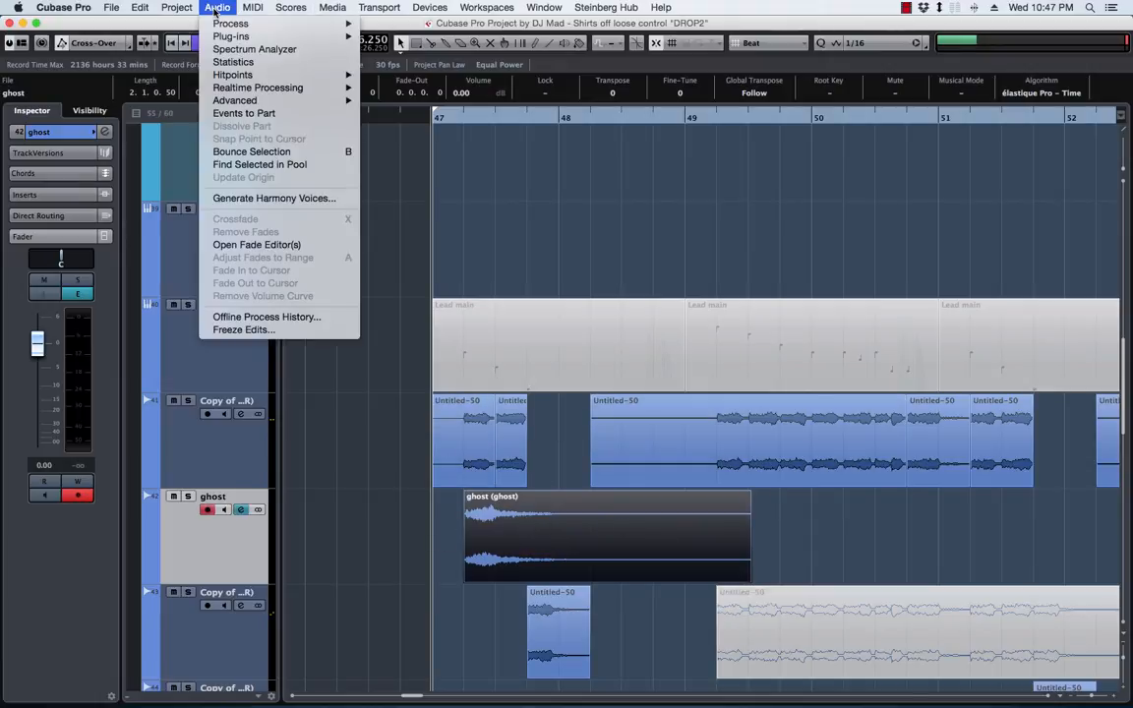
mouse_move(229, 22)
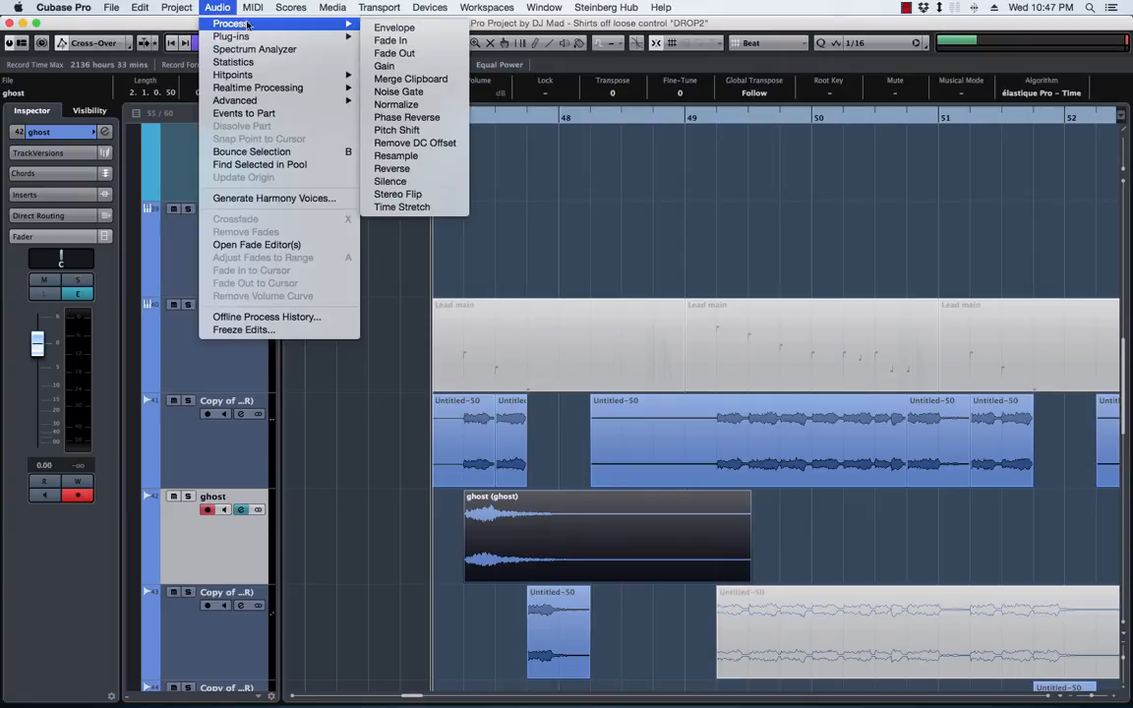
click(416, 169)
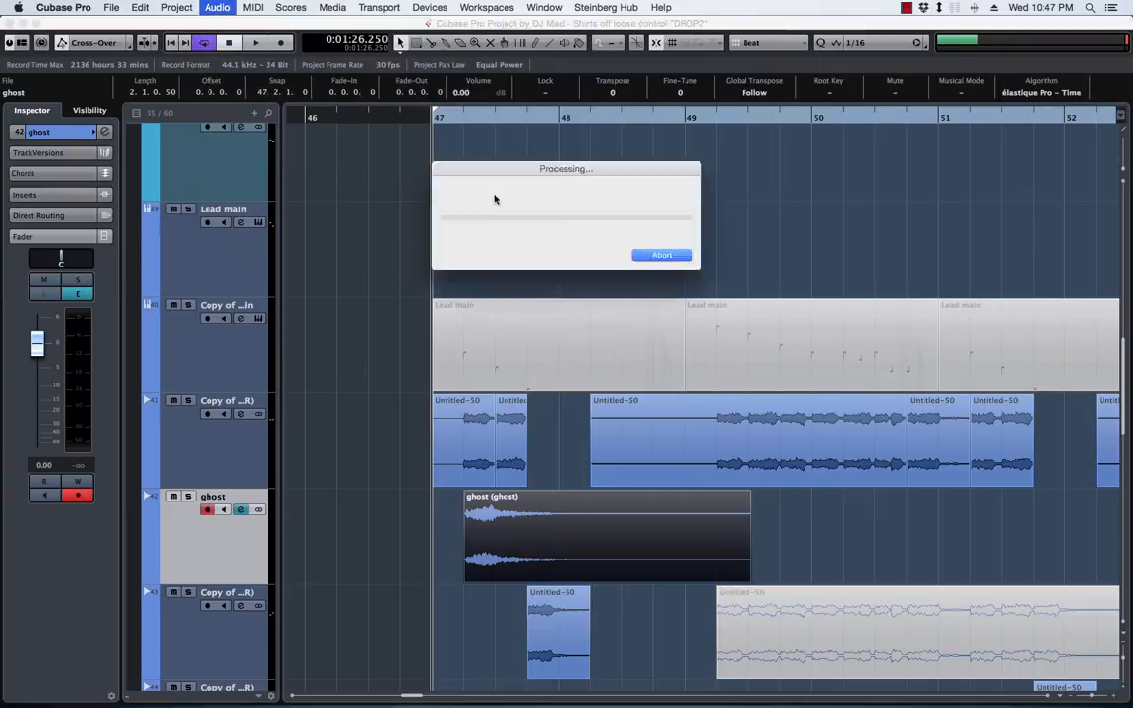
mouse_move(683, 524)
mouse_down()
mouse_move(531, 527)
mouse_move(687, 526)
mouse_up()
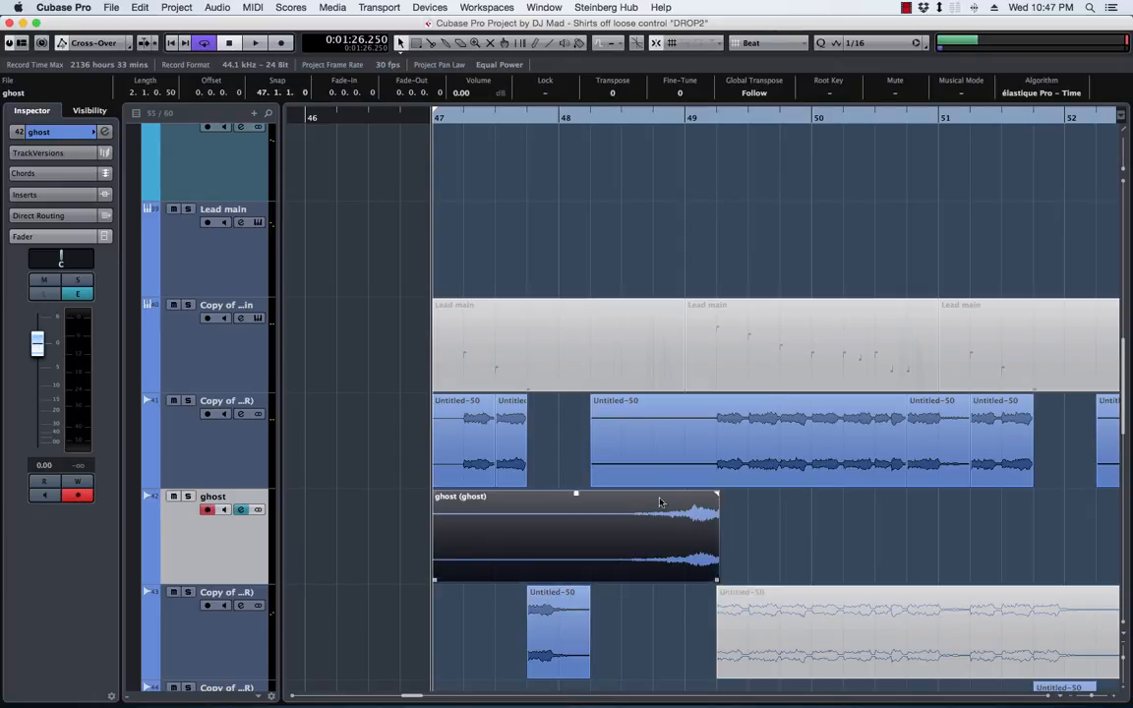
Play back the reversed ghost event with the mix and place a copy of it at bar 51 on the ghost track
key(space)
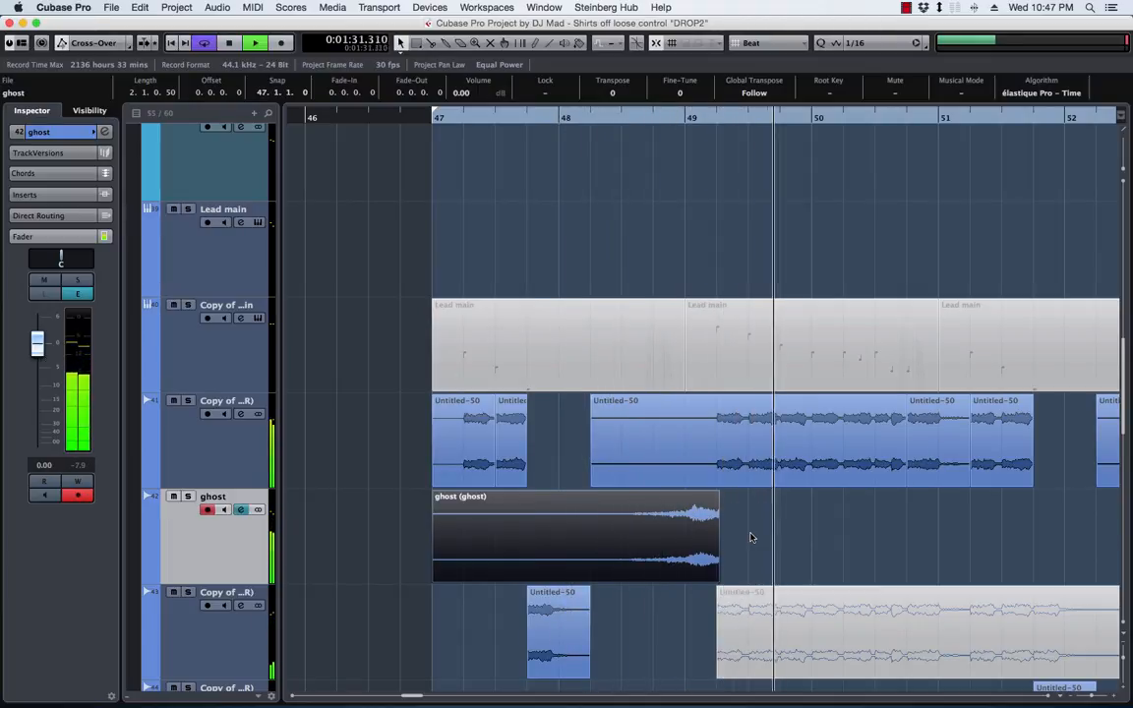
scroll(751, 536, right, 3)
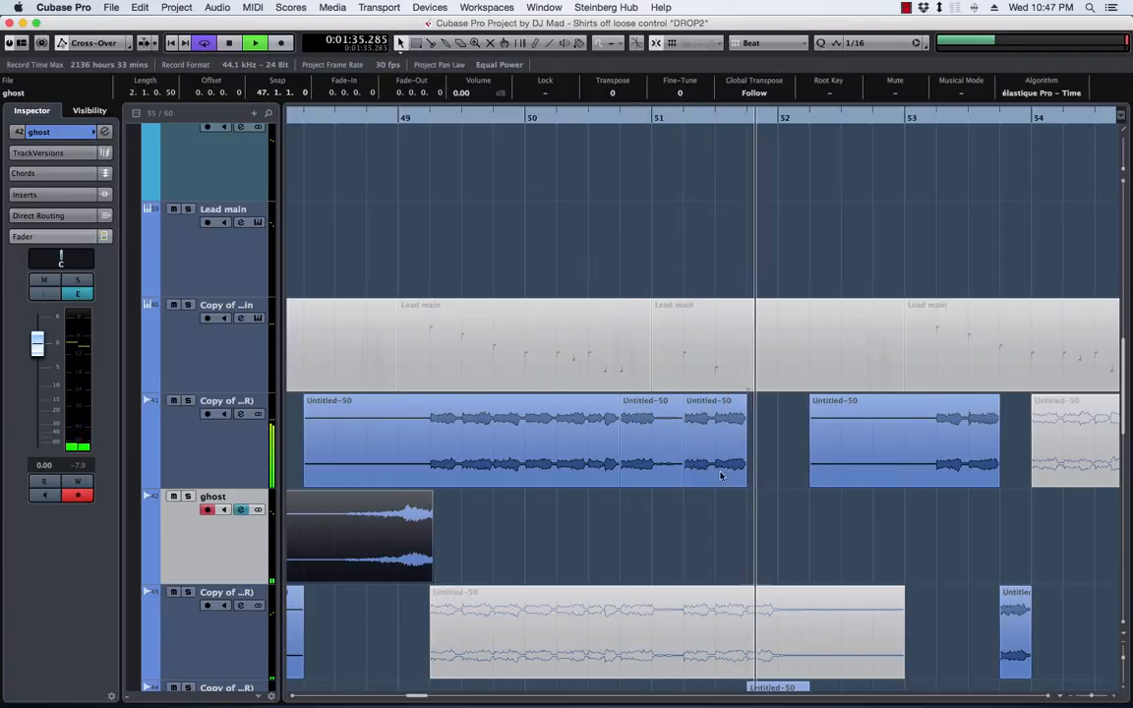
drag(407, 539, 926, 543)
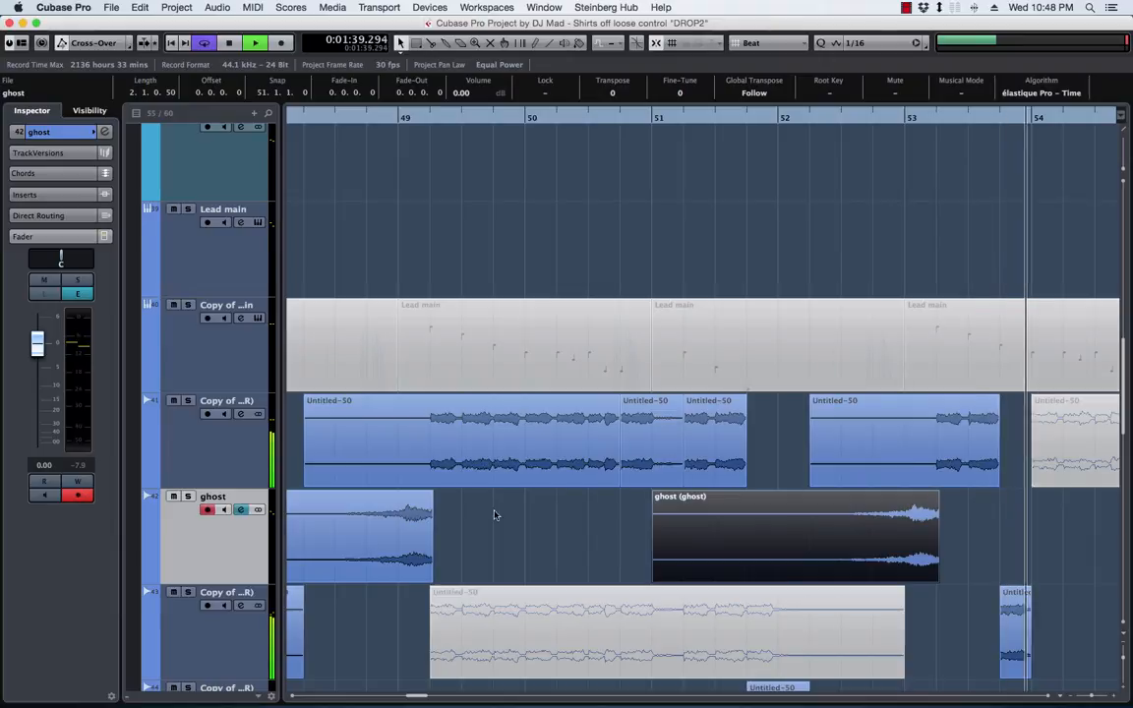
key(space)
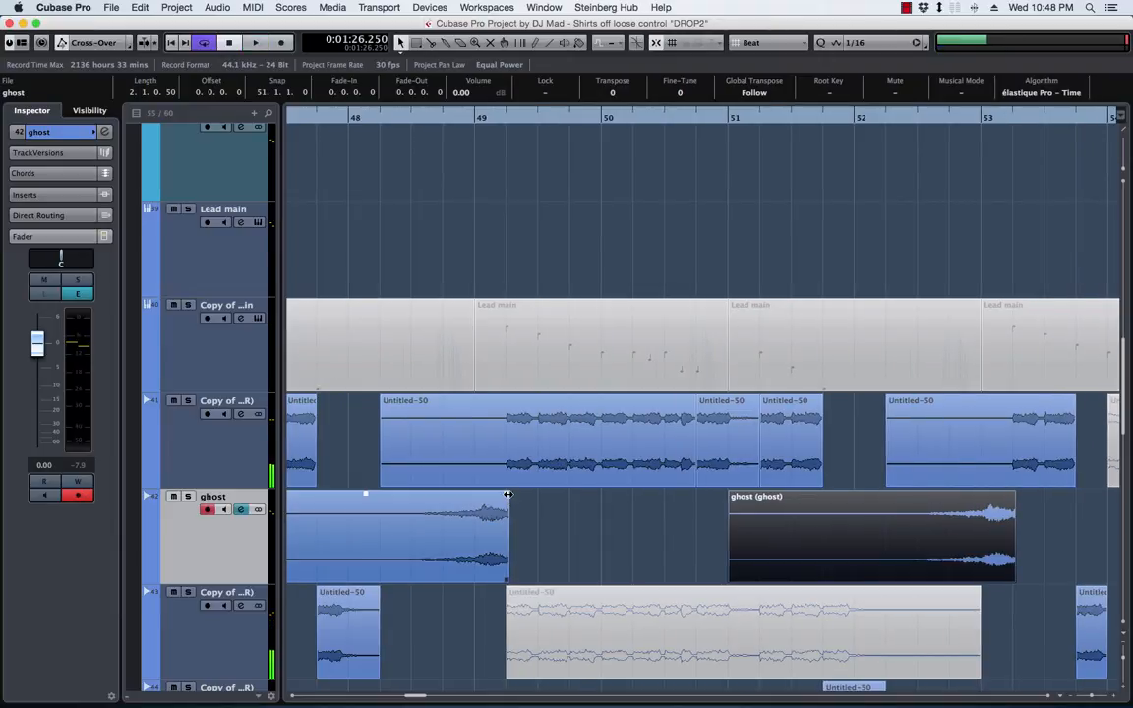
Add short fade-outs to both ghost events and shift them together slightly later, with the first starting at 47.1.2.54
drag(508, 495, 504, 496)
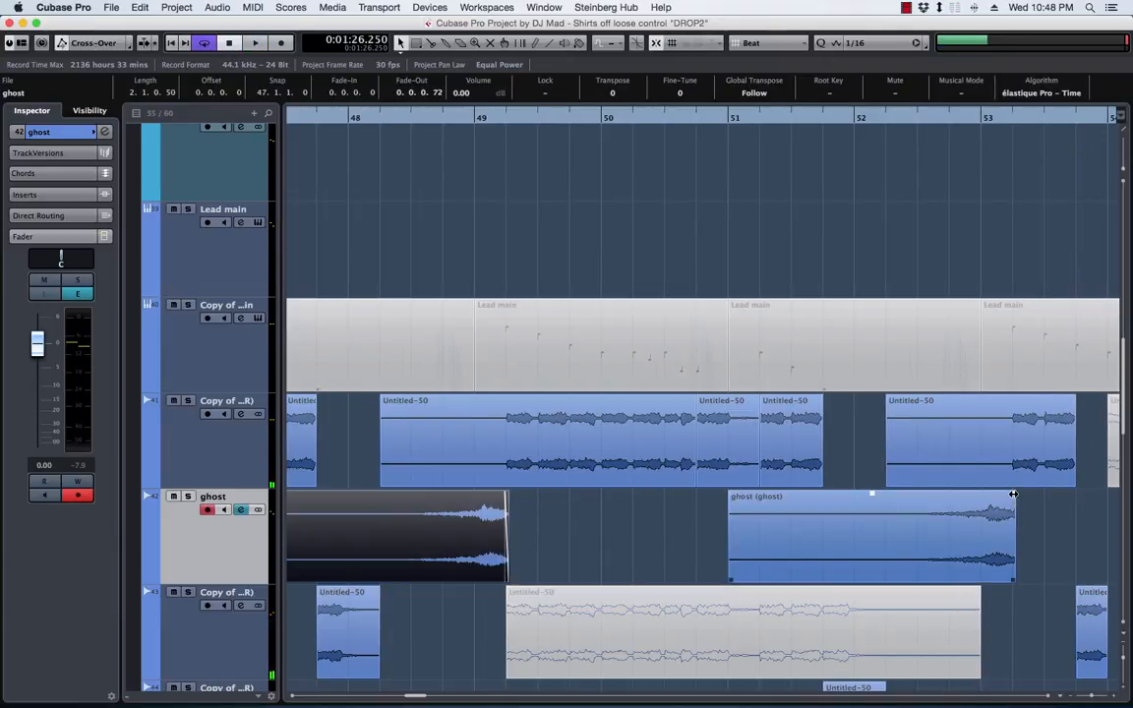
drag(1013, 495, 1006, 495)
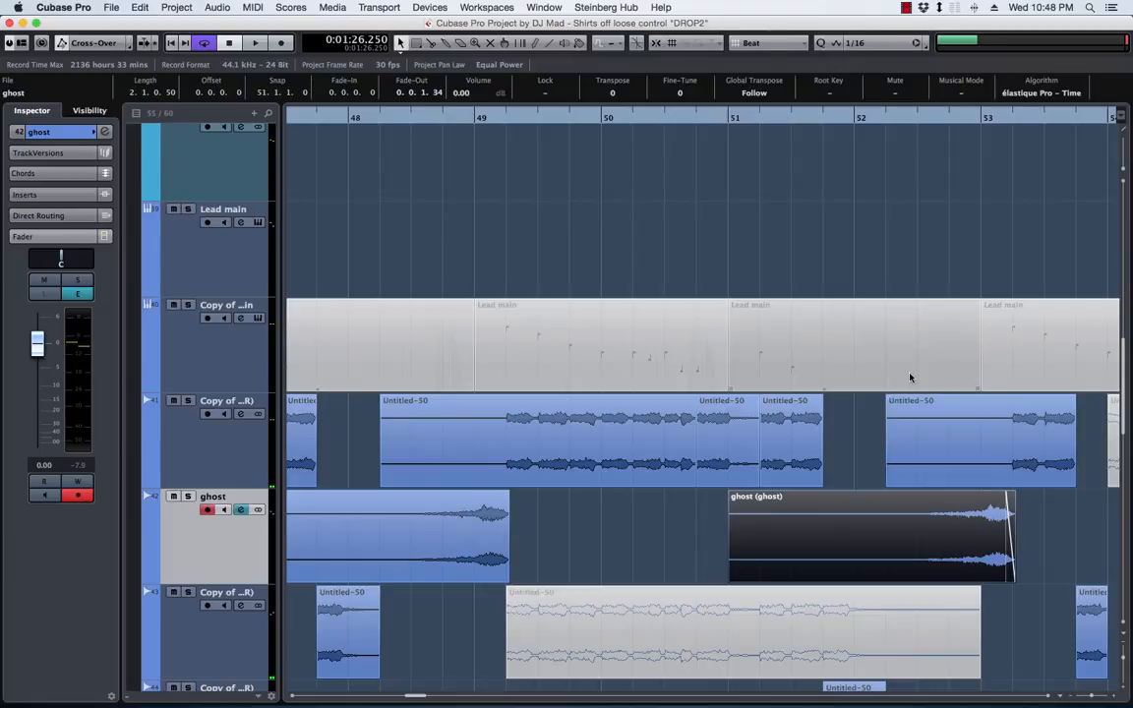
drag(1062, 521, 490, 520)
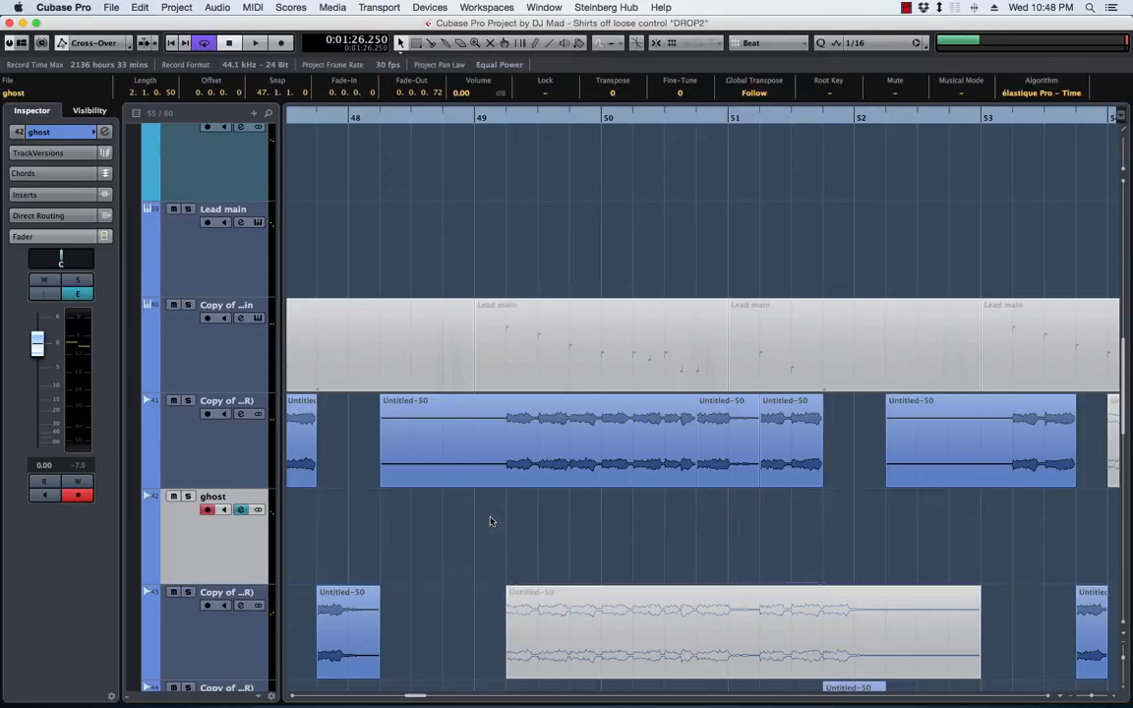
double_click(418, 120)
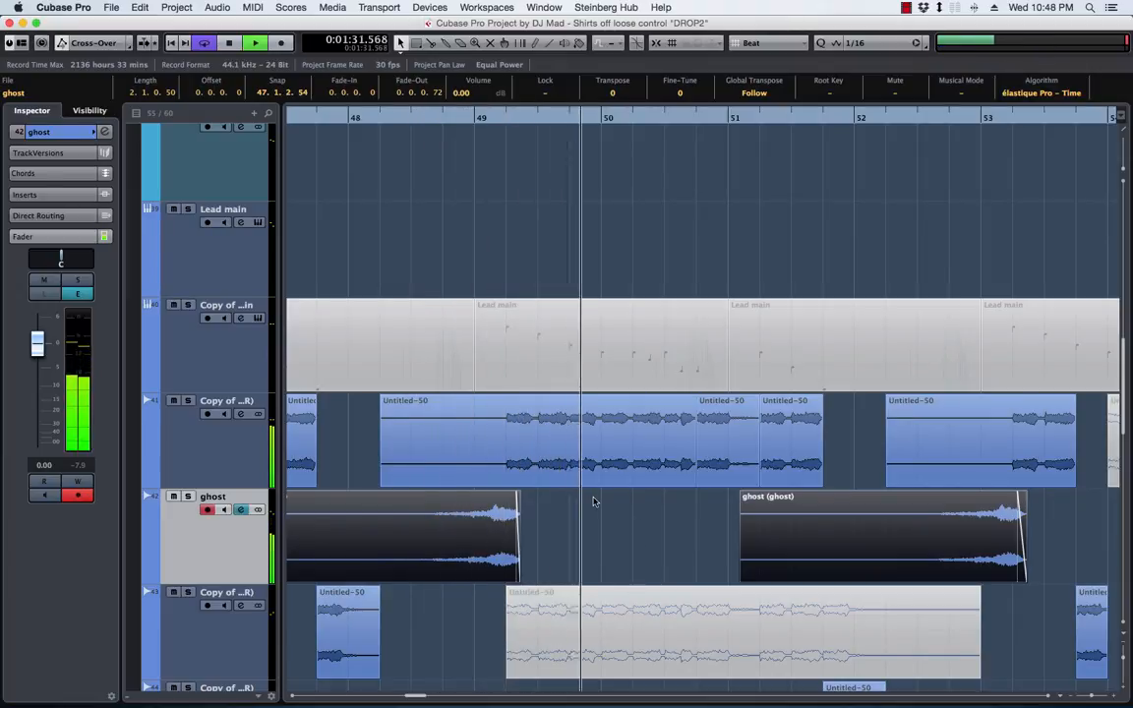
key(space)
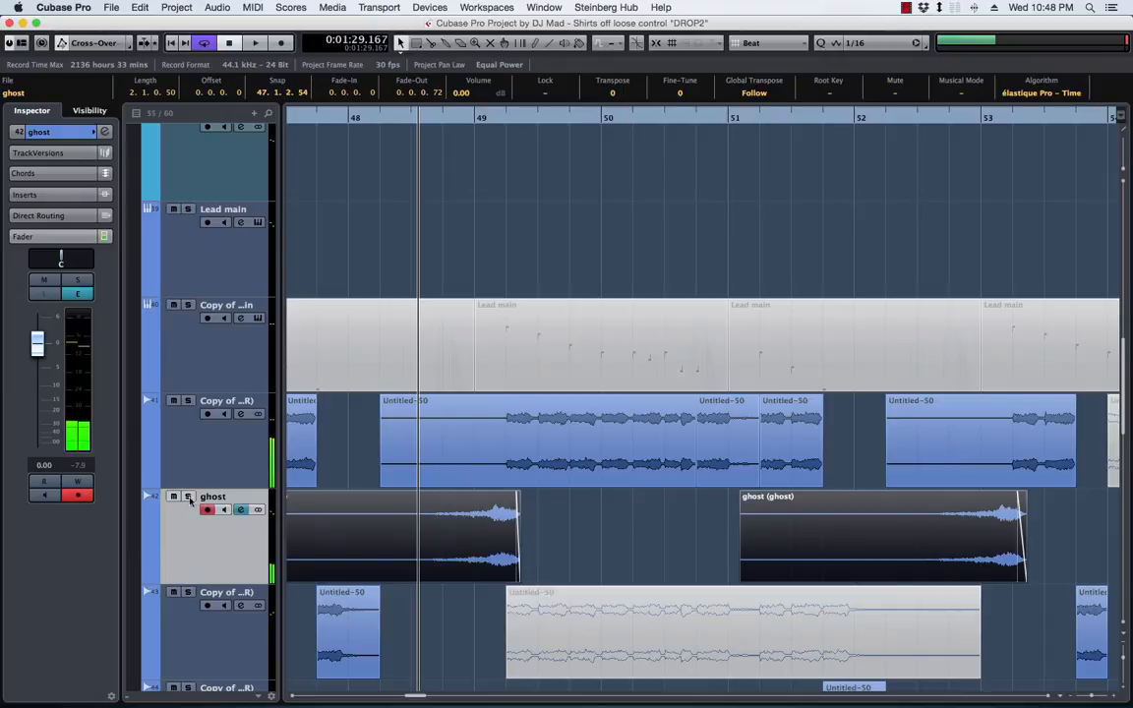
Add the RoomWorks reverb to the ghost track's second insert slot
click(47, 194)
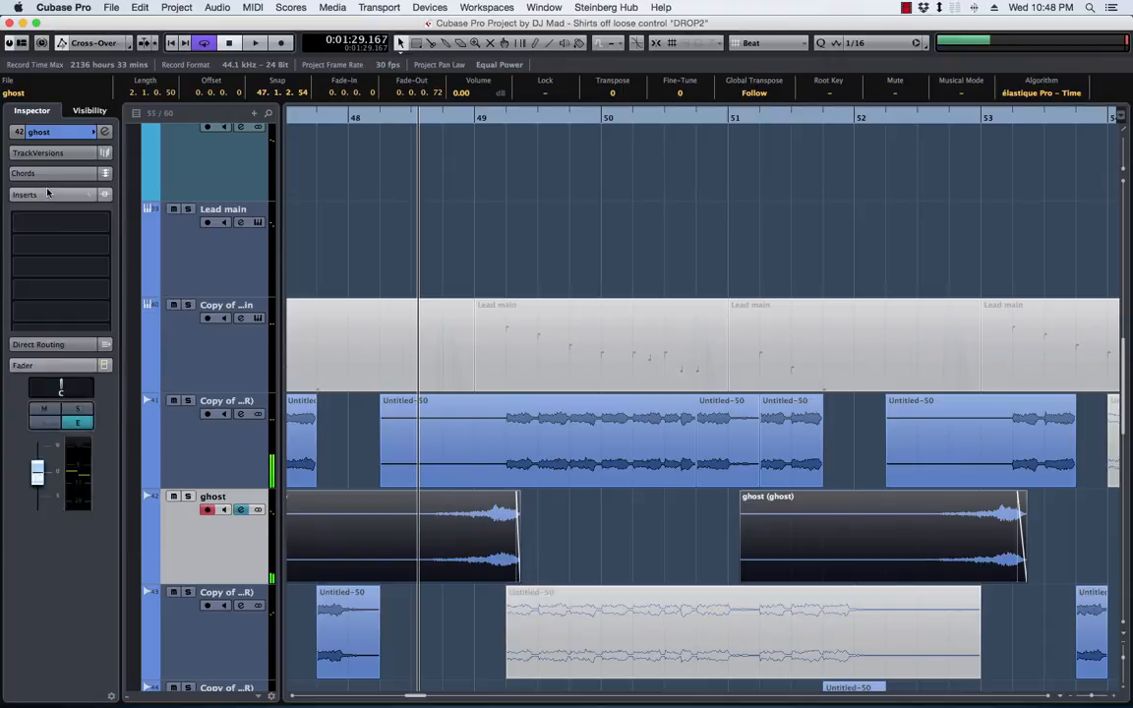
click(110, 246)
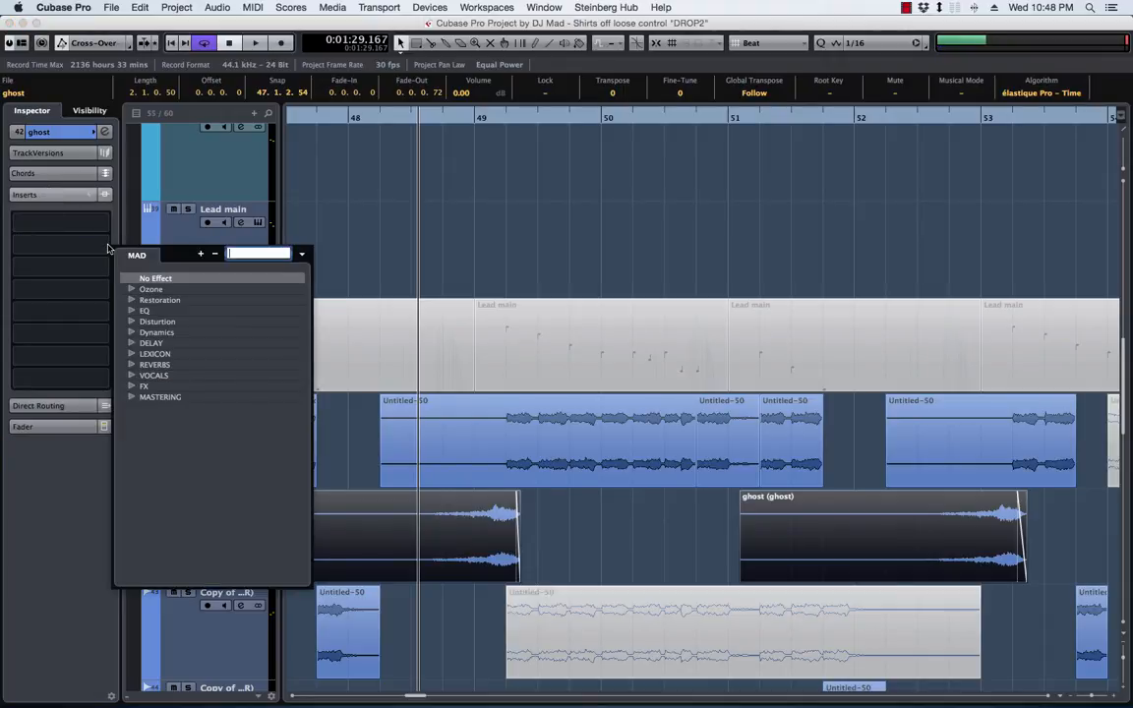
text(room)
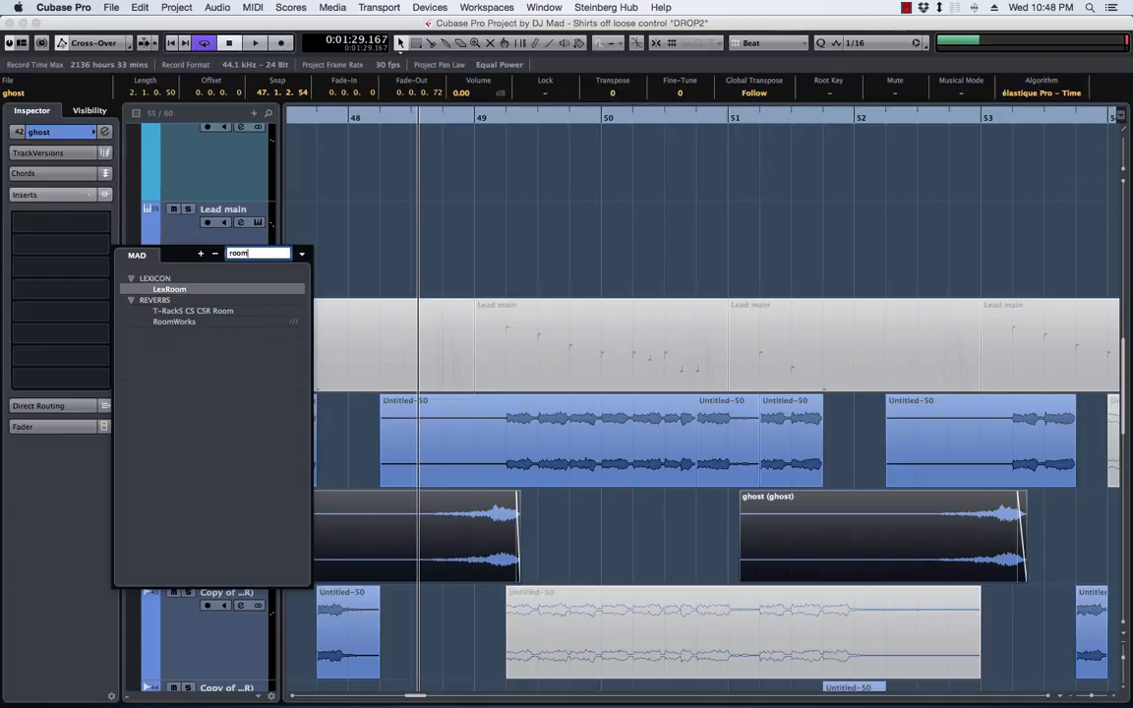
click(303, 253)
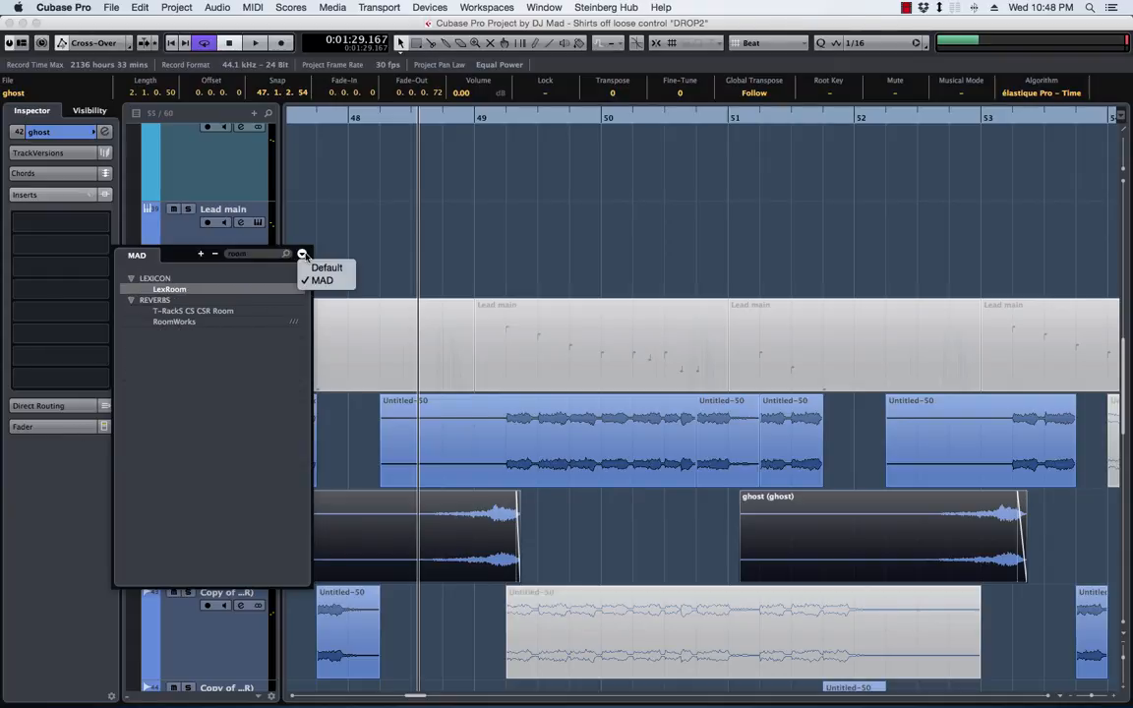
click(175, 323)
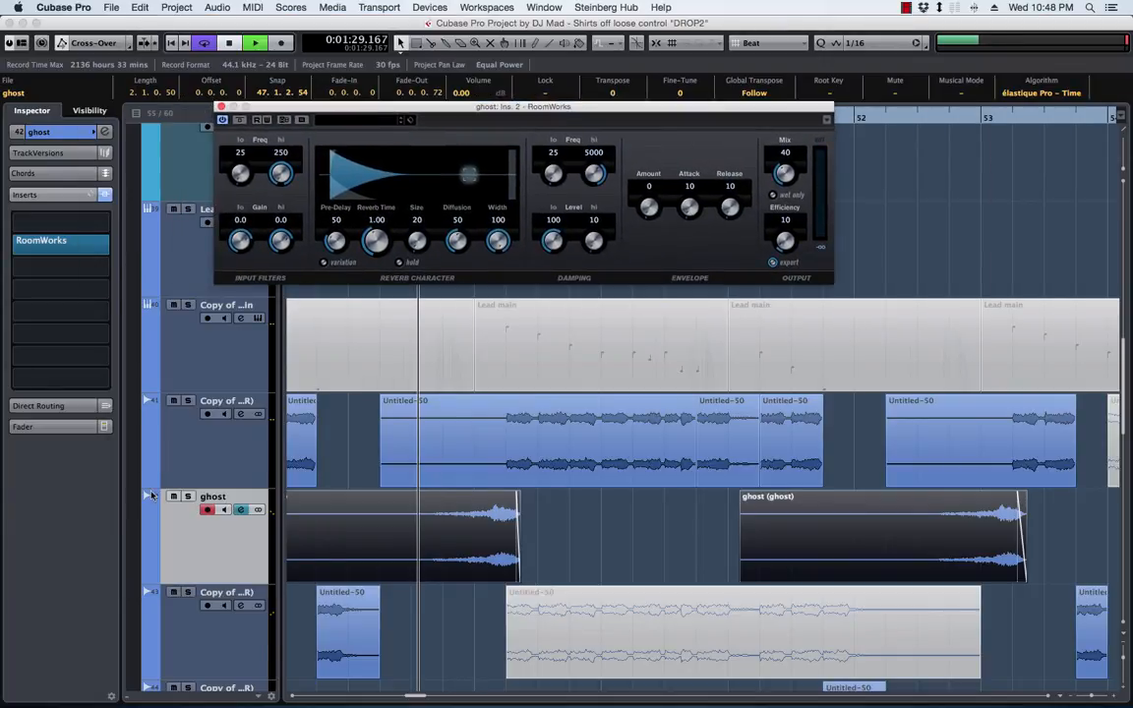
Audition the soloed ghost track while setting the RoomWorks reverb time to 2.96, and take the track out of solo
key(space)
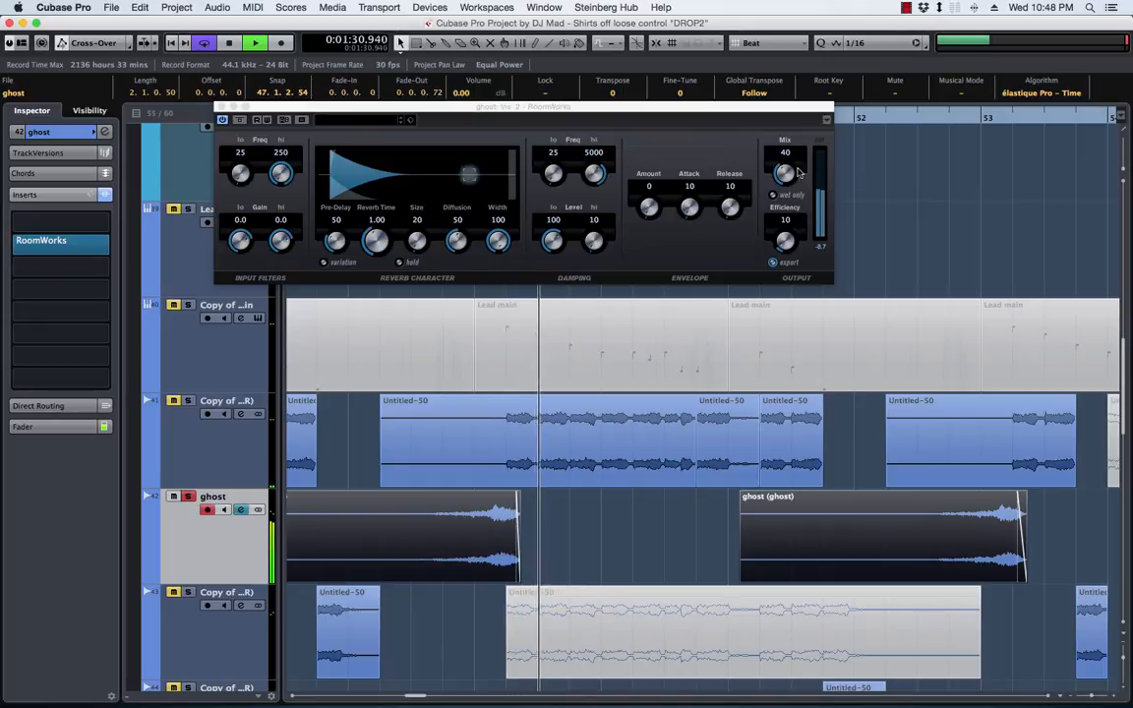
mouse_move(376, 238)
mouse_down()
mouse_move(372, 216)
mouse_move(377, 250)
mouse_up()
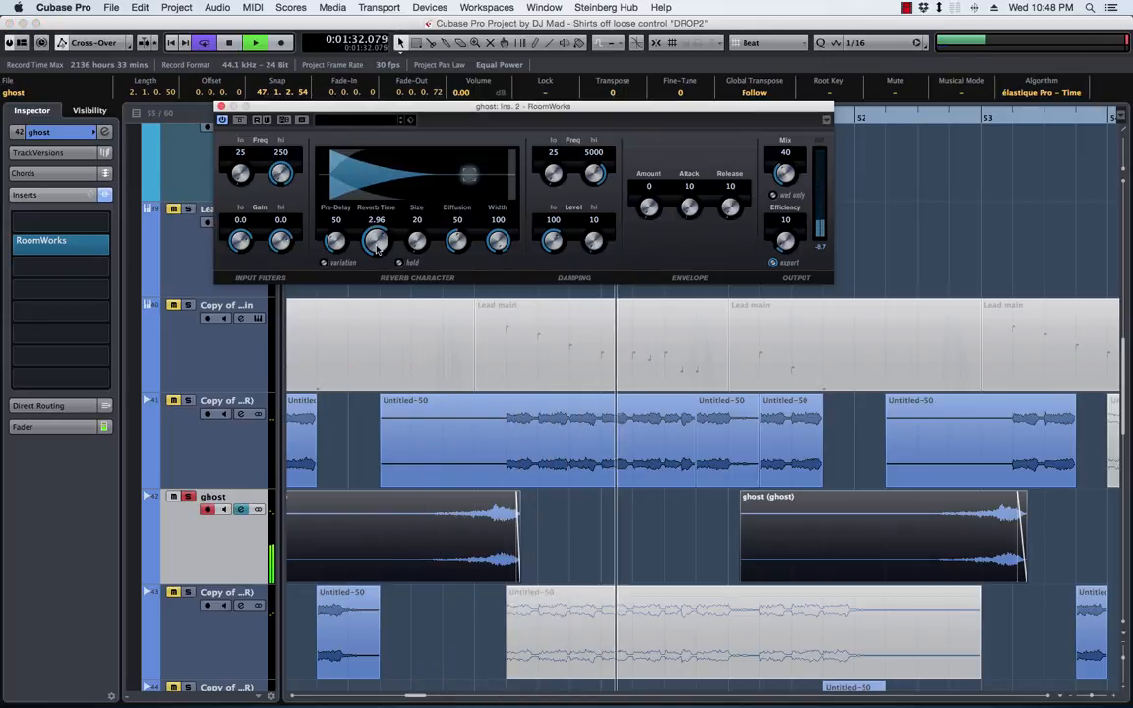
key(space)
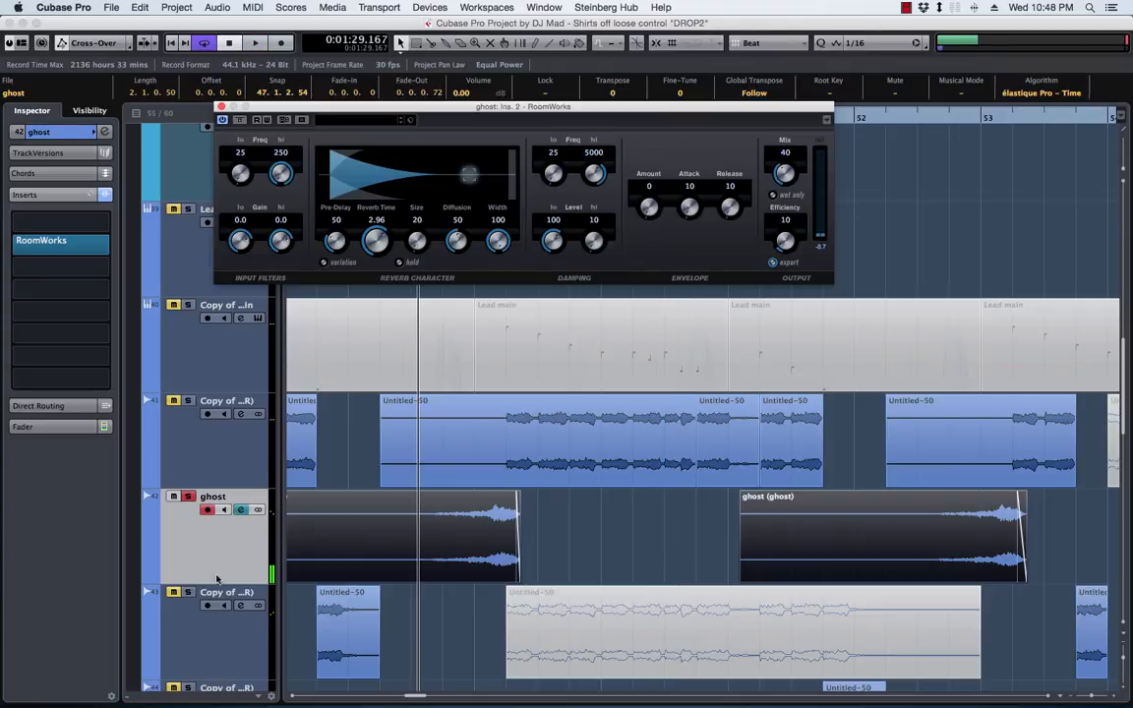
click(189, 496)
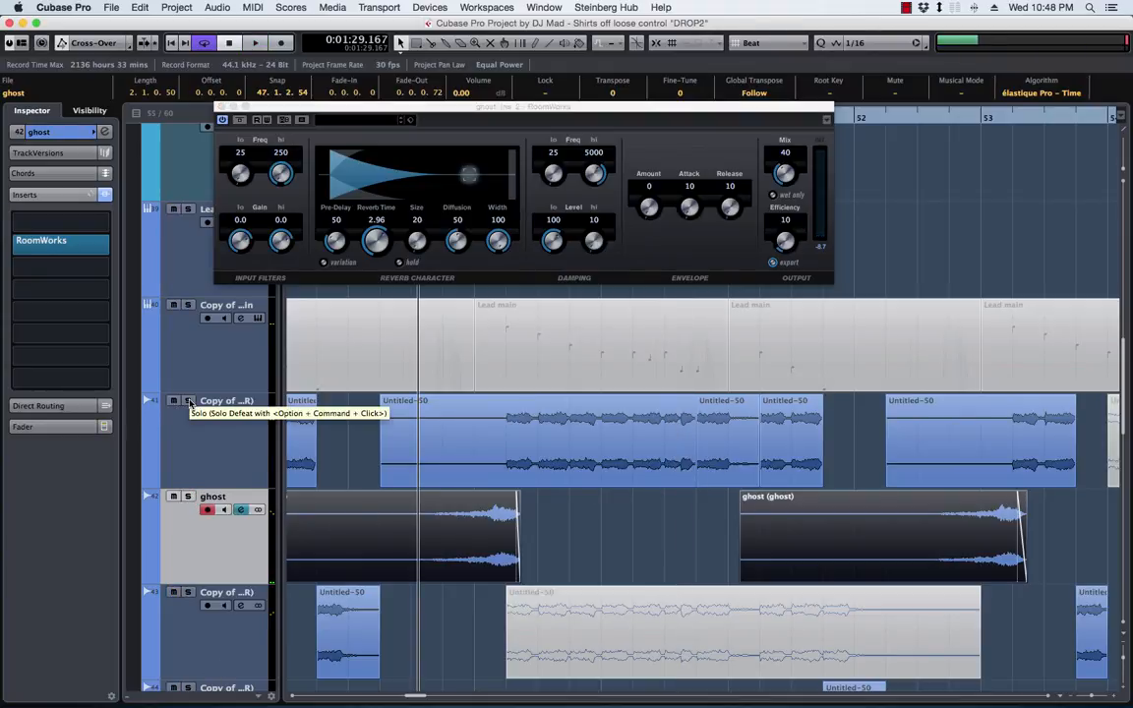
Audition the ghost track soloed together with lead track 41, and close the RoomWorks window
click(188, 401)
key(space)
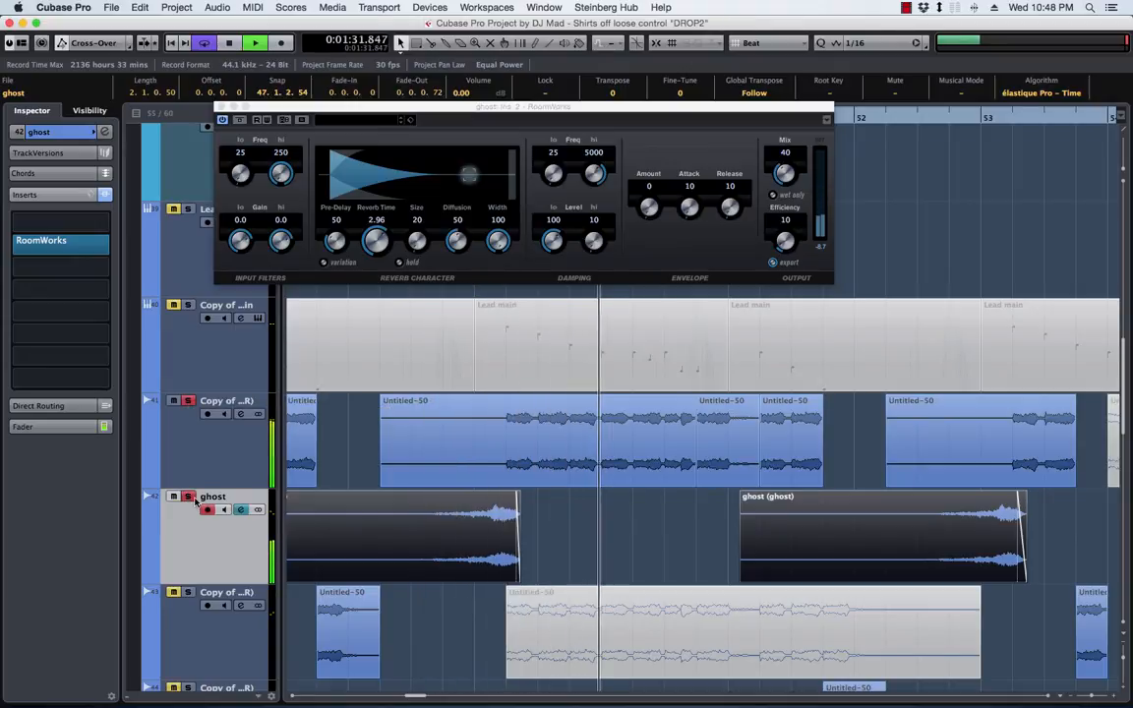
key(space)
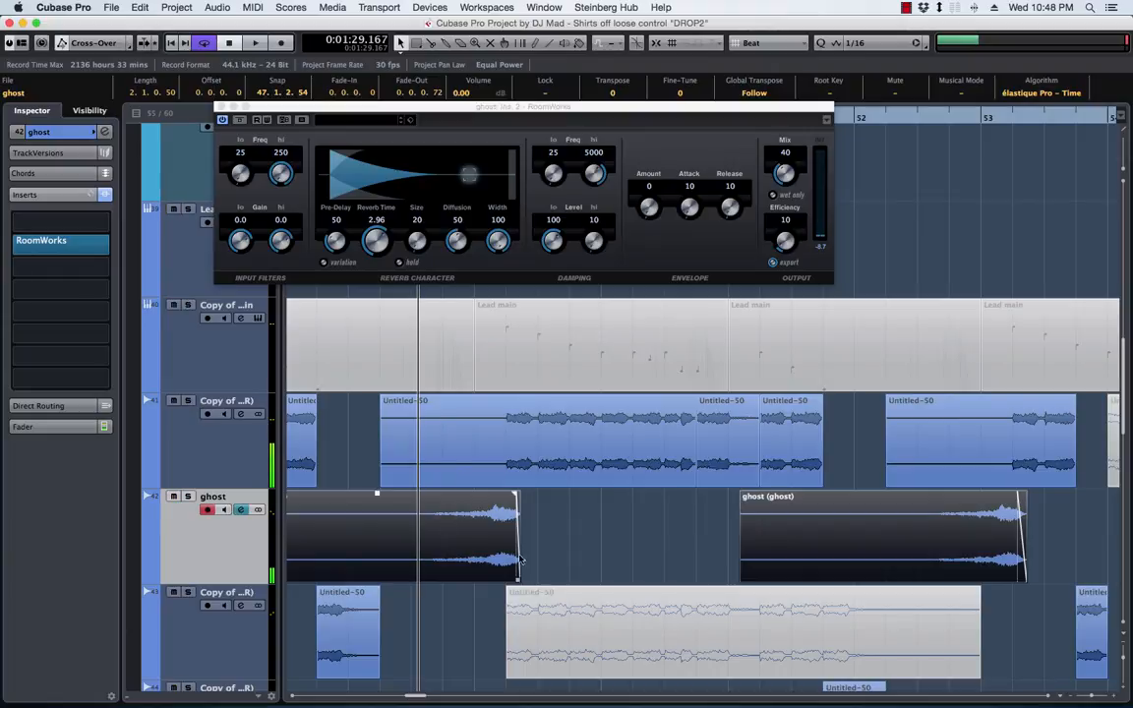
click(222, 105)
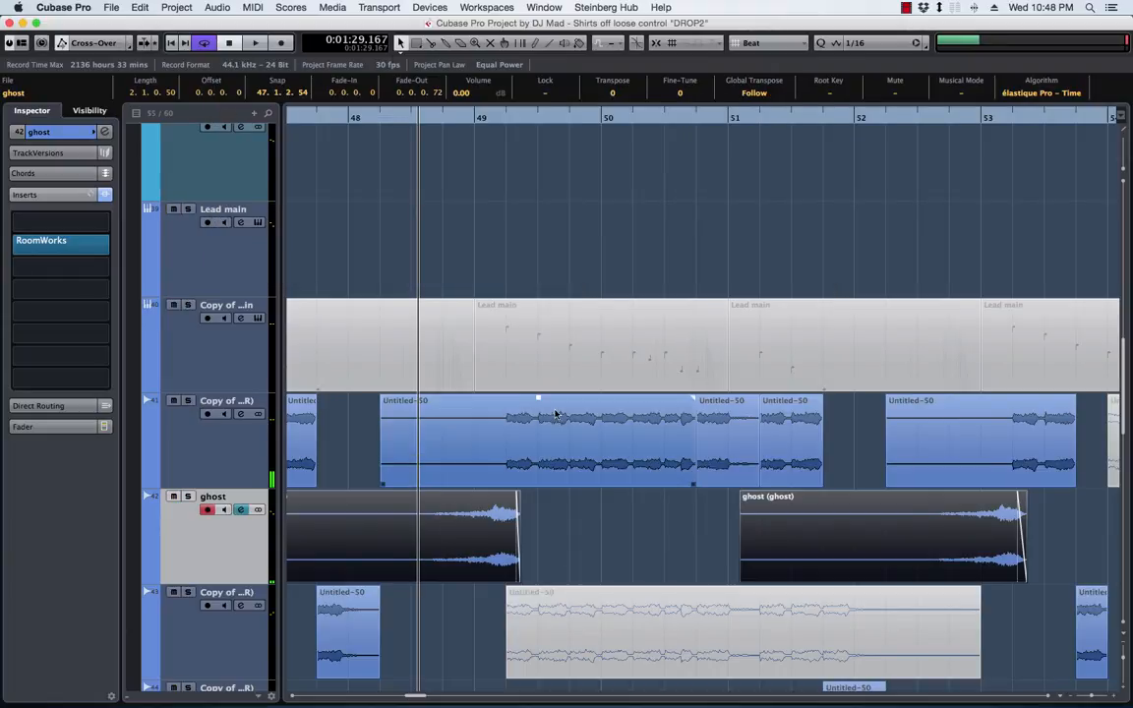
Play back the full mix and follow the lead phrases and both ghost events through into the section at bar 55
scroll(557, 413, left, 5)
key(space)
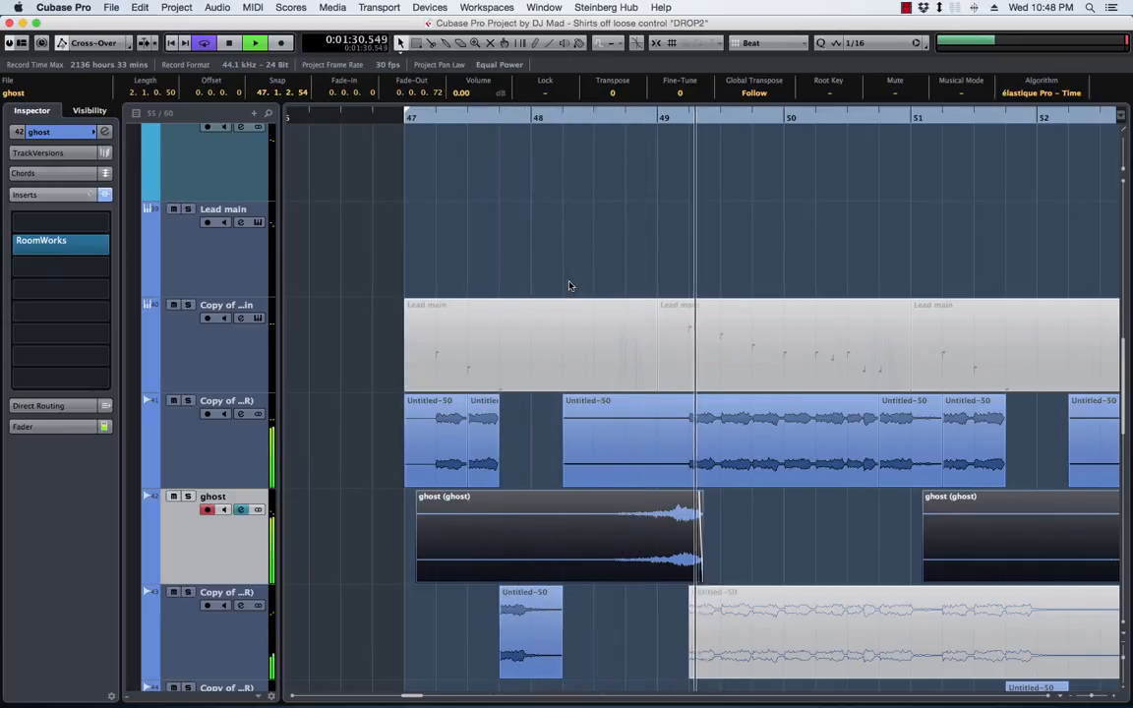
scroll(767, 487, right, 2)
scroll(777, 484, right, 2)
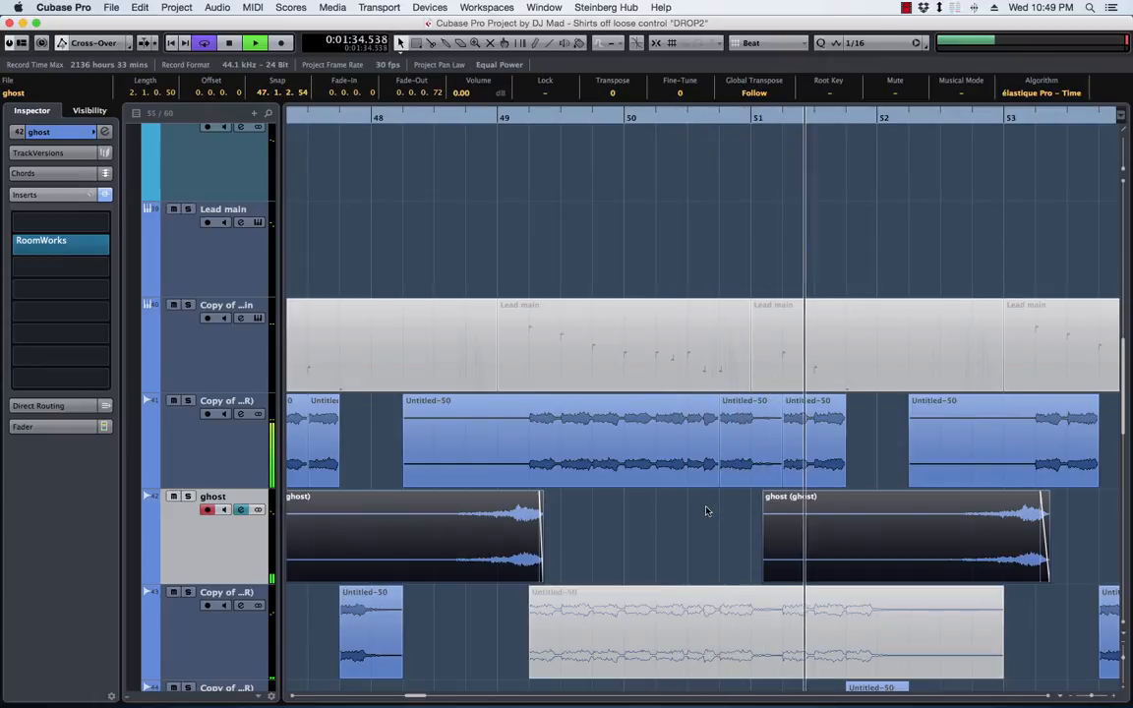
scroll(705, 510, right, 4)
scroll(705, 510, right, 6)
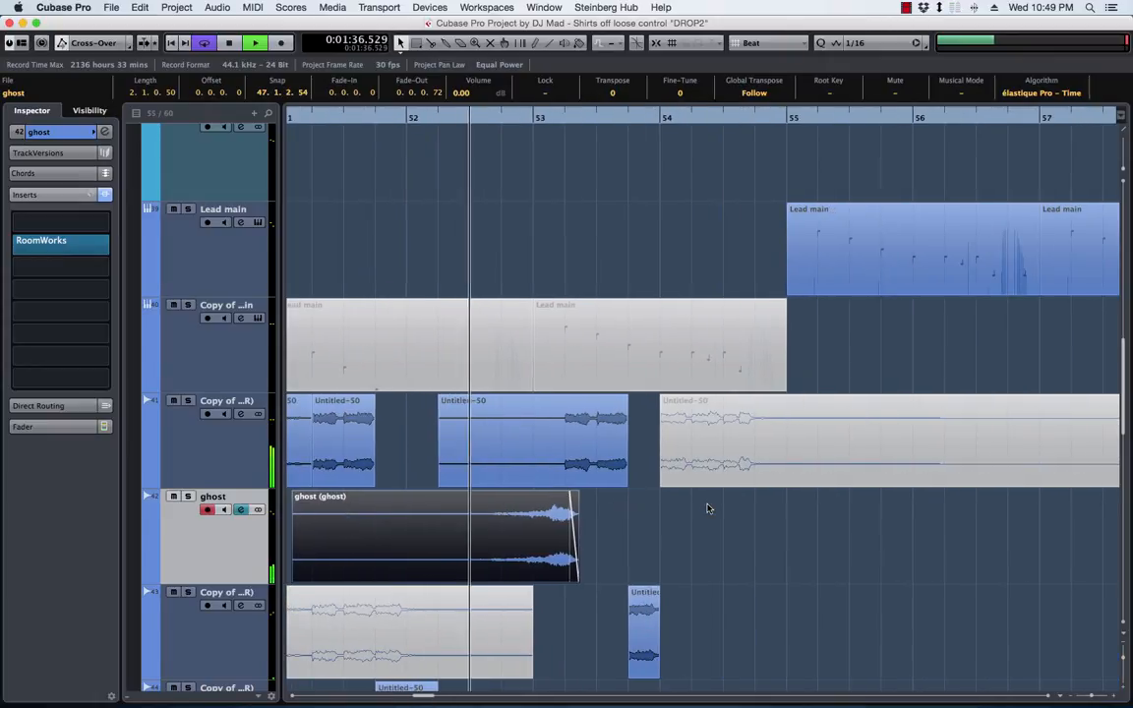
scroll(707, 510, down, 4)
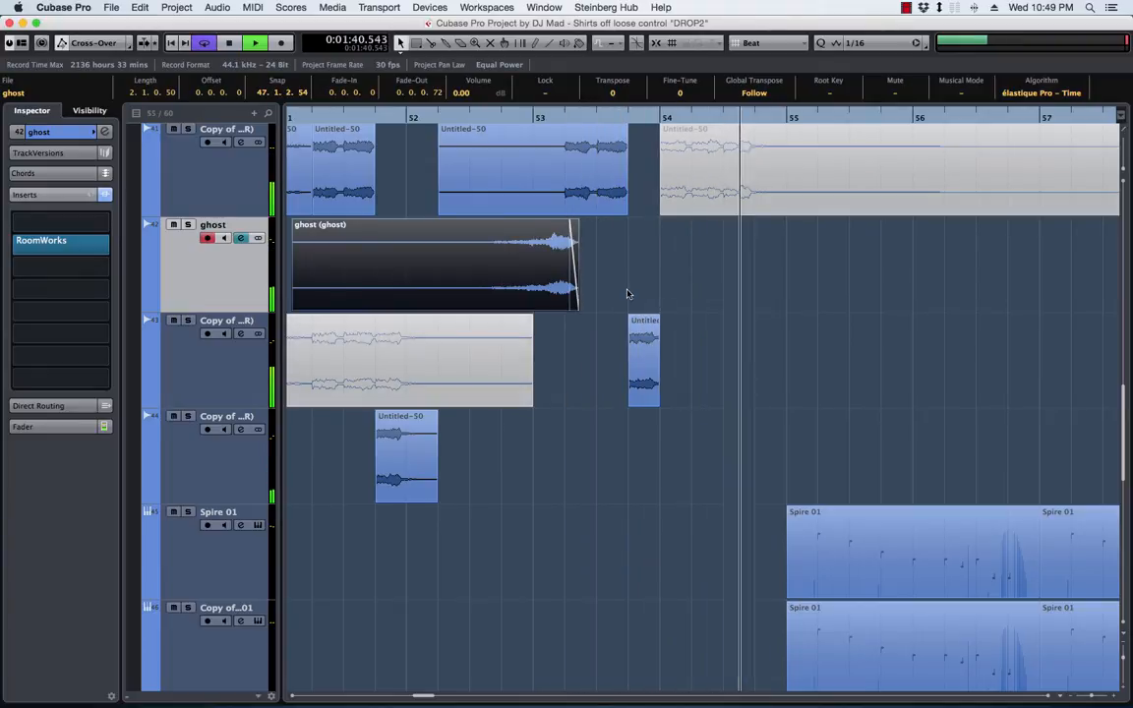
scroll(637, 295, up, 1)
scroll(637, 295, up, 1)
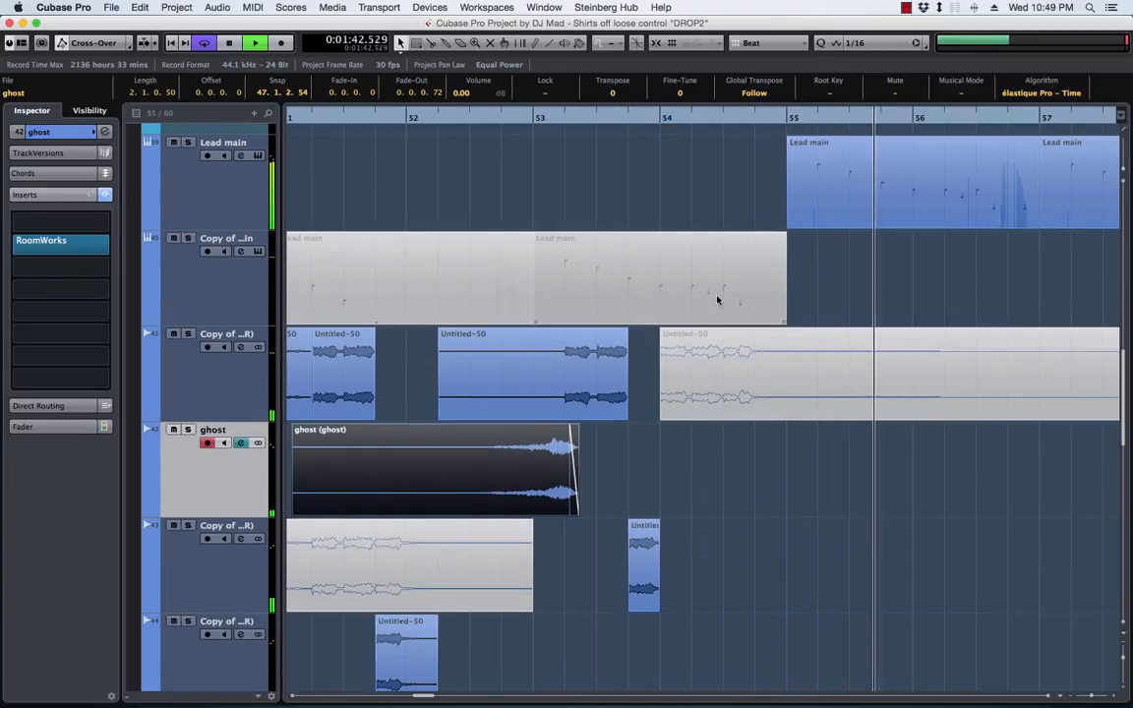
scroll(832, 267, down, 7)
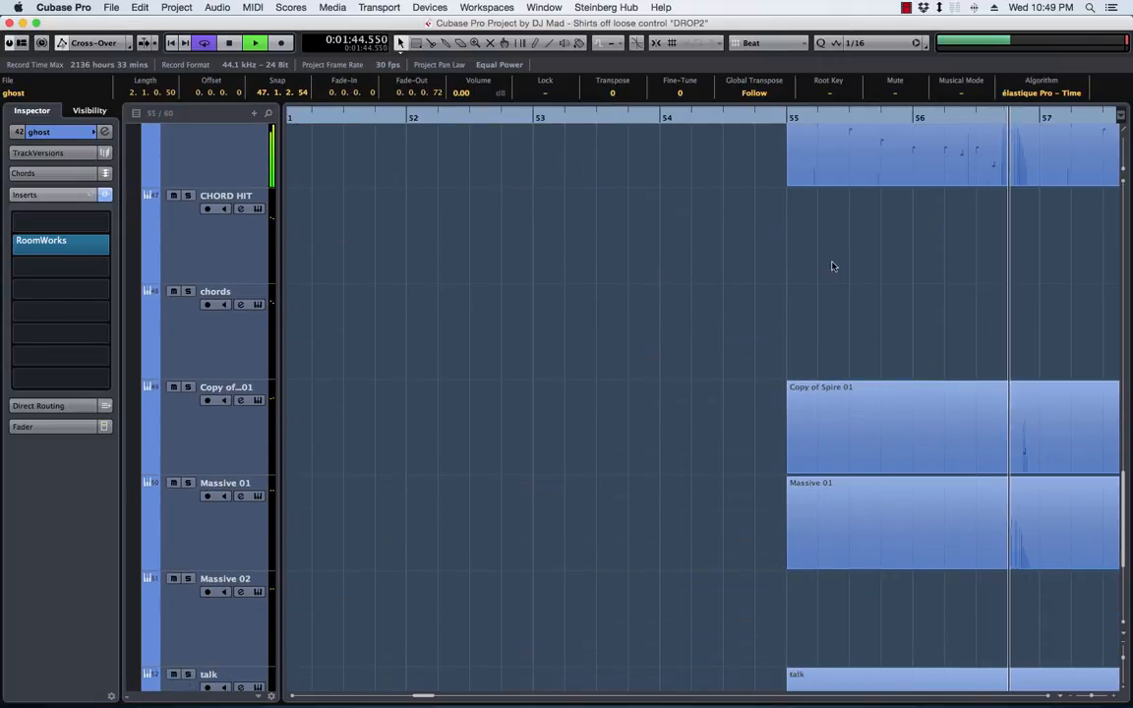
Reduce the track heights during playback so the lead, ghost, Spire and Massive tracks fit in one view
key(alt+Up)
key(alt+Up)
key(alt+Up)
key(alt+Up)
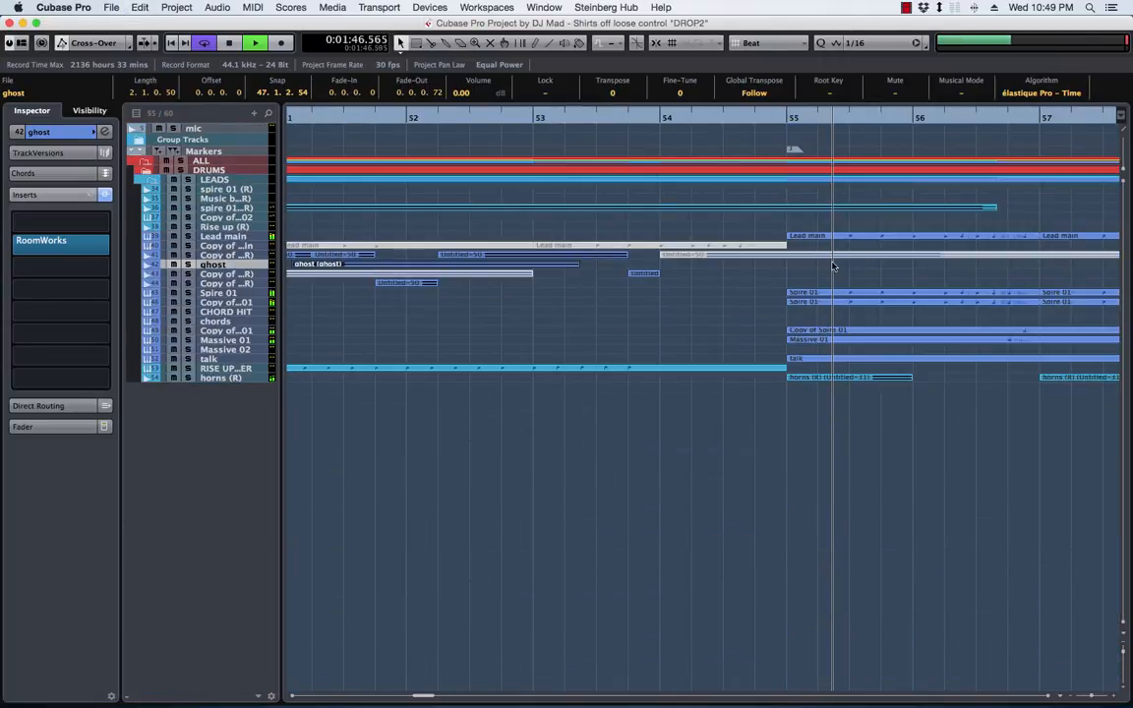
key(alt+Down)
key(alt+Down)
key(alt+Down)
key(alt+Up)
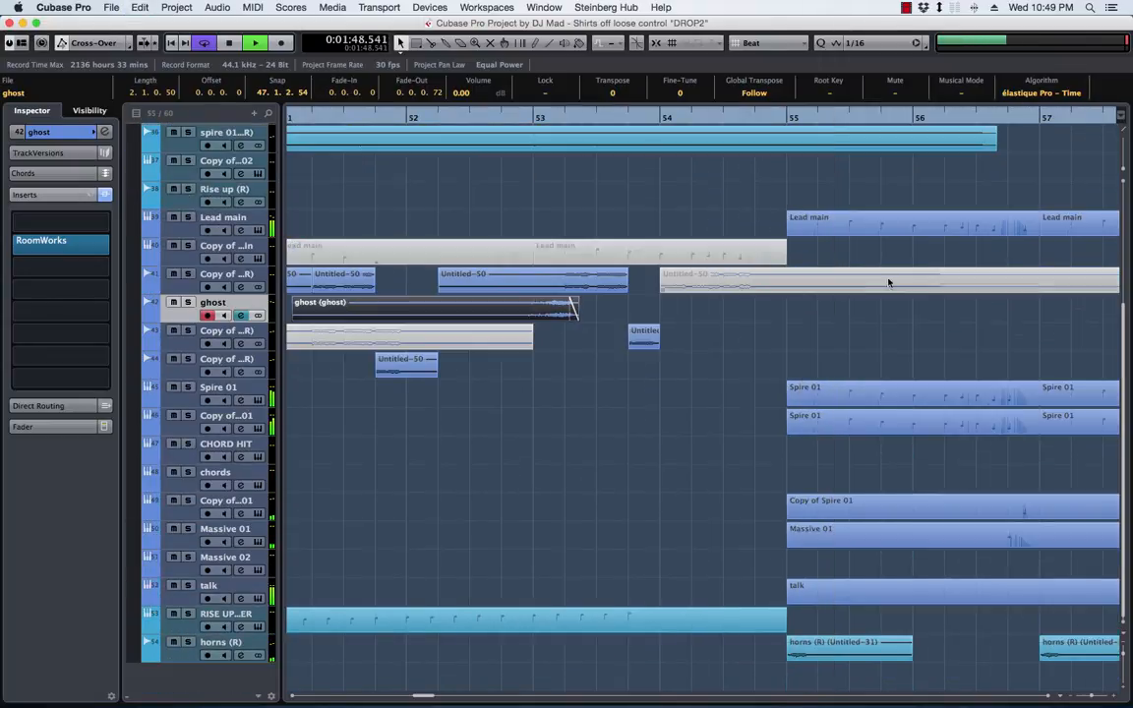
Copy the horns (R) event at bar 55 onto a new audio track below and trim the copy to one beat
scroll(713, 442, right, 3)
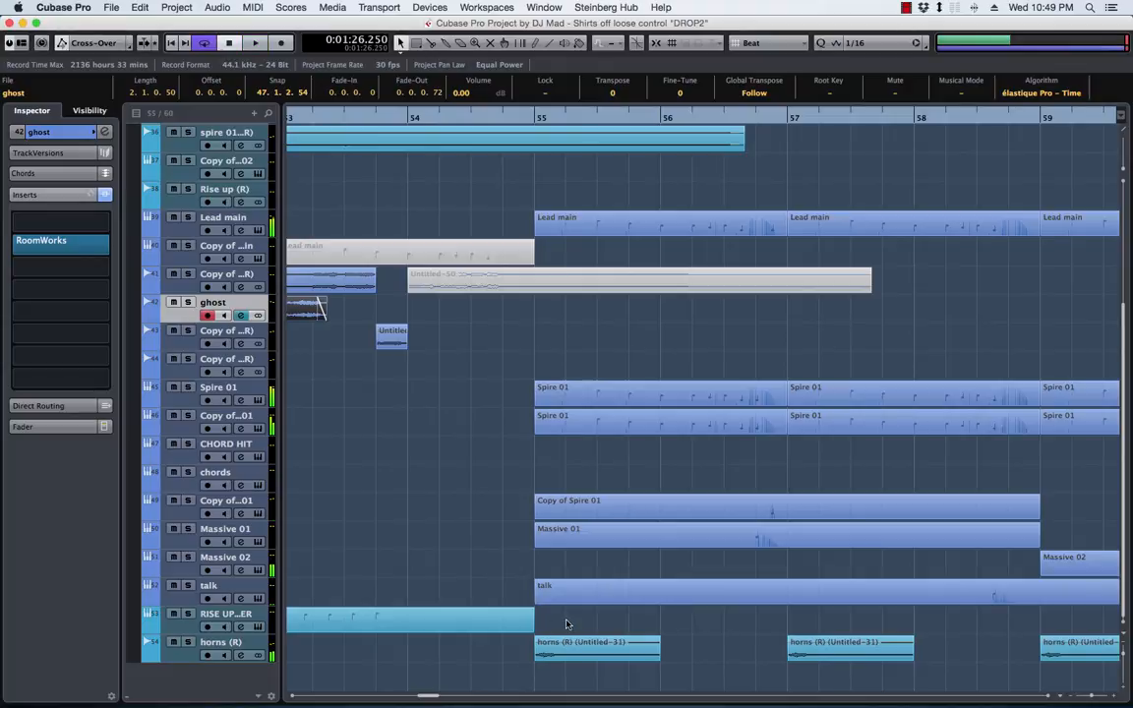
click(180, 656)
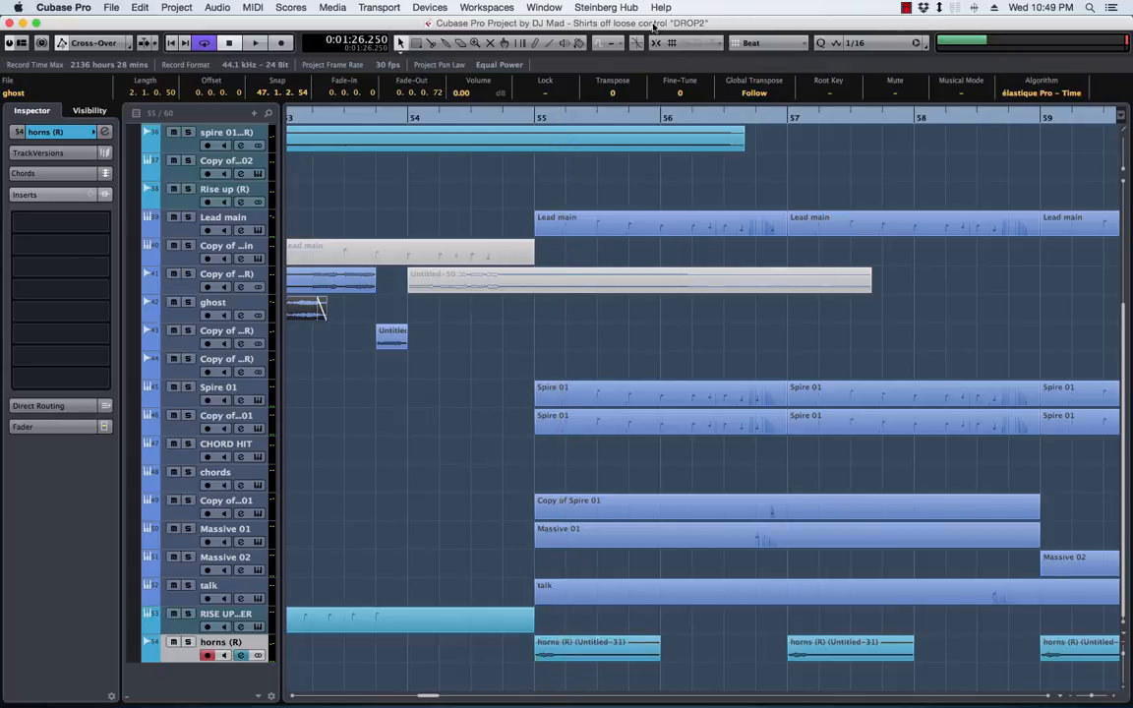
drag(555, 655, 580, 676)
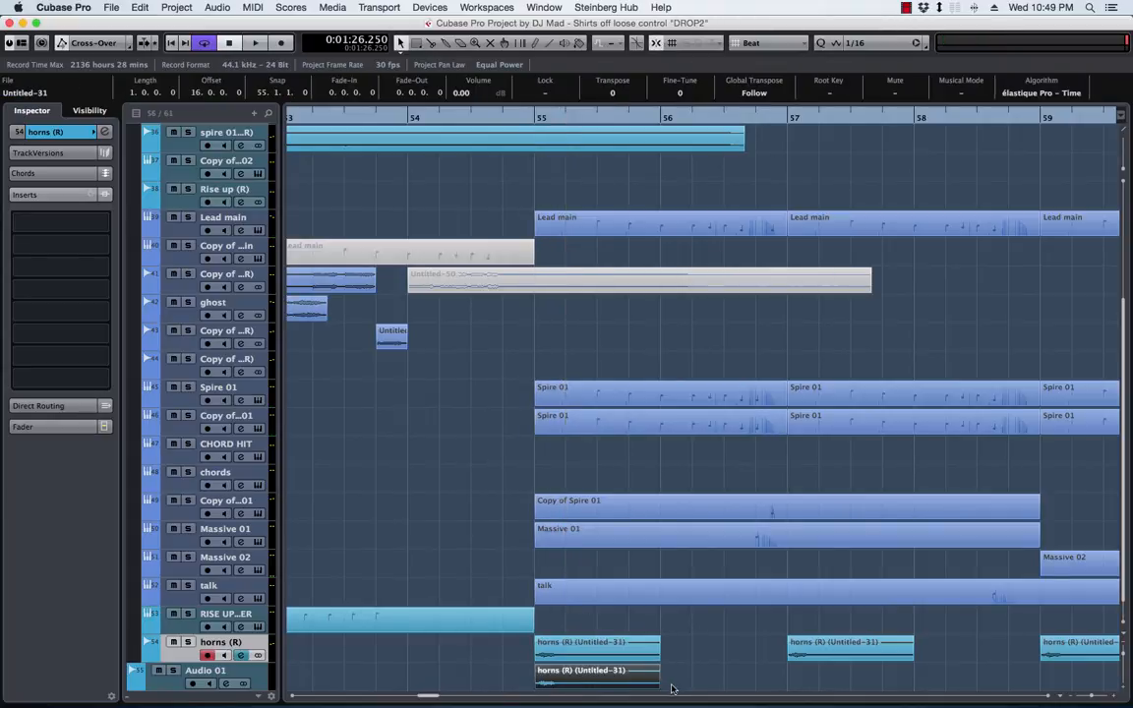
drag(656, 683, 575, 692)
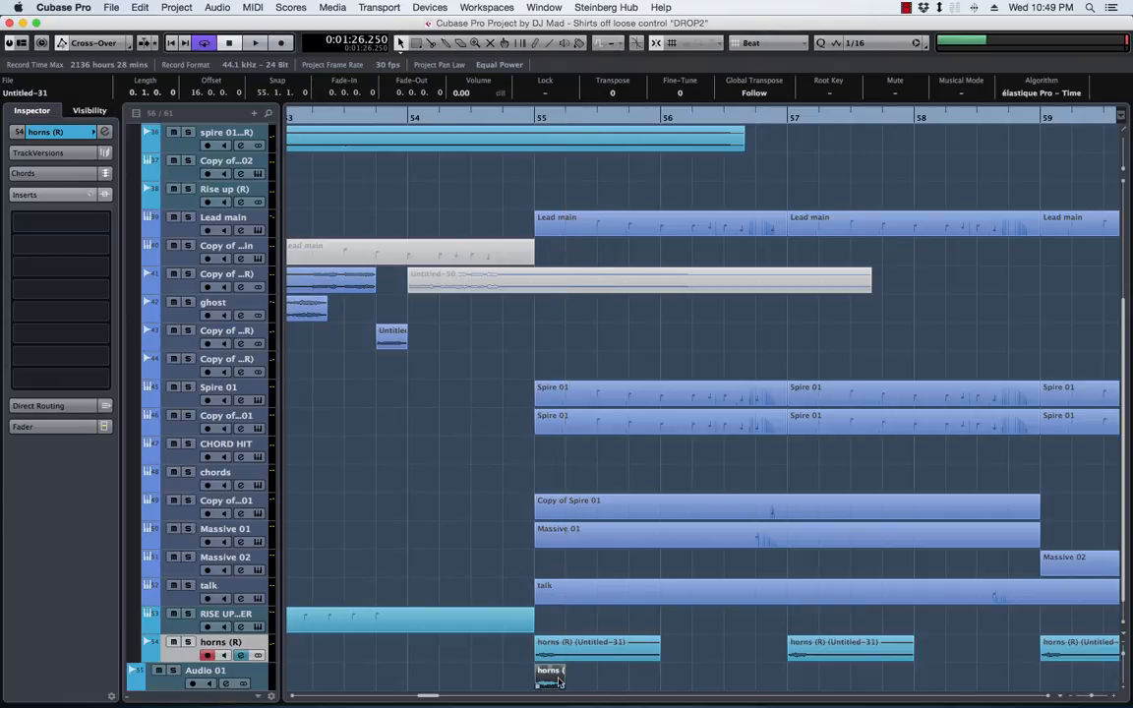
Rename the new audio track ghost horns and bounce its one-beat event, replacing the original
double_click(196, 671)
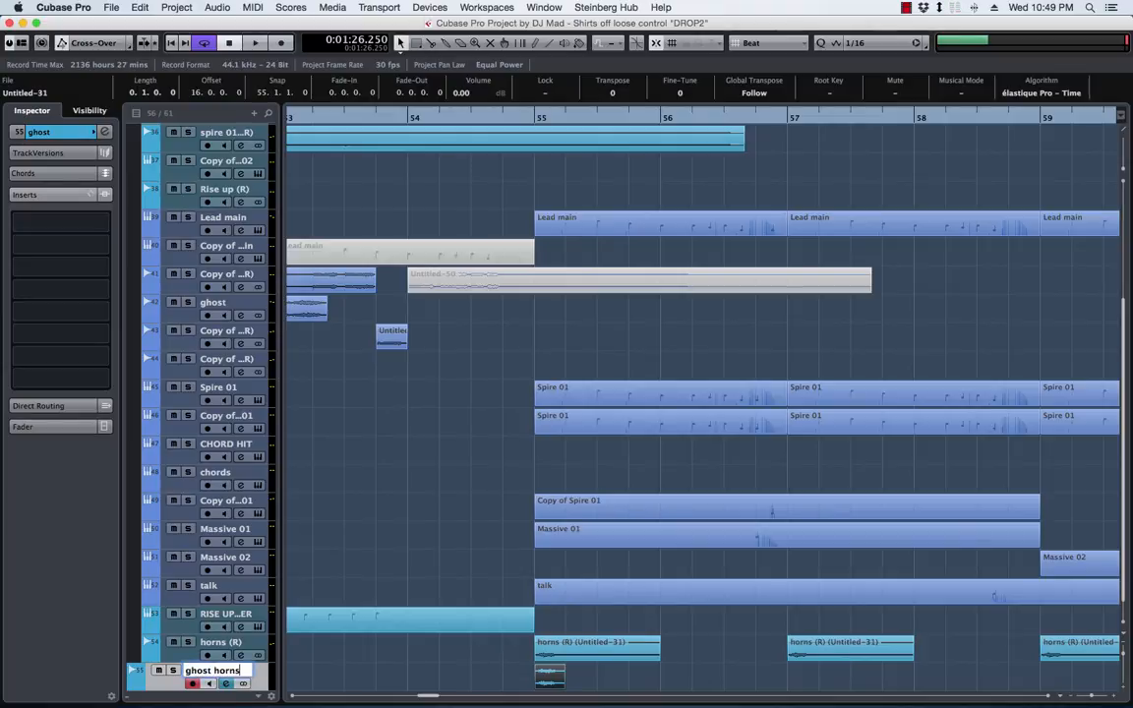
click(549, 675)
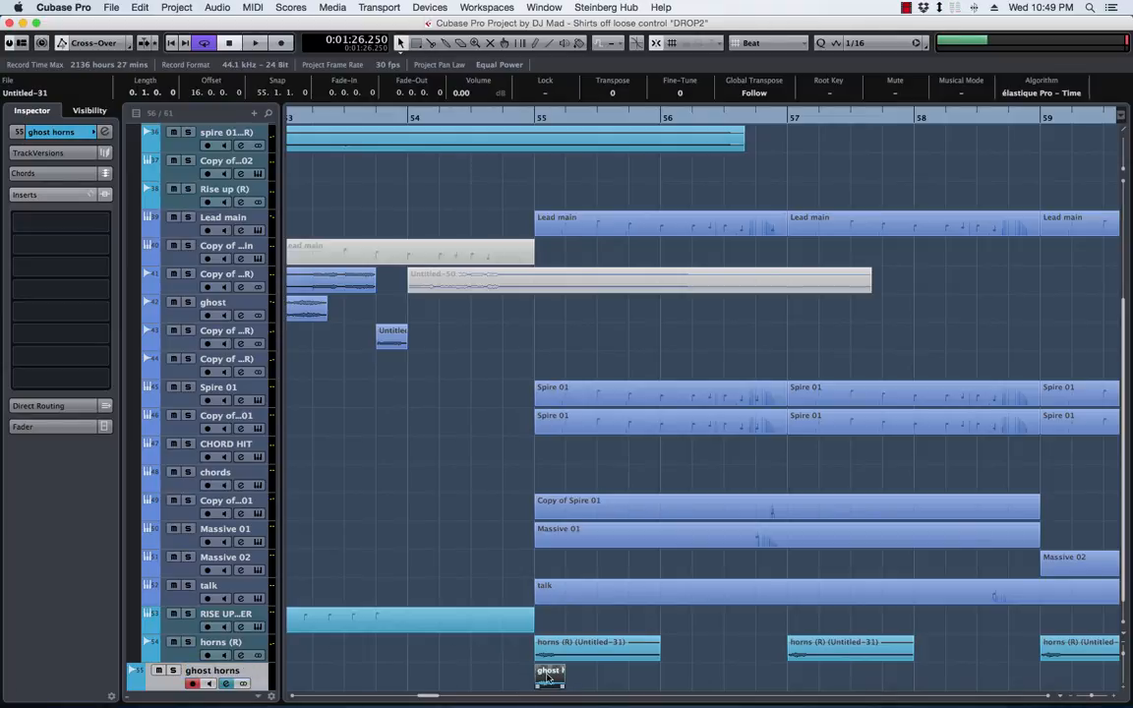
key(shift+h)
key(shift+h)
key(shift+h)
key(shift+h)
key(shift+h)
key(h)
key(h)
key(h)
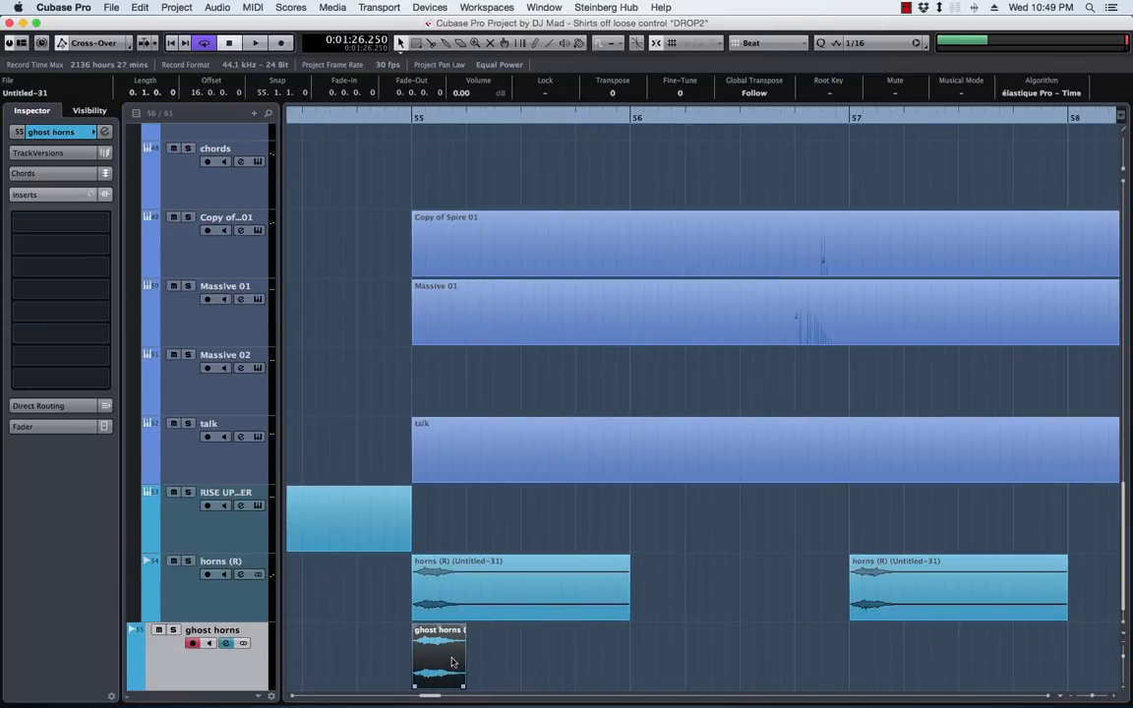
key(b)
click(638, 252)
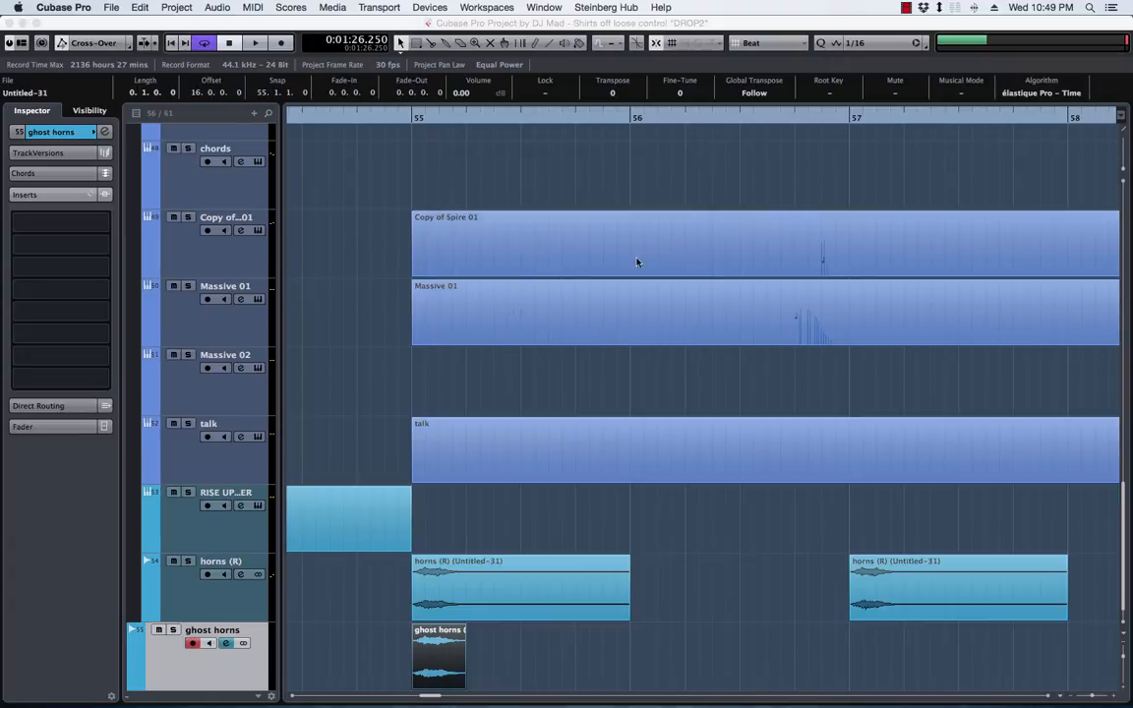
Process the ghost horns event with Steinberg's REVelation reverb at 100 % wet, 0 % dry and a 3799 ms tail
right_click(449, 654)
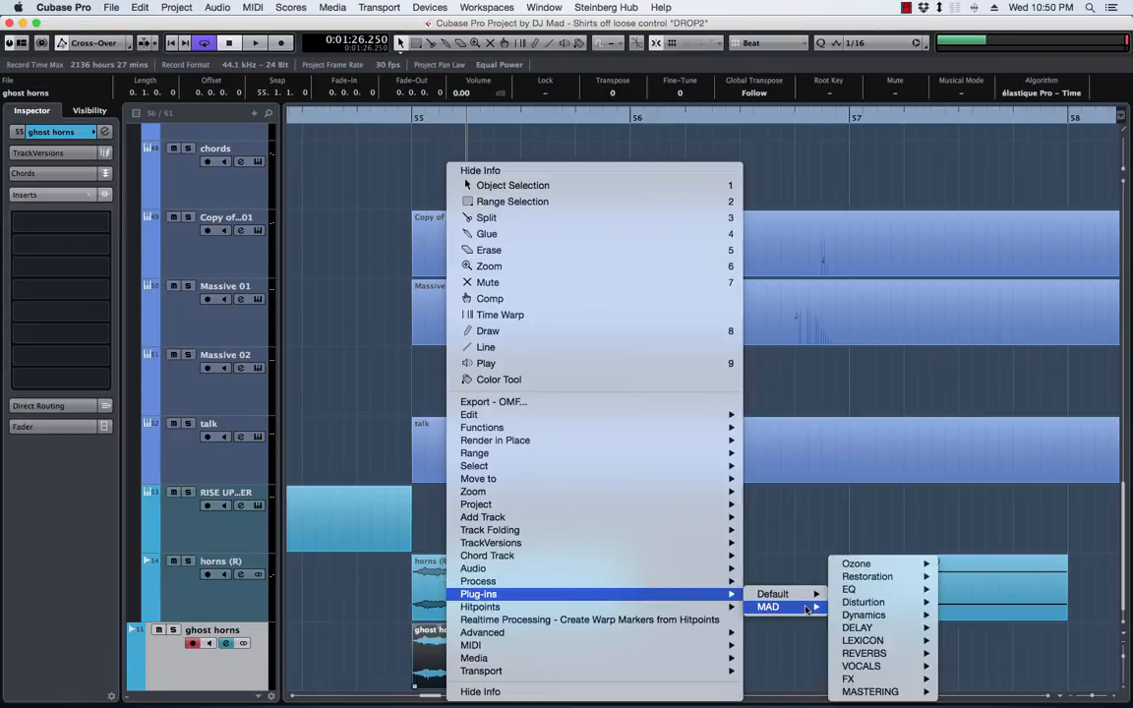
mouse_move(777, 594)
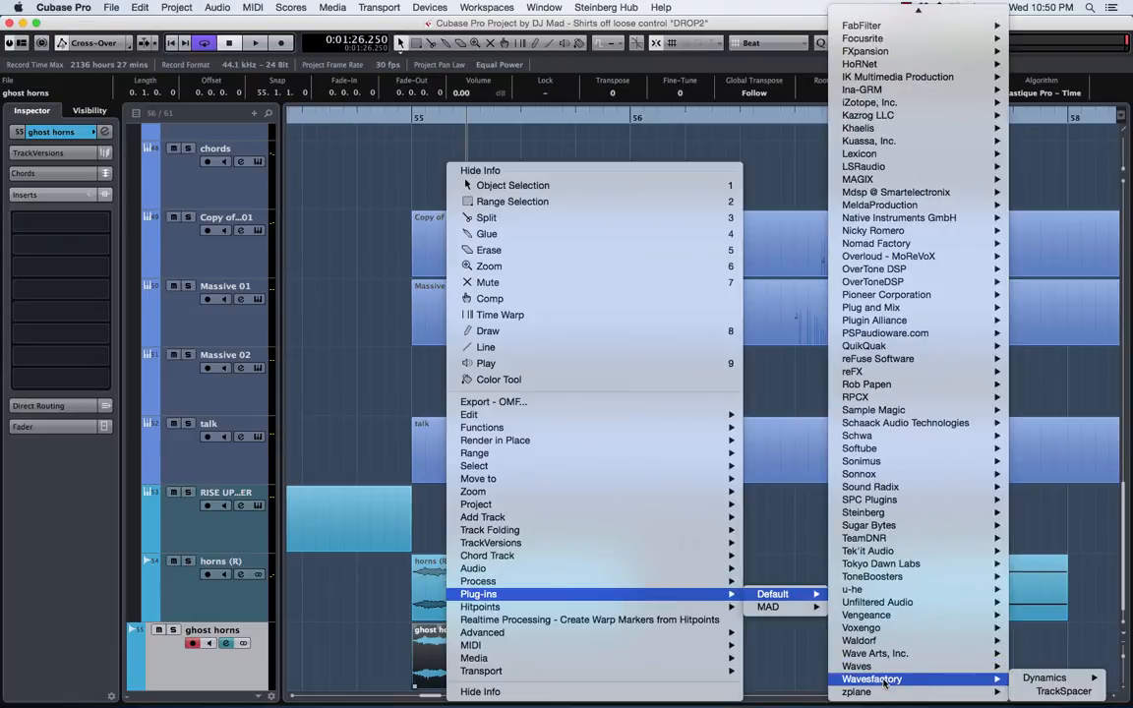
mouse_move(862, 514)
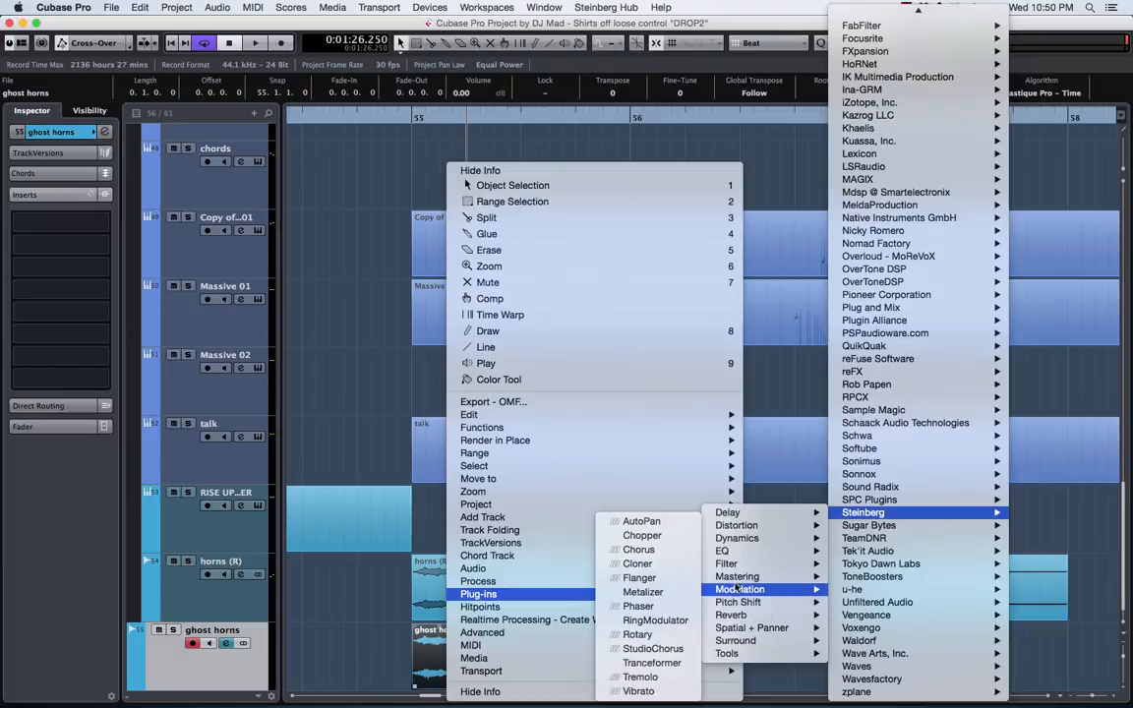
mouse_move(739, 618)
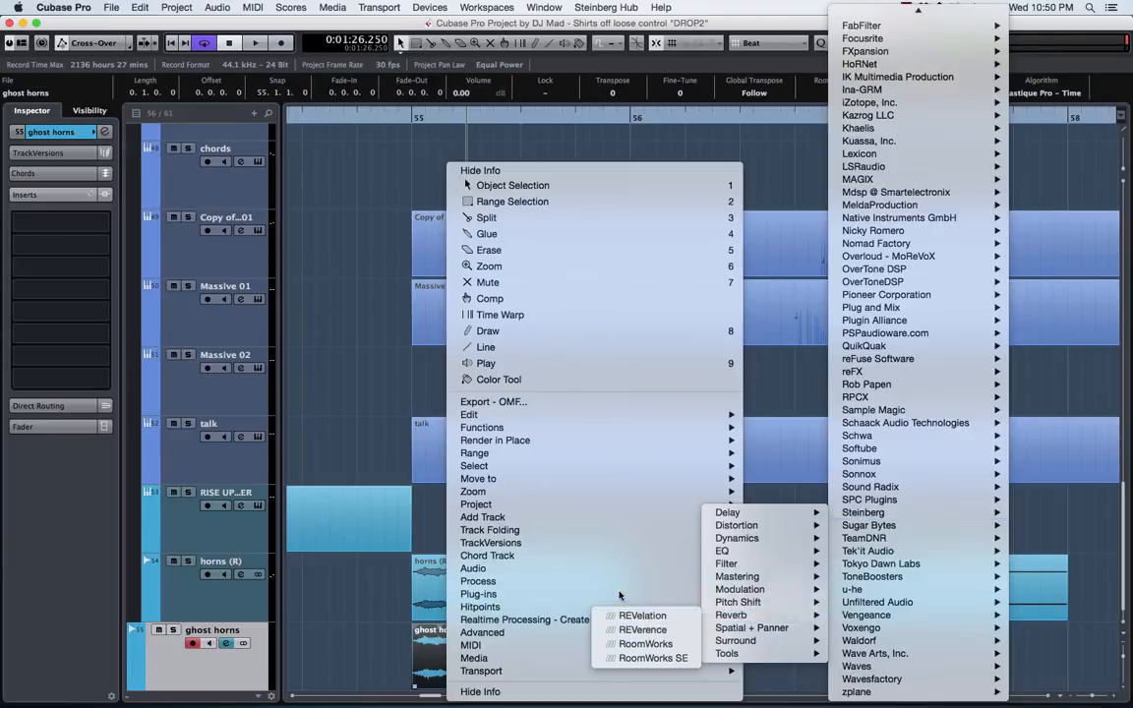
click(649, 618)
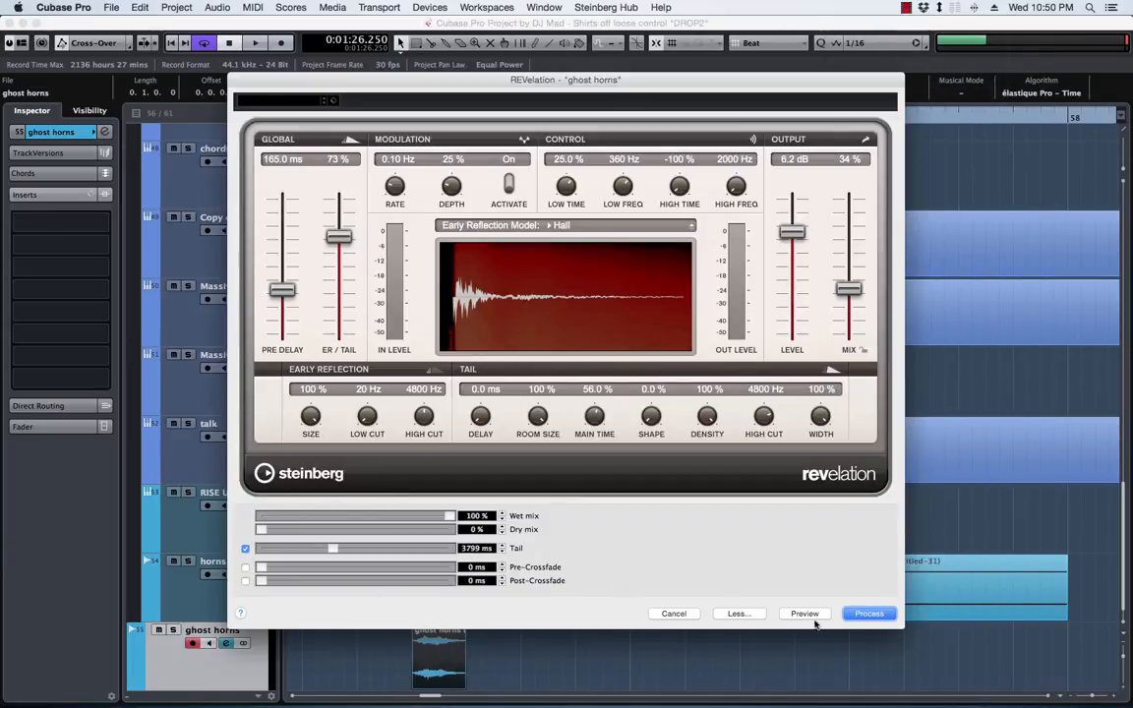
click(866, 614)
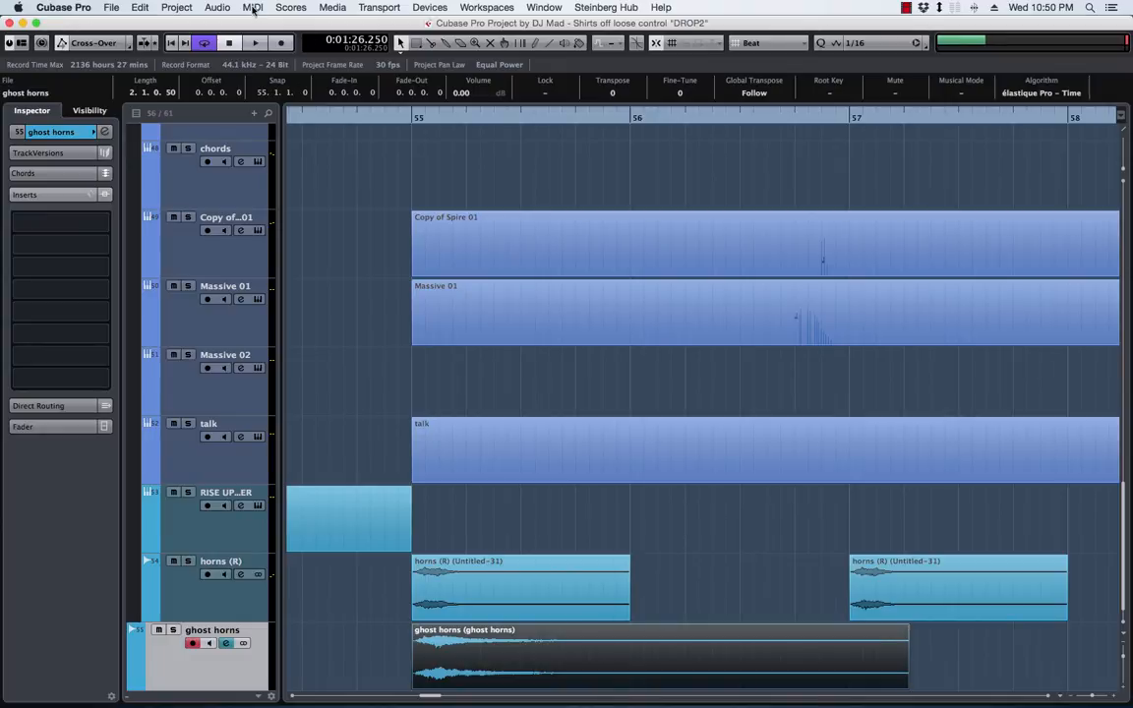
Reverse the reverb-processed ghost horns event
click(217, 7)
mouse_move(240, 25)
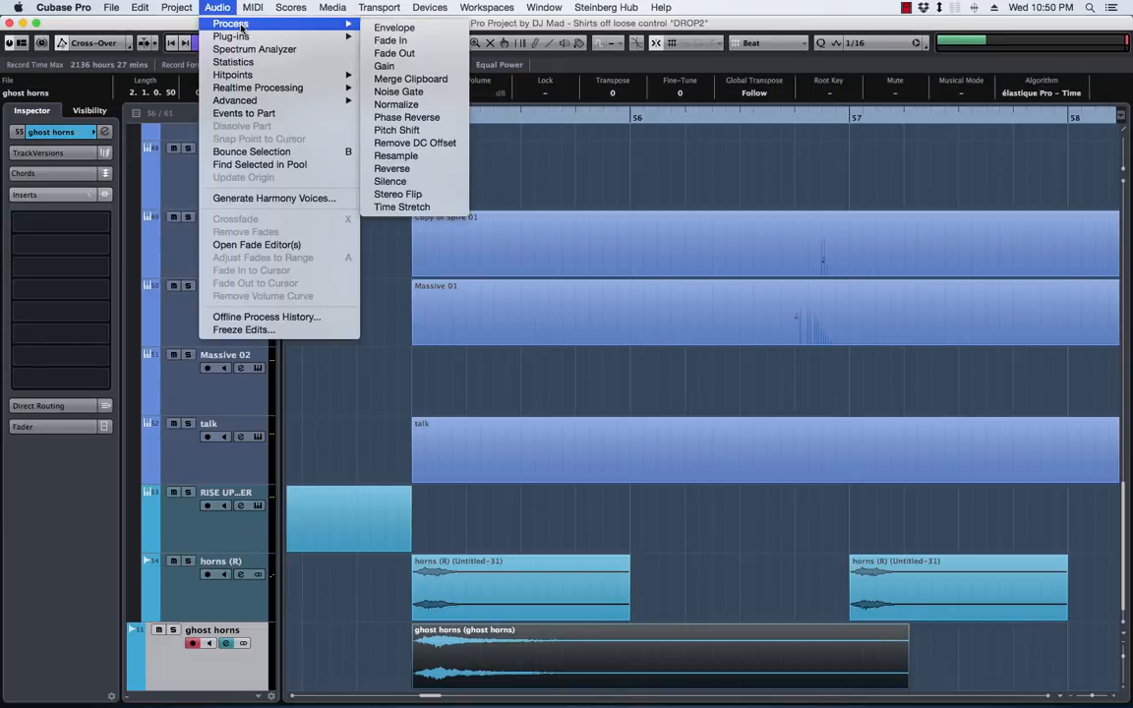
click(420, 170)
Move the reversed ghost horns event to end just past bar 55, and add a short fade-out at its end
drag(556, 642, 370, 639)
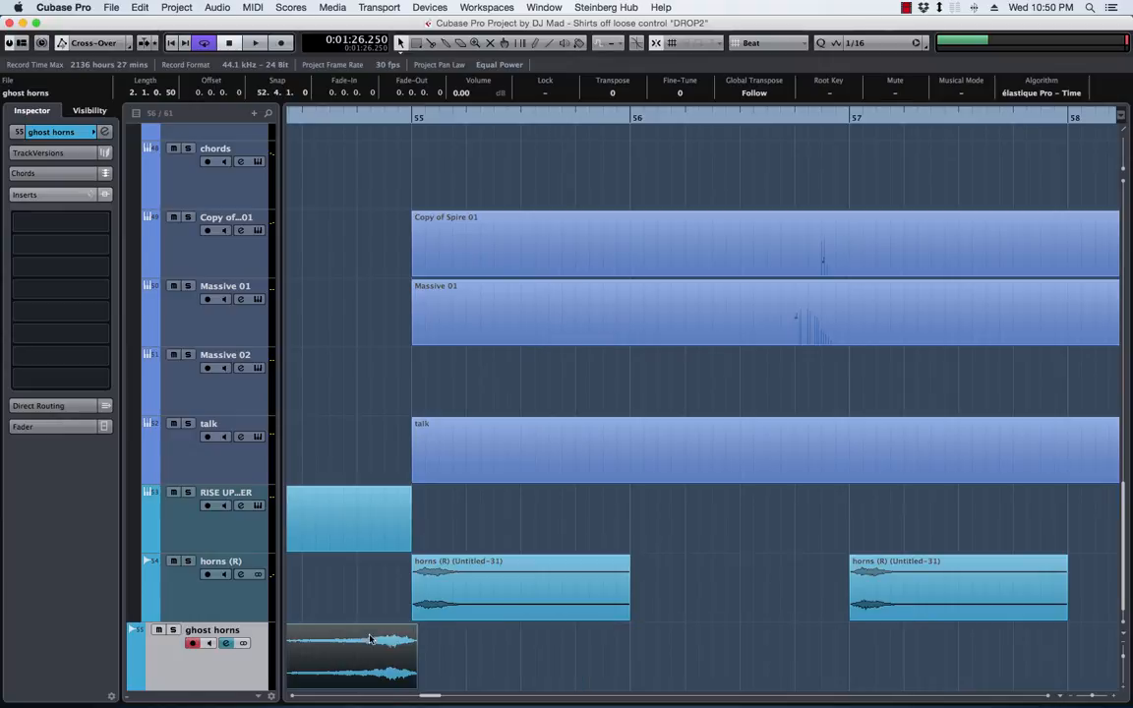
click(669, 165)
drag(399, 654, 413, 649)
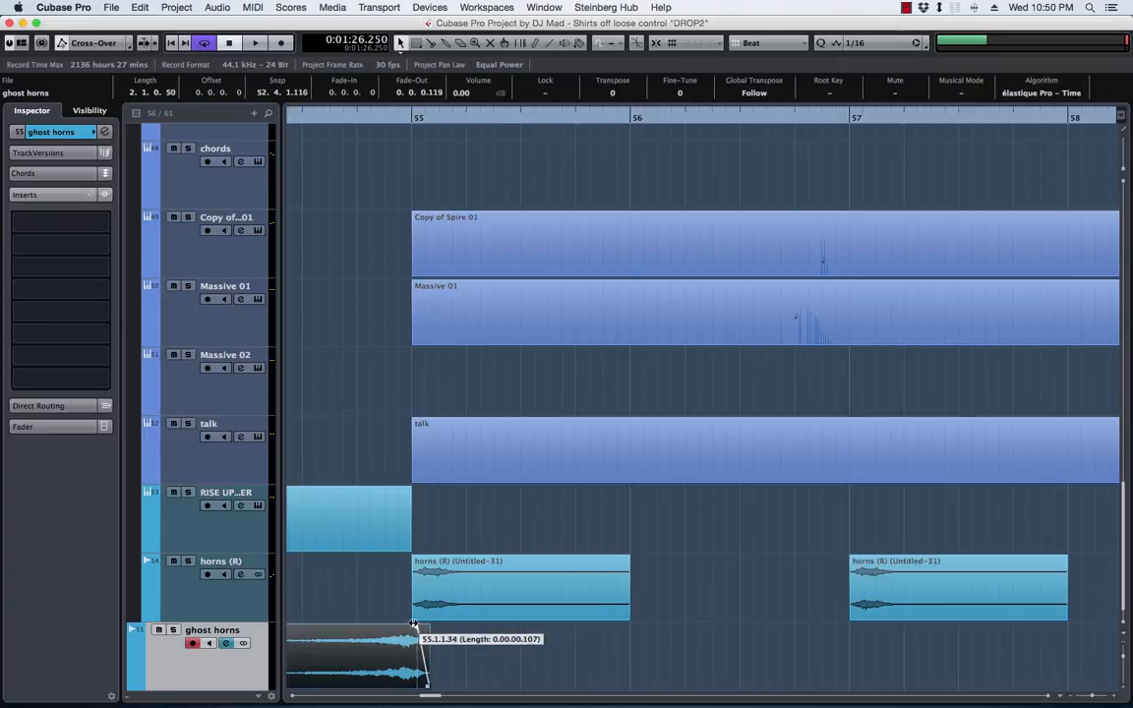
Insert RoomWorks on the ghost horns track with a reverb time of 2.89, and close its window
click(102, 247)
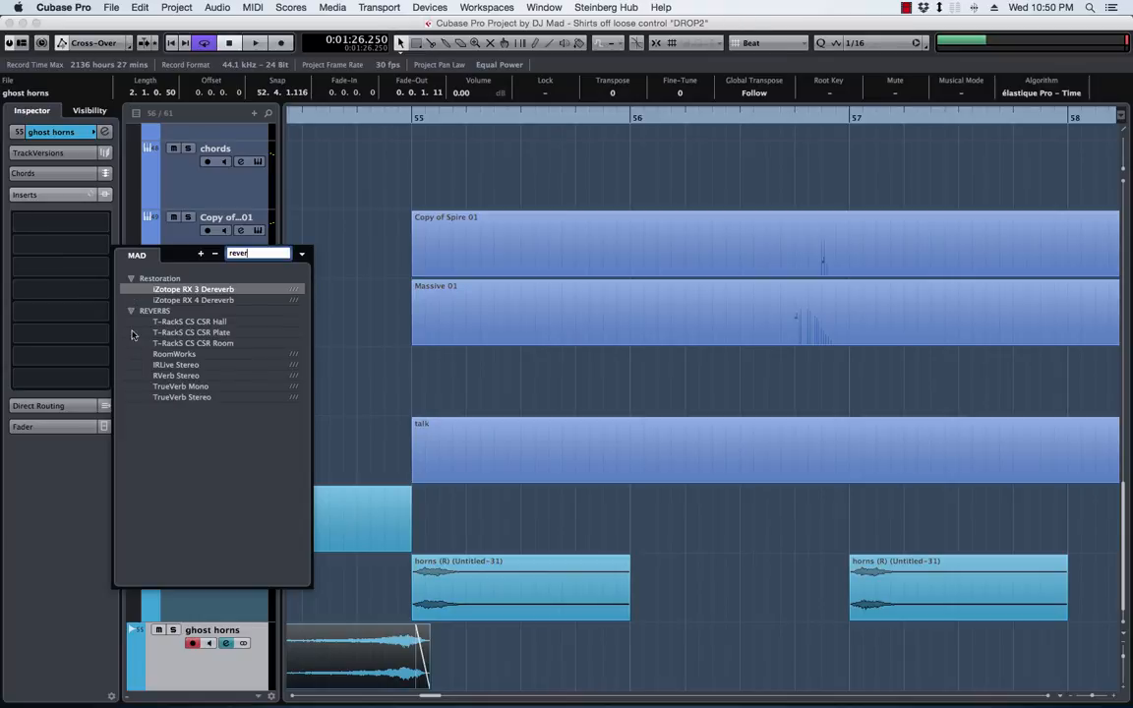
click(163, 354)
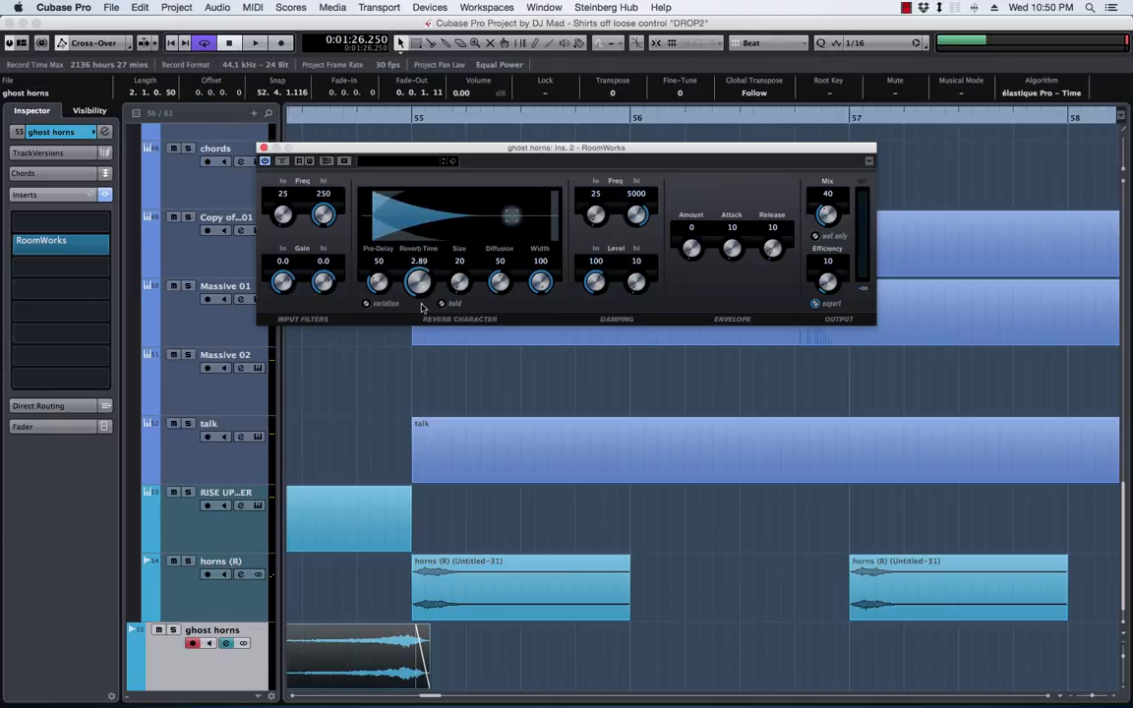
click(263, 148)
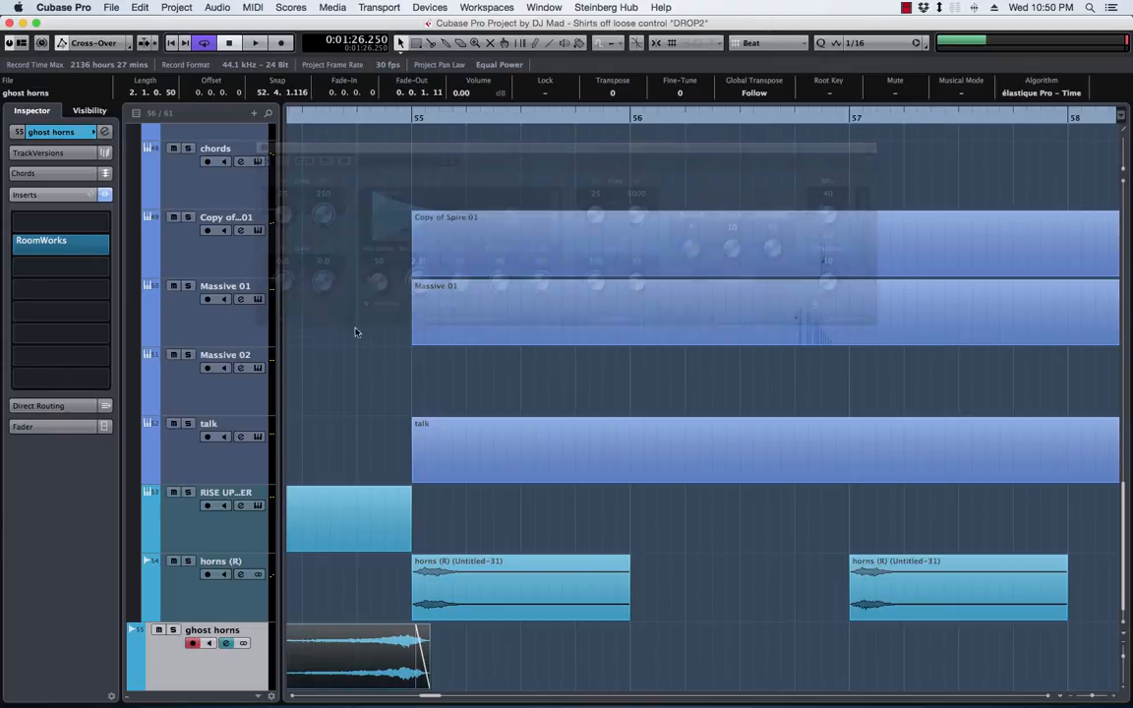
Audition the reversed ghost horns event leading into the horns at bar 55
key(space)
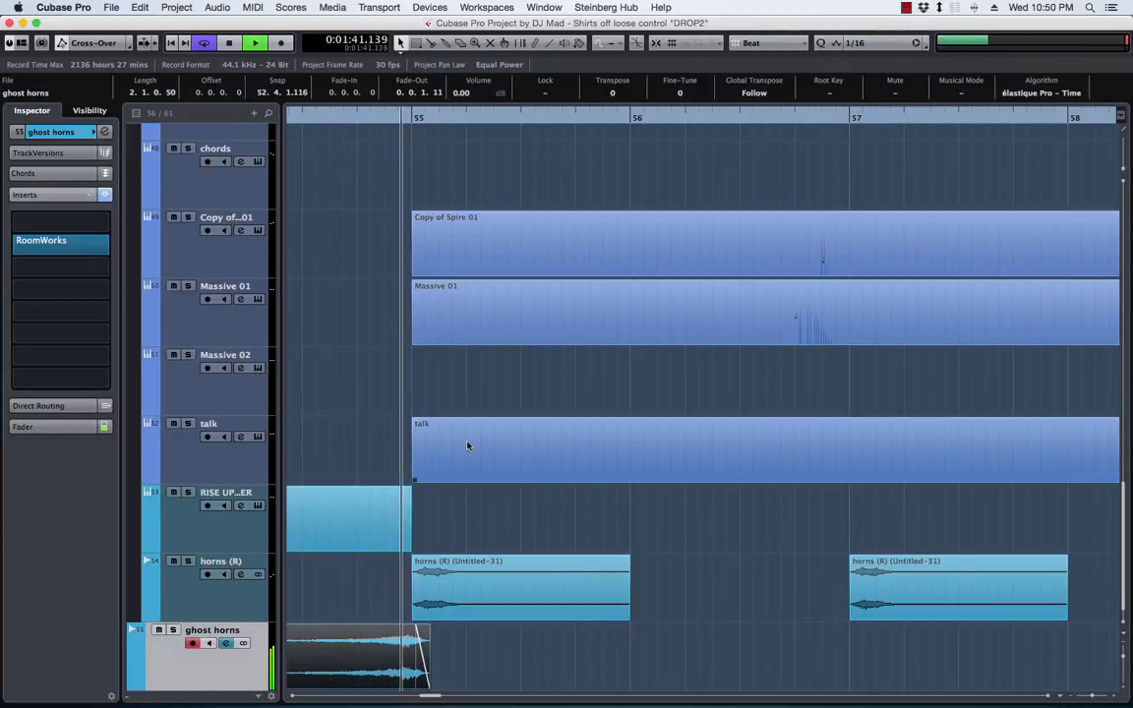
scroll(389, 256, left, 3)
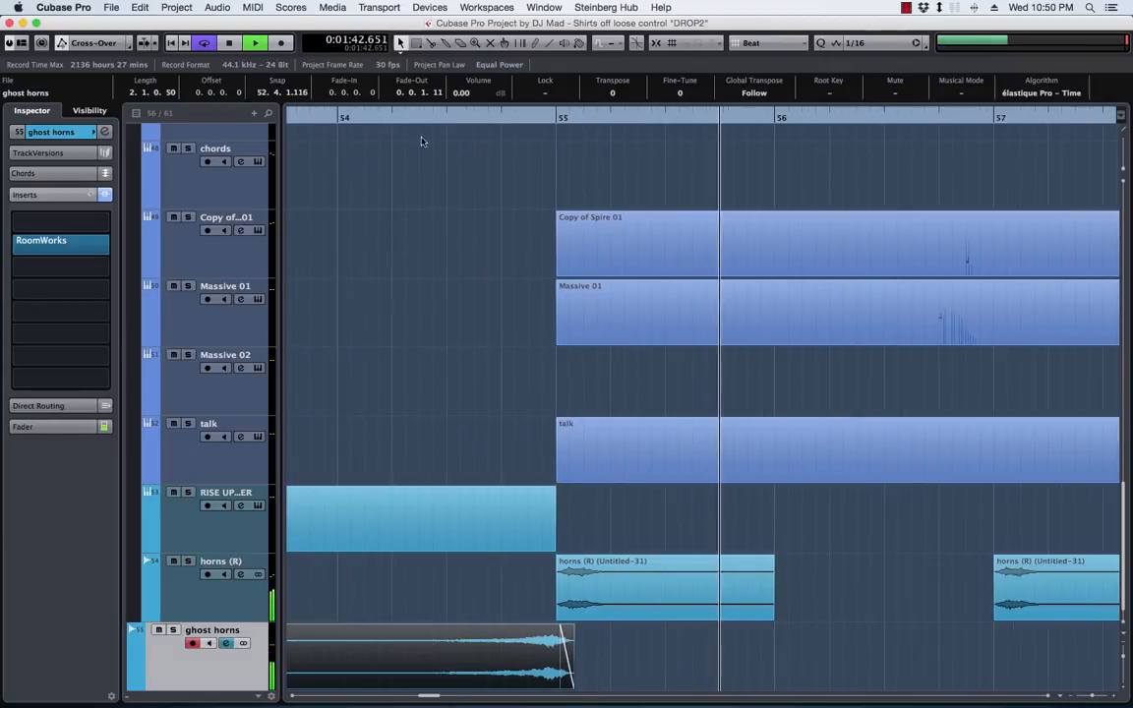
click(304, 115)
scroll(511, 591, left, 5)
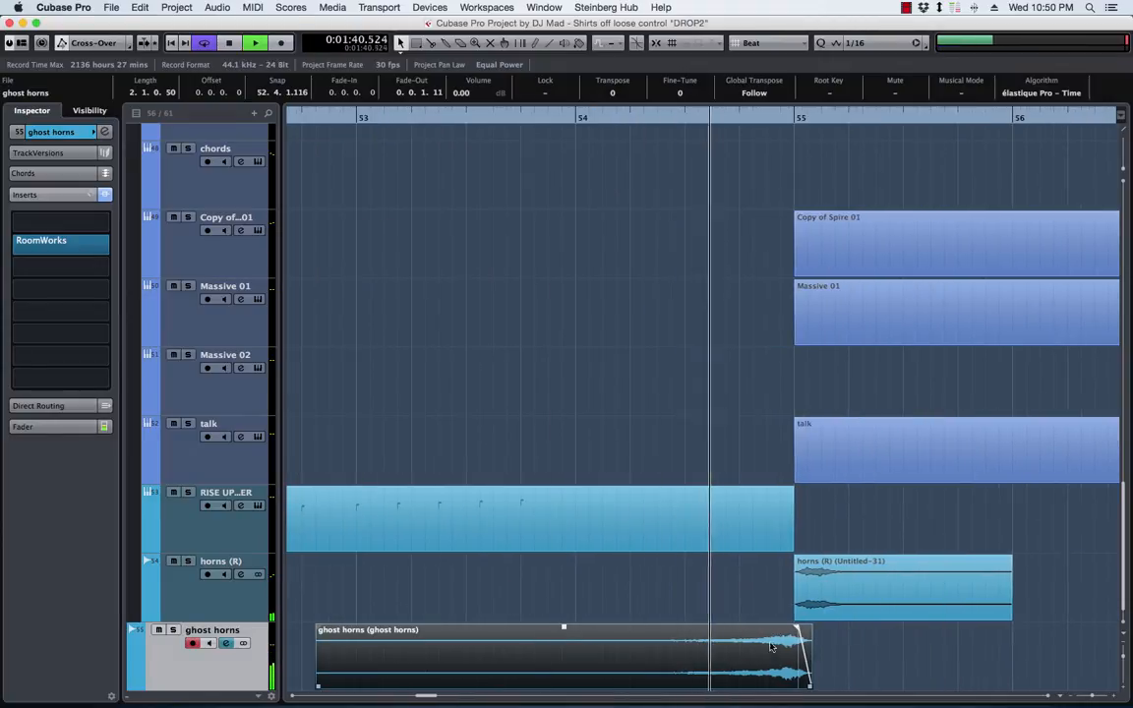
Move the ghost horns event about a beat earlier so it ends just before bar 55, and audition it from bar 53
drag(785, 650, 736, 649)
key(space)
click(368, 117)
key(space)
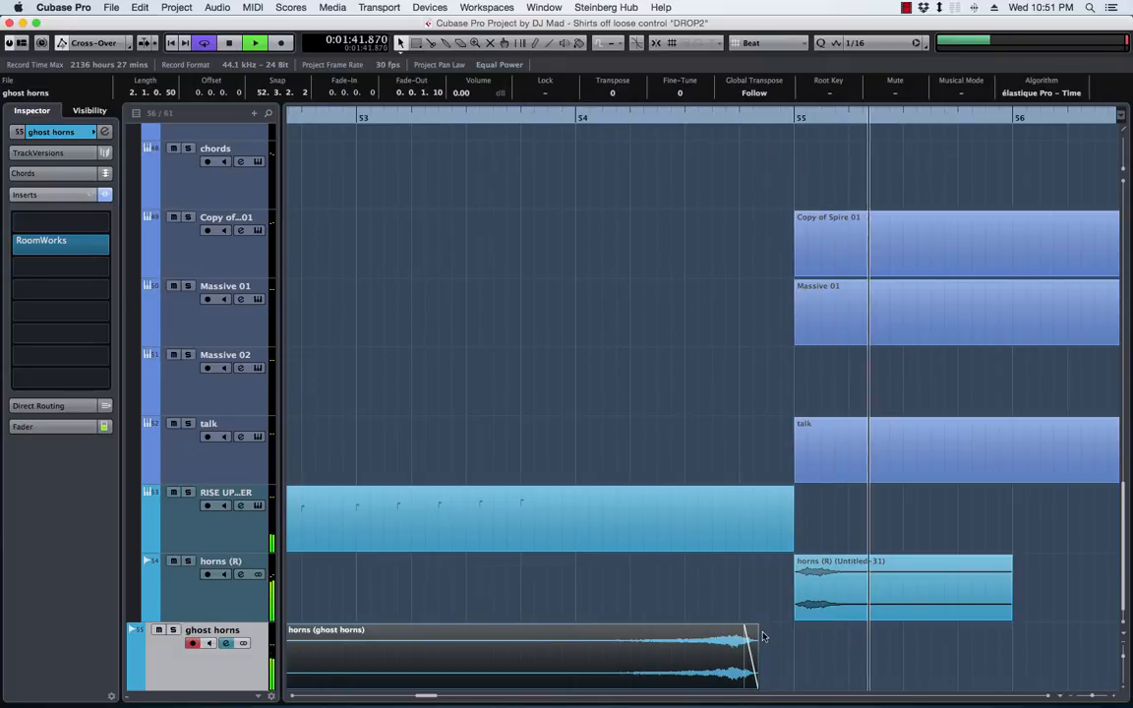
Audition the ghost horns with RoomWorks bypassed, and remove RoomWorks from the track's inserts
key(space)
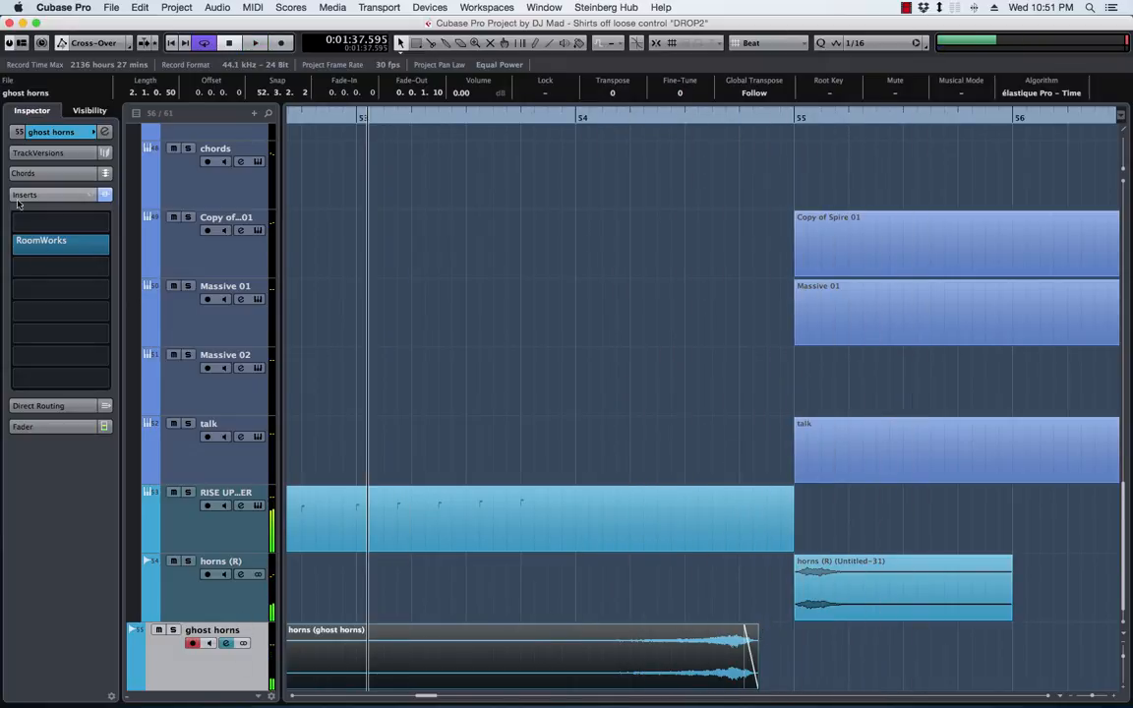
click(12, 246)
key(space)
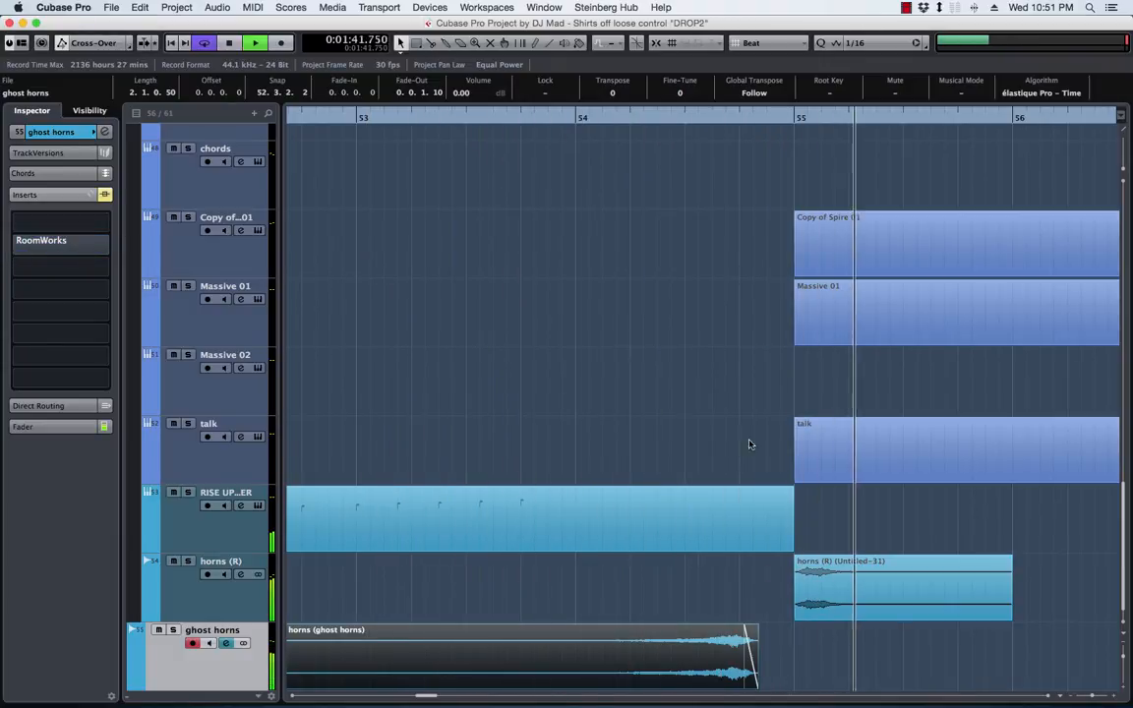
key(space)
click(111, 245)
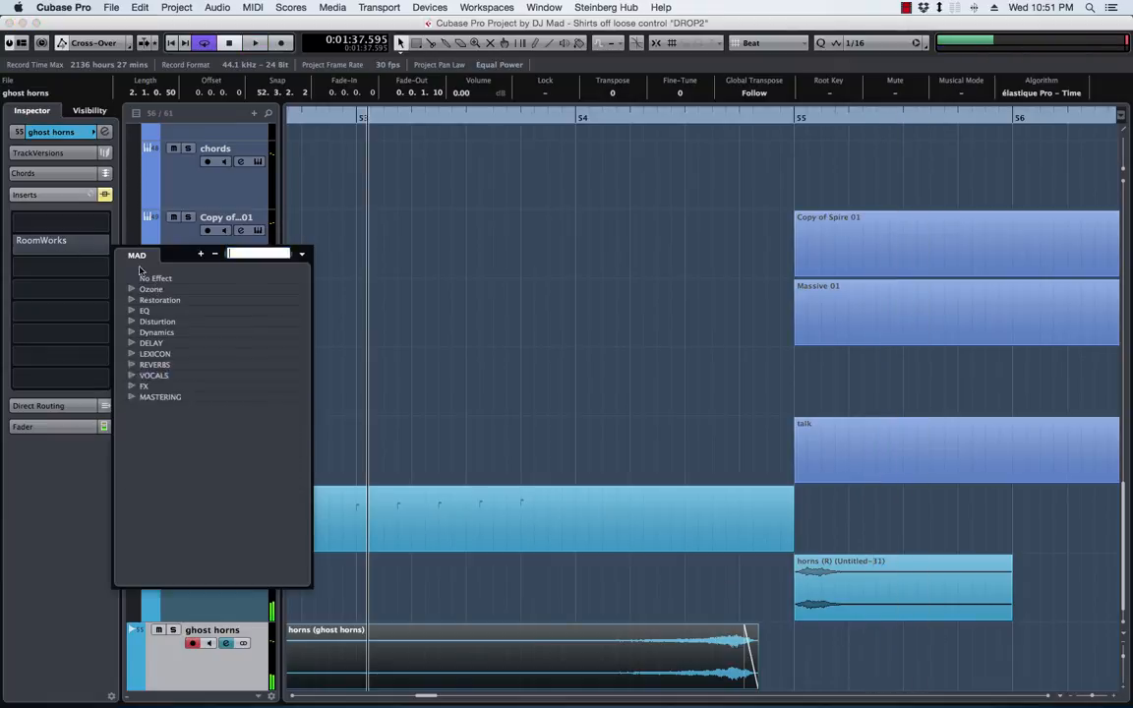
click(158, 279)
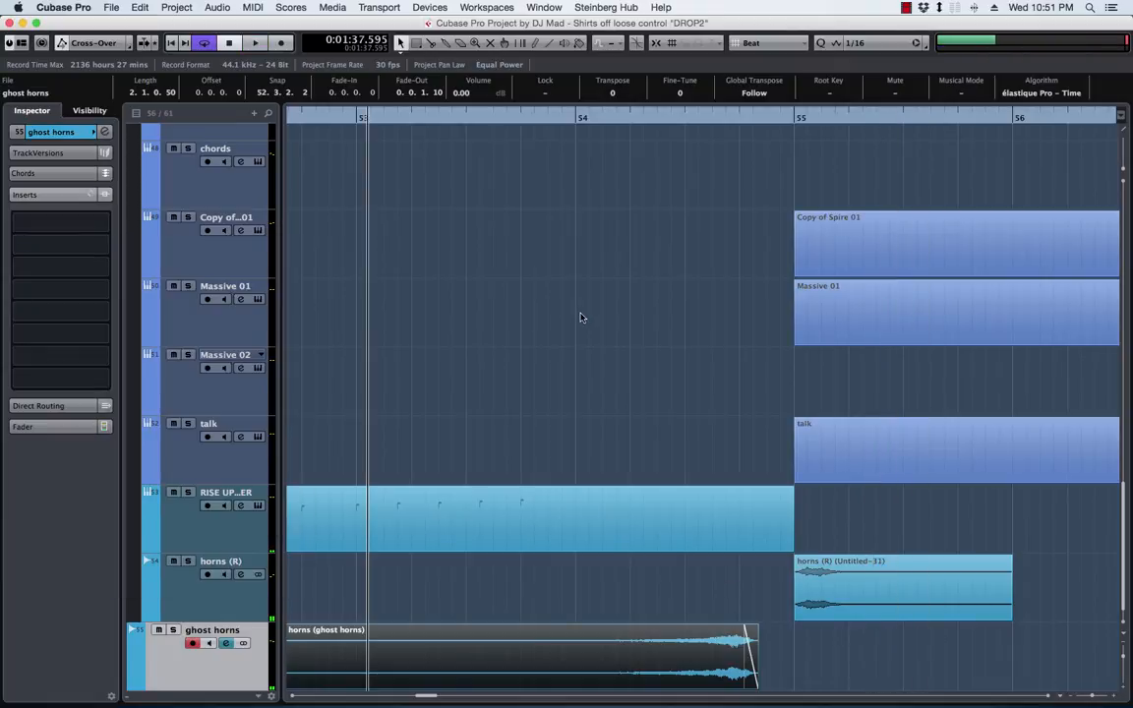
Play back the full mix from bar 47, following the lead, ghost and ghost horns events towards the section at bar 55
click(580, 318)
key(g)
key(g)
key(g)
key(g)
key(g)
key(g)
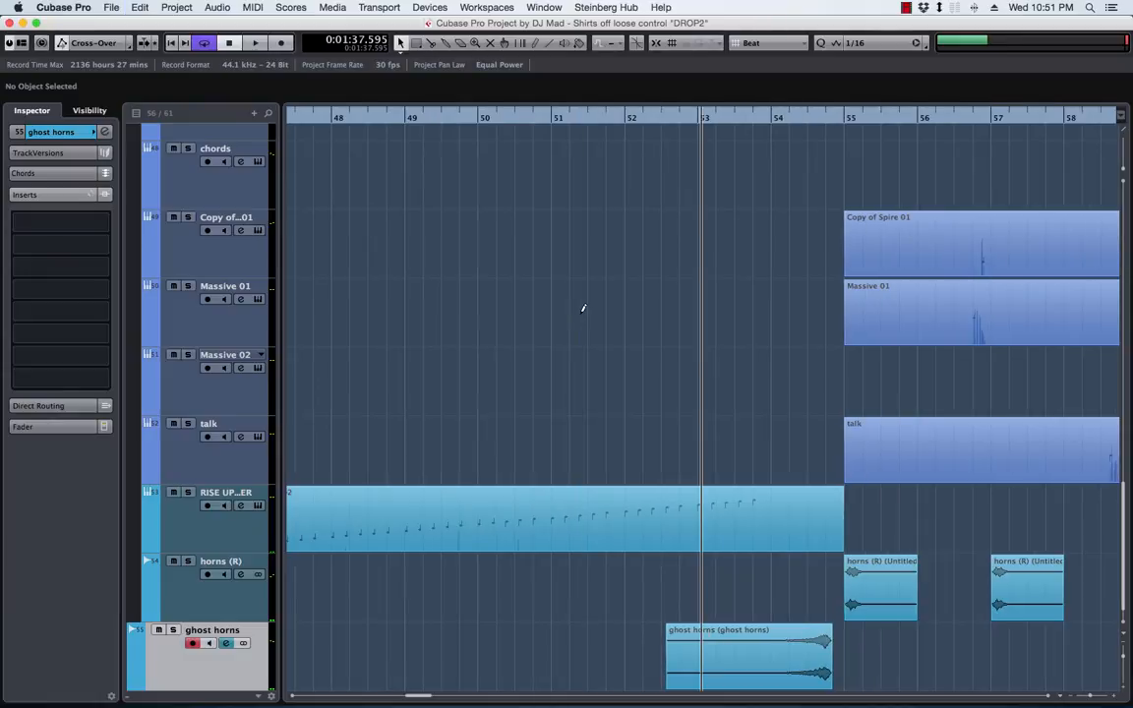
key(g)
key(g)
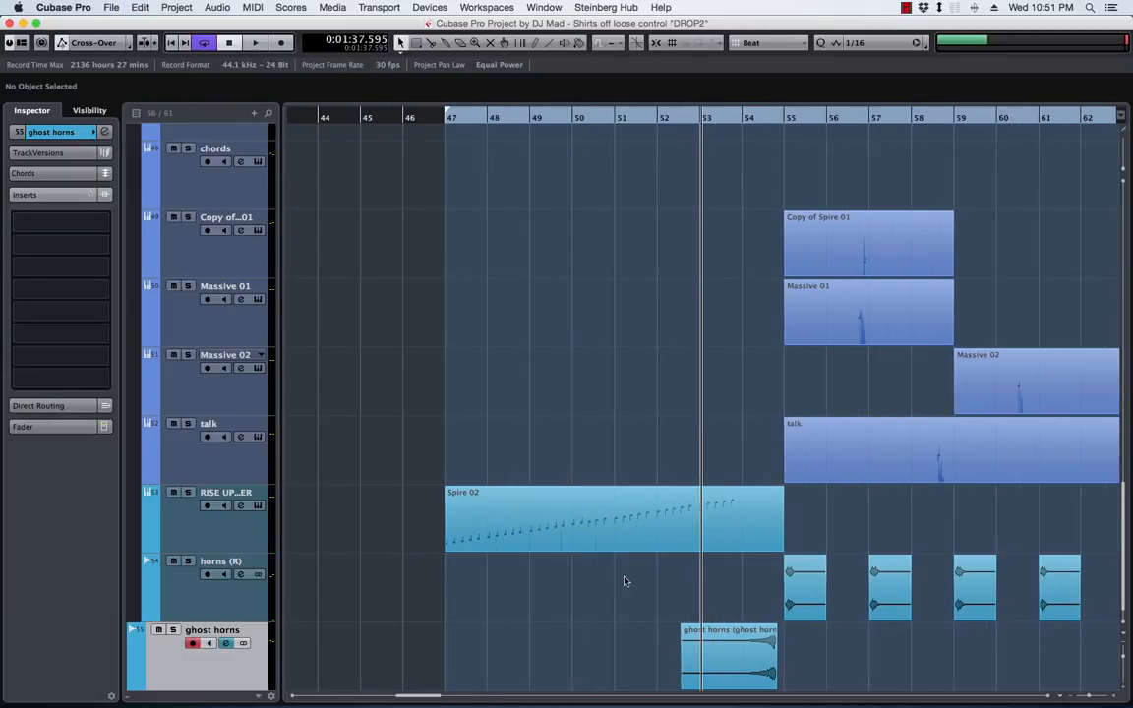
key(shift+g)
key(shift+g)
key(shift+g)
key(shift+g)
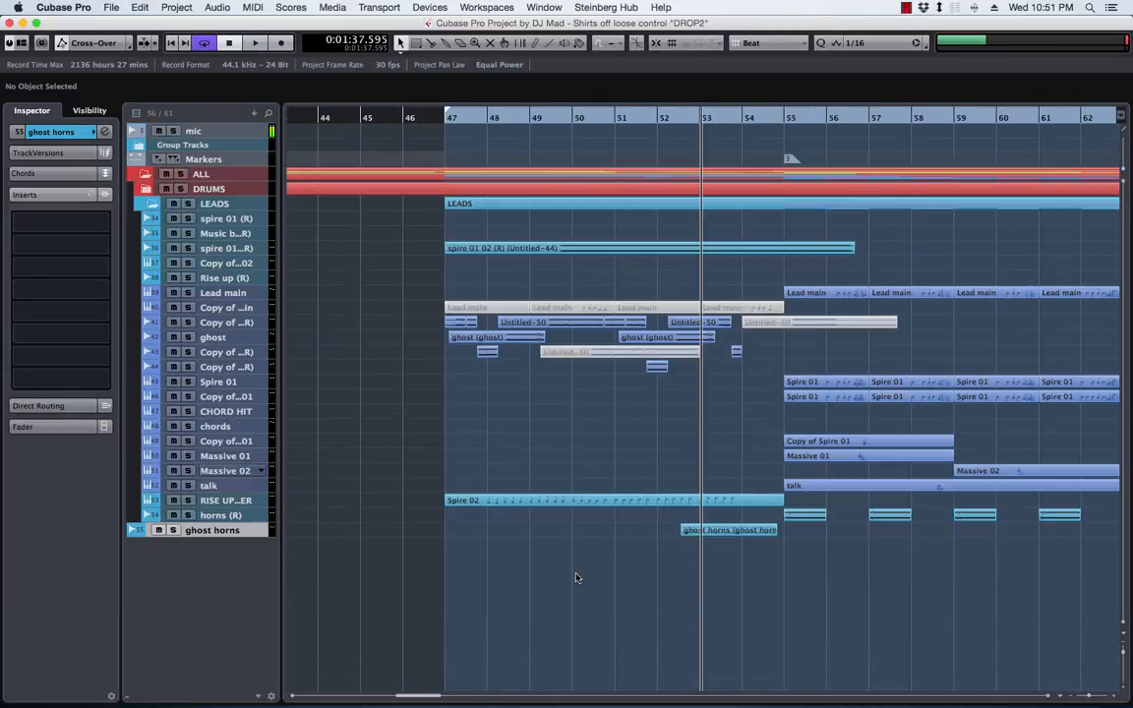
key(space)
click(448, 118)
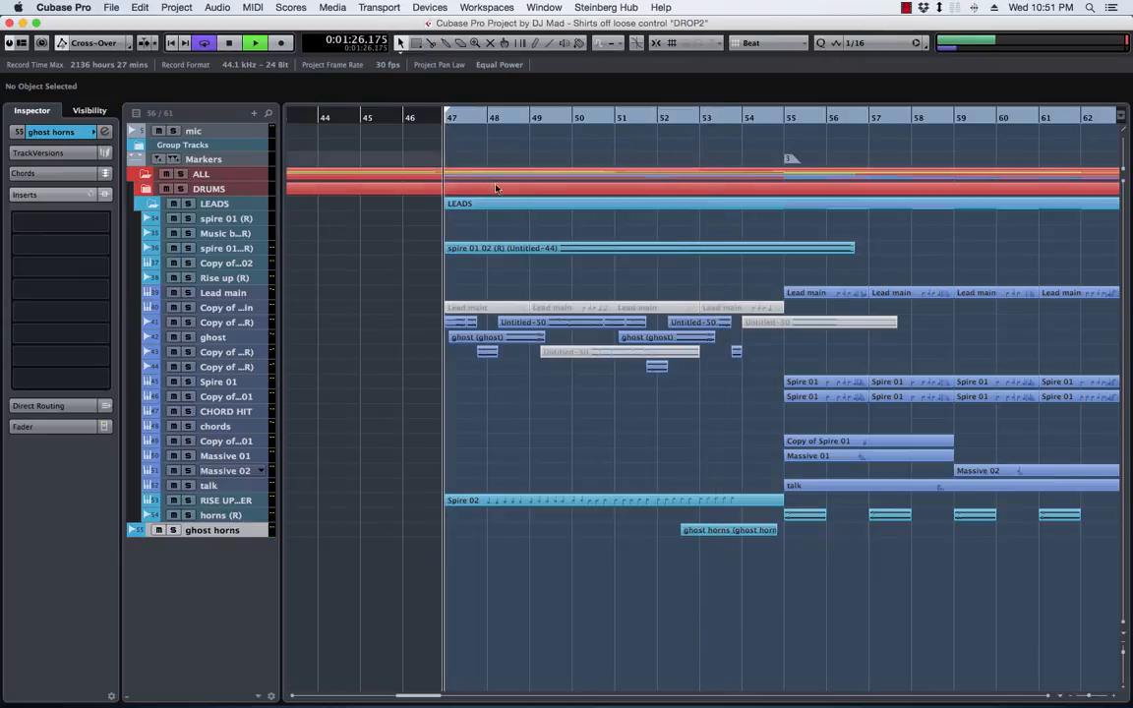
scroll(446, 402, left, 3)
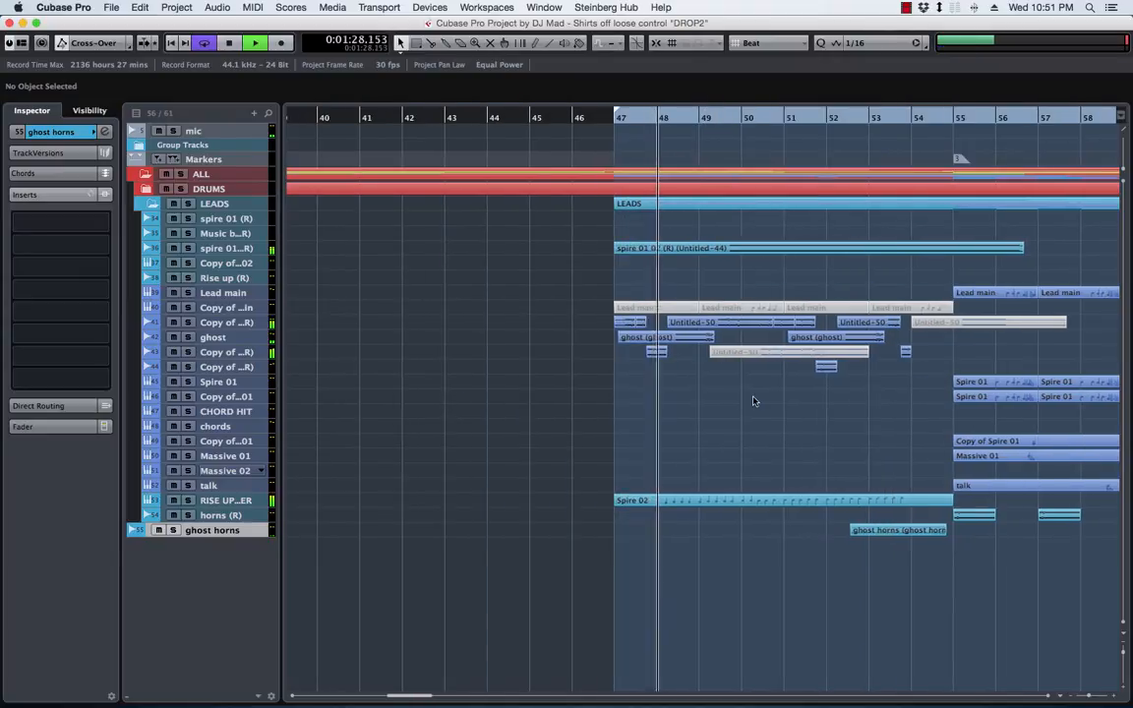
scroll(754, 401, right, 4)
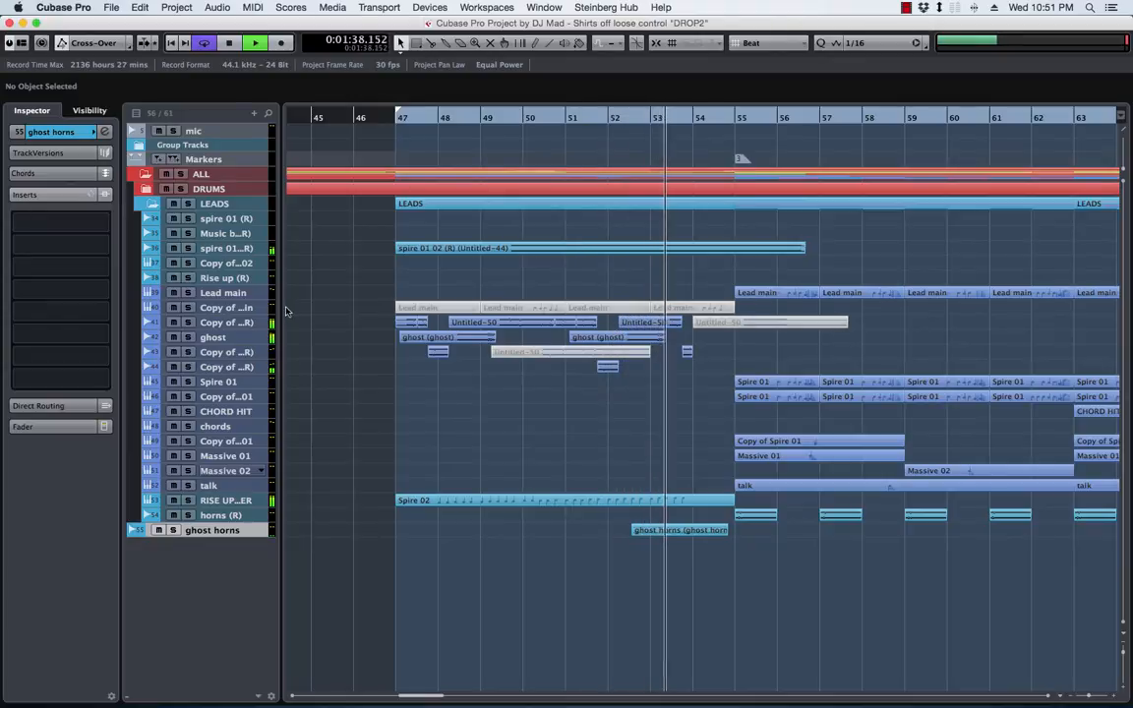
Remove the Copy of Lead main MIDI track that holds the muted lead parts before bar 55
click(236, 311)
right_click(222, 308)
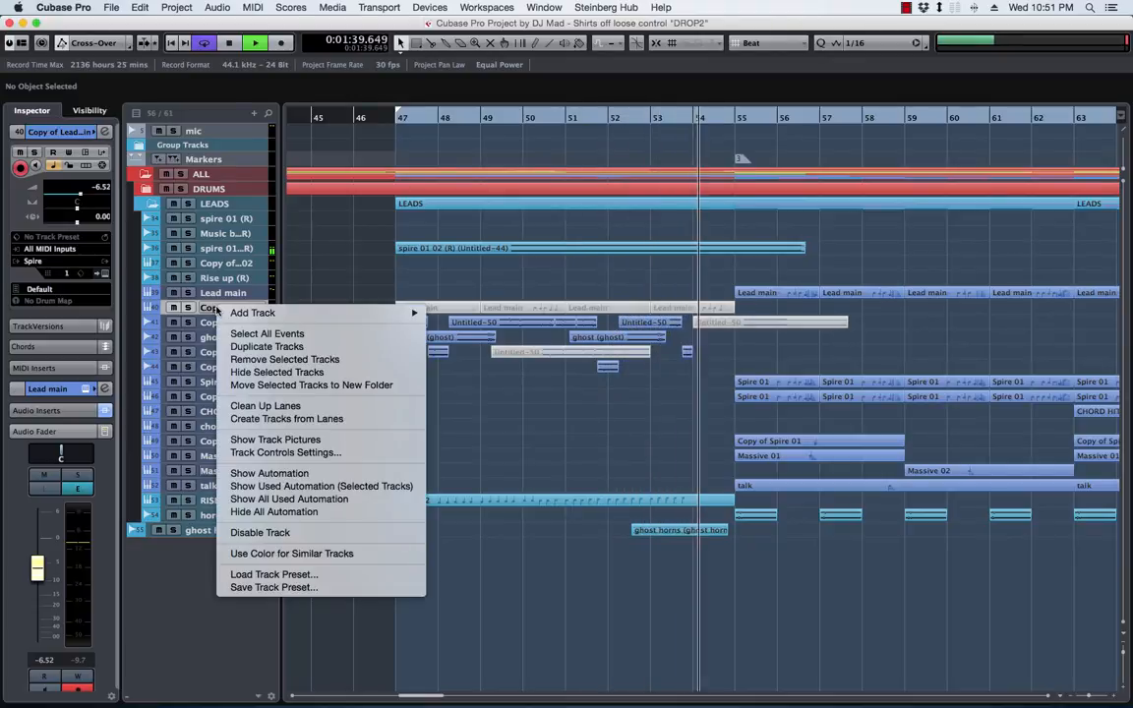
click(259, 360)
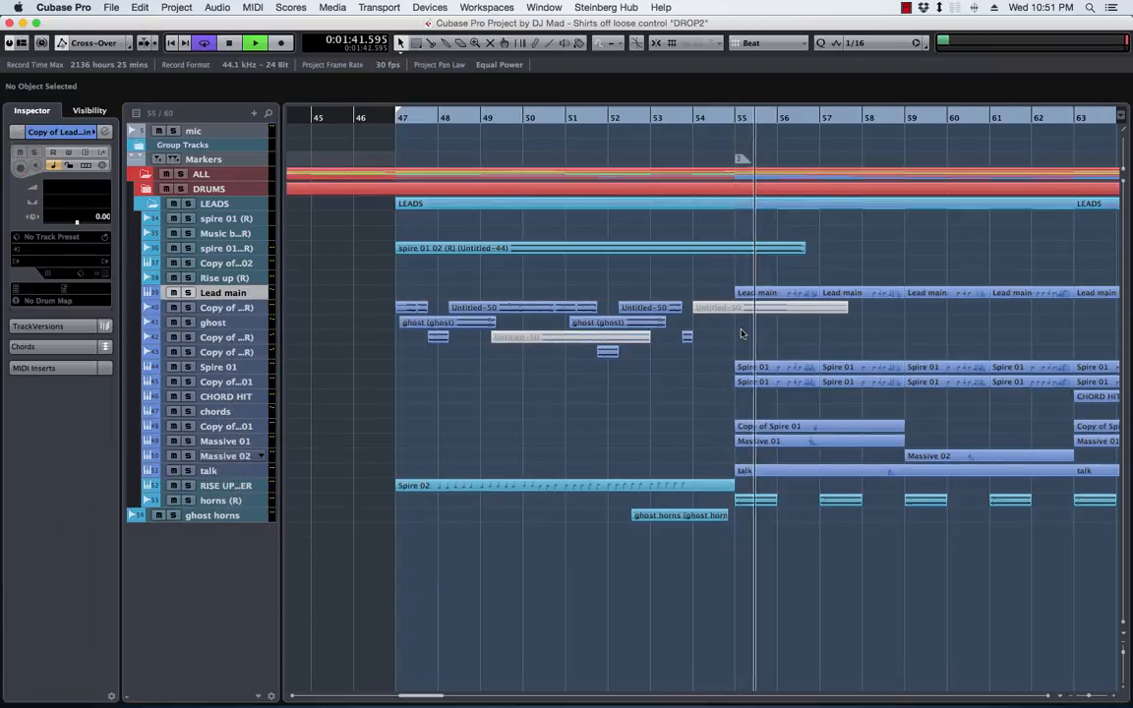
Delete the two muted Untitled-50 audio events, one starting at bar 54 and one starting at bar 49
click(739, 307)
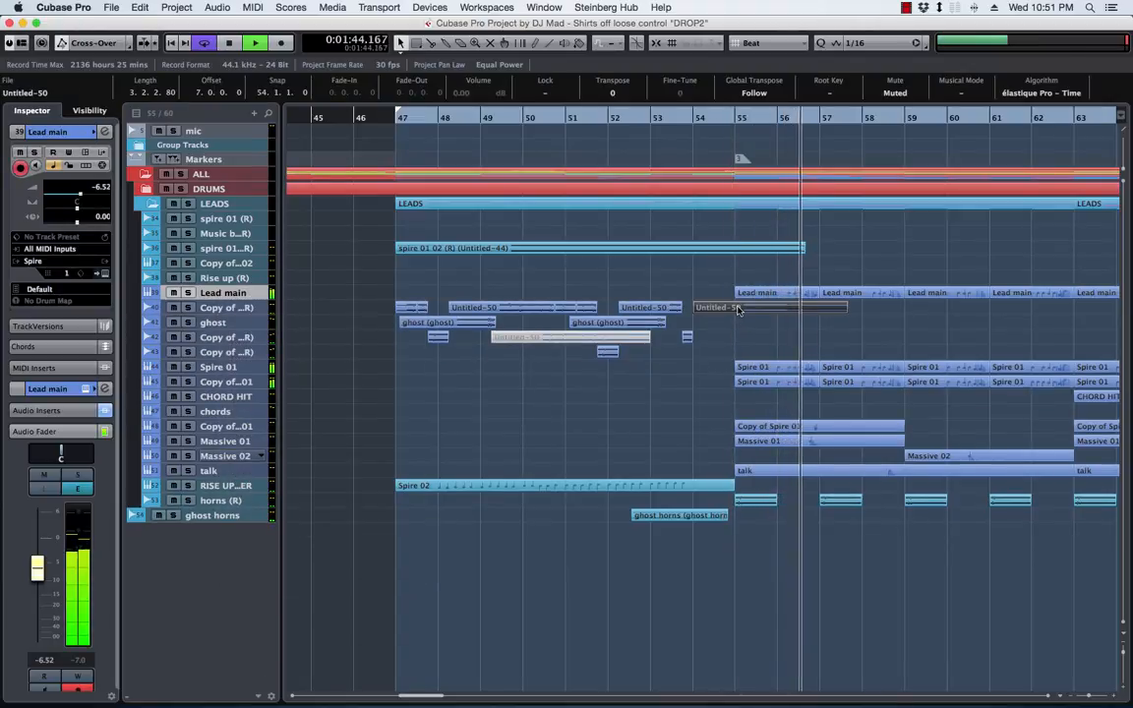
key(Delete)
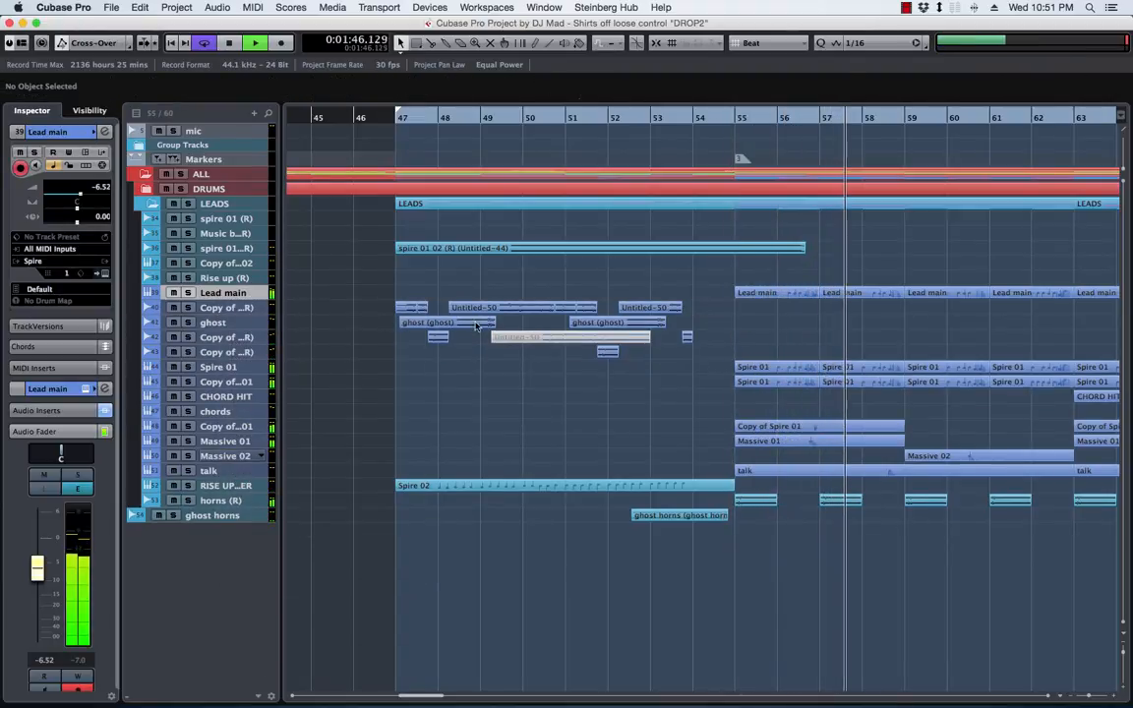
click(565, 337)
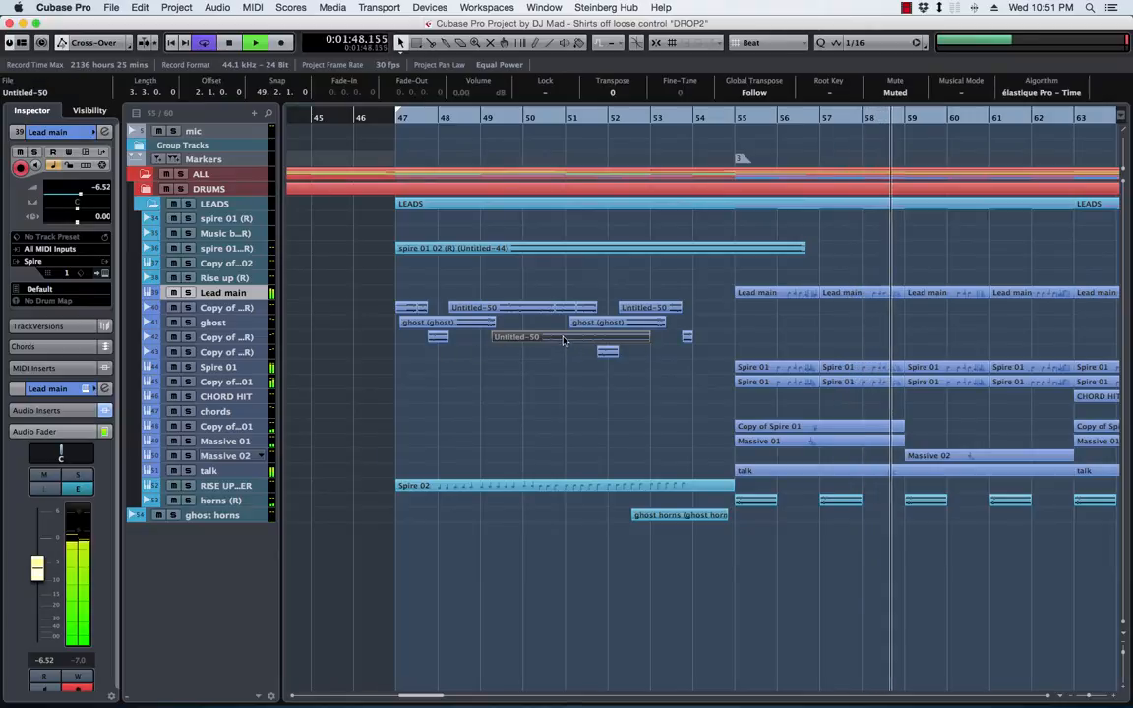
key(Delete)
Move the three Copy of Lead main audio tracks and the ghost track together above the Lead main track, and stop playback
shift+click(244, 352)
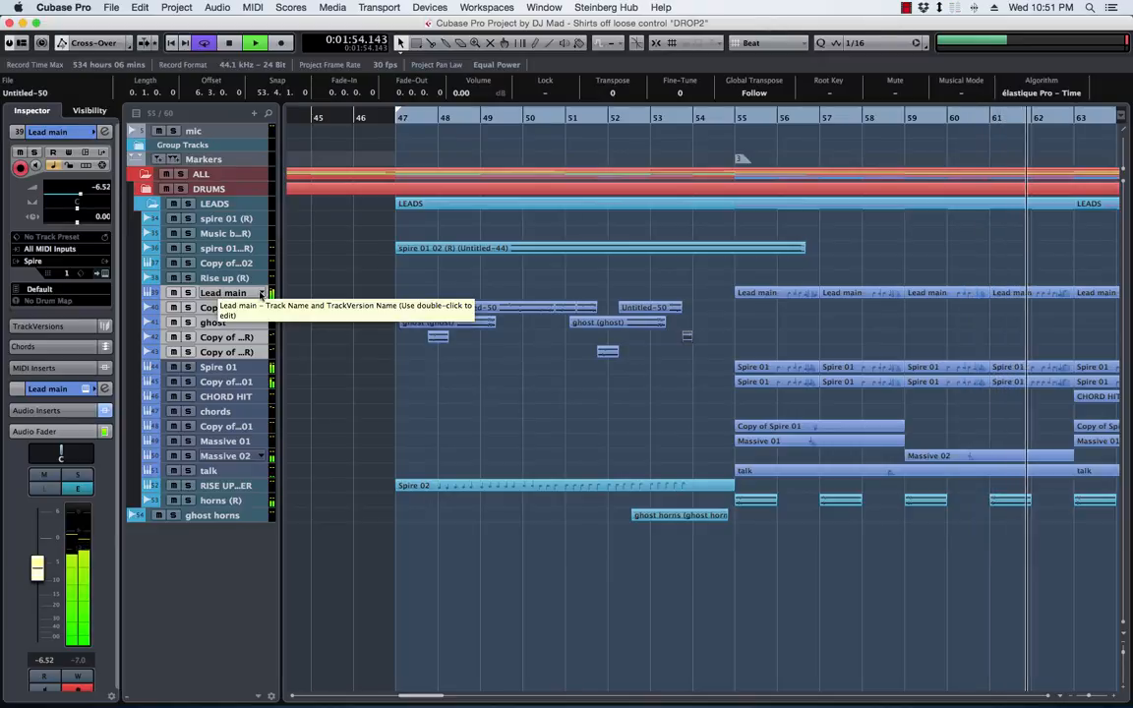
click(223, 308)
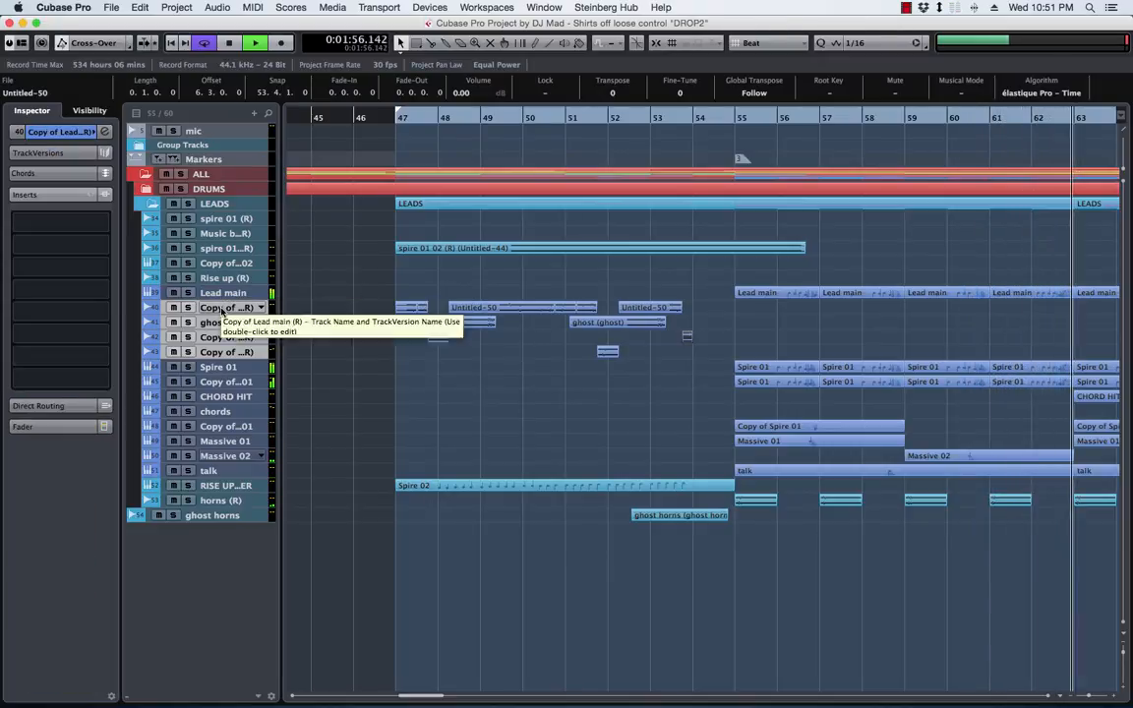
drag(223, 309, 224, 291)
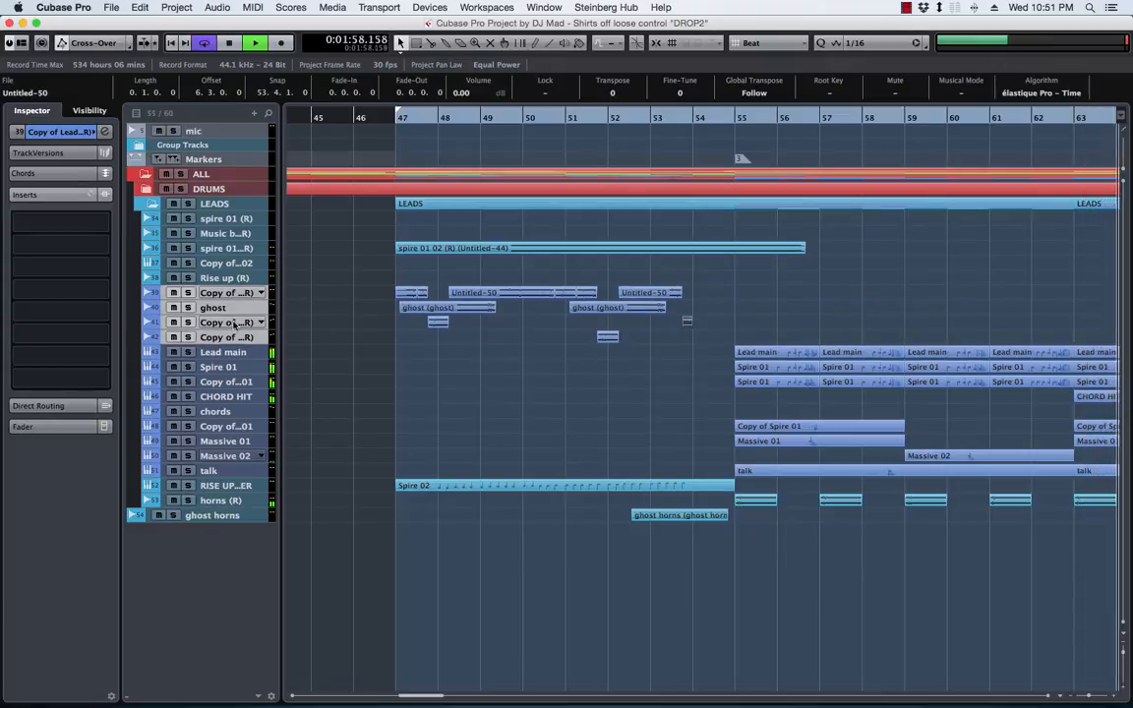
key(space)
Move the four selected audio tracks into a new folder named "pre hook", and apply that name to the tracks inside it
right_click(222, 293)
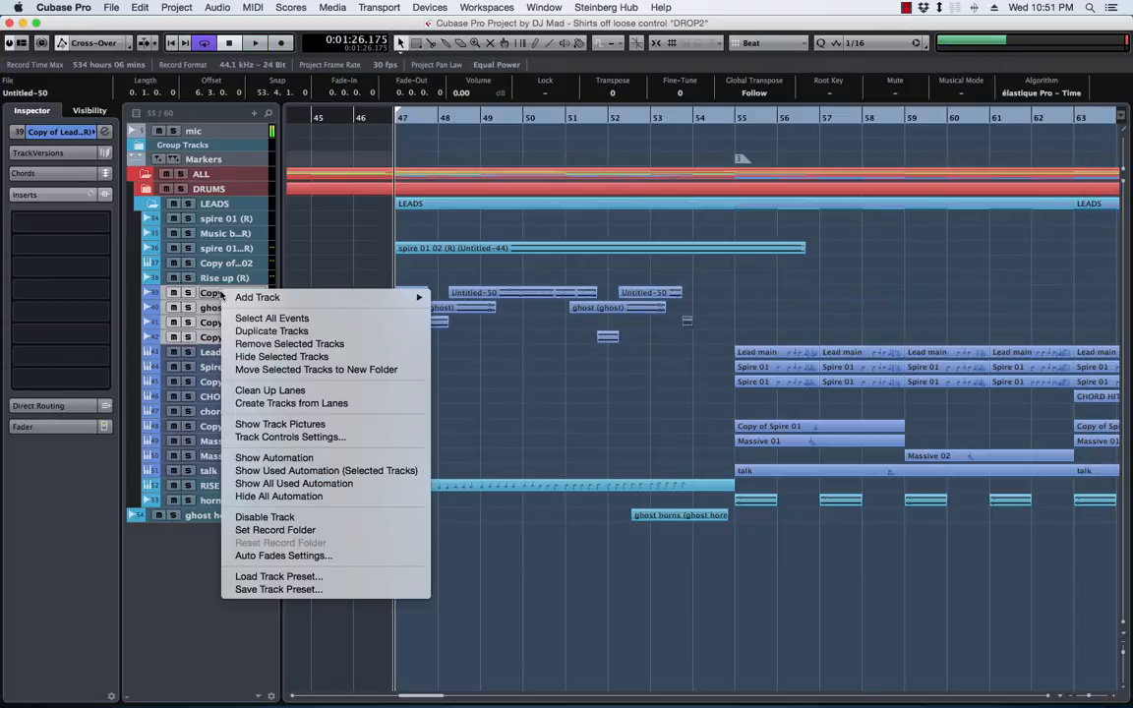
click(282, 370)
double_click(222, 293)
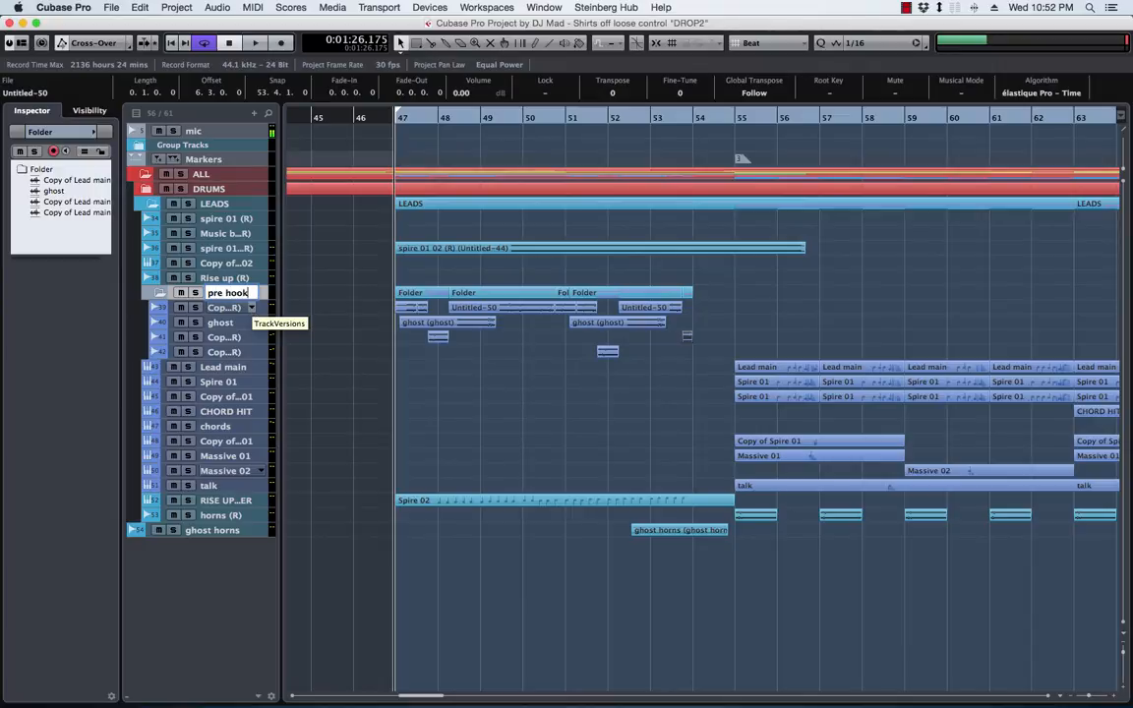
text(pre hook)
key(Return)
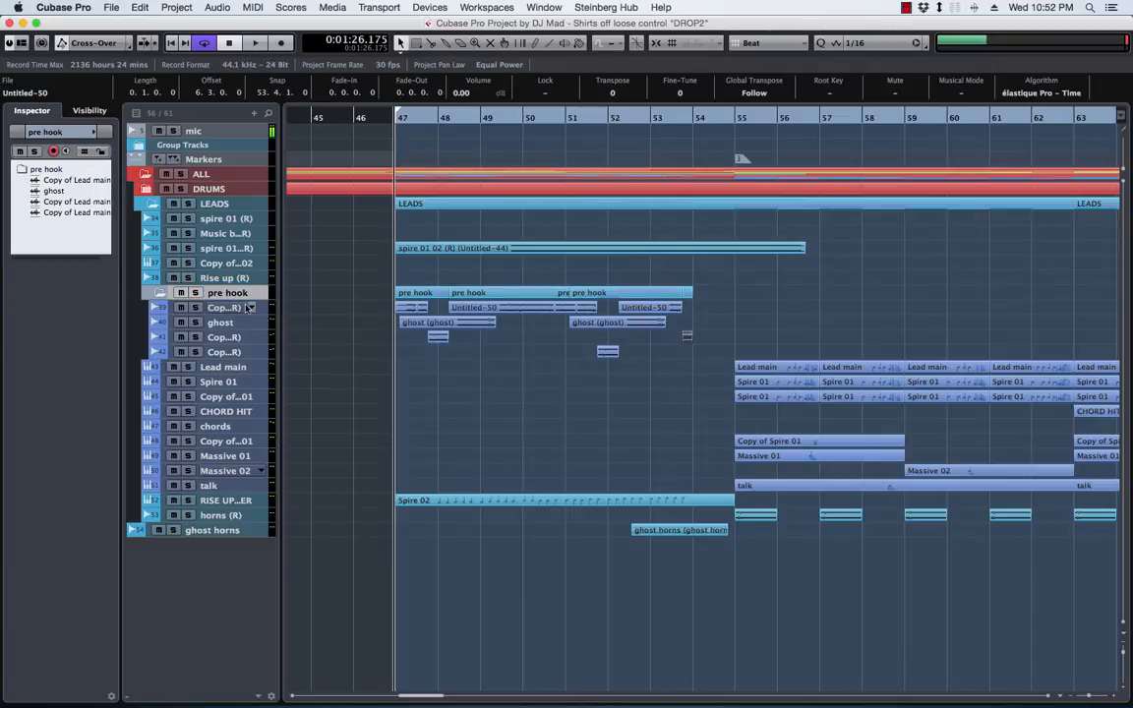
key(shift+Return)
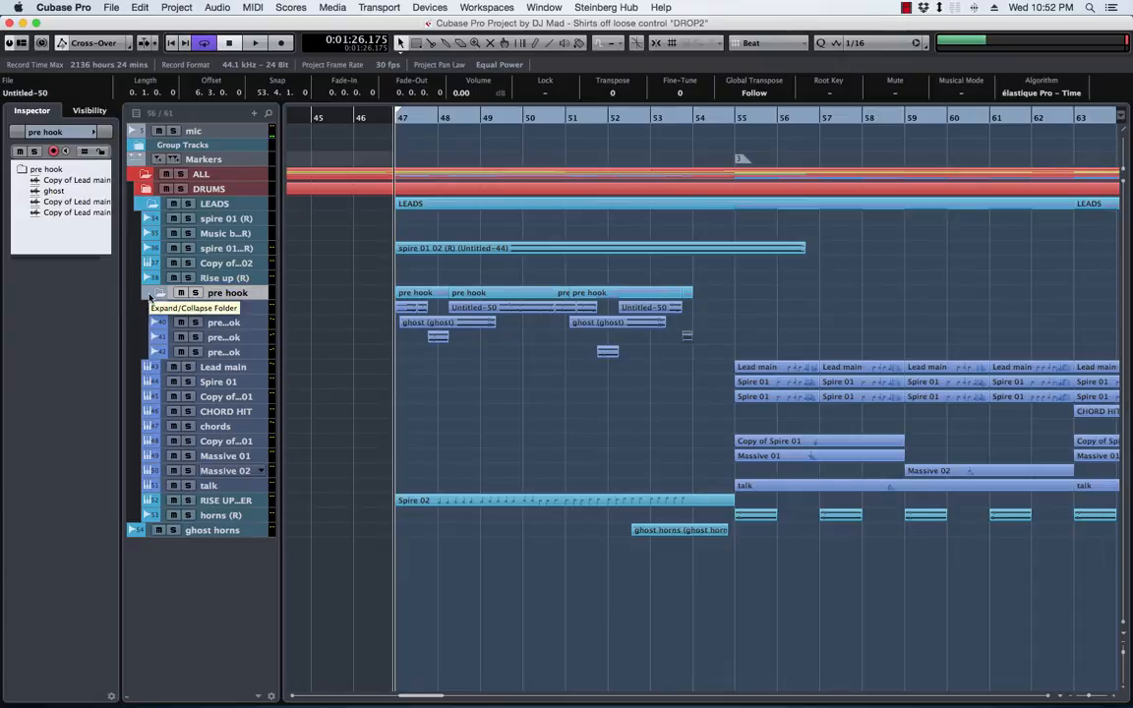
Colour the pre hook folder and its contents with Color 11, and collapse the folder
click(173, 293)
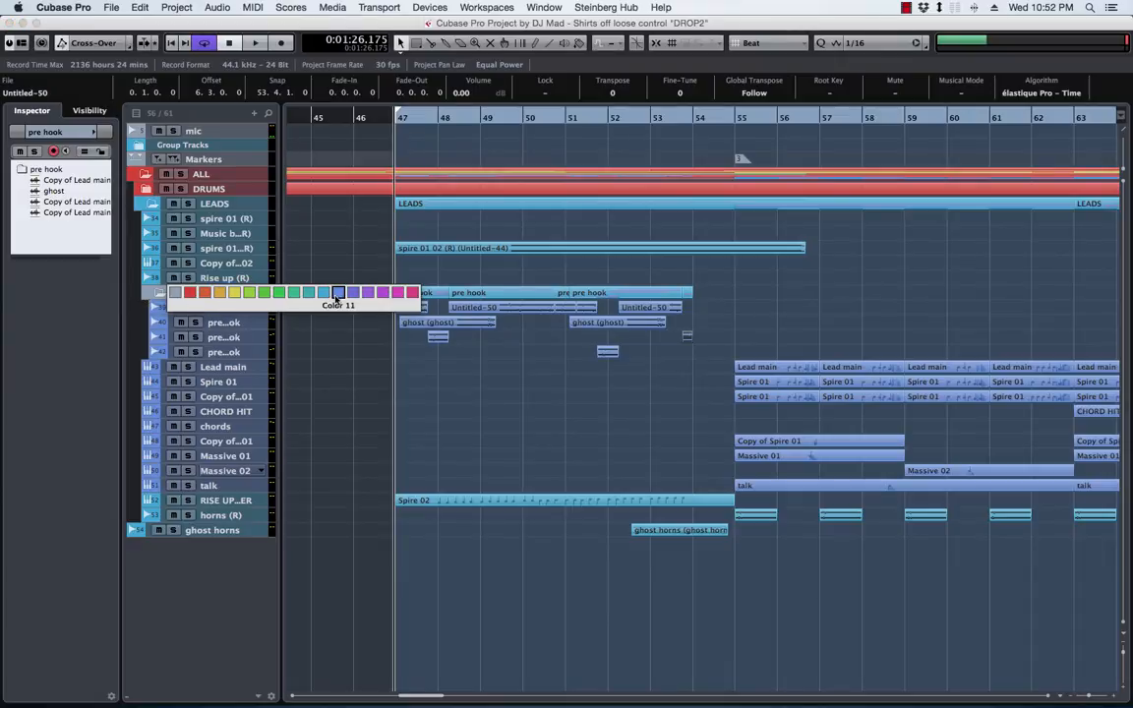
click(335, 293)
click(152, 292)
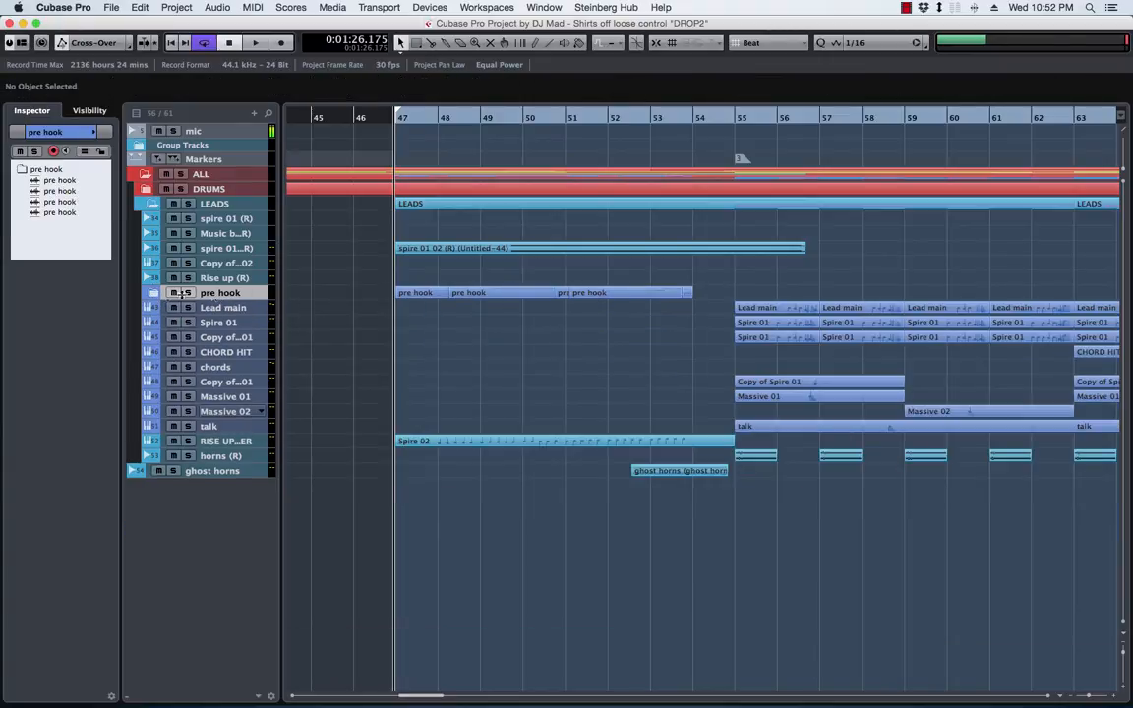
Select the four tracks inside the pre hook folder and add a stereo group channel for them named "Pre Drop"
click(150, 294)
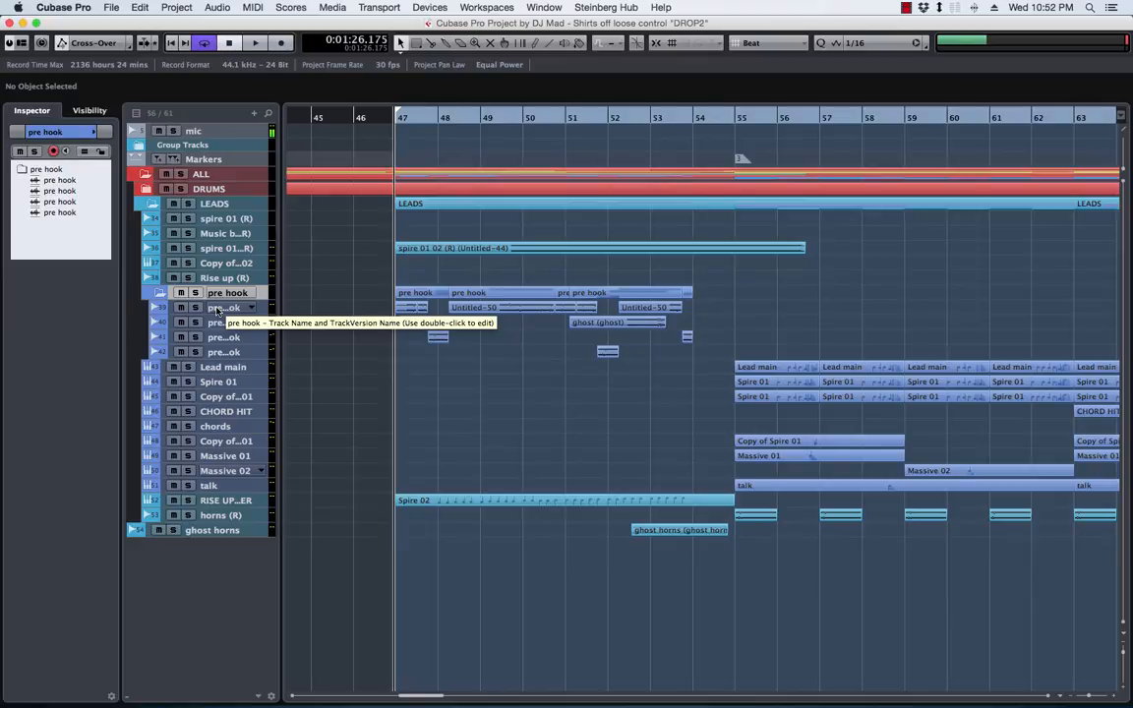
click(218, 309)
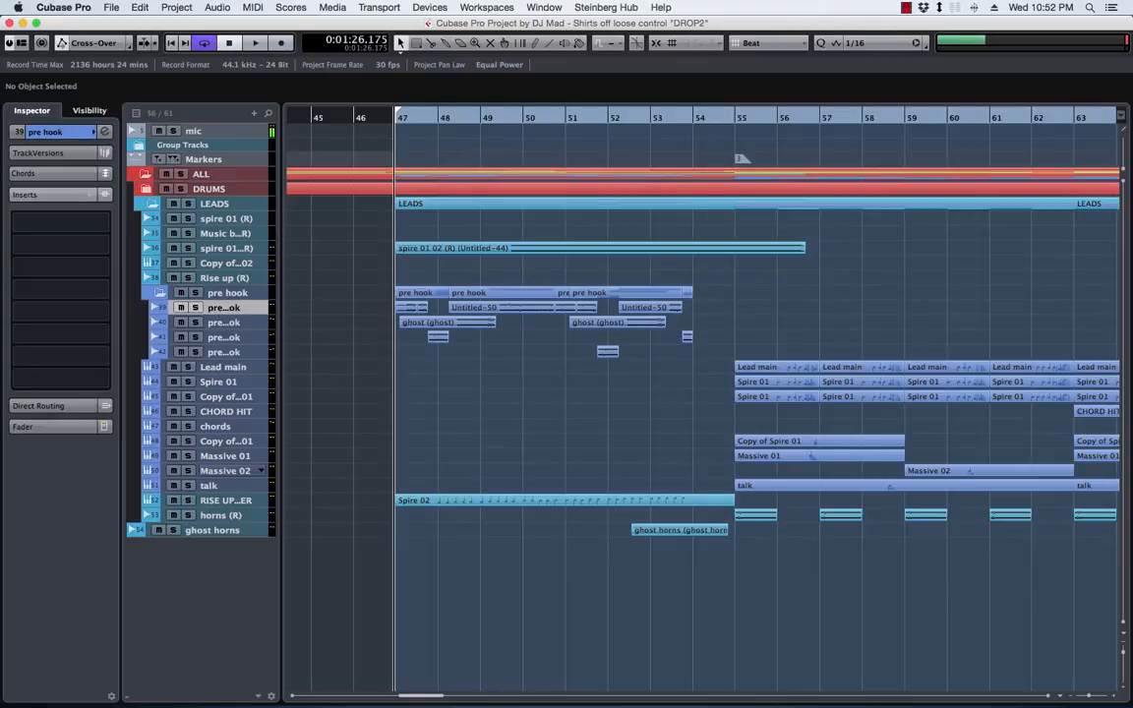
key(shift+Down)
key(shift+Down)
key(shift+Down)
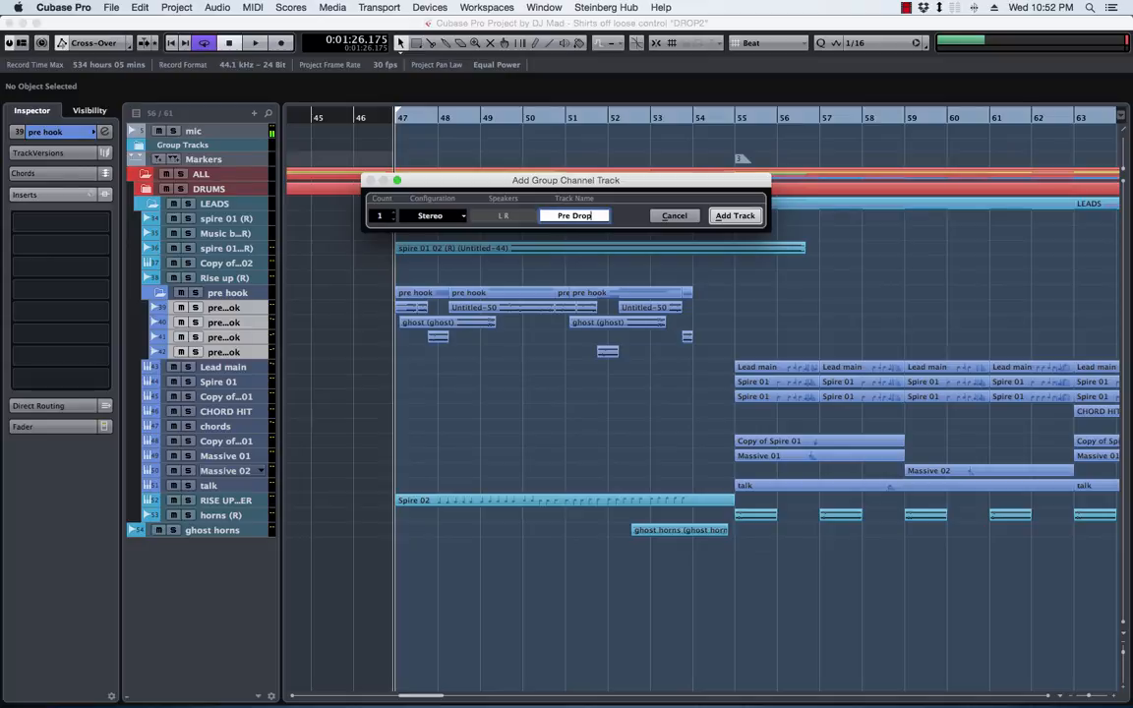
click(735, 219)
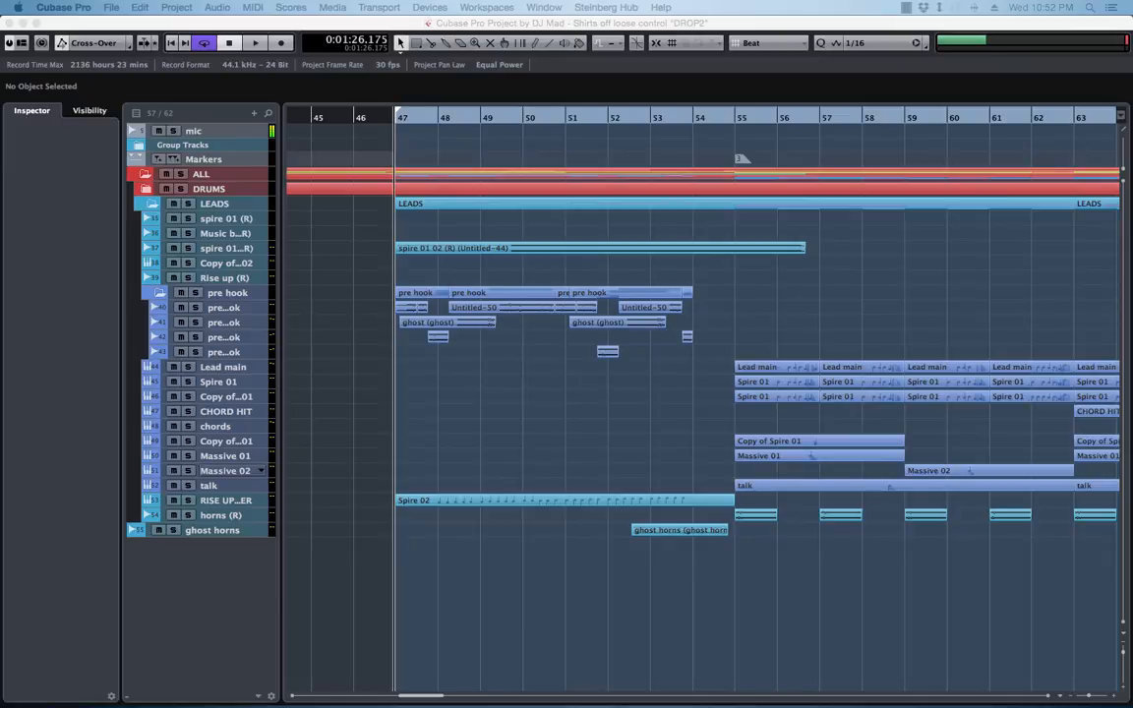
Lock the Pre Drop channel to the MixConsole's right zone alongside the other group channels
key(F3)
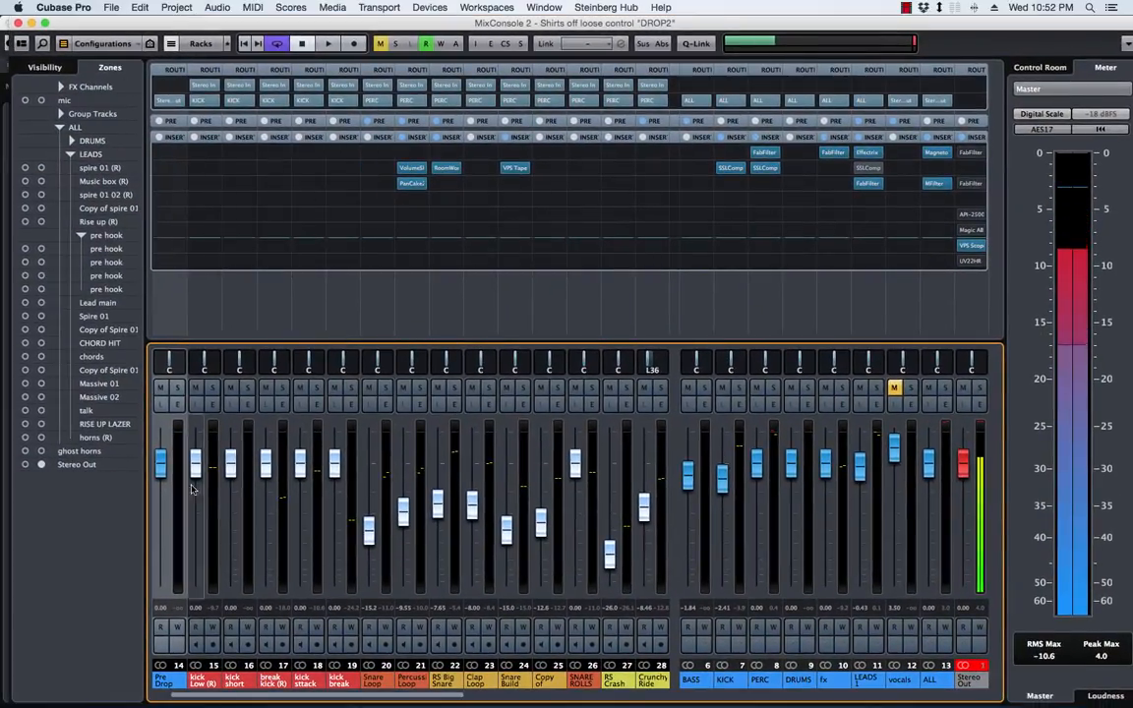
click(44, 67)
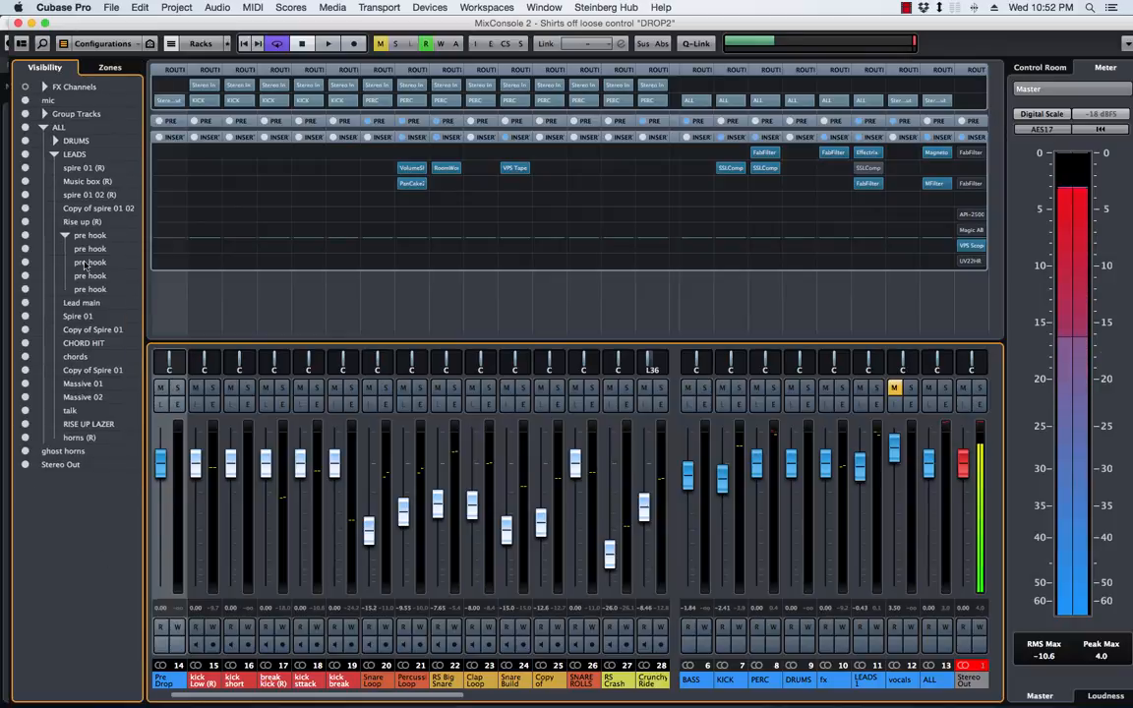
click(45, 114)
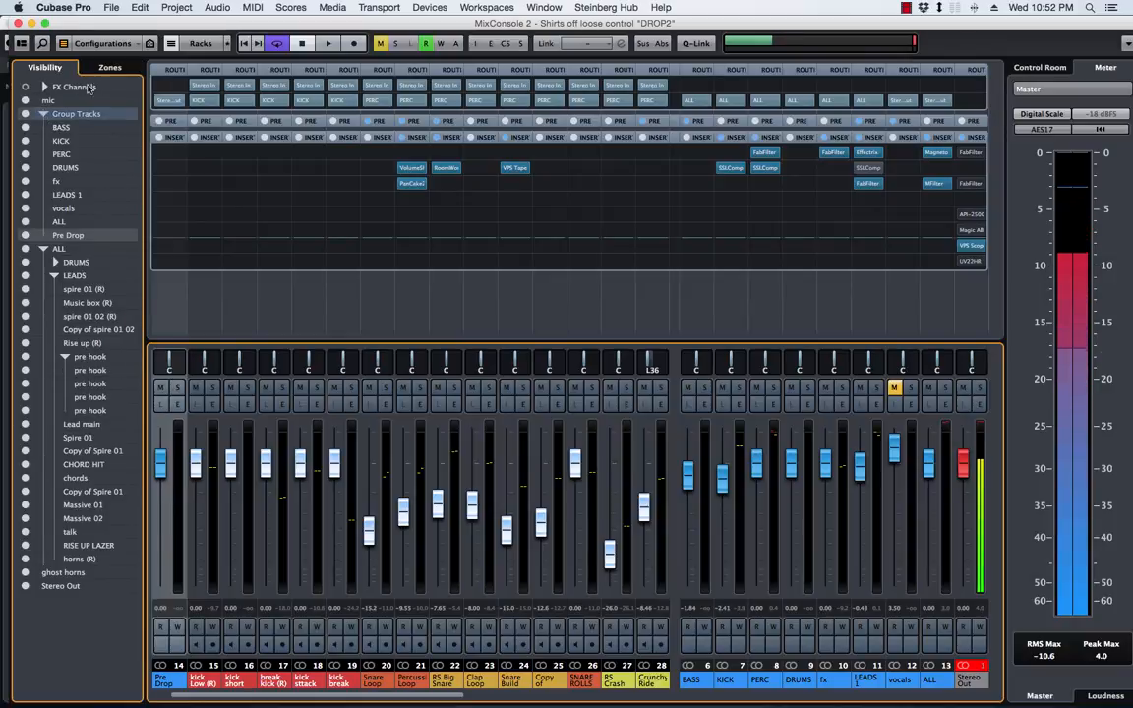
click(110, 71)
click(42, 235)
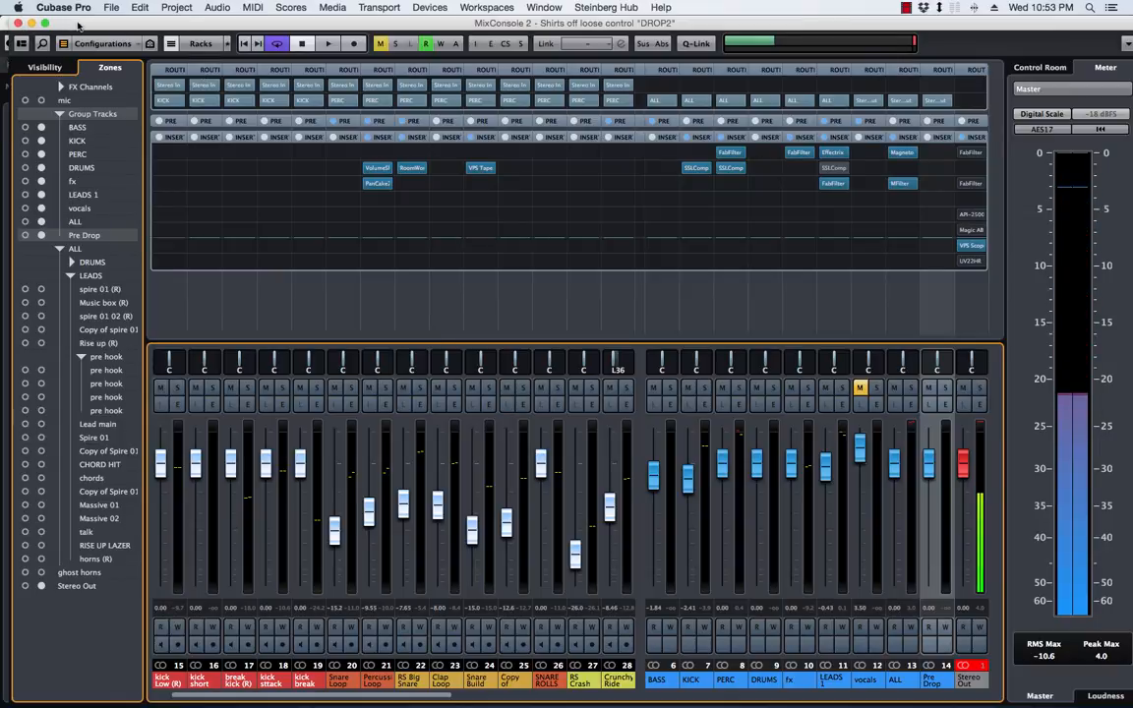
key(F3)
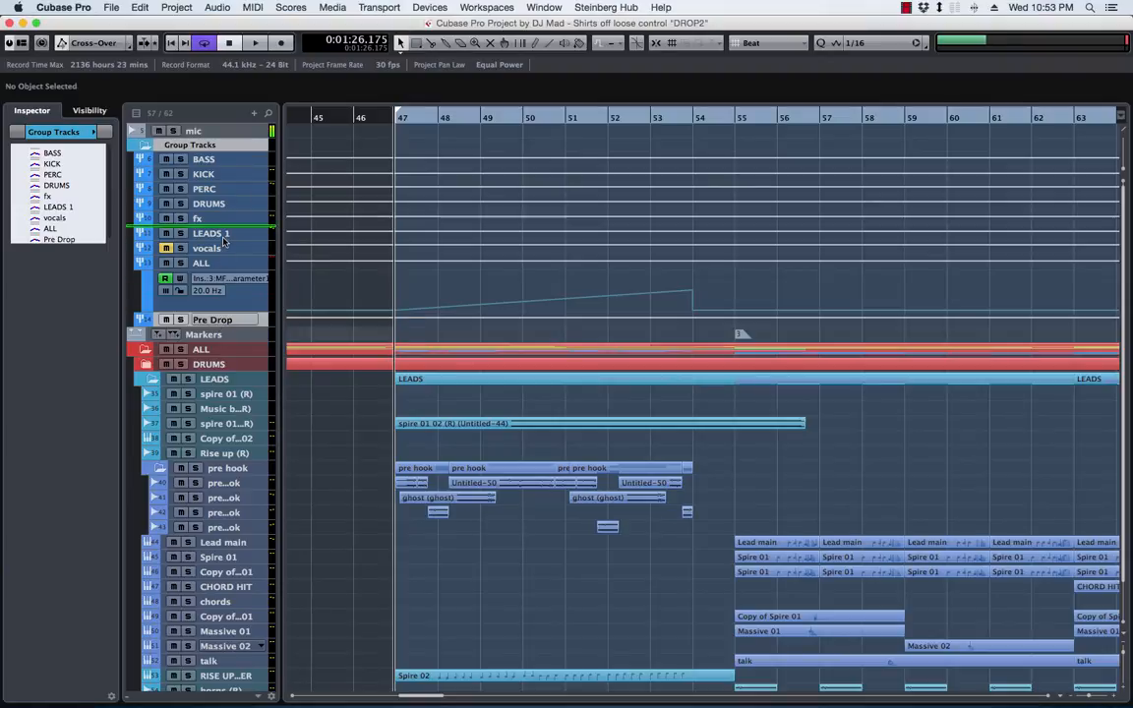
Move the Pre Drop group track between the fx and LEADS 1 groups, and select it
drag(224, 242, 226, 249)
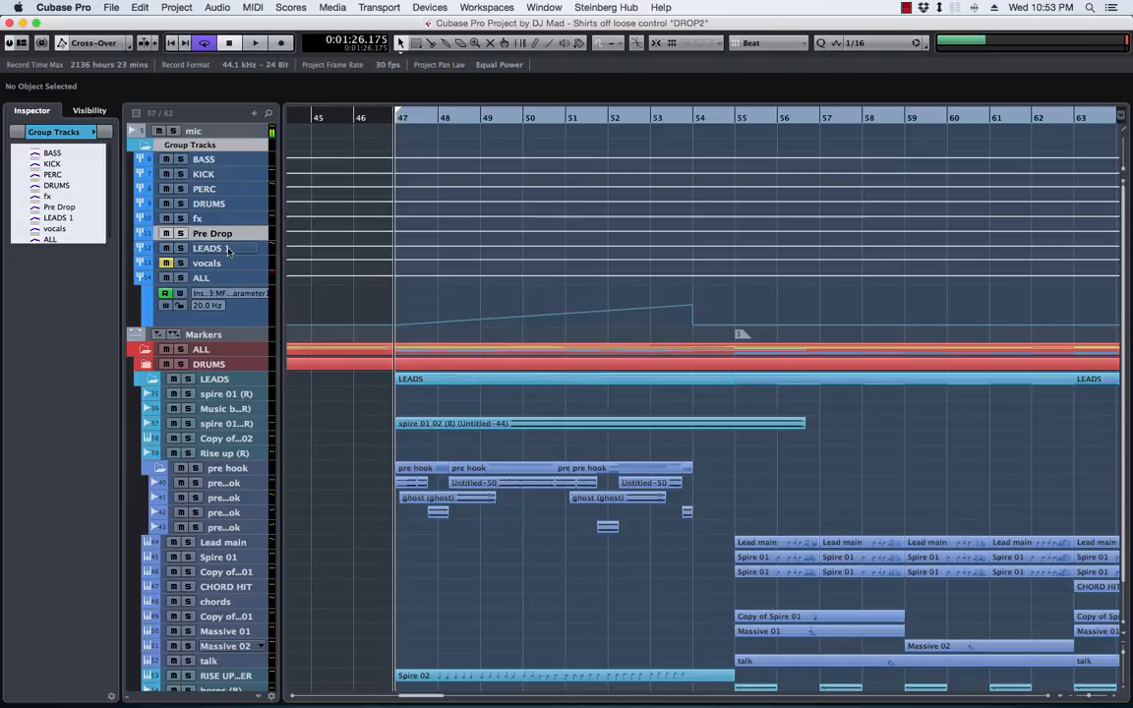
click(214, 237)
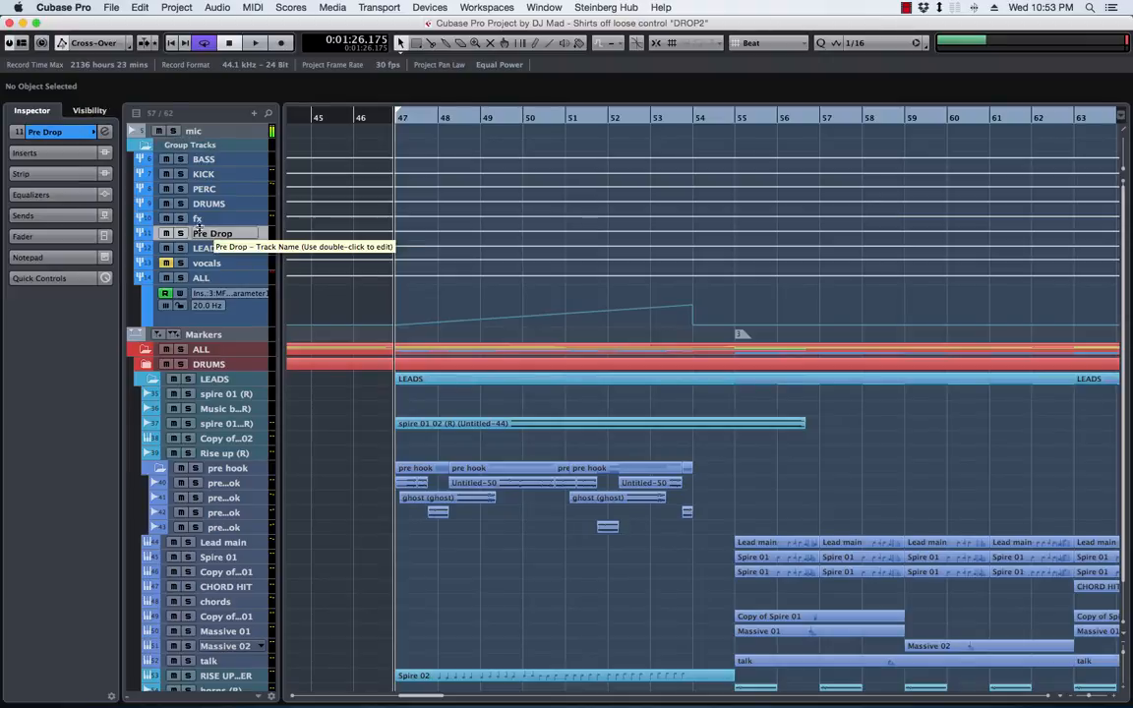
key(space)
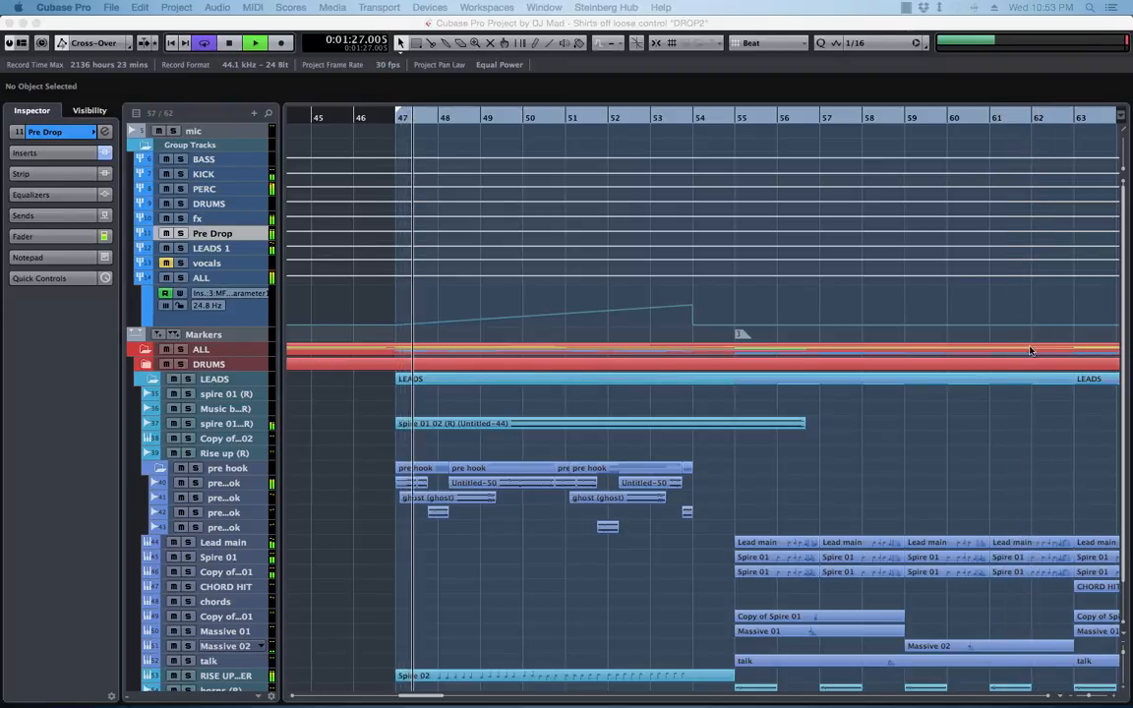
click(106, 131)
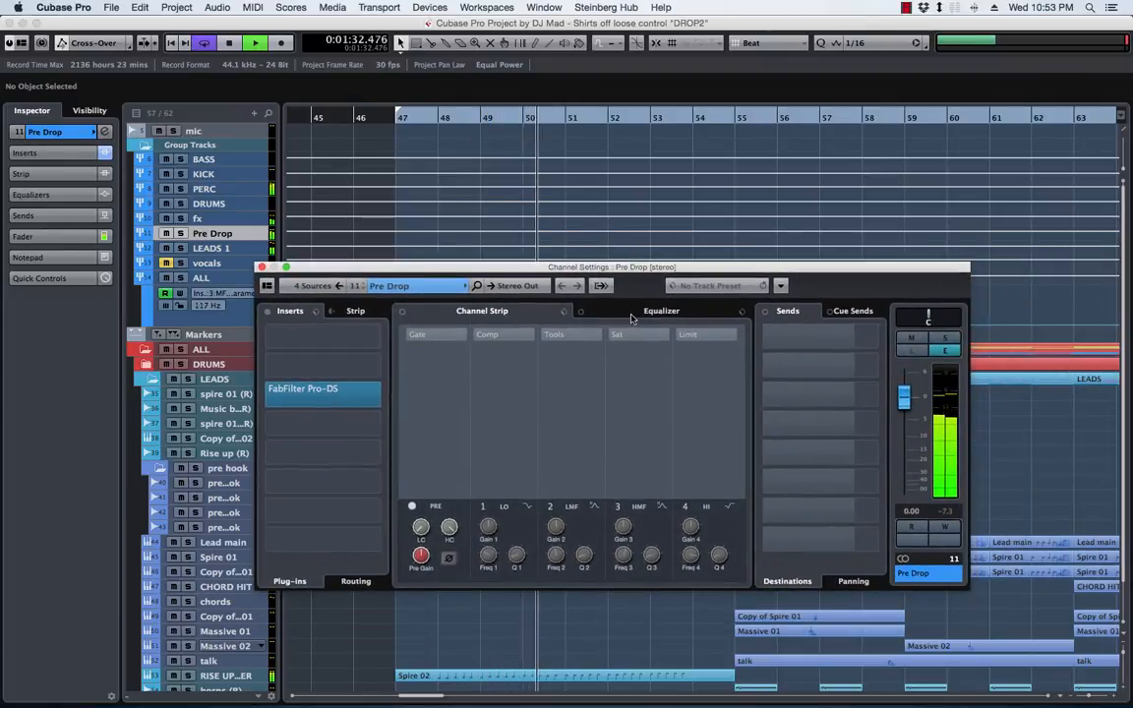
click(632, 318)
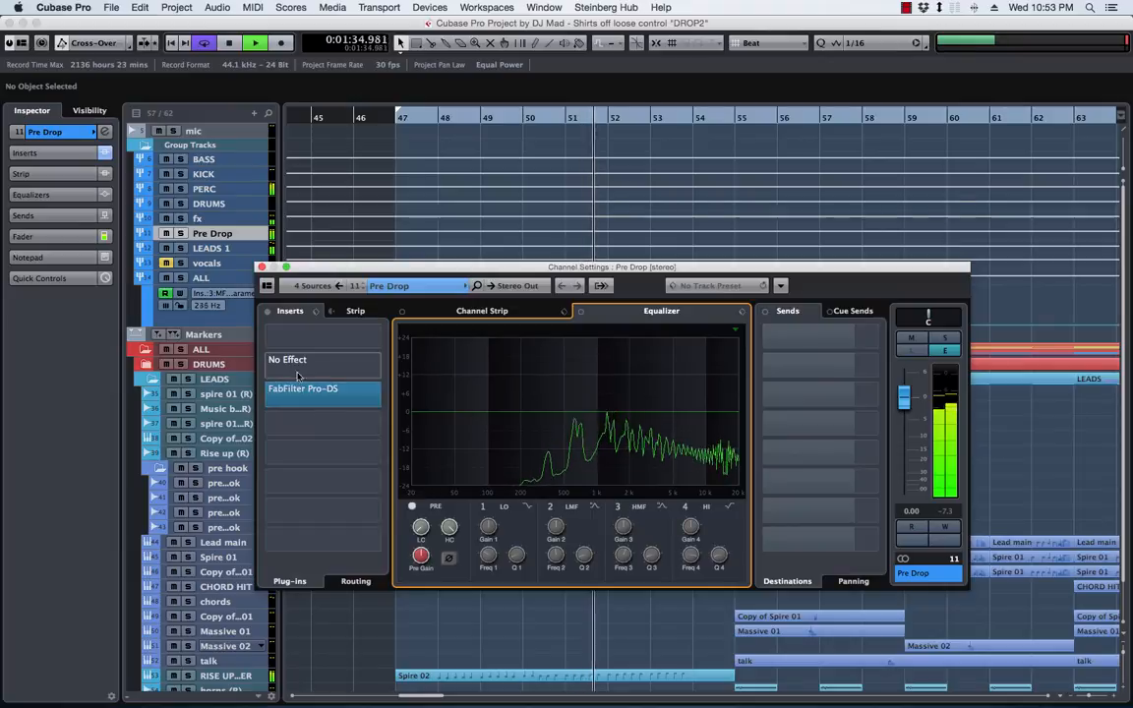
key(space)
click(384, 368)
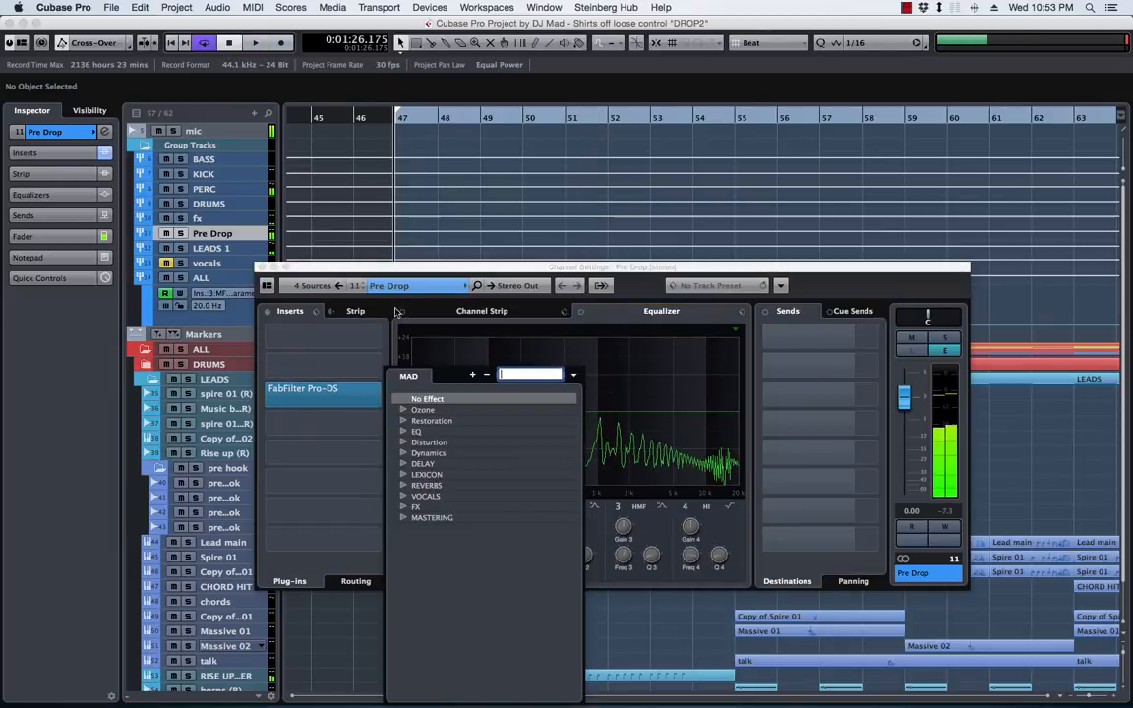
click(388, 267)
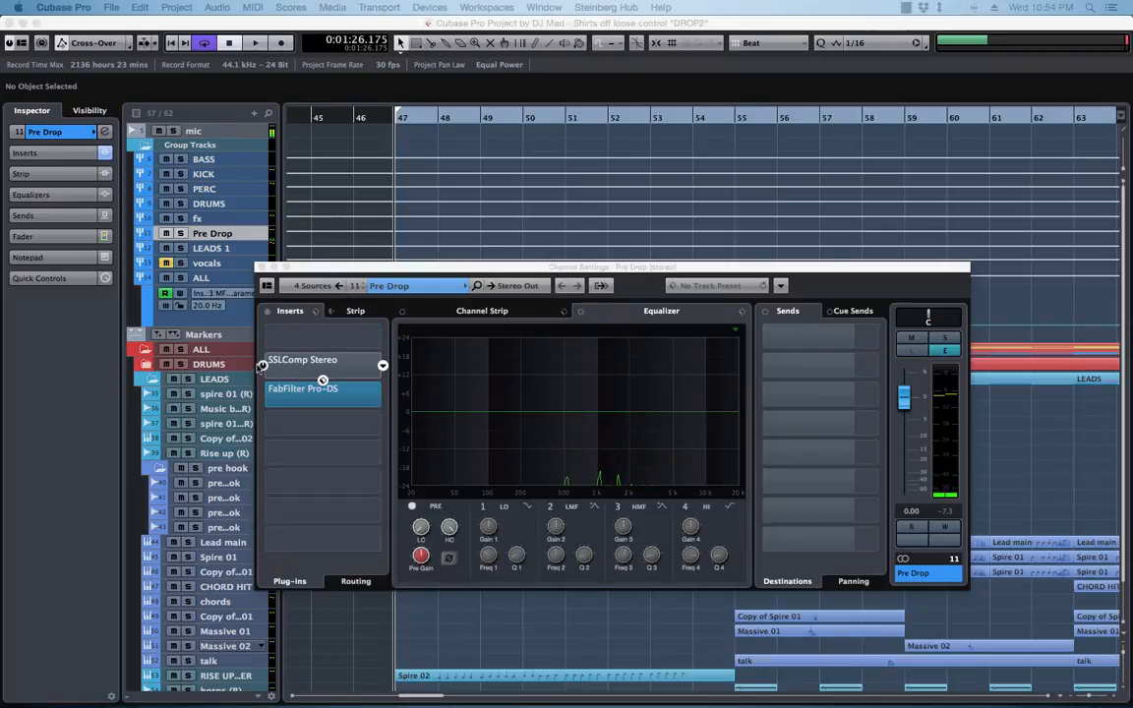
click(295, 361)
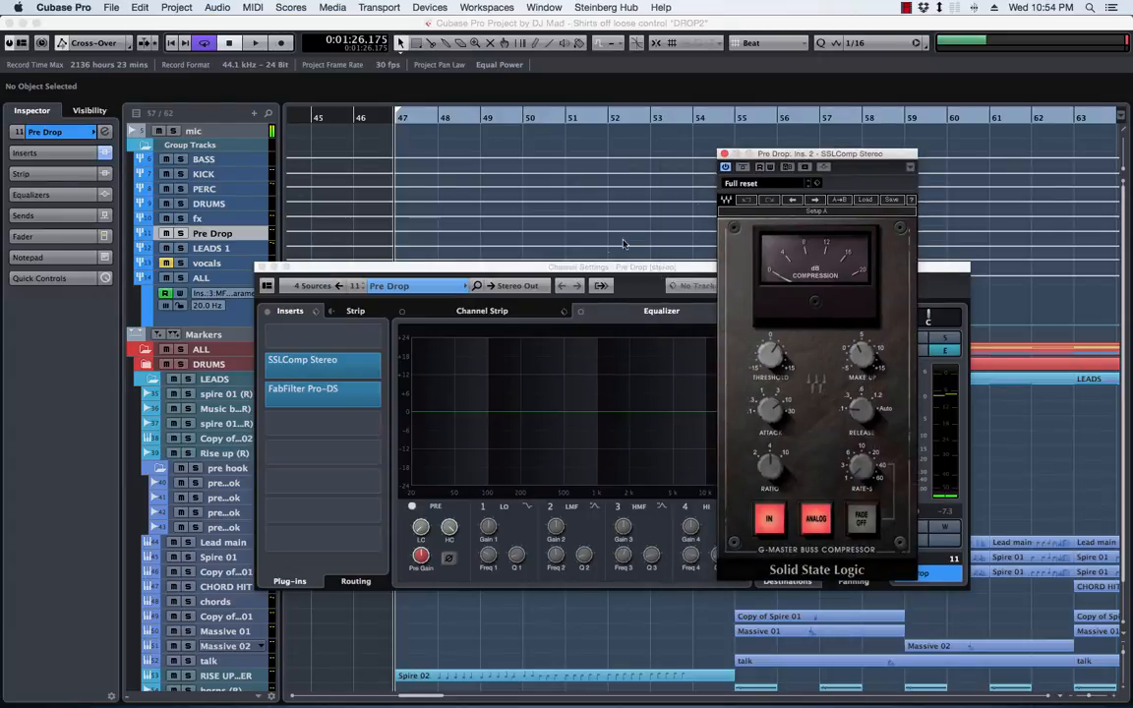
Arrange the channel settings and SSLComp windows, and play from bar 47 with the Pre Drop group soloed
drag(566, 274, 627, 310)
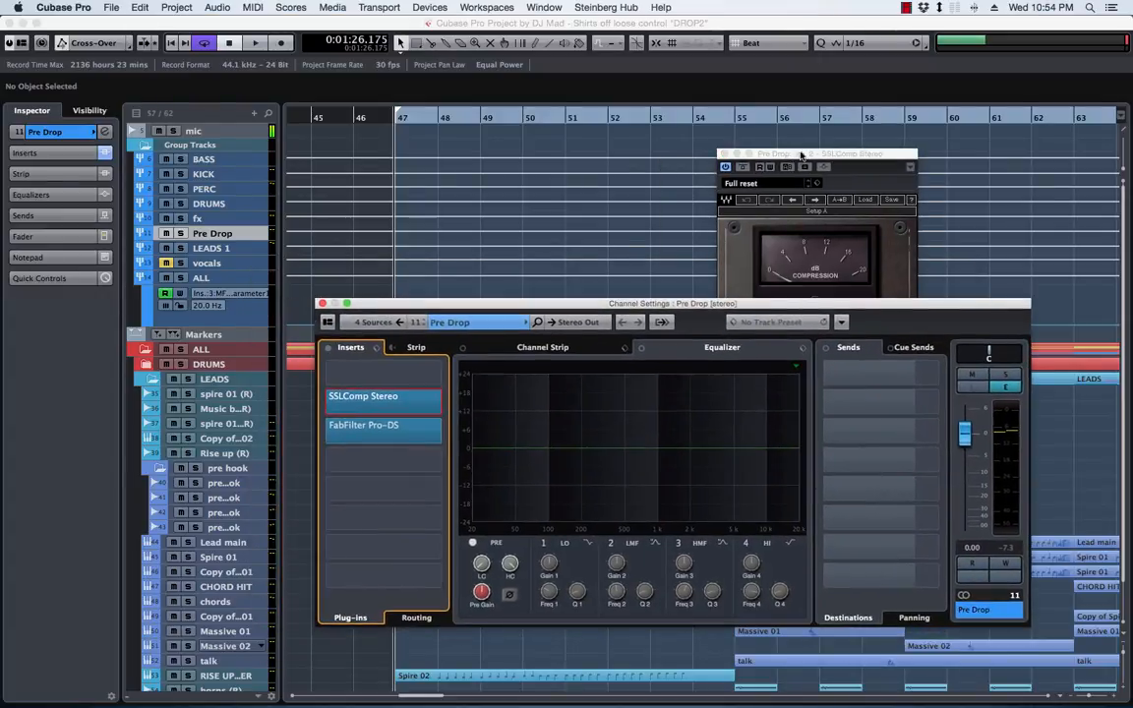
drag(723, 139, 645, 137)
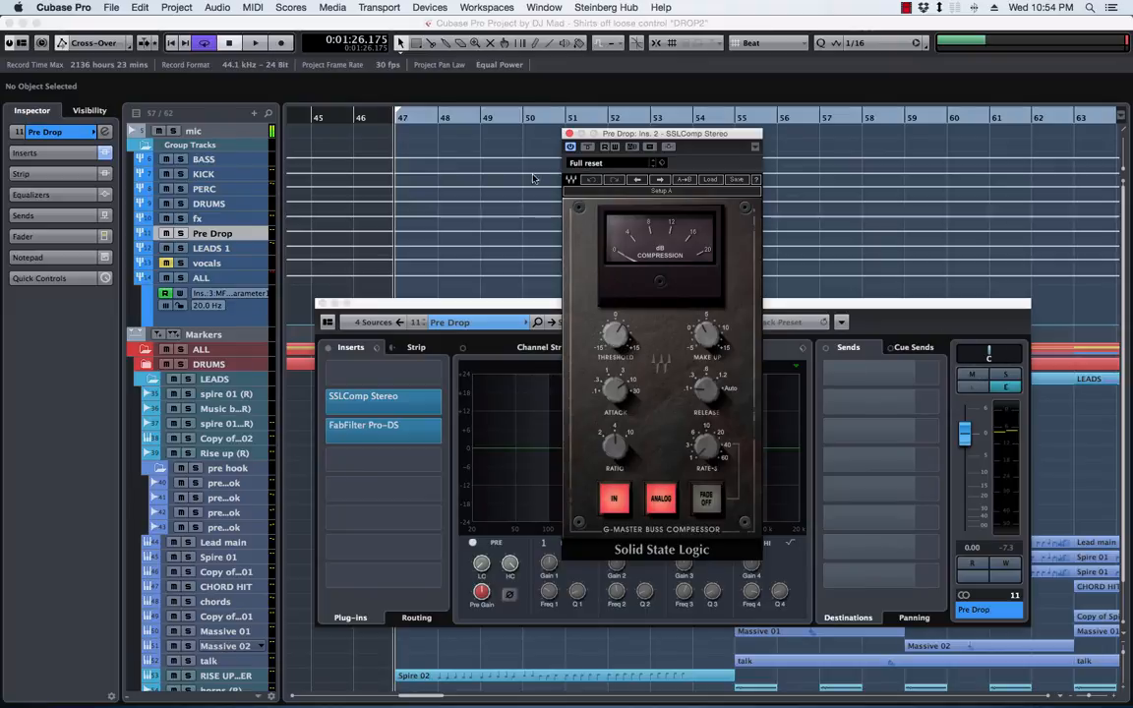
key(space)
click(1006, 375)
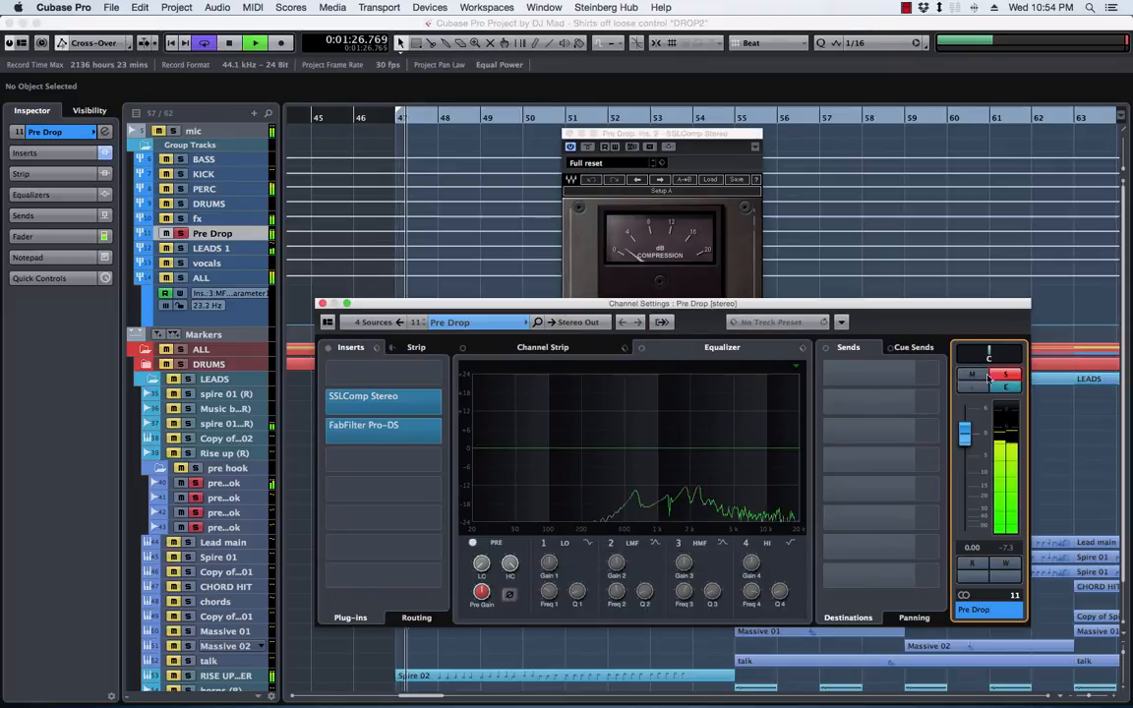
click(648, 134)
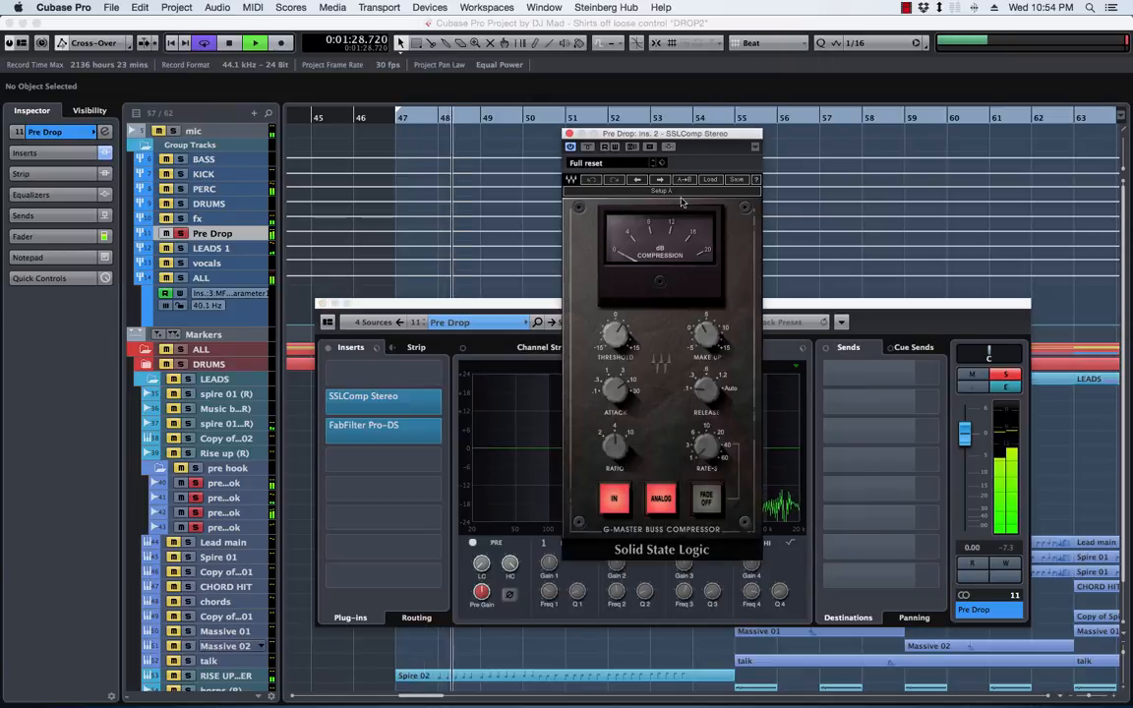
Lower SSLComp's threshold and raise its make-up gain slightly, and take the Pre Drop group out of solo
mouse_move(620, 338)
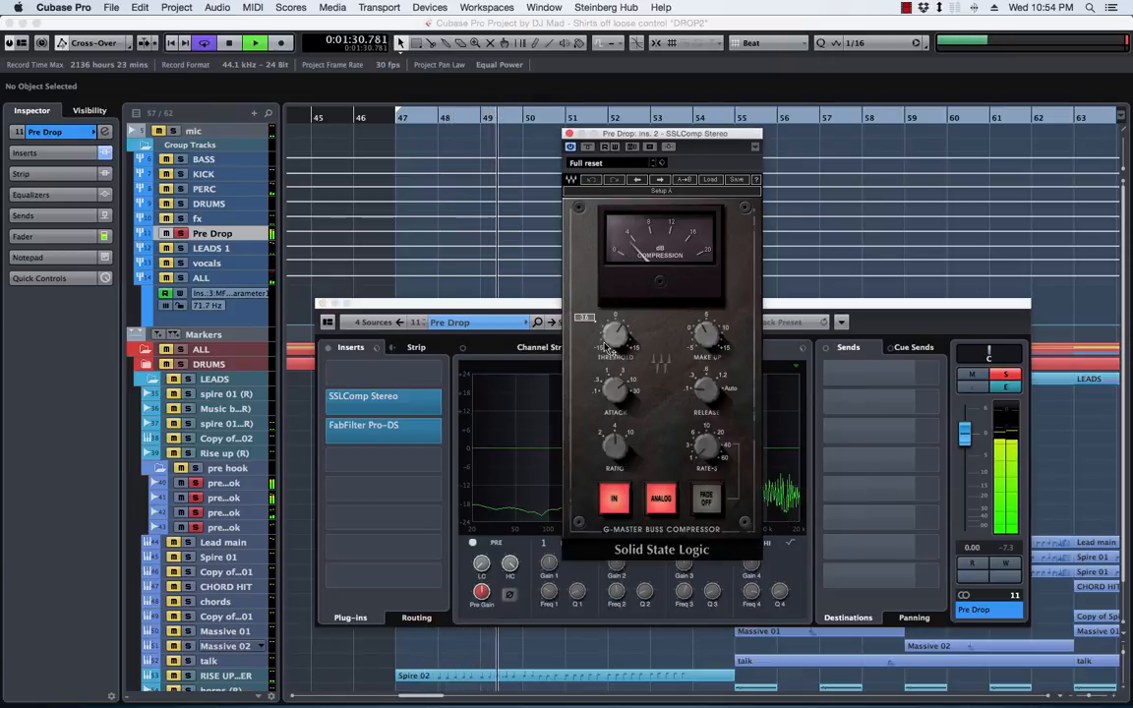
drag(621, 339, 620, 346)
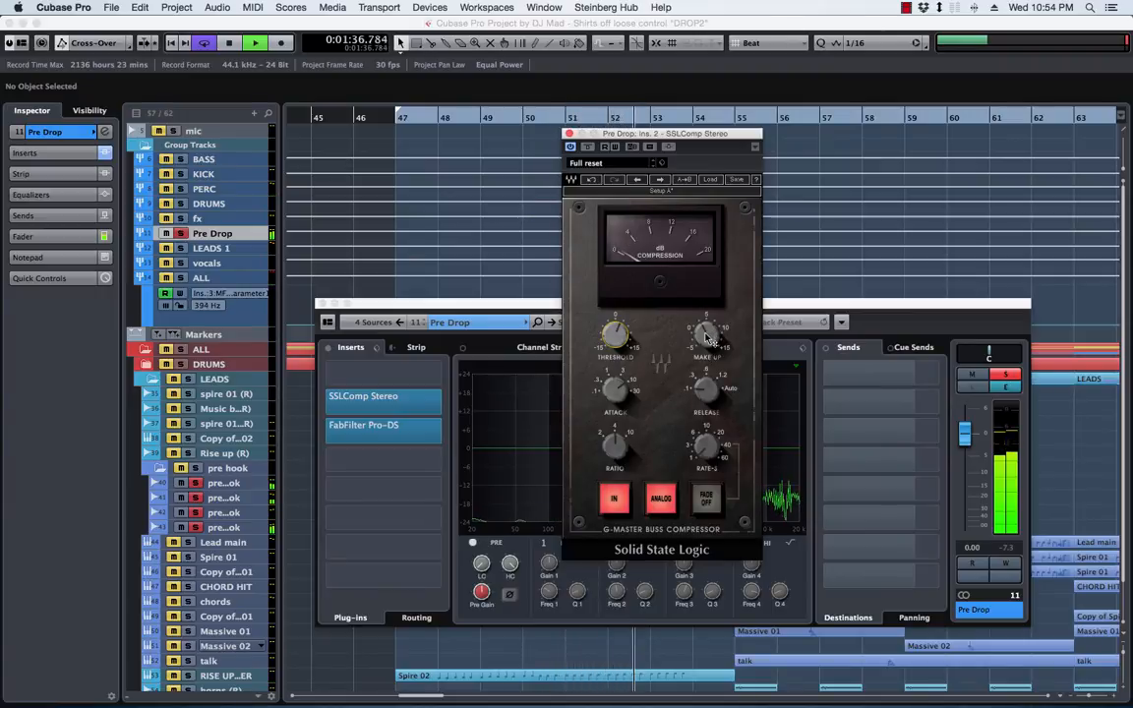
drag(707, 335, 706, 317)
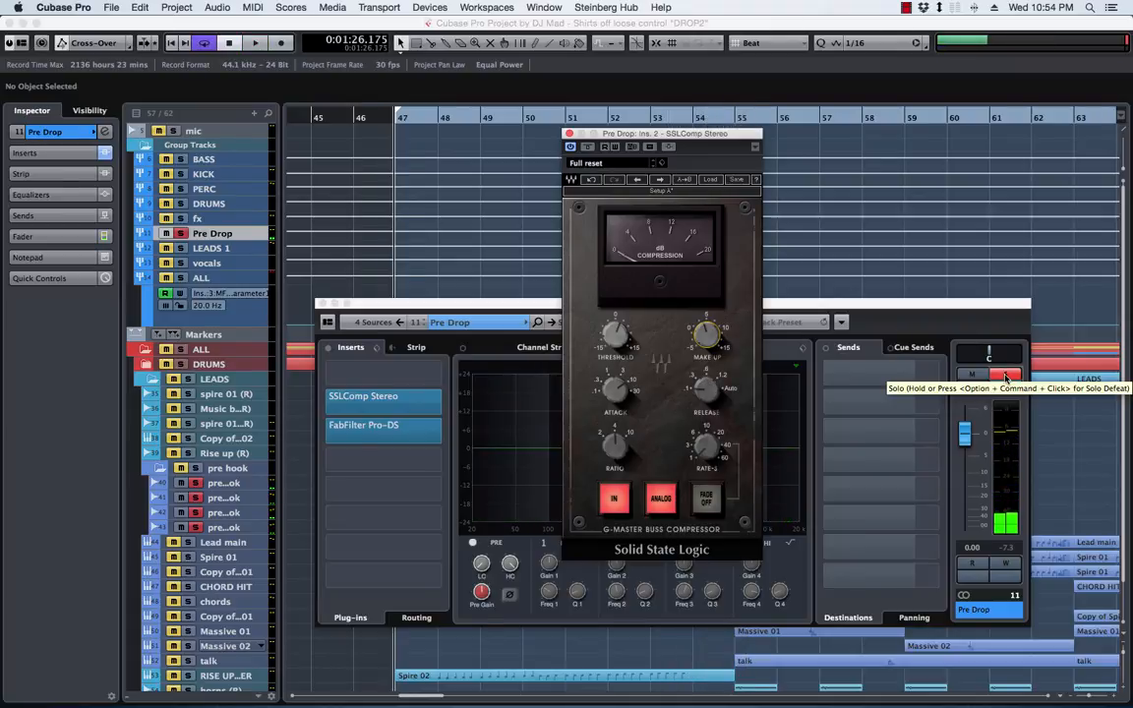
click(1005, 379)
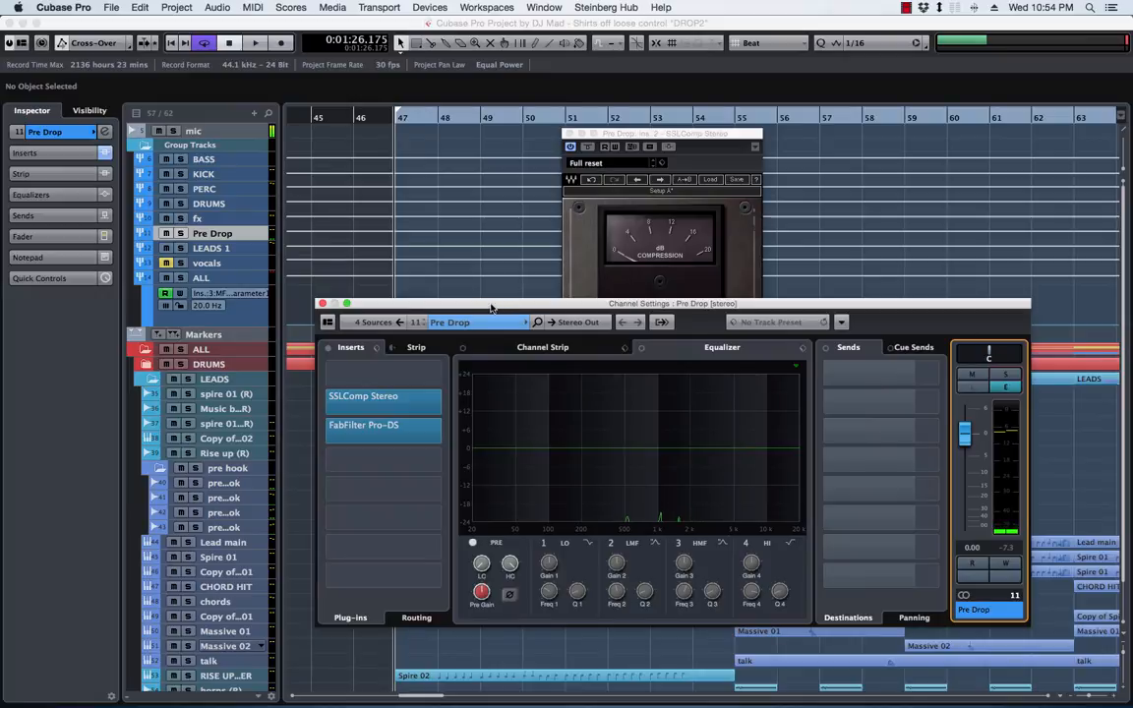
During playback, set the Pre Drop low-cut filter slope to 48 dB/Oct and raise its cutoff into the 100 to 200 Hz range
key(space)
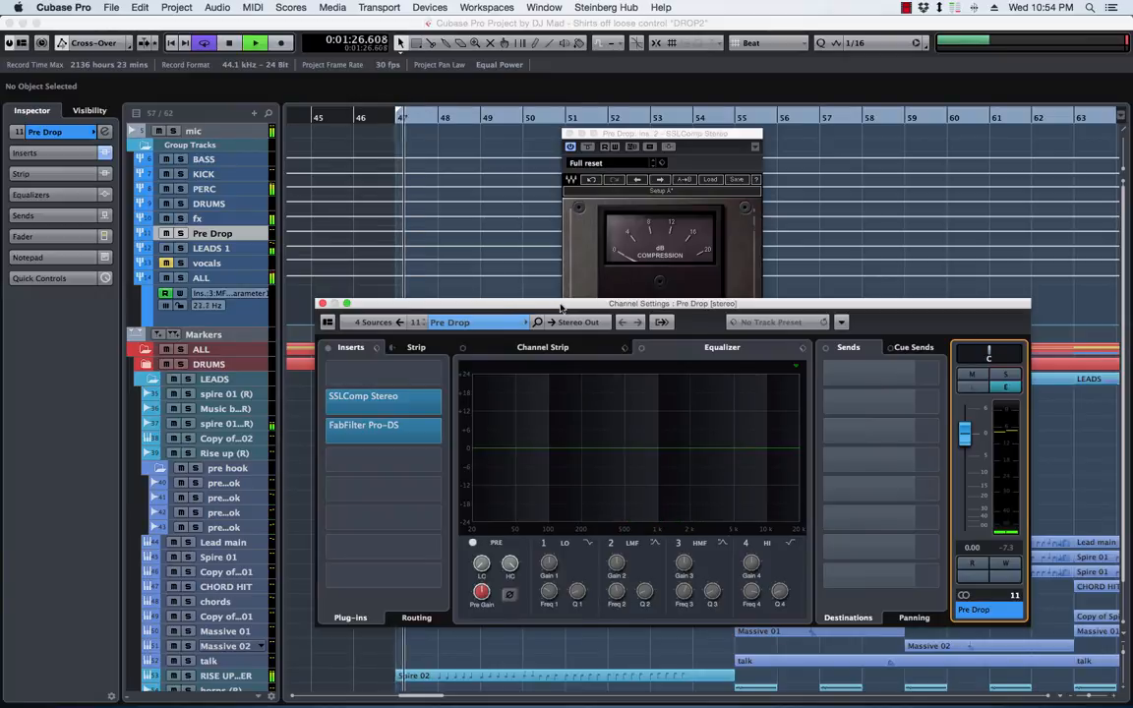
right_click(481, 562)
mouse_move(649, 615)
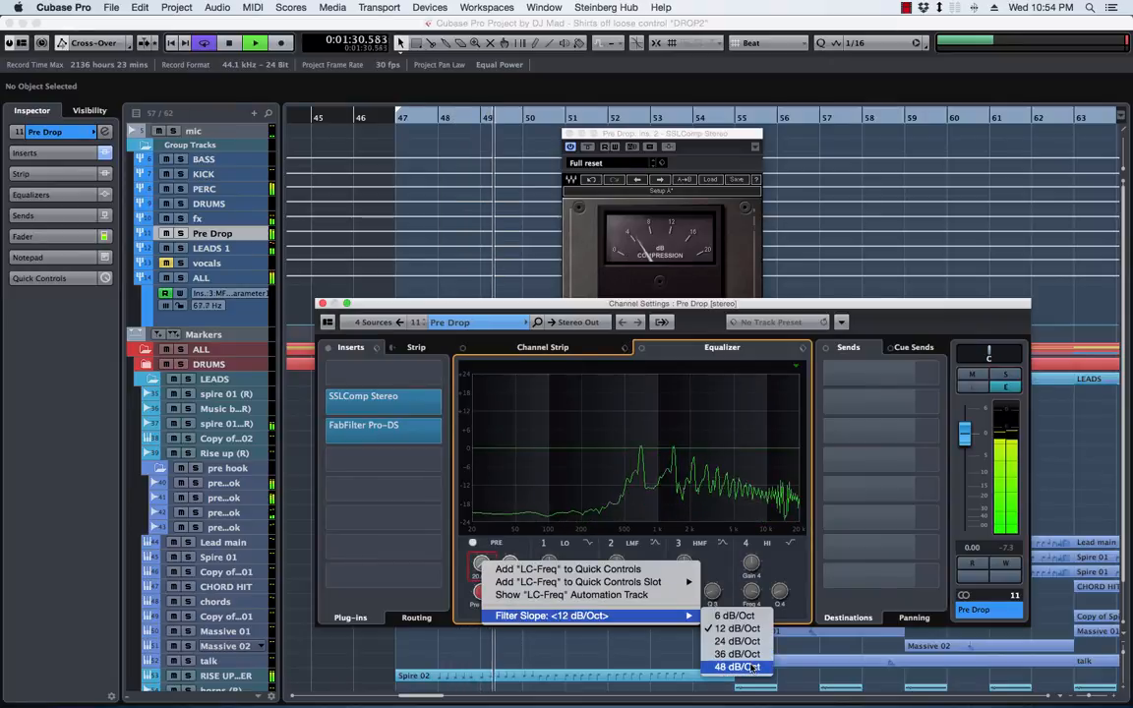
click(749, 616)
drag(482, 541, 482, 512)
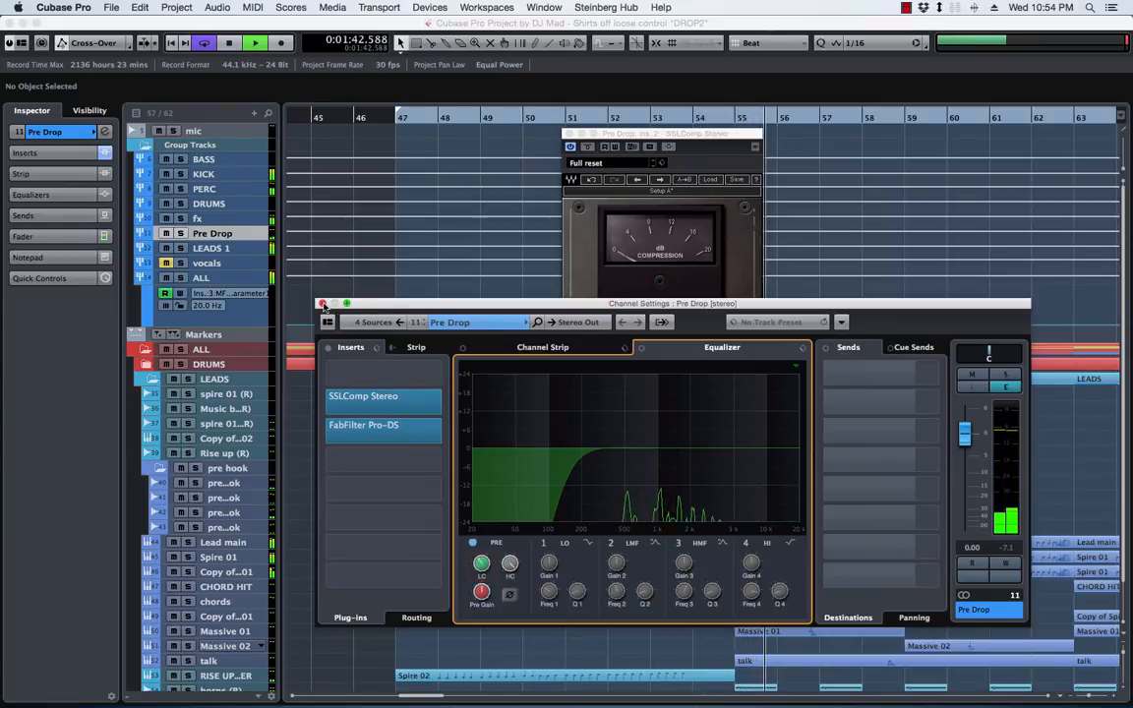
key(space)
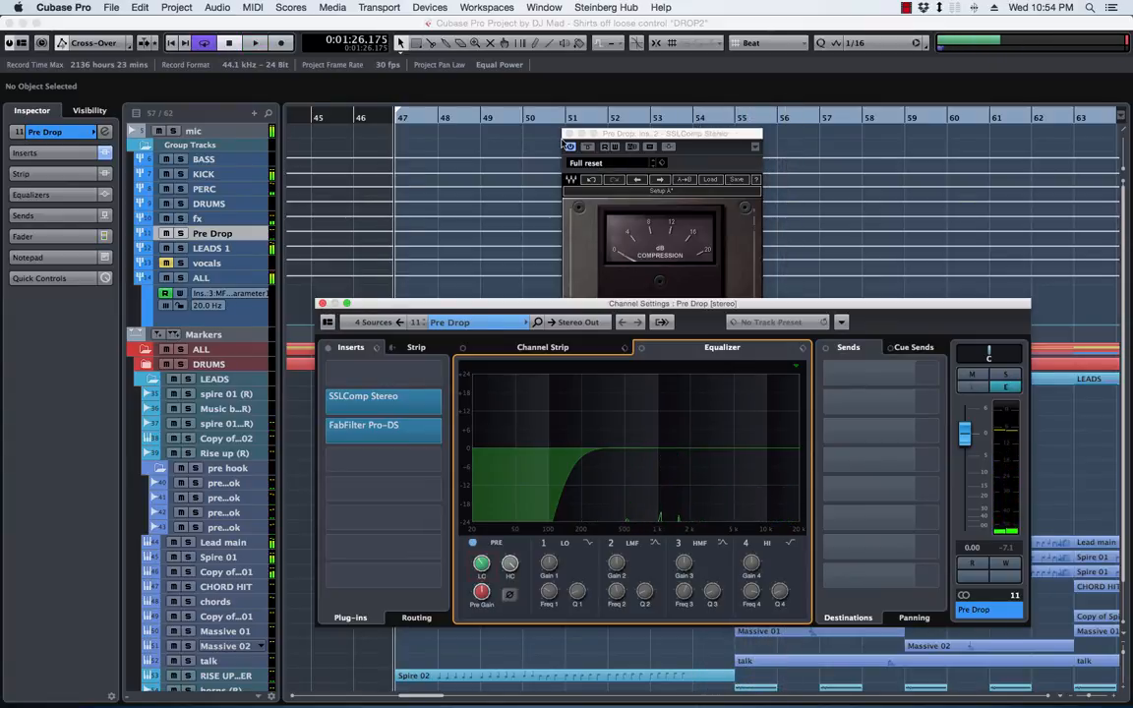
Close the SSLComp and Pre Drop channel settings windows, and collapse the Group Tracks folder
click(568, 134)
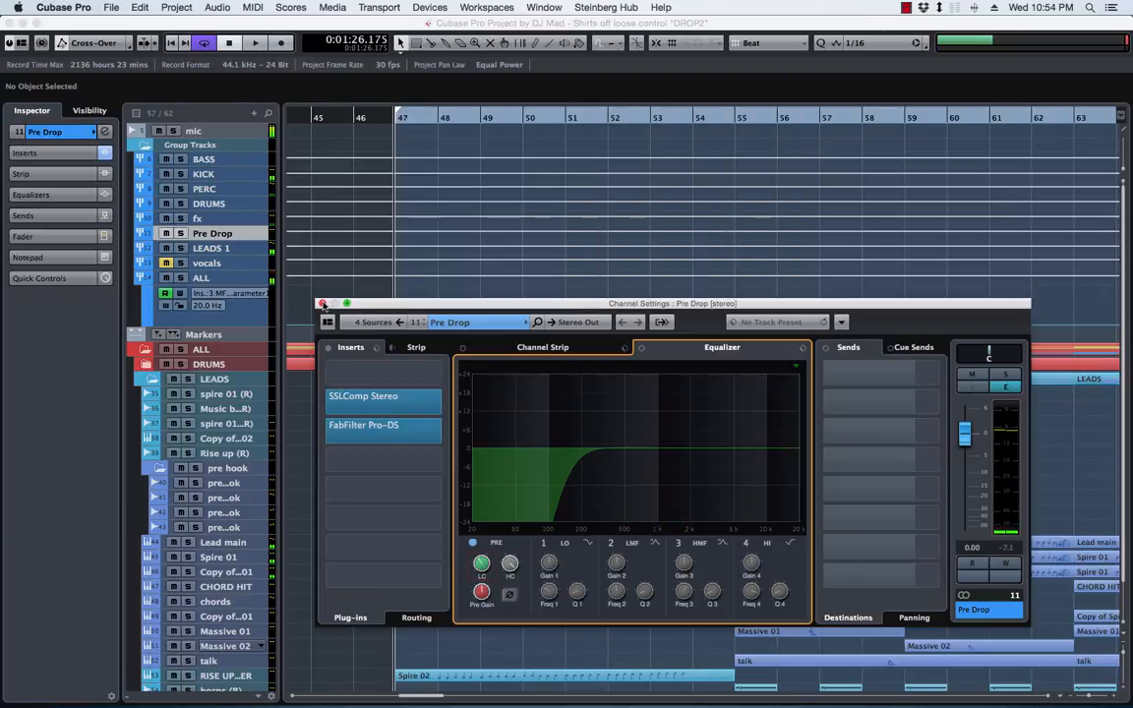
click(322, 303)
scroll(728, 440, down, 3)
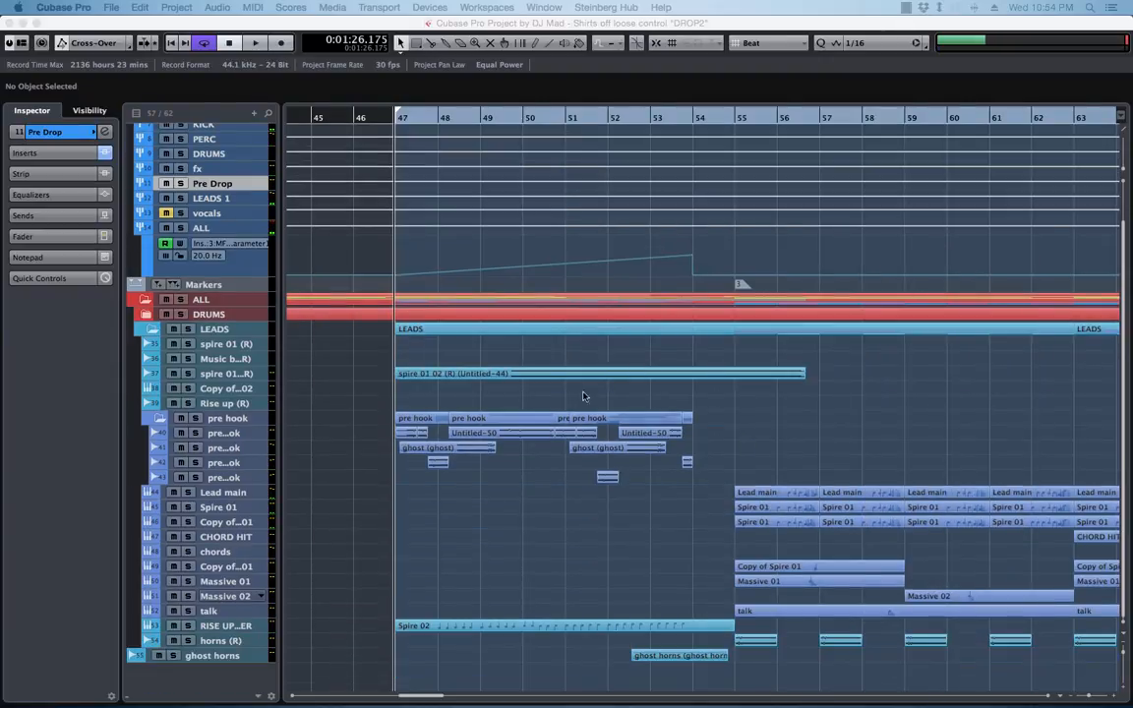
scroll(315, 266, up, 3)
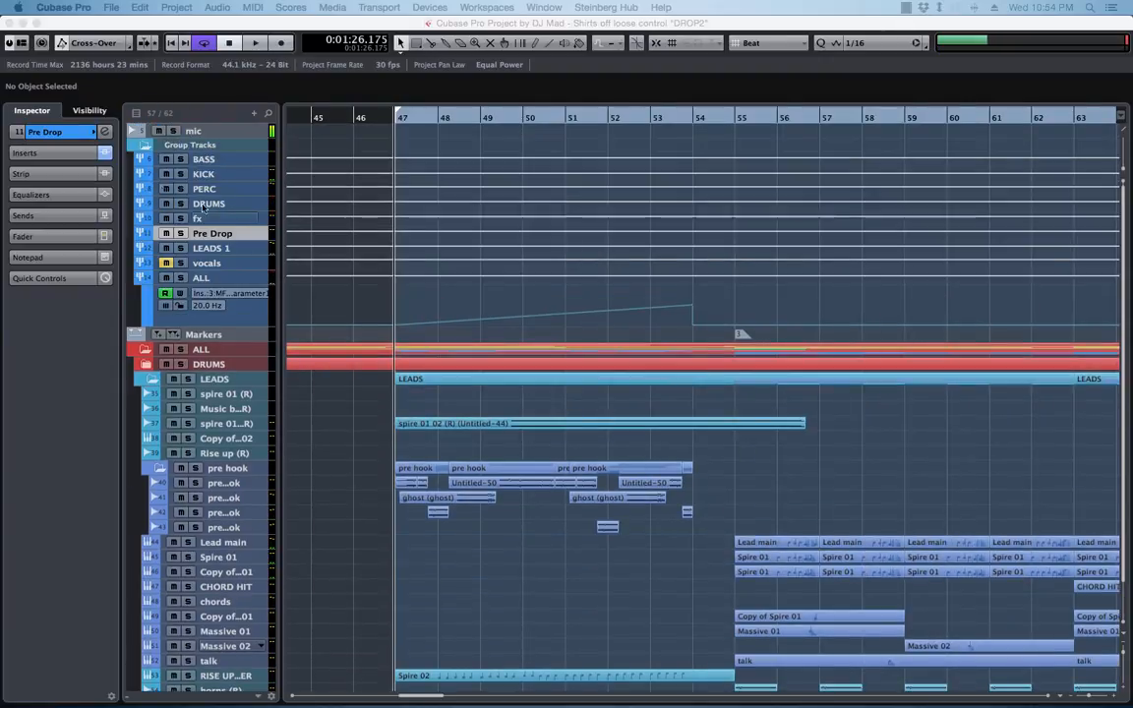
click(140, 147)
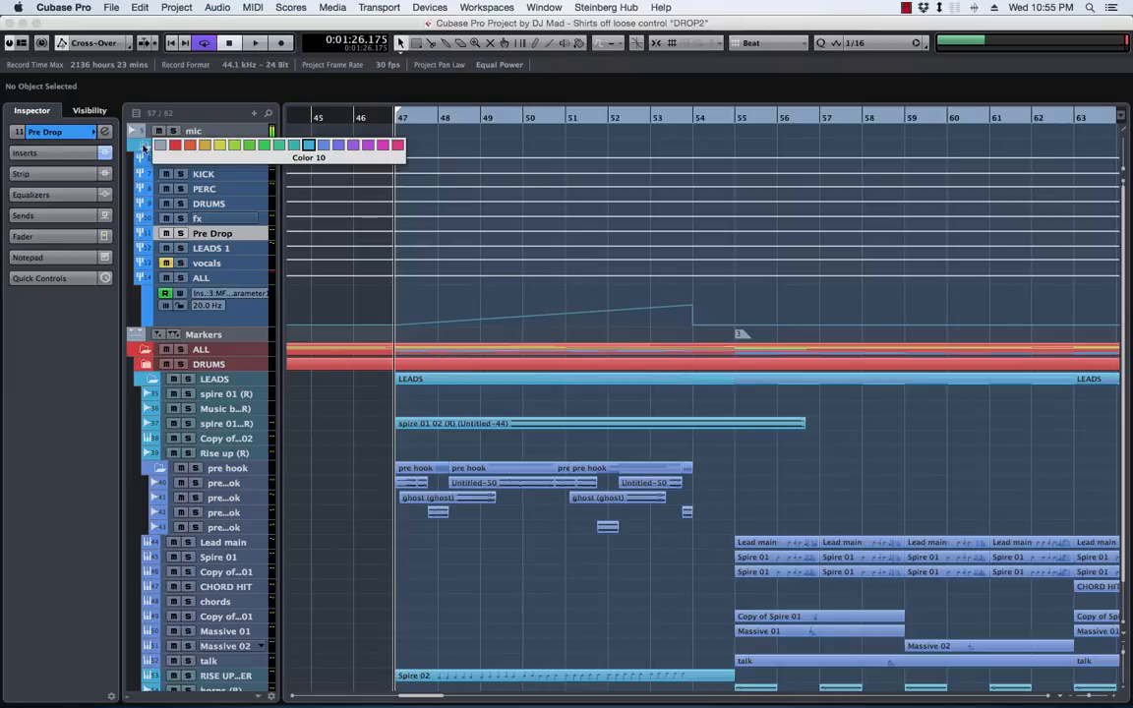
click(307, 147)
click(141, 147)
click(311, 147)
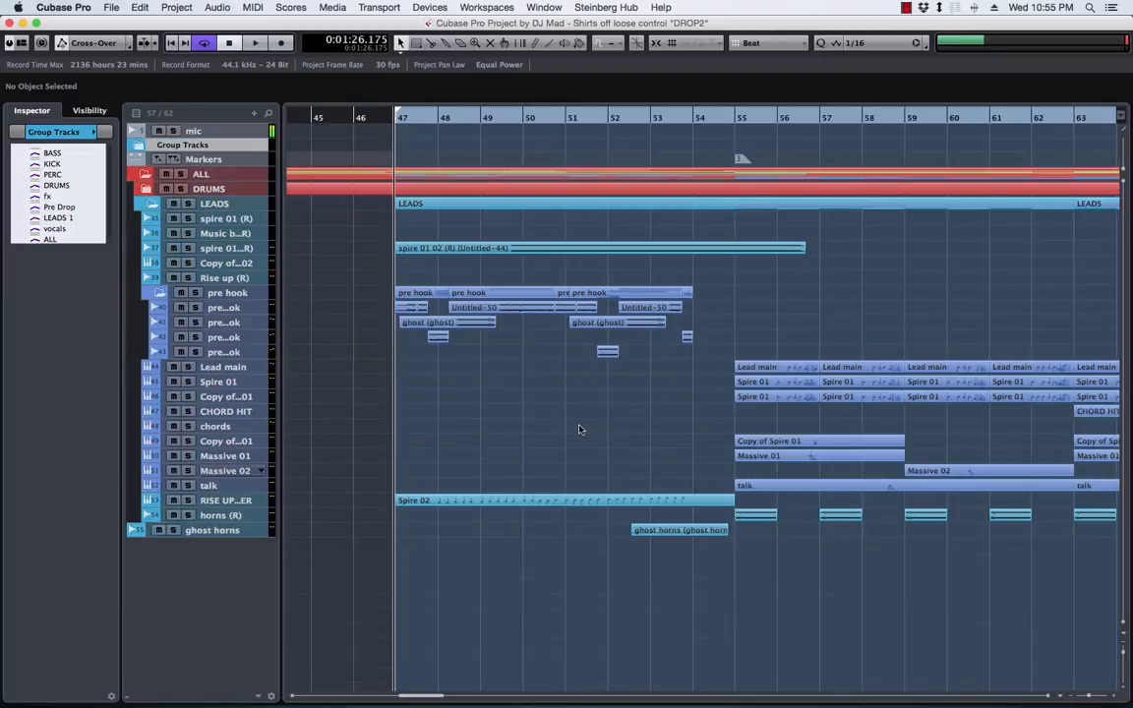
Play the end of the drop from about bar 82, and replay it from bar 83
key(g)
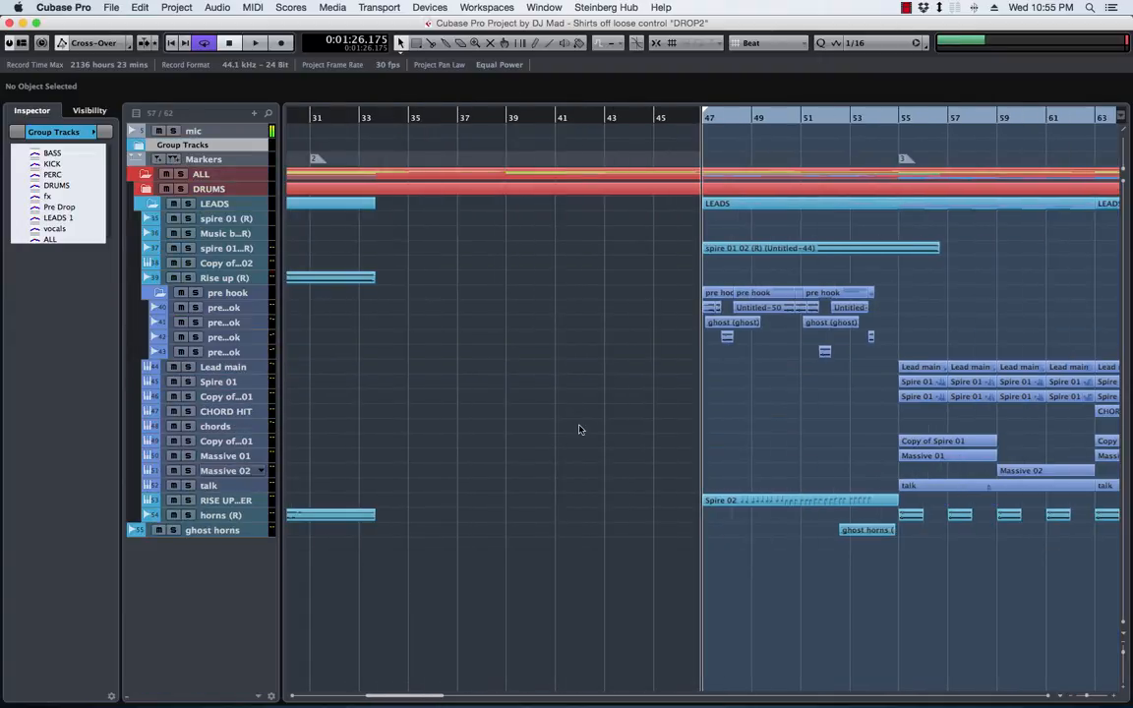
scroll(846, 396, right, 3)
scroll(591, 374, right, 4)
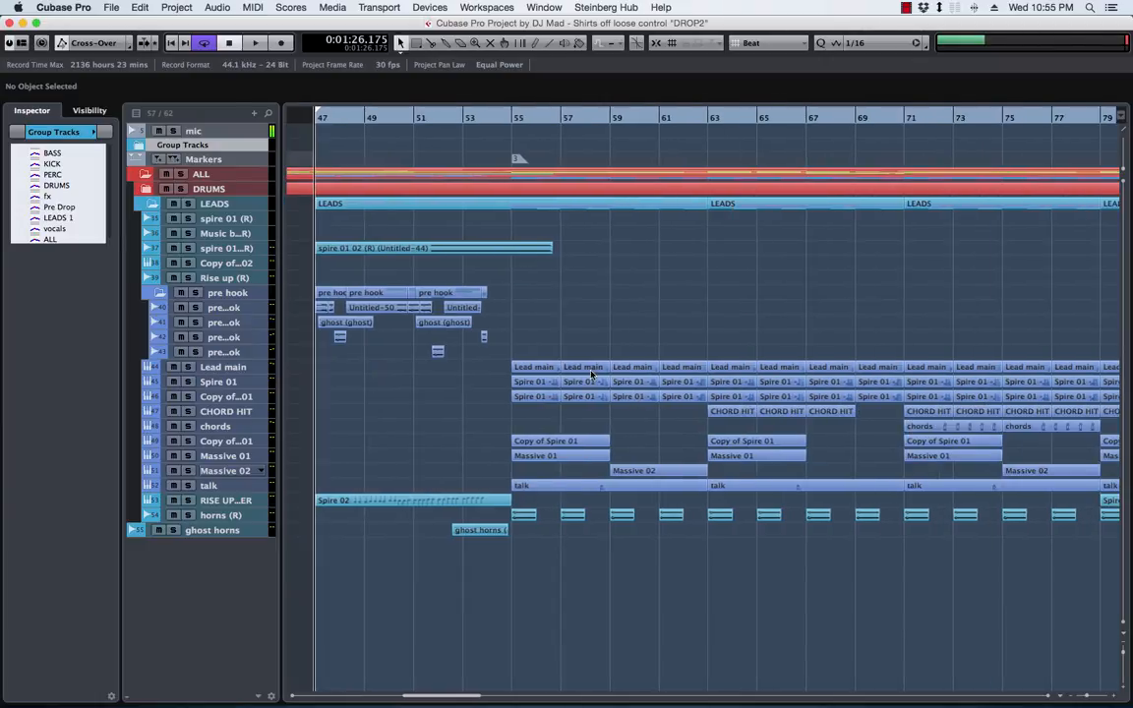
key(g)
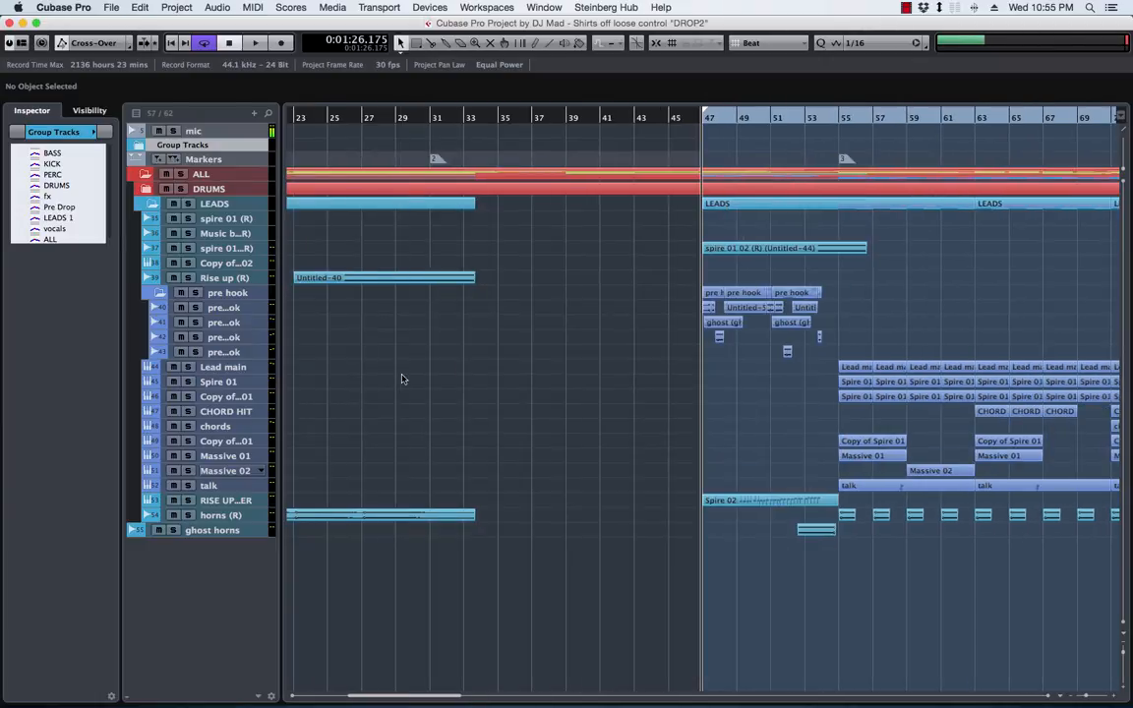
scroll(949, 333, right, 10)
scroll(929, 332, left, 5)
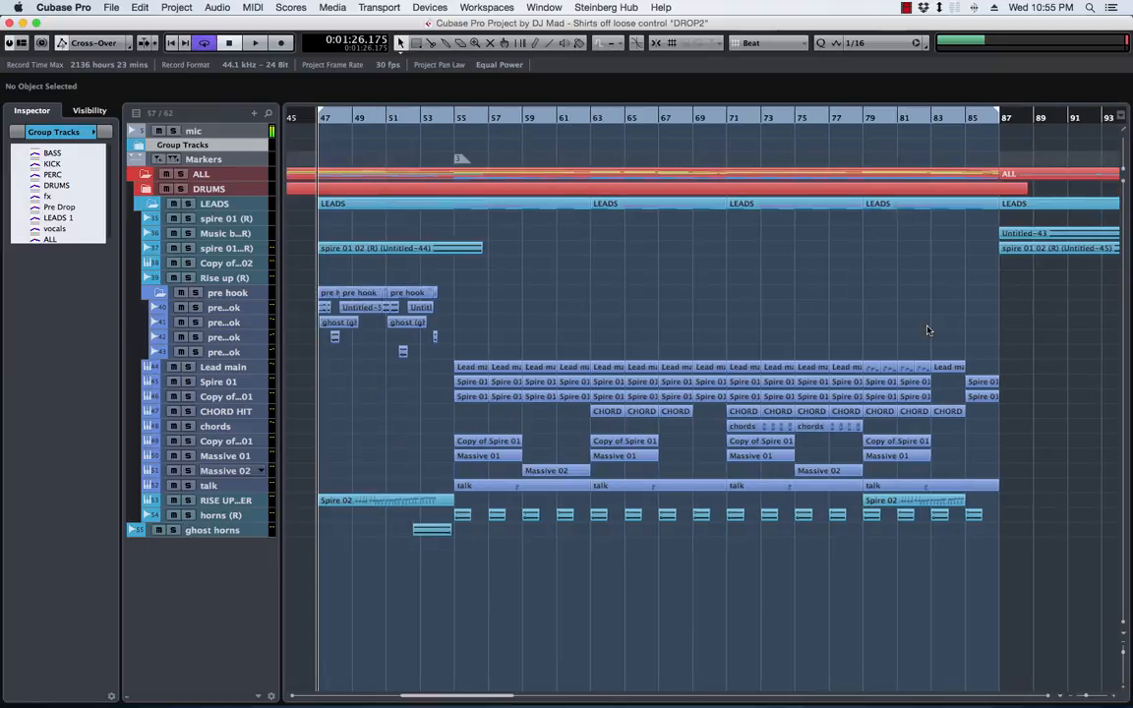
click(928, 120)
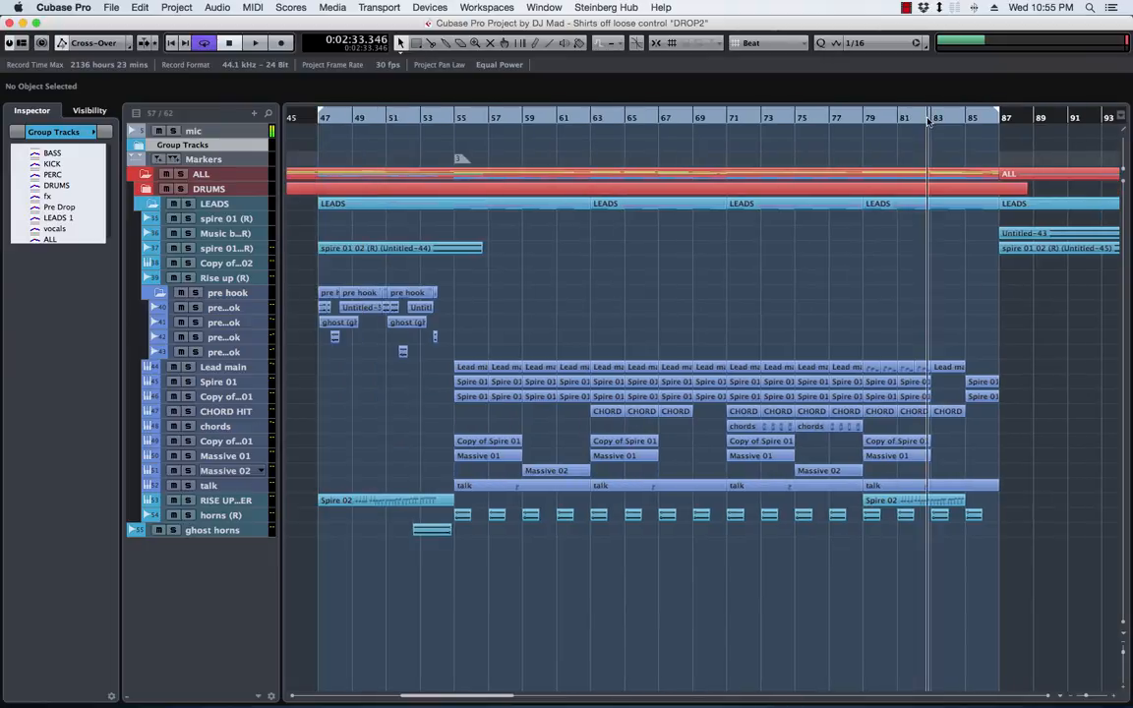
key(space)
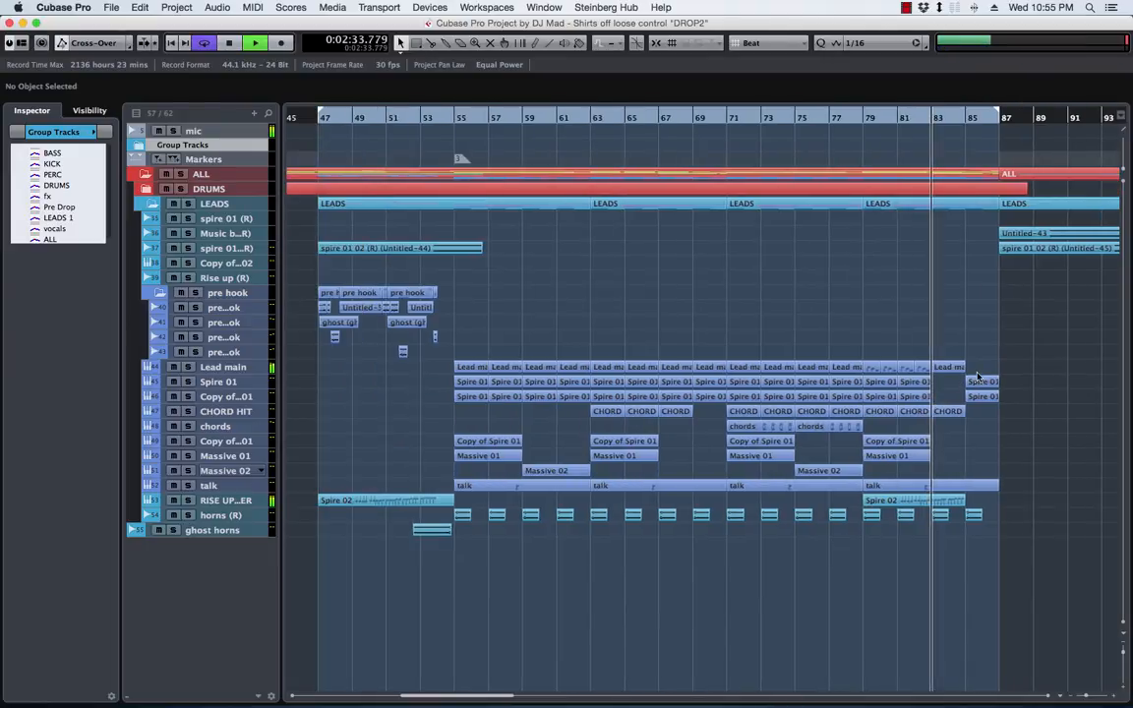
click(937, 120)
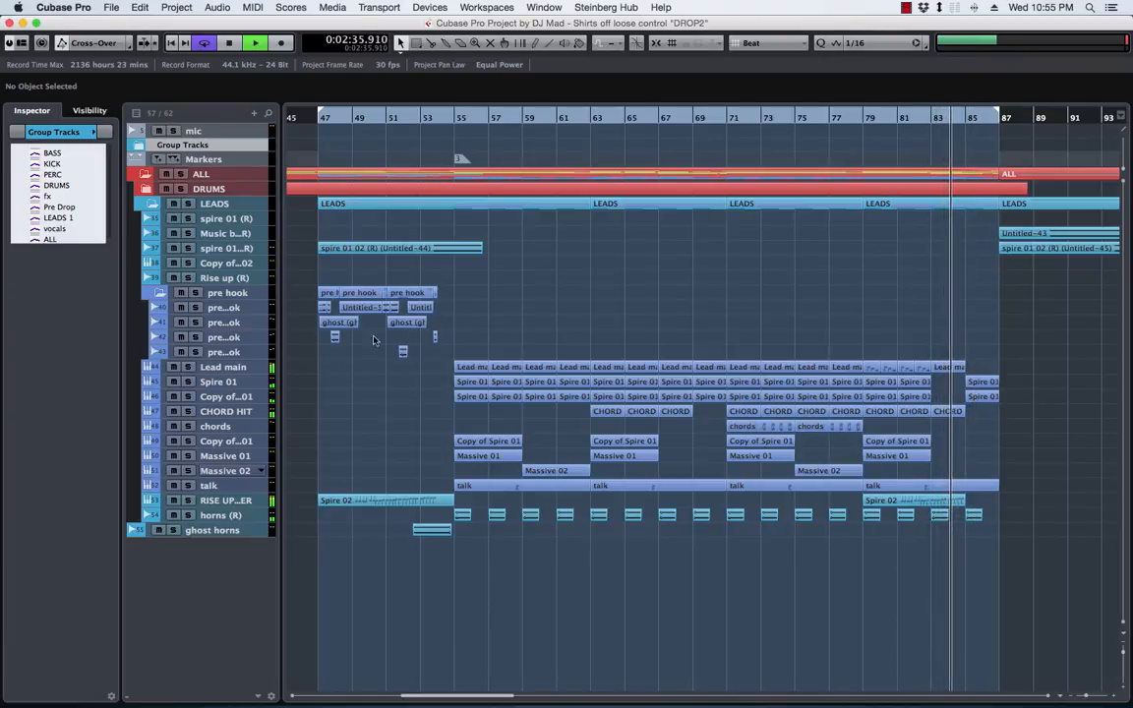
Restart playback at bar 83 and examine the lead parts up to bar 87 in close-up
scroll(748, 323, left, 3)
key(h)
key(h)
key(h)
key(h)
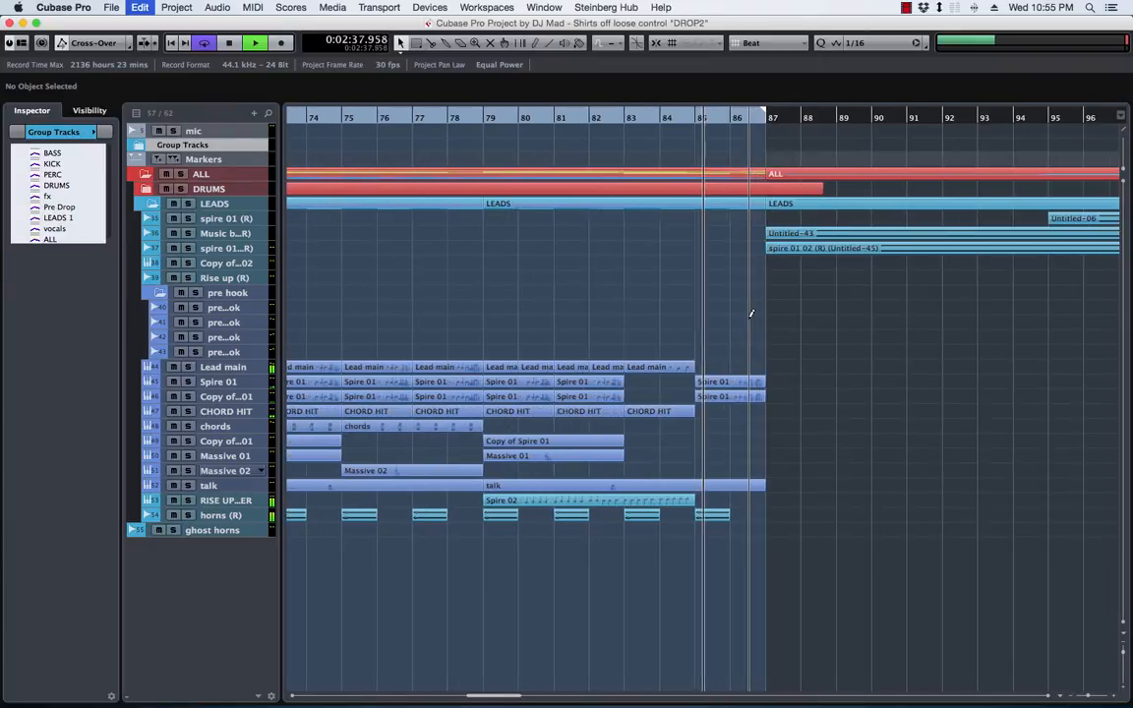
key(h)
key(h)
key(space)
key(space)
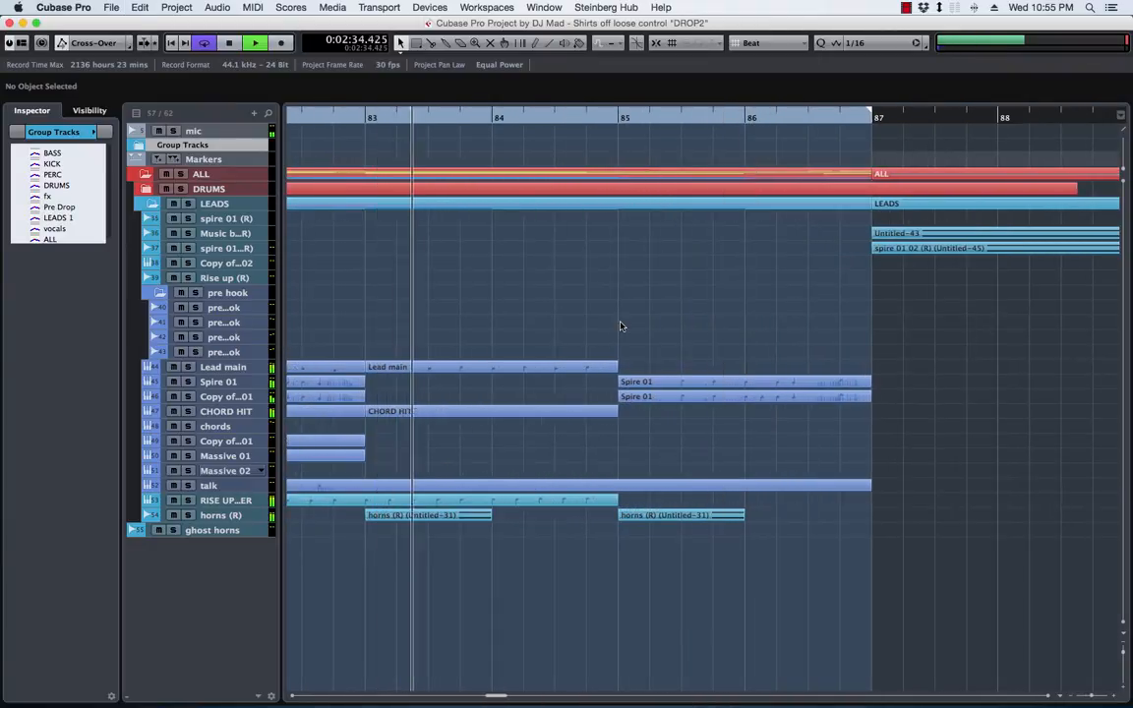
Return to the pre hook clips and play them from bar 47
scroll(621, 324, left, 3)
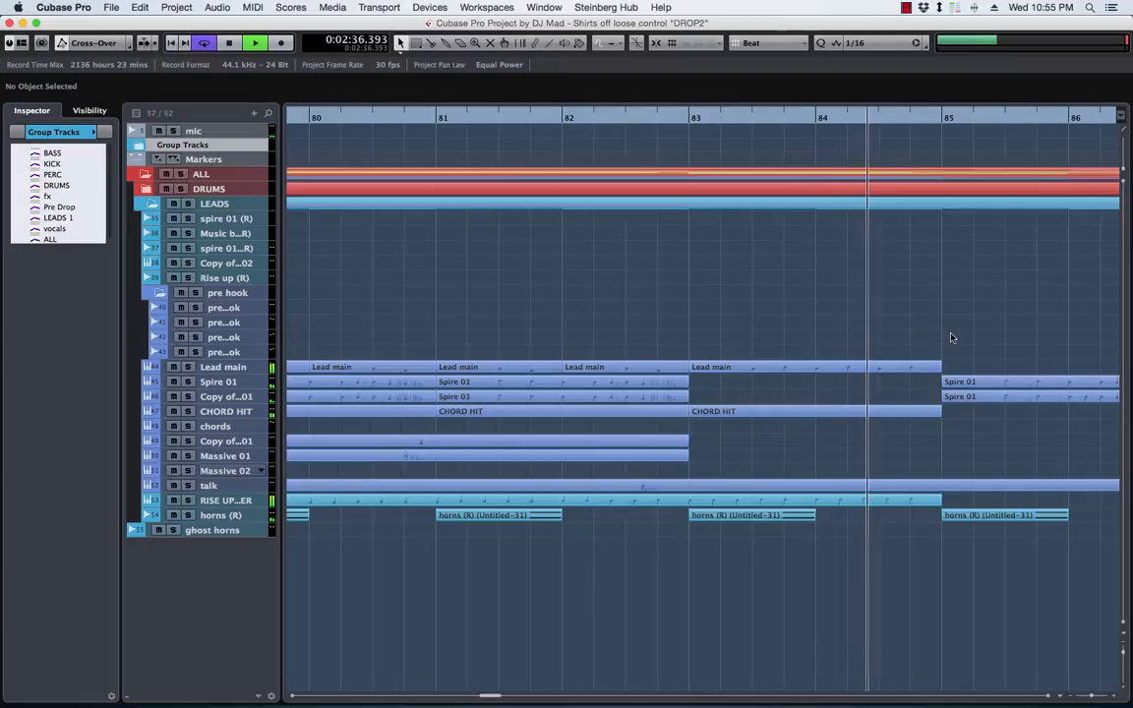
scroll(430, 317, left, 15)
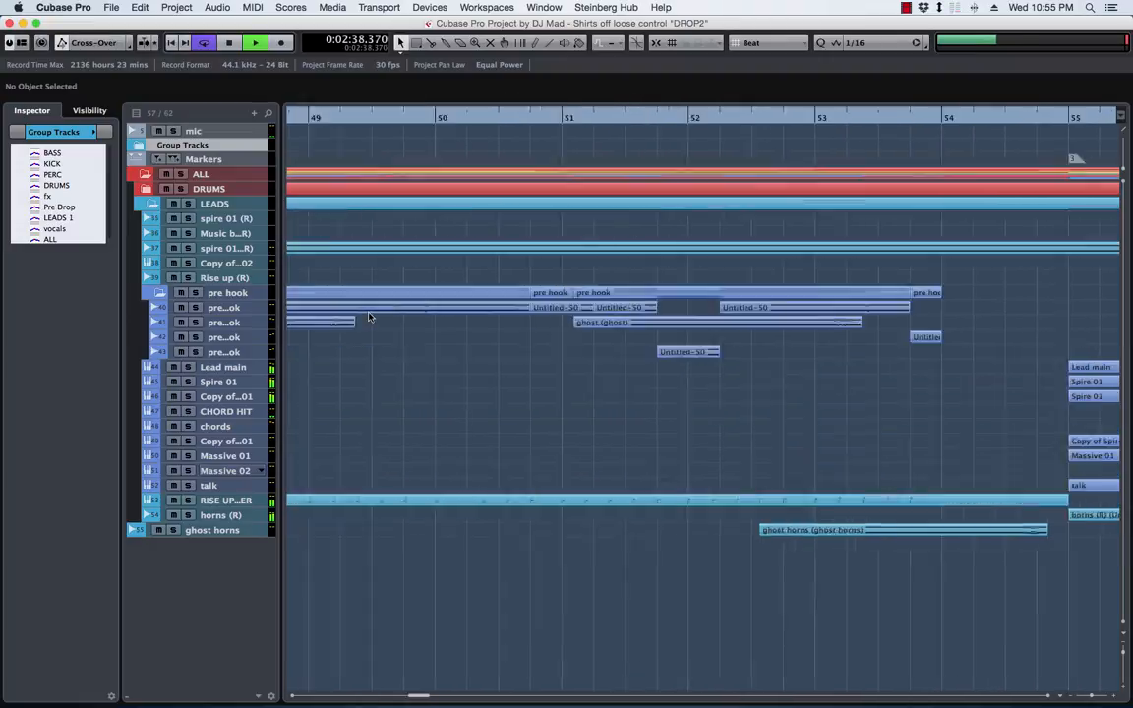
scroll(368, 317, right, 2)
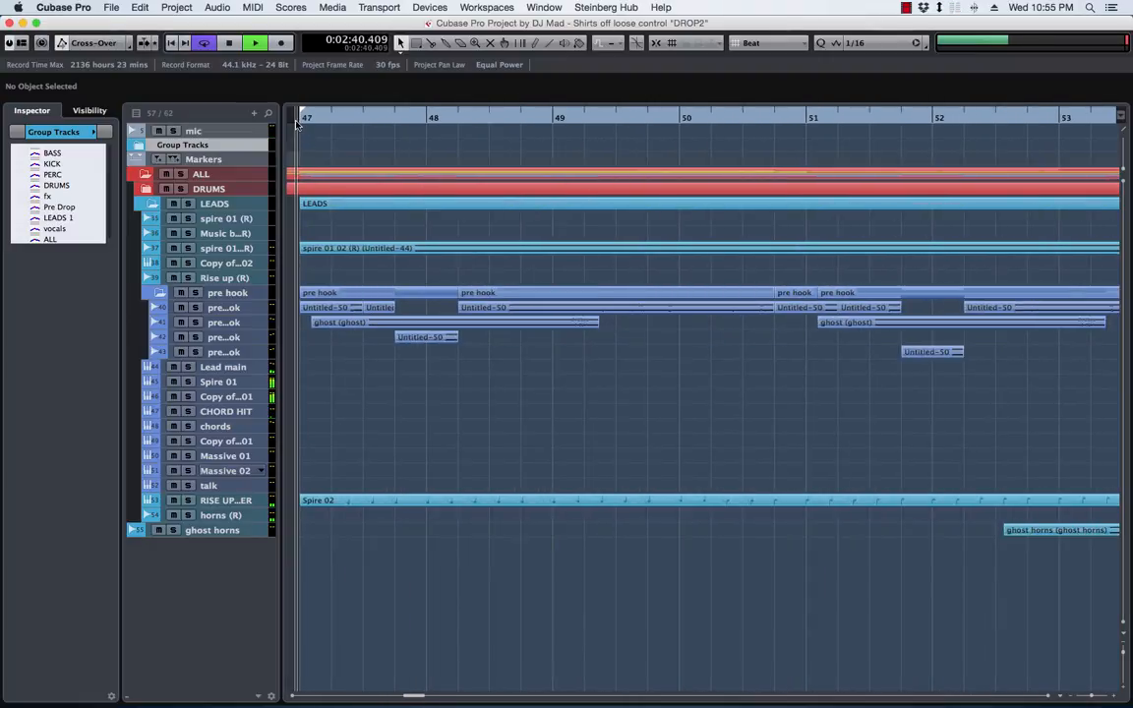
click(297, 119)
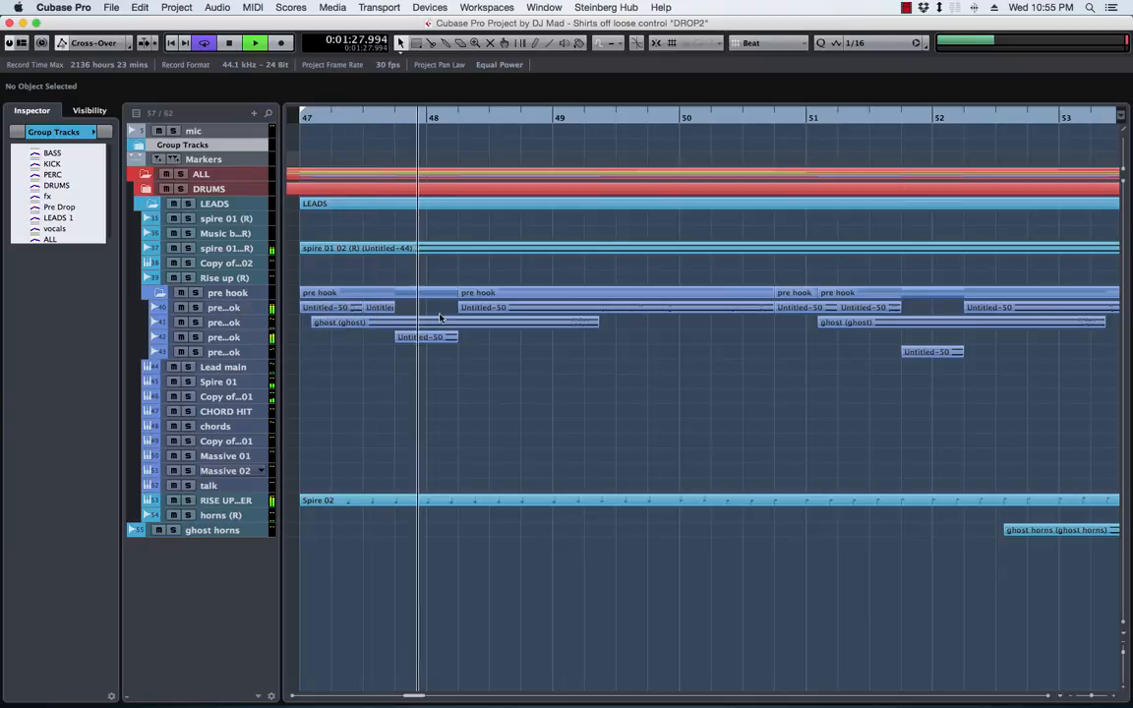
Select the first audio track in the pre hook folder and enlarge the track rows to show the clips' waveforms
click(236, 308)
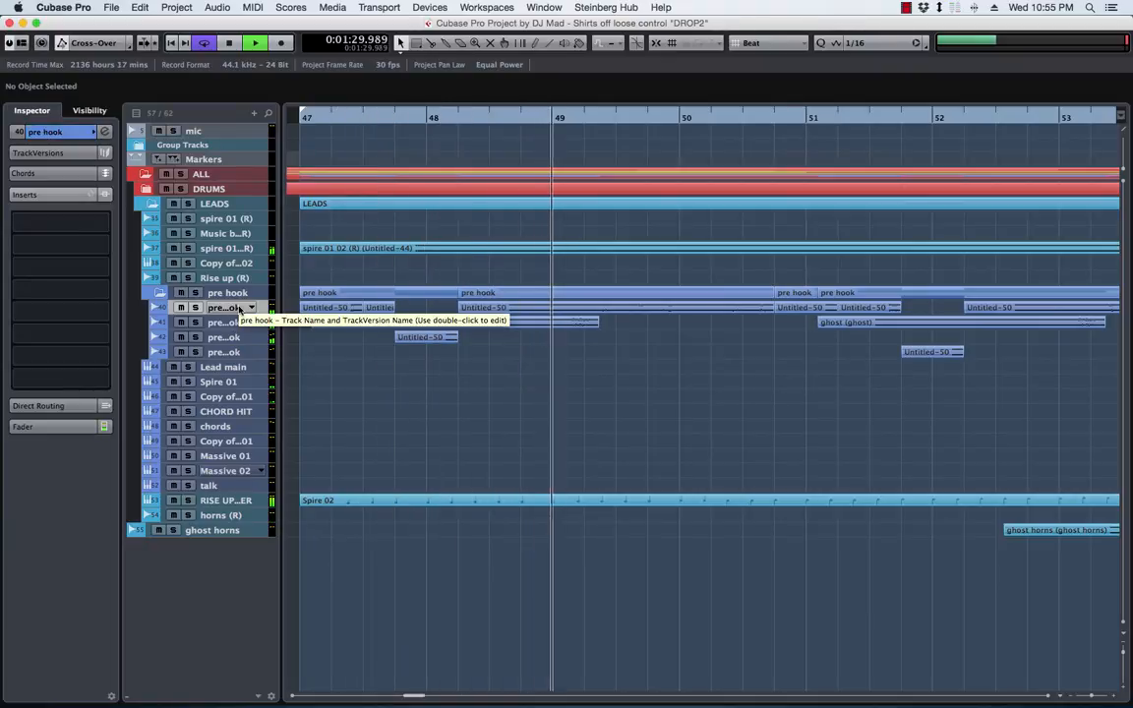
key(shift+h)
key(shift+h)
key(shift+h)
key(shift+h)
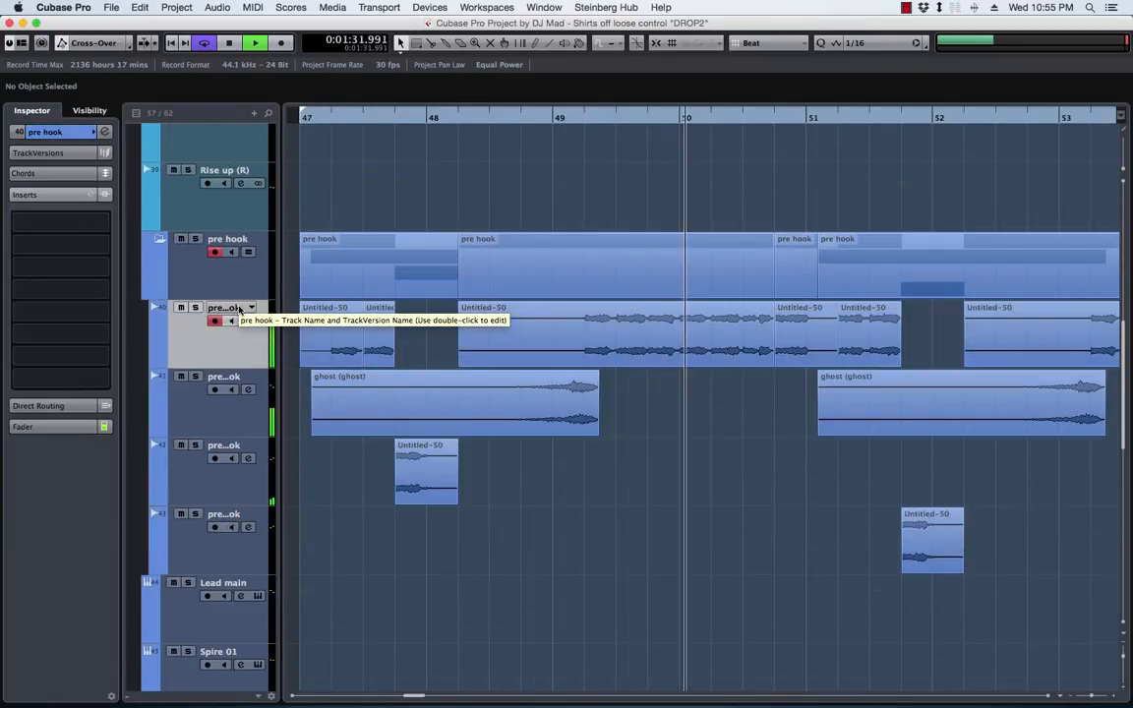
key(g)
key(g)
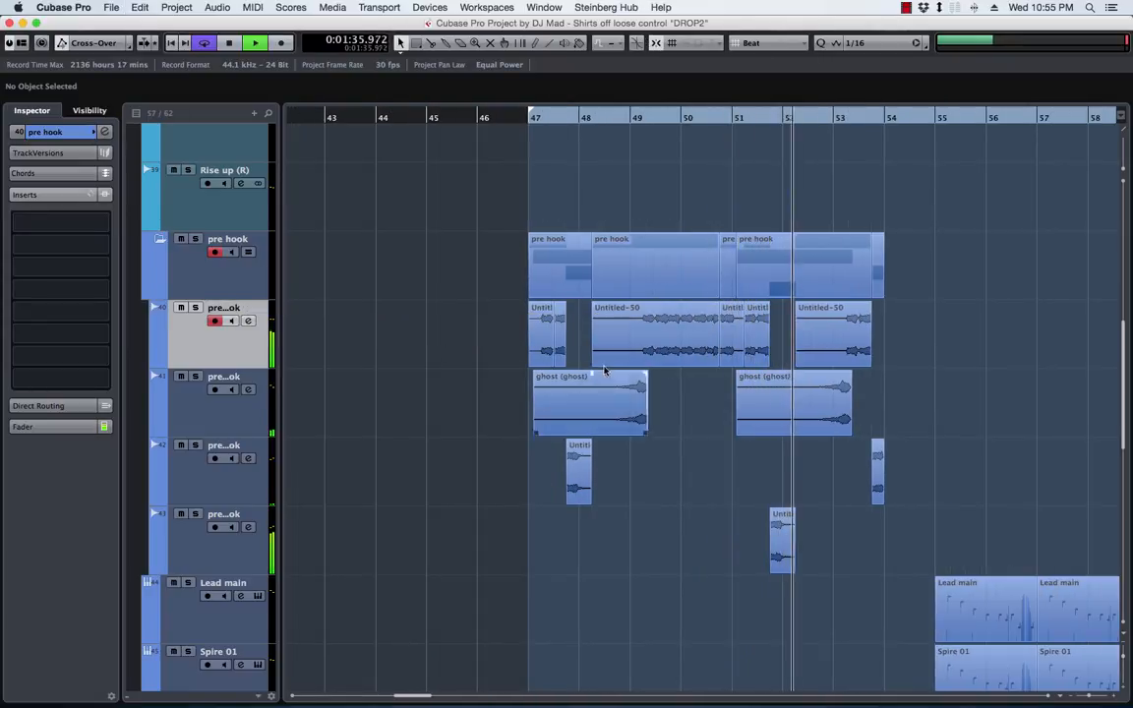
Copy the two opening phrase clips at bar 47 of the first pre hook audio track to bar 85
drag(536, 346, 1054, 347)
scroll(962, 345, right, 10)
scroll(962, 345, right, 4)
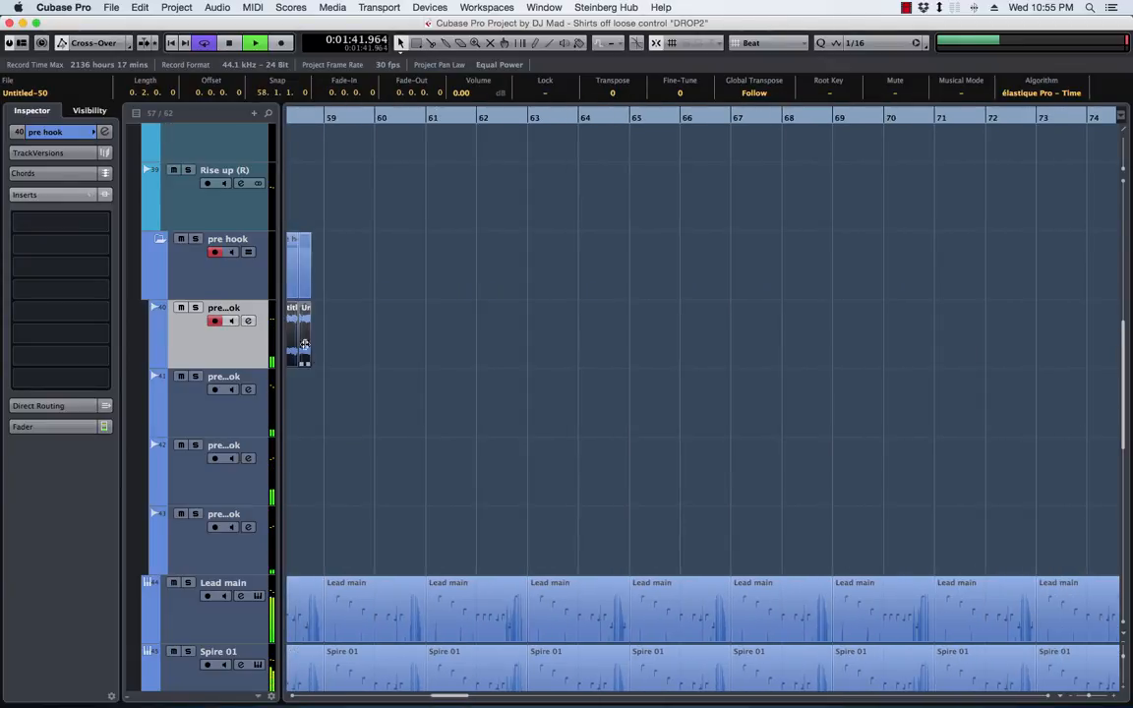
drag(290, 341, 1035, 354)
scroll(888, 366, right, 7)
scroll(865, 362, right, 5)
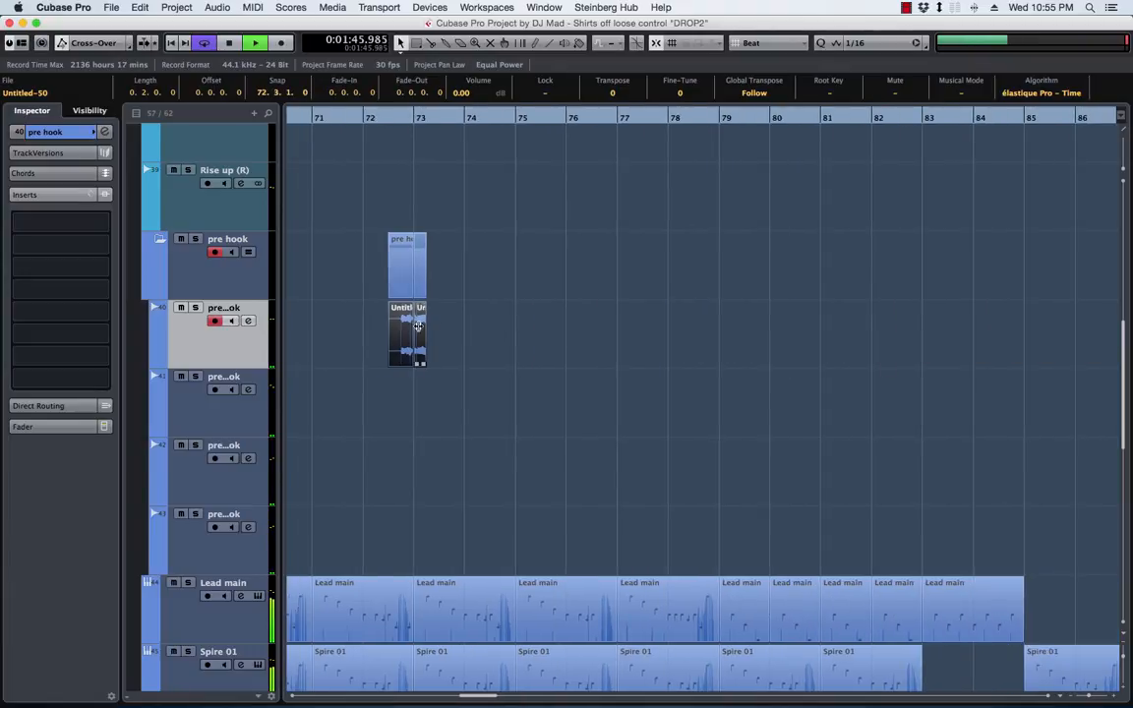
drag(401, 328, 1037, 329)
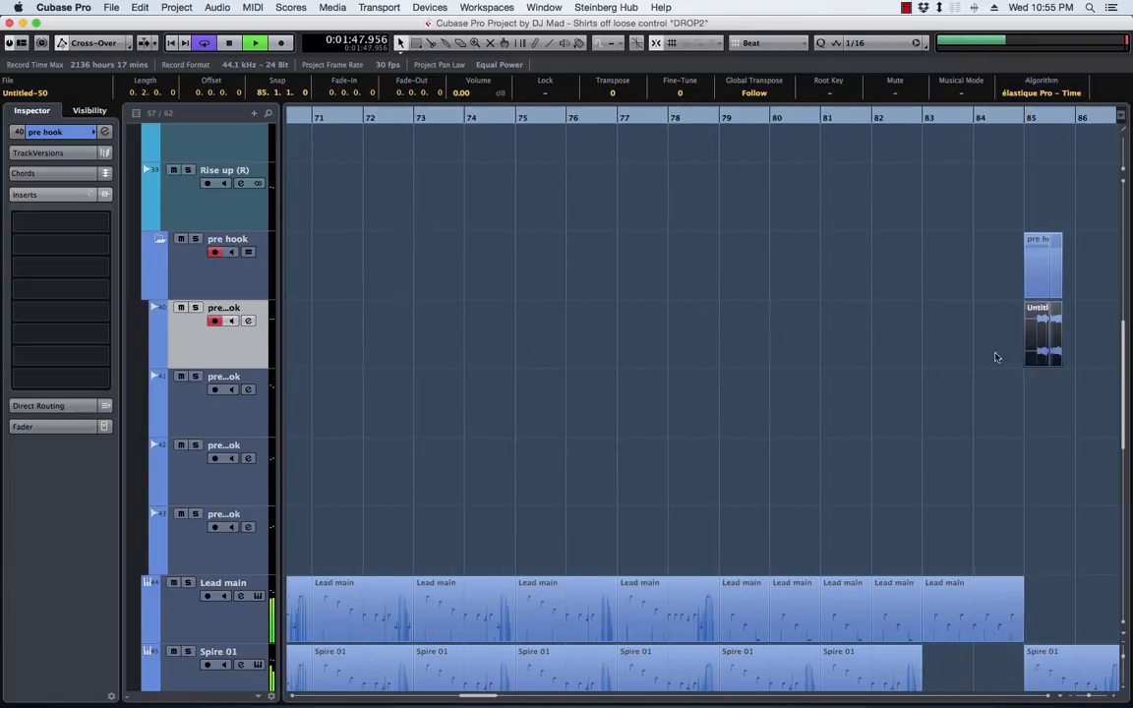
Play the copied phrase clips at bar 85, shift them two beats earlier to 84.3.1, and select the second clip
scroll(968, 358, right, 6)
click(740, 119)
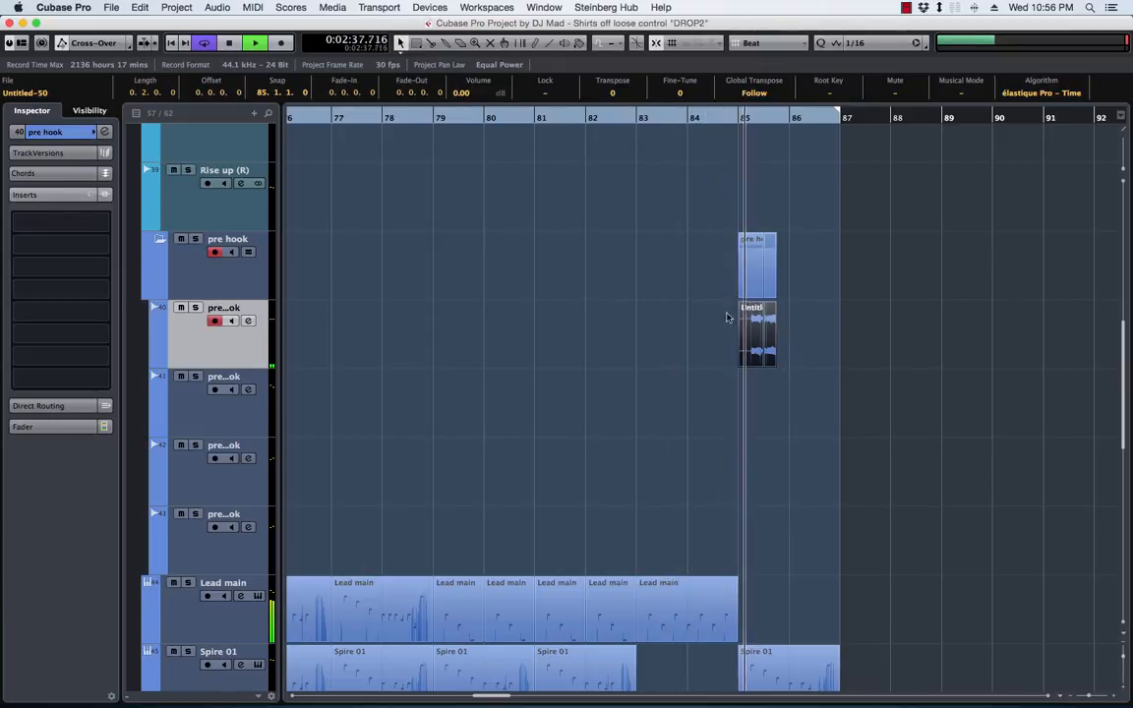
drag(758, 335, 732, 337)
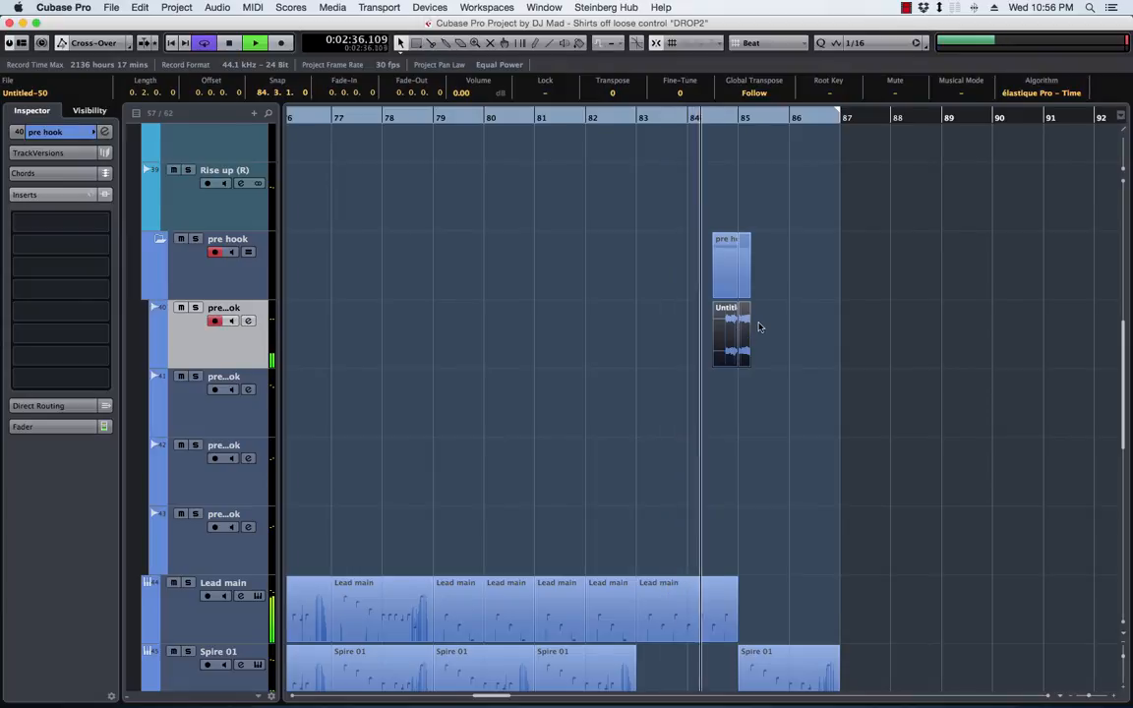
click(744, 333)
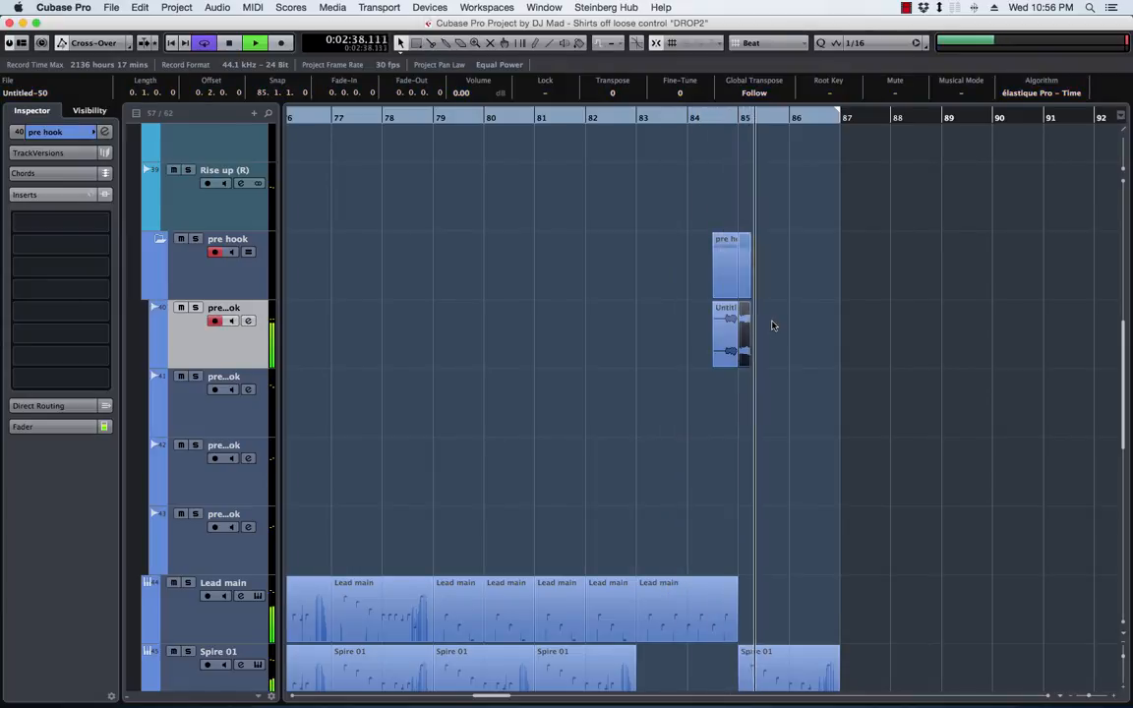
Delete the second copied phrase clip and move the remaining one at 84.3.1 to the second pre hook track for soloed playback
key(Delete)
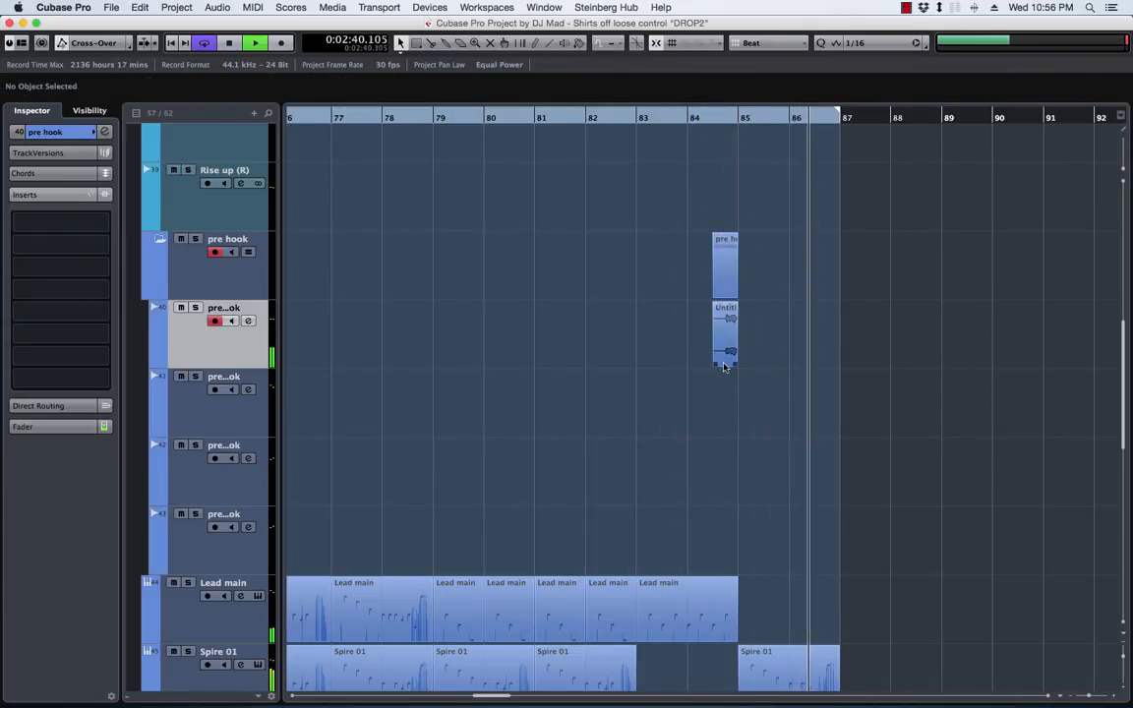
key(space)
drag(741, 356, 727, 425)
key(space)
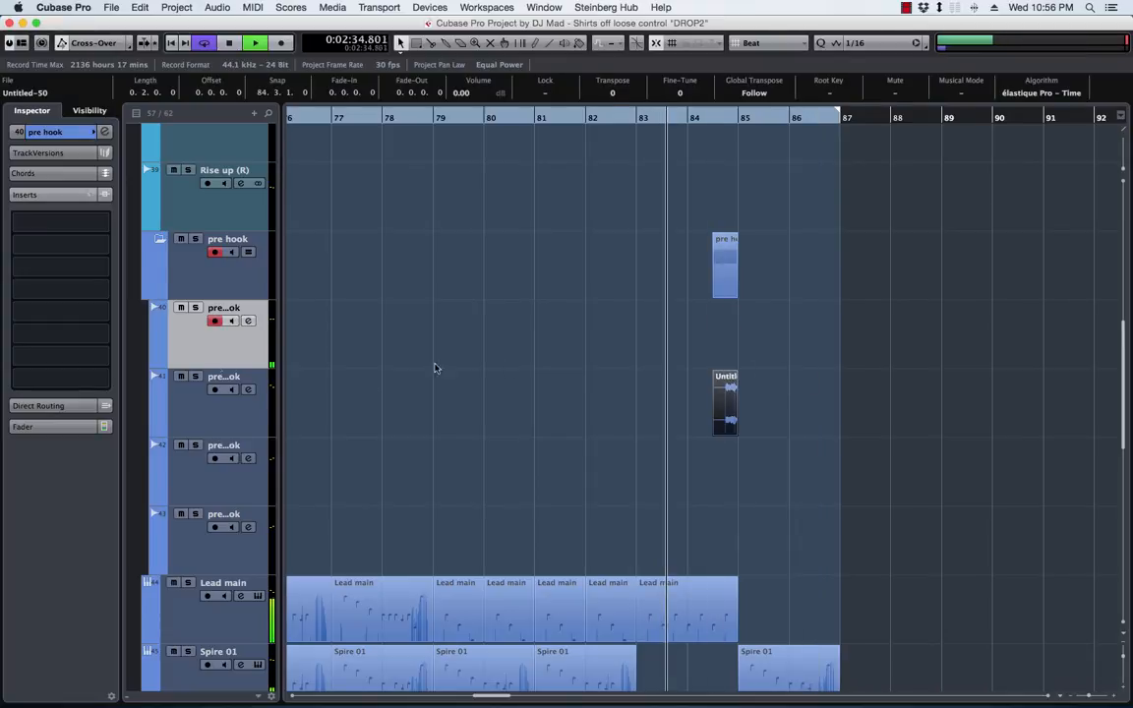
click(195, 376)
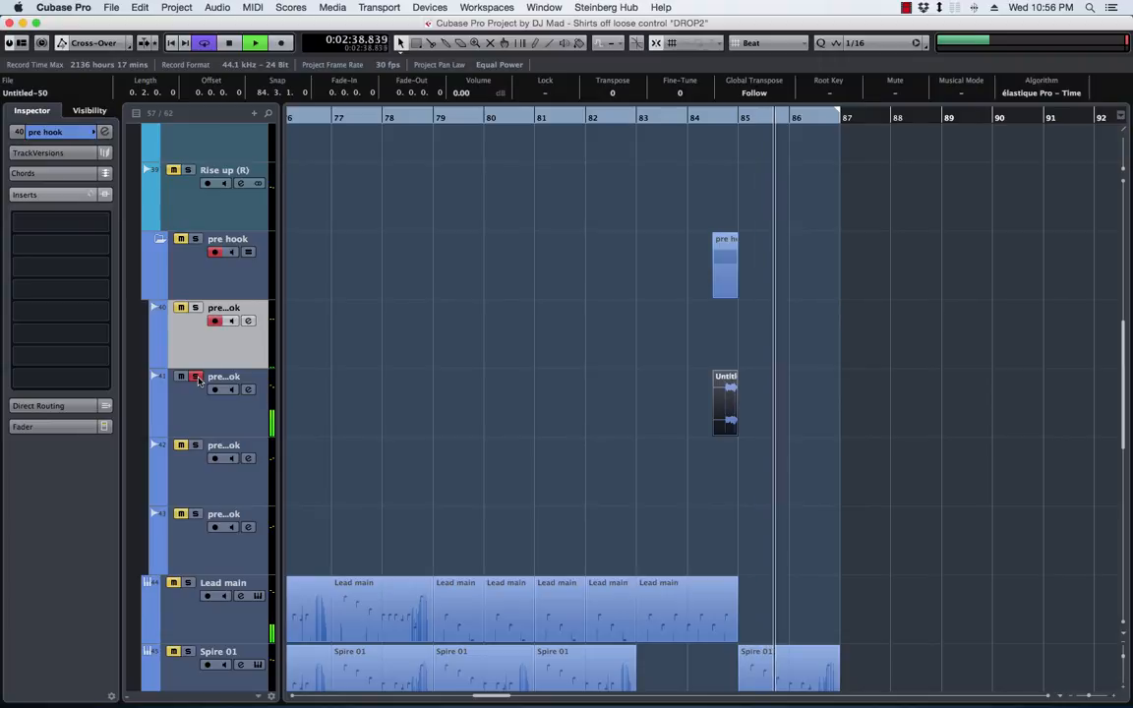
Delete the final F3 note from the Lead main part at bar 83 and close the Key Editor
double_click(650, 605)
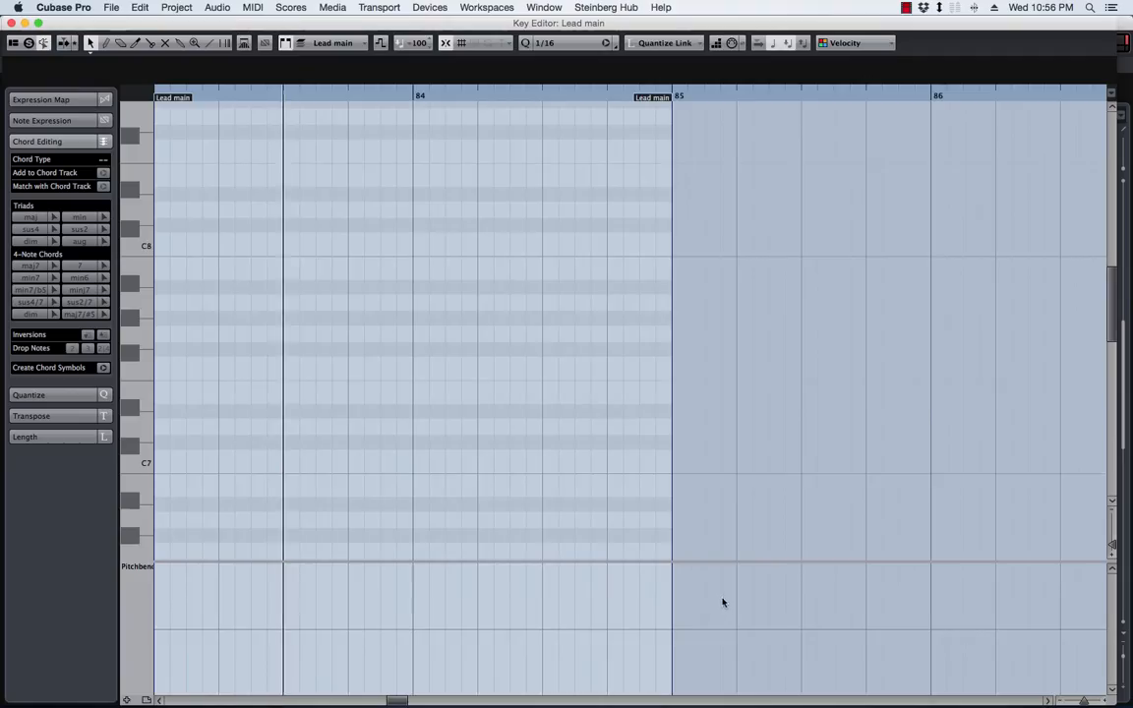
click(637, 299)
key(Delete)
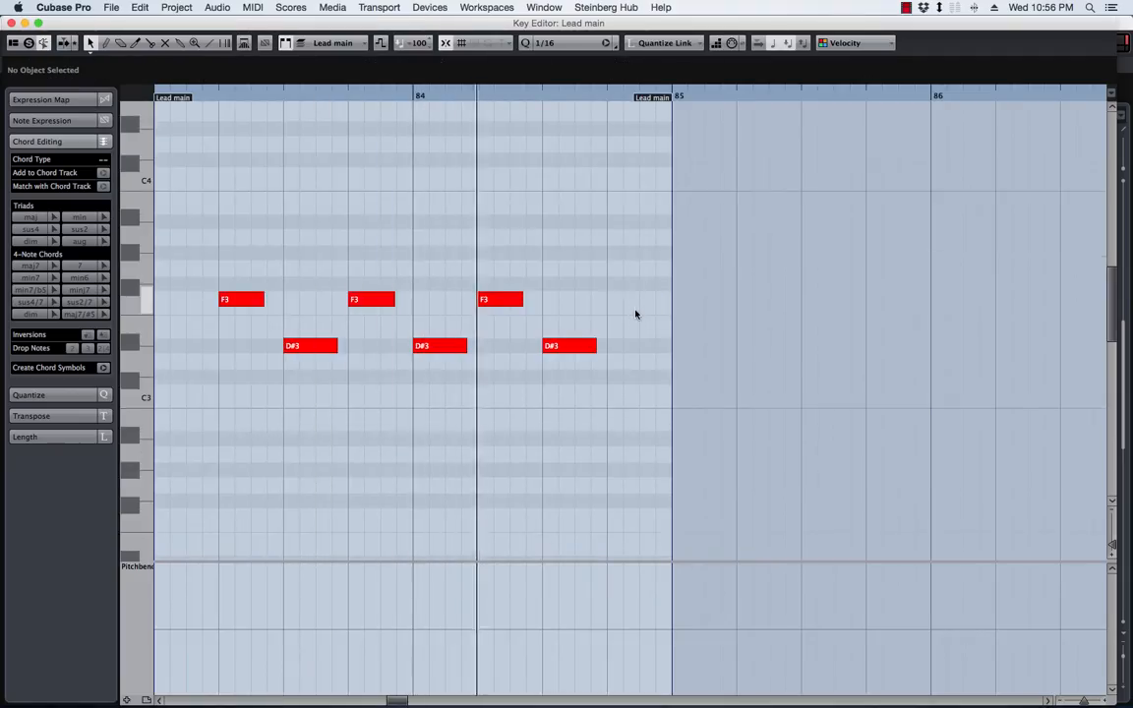
click(12, 22)
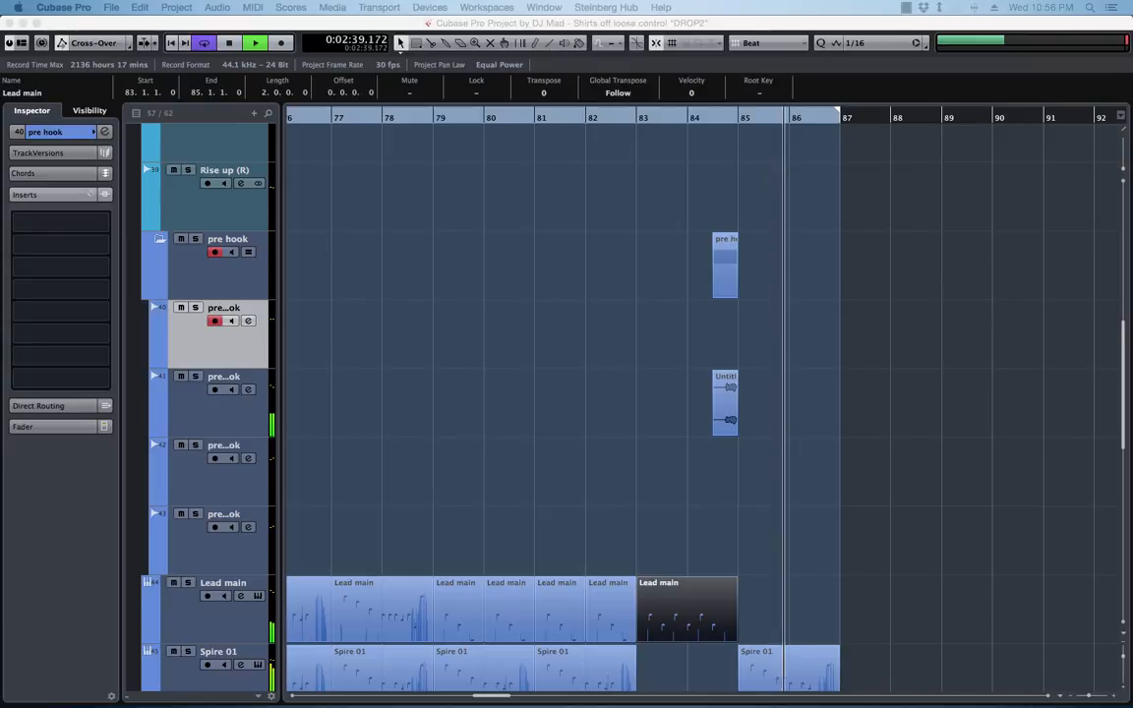
Examine the RoomWorks reverb settings on the second pre hook track and close the plug-in
click(228, 408)
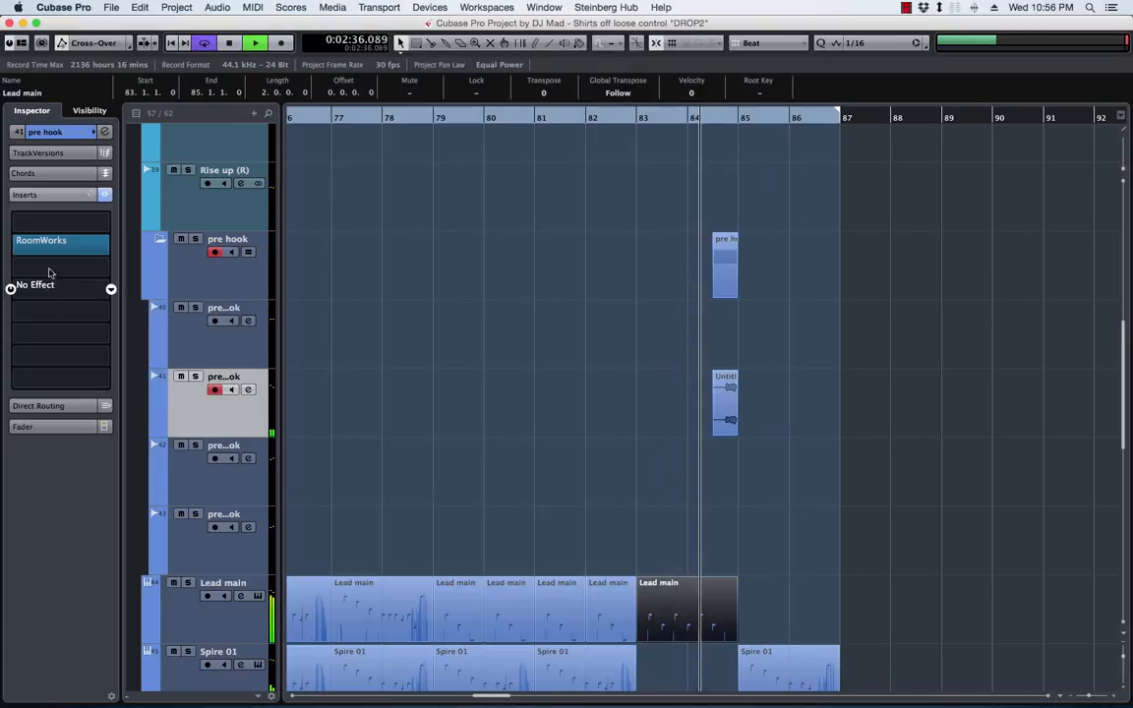
click(57, 245)
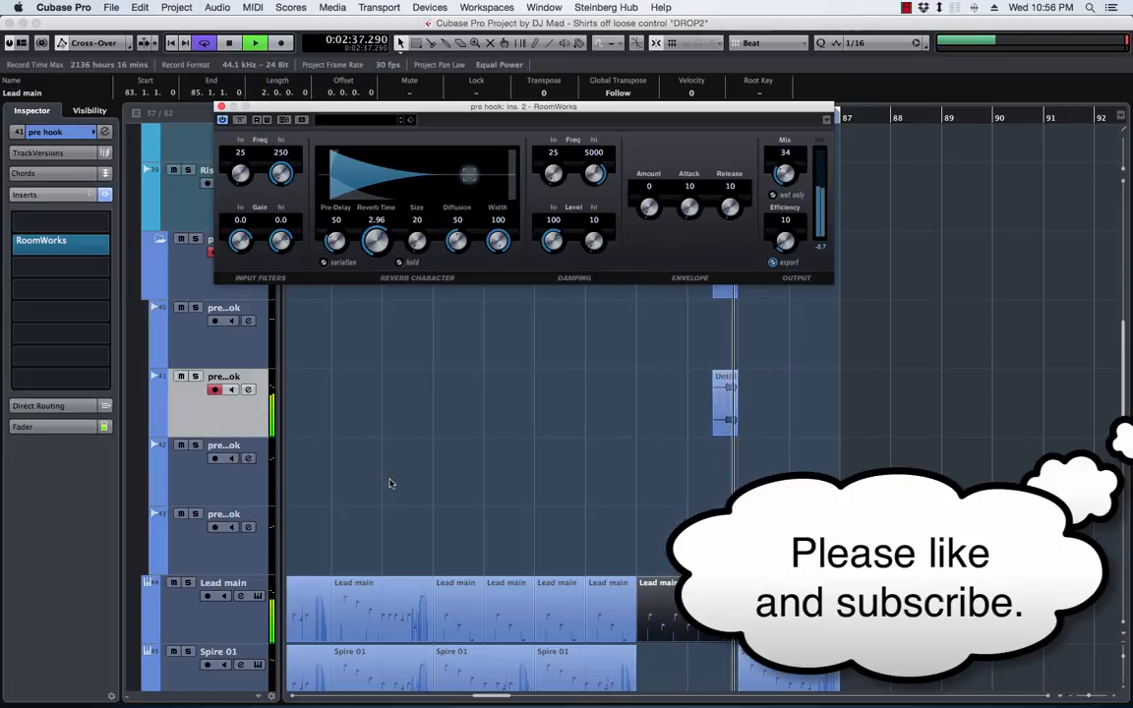
click(221, 106)
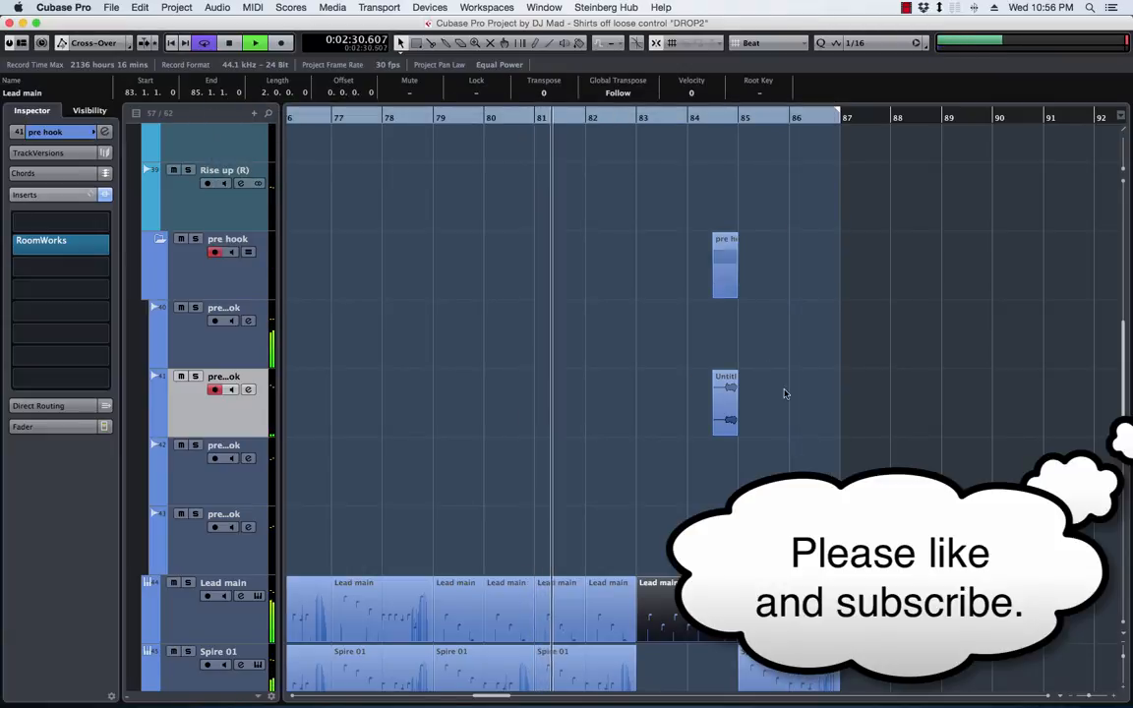
Play the arrangement from bar 71 and duplicate the second chords part to bar 79
scroll(650, 476, down, 6)
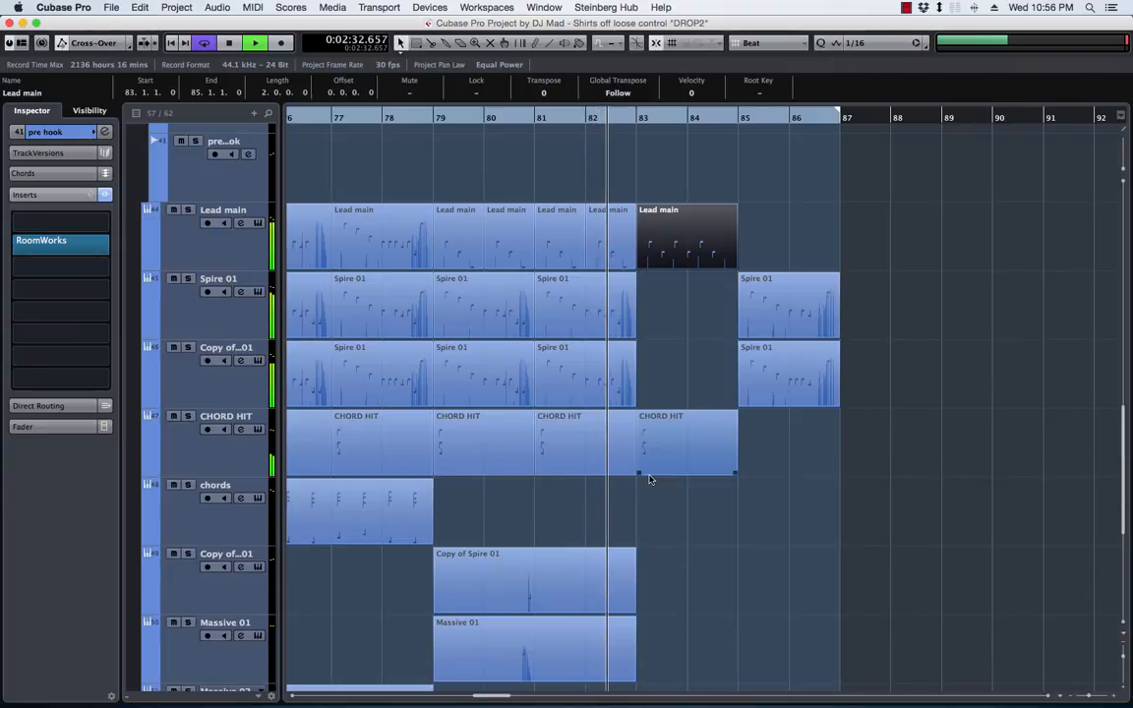
key(g)
key(g)
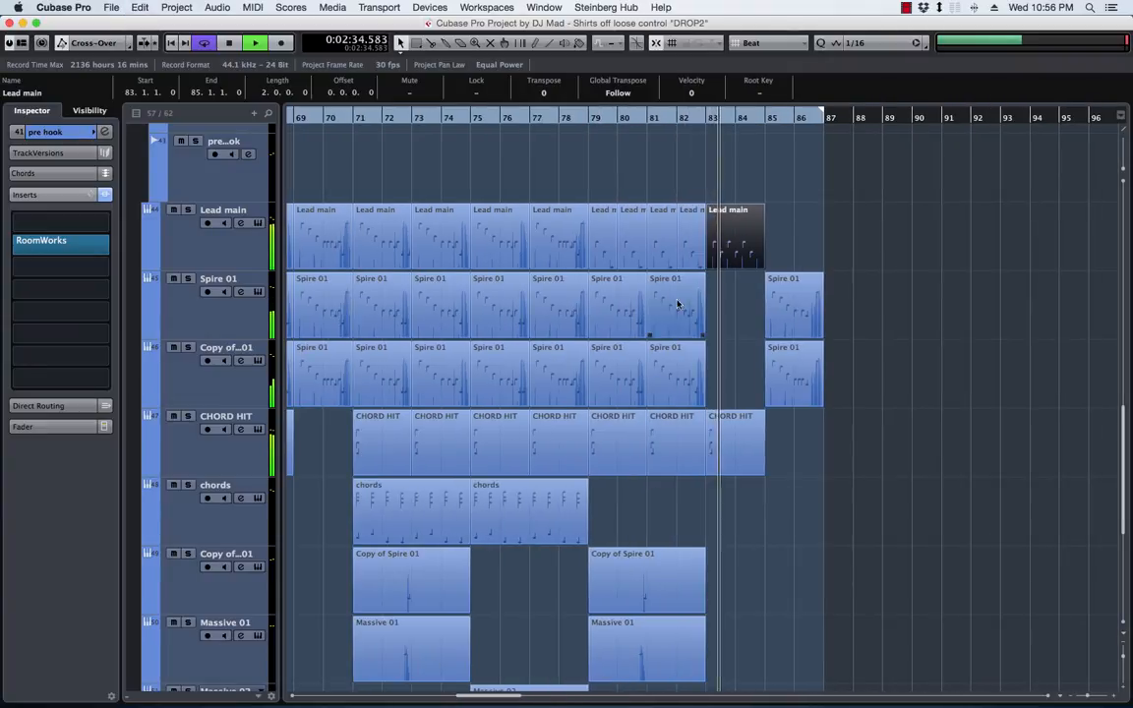
click(357, 120)
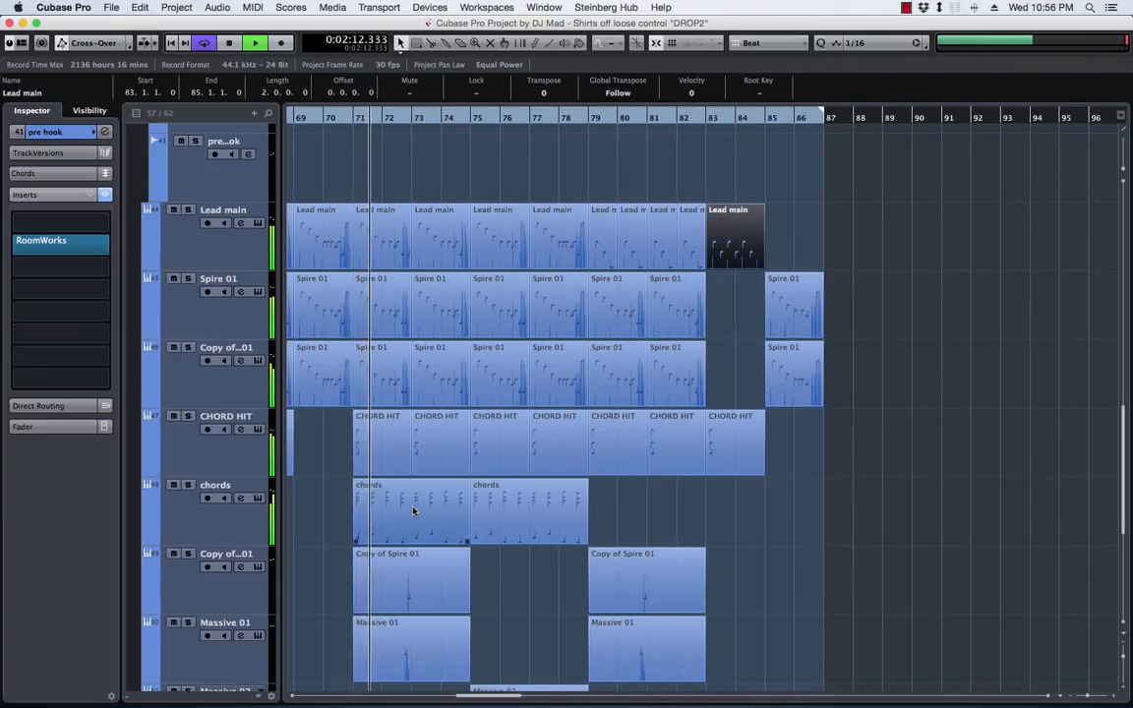
click(527, 509)
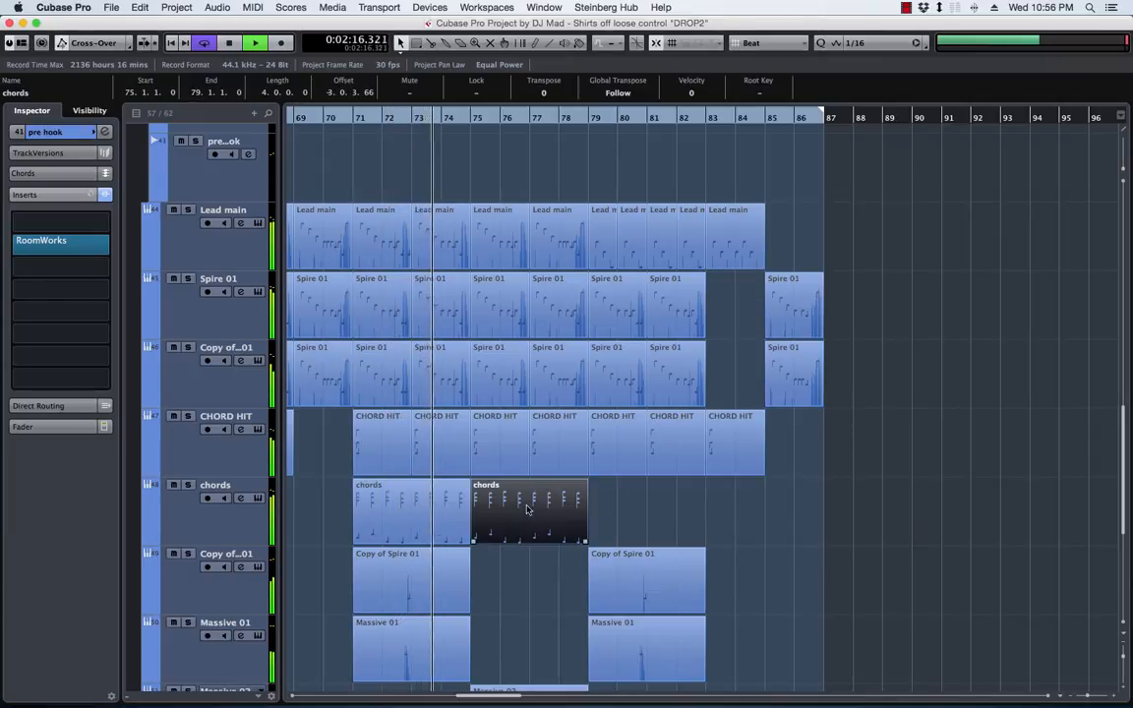
key(super+d)
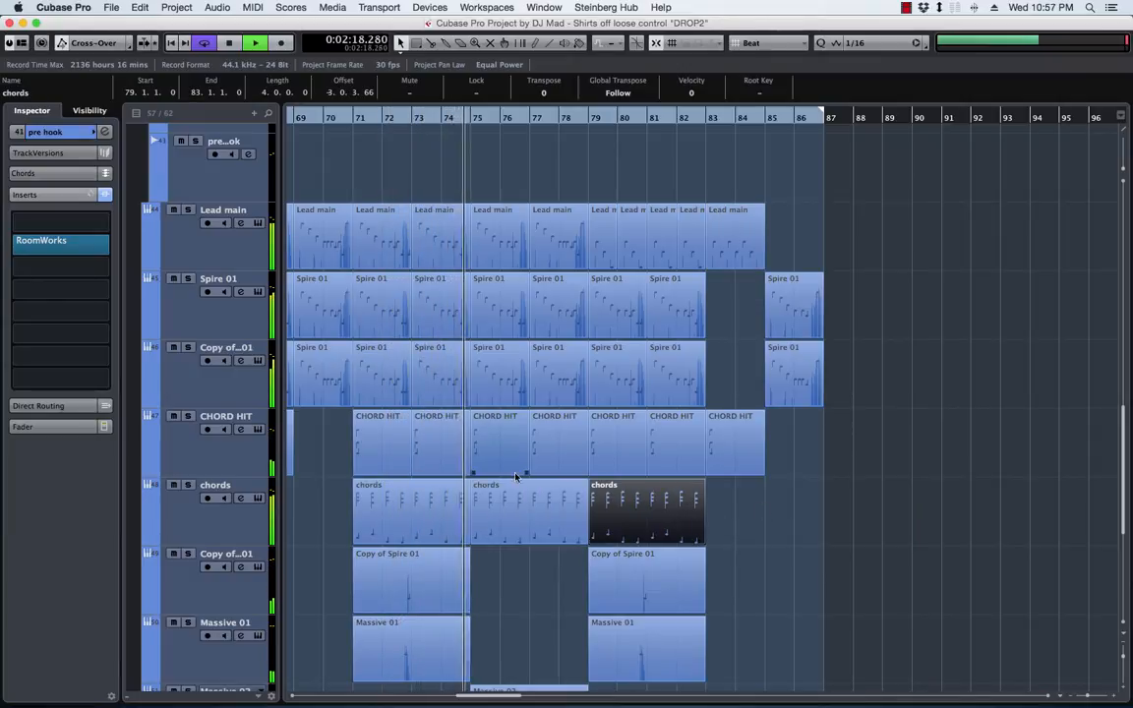
Insert OneKnob Filter Stereo in the third insert slot of the chords track
click(182, 525)
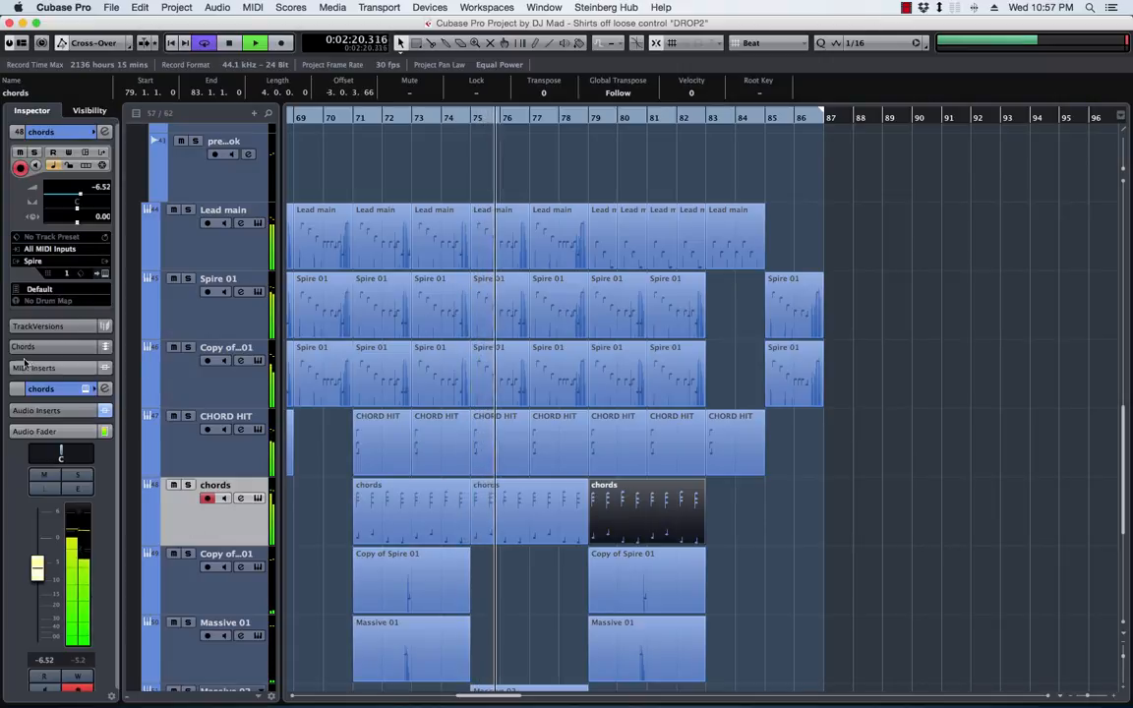
click(105, 132)
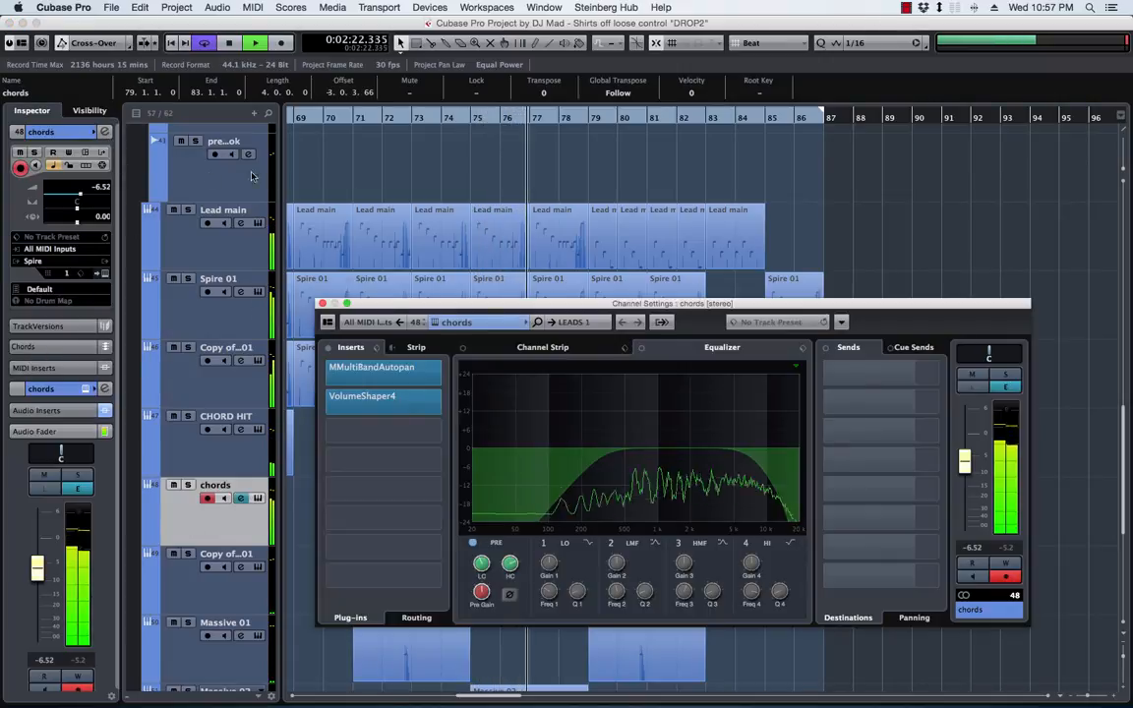
drag(469, 304, 482, 155)
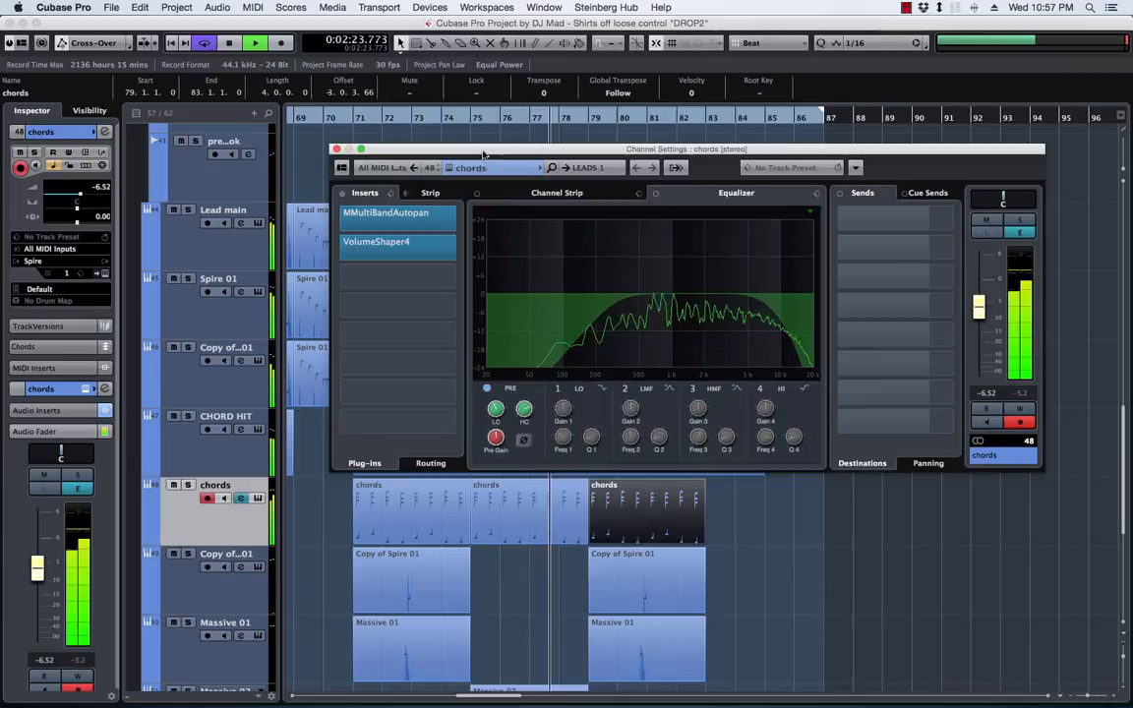
click(457, 280)
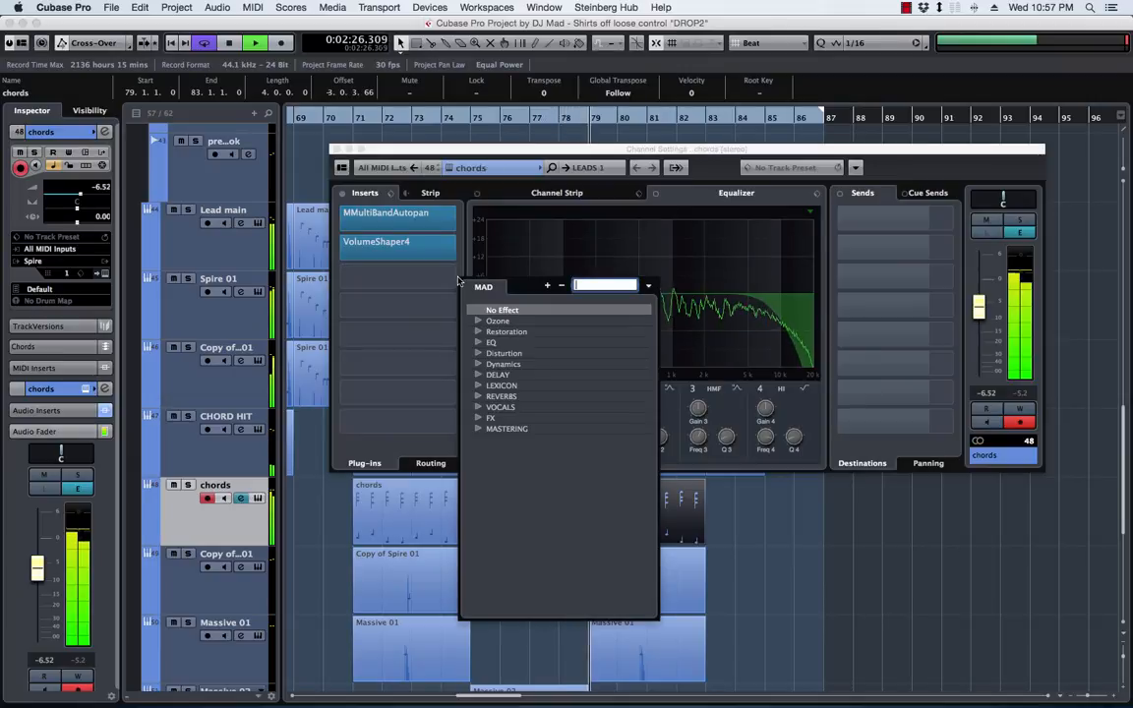
text(knob)
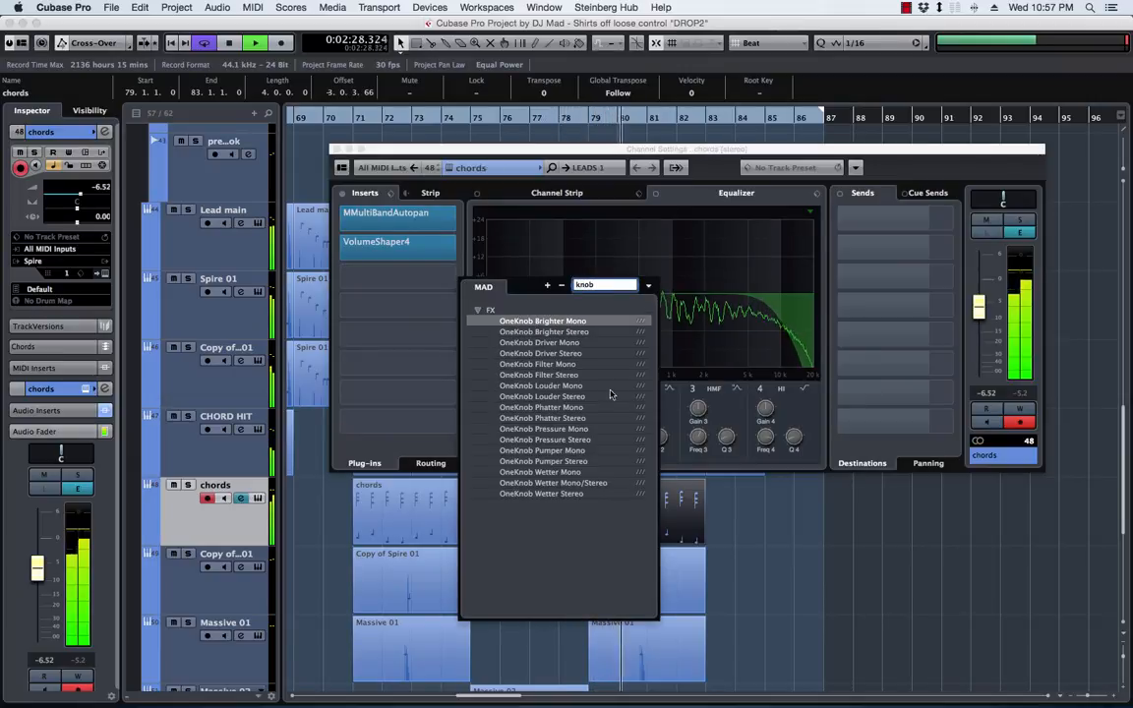
click(560, 376)
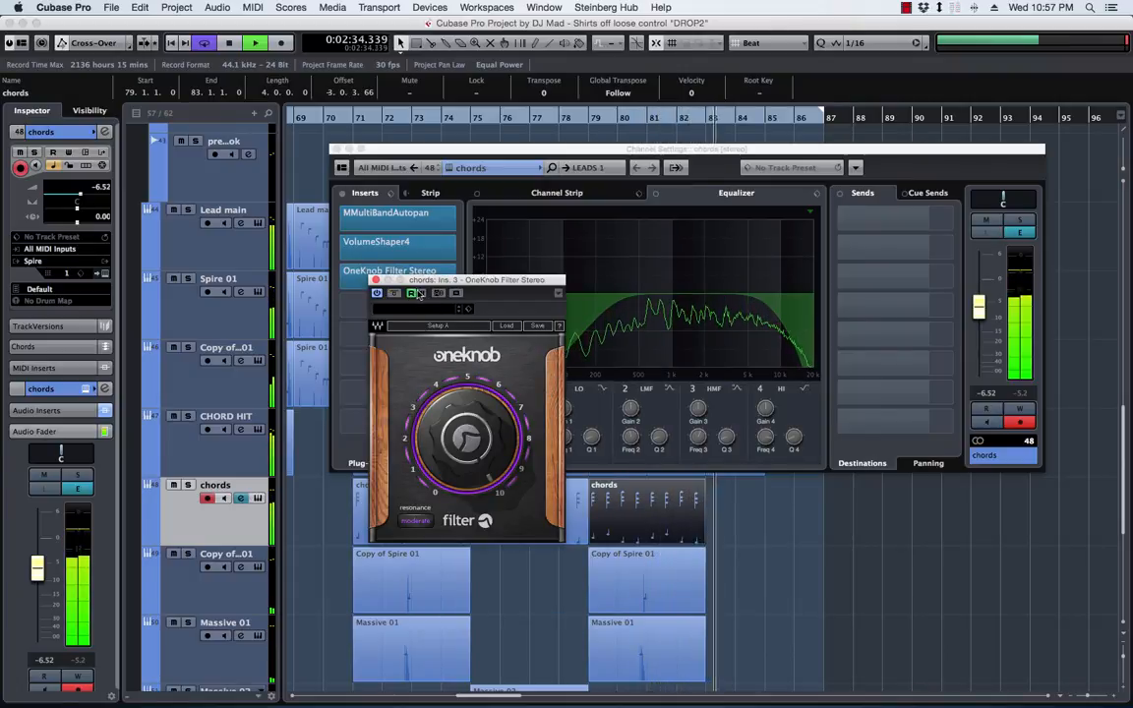
Create an automation lane for the chords track's OneKnob Filter, then close the plug-in and channel settings windows
click(423, 294)
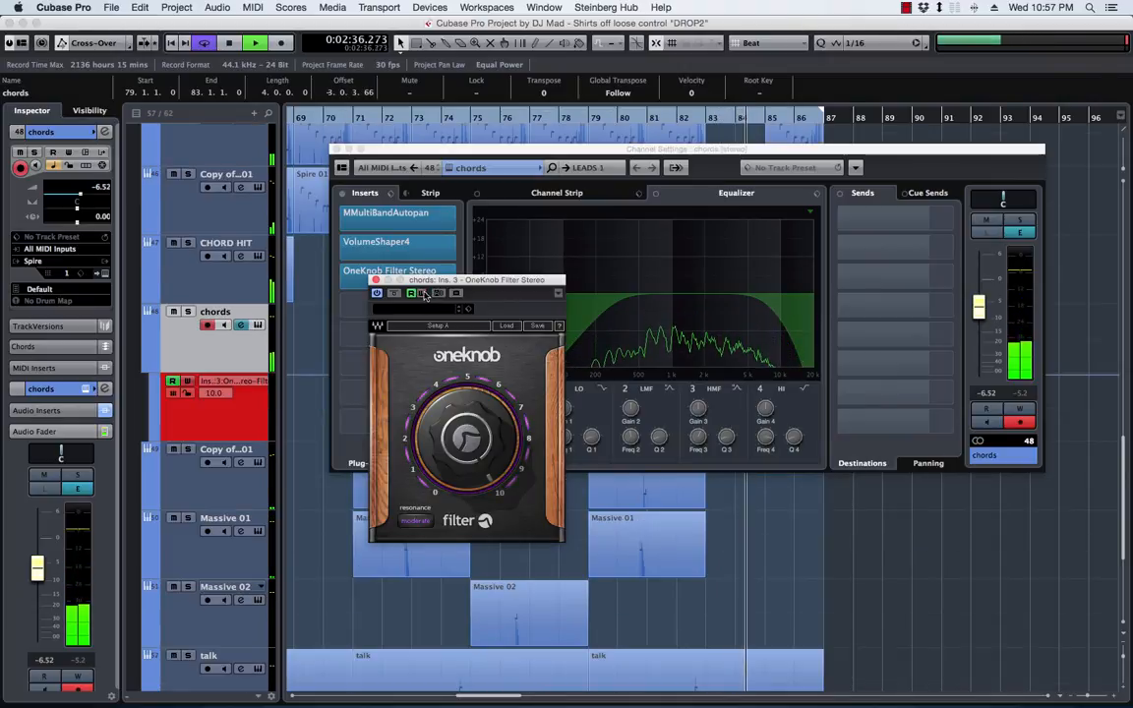
click(423, 294)
click(376, 281)
click(336, 149)
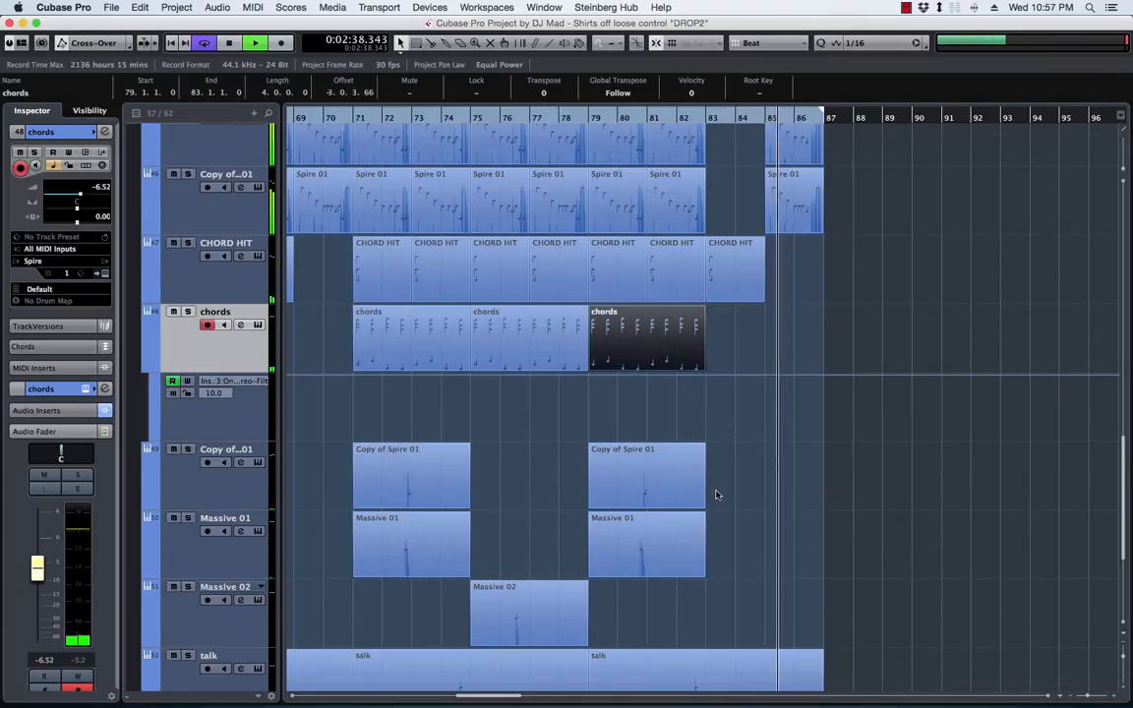
Draw chords filter automation from 10.0 at about 77.2.2 down to 0.0 at 84.3.1, rising back to full midway through bar 85
drag(570, 409, 766, 374)
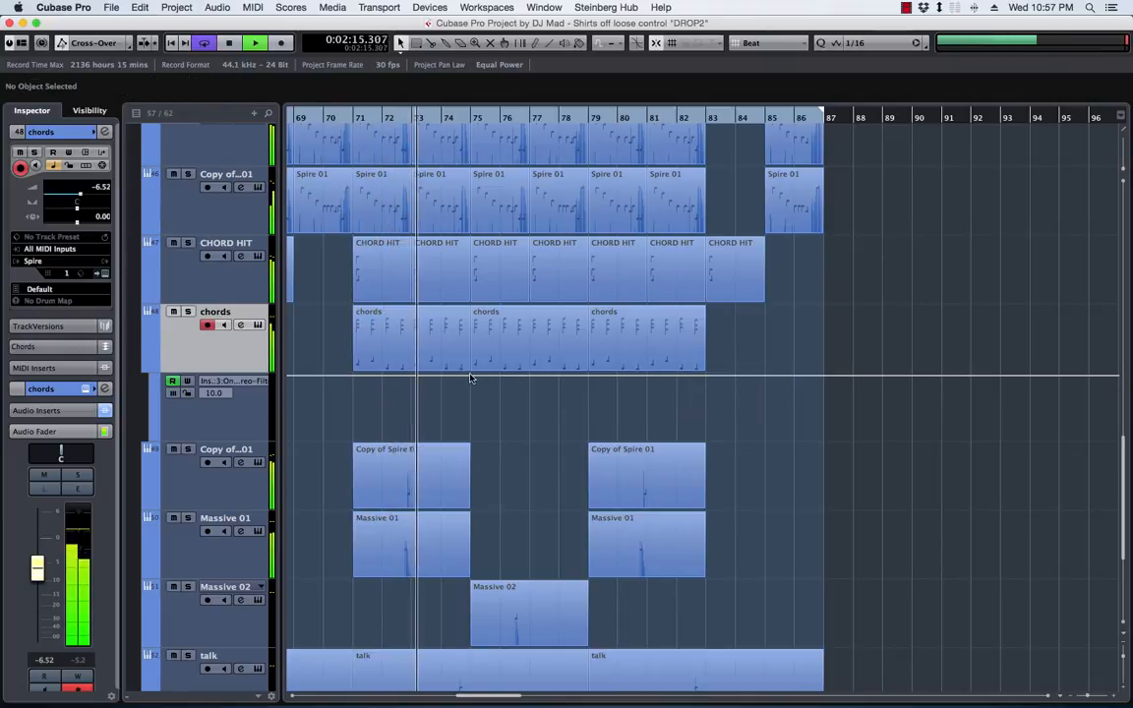
click(540, 377)
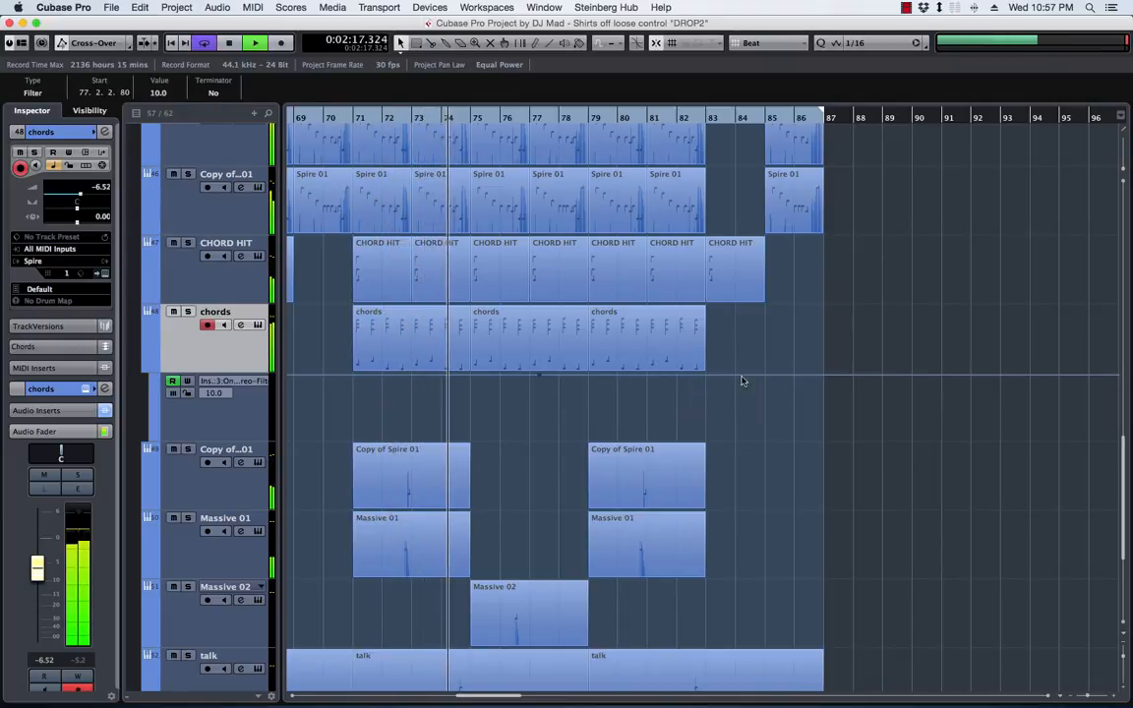
click(751, 439)
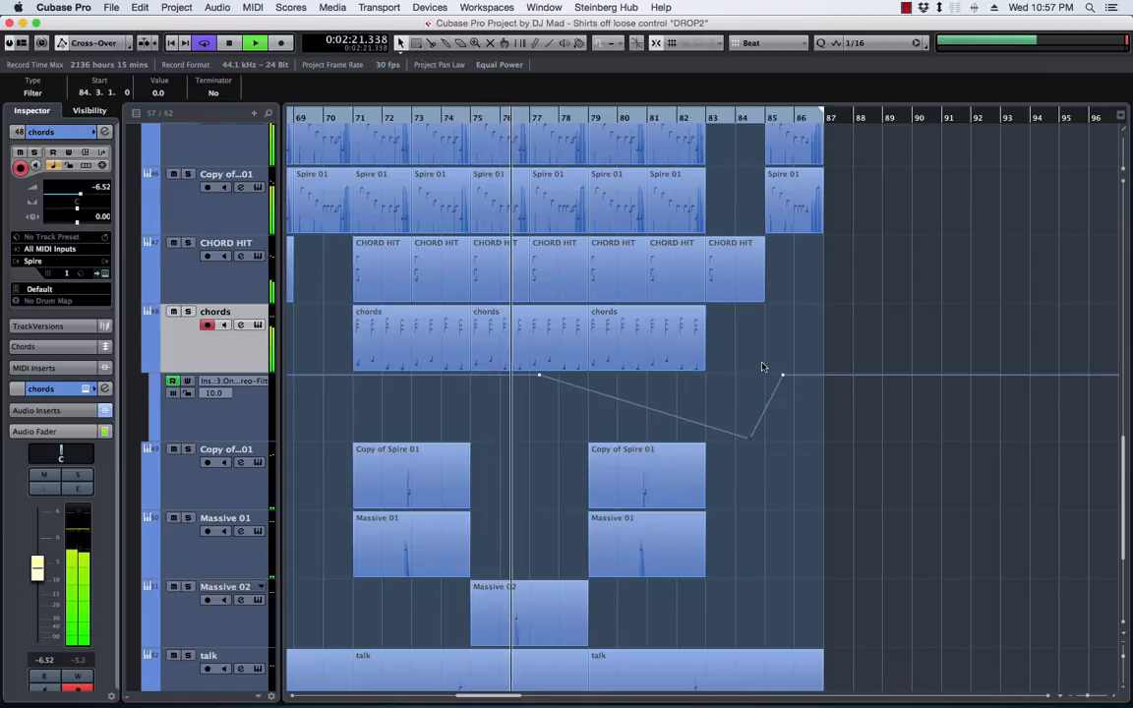
click(906, 9)
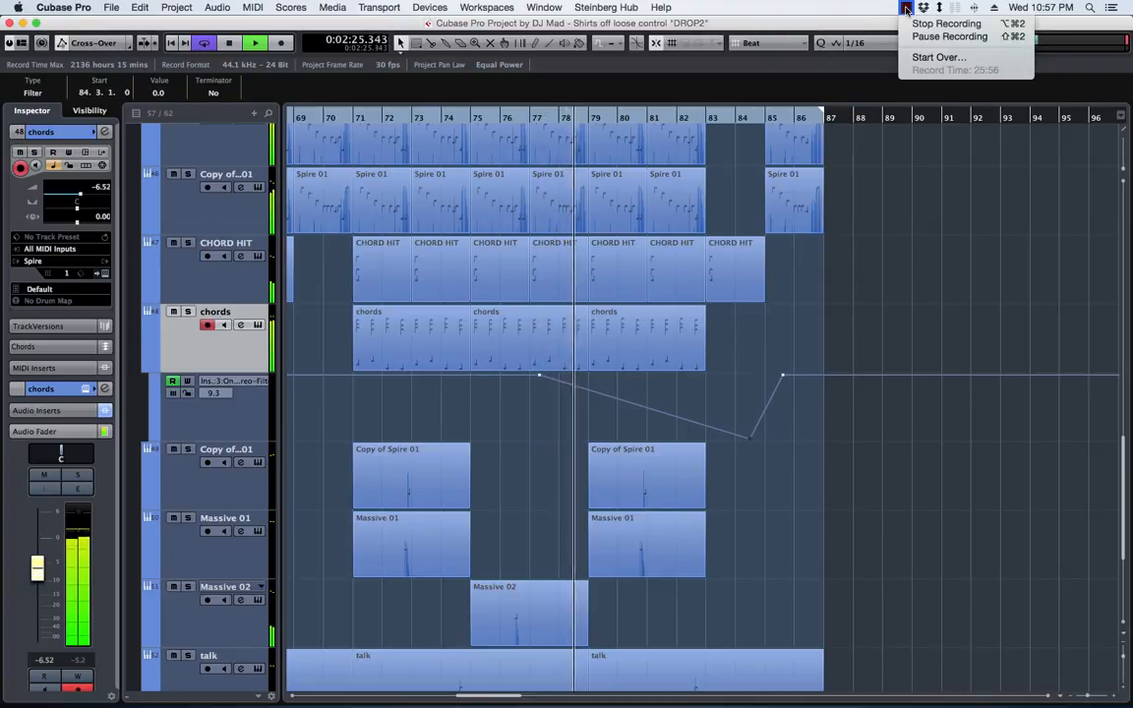
click(906, 9)
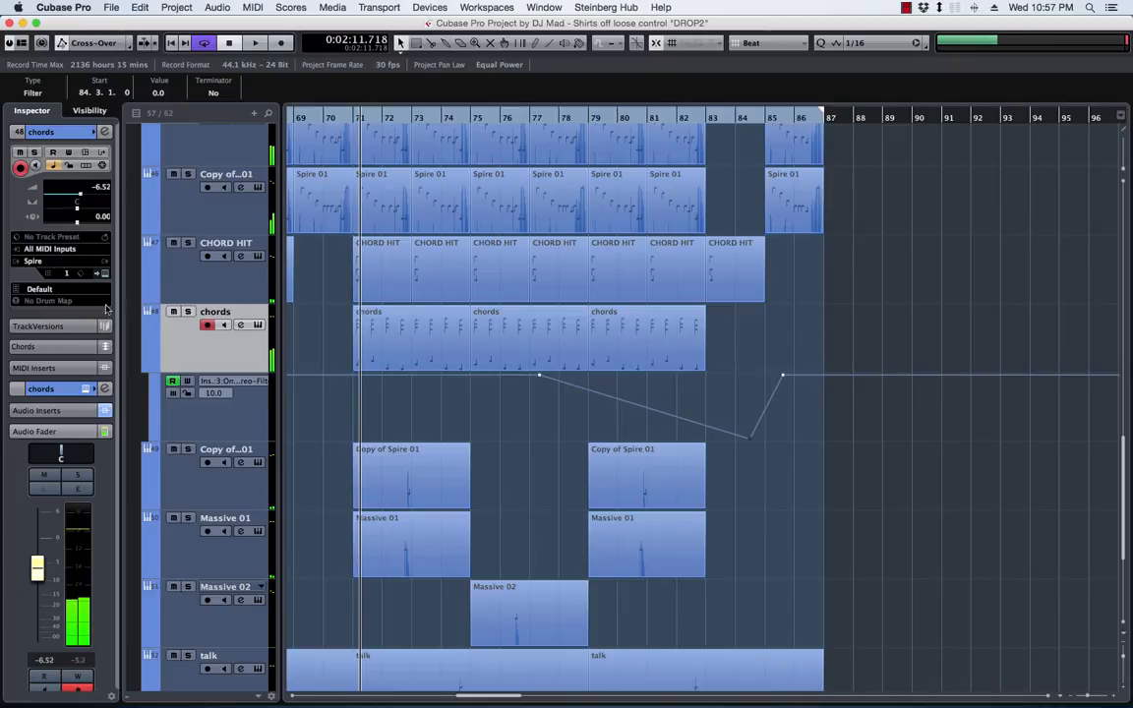
Set the chords track's OneKnob Filter resonance to none and keep only the plug-in window open beside the automation curve
click(104, 388)
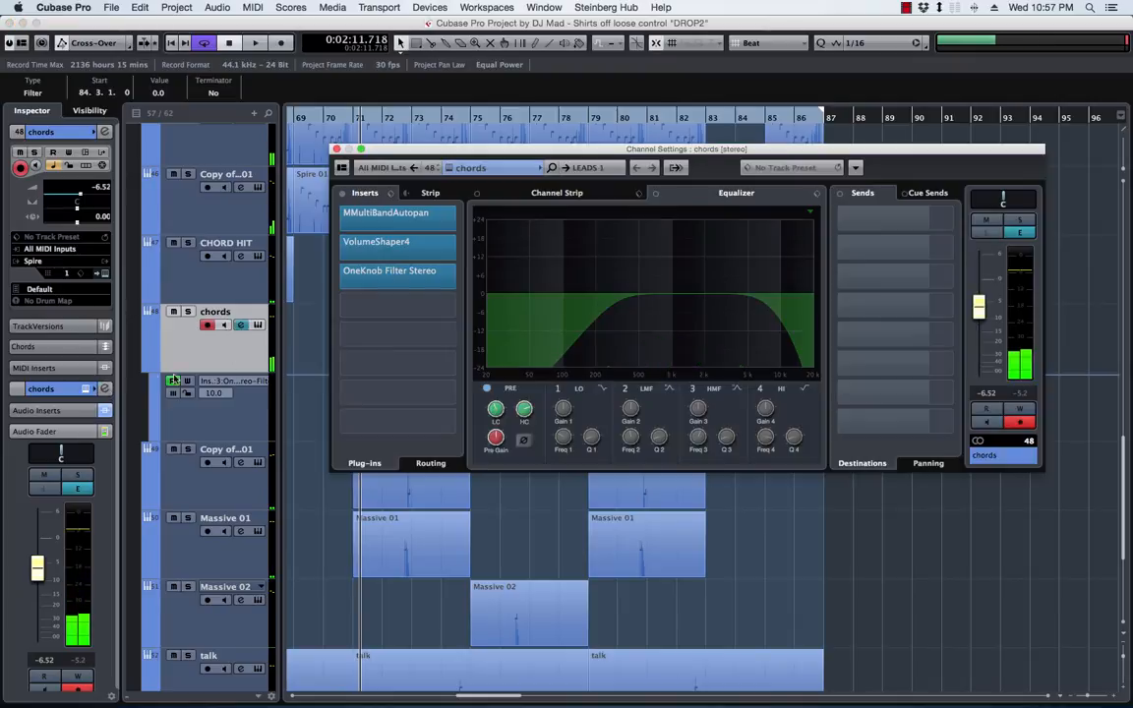
click(384, 274)
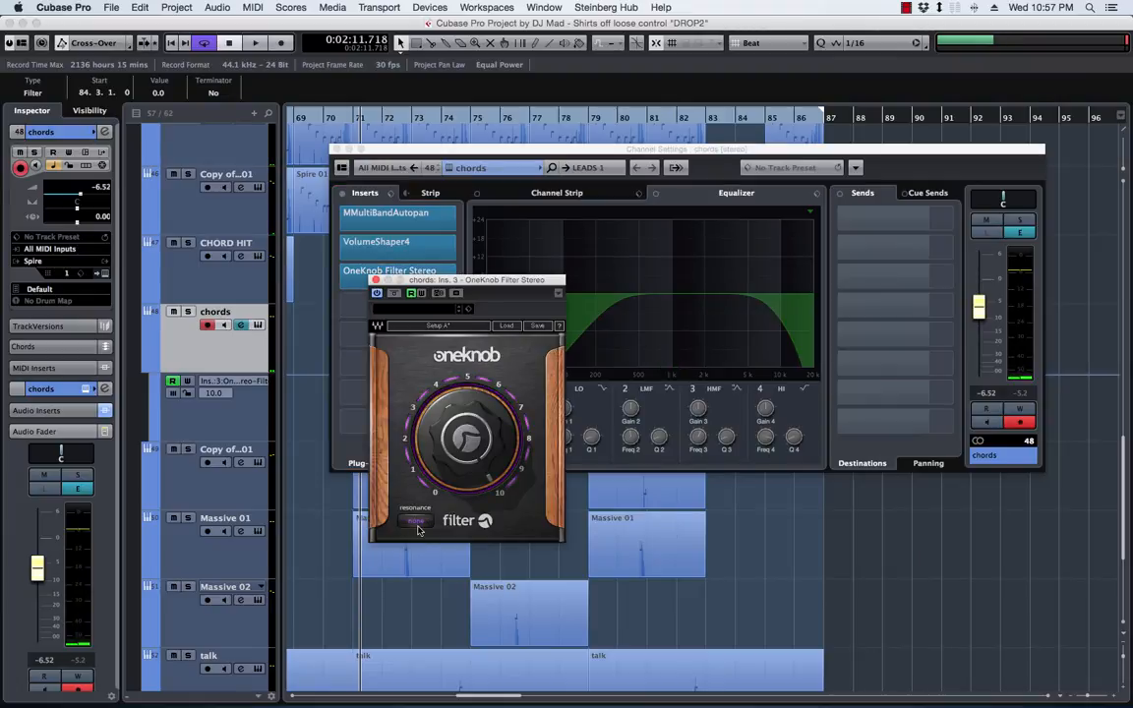
click(338, 150)
drag(479, 281, 408, 278)
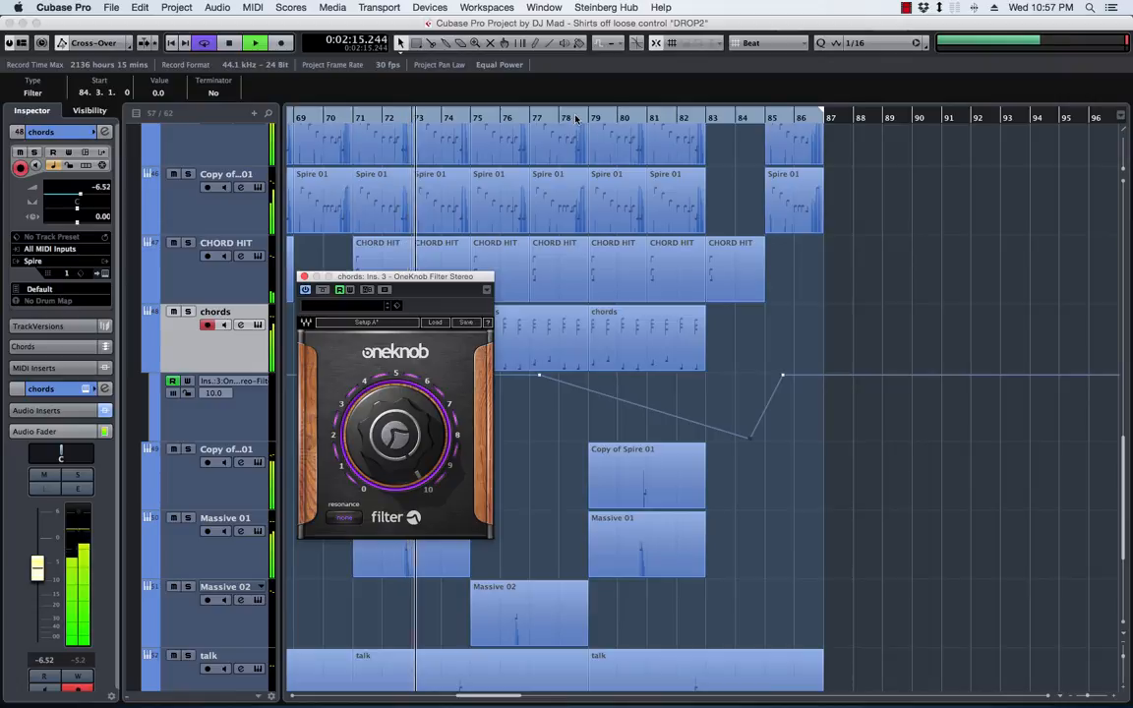
Add a filter automation point of 7.0 at 79.3.1, move the lowest point to 2.6 at 84.1.1, and replay the sweep
click(575, 118)
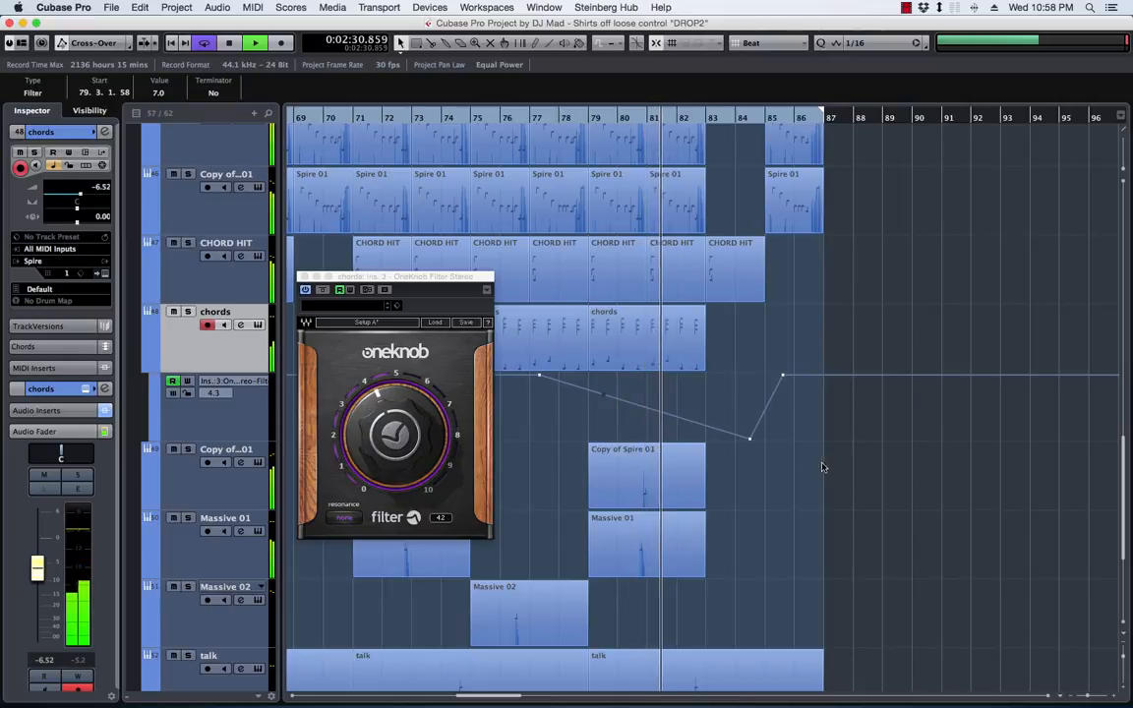
drag(750, 429, 733, 422)
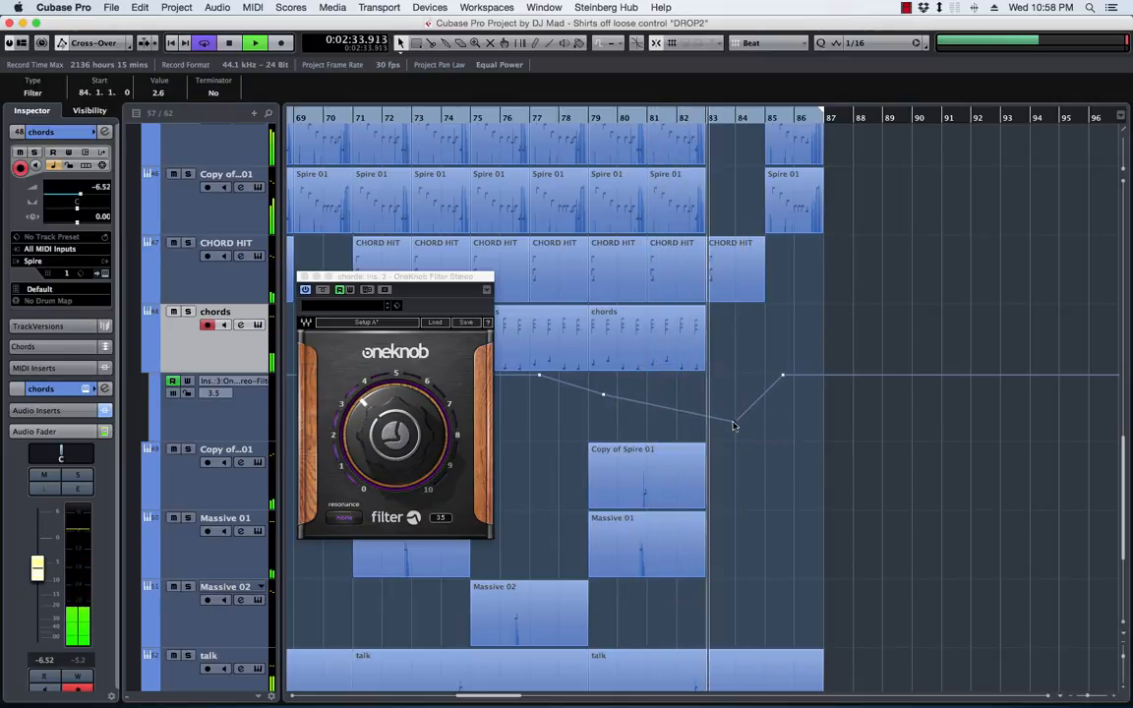
click(530, 116)
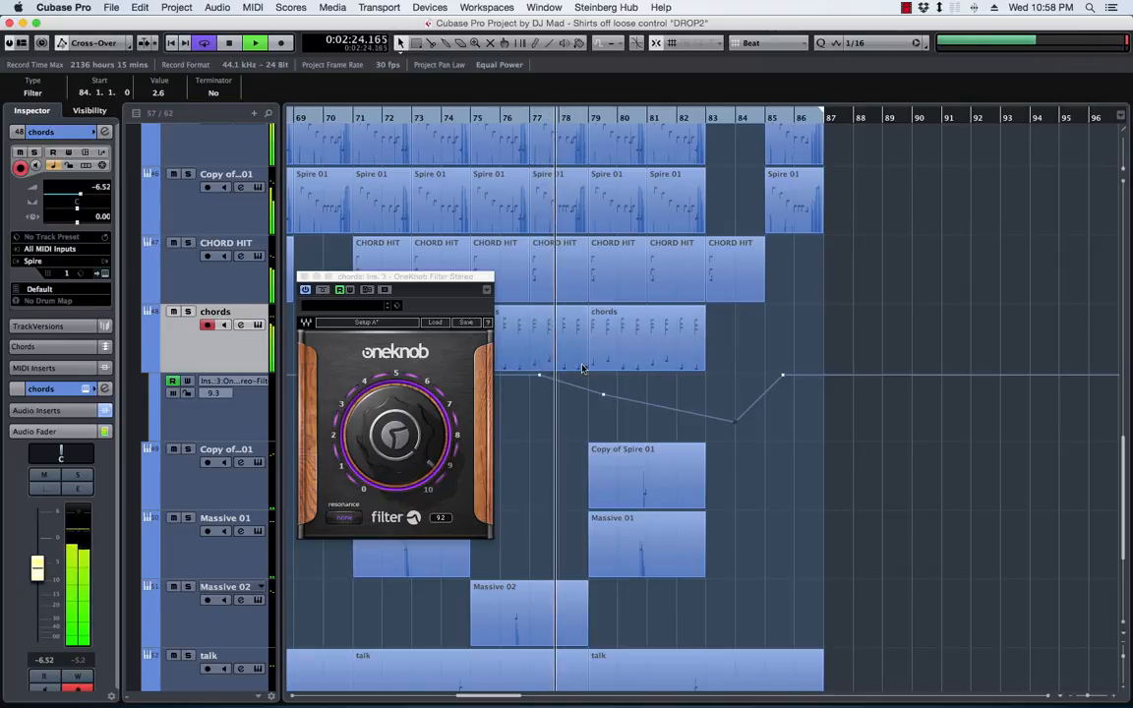
Shorten the last chord's C5, G4 and D#4 notes in the second chords part to end at 78.4.1
double_click(559, 319)
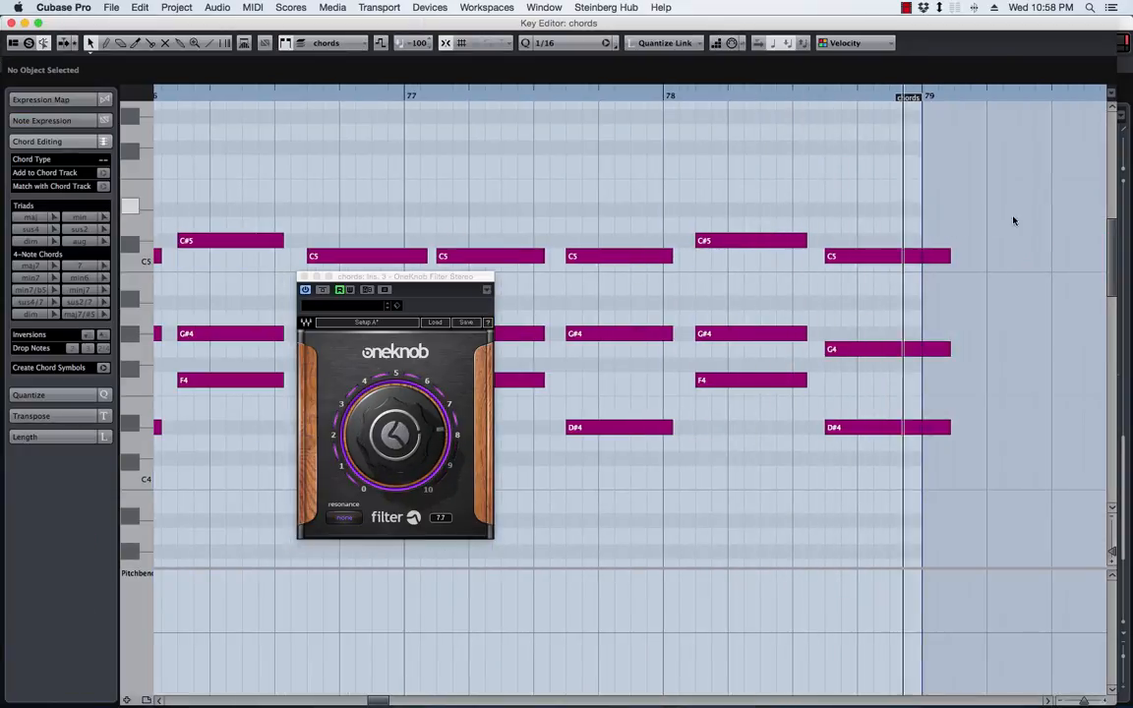
drag(1013, 220, 857, 448)
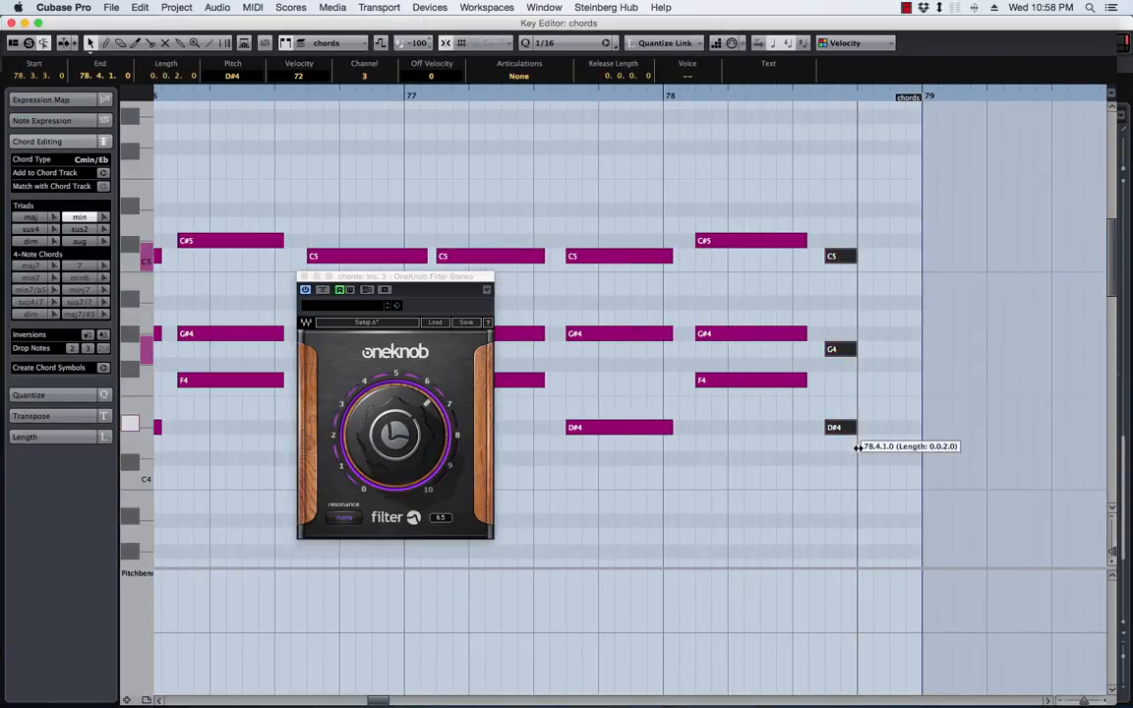
Close the chords note editor and the OneKnob Filter window, and play the ending through to check the filter sweep
click(11, 21)
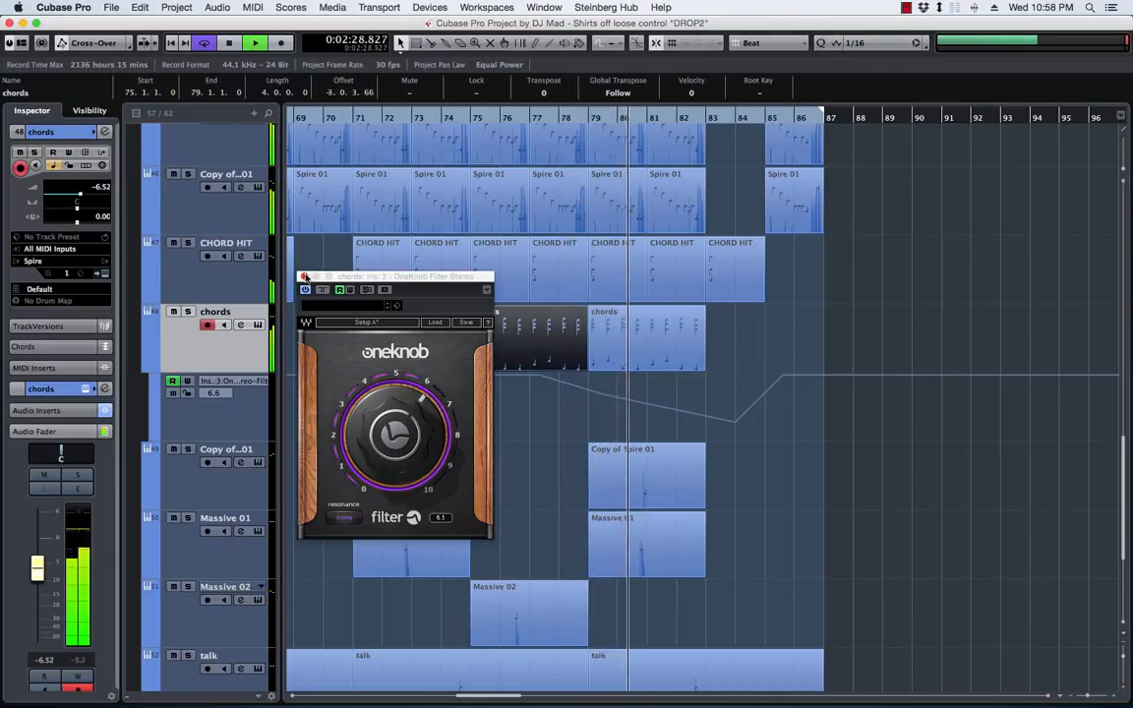
click(305, 276)
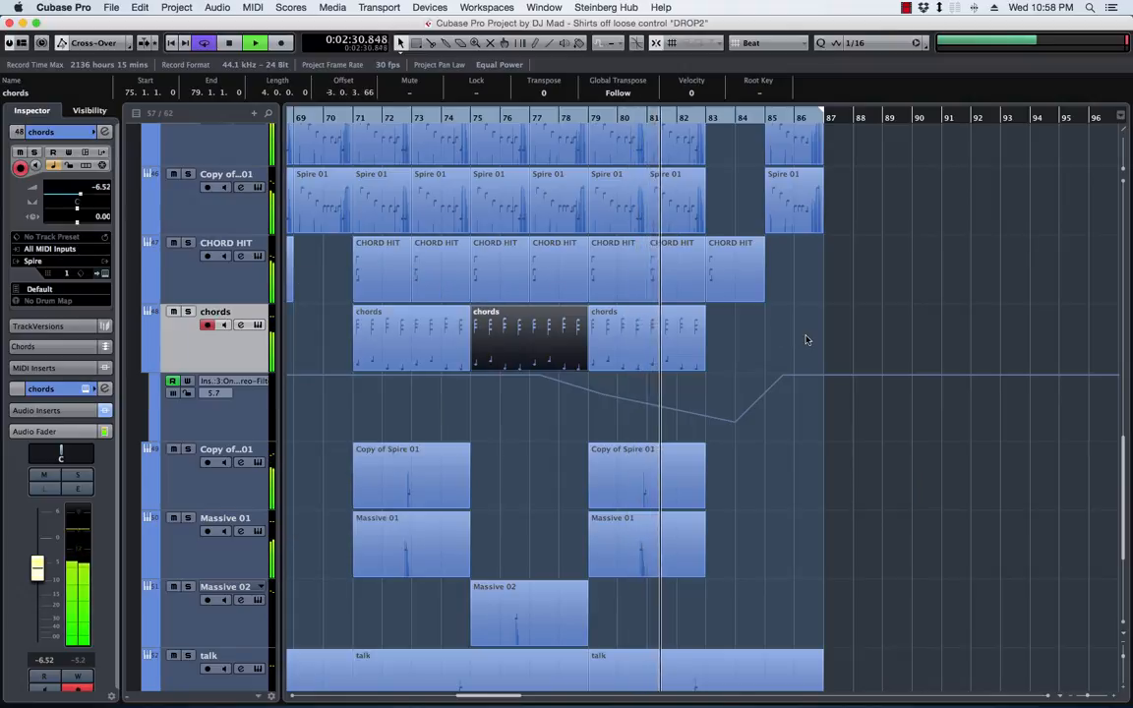
scroll(776, 332, up, 3)
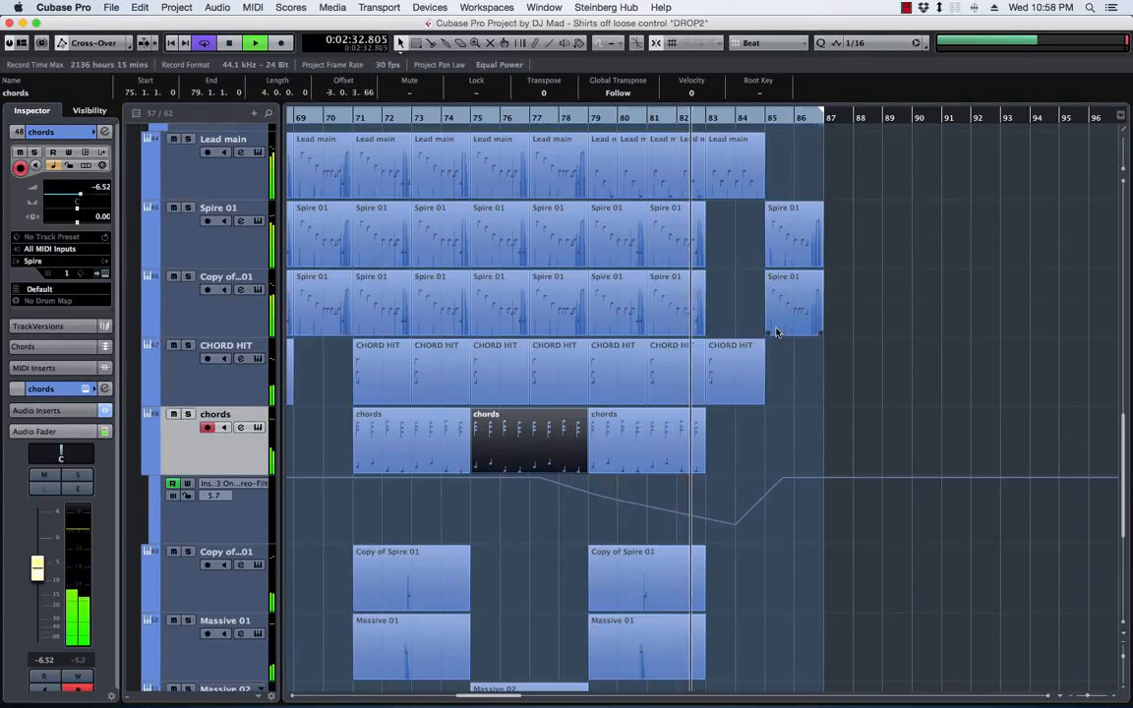
scroll(777, 333, down, 3)
scroll(777, 332, down, 5)
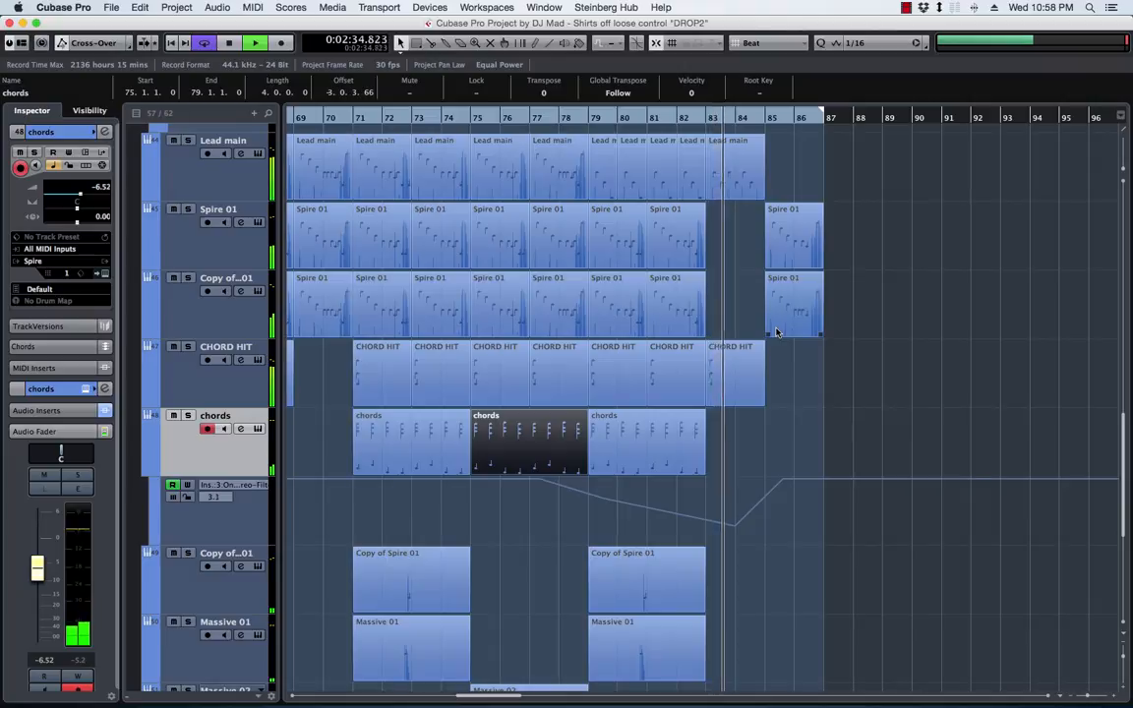
scroll(776, 332, up, 5)
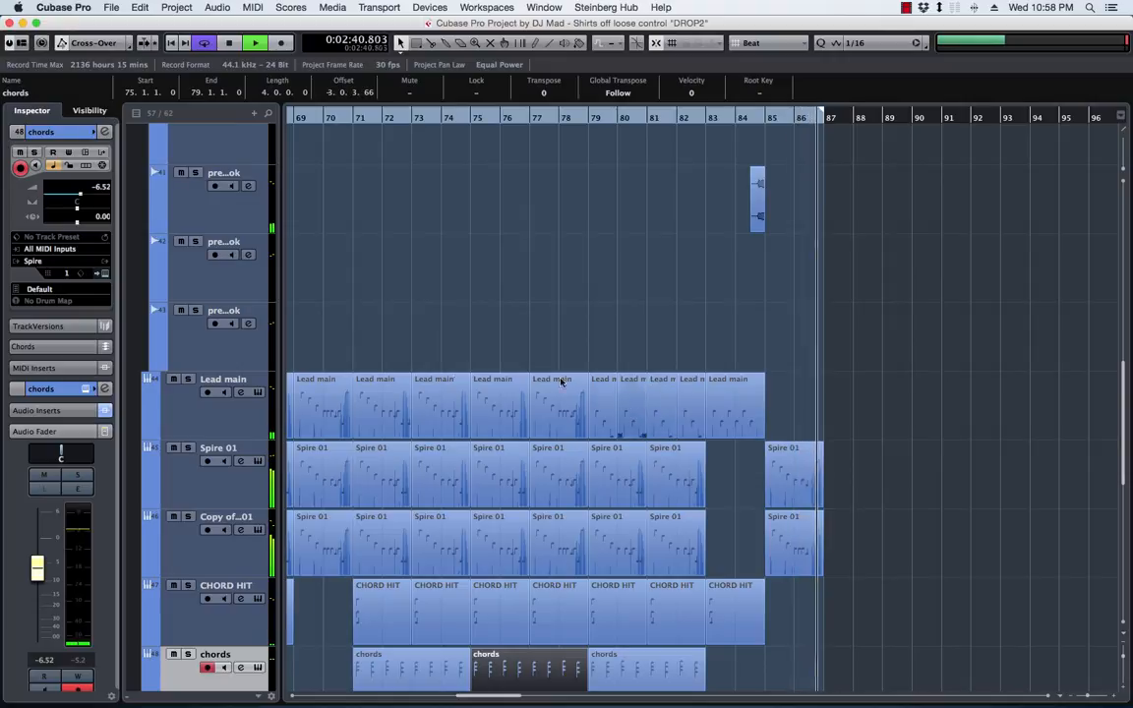
Insert the RoomWorks reverb after VolumeShaper4 on the Lead main track, leaving only the reverb's own window open
click(219, 421)
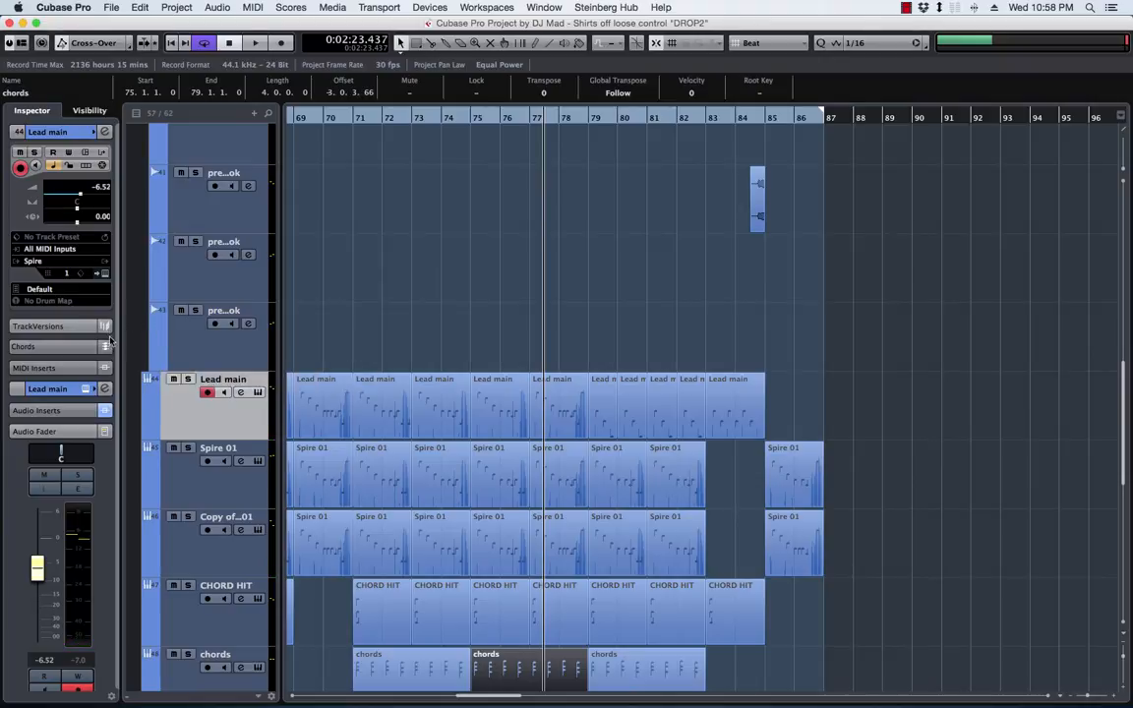
click(105, 389)
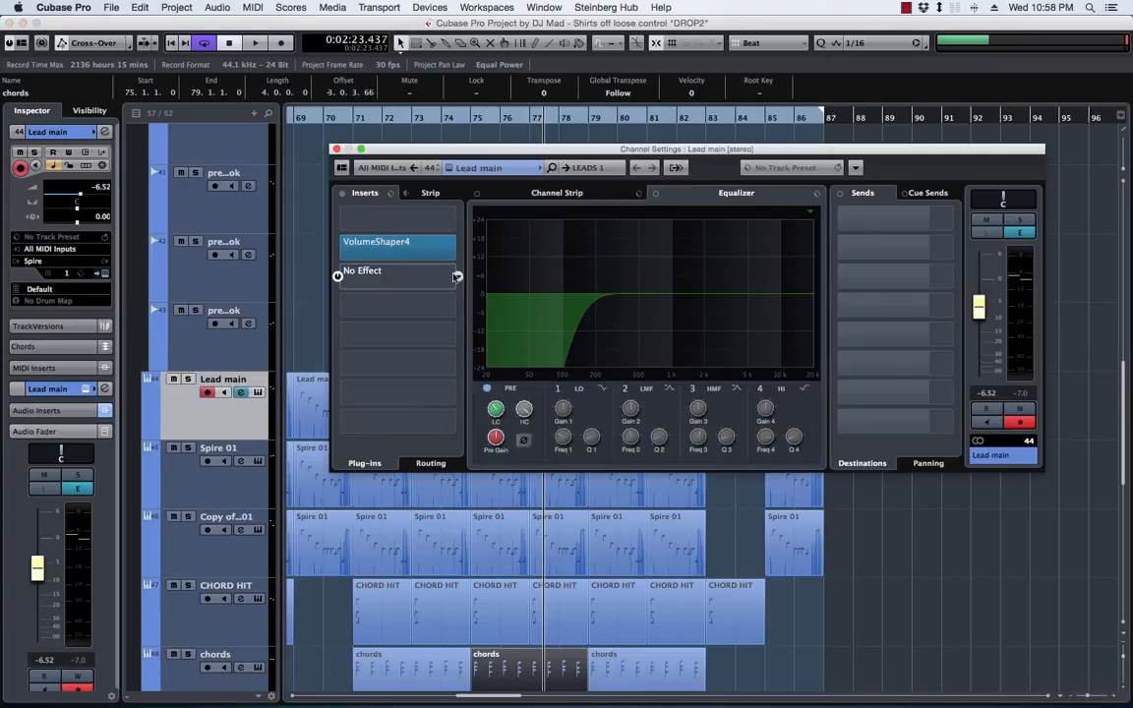
click(456, 276)
text(roo)
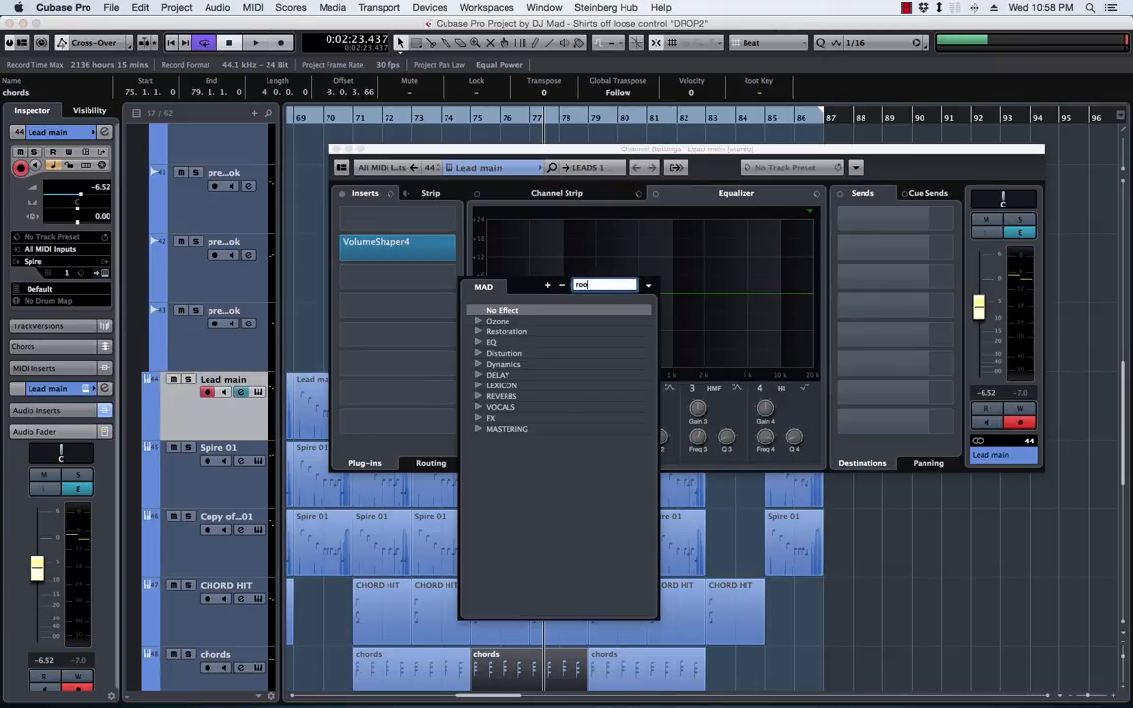
text(m)
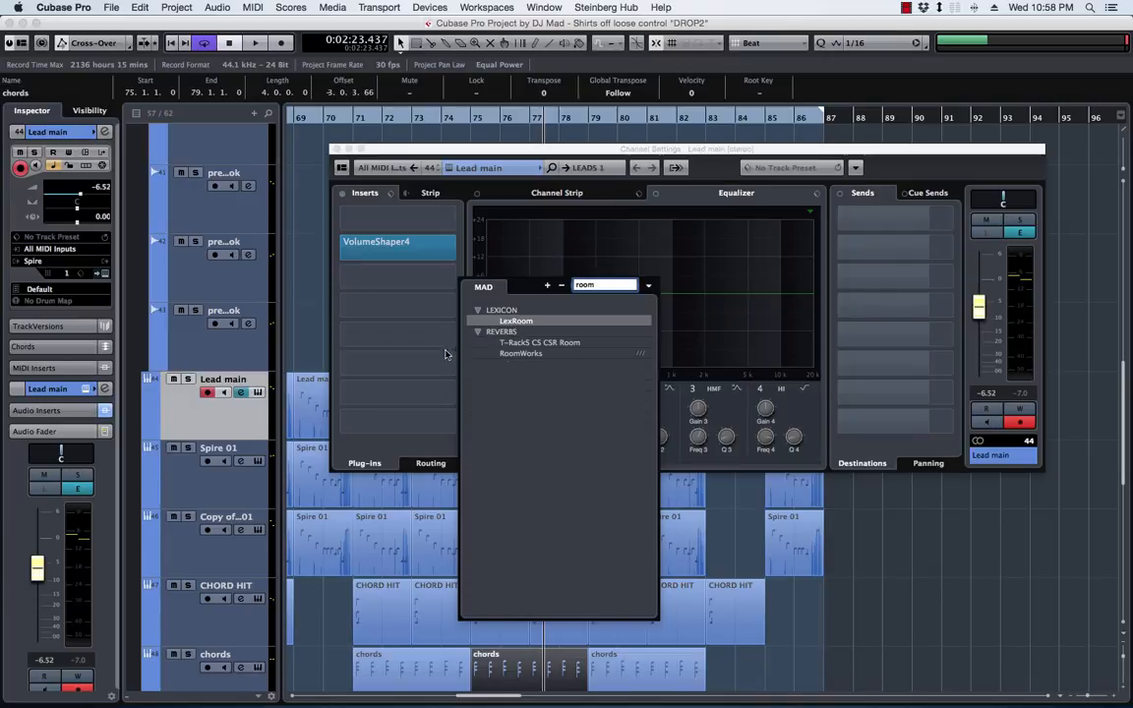
click(521, 353)
click(929, 147)
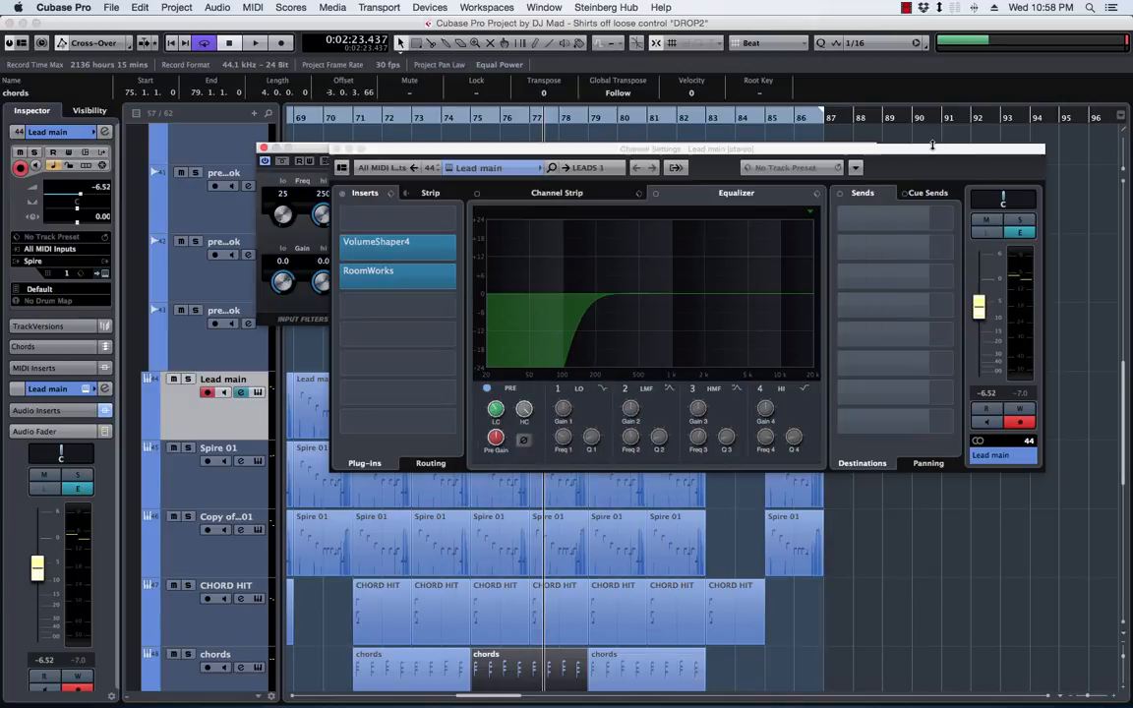
drag(907, 149, 845, 256)
click(275, 256)
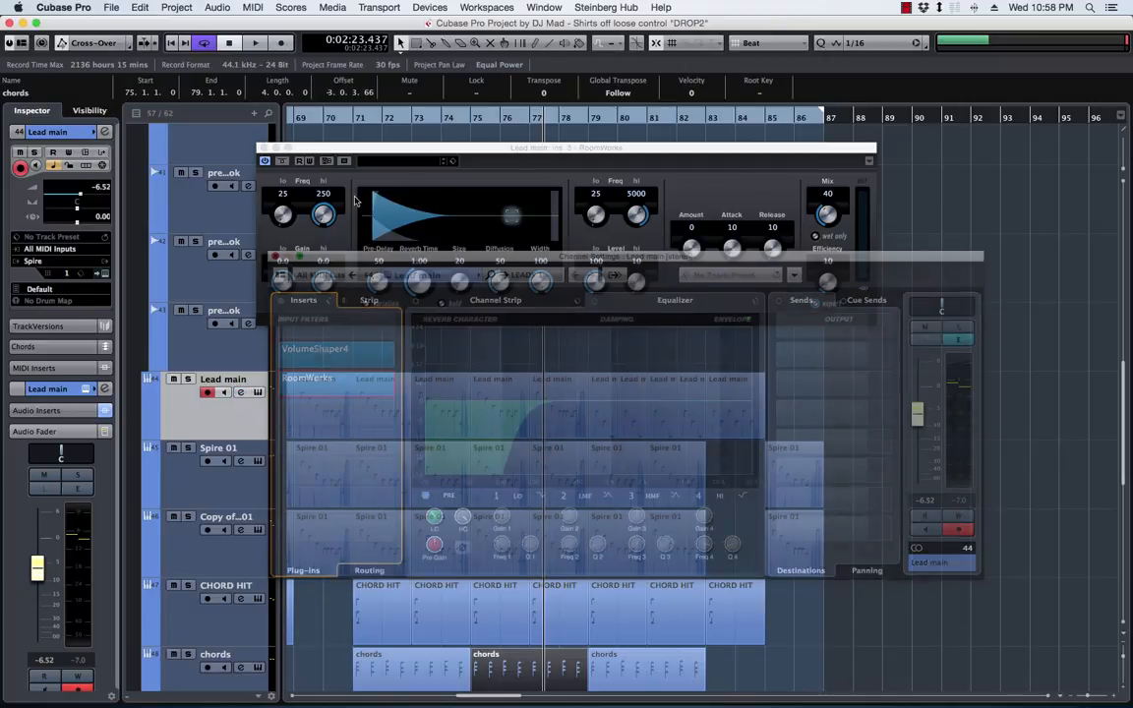
Set the RoomWorks reverb time on Lead main to 1.99 and reposition the plug-in window above the track
mouse_move(445, 152)
mouse_down()
mouse_move(420, 187)
mouse_move(452, 152)
mouse_up()
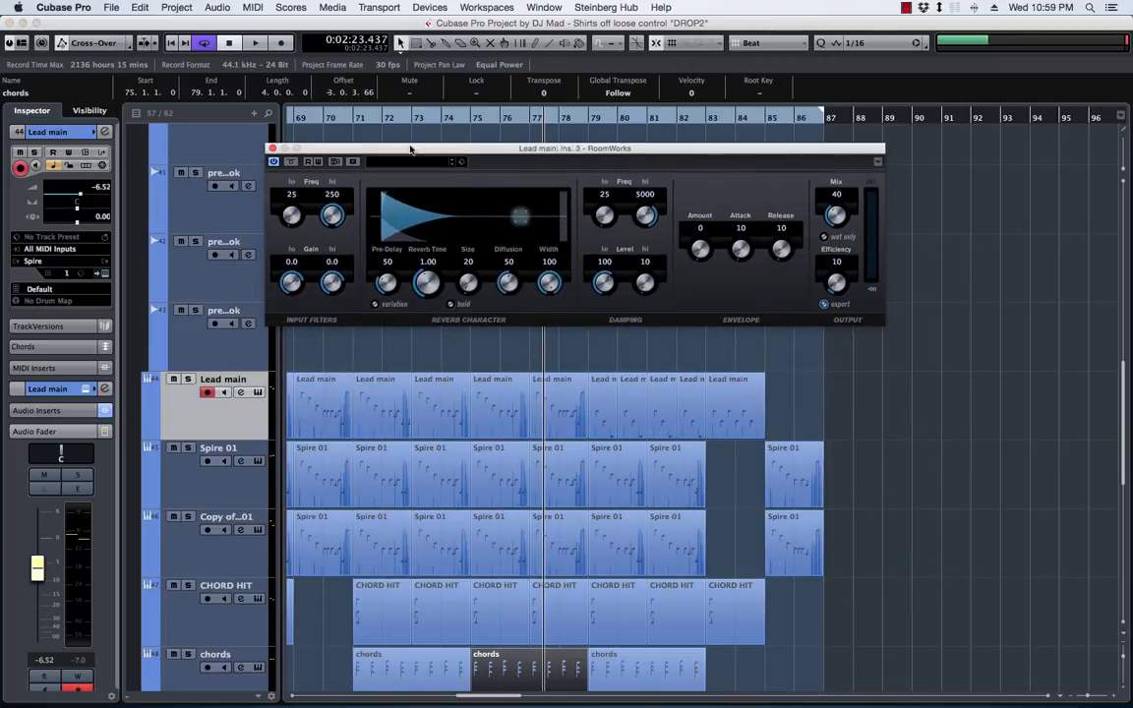
drag(415, 152, 443, 177)
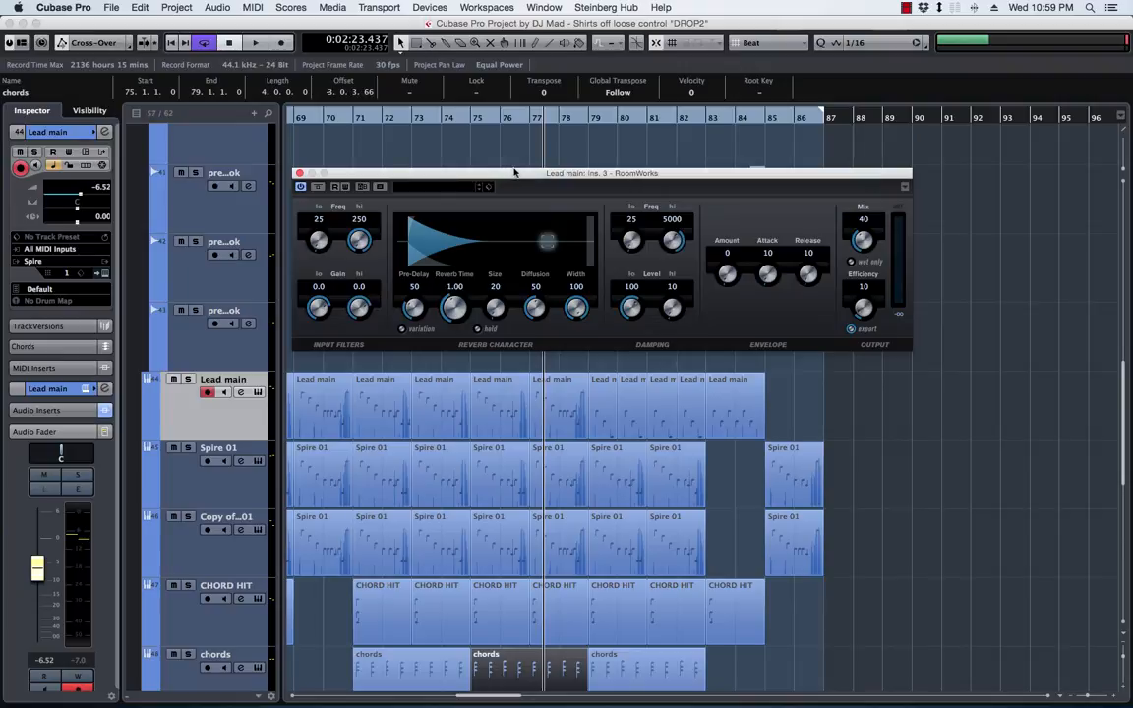
mouse_move(518, 175)
mouse_down()
mouse_move(504, 187)
mouse_move(511, 170)
mouse_move(524, 184)
mouse_move(514, 183)
mouse_up()
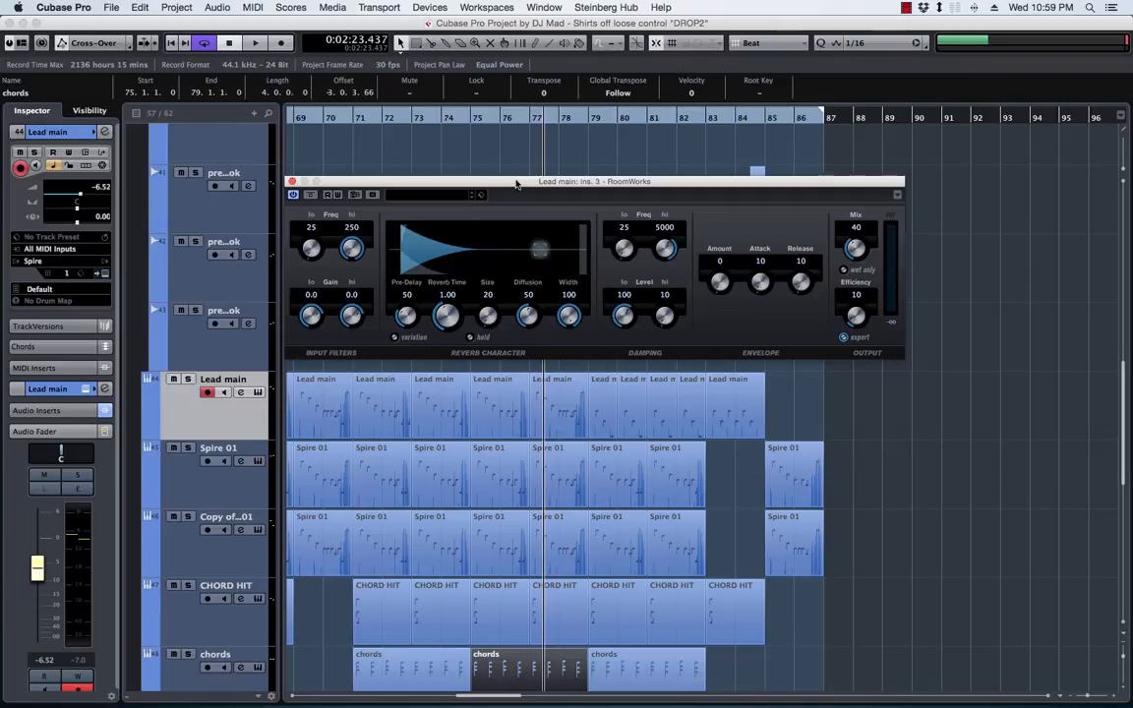
drag(516, 184, 539, 157)
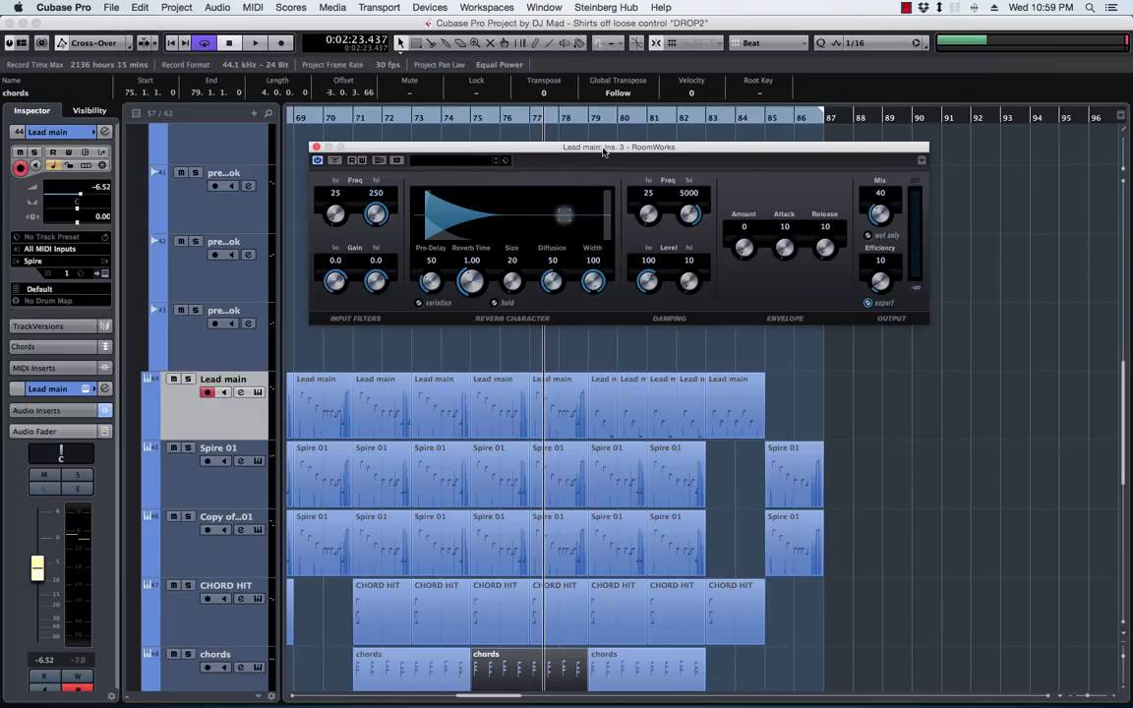
drag(604, 151, 628, 186)
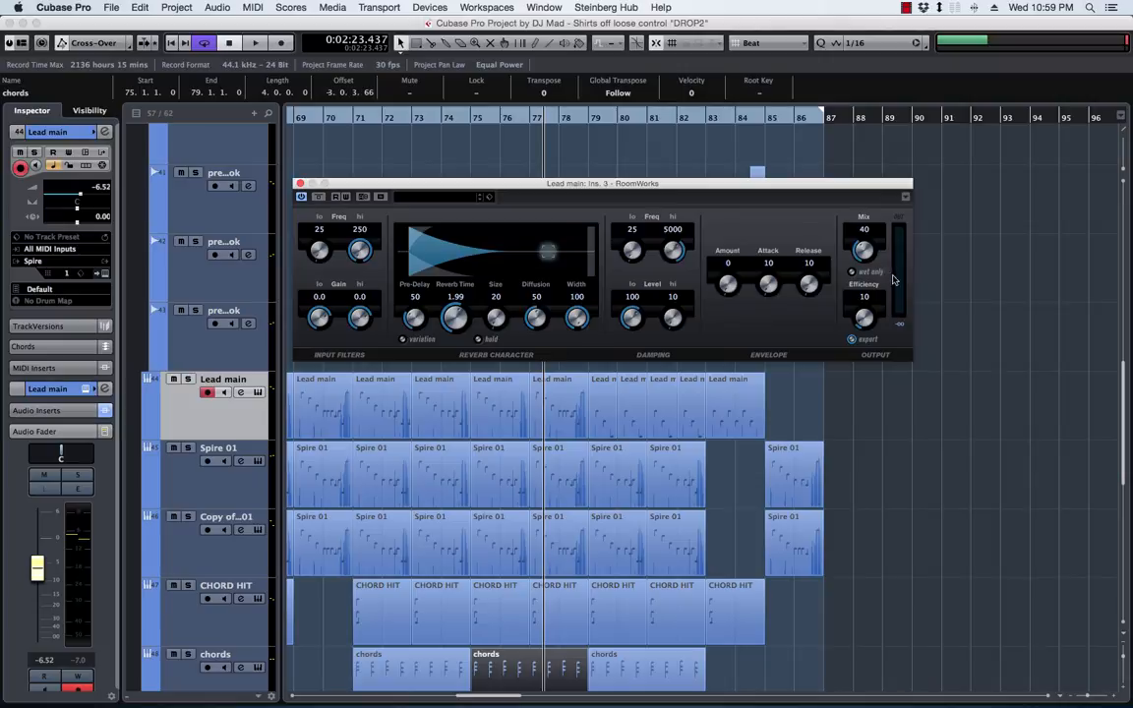
Create an automation lane for the RoomWorks Mix on Lead main during playback, ending with automation writing off and the plug-in closed
key(space)
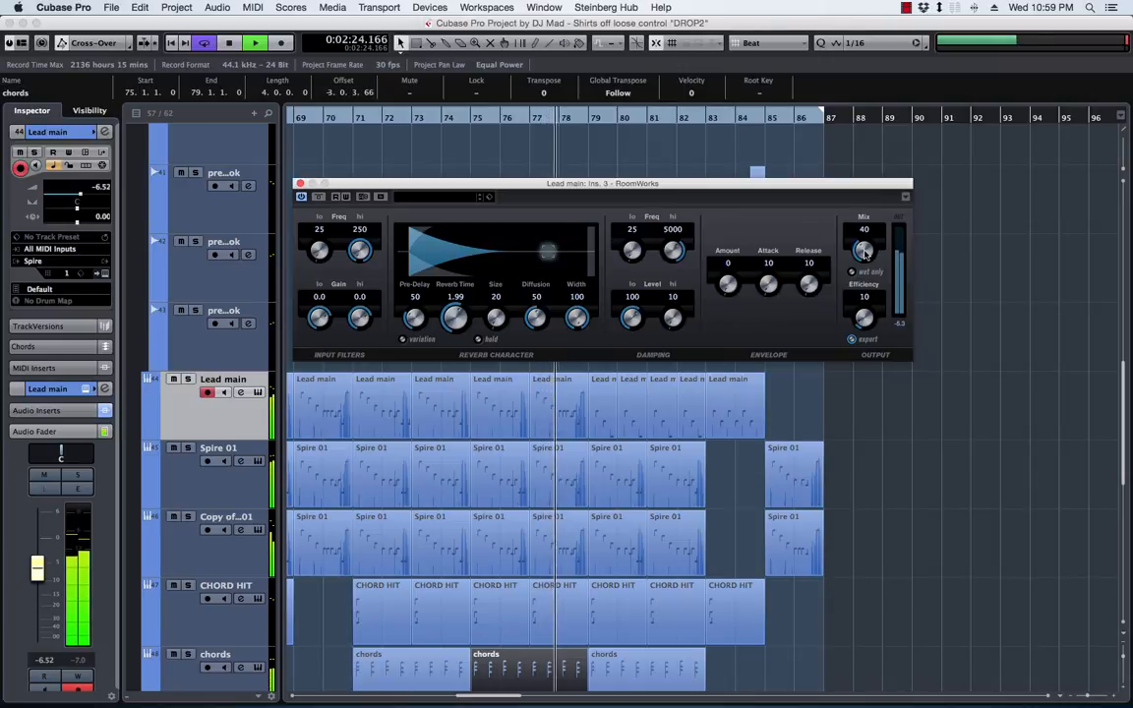
click(187, 382)
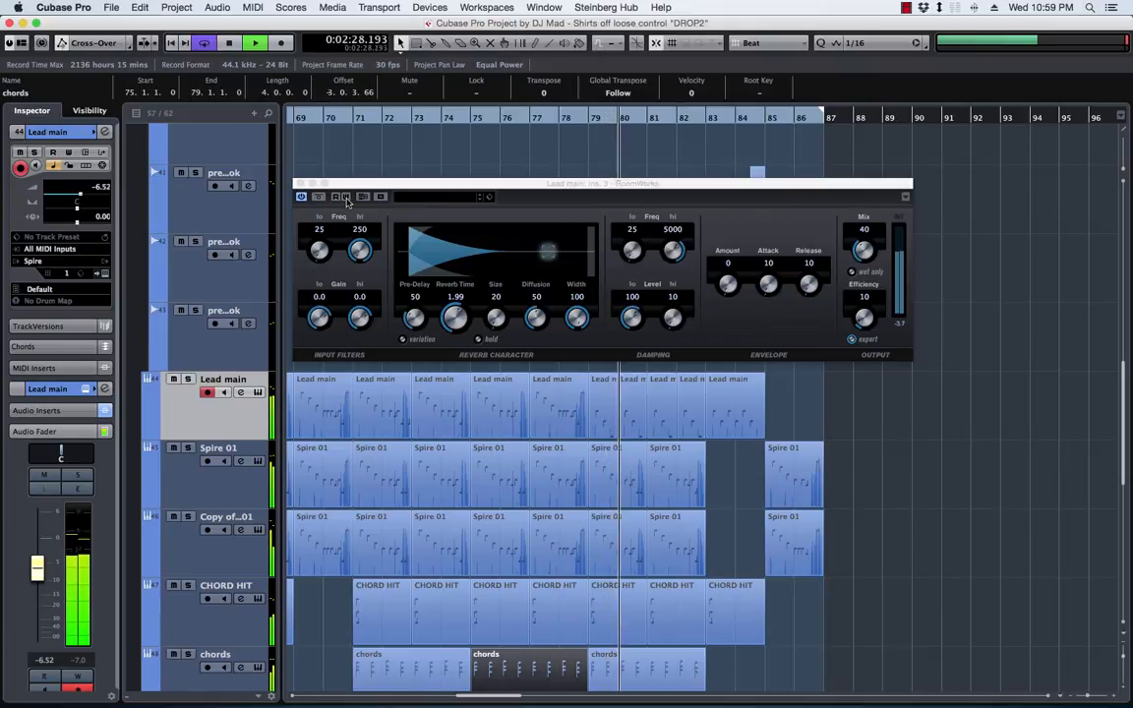
click(346, 202)
click(864, 251)
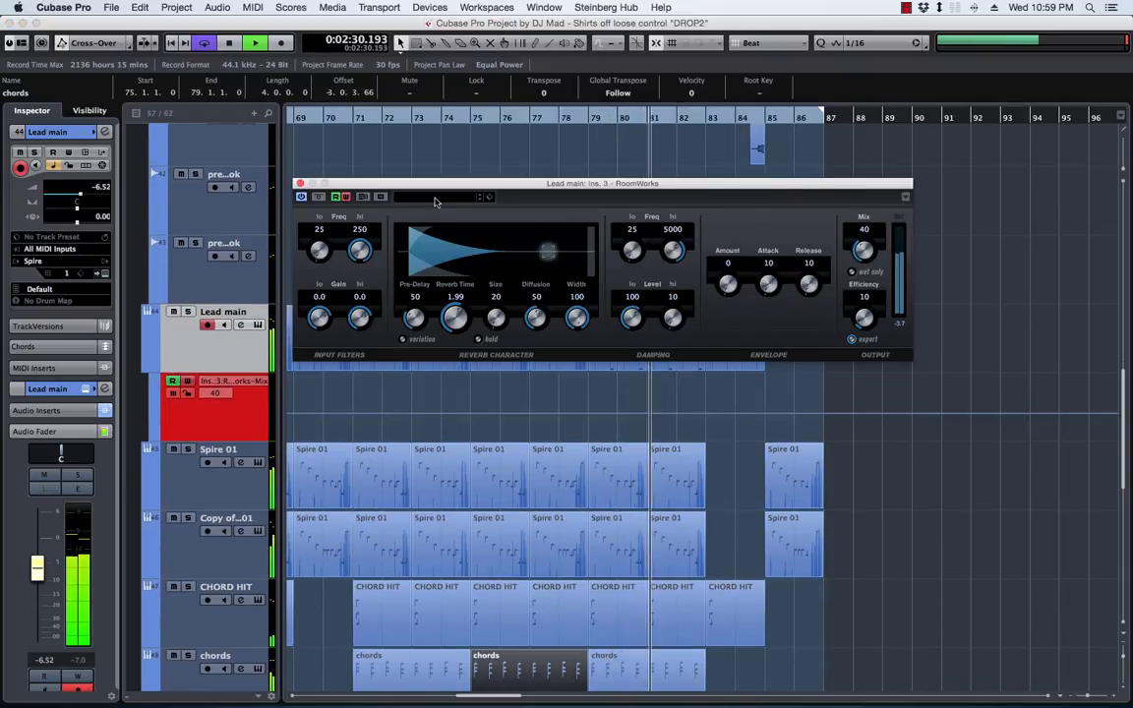
click(346, 198)
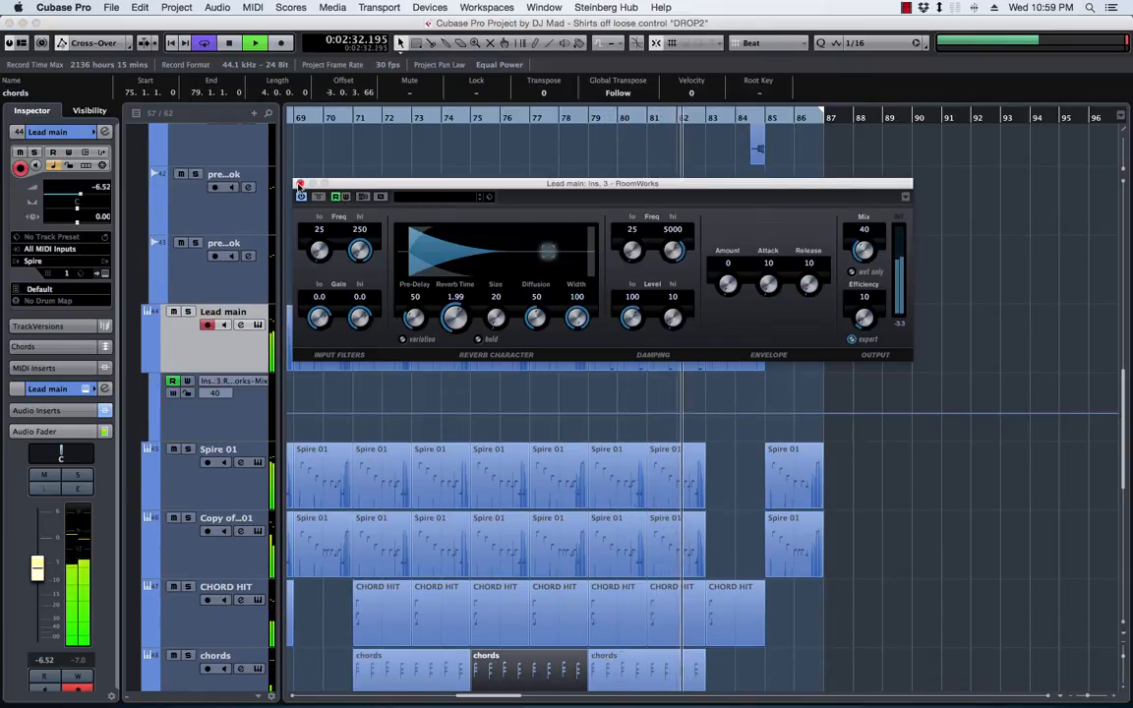
click(300, 184)
Draw Lead main reverb mix automation rising from 0 at 73.4.1 to 67 at about 85.1.4, and listen back
drag(609, 402, 695, 431)
key(Delete)
drag(772, 415, 441, 459)
click(715, 405)
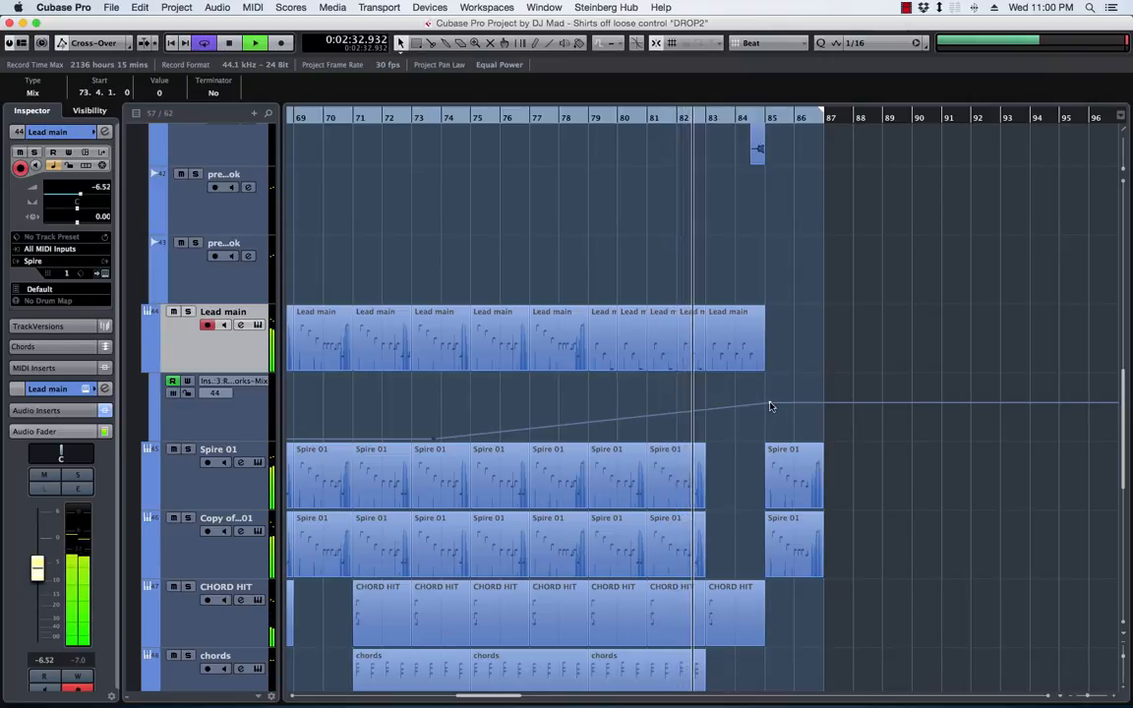
drag(770, 403, 771, 398)
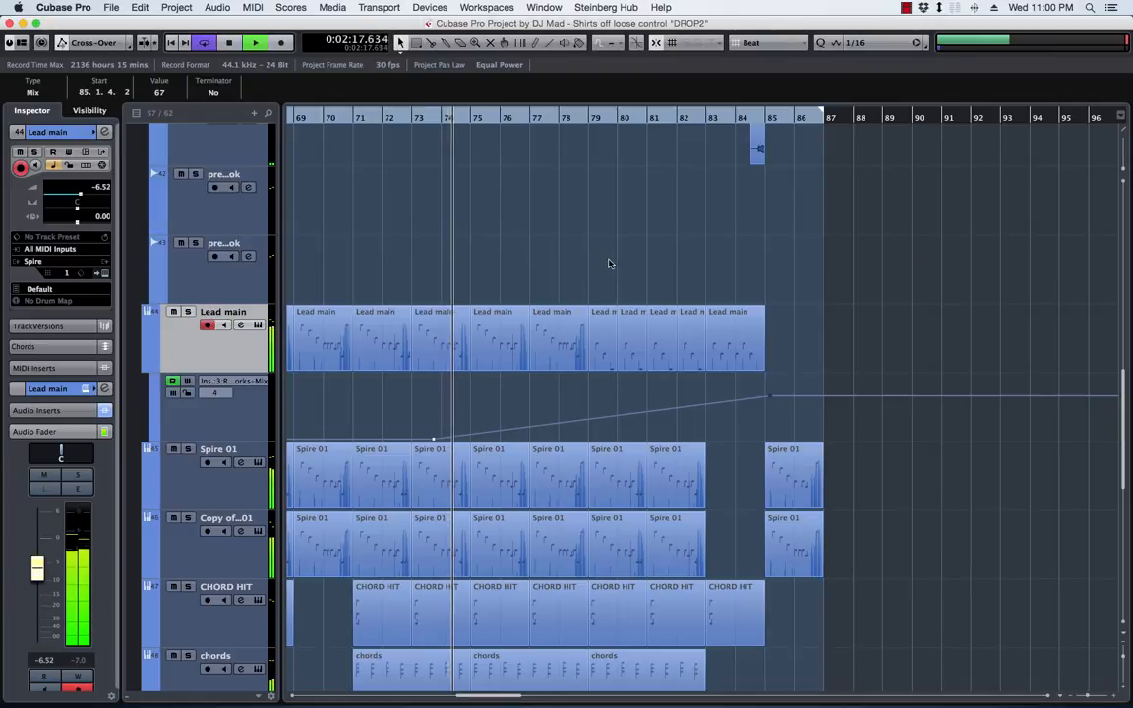
key(space)
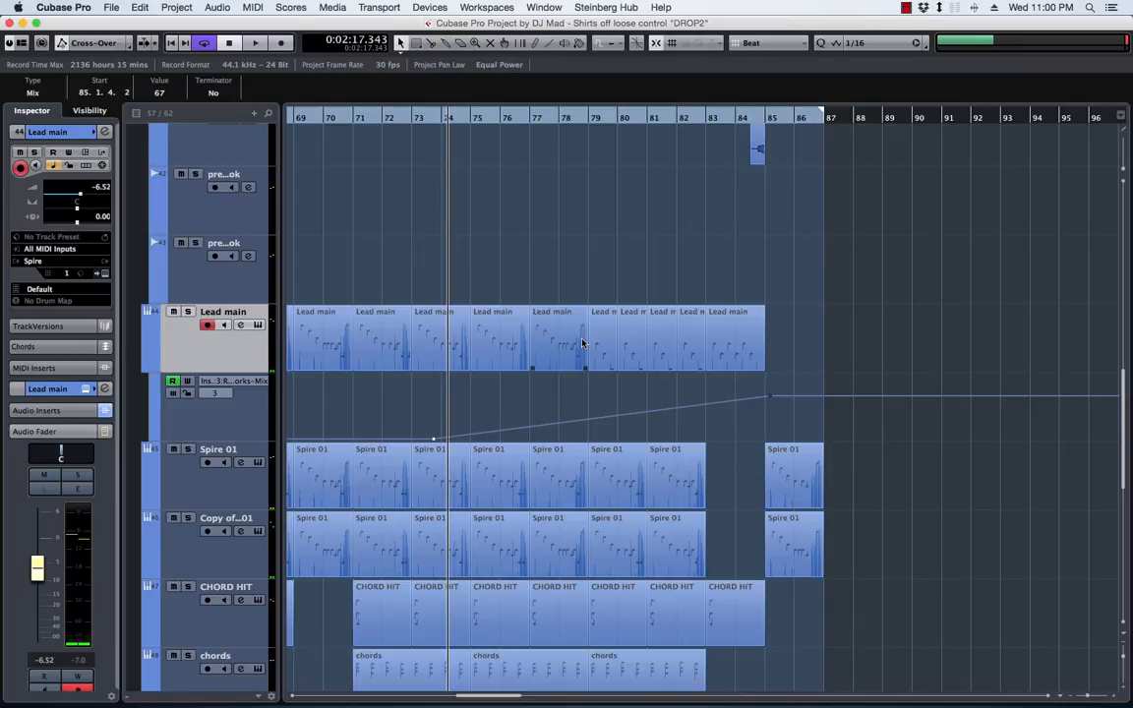
Reopen RoomWorks from the Lead main inserts and play from about bar 82 to check how its mix follows the automation
click(603, 117)
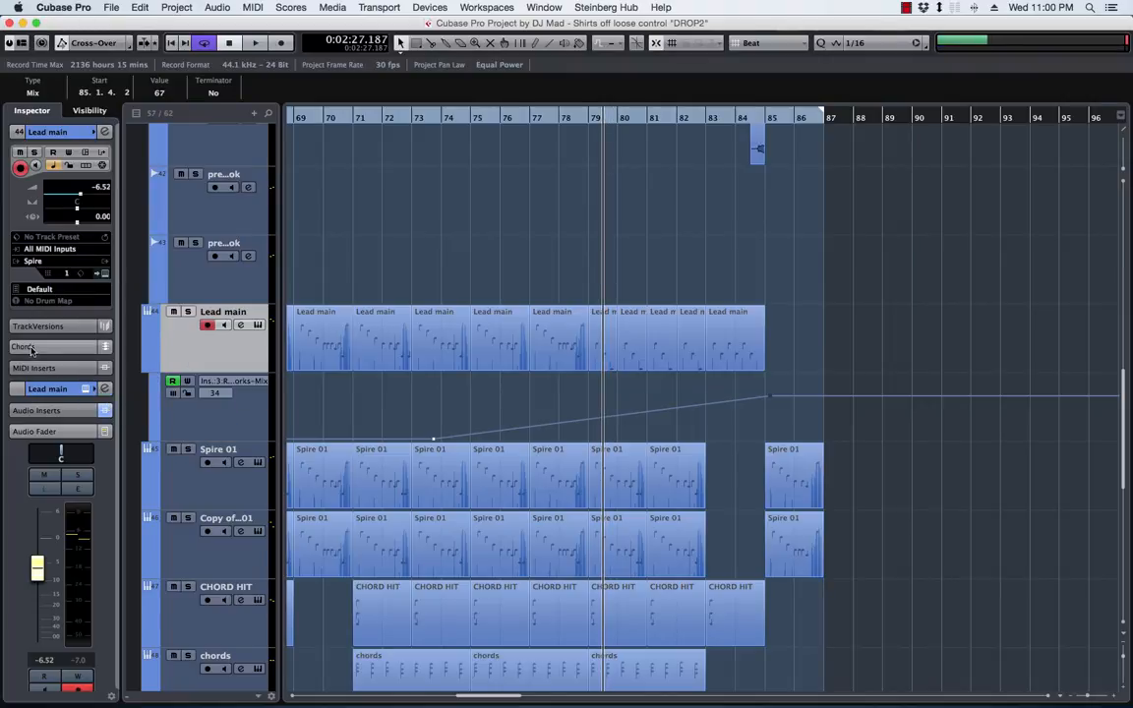
click(46, 411)
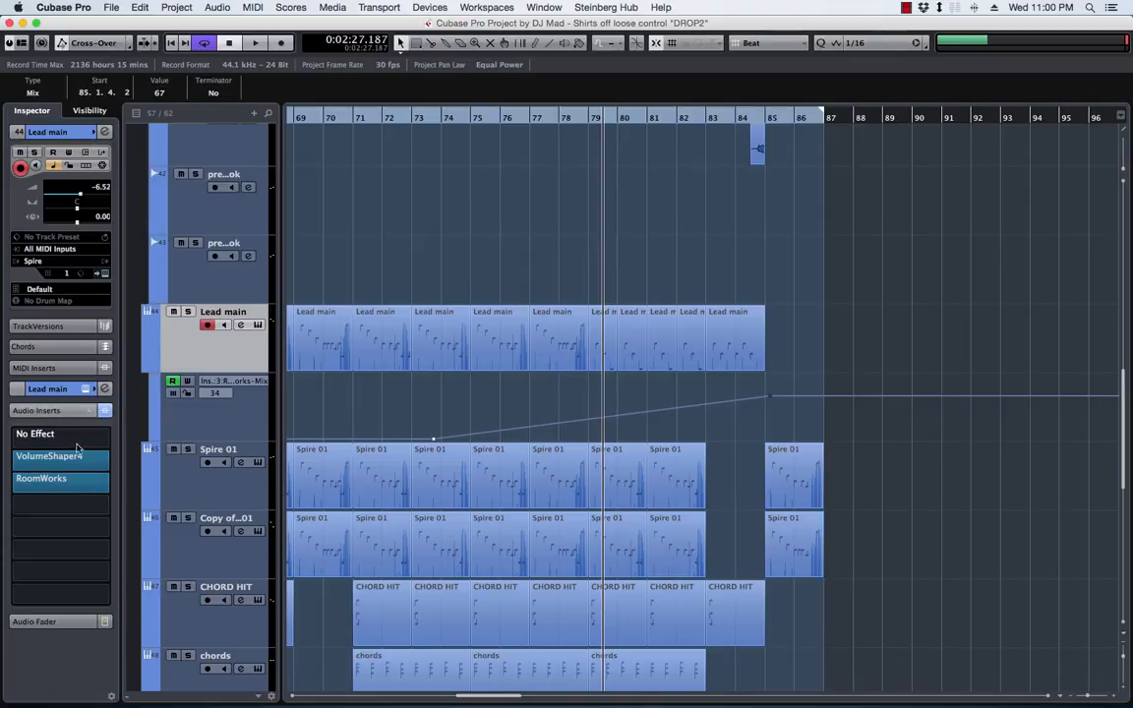
click(61, 479)
drag(657, 187, 602, 154)
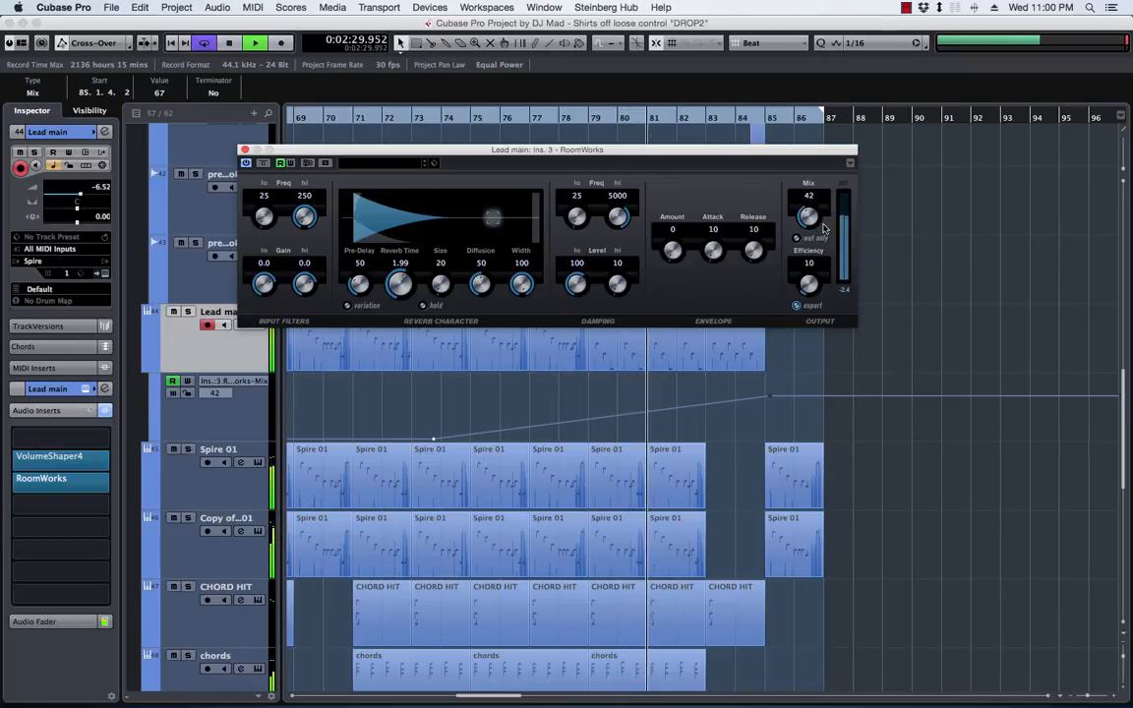
click(685, 118)
key(space)
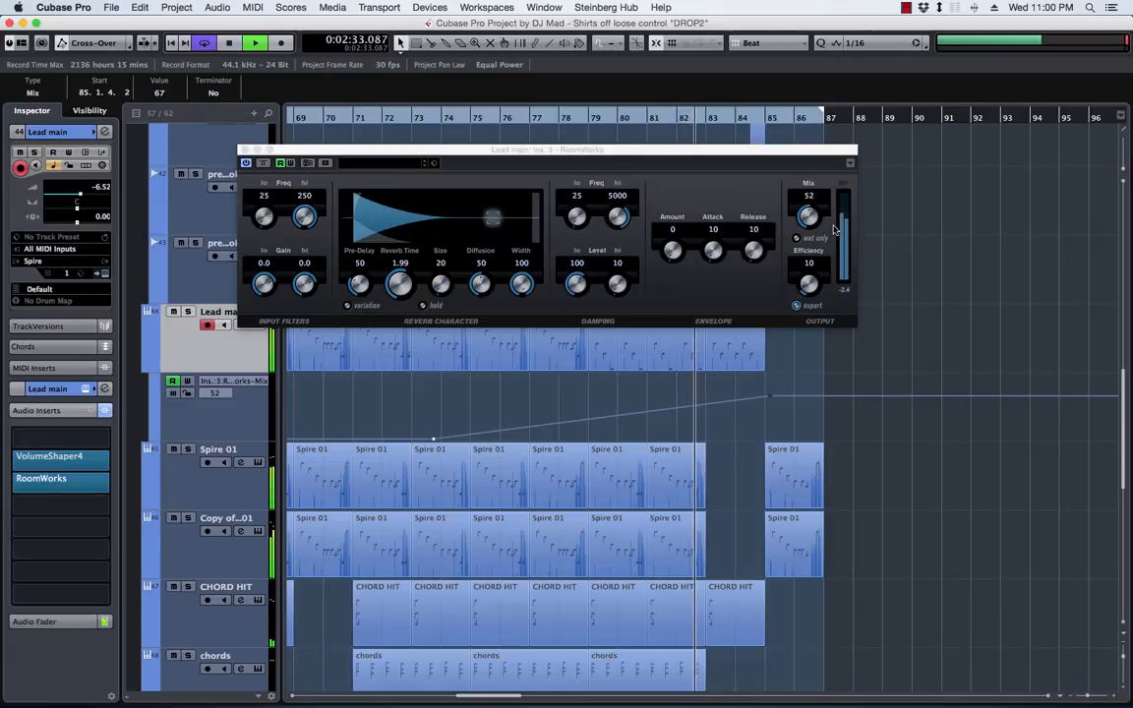
key(space)
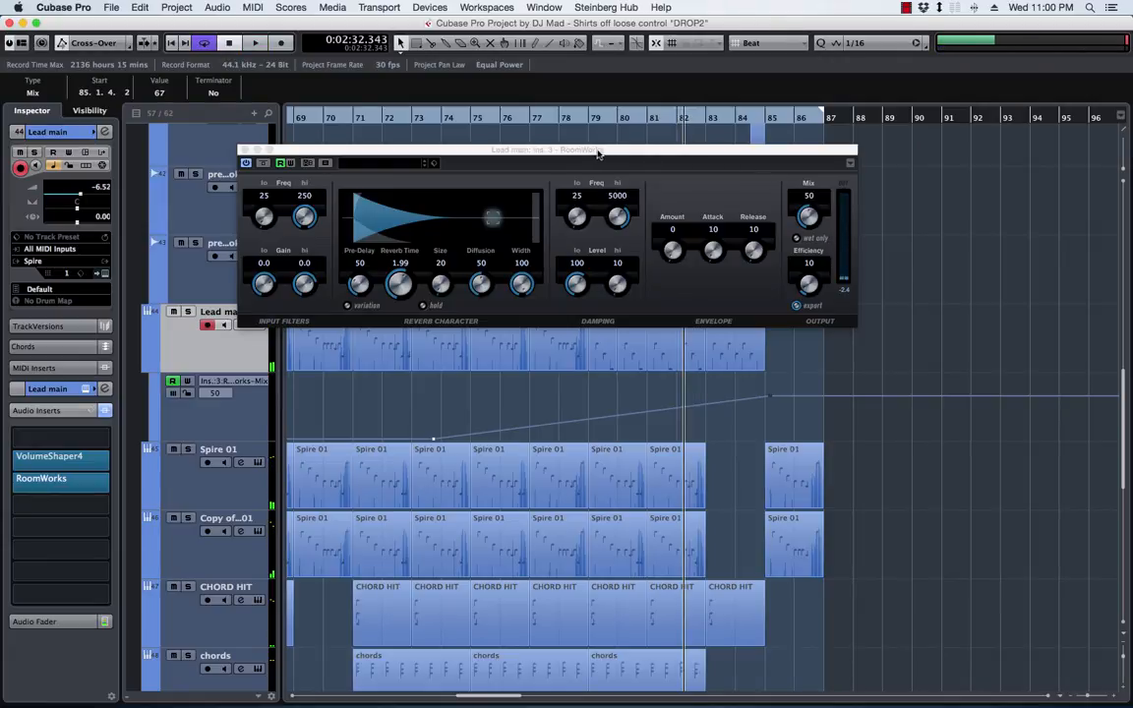
click(245, 150)
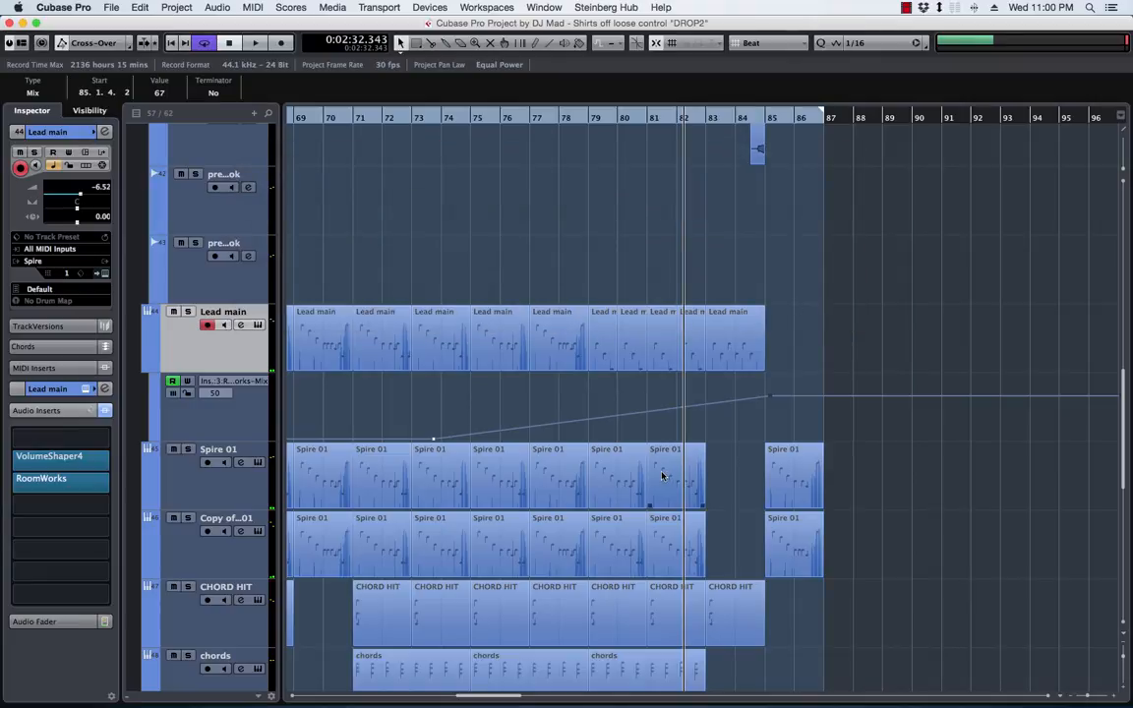
Reduce the track heights so the lead, chord, riser and horn tracks fit together in the arrangement
scroll(662, 476, down, 5)
scroll(686, 468, up, 2)
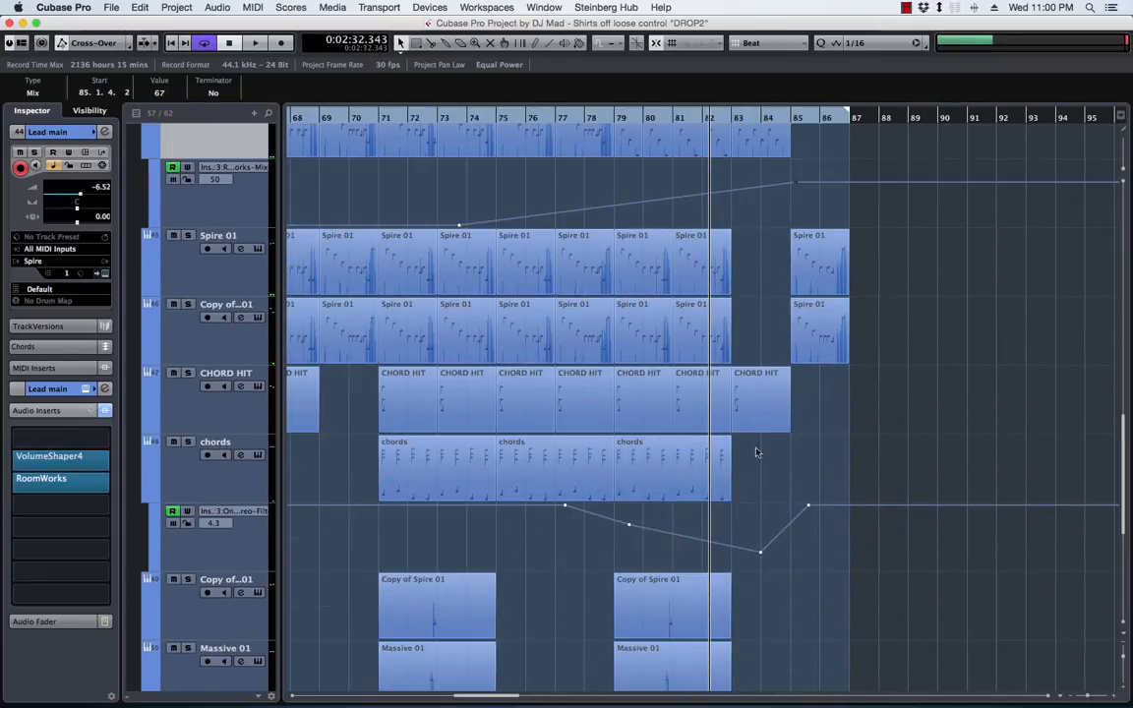
key(shift+g)
key(shift+g)
key(shift+g)
key(shift+g)
key(shift+h)
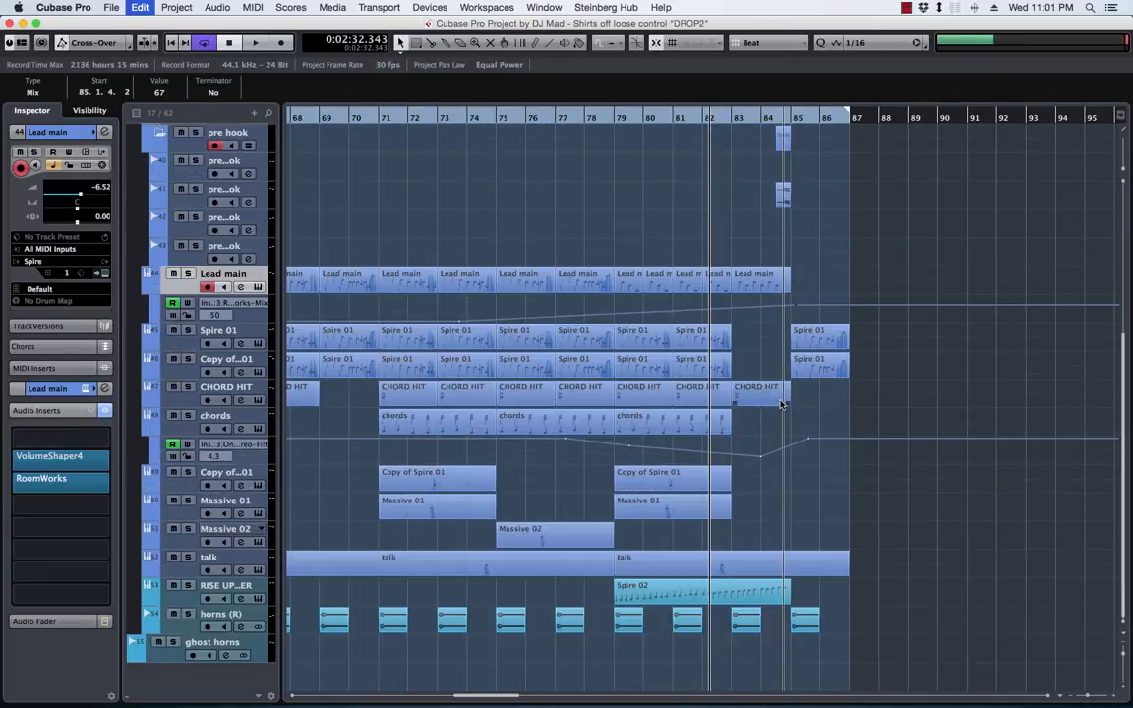
Play the drop's ending from bar 79, and replay the section from about bar 70 and about bar 66
click(620, 122)
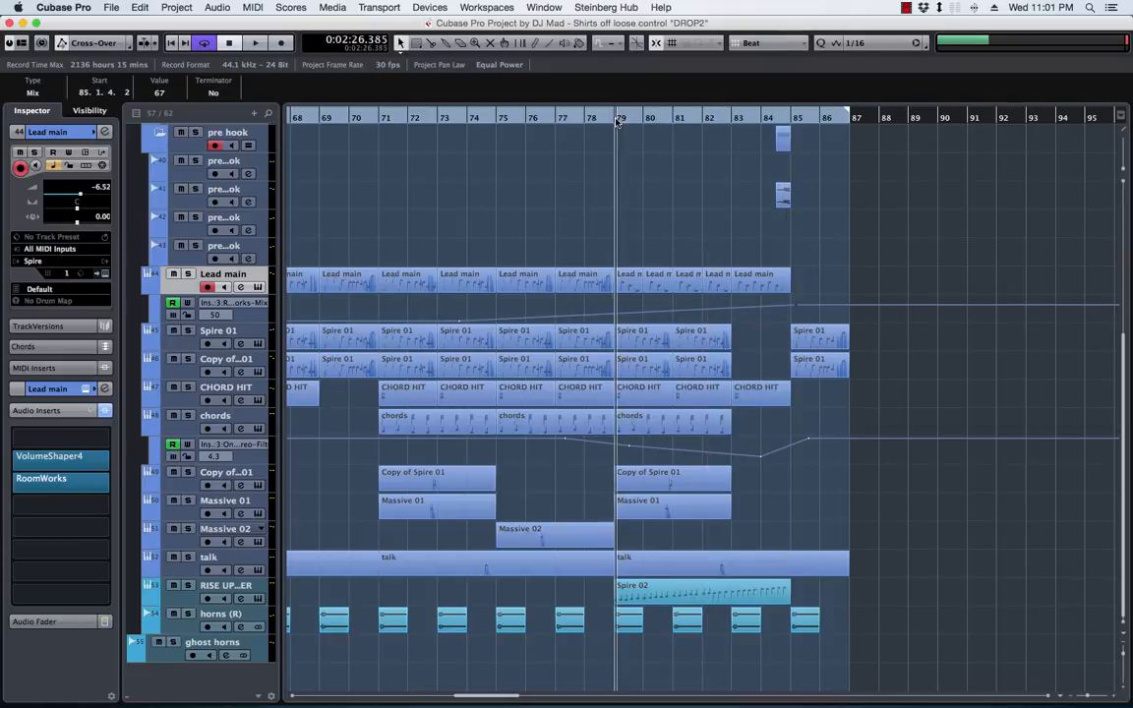
scroll(588, 233, left, 5)
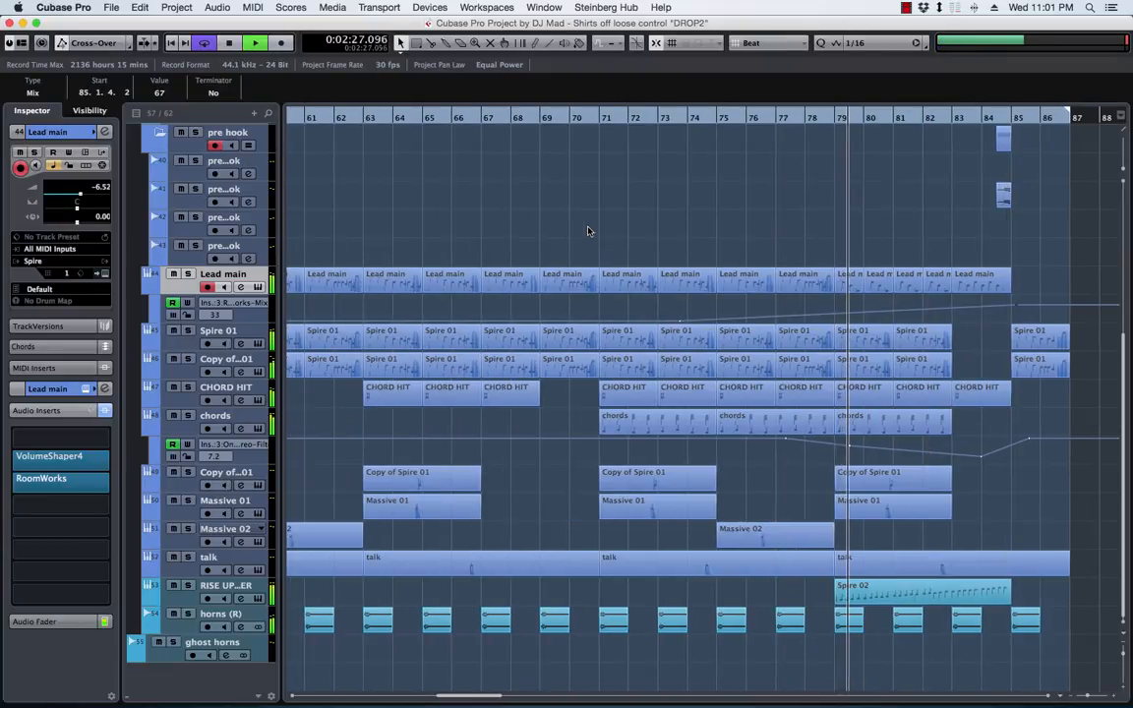
click(566, 122)
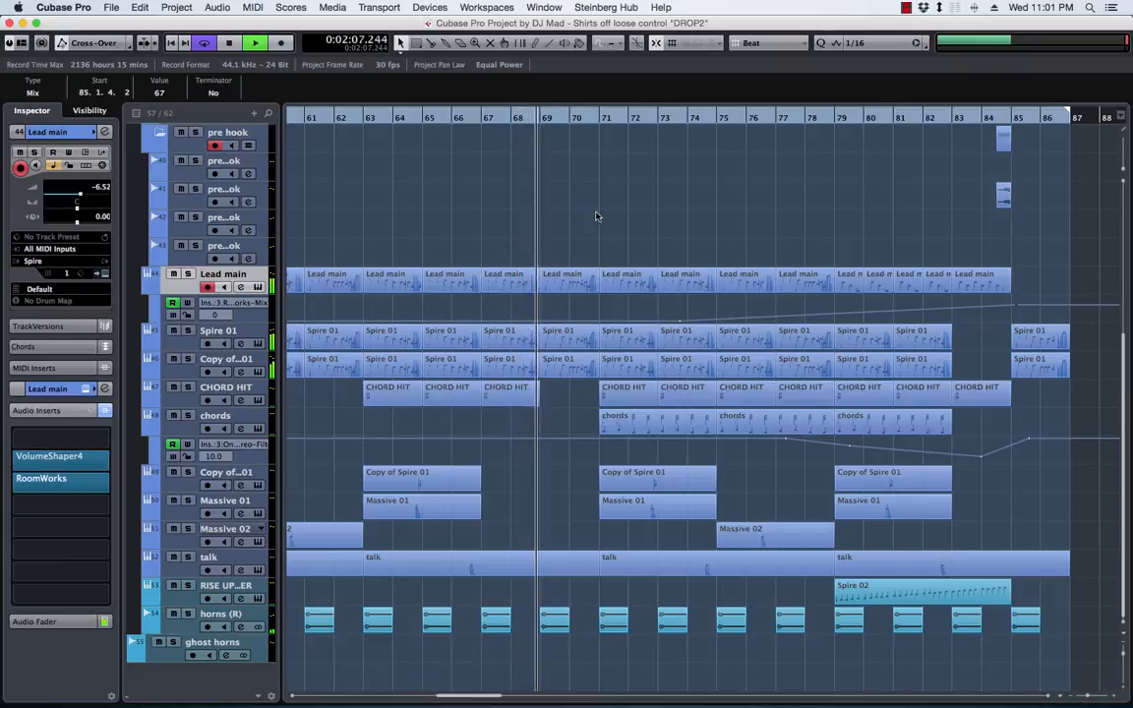
click(448, 118)
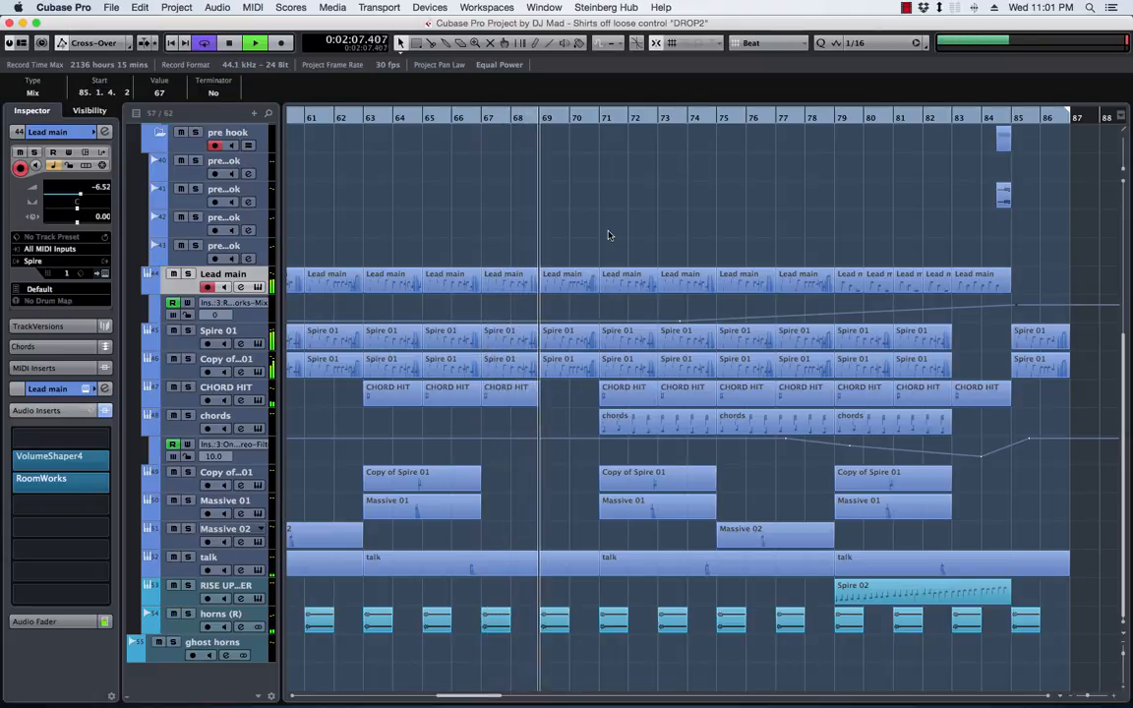
Replay the drop from about bar 66, soloing the Lead main track briefly before bringing the other tracks back in
key(space)
key(space)
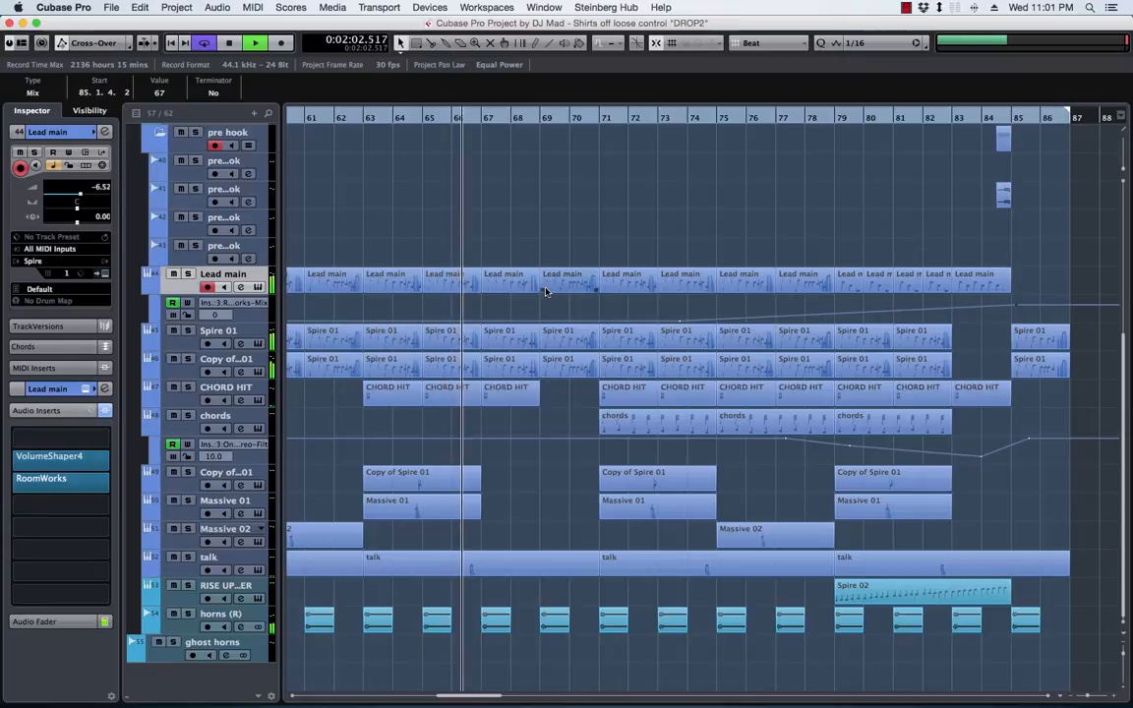
click(188, 274)
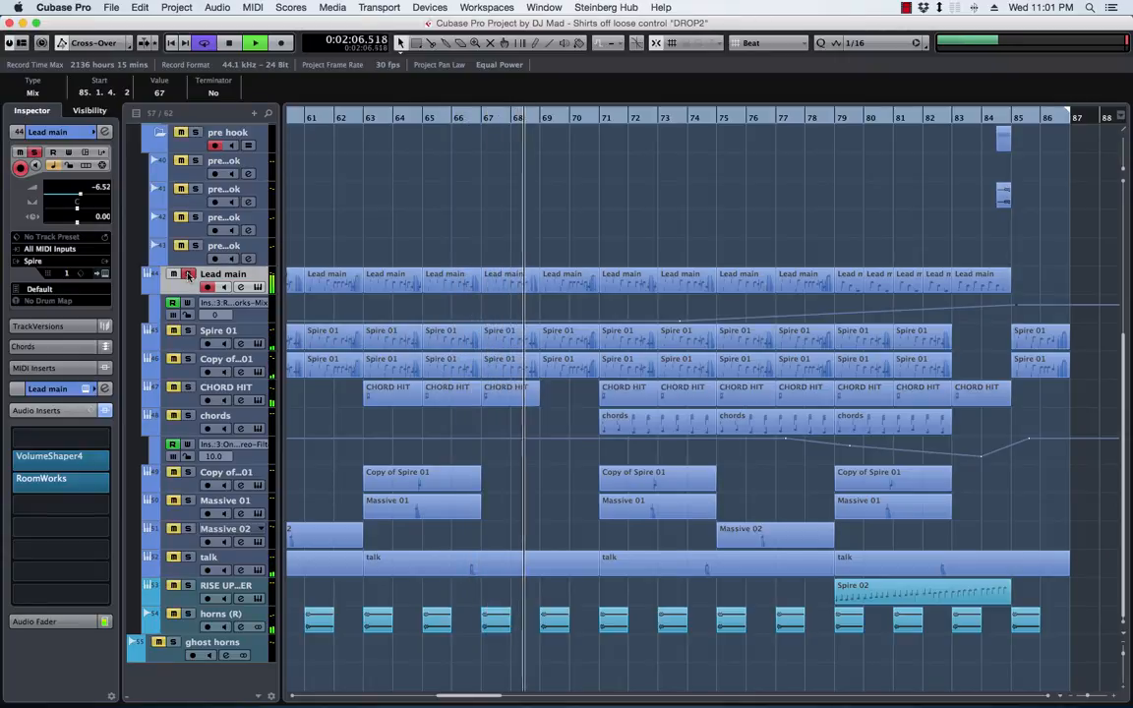
click(188, 274)
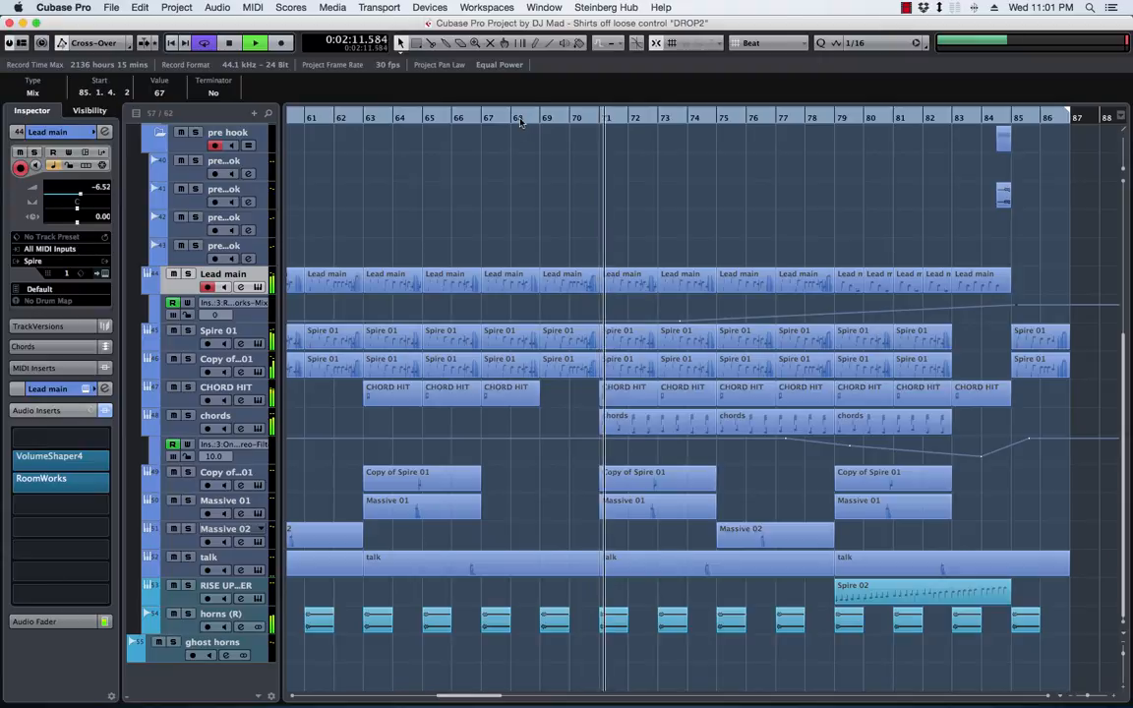
Select the Lead main part at bar 67 and replay its passage from about bar 68 and about bar 66
click(569, 282)
mouse_move(509, 285)
mouse_down()
mouse_move(567, 285)
mouse_move(526, 296)
mouse_move(508, 286)
mouse_up()
key(space)
double_click(521, 119)
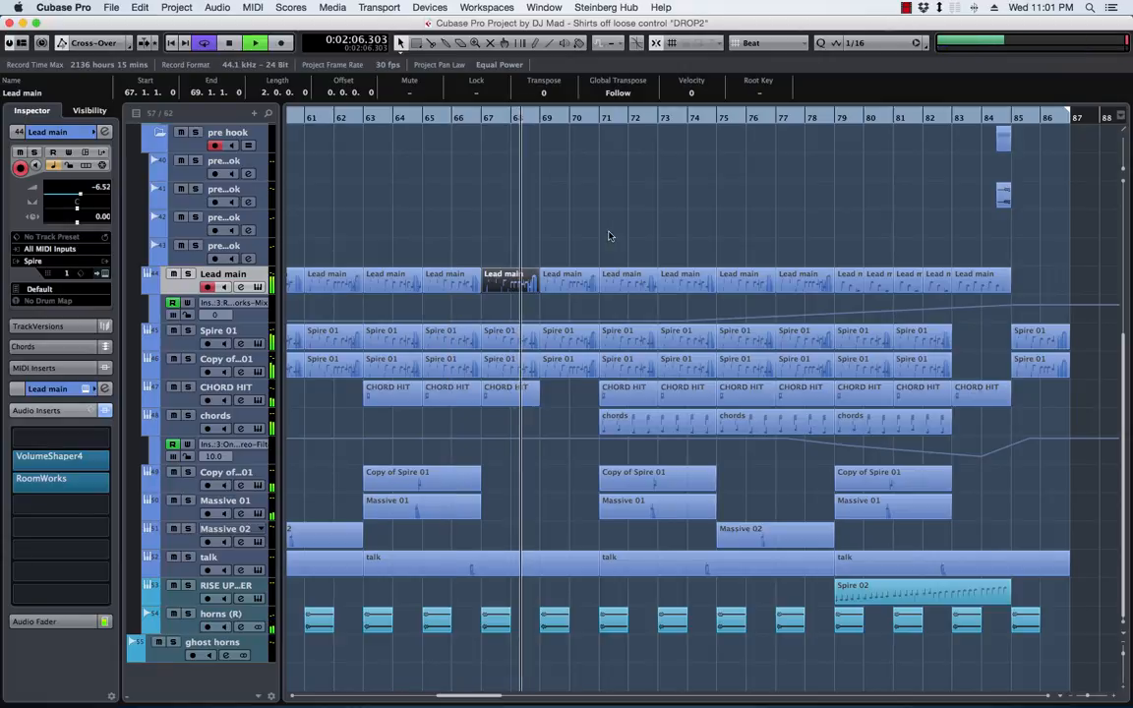
click(468, 120)
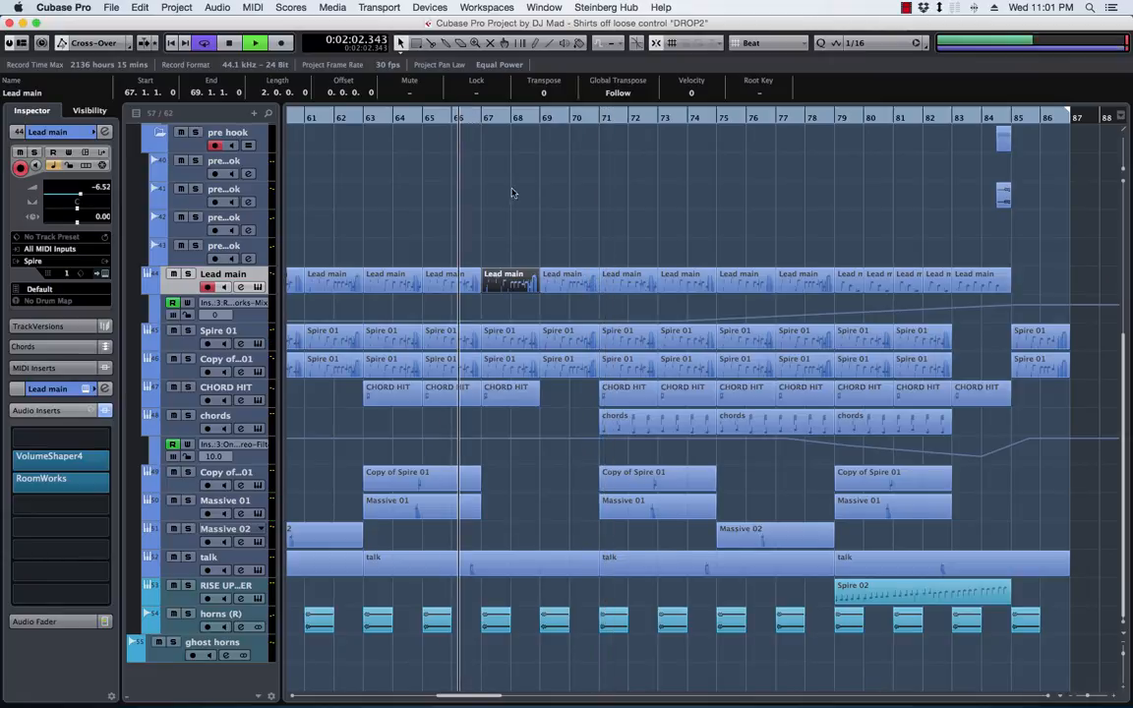
Open the Lead main part at bar 67 in the Key Editor and lower its last note, at 68.4.1, to F2
double_click(522, 283)
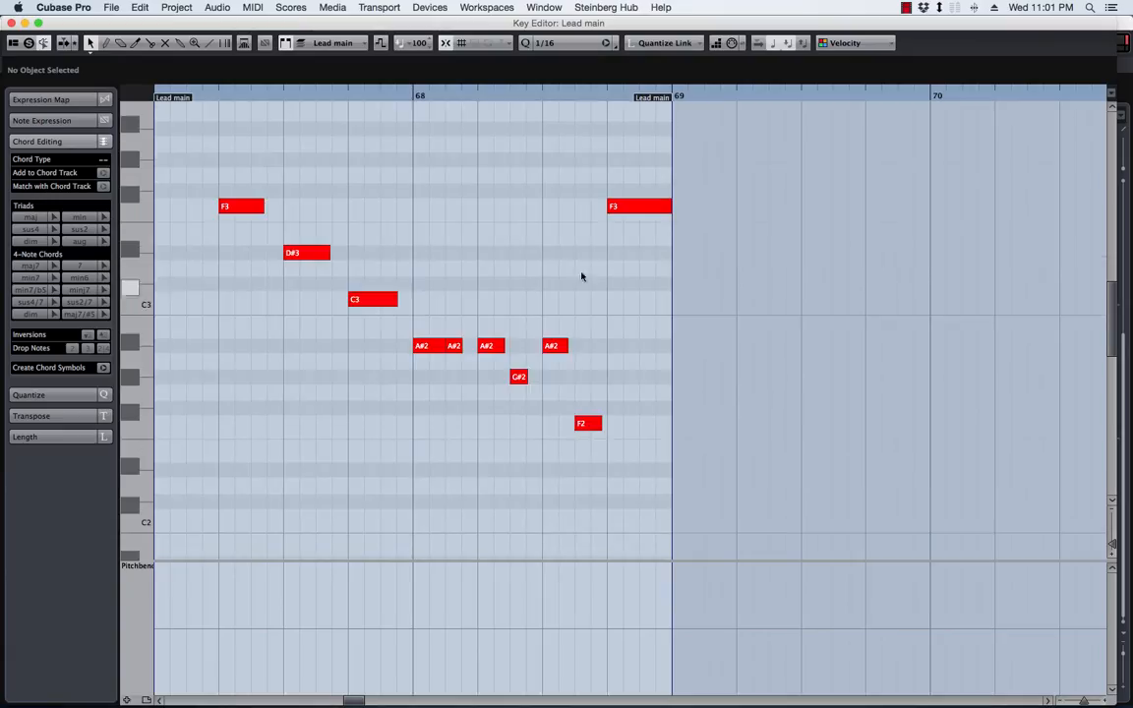
click(632, 211)
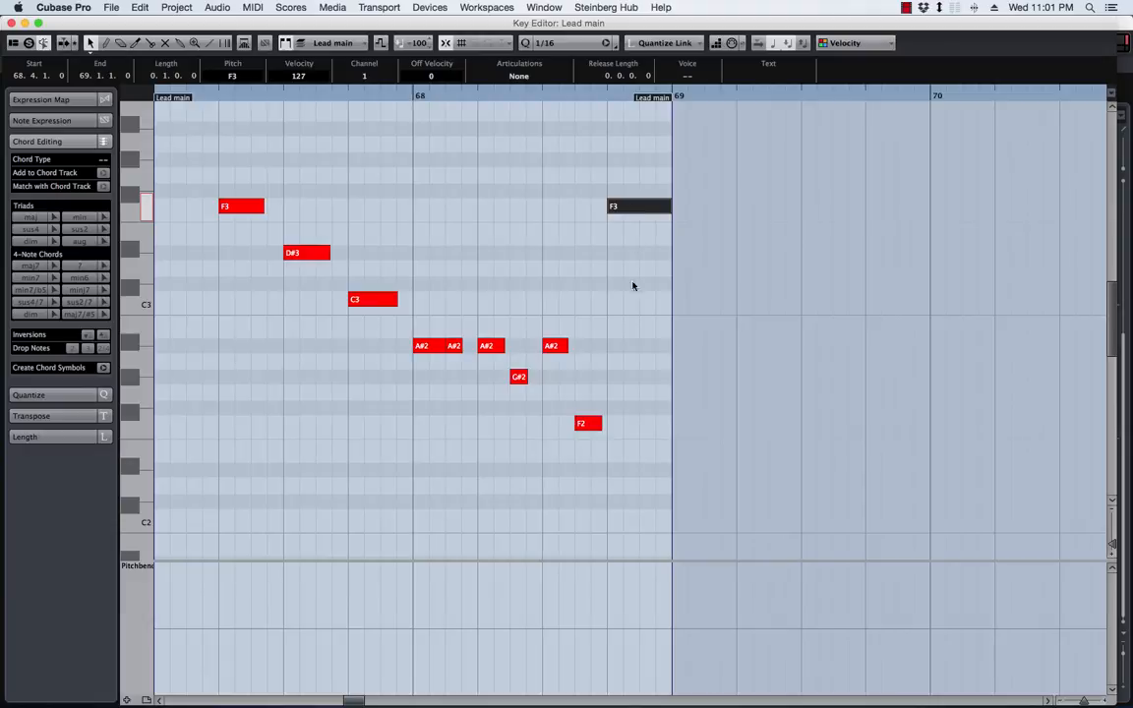
drag(634, 285, 630, 439)
scroll(630, 439, up, 4)
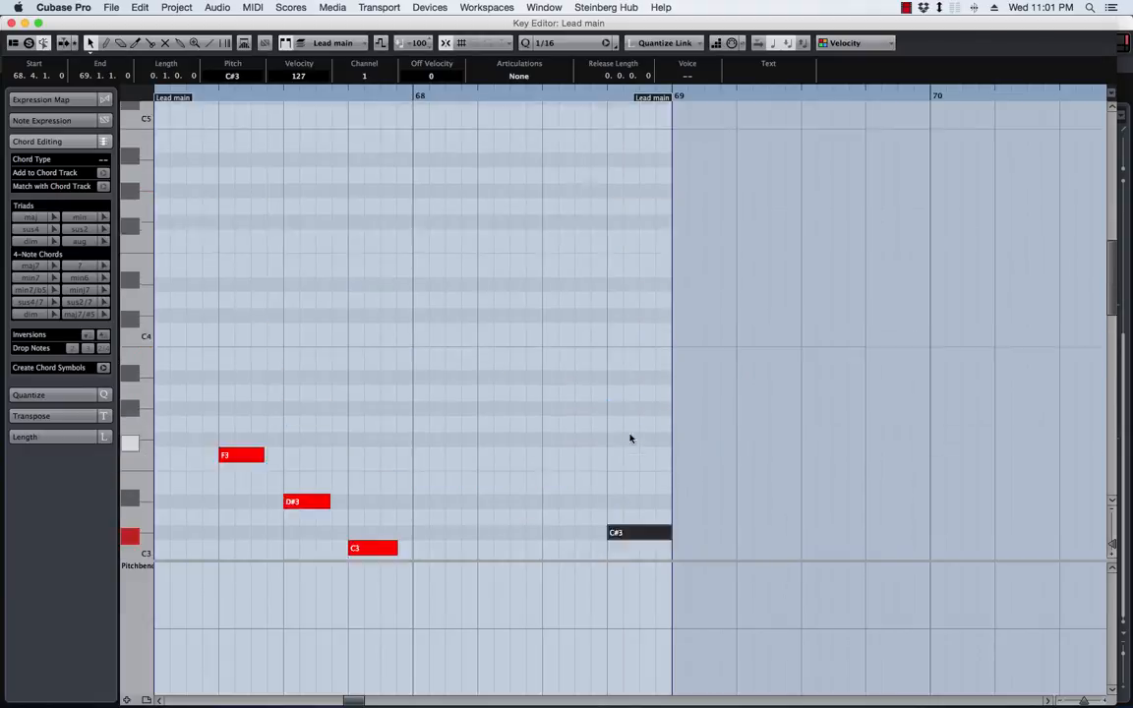
scroll(630, 438, up, 3)
scroll(567, 212, down, 3)
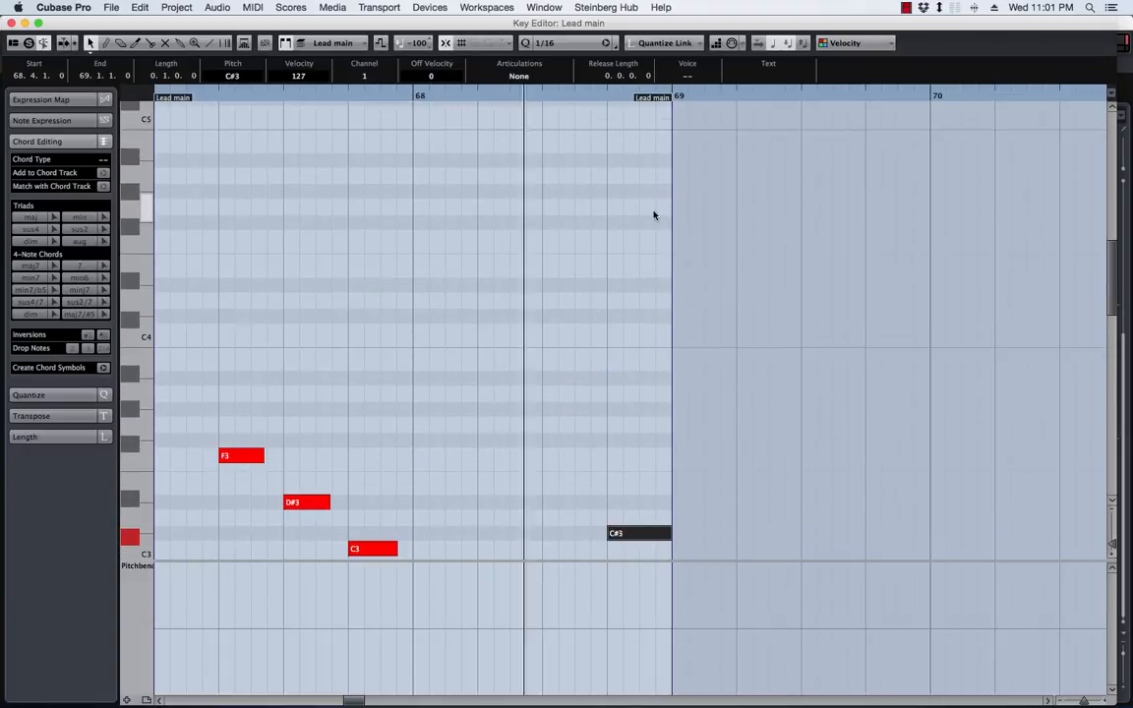
scroll(652, 215, down, 10)
key(space)
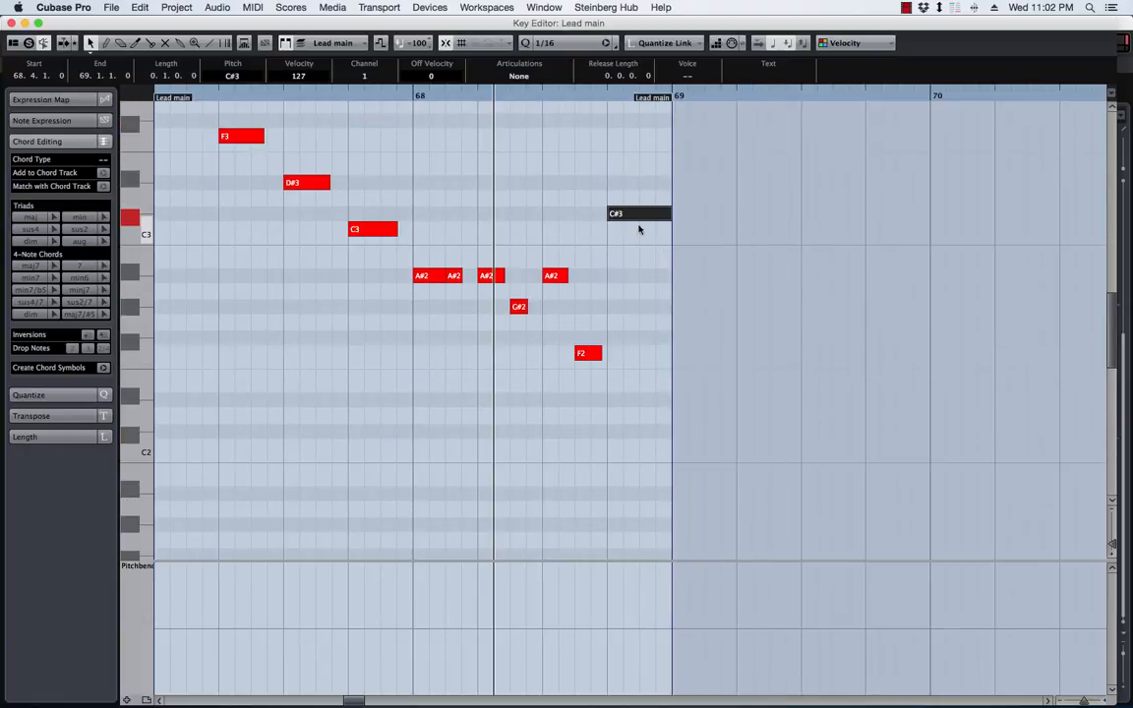
drag(641, 214, 641, 354)
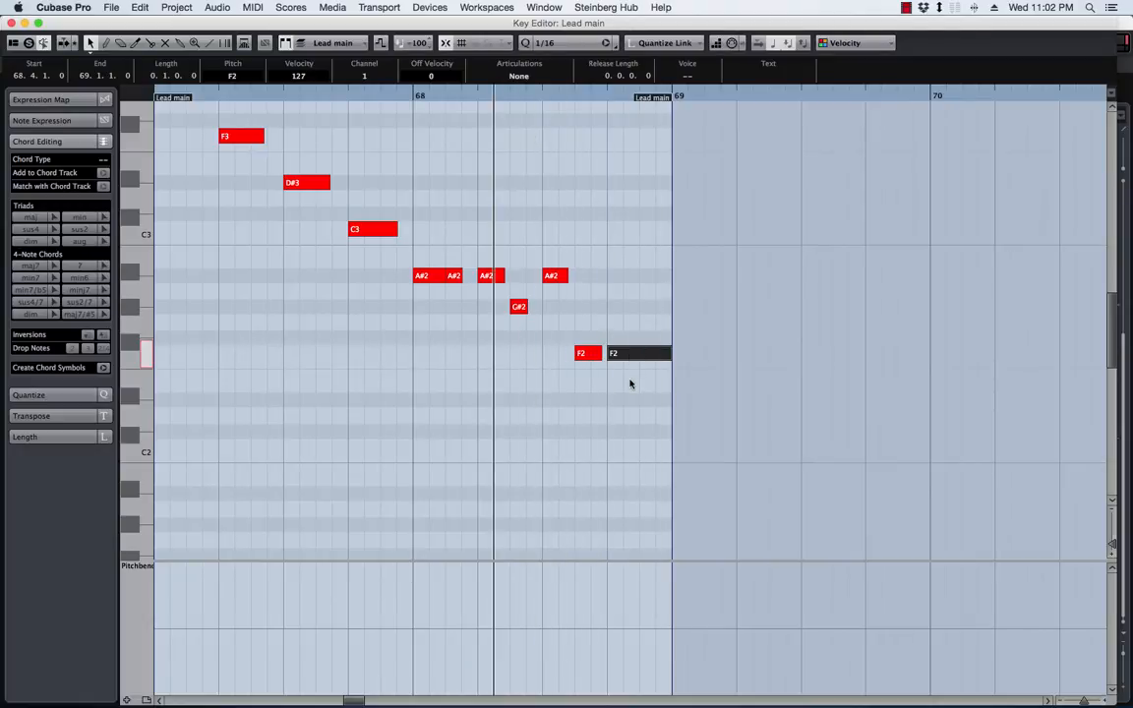
Shorten the F2 note at 68.3.3 to a length of 0.0.1.0 and close the Key Editor
mouse_move(634, 354)
mouse_down()
mouse_move(635, 400)
mouse_move(634, 276)
mouse_move(626, 357)
mouse_up()
drag(599, 354, 590, 356)
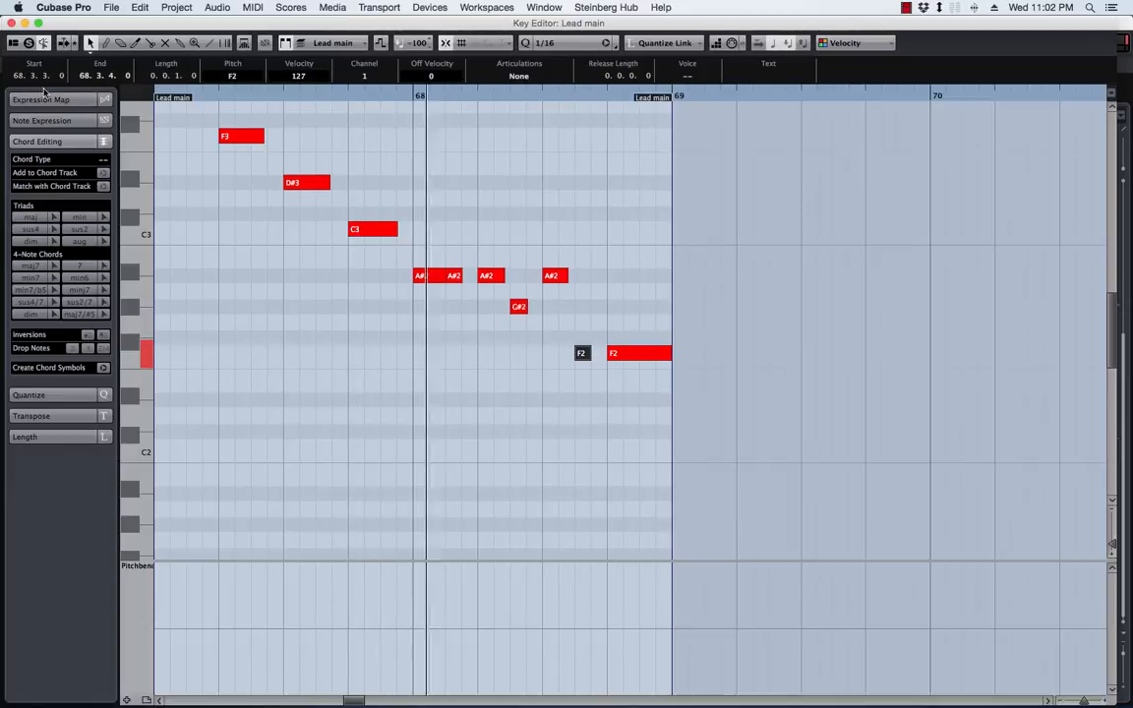
click(12, 23)
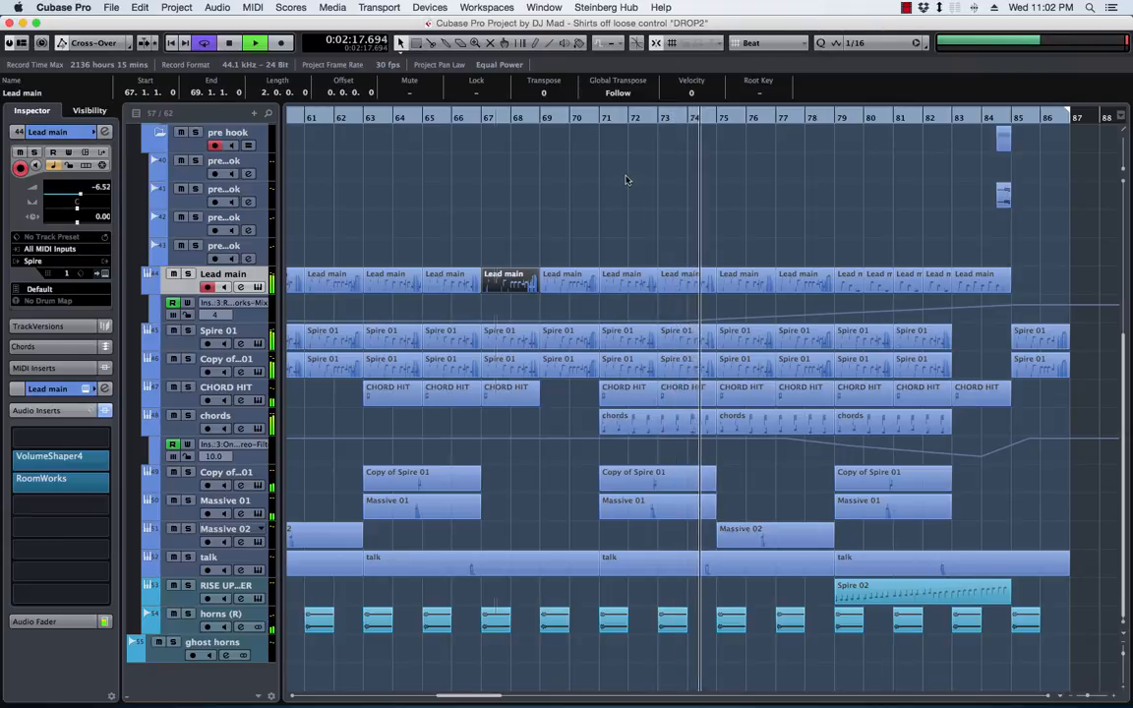
click(906, 8)
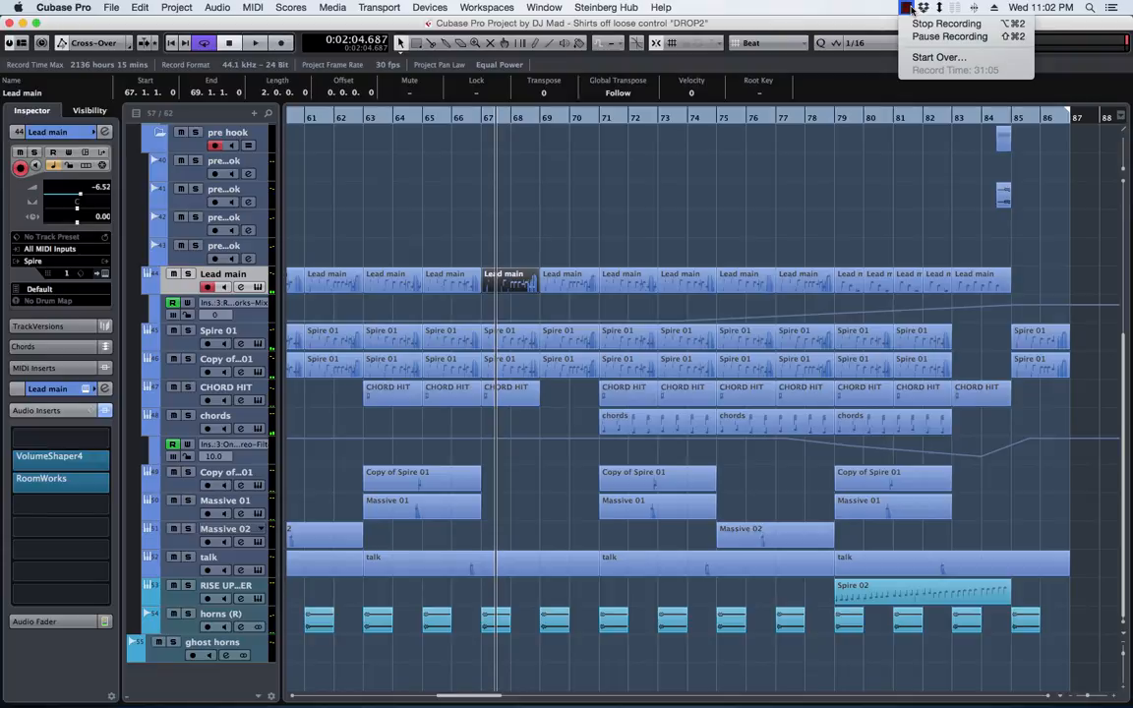
click(908, 8)
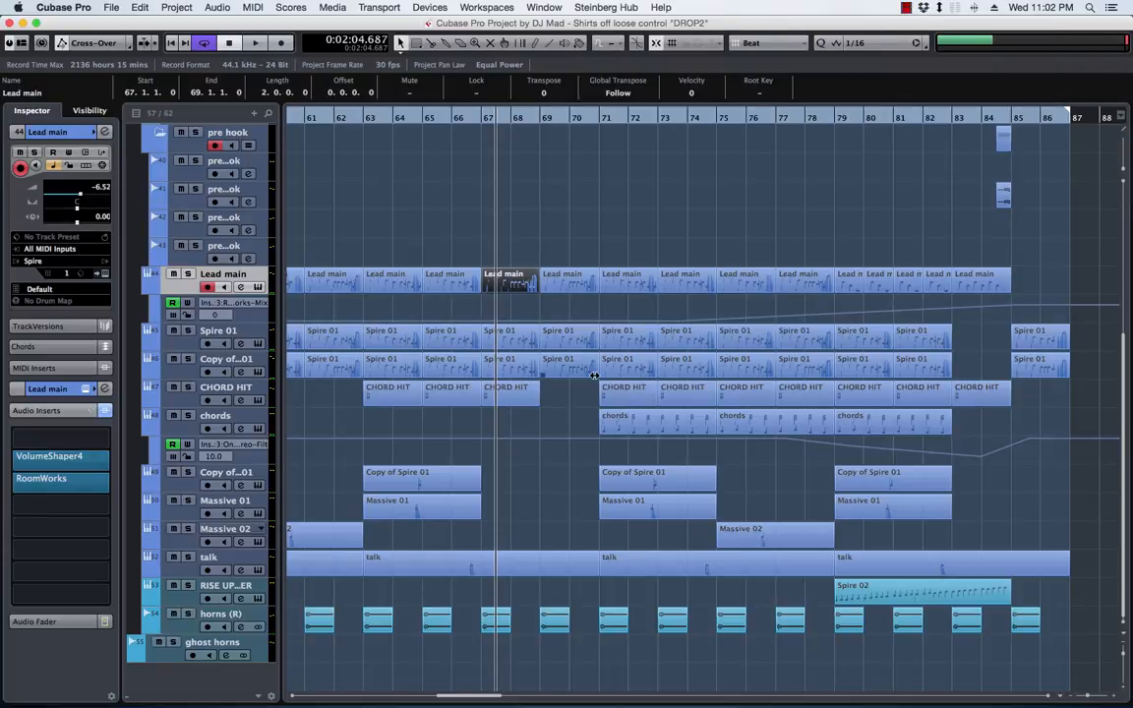
Expand the DRUMS folder and bring its snare, clap and percussion tracks into view
scroll(594, 376, up, 5)
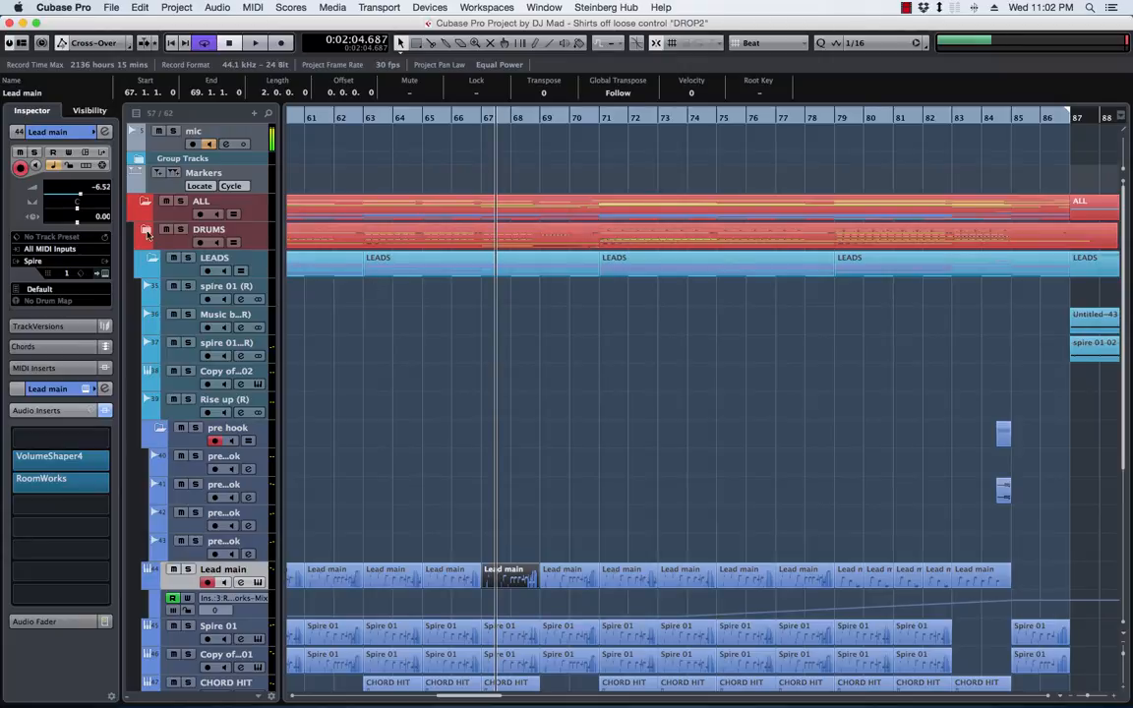
click(146, 232)
scroll(641, 347, down, 15)
scroll(641, 346, up, 5)
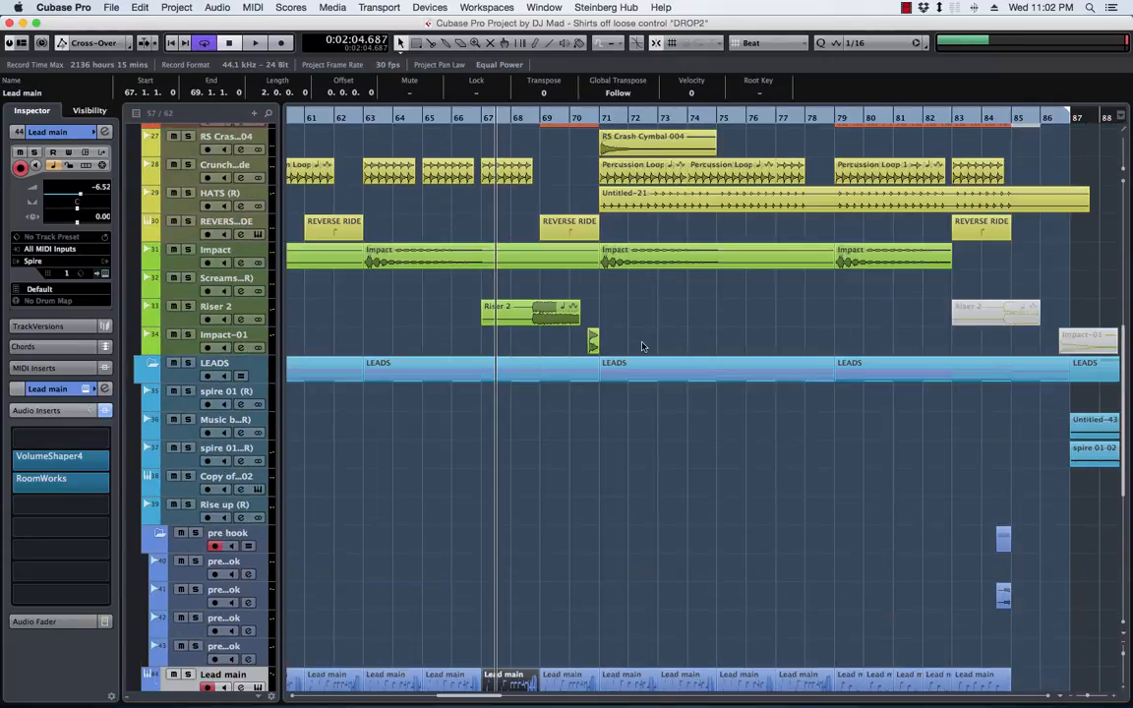
scroll(641, 346, up, 4)
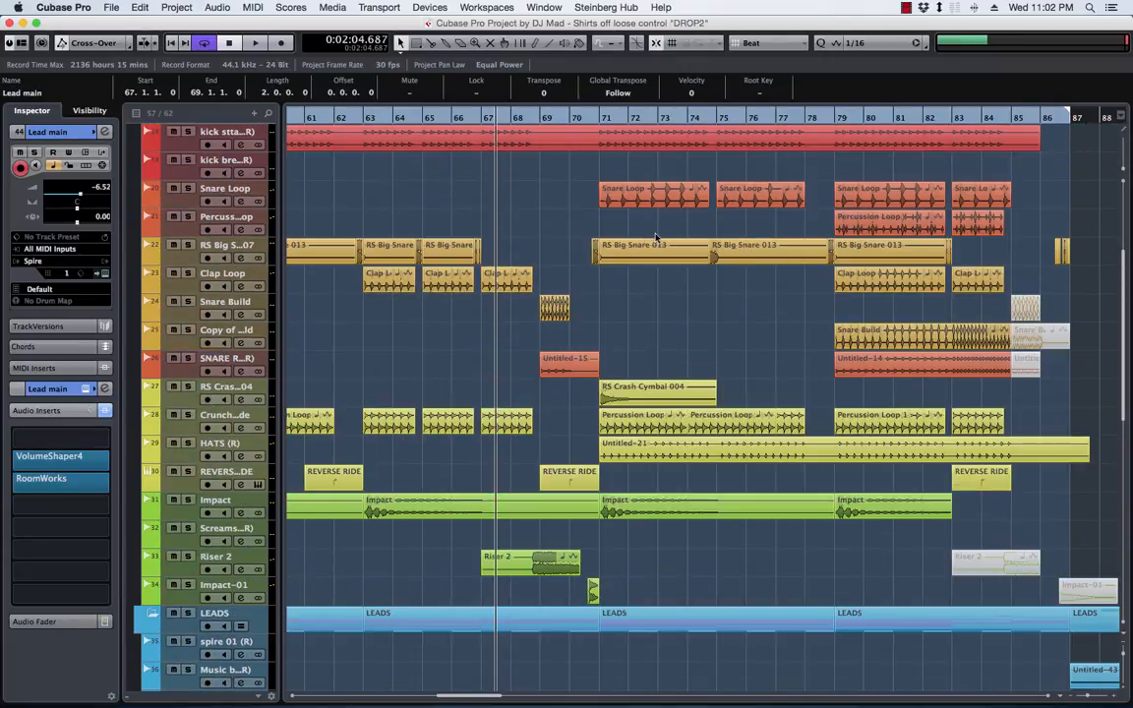
Add one Battery 4 instrument track directly below the Percussion Loop track
click(177, 214)
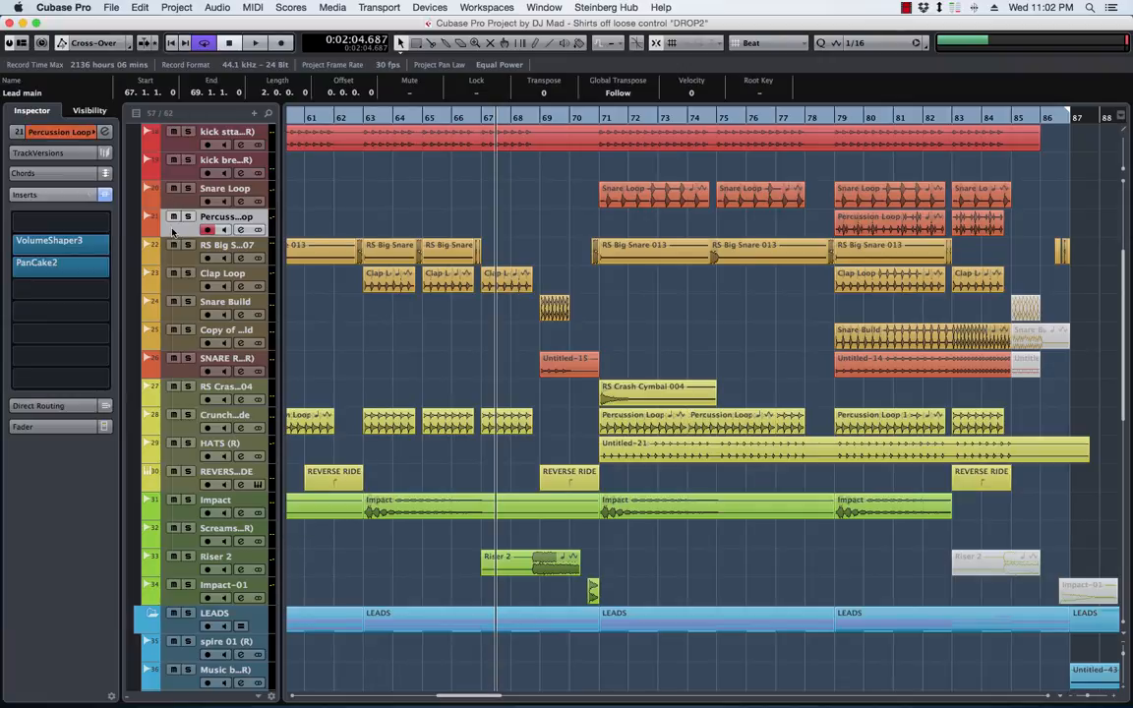
right_click(175, 228)
mouse_move(236, 238)
click(439, 253)
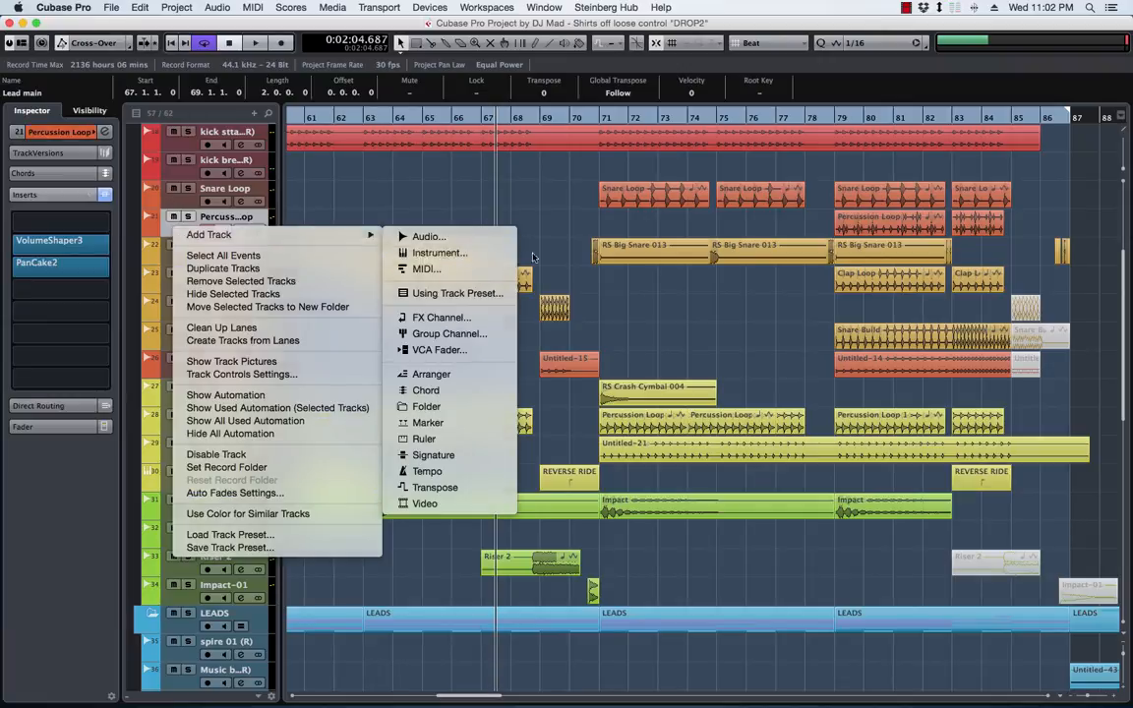
click(537, 215)
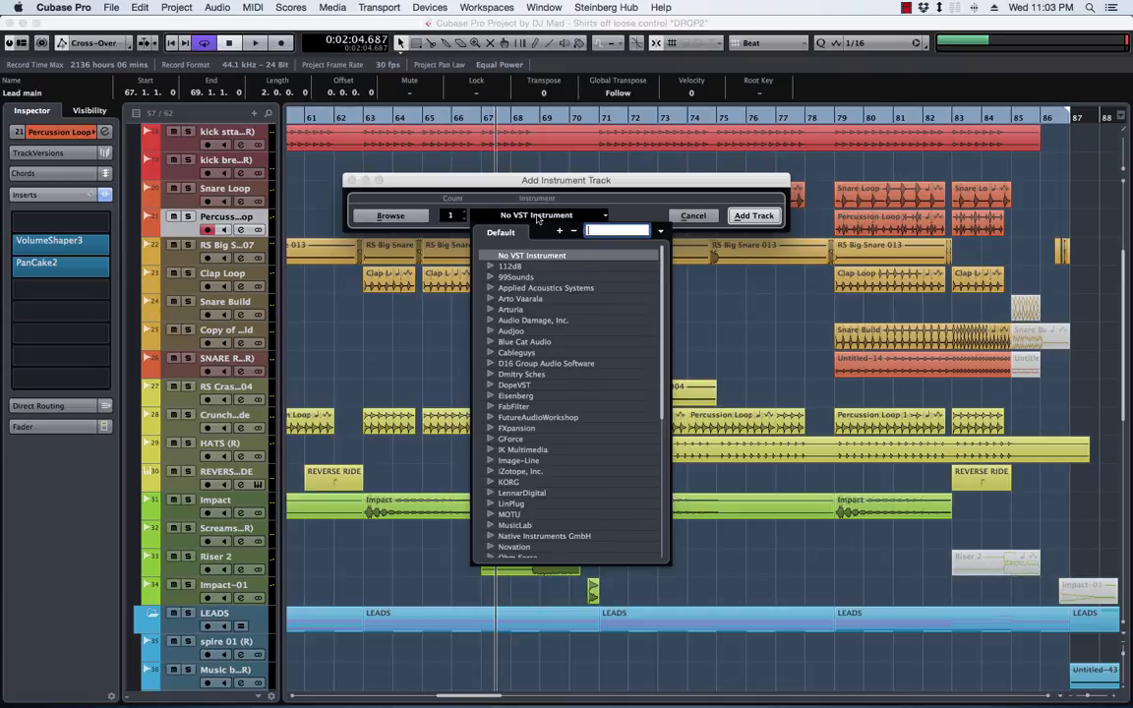
text(bat)
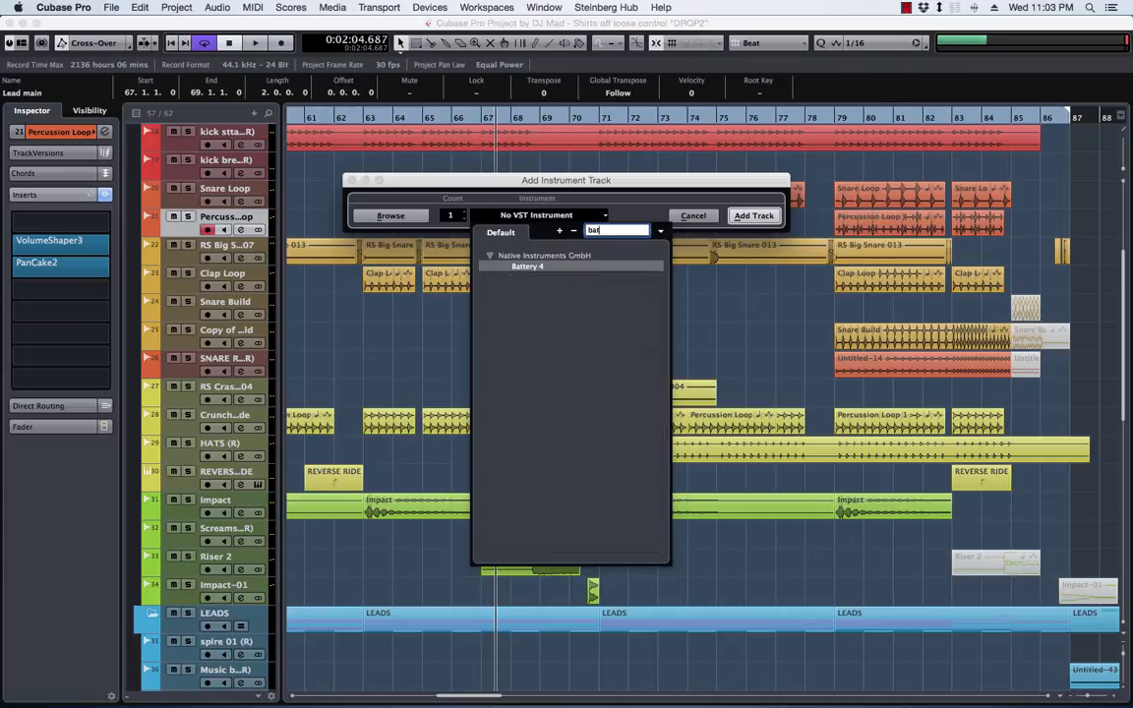
key(Return)
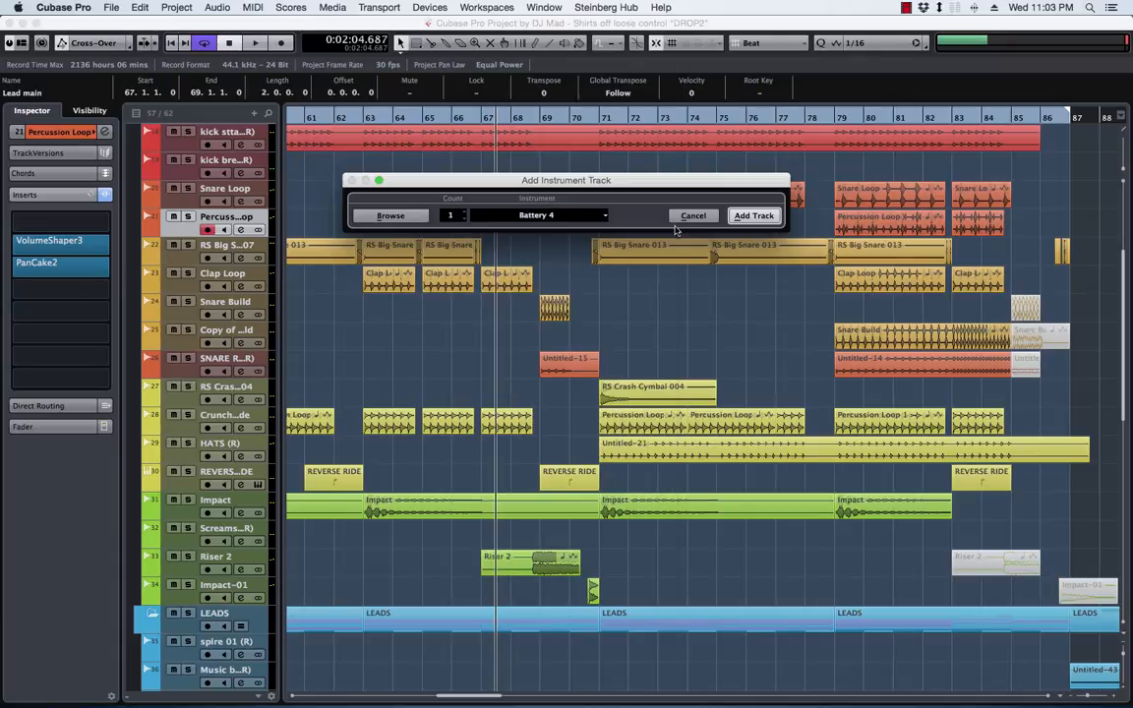
click(753, 216)
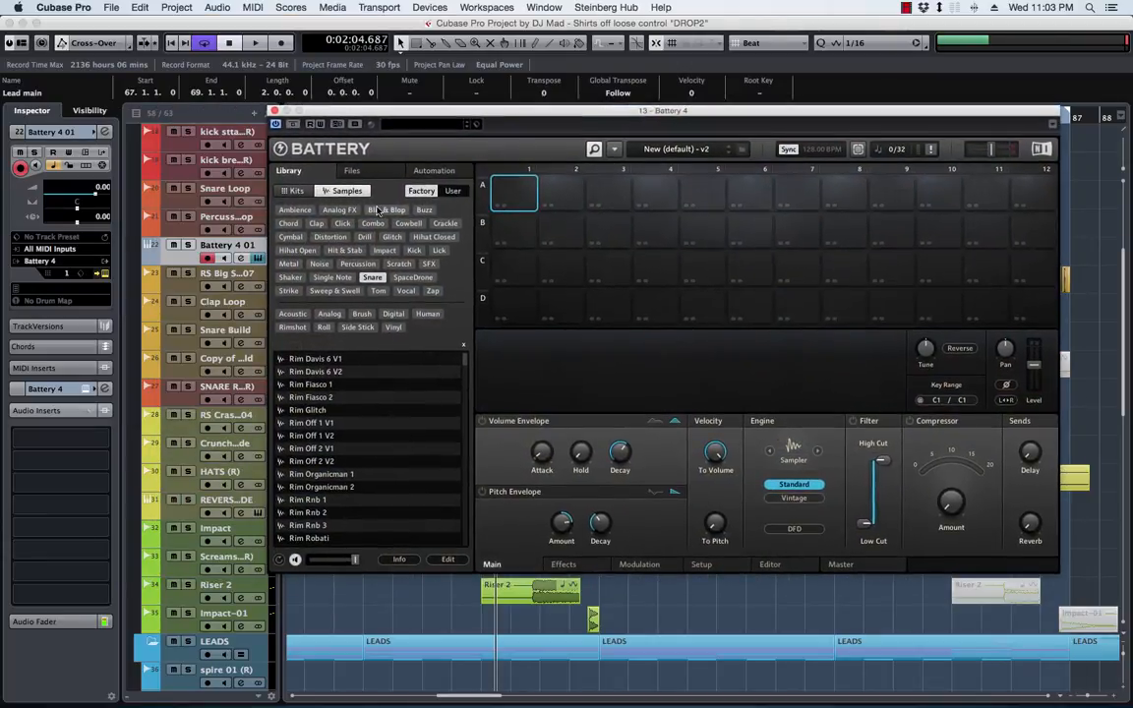
Browse Battery's files and factory kits, and load the 909 Detailed Kit
click(373, 171)
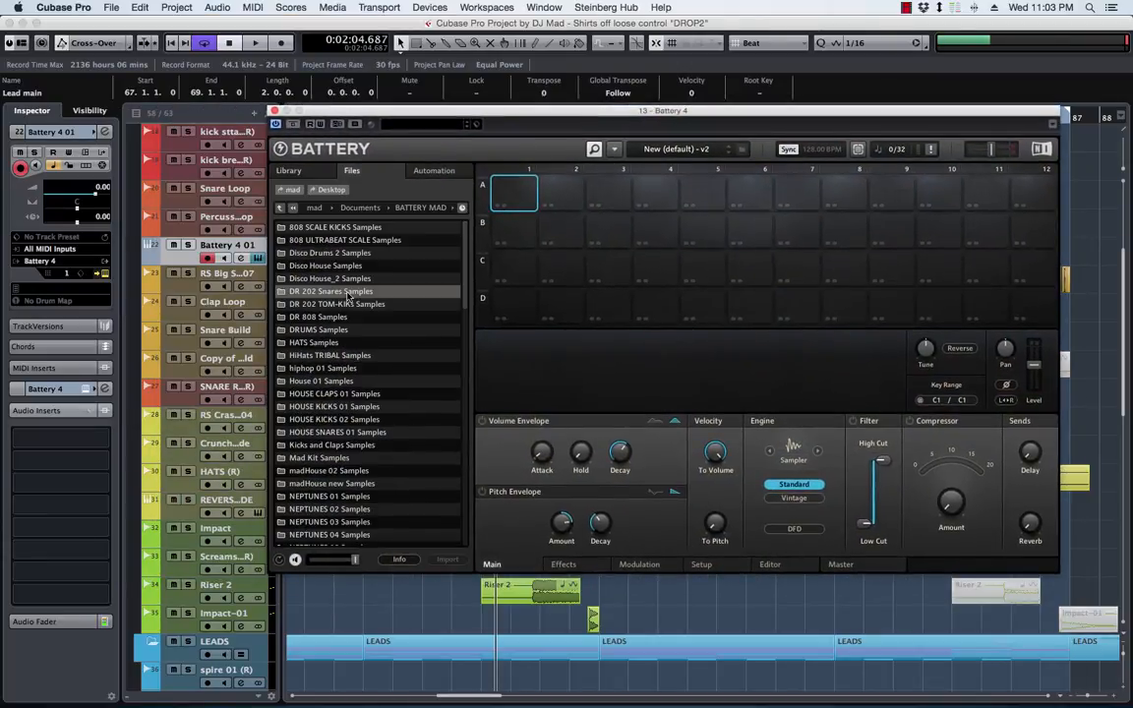
click(289, 172)
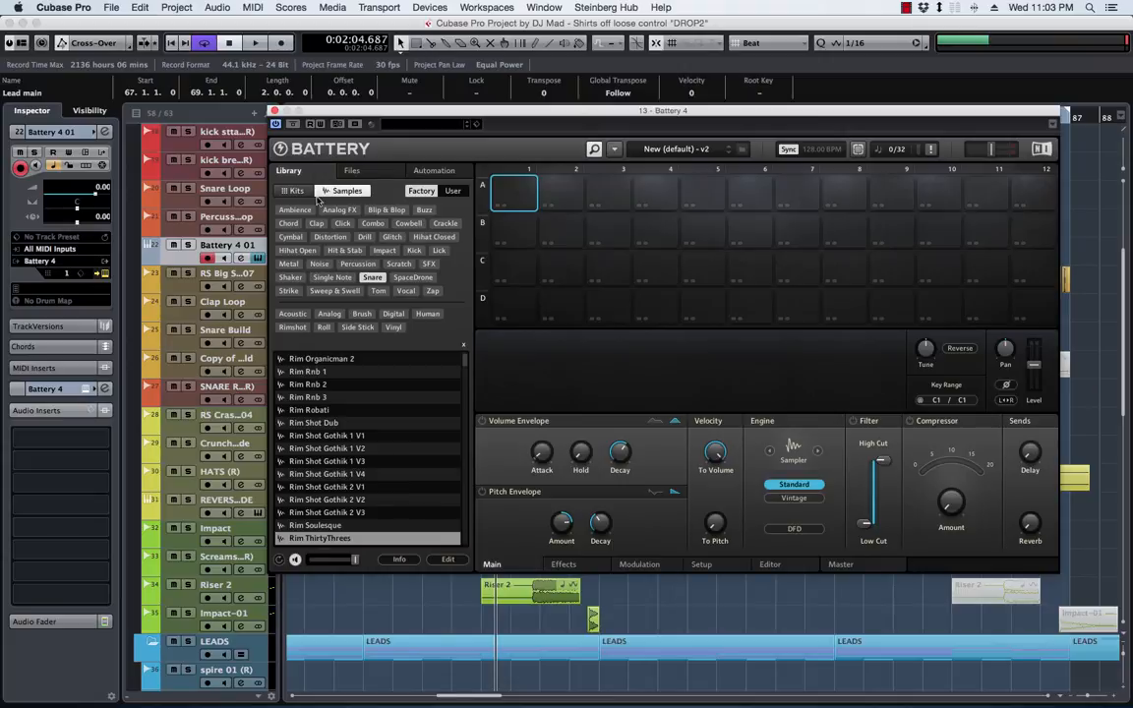
click(292, 191)
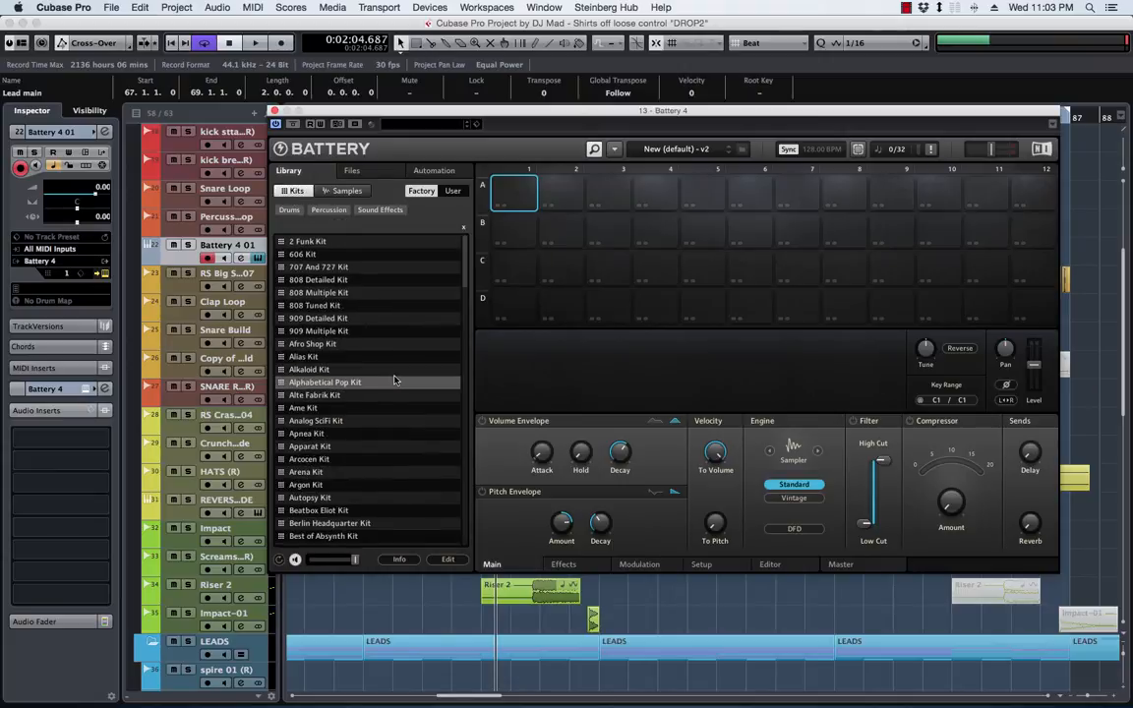
double_click(325, 317)
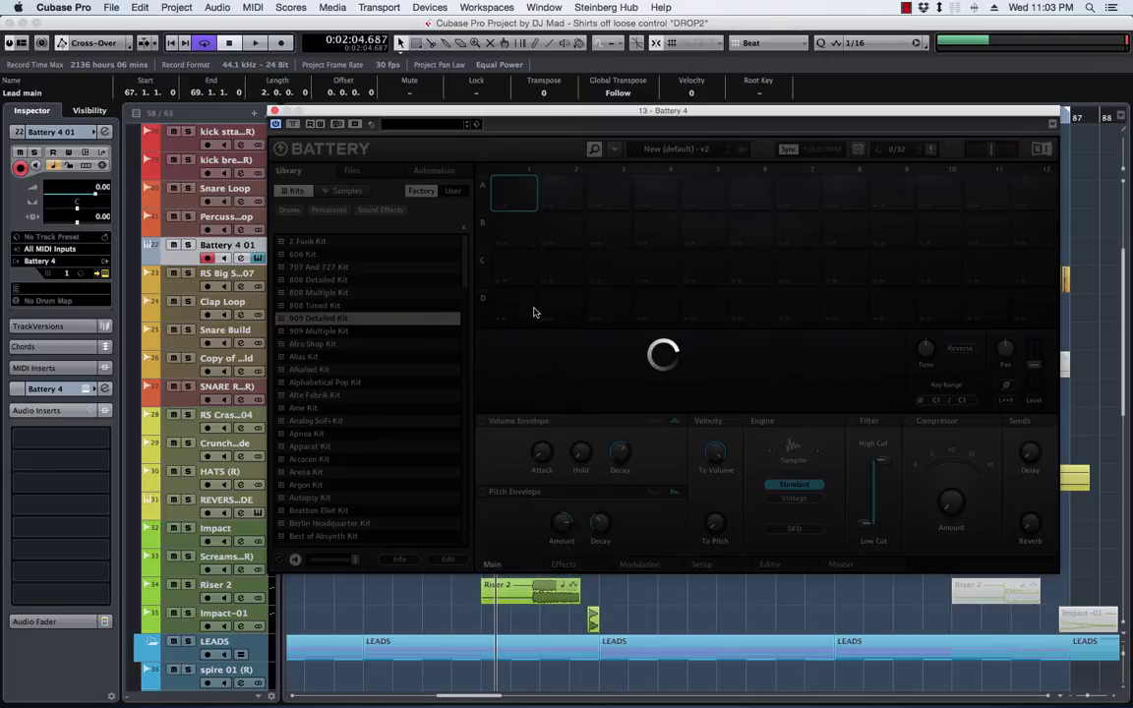
Audition the 909 snare cells in rows C and D of the kit
click(562, 237)
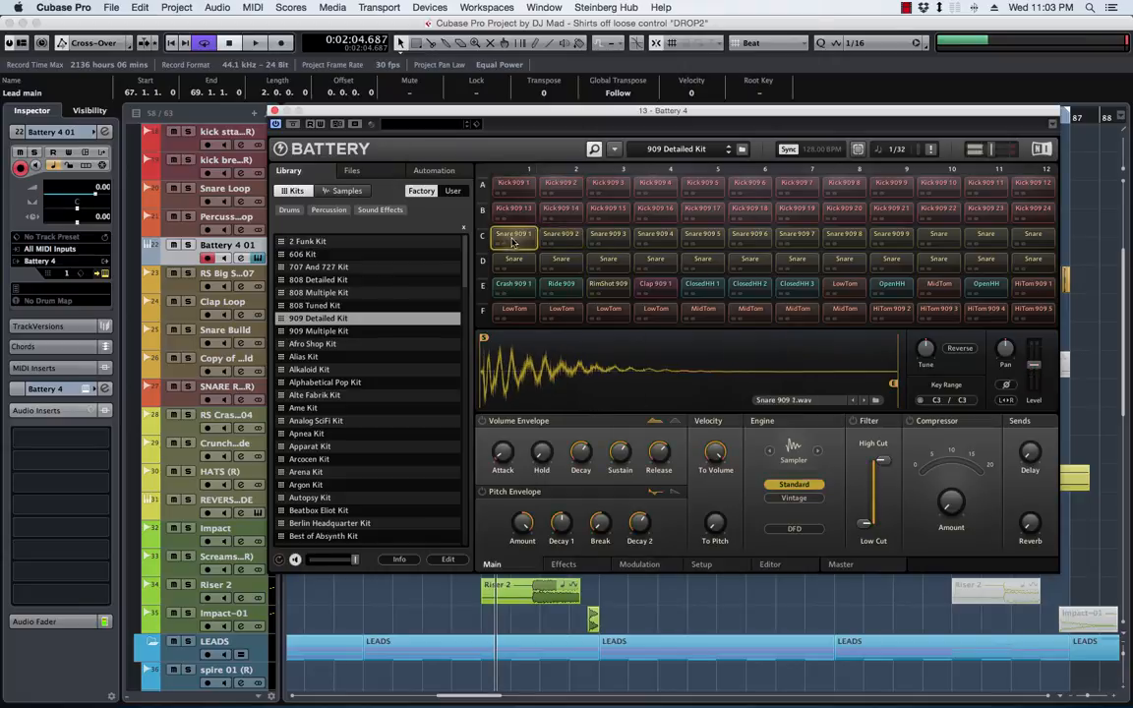
click(603, 240)
click(653, 239)
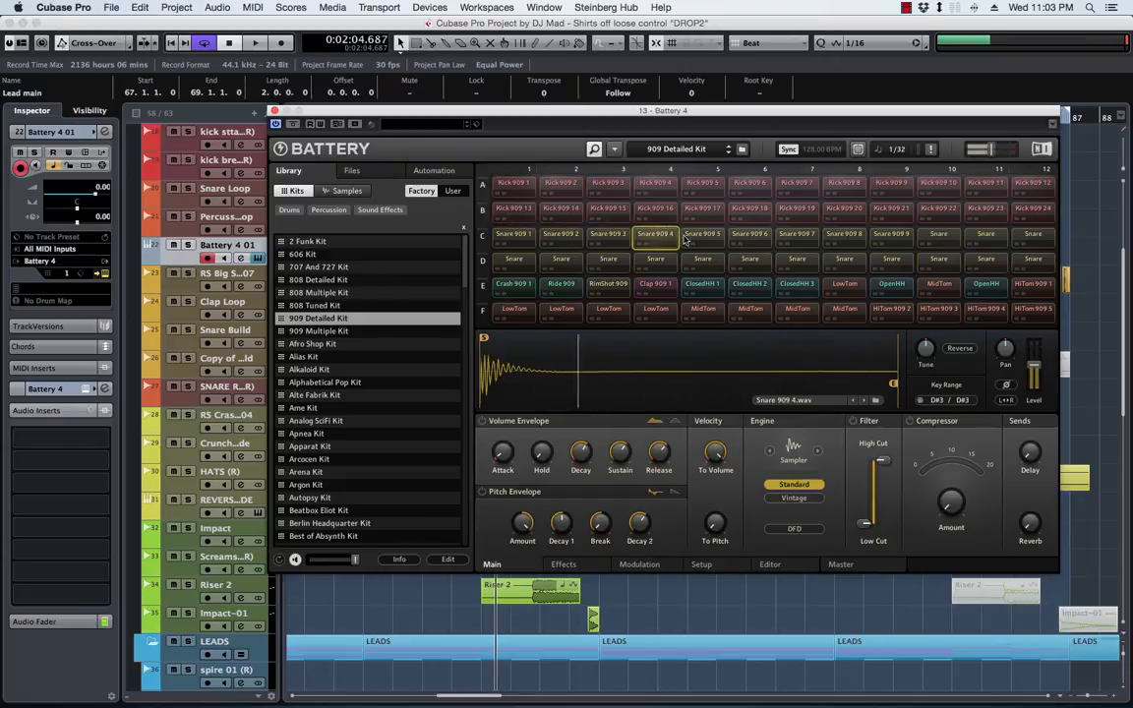
click(700, 239)
click(758, 240)
click(521, 238)
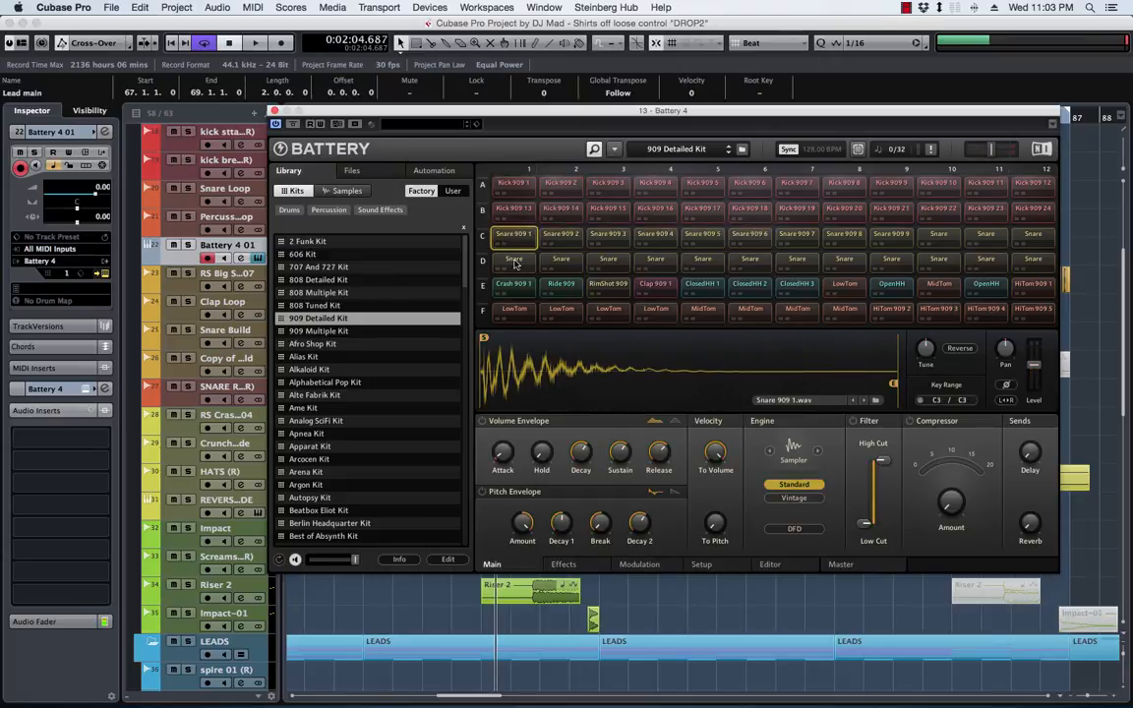
click(513, 261)
click(559, 262)
click(590, 262)
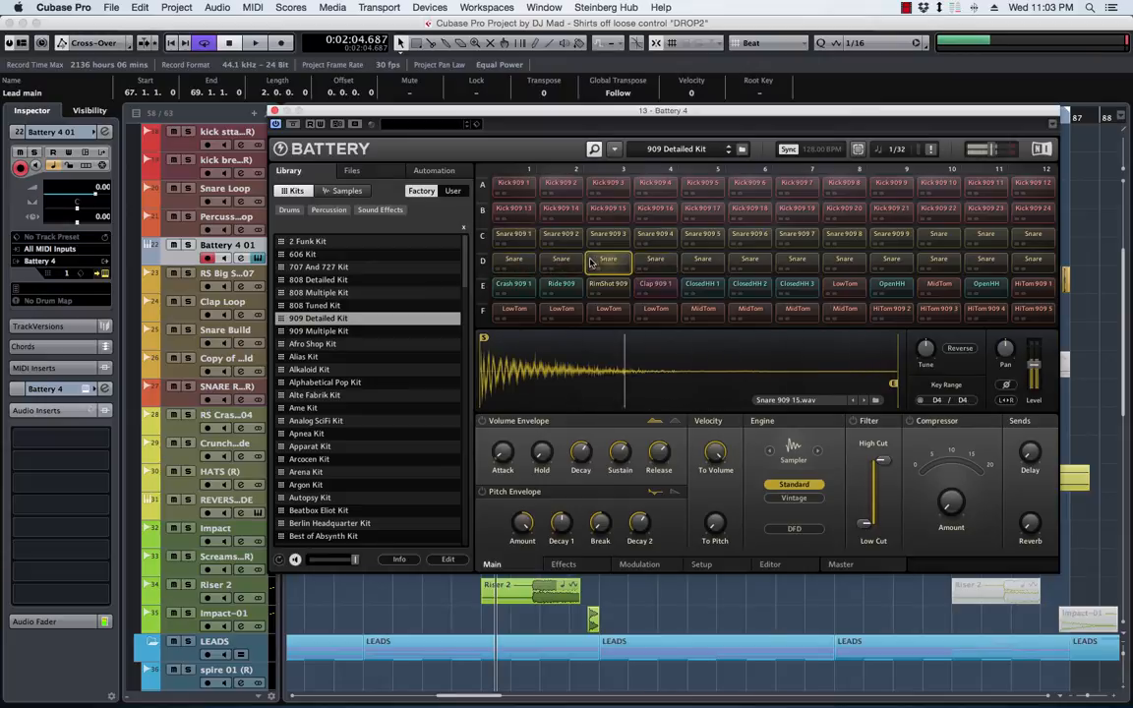
click(653, 260)
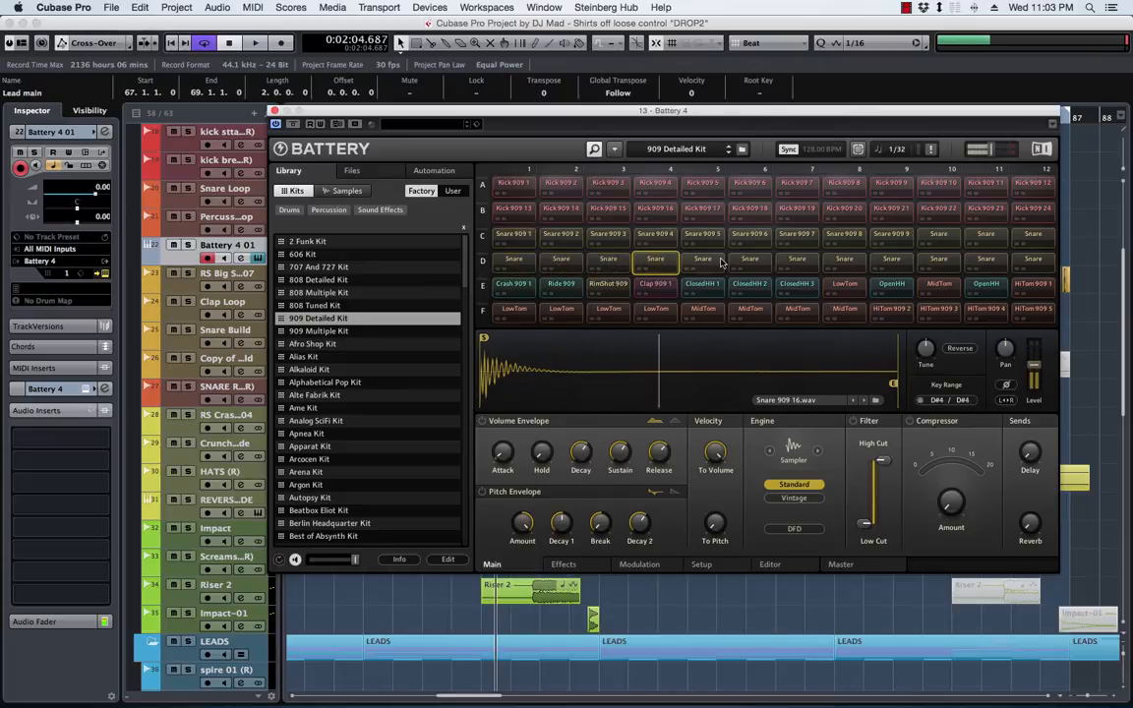
click(701, 261)
click(748, 261)
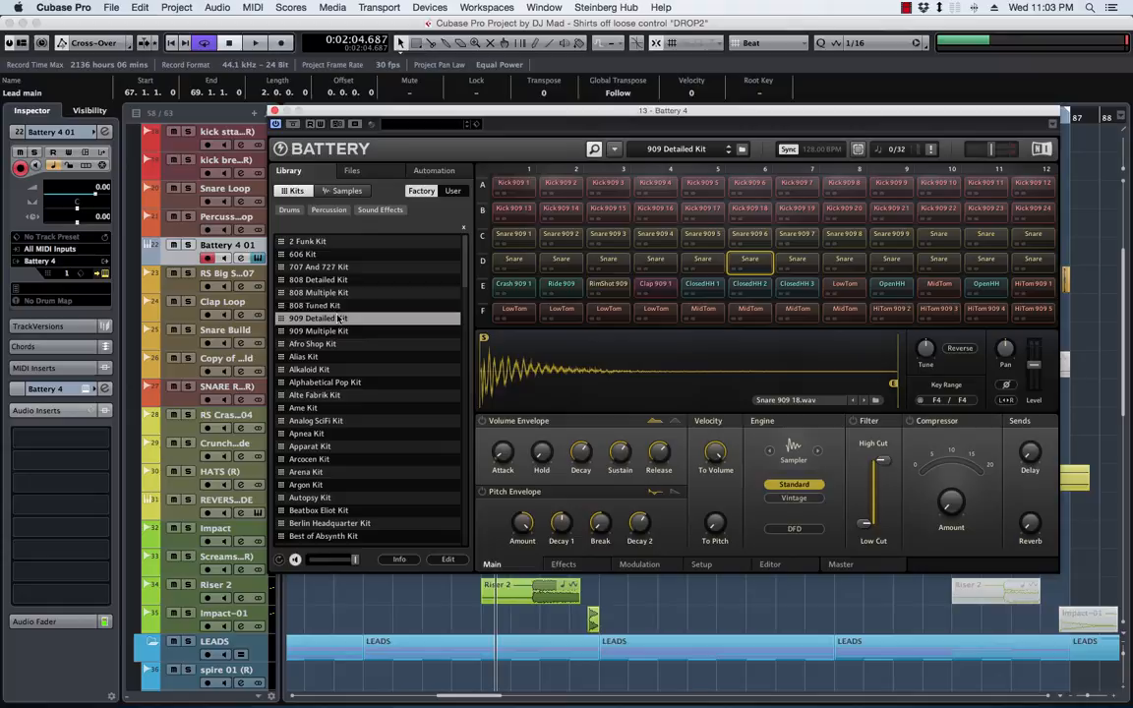
Load the 808 Tuned Kit and audition the first four tom cells in row C
click(315, 305)
click(528, 261)
click(561, 261)
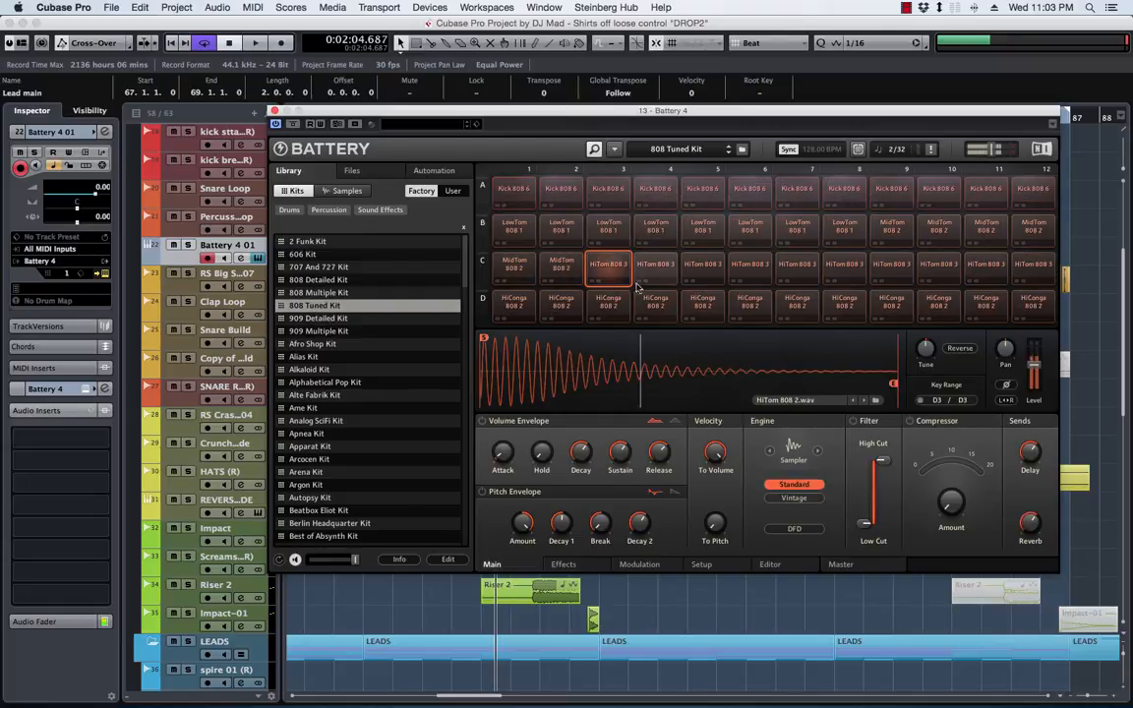
click(608, 261)
click(655, 262)
Load the 808 Multiple Kit and set the Snare 808 17 cell's velocity-to-volume amount to 0%
click(335, 292)
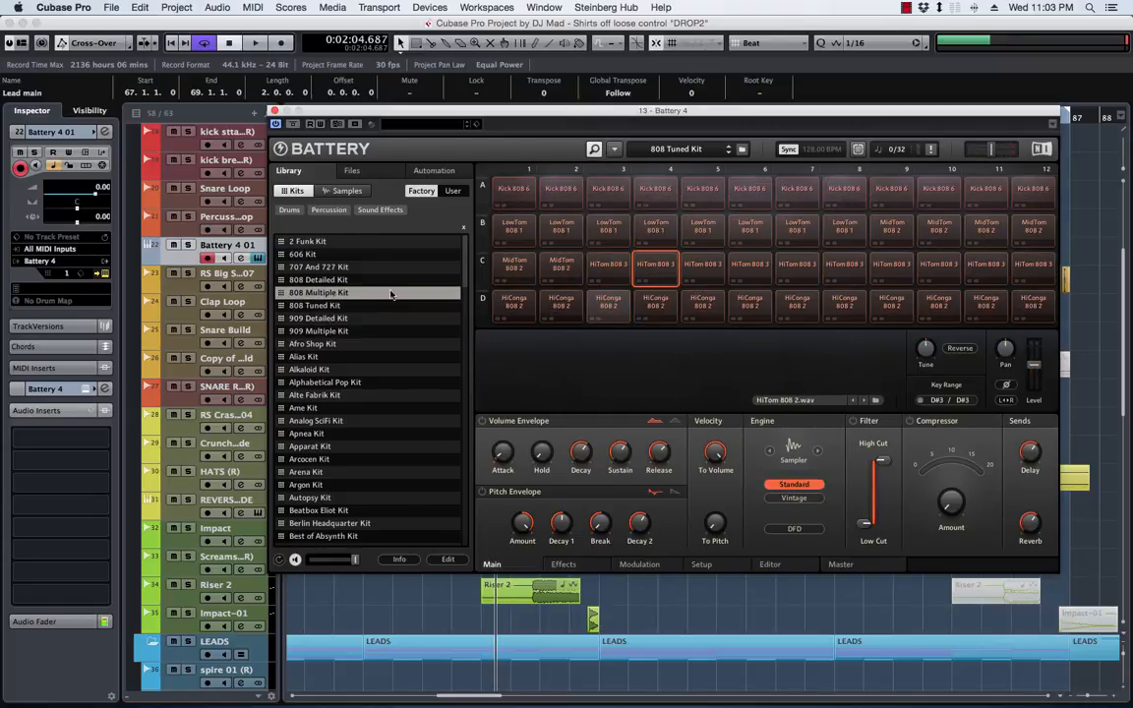
click(609, 230)
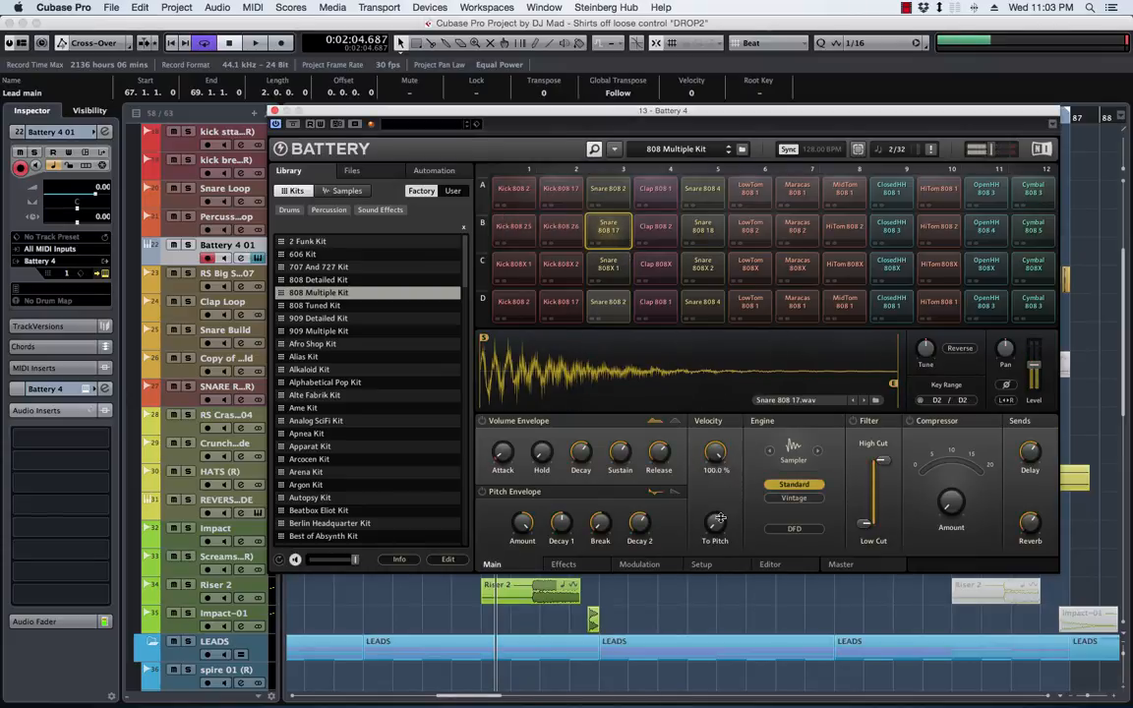
drag(721, 517, 741, 697)
Play the project with the Battery window out of the way and show the Battery 4 01 track's channel fader
key(space)
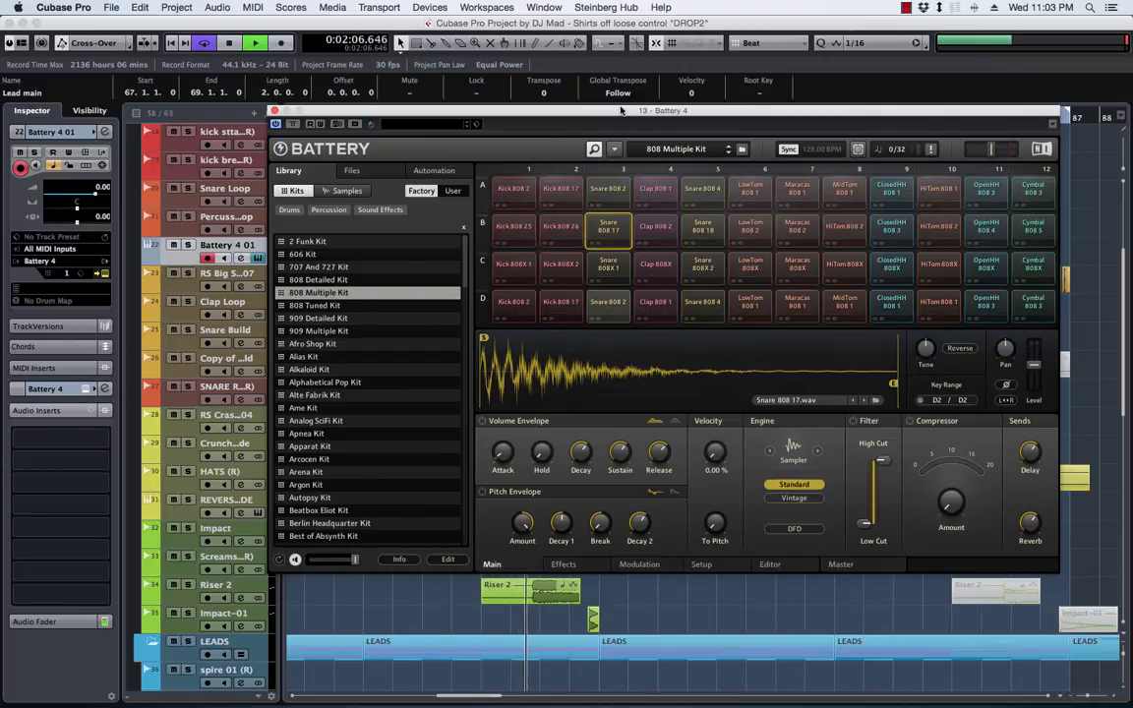
drag(620, 110, 1132, 184)
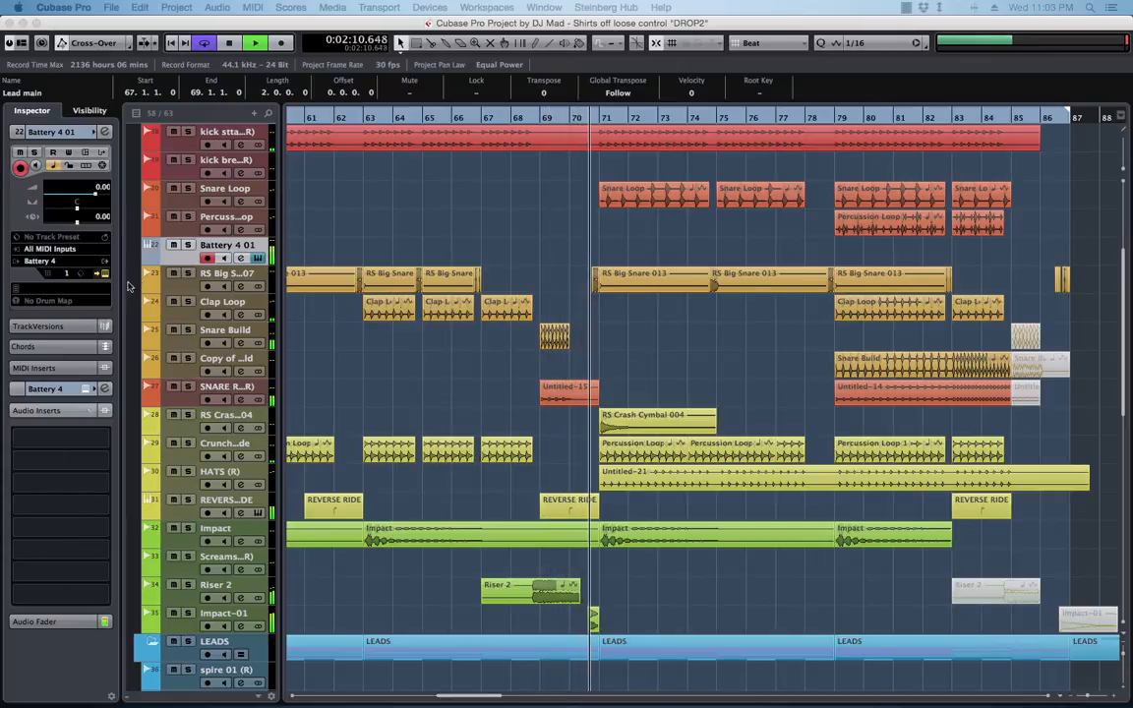
click(38, 621)
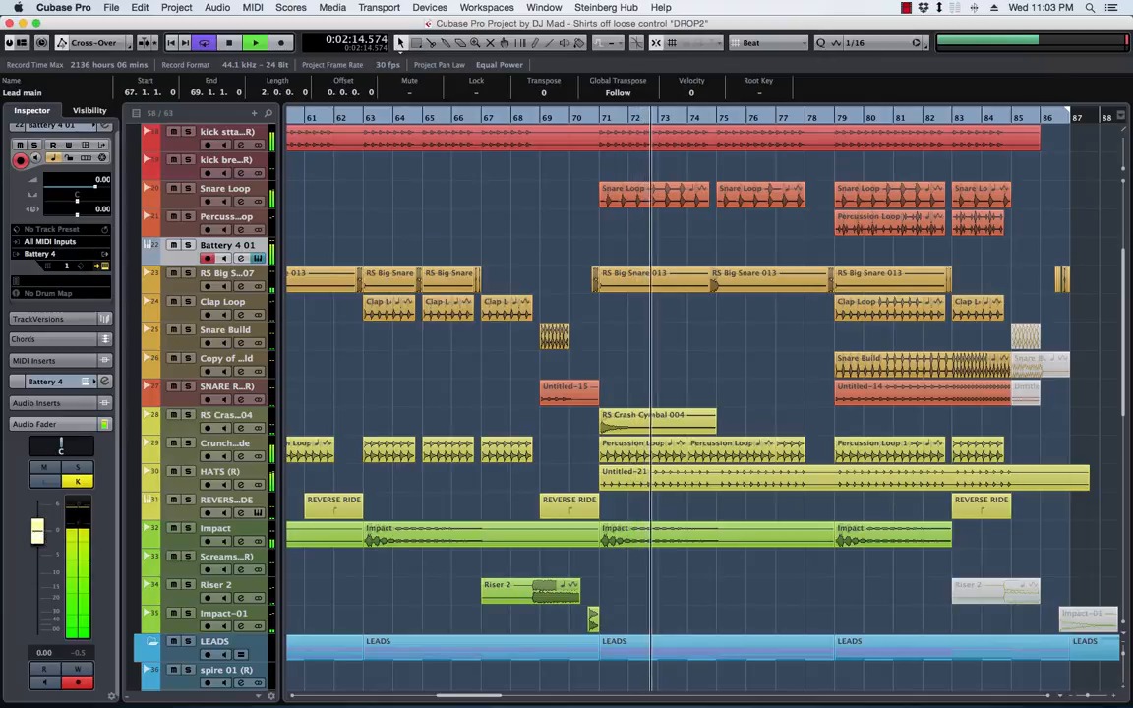
Reopen Battery during playback, raise the Snare 808 17 cell's level to 4.8 dB, and stop playback
click(259, 258)
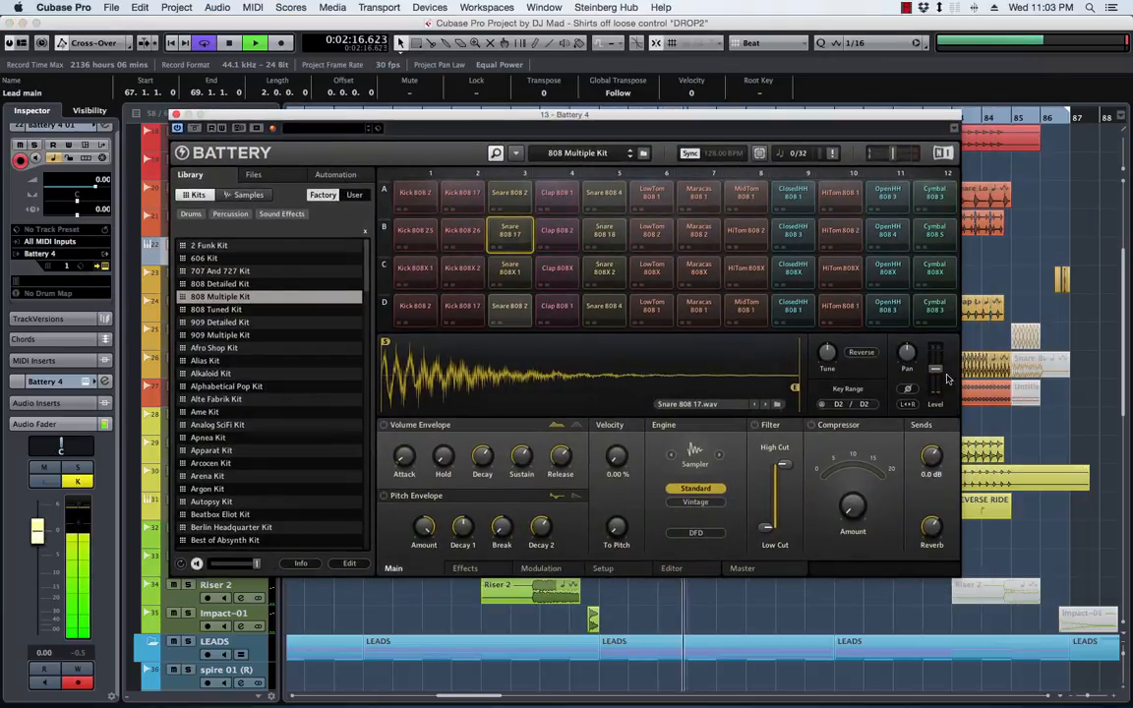
drag(938, 373, 936, 366)
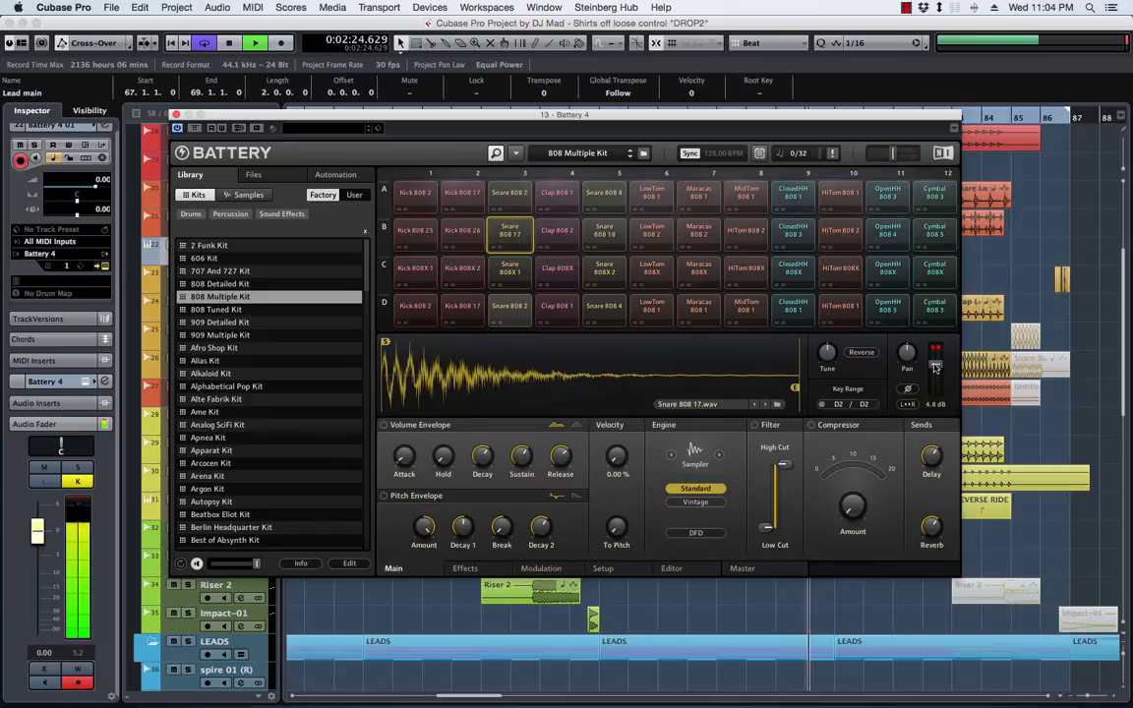
key(space)
Browse the BATTERY MAD folder and load the SNARE CLAPS TRIBAL.nbkt kit
drag(507, 115, 564, 113)
click(339, 173)
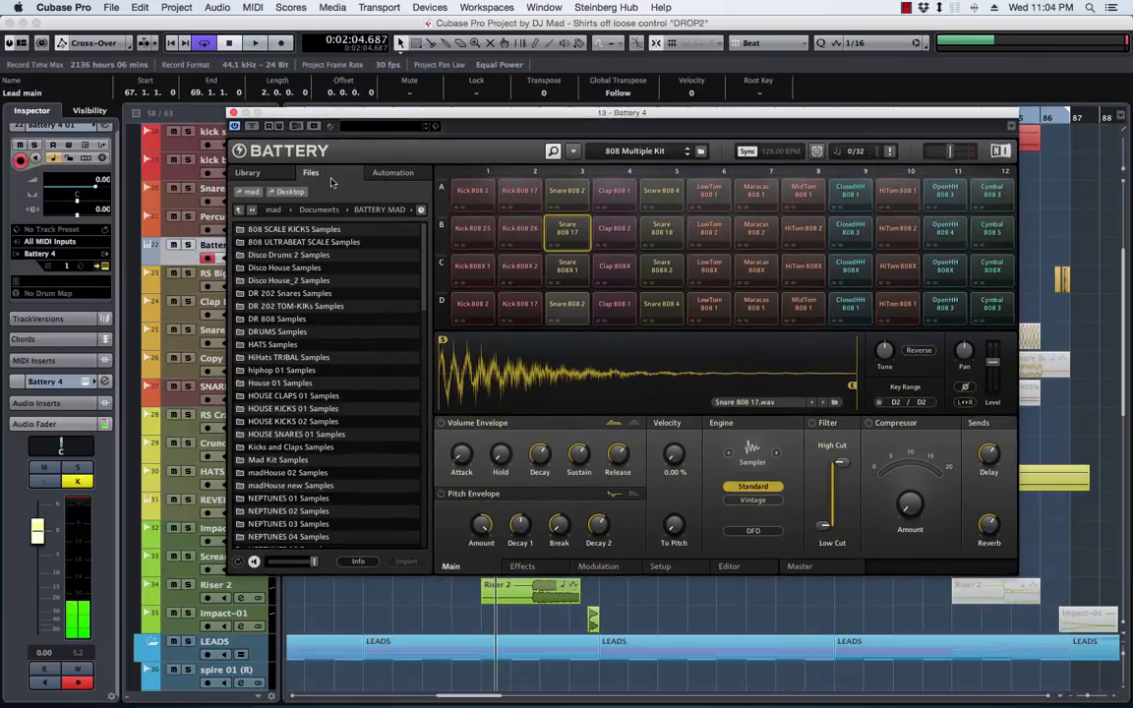
scroll(317, 371, down, 10)
scroll(318, 371, down, 2)
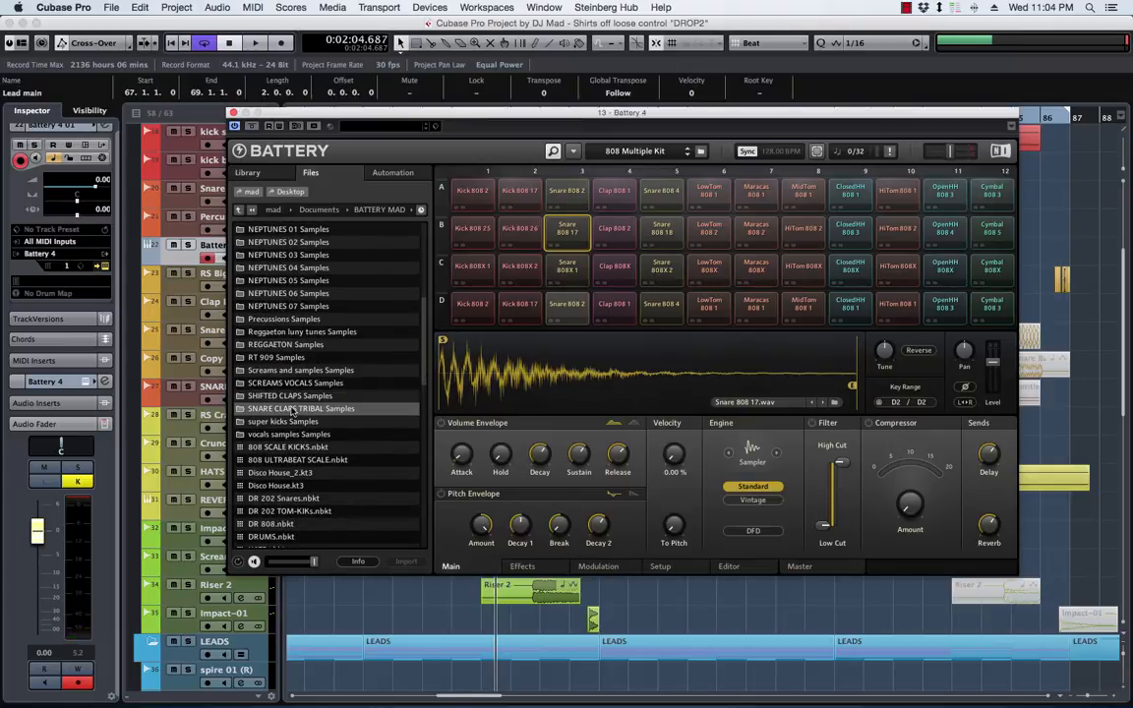
scroll(292, 410, down, 15)
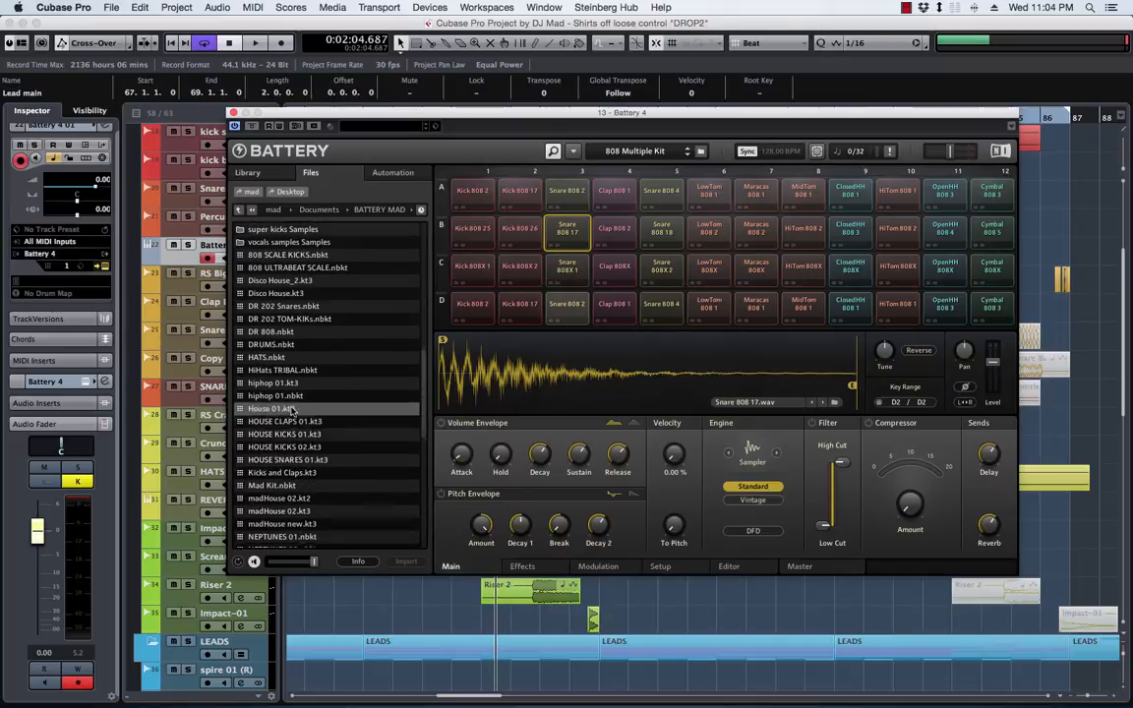
scroll(293, 410, down, 16)
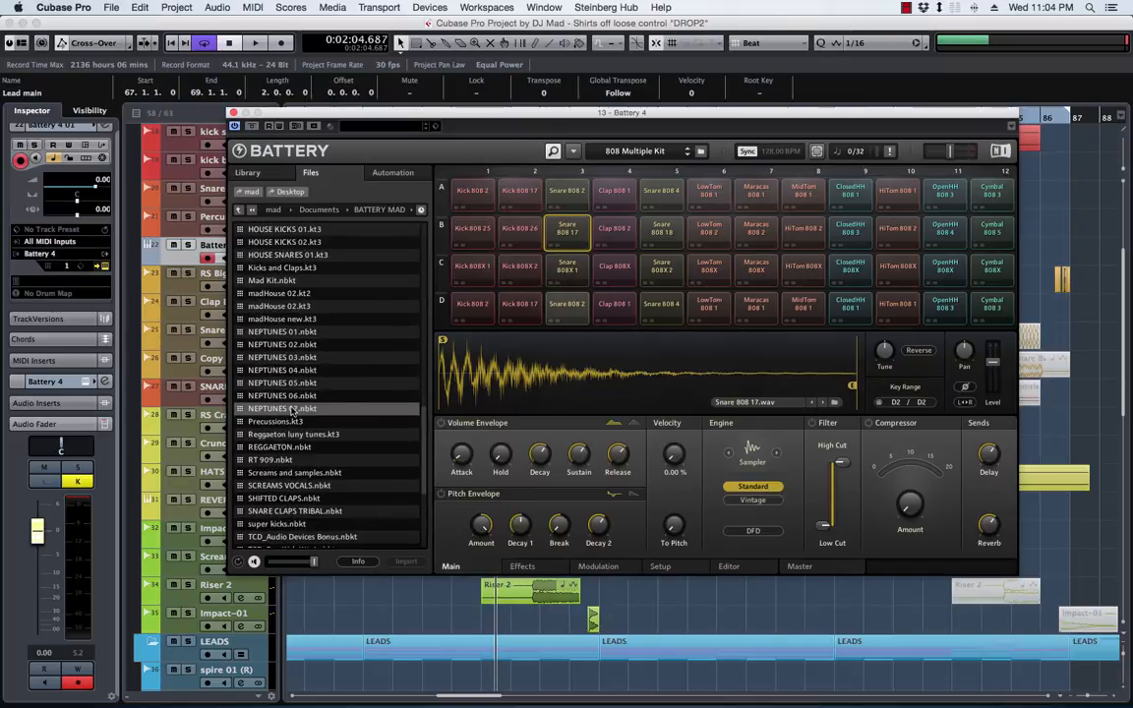
double_click(295, 510)
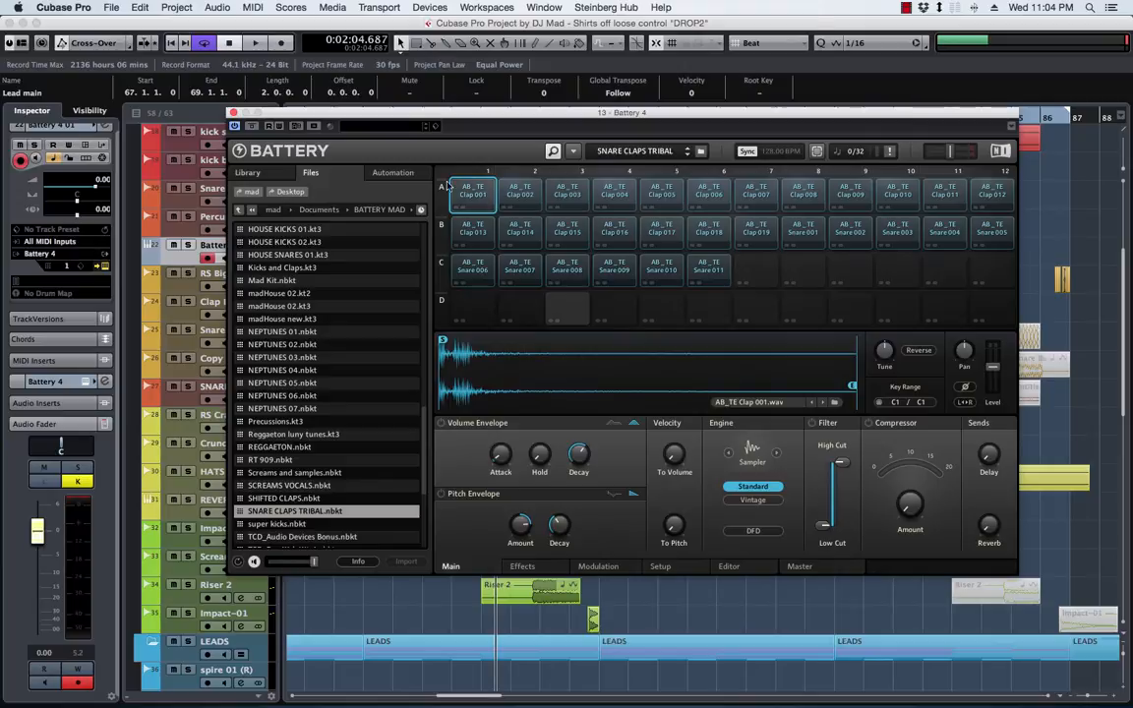
Audition Claps 001, 002, 003, 015 and 014 and Snare 006 in the kit
click(475, 192)
click(521, 192)
click(567, 193)
click(563, 229)
click(522, 232)
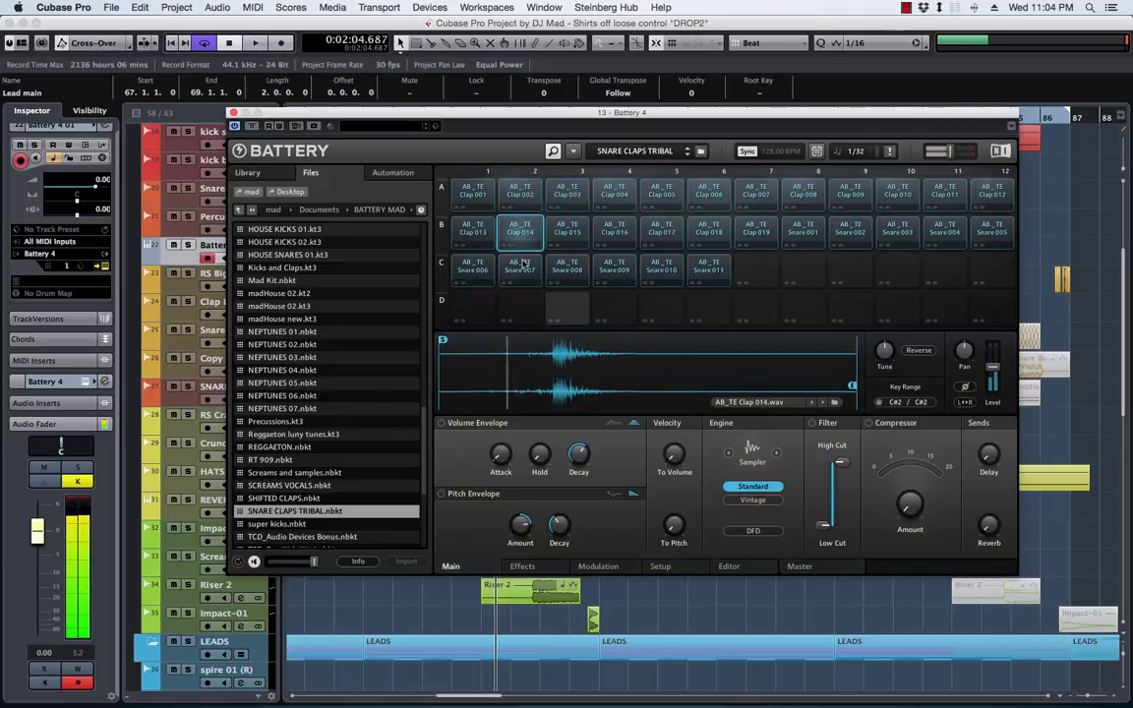
click(473, 268)
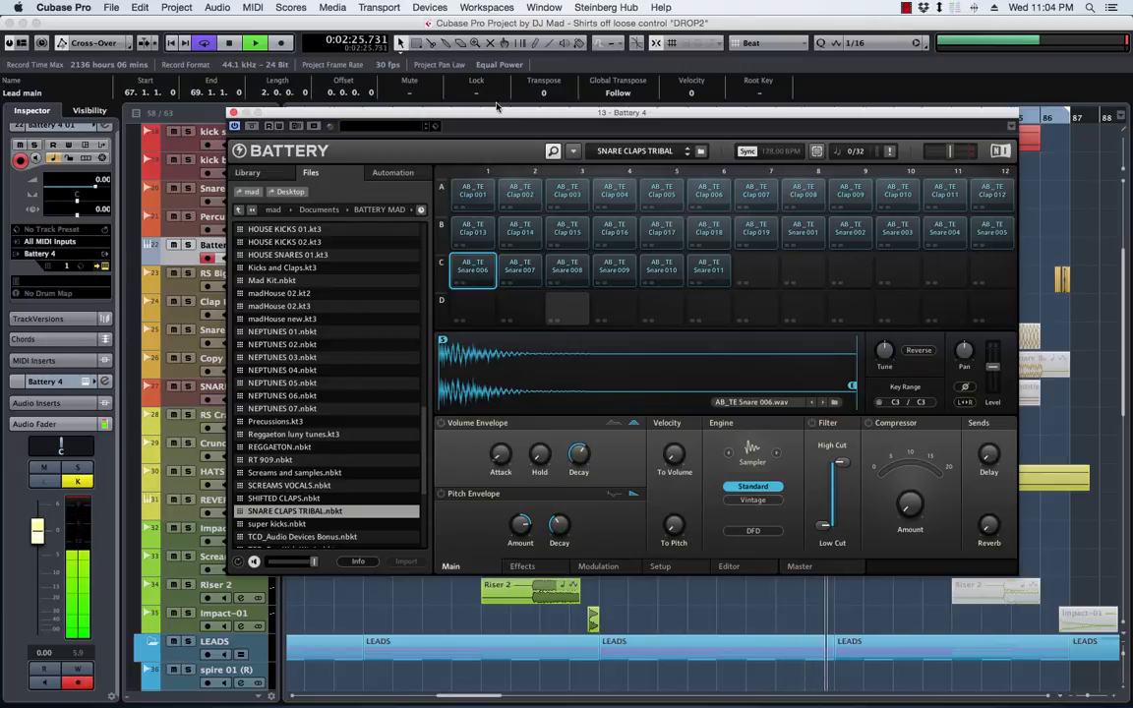
Stop playback, close the Battery window and place the project cursor at bar 71
key(space)
drag(389, 120, 390, 139)
click(235, 132)
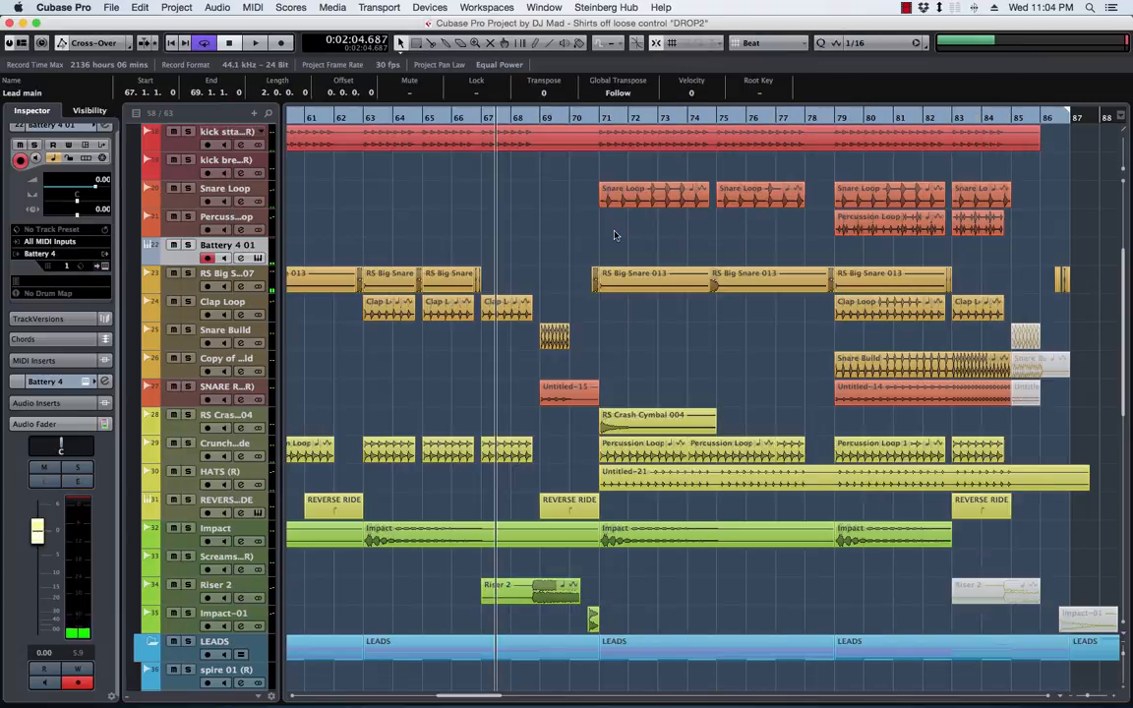
click(600, 117)
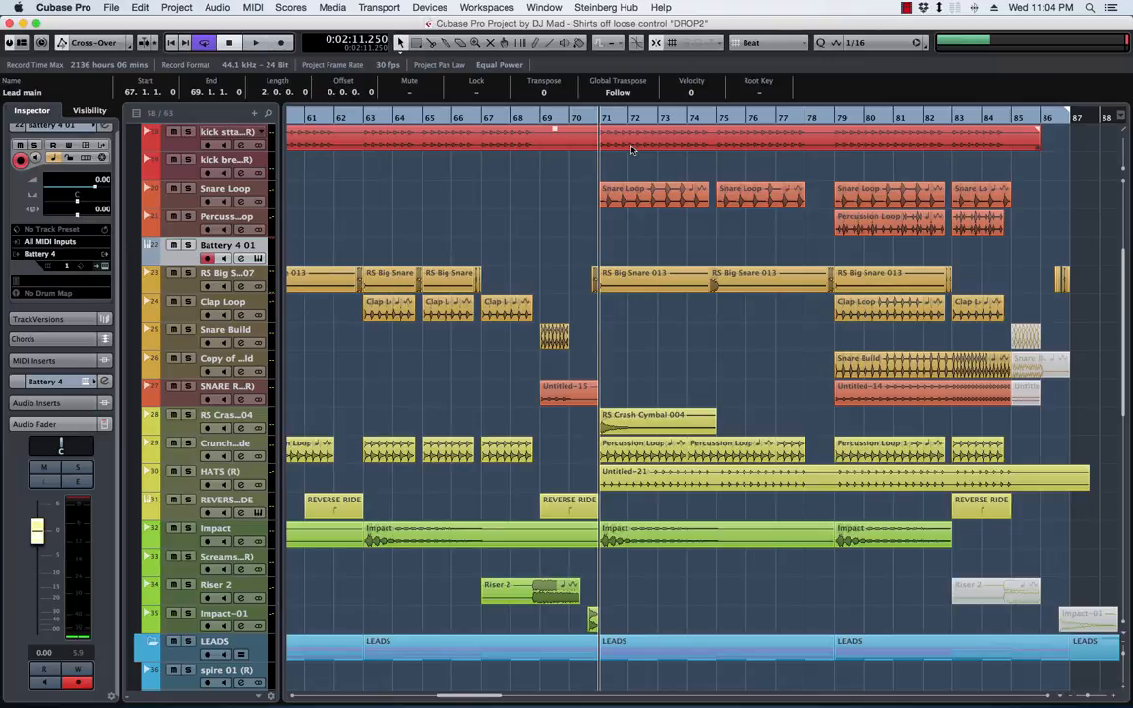
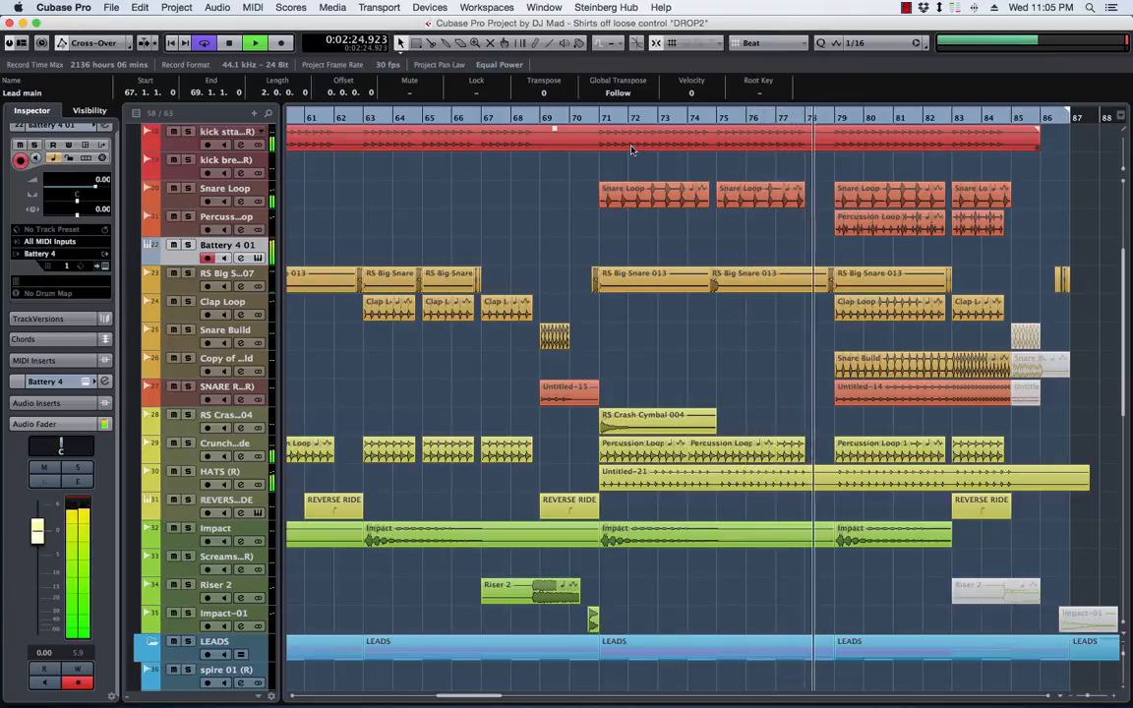
Play the drop section, record a snare pattern on the Battery 4 01 track through bar 77, and return the cursor before bar 70
key(space)
key(space)
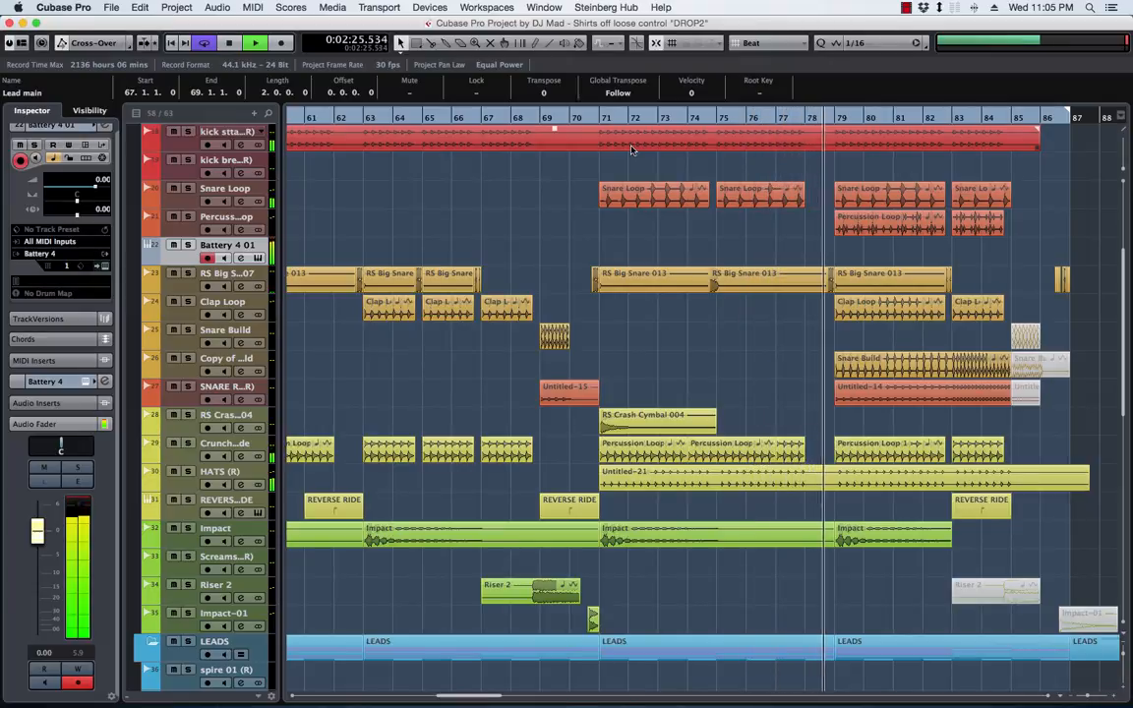
key(space)
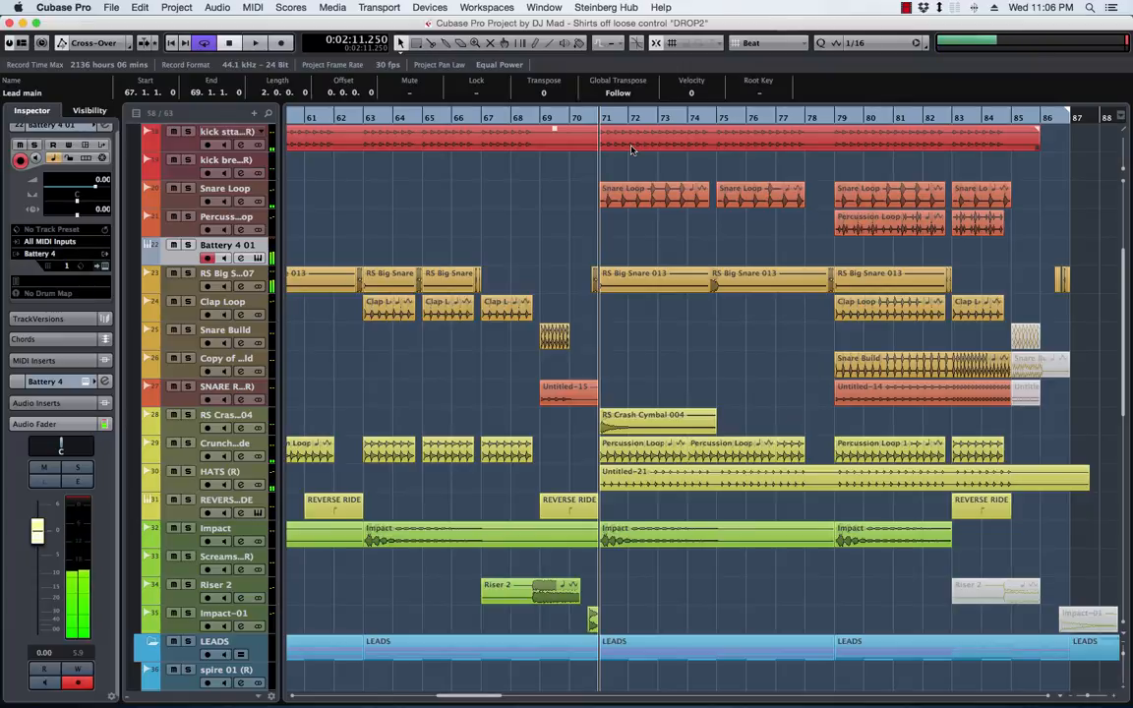
click(566, 118)
key(KP_Multiply)
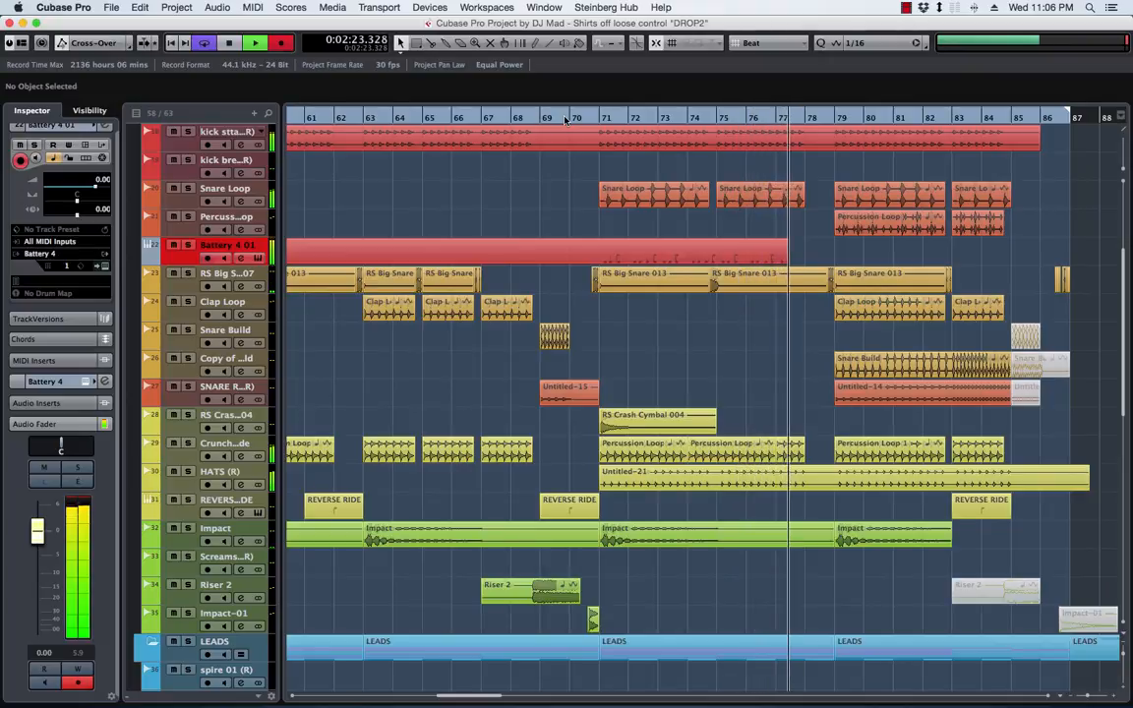
key(space)
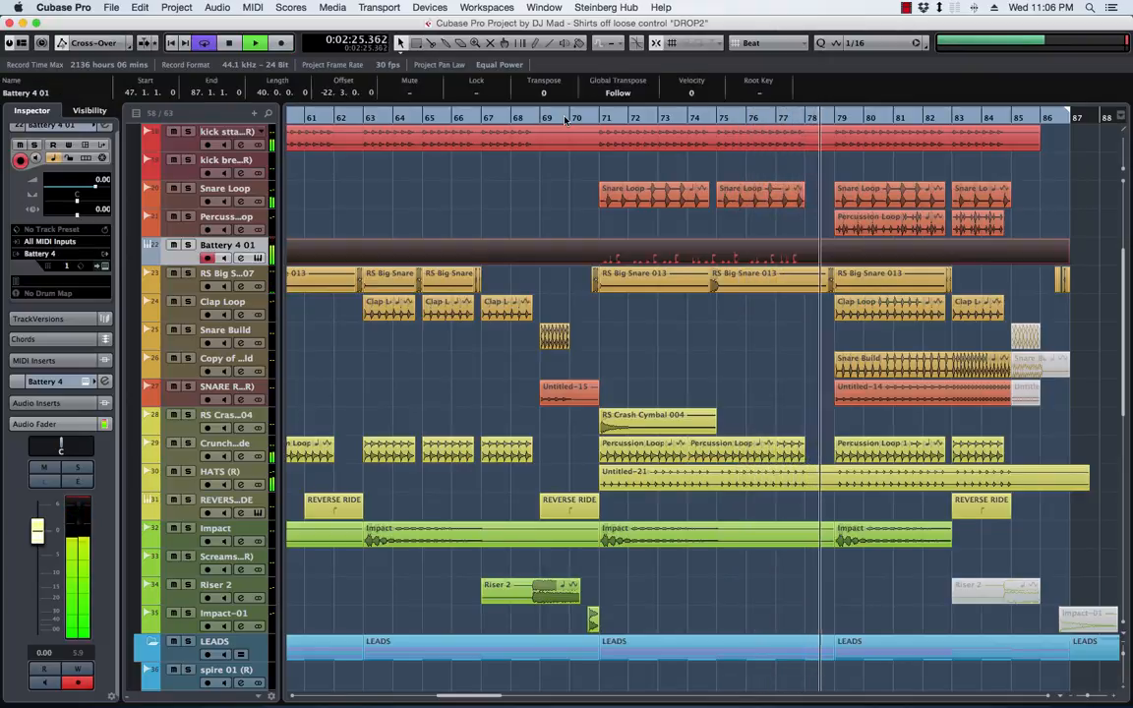
click(565, 118)
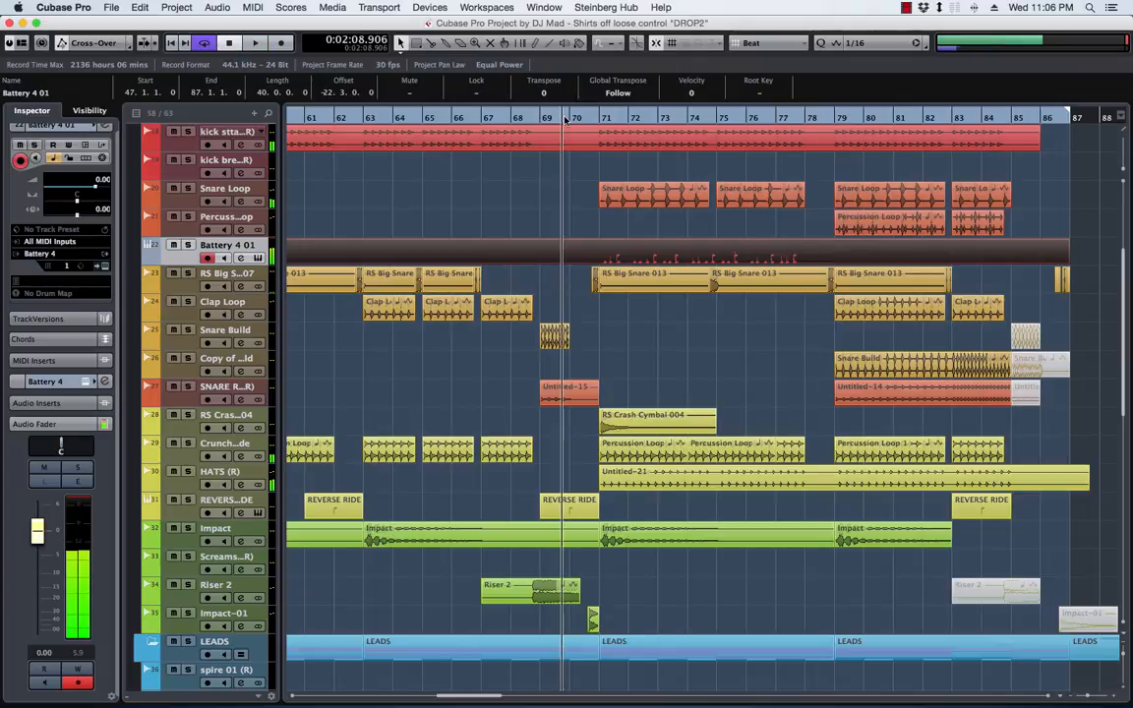
Split the recorded Battery 4 01 part at bars 71 and 79 and delete the pieces outside that range
alt+click(598, 250)
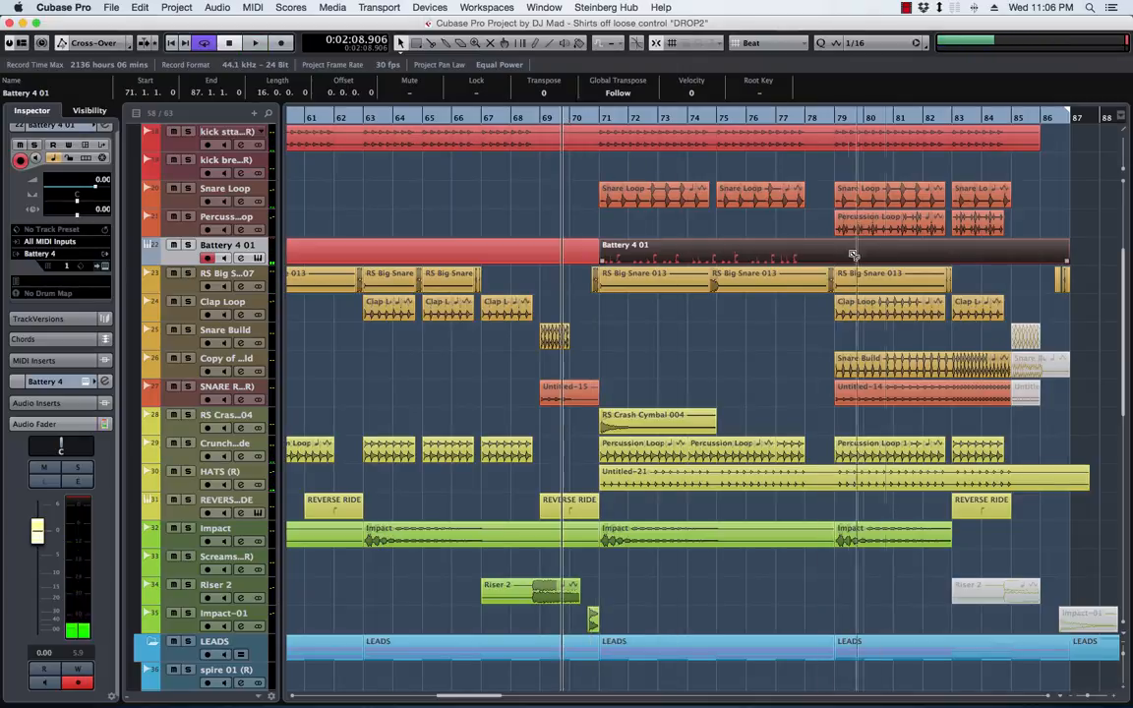
alt+click(840, 254)
key(Delete)
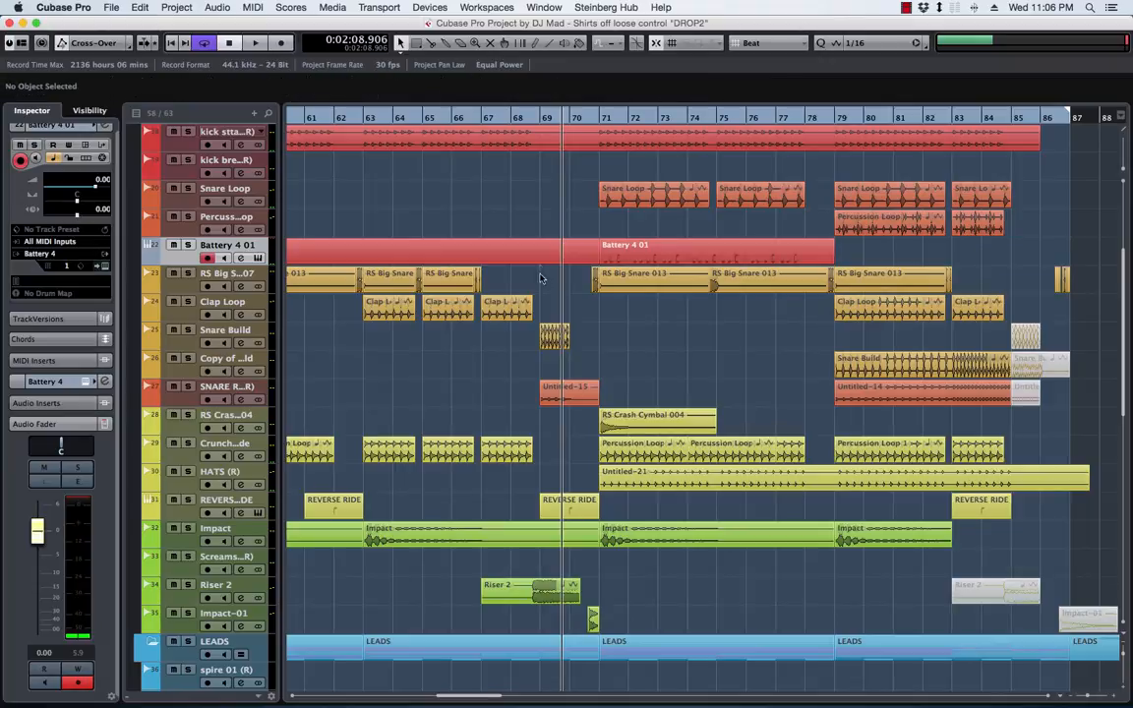
click(544, 259)
key(Delete)
click(657, 251)
Play from bar 71, audition Snare 010 and Snare 006 in Battery, lower Snare 010's level slightly, and clear the Battery window from view
click(604, 117)
key(space)
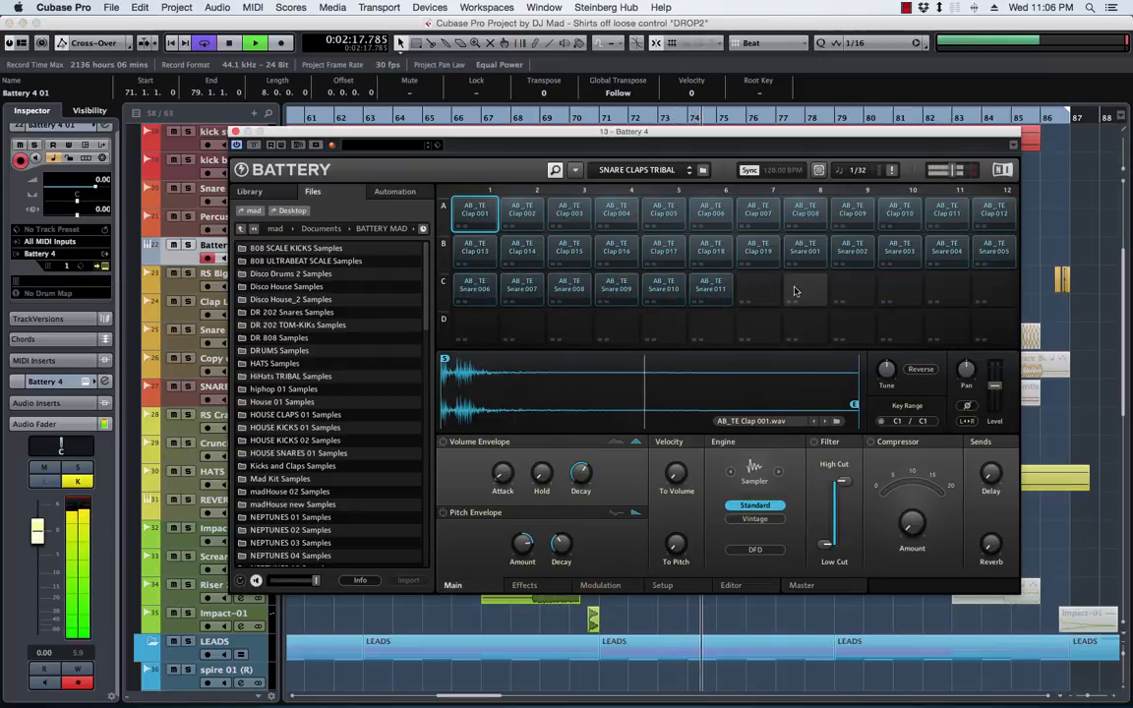
click(652, 289)
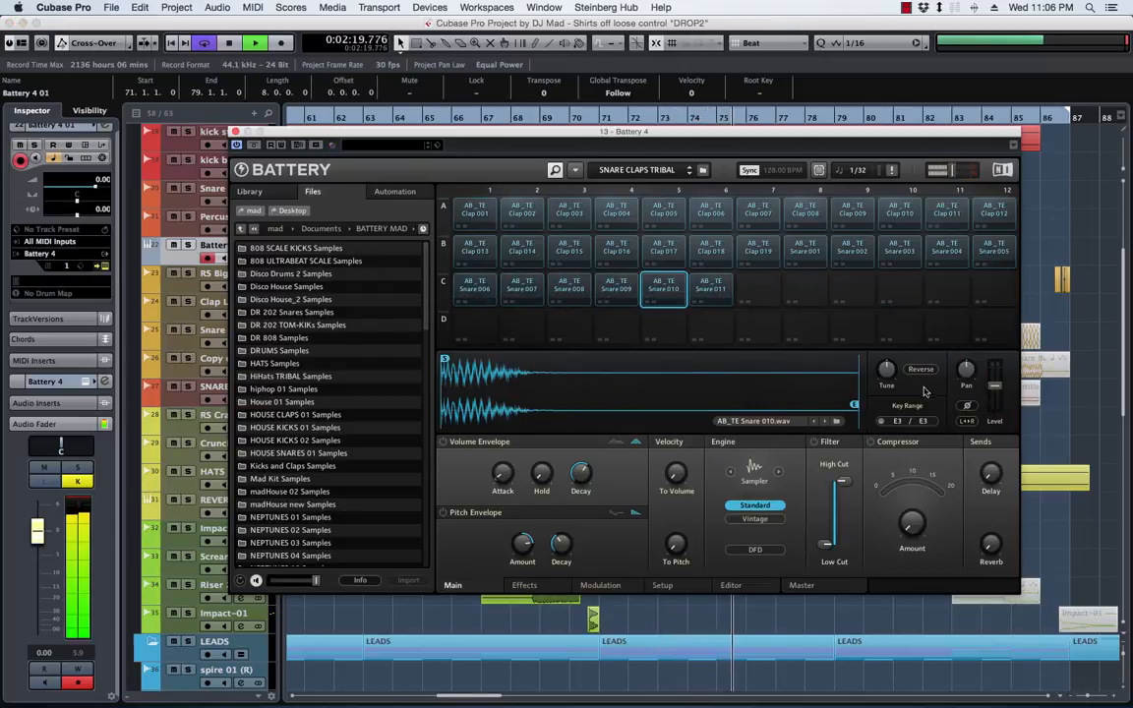
click(484, 292)
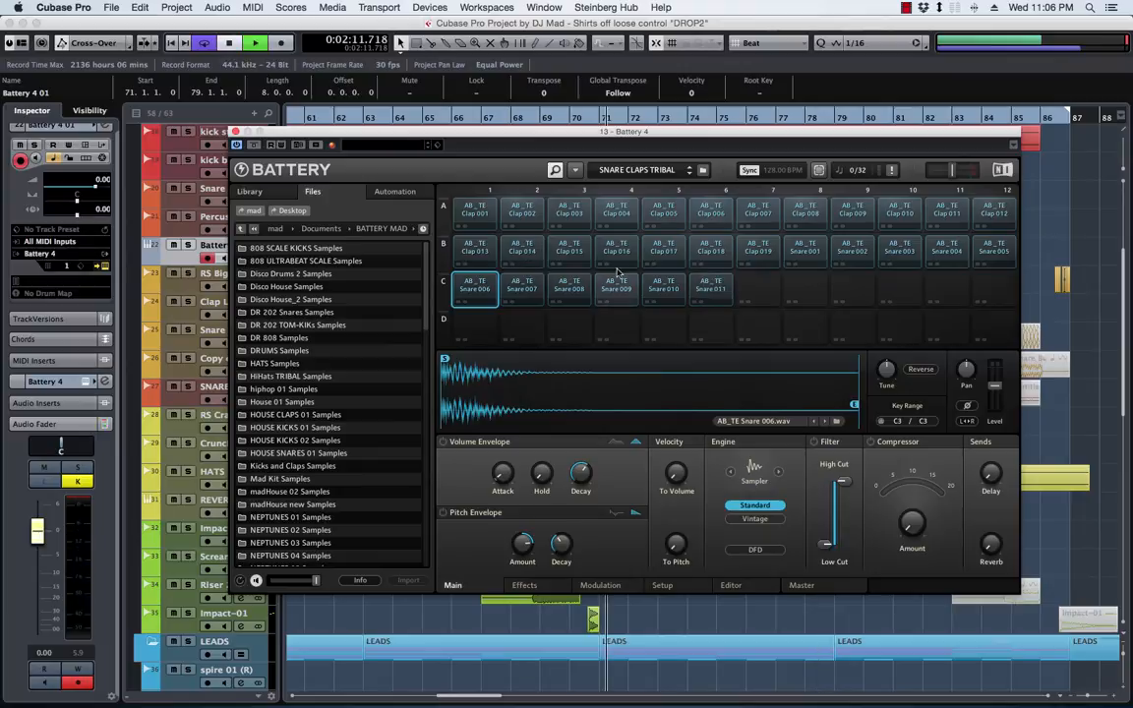
click(675, 292)
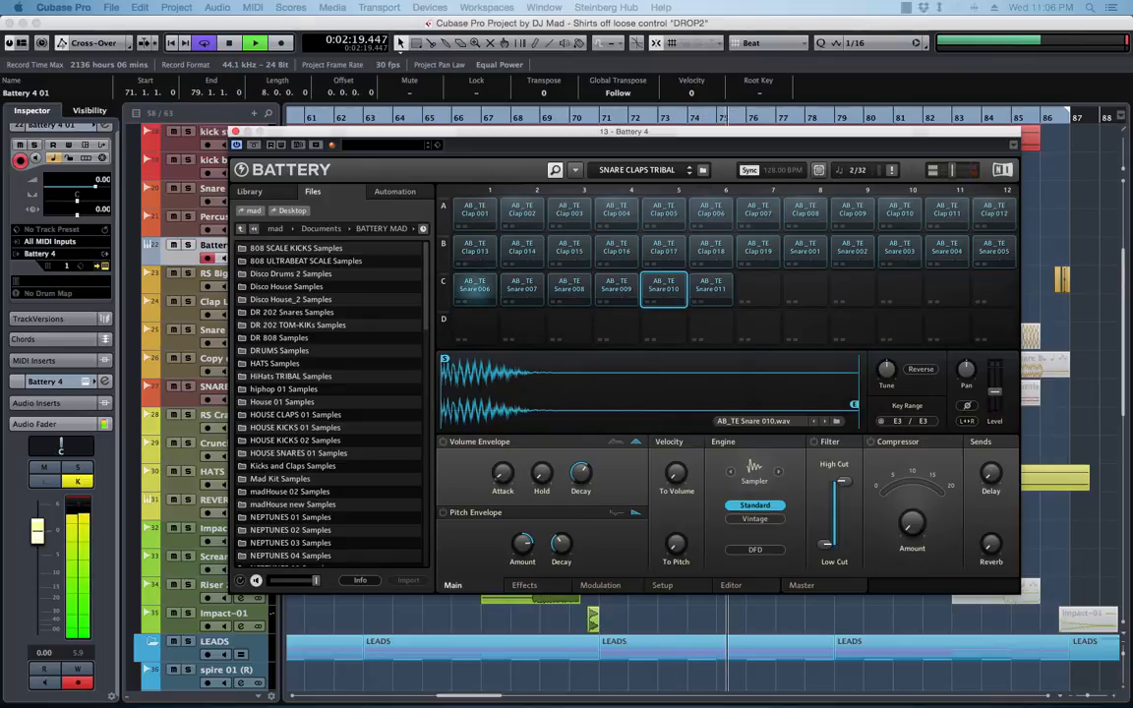
key(s)
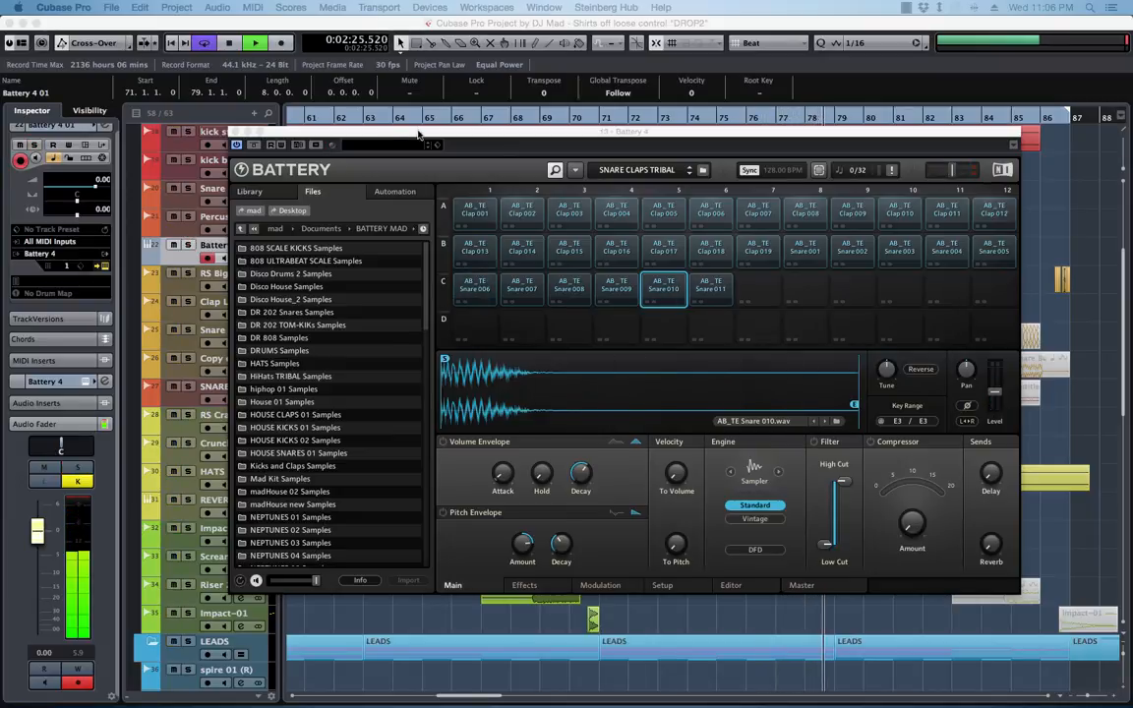
key(space)
drag(418, 135, 1132, 128)
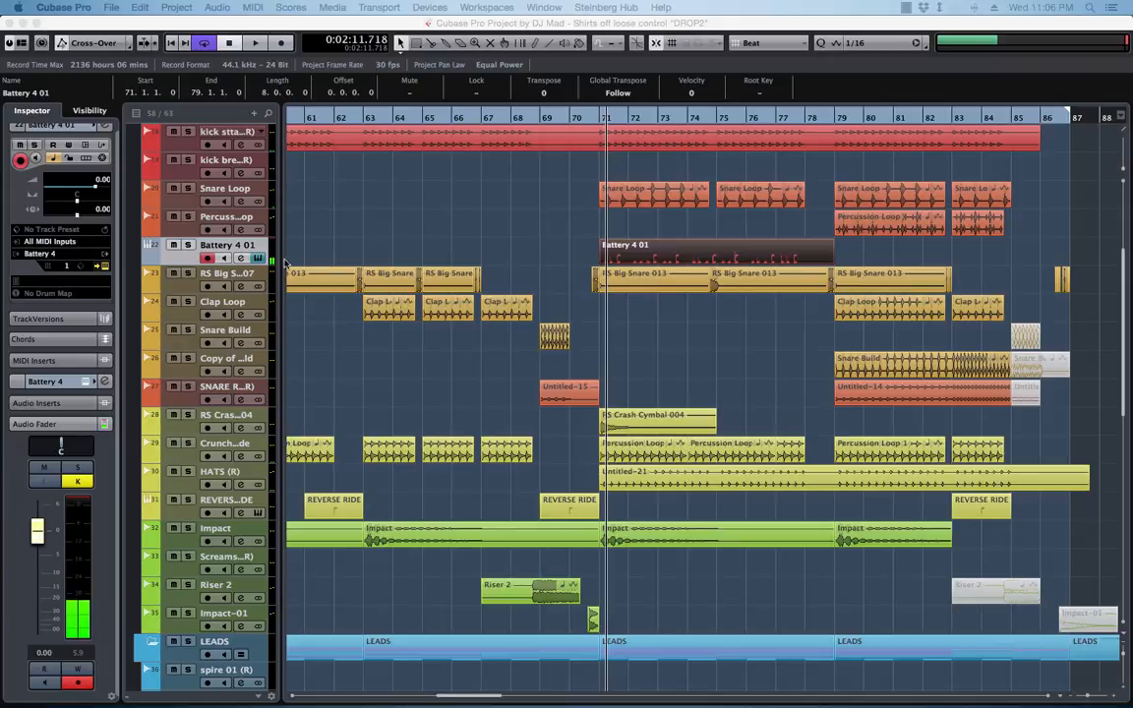
click(187, 259)
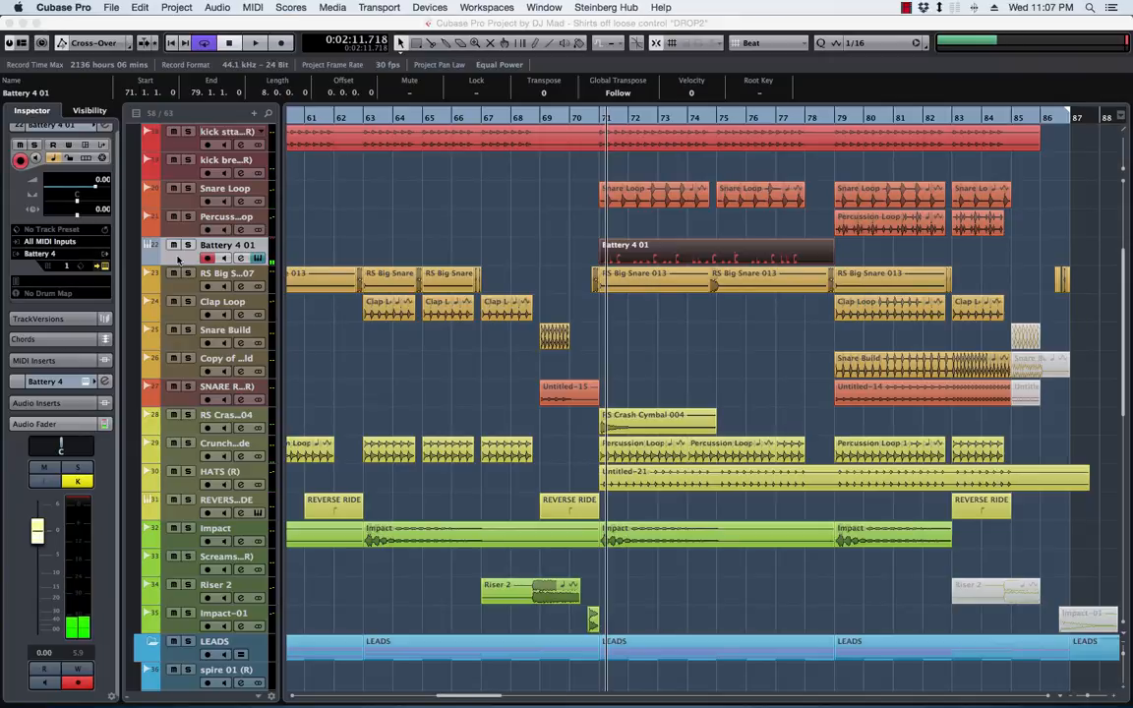
click(906, 8)
click(945, 24)
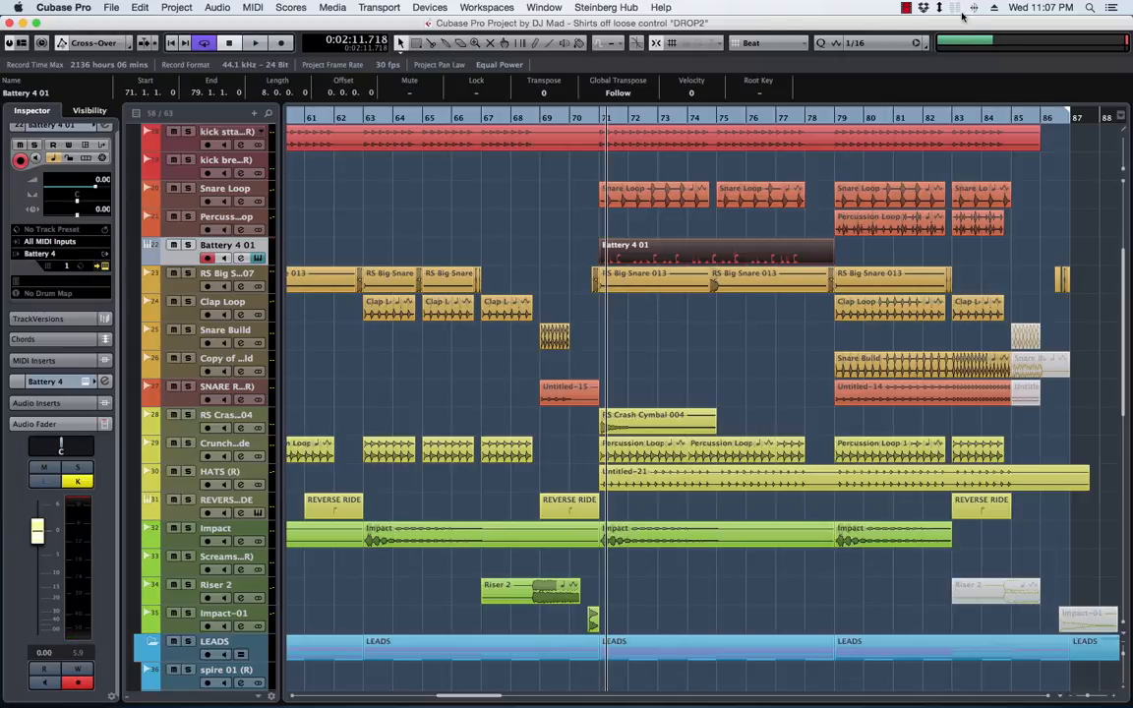
click(538, 229)
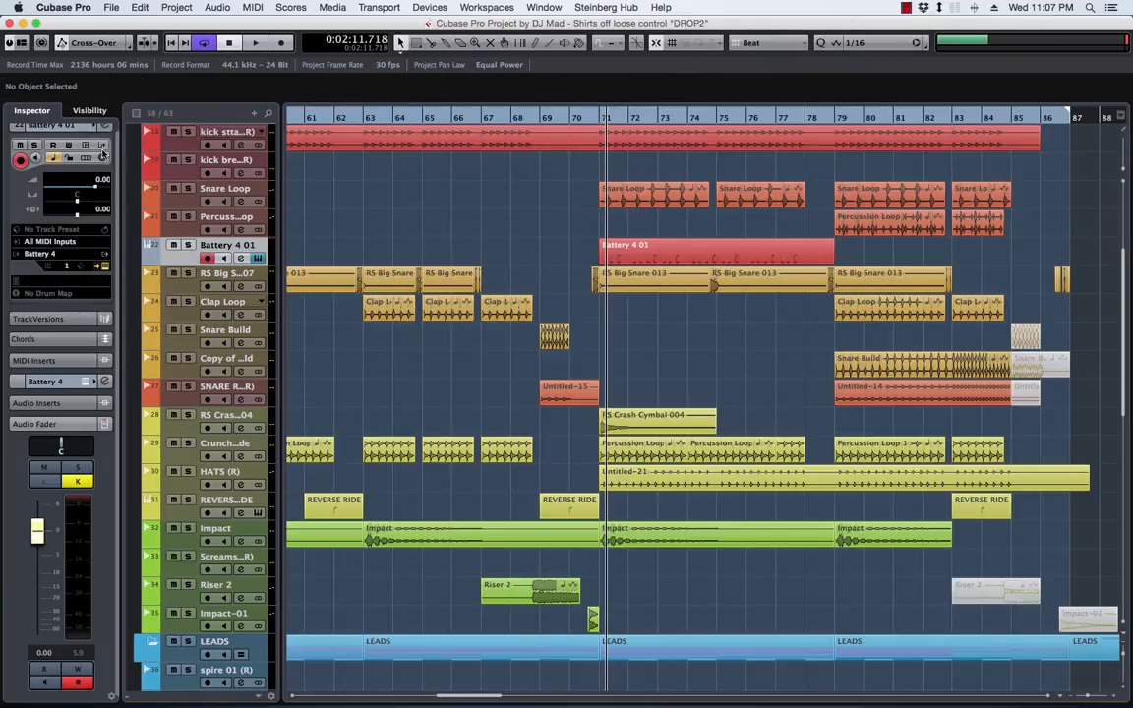
Open the Battery 4 01 channel settings and load VPS Scope from the Default plug-in collection into the first insert slot
click(107, 126)
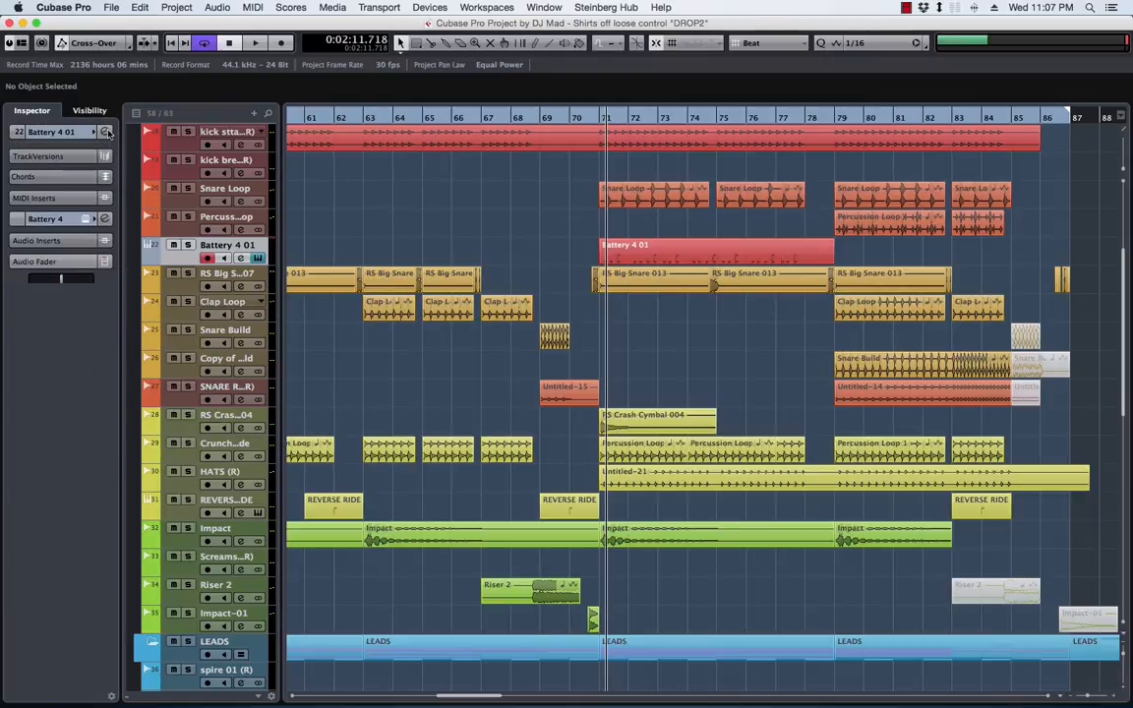
click(106, 132)
drag(482, 261, 484, 192)
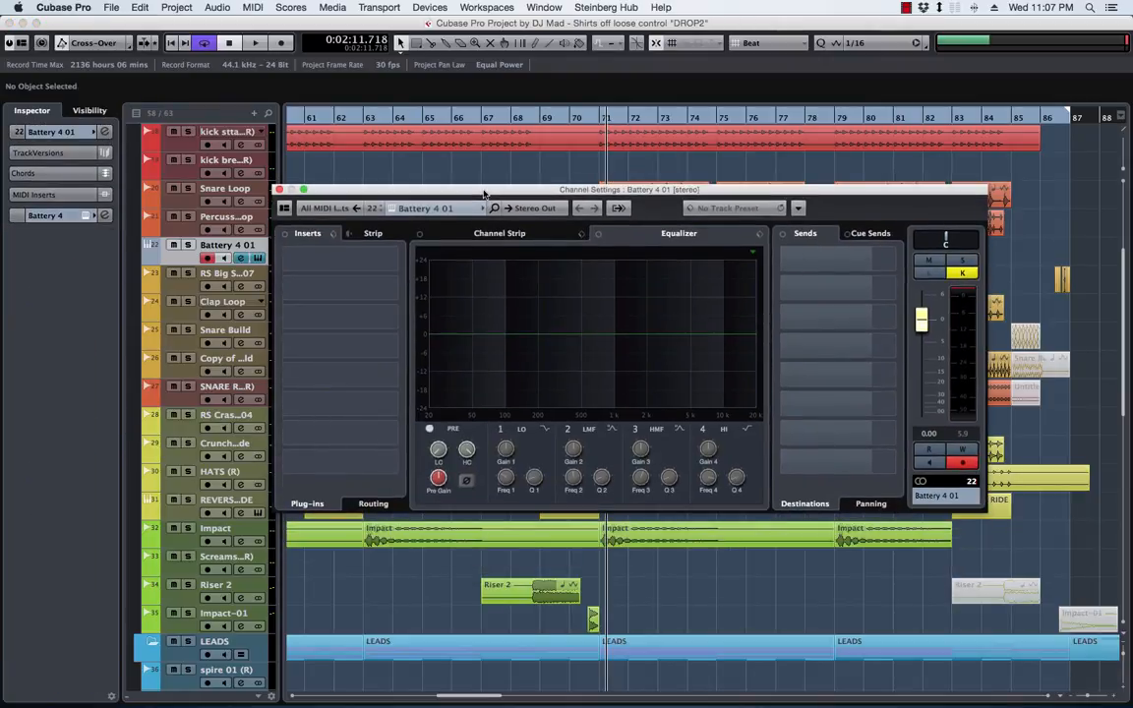
click(399, 261)
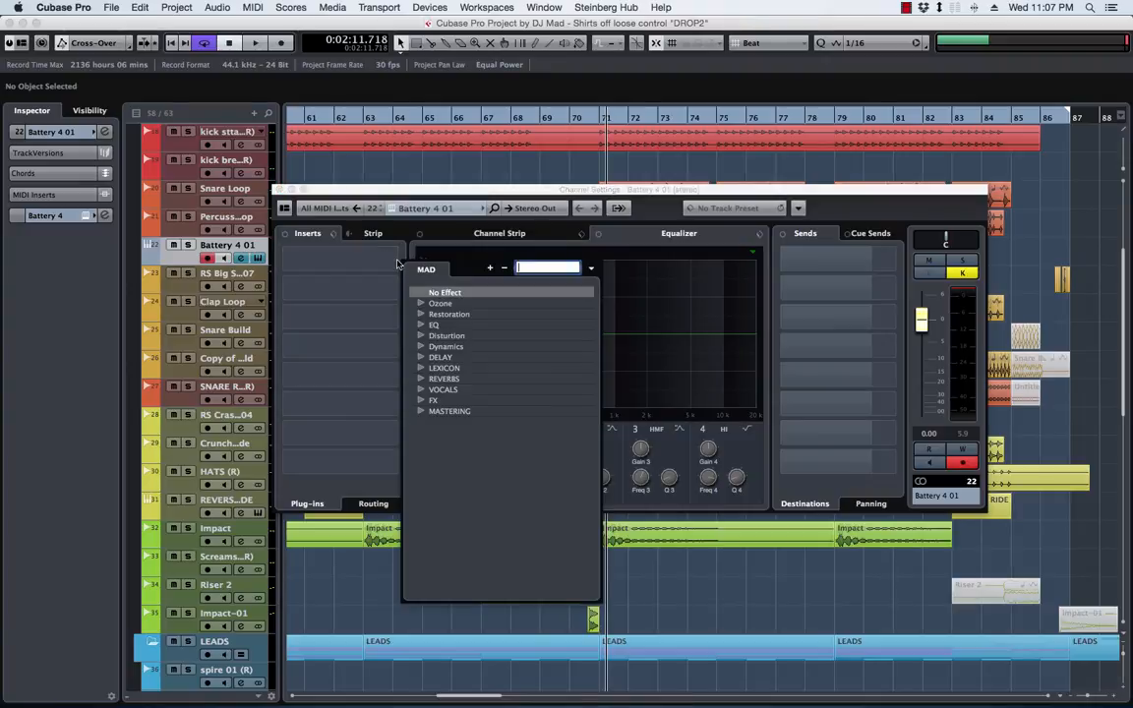
text(scope)
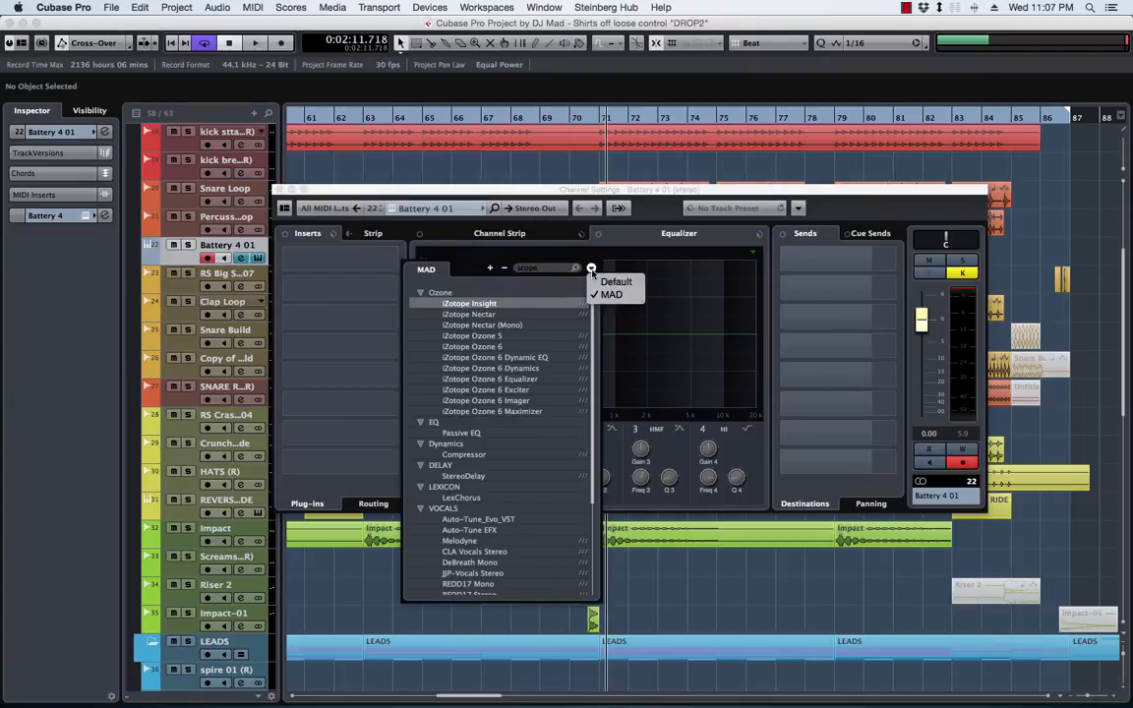
click(602, 283)
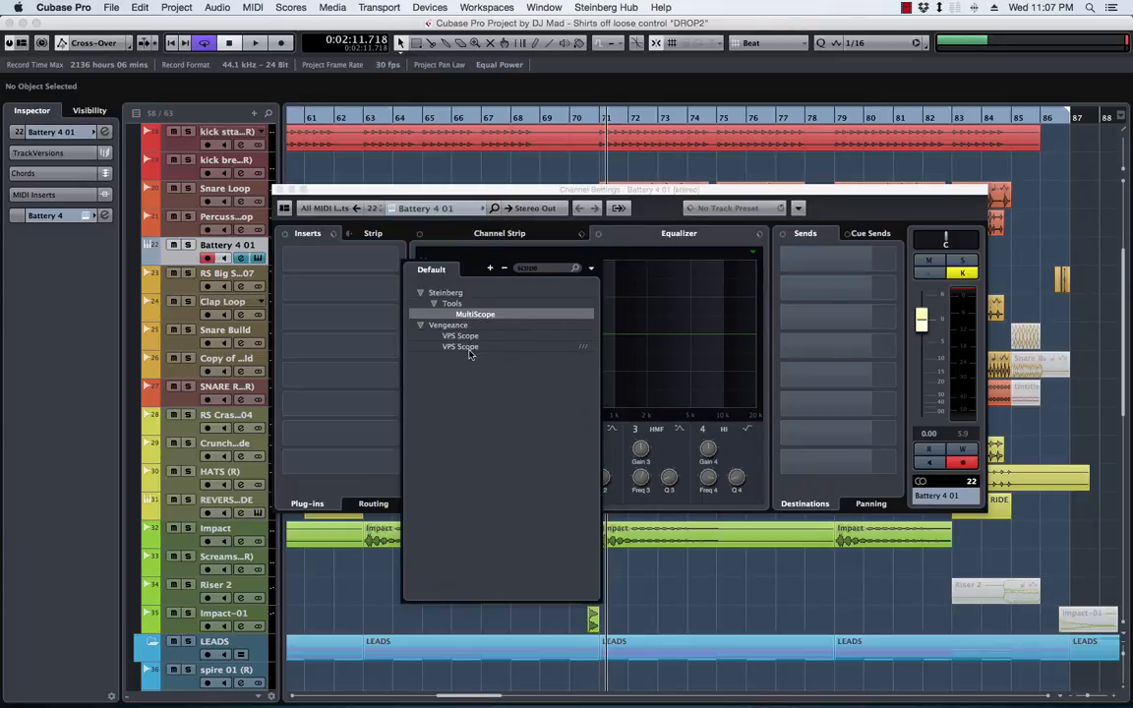
click(474, 347)
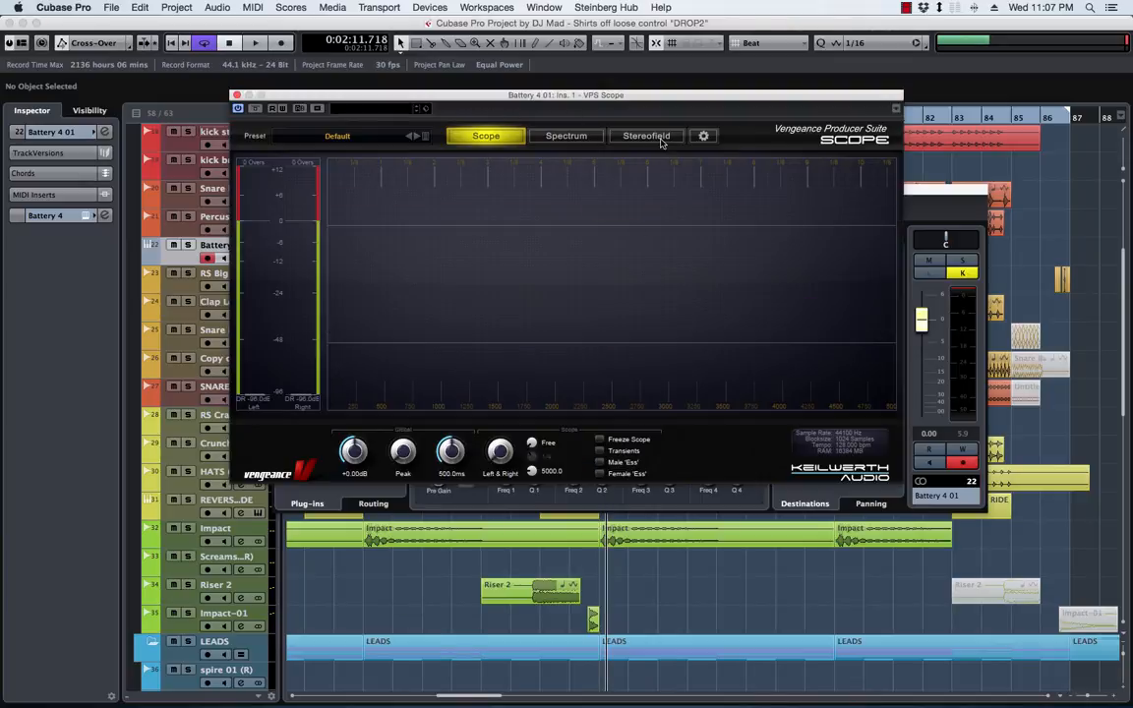
Switch VPS Scope to Spectrum, inspect the snare's low-frequency peak during playback, and close the channel settings
click(586, 140)
drag(497, 95, 606, 267)
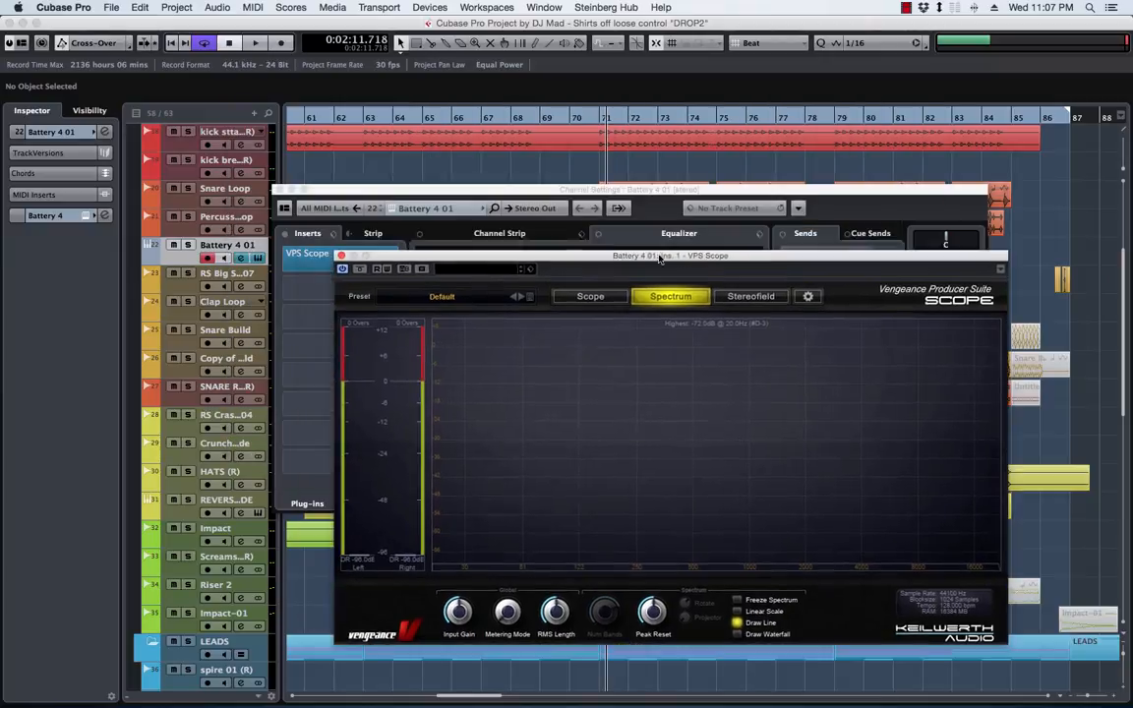
click(516, 194)
drag(516, 194, 389, 102)
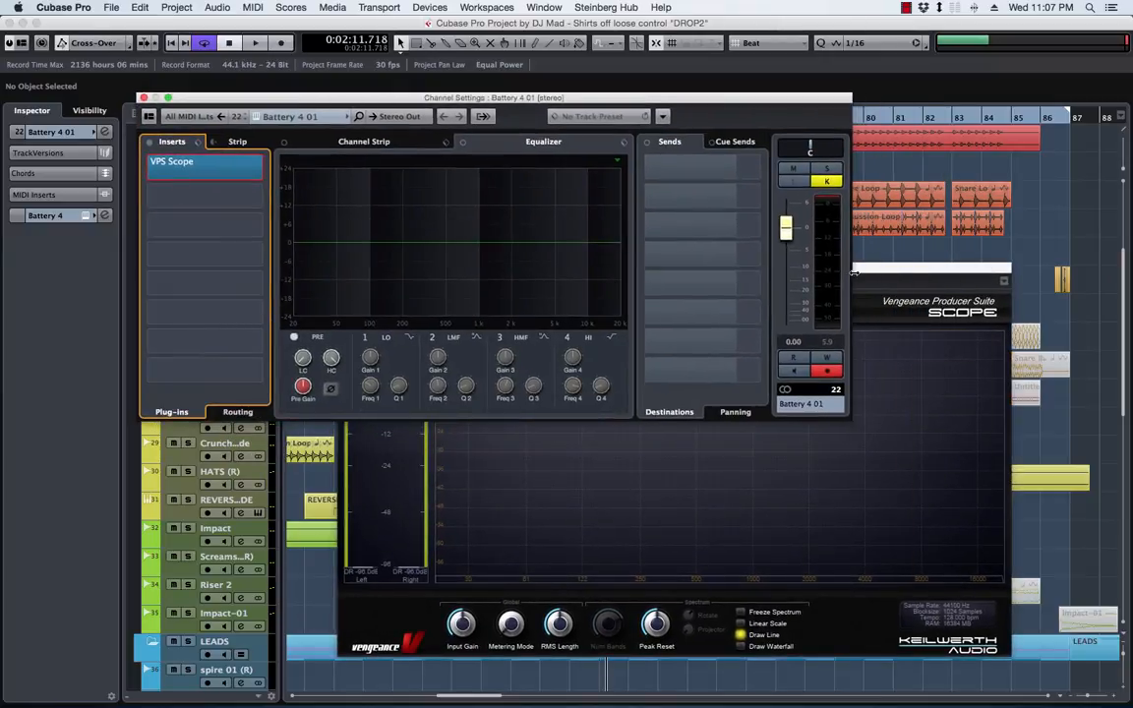
drag(852, 273, 812, 284)
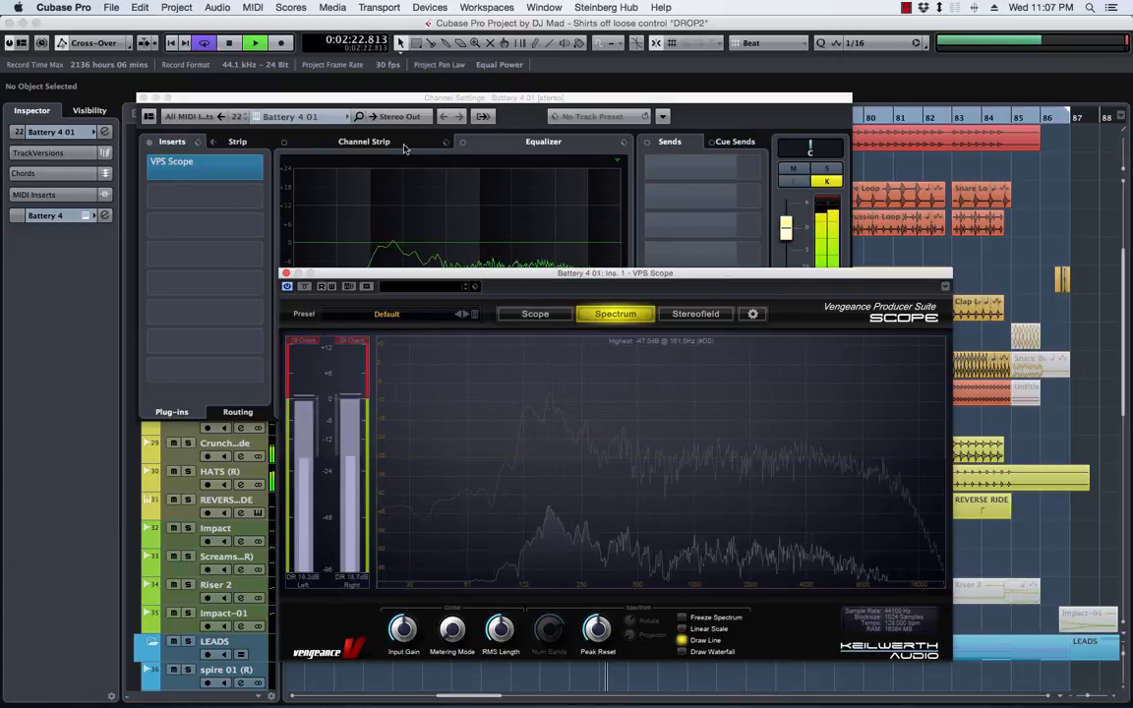
key(space)
click(412, 100)
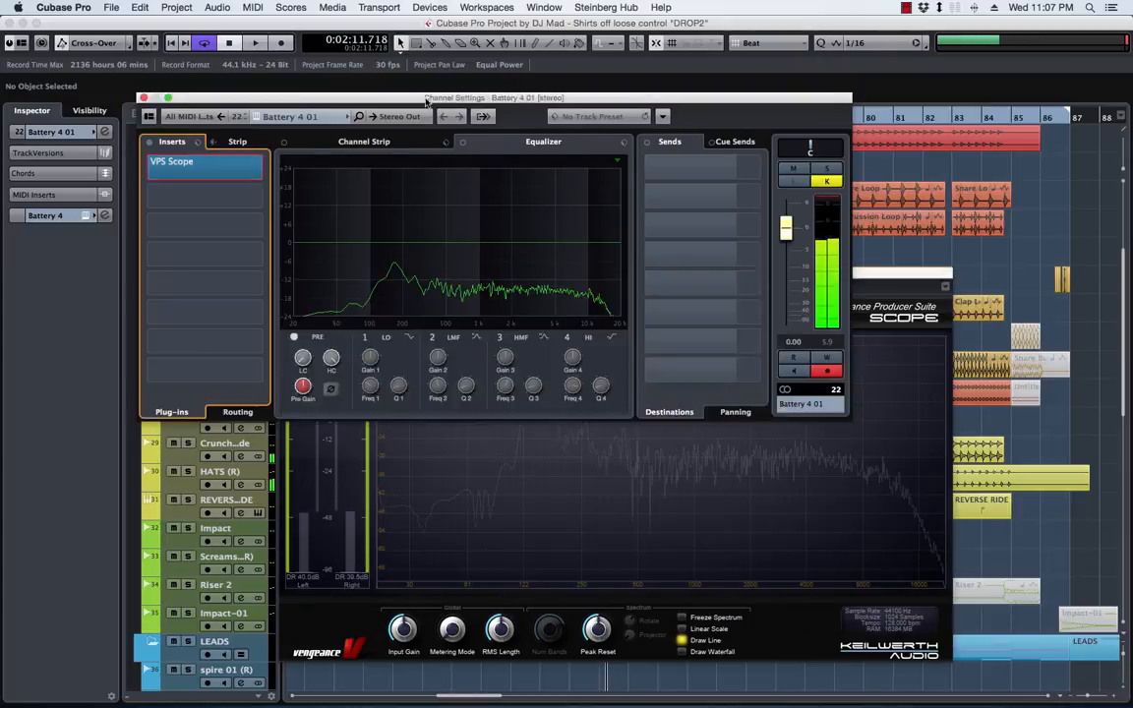
key(super+w)
Inspect the notes of the Lead main part at bar 71 in the Key Editor and close the editor
scroll(551, 157, up, 6)
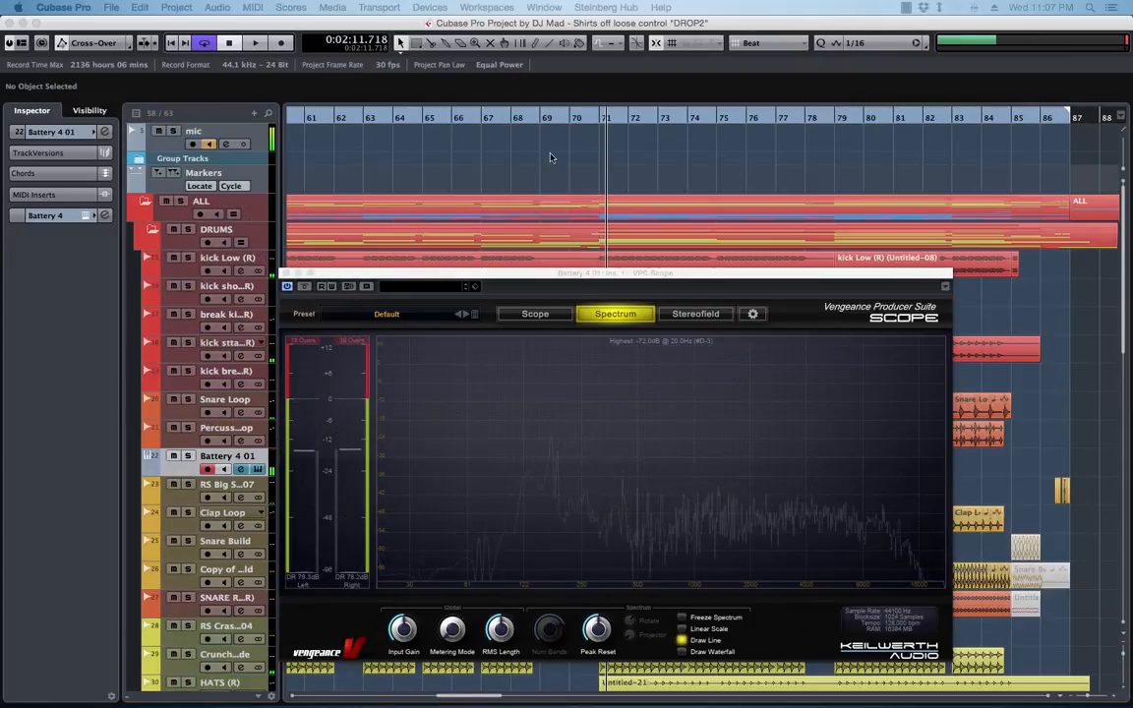
scroll(550, 157, down, 8)
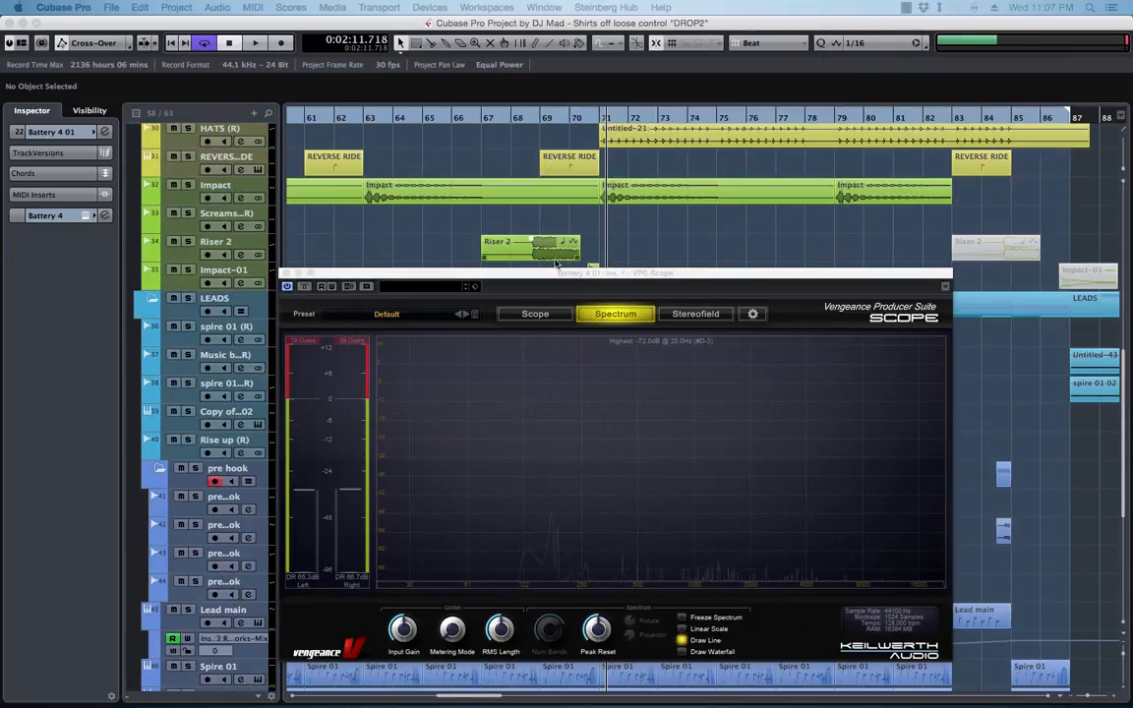
drag(556, 273, 187, 331)
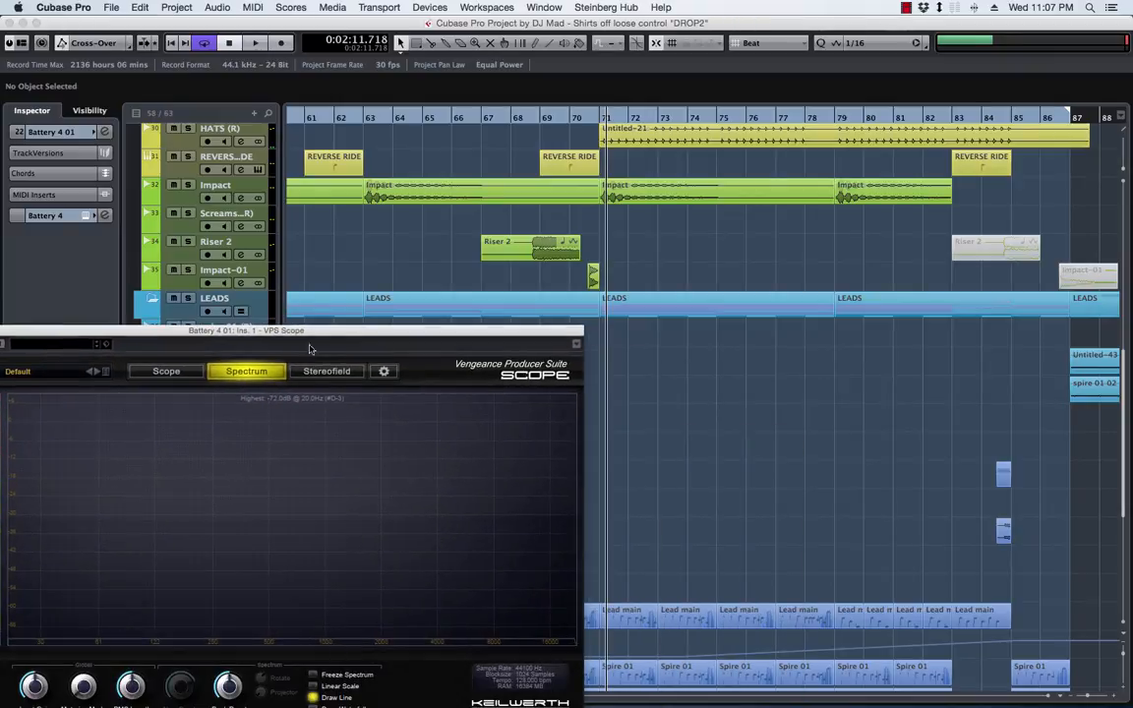
scroll(745, 444, down, 10)
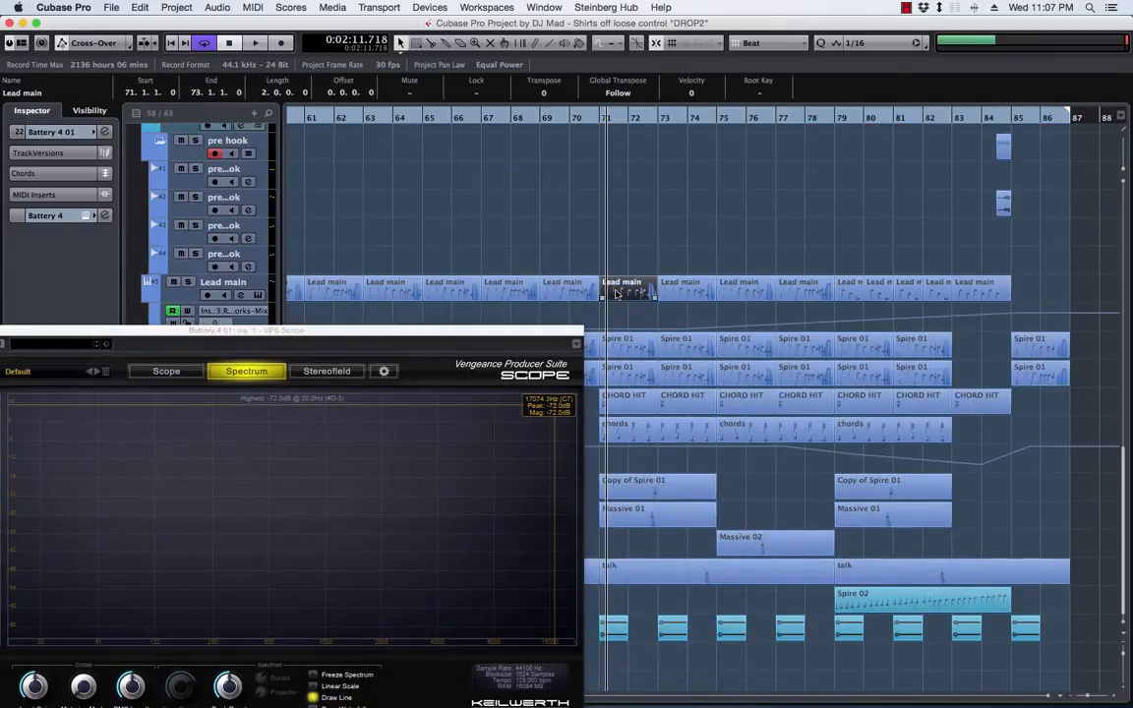
double_click(616, 286)
drag(214, 335, 247, 329)
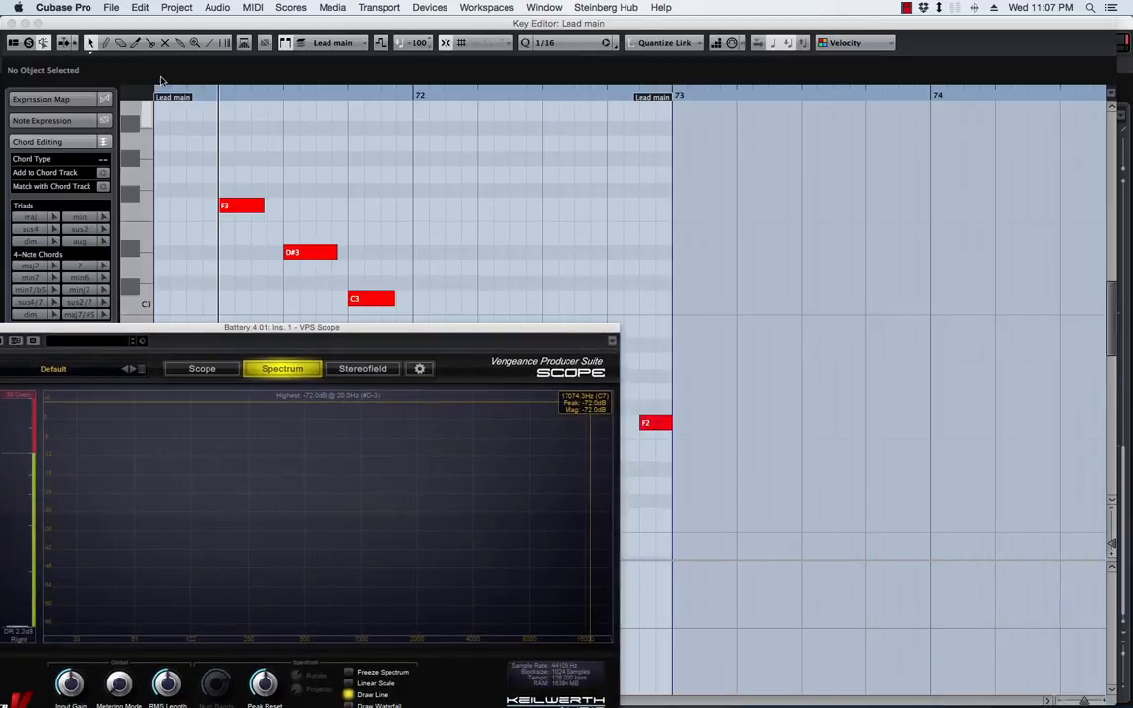
click(25, 22)
Set the project root key to F and replay the section to check the snare's peak in the VPS Scope spectrum
click(600, 43)
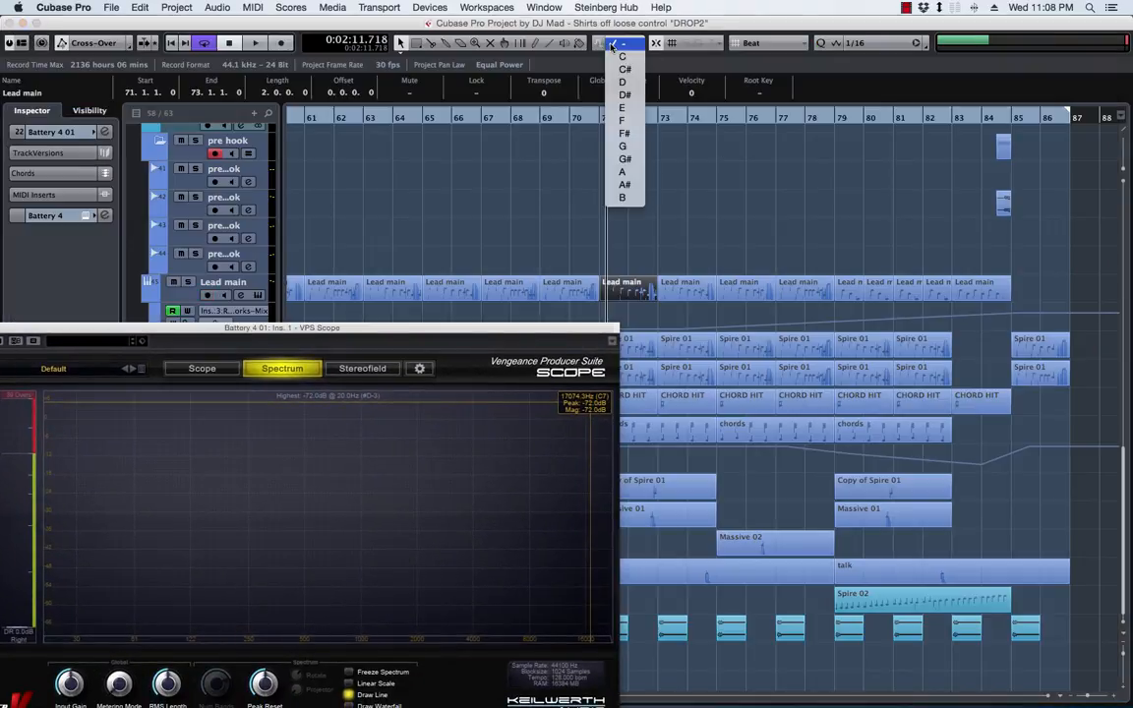
click(630, 123)
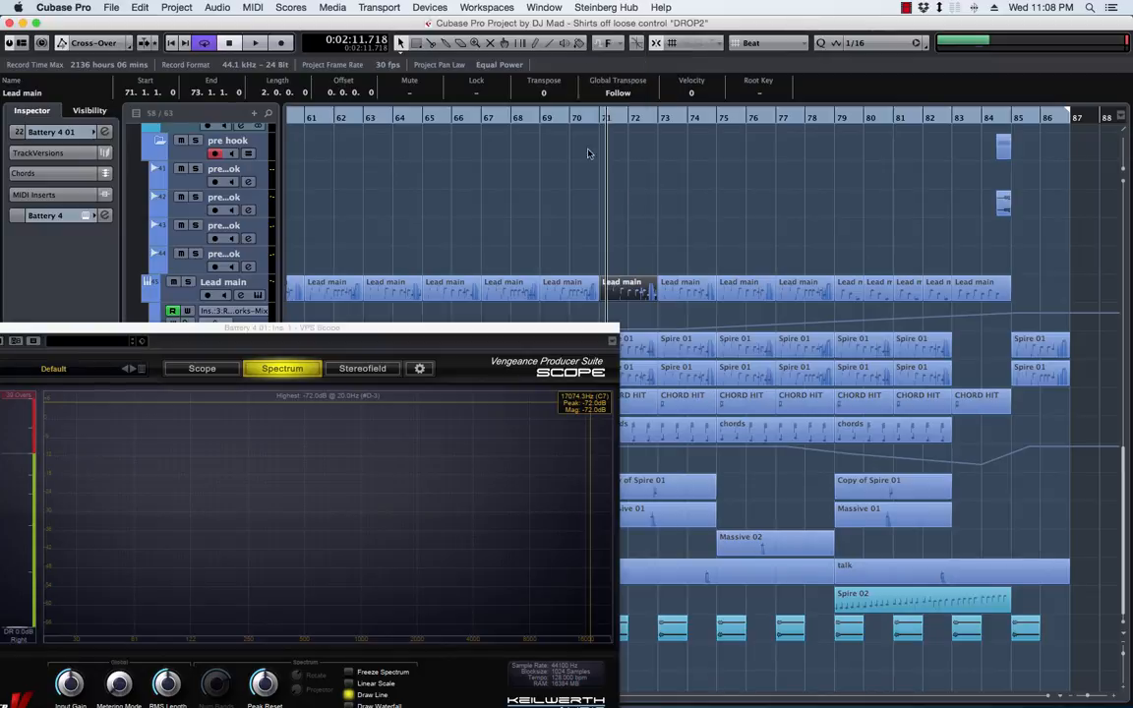
drag(481, 332, 723, 267)
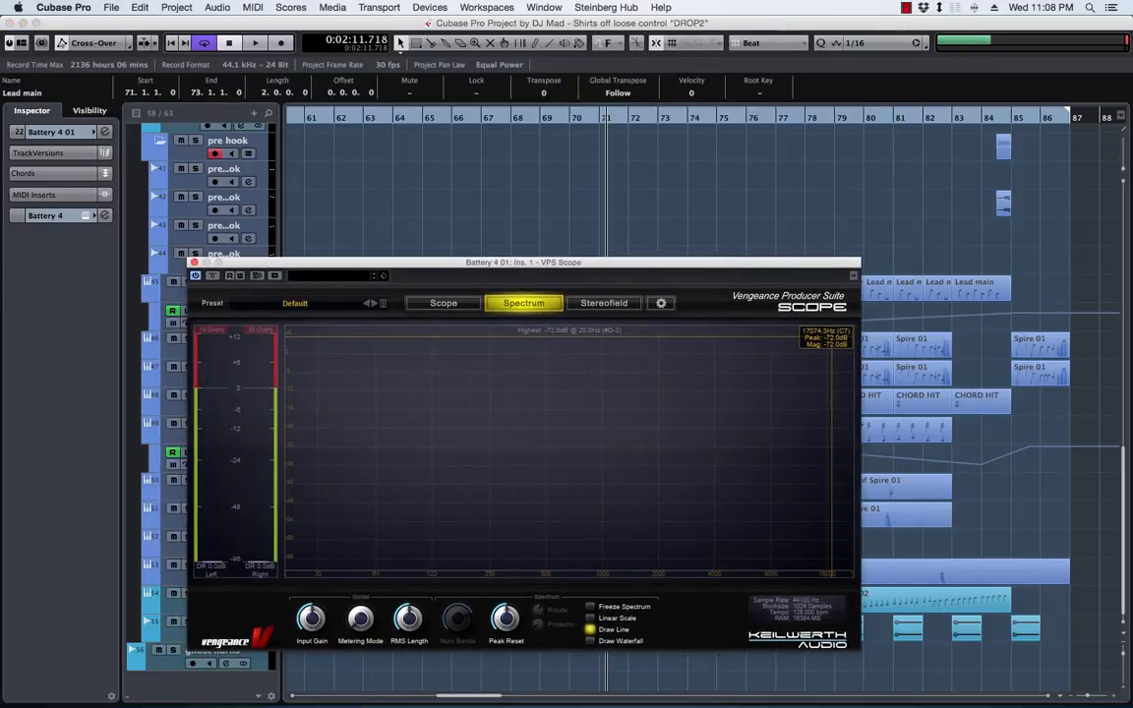
key(space)
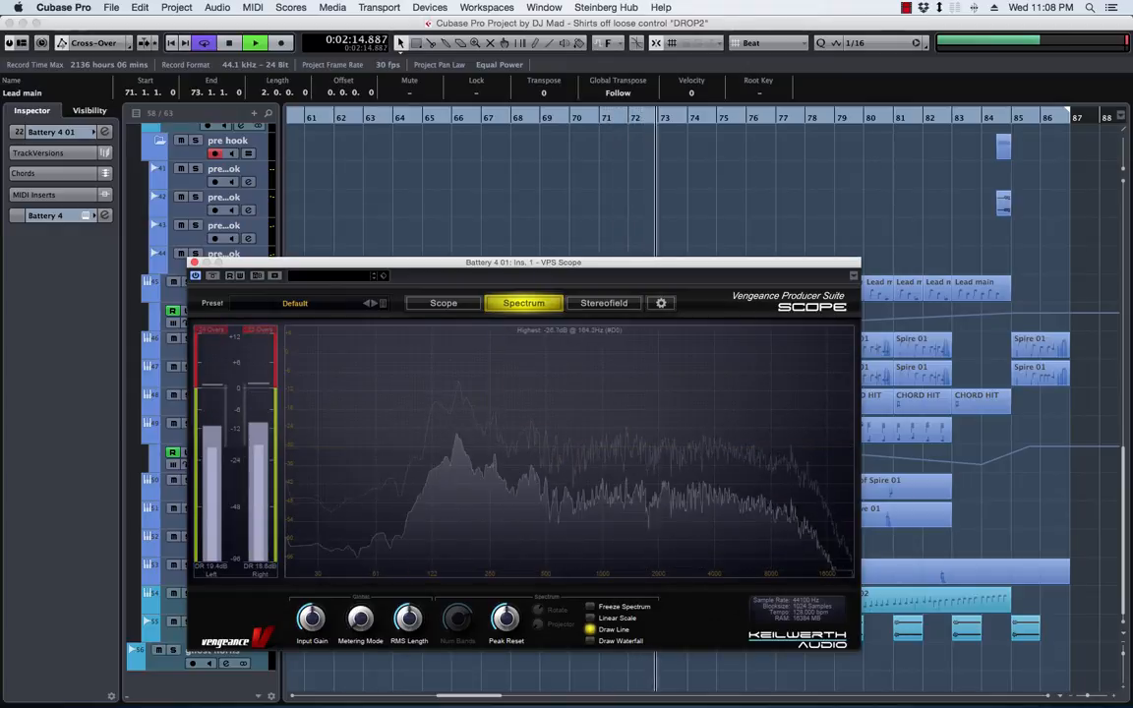
Open Battery 4, stop playback, and audition the Snare 006 and Snare 011 cells
drag(1131, 120, 336, 103)
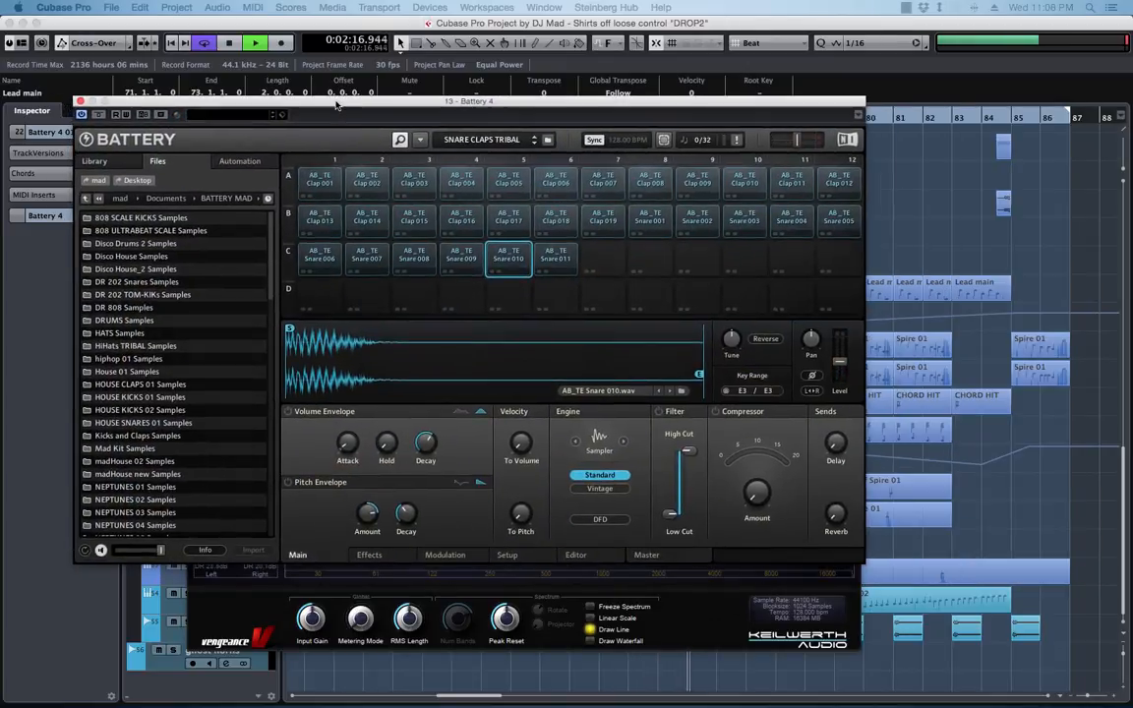
click(325, 258)
key(space)
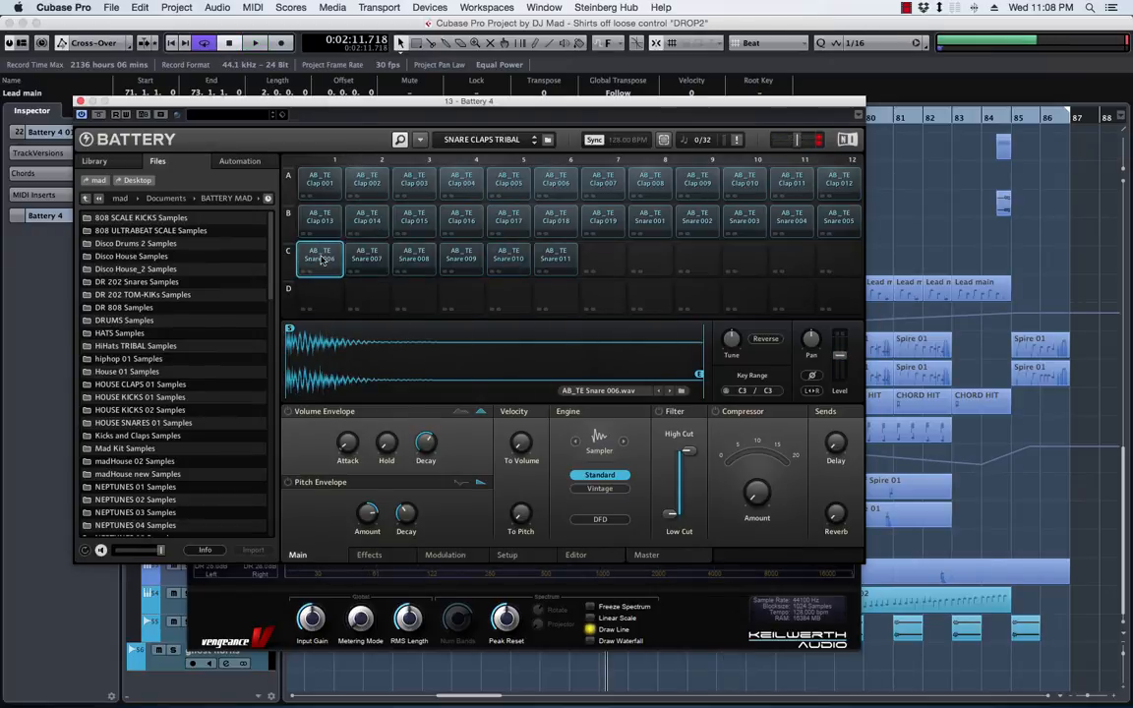
click(715, 624)
click(546, 255)
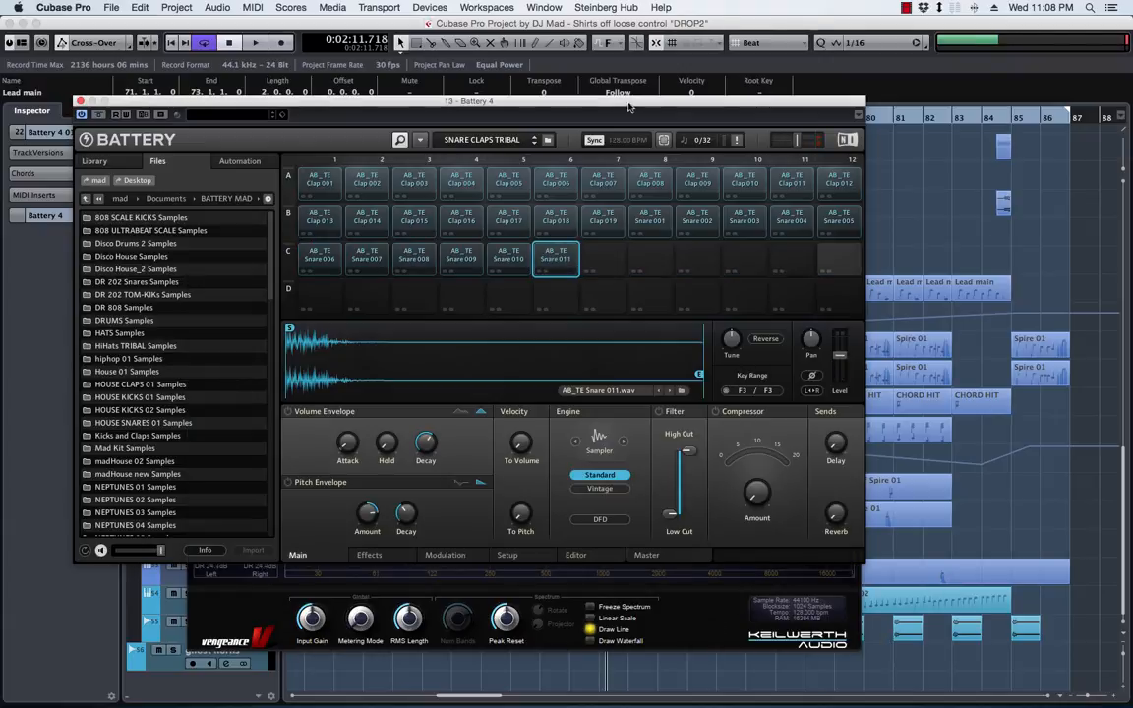
click(327, 257)
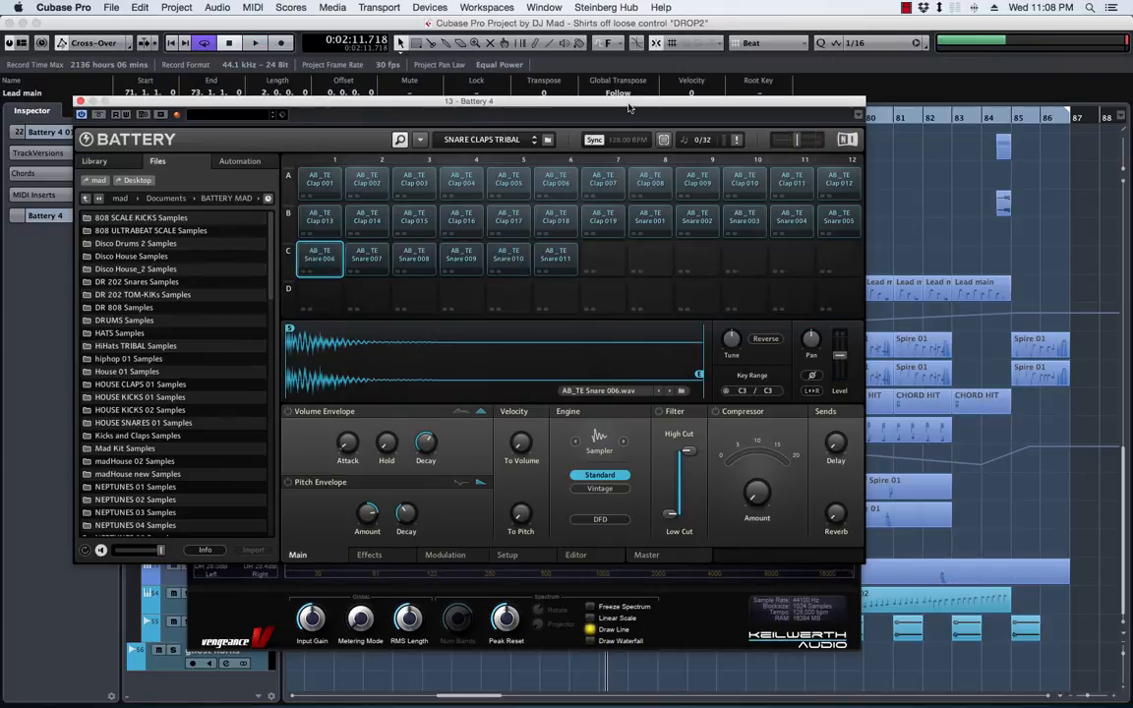
Arrange Battery 4 and VPS Scope side by side and audition Snare 006 to check its spectrum peak
drag(630, 106, 458, 96)
drag(1073, 257, 1013, 250)
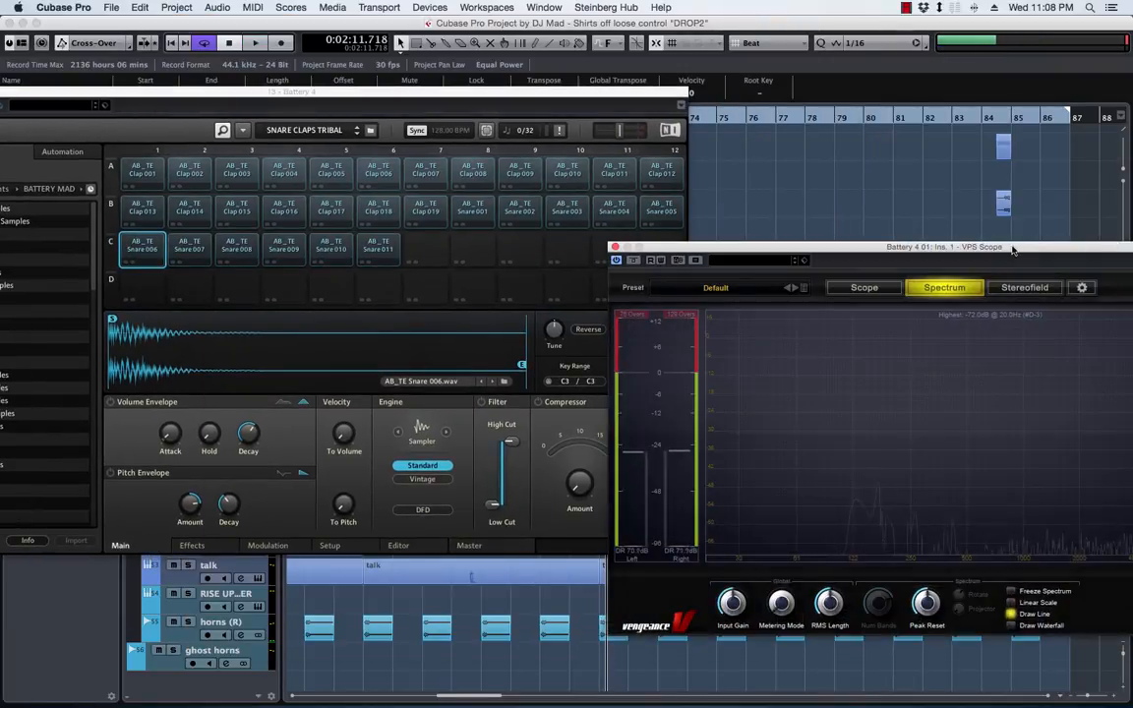
drag(454, 92, 420, 108)
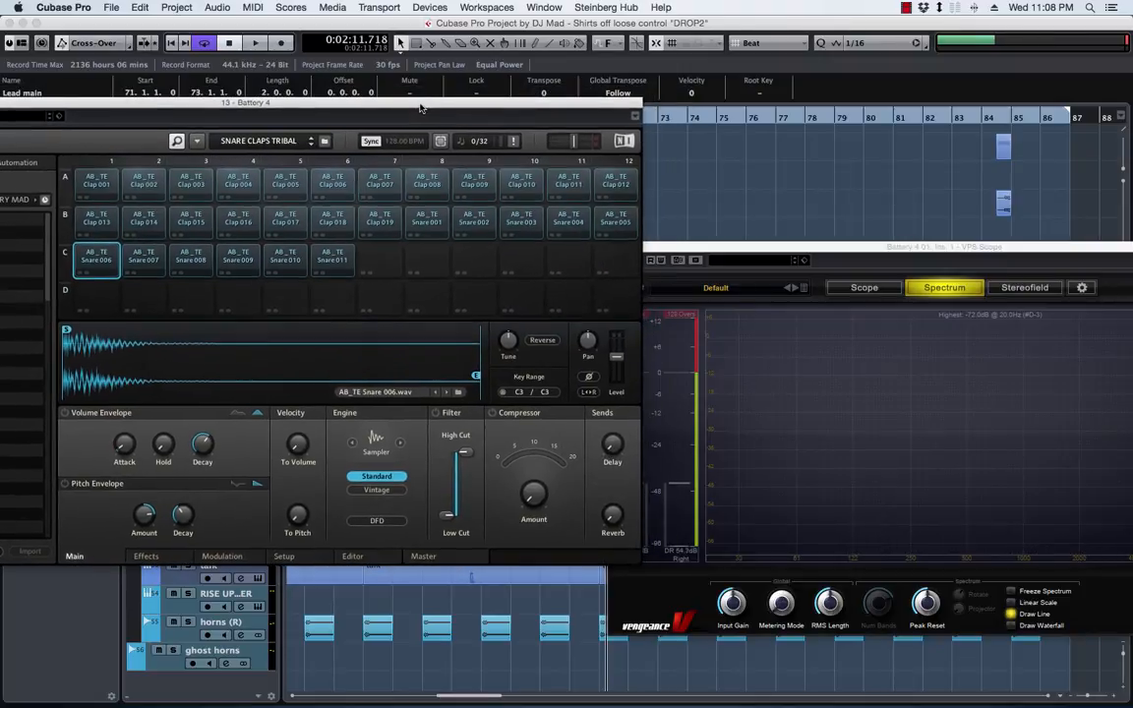
click(102, 261)
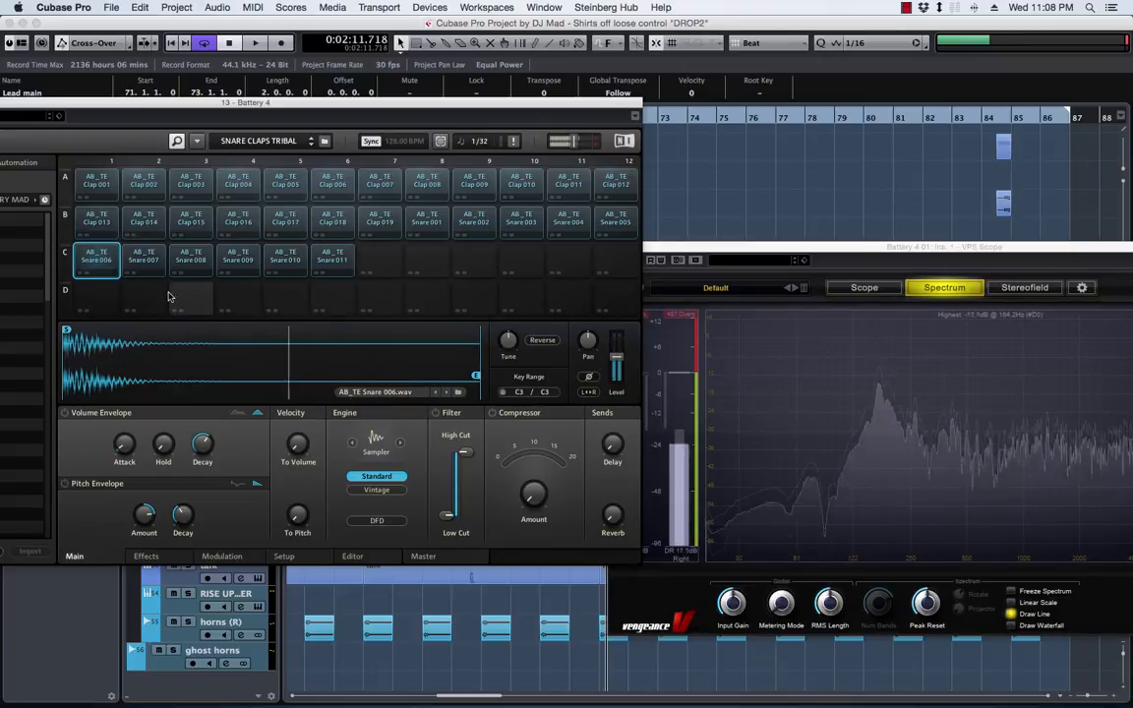
click(98, 262)
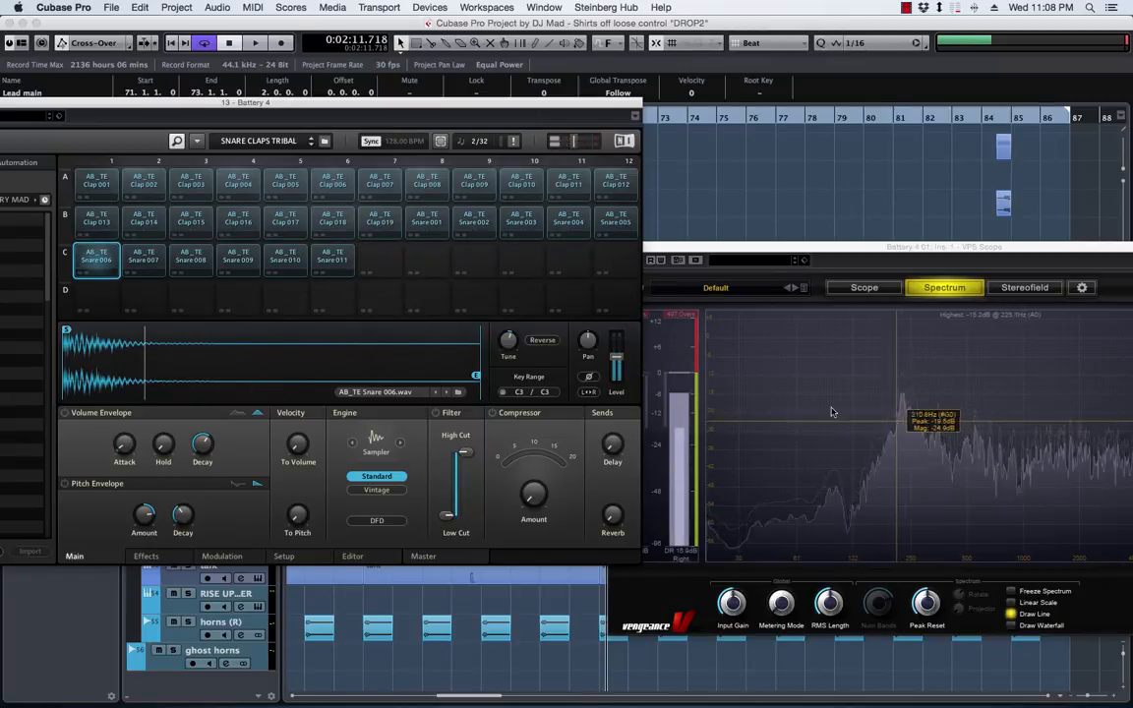
Tune Snare 006 down so its spectrum peak falls on F0, and check it during playback alongside Snare 010
drag(514, 340, 513, 341)
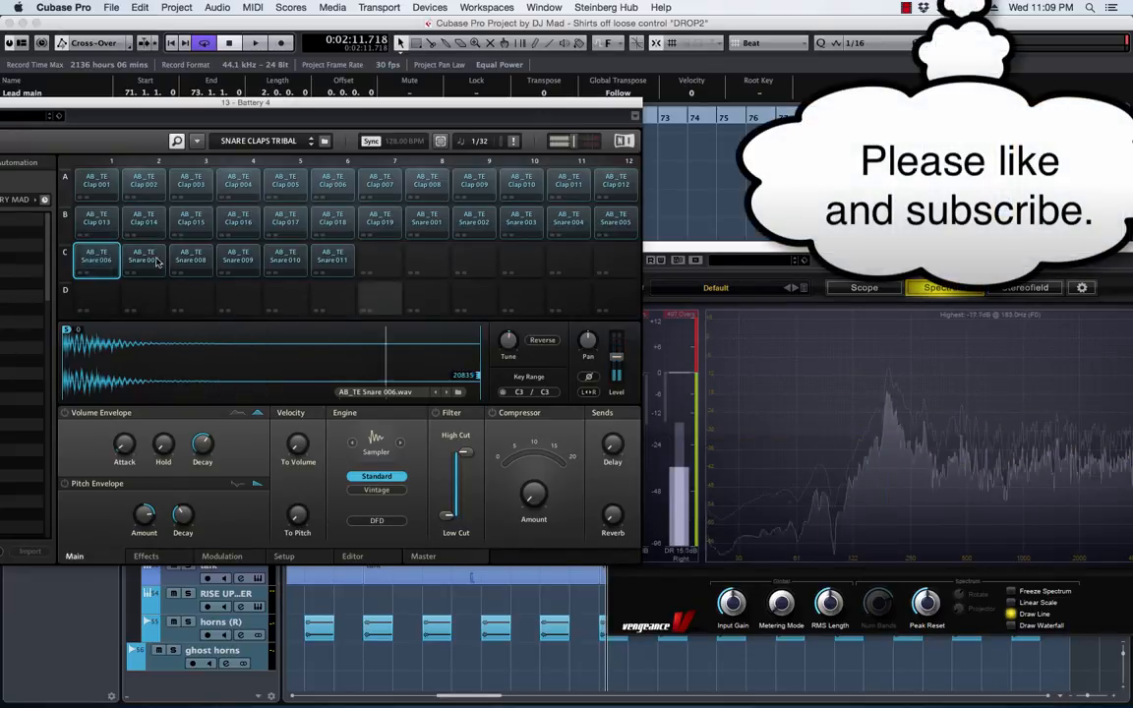
key(space)
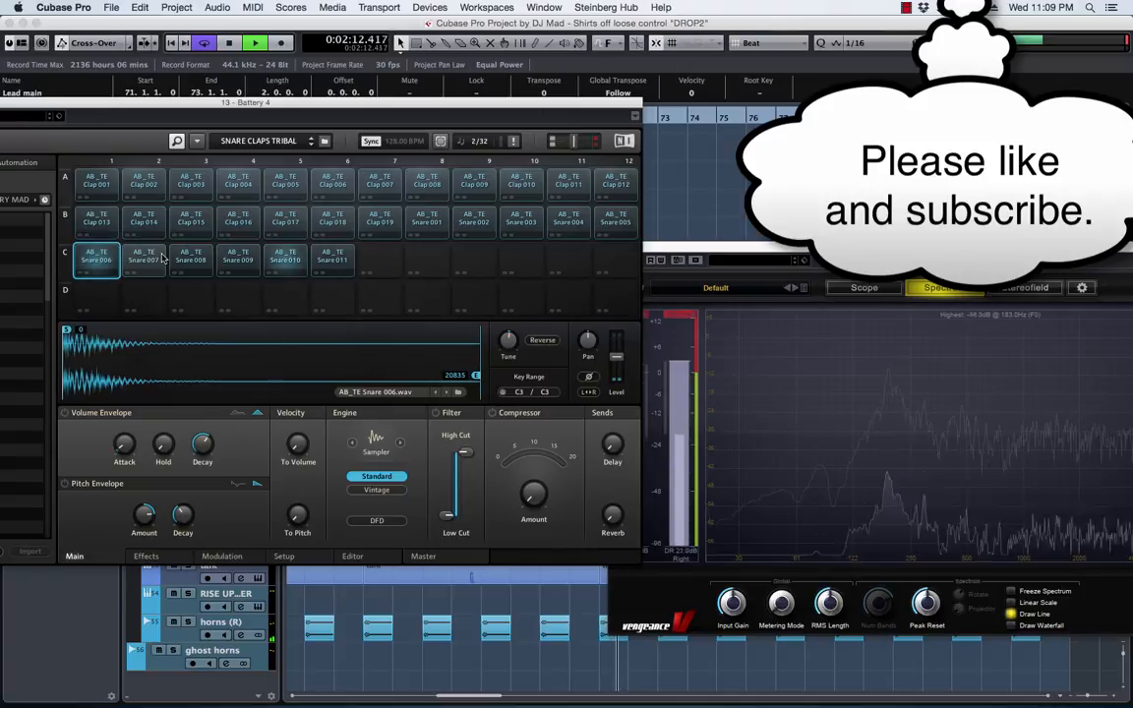
click(284, 259)
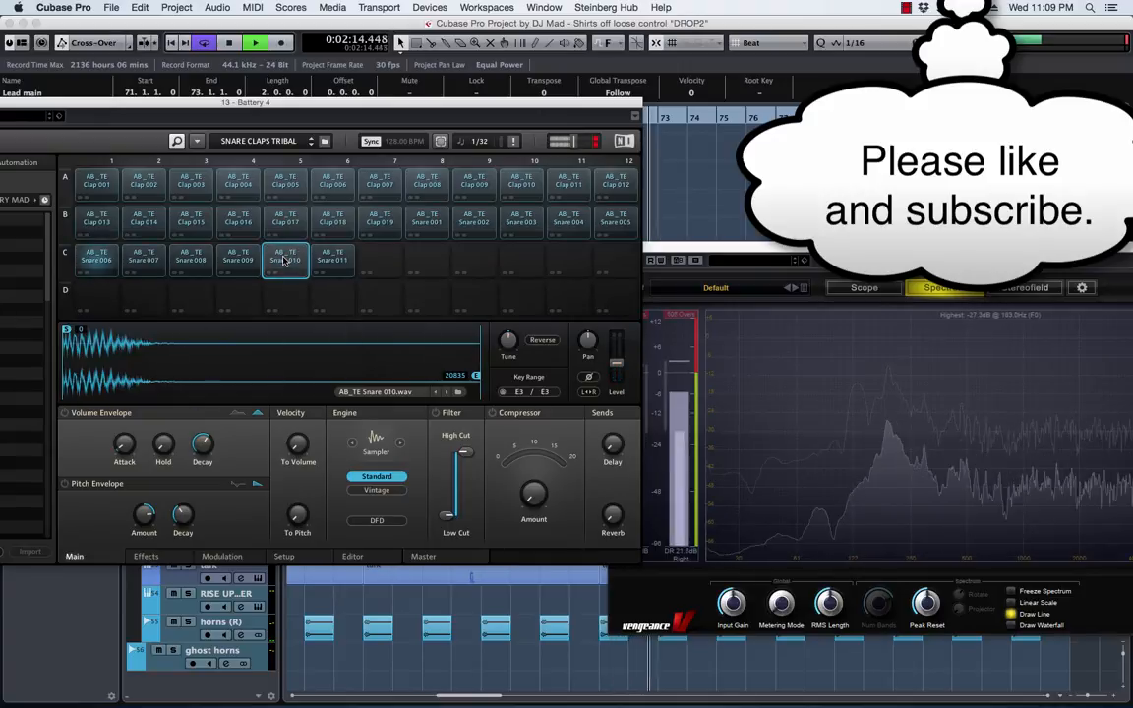
key(space)
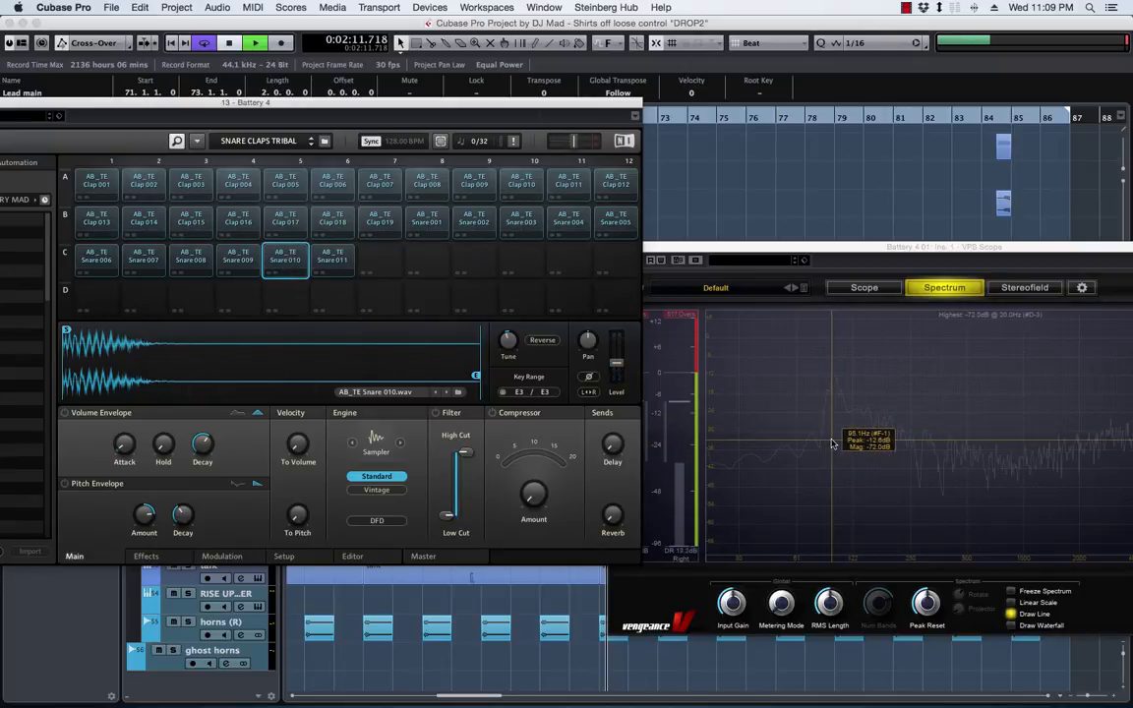
Replay the section, and audition Snare 010 and Snare 006 to compare their peaks in the VPS Scope spectrum
key(space)
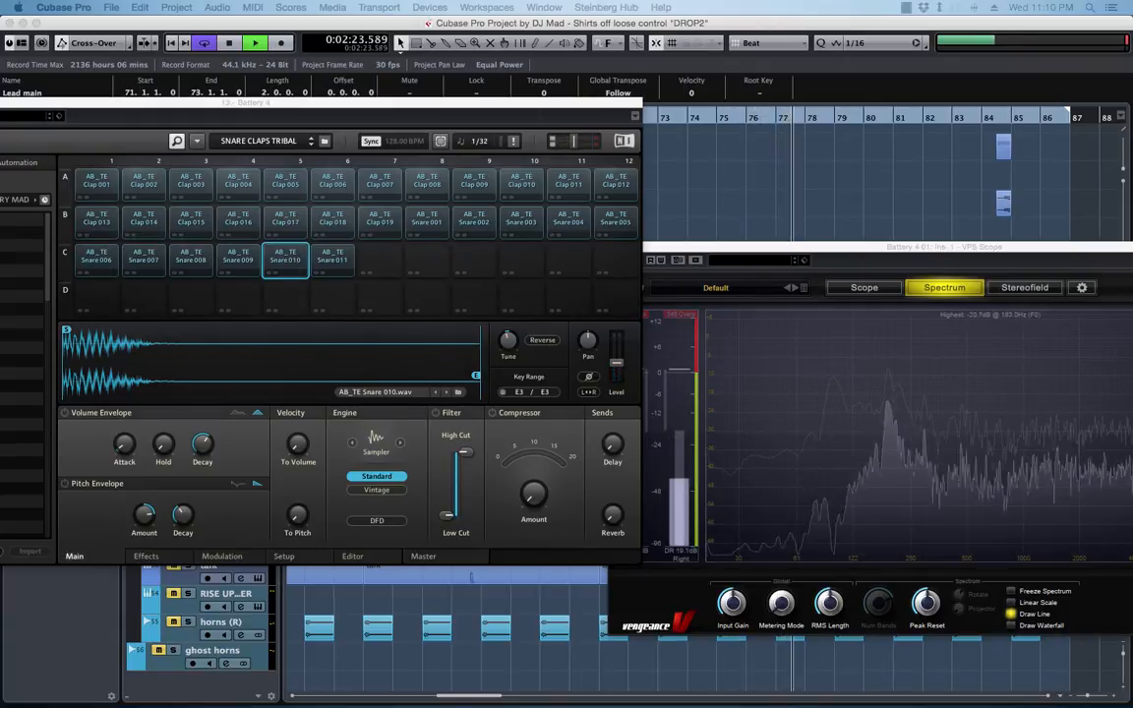
key(space)
click(288, 259)
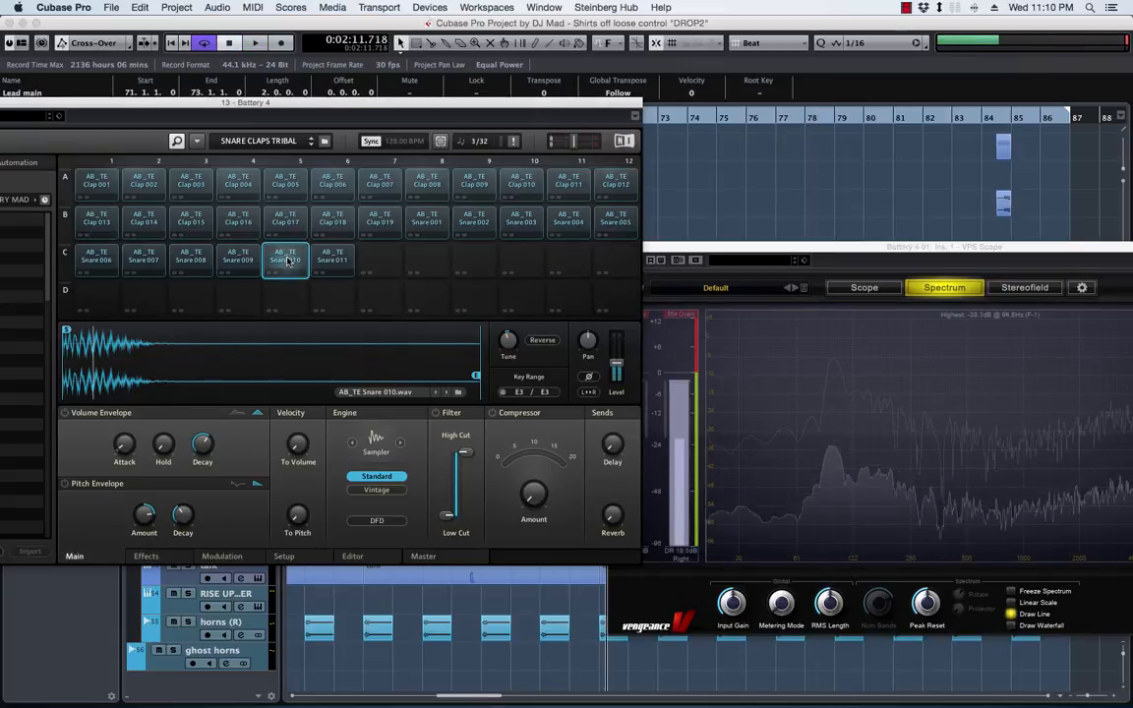
click(96, 263)
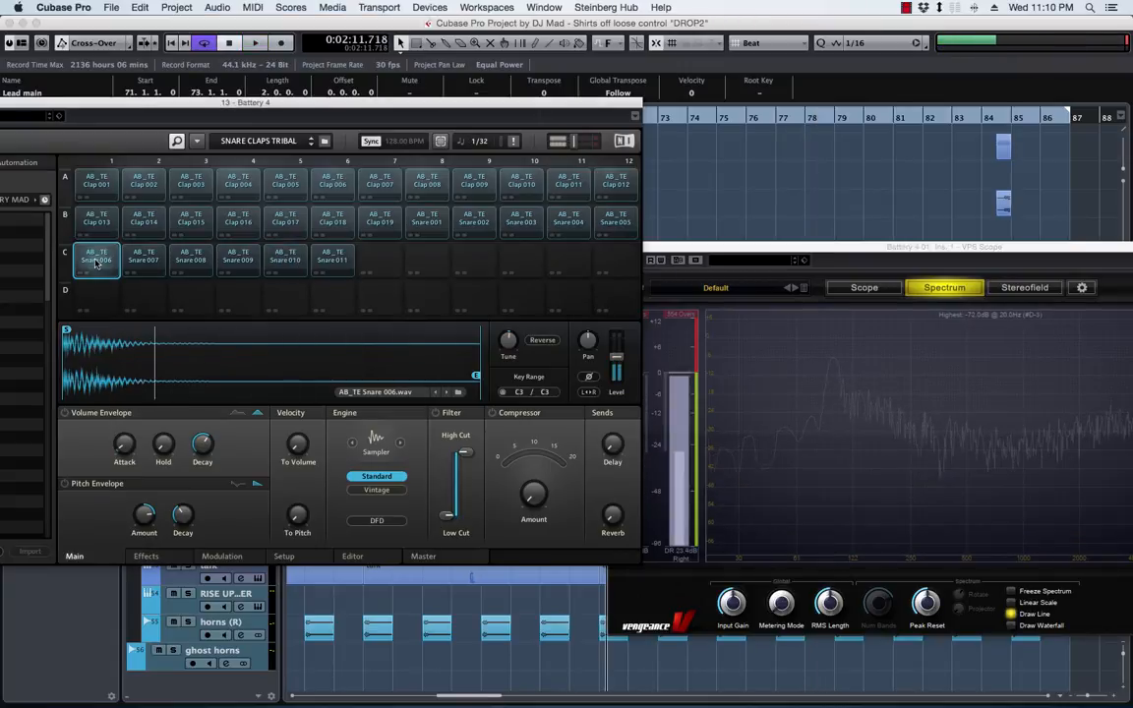
click(97, 262)
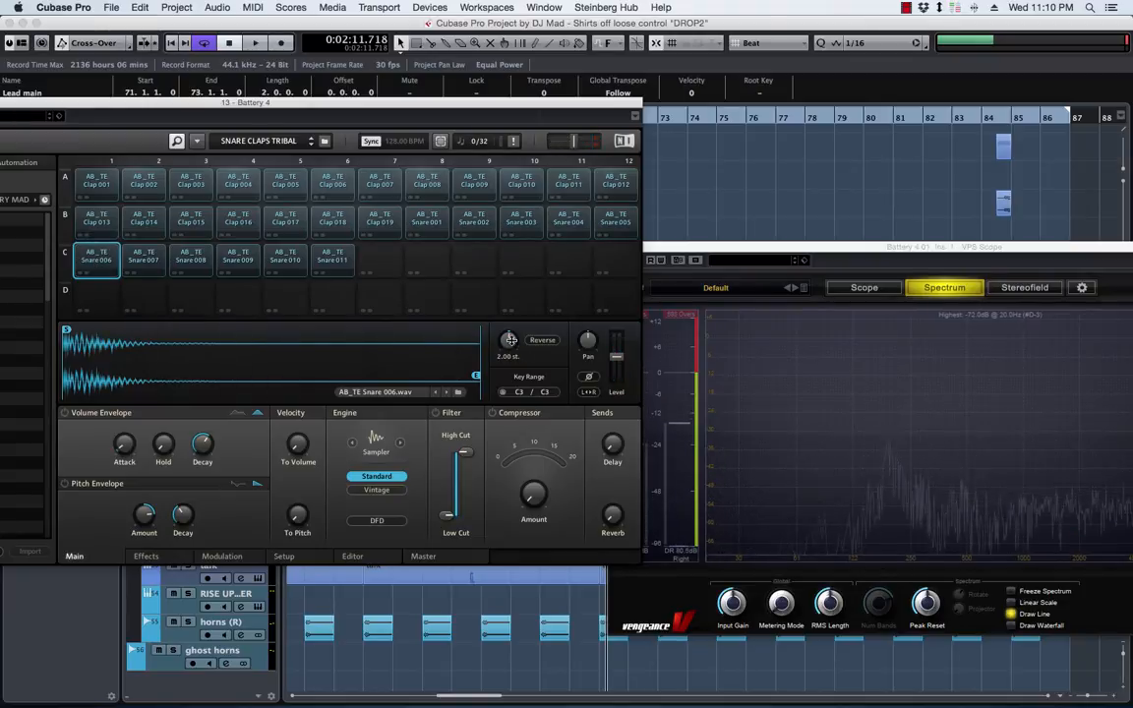
click(96, 263)
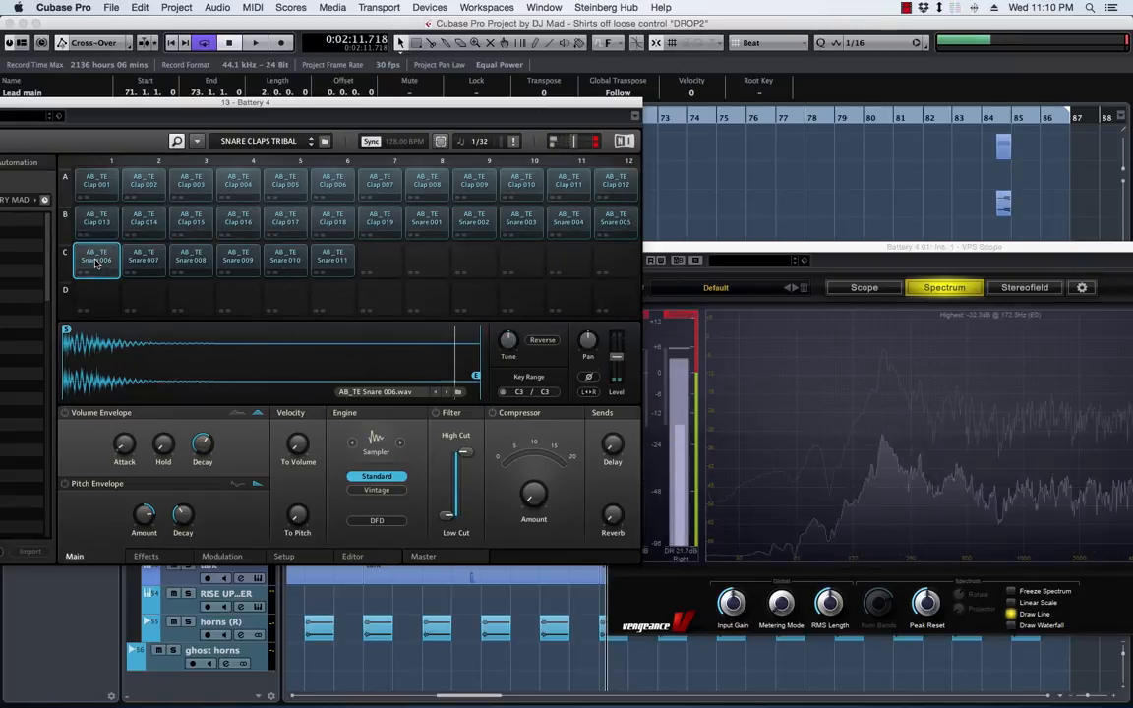
click(96, 262)
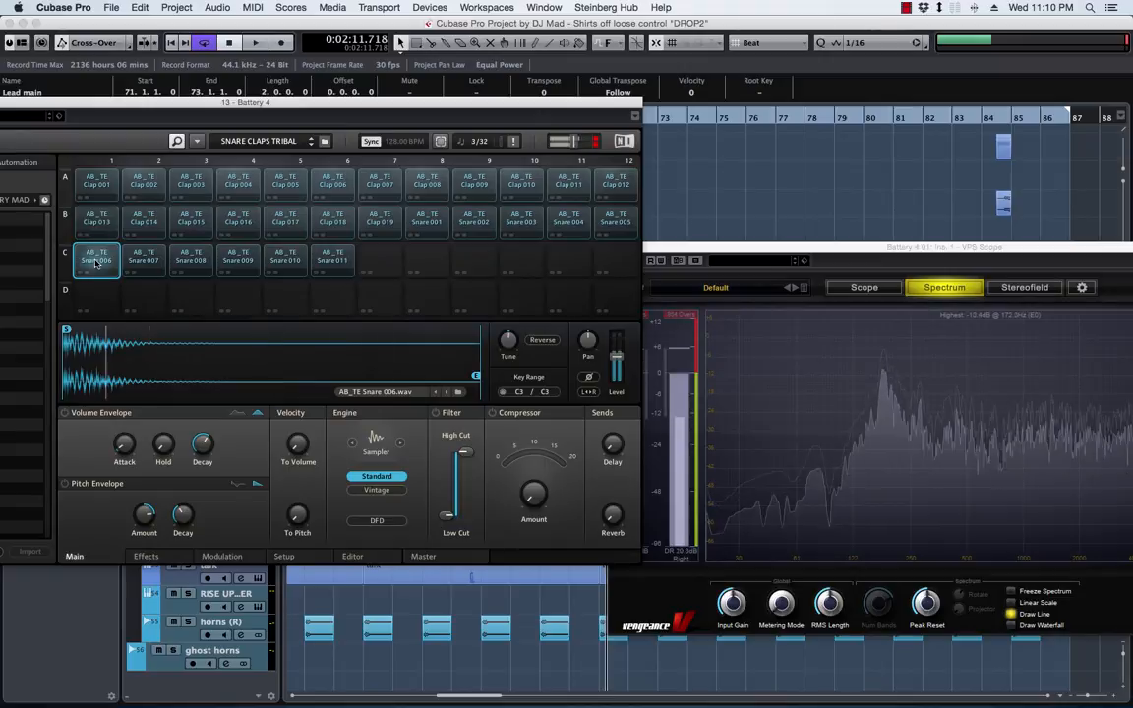
click(96, 262)
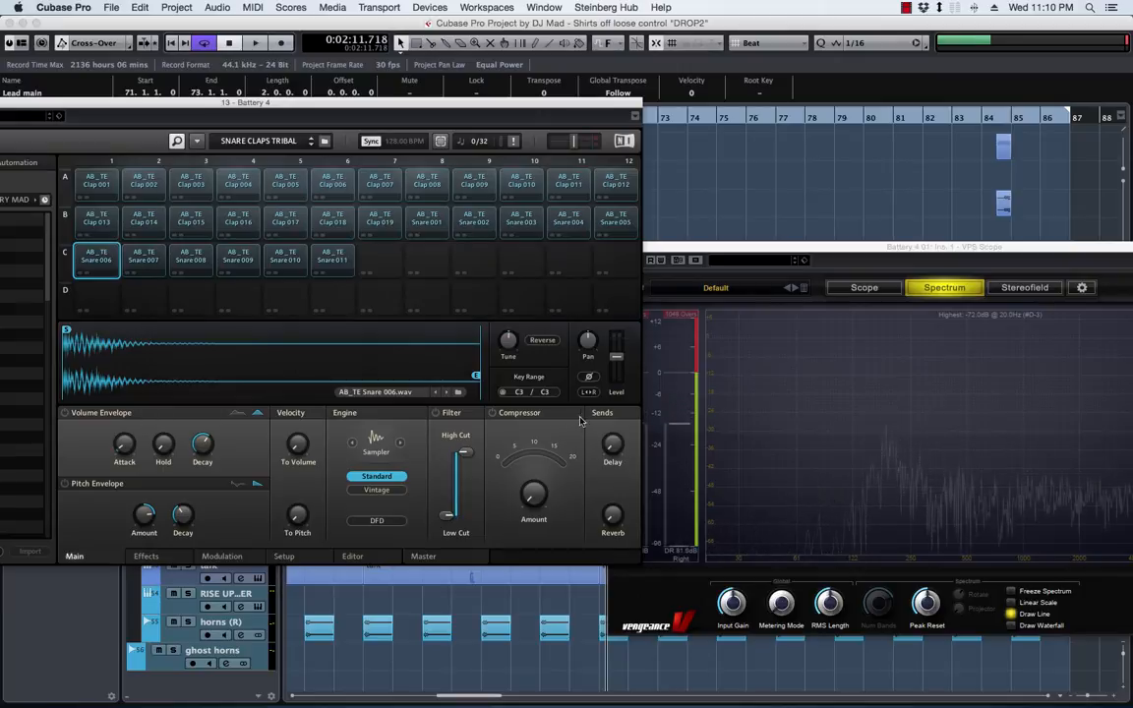
Find the voice settings for Snare 006, limit the Kit voice group to 2 voices, and audition the cell
click(148, 557)
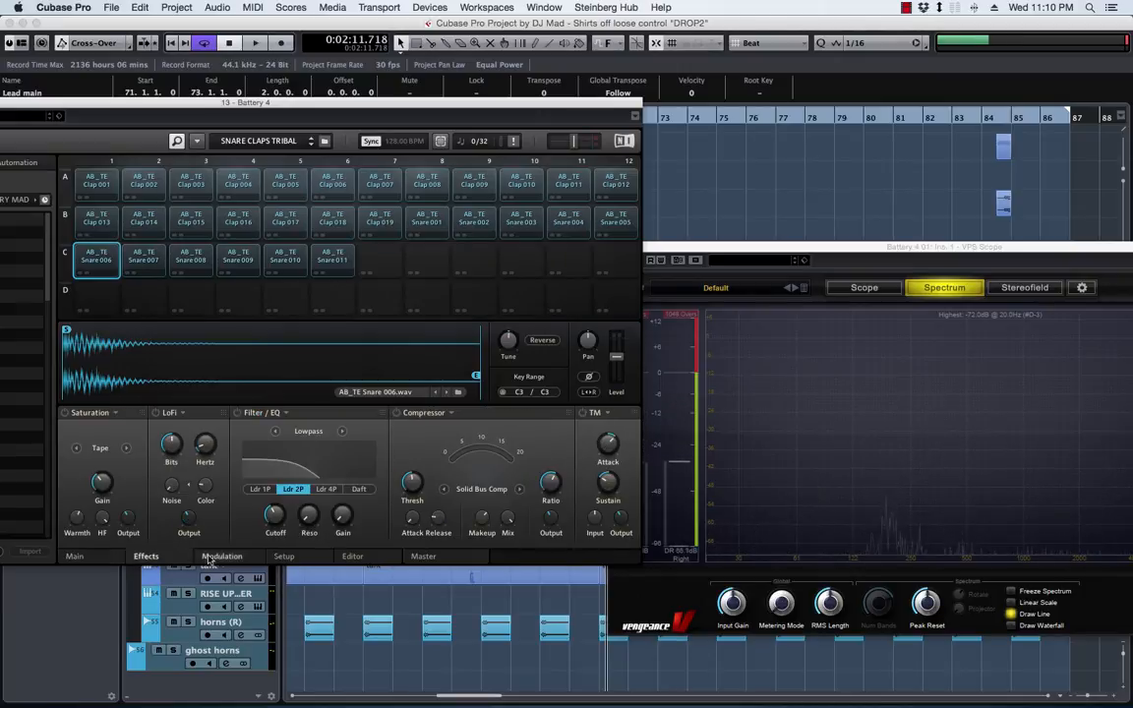
click(79, 556)
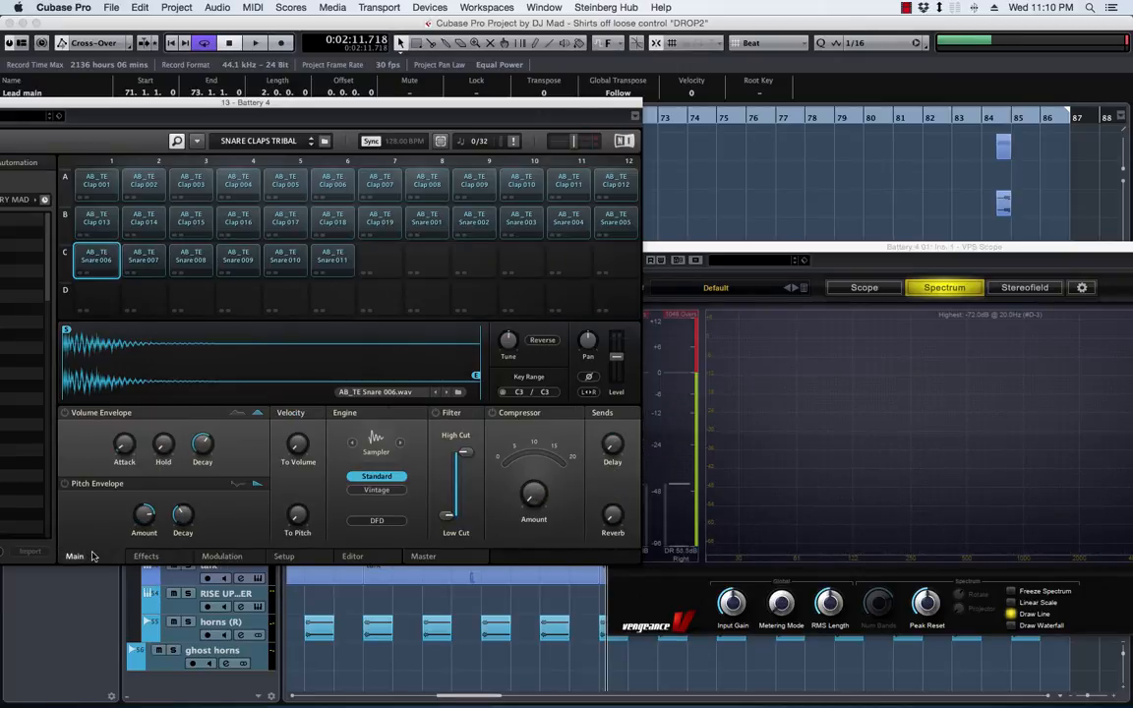
click(148, 557)
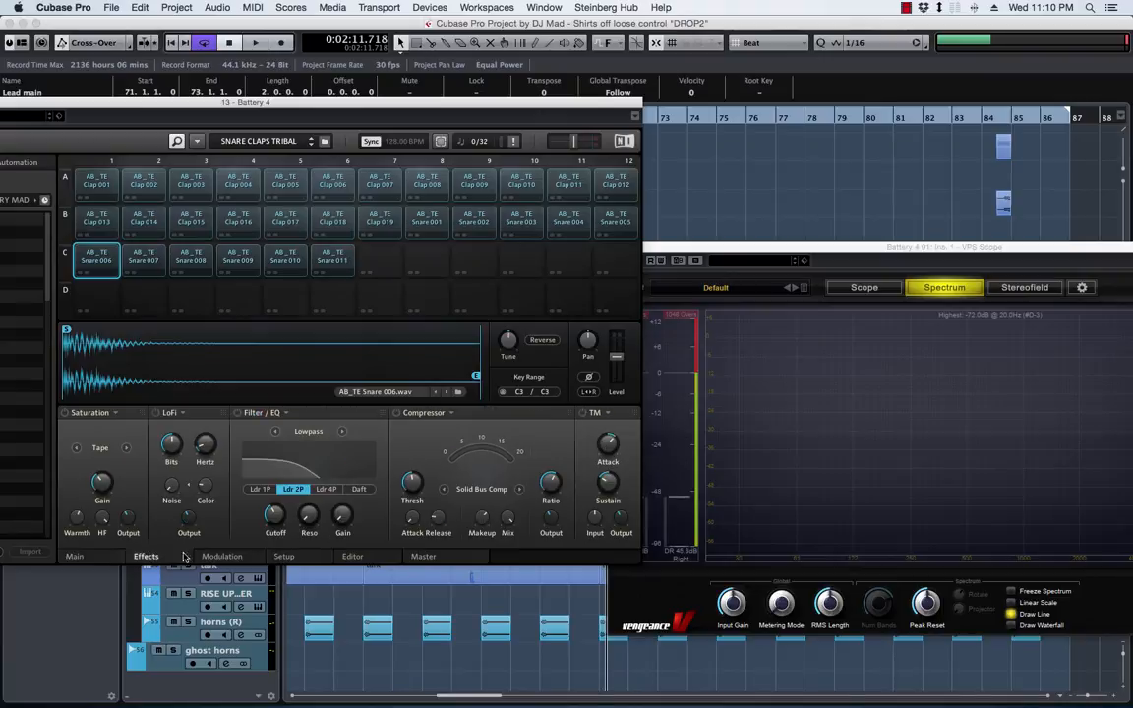
click(233, 558)
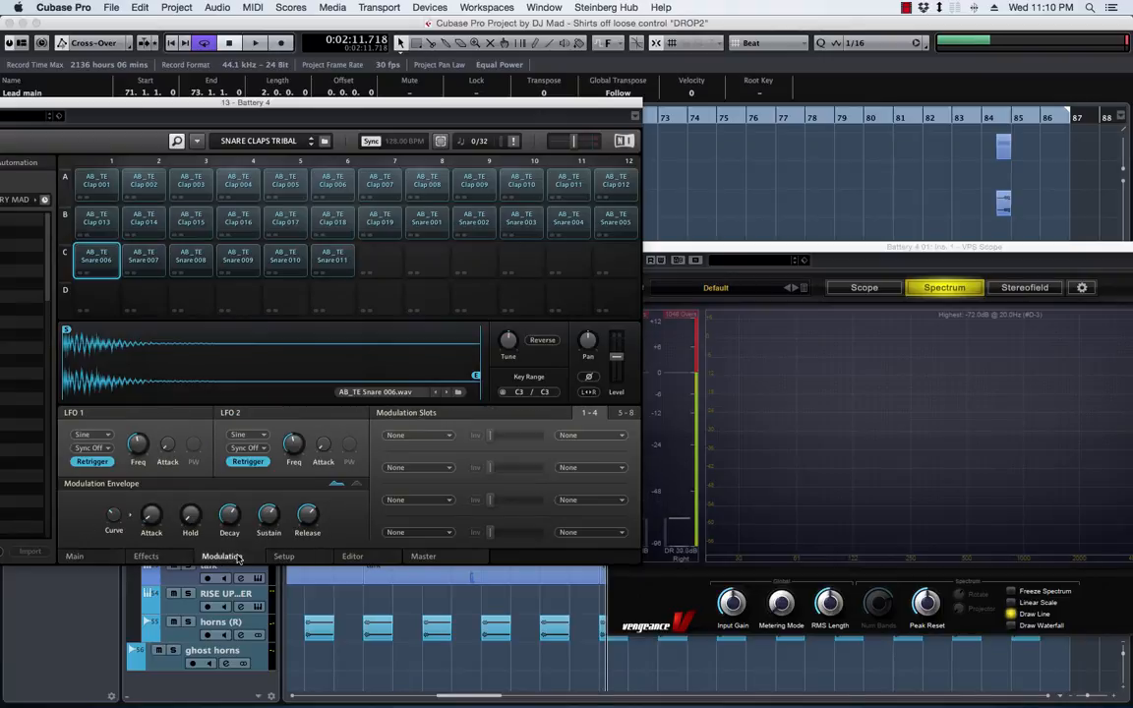
click(296, 558)
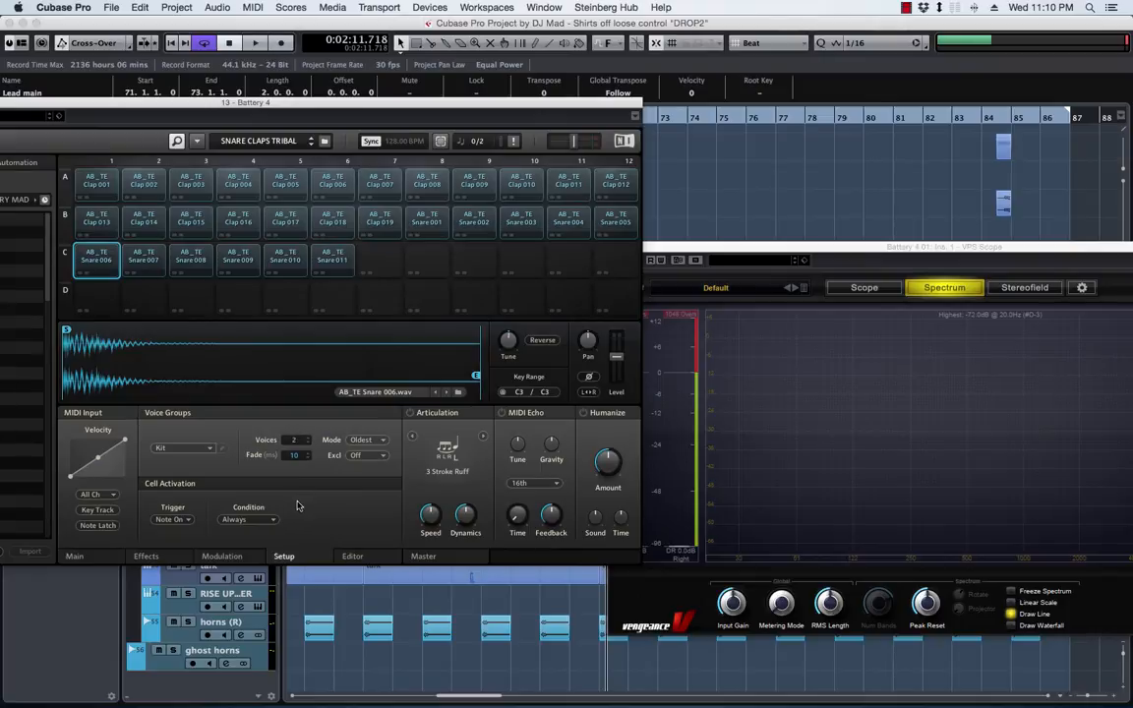
click(108, 262)
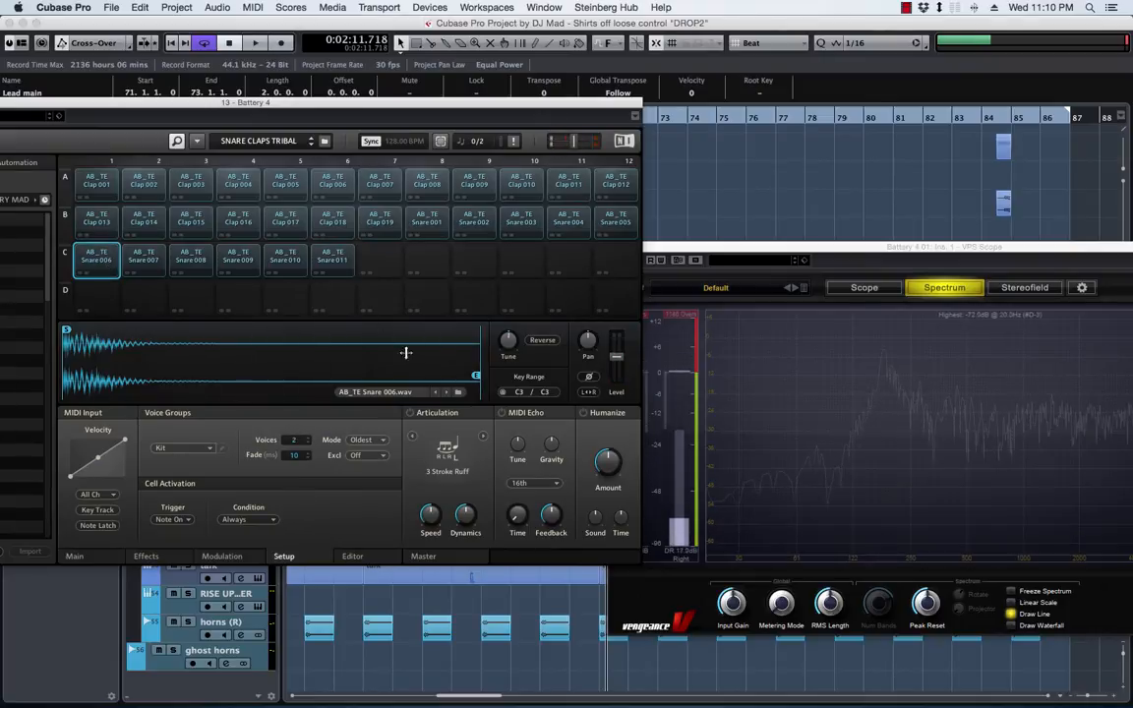
Shorten the Snare 006 sample by moving its end marker to about the middle of the waveform, and audition it with the section
drag(477, 375, 247, 376)
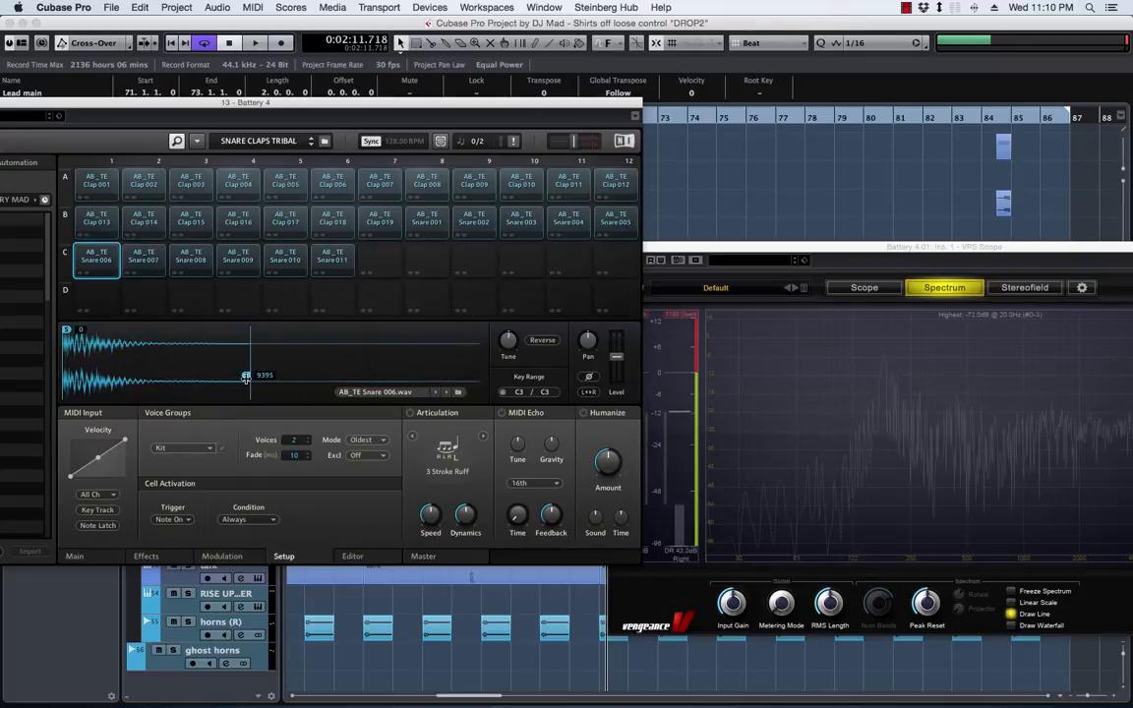
click(96, 261)
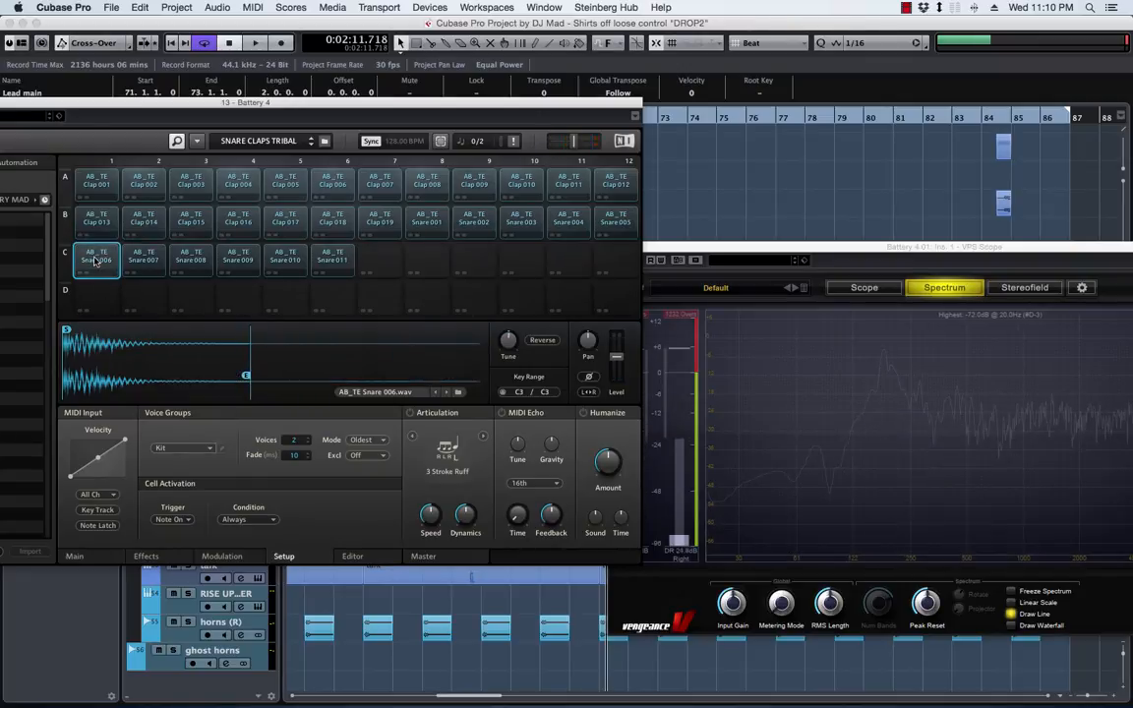
click(96, 260)
key(space)
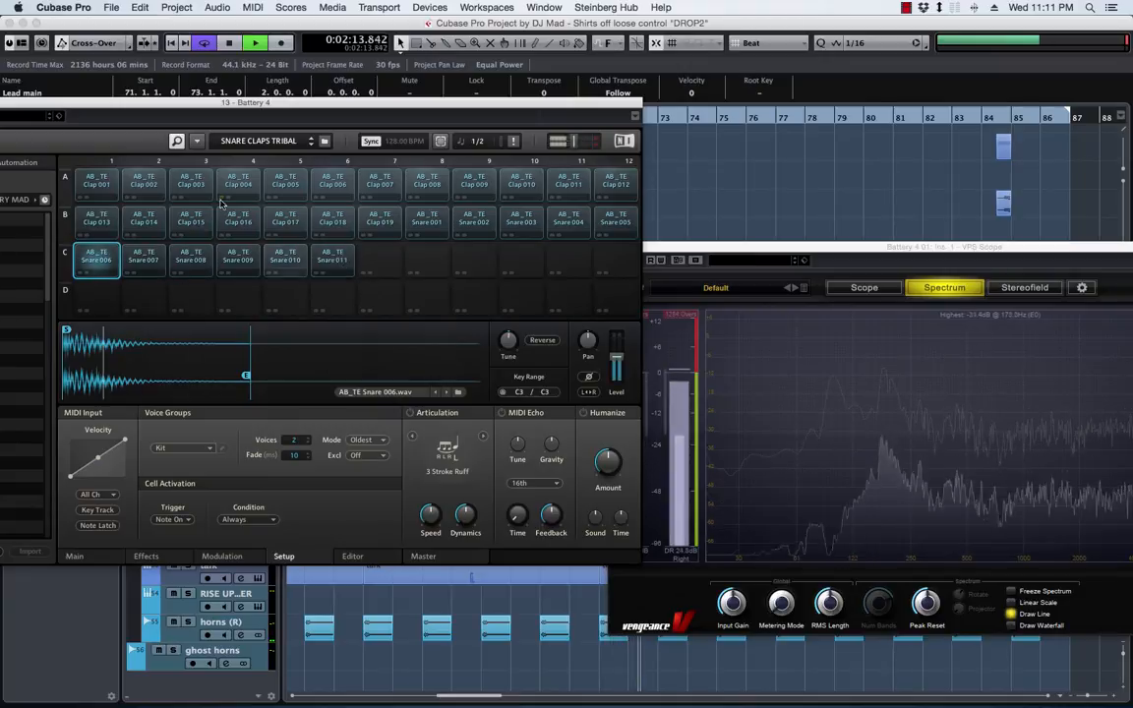
Clear Battery 4 and VPS Scope from the arrangement, and restart playback at bar 71 to hear the snare pattern
drag(95, 108, 300, 108)
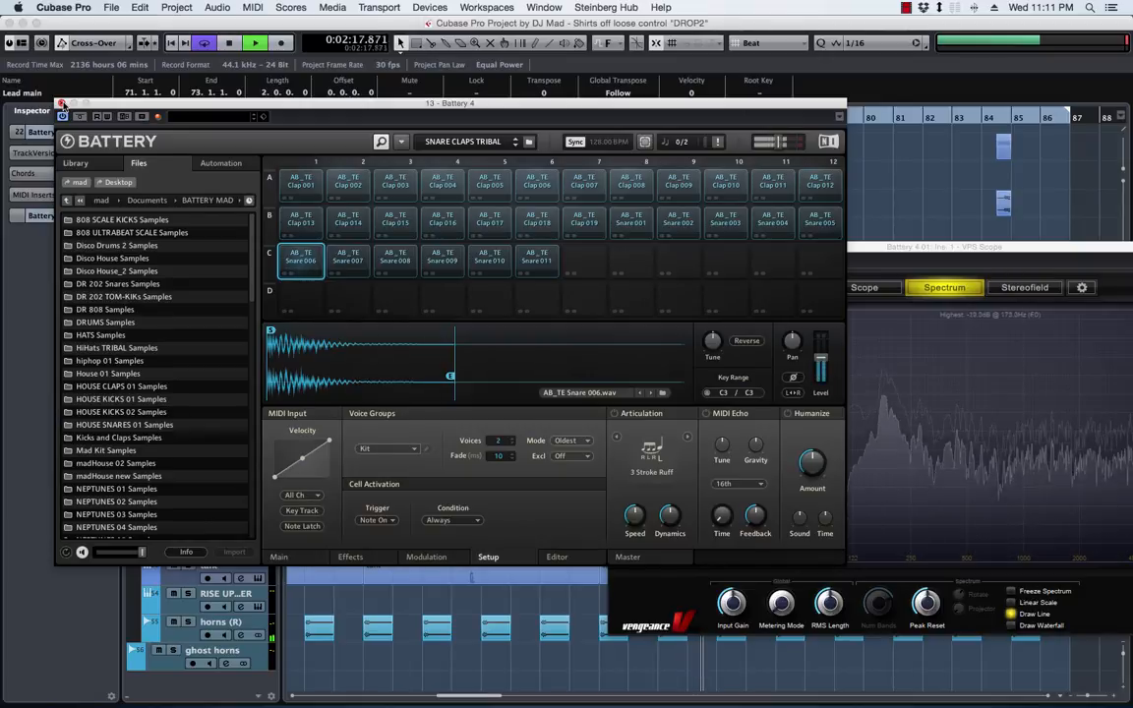
click(61, 103)
drag(711, 246, 1131, 248)
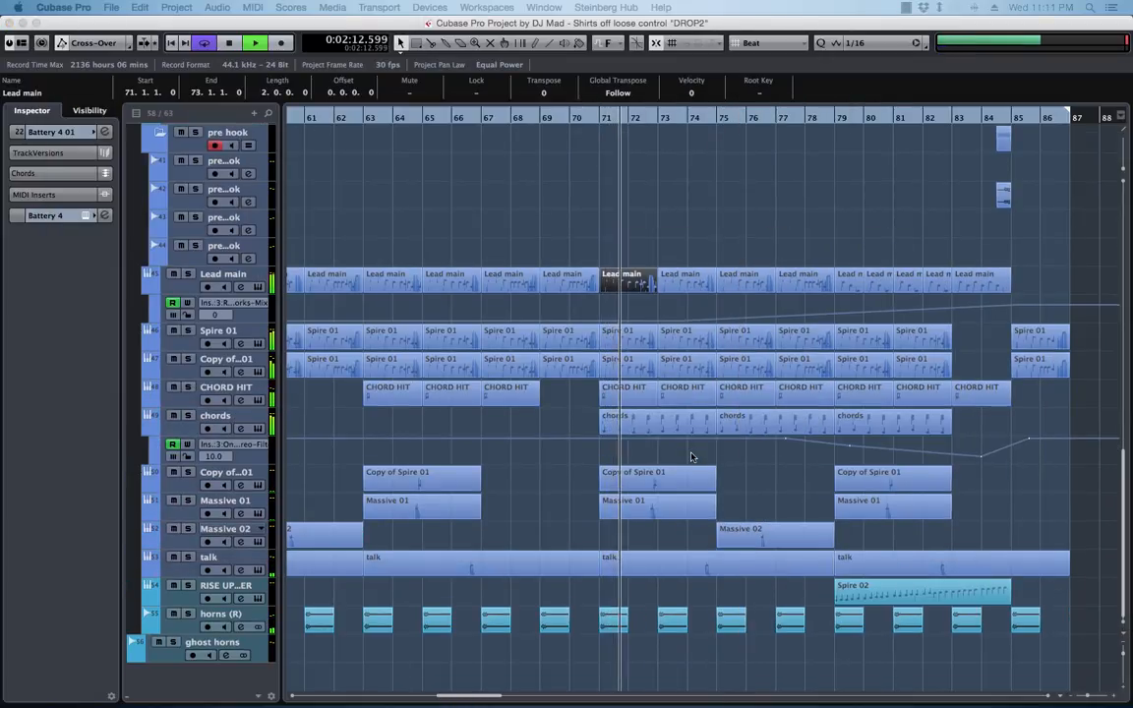
scroll(691, 456, up, 15)
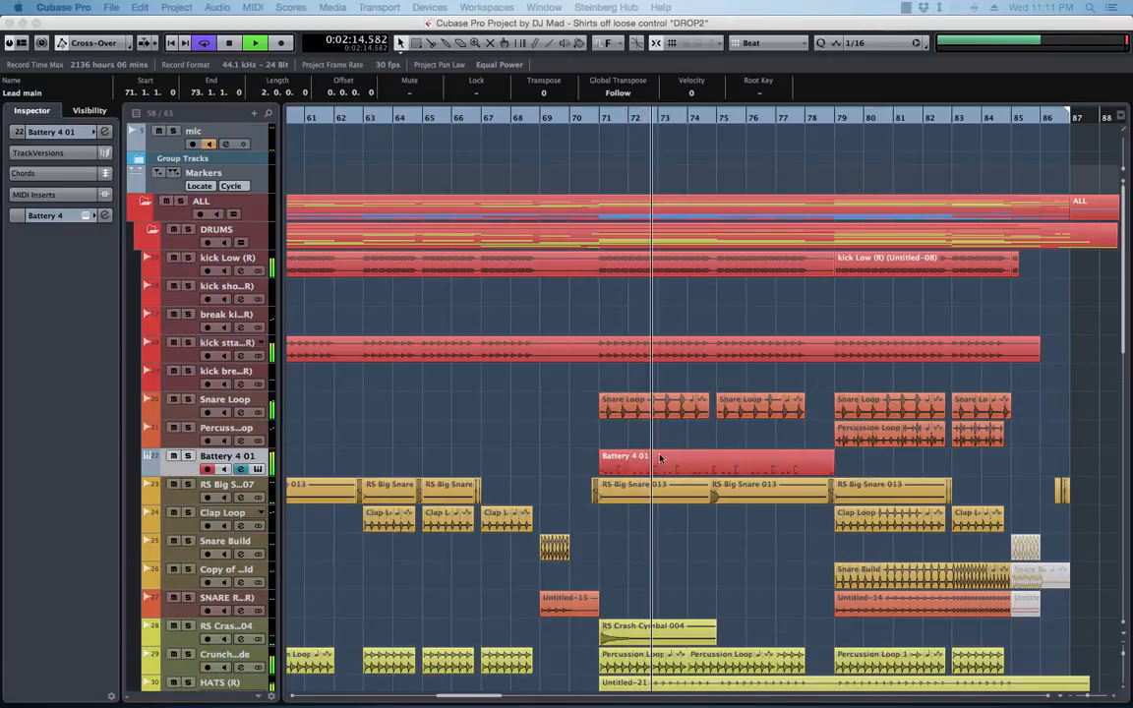
click(602, 119)
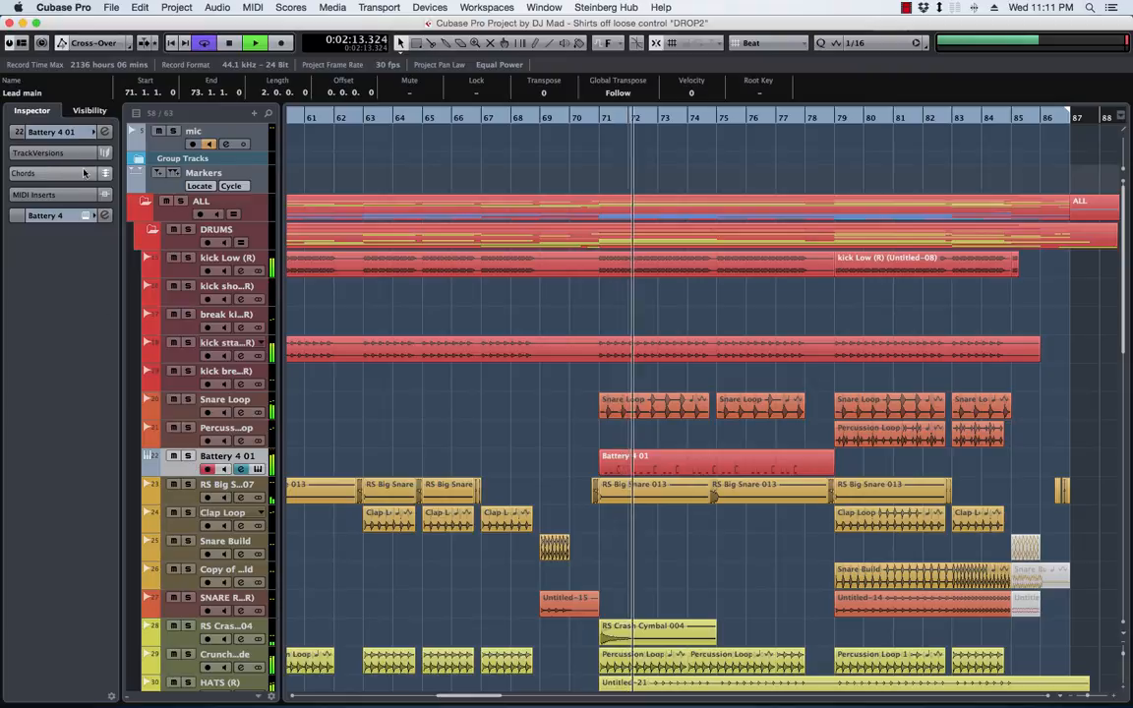
Open the Drum Map Setup for the Battery 4 01 track
click(49, 132)
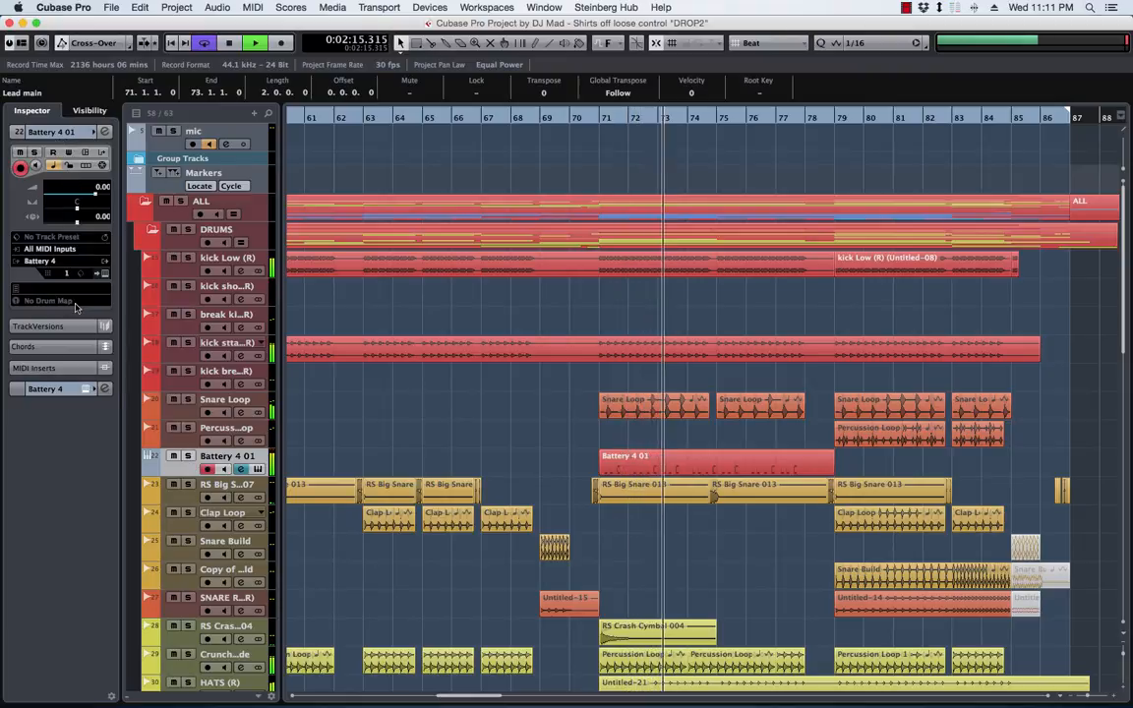
click(59, 300)
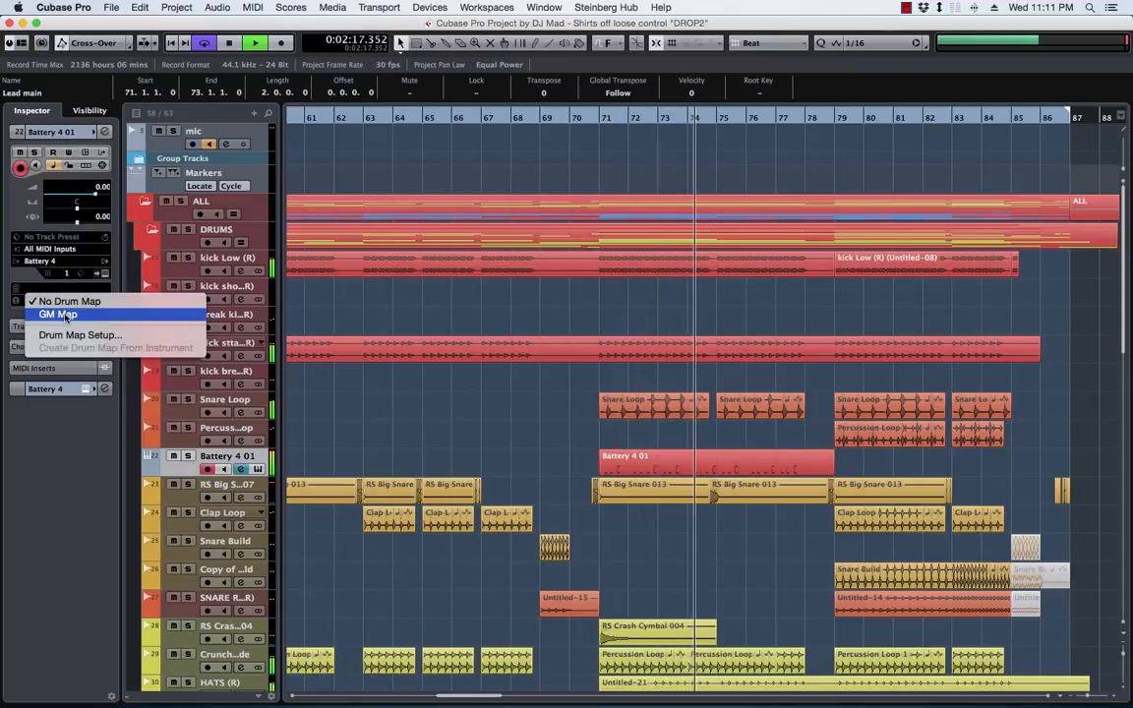
click(71, 335)
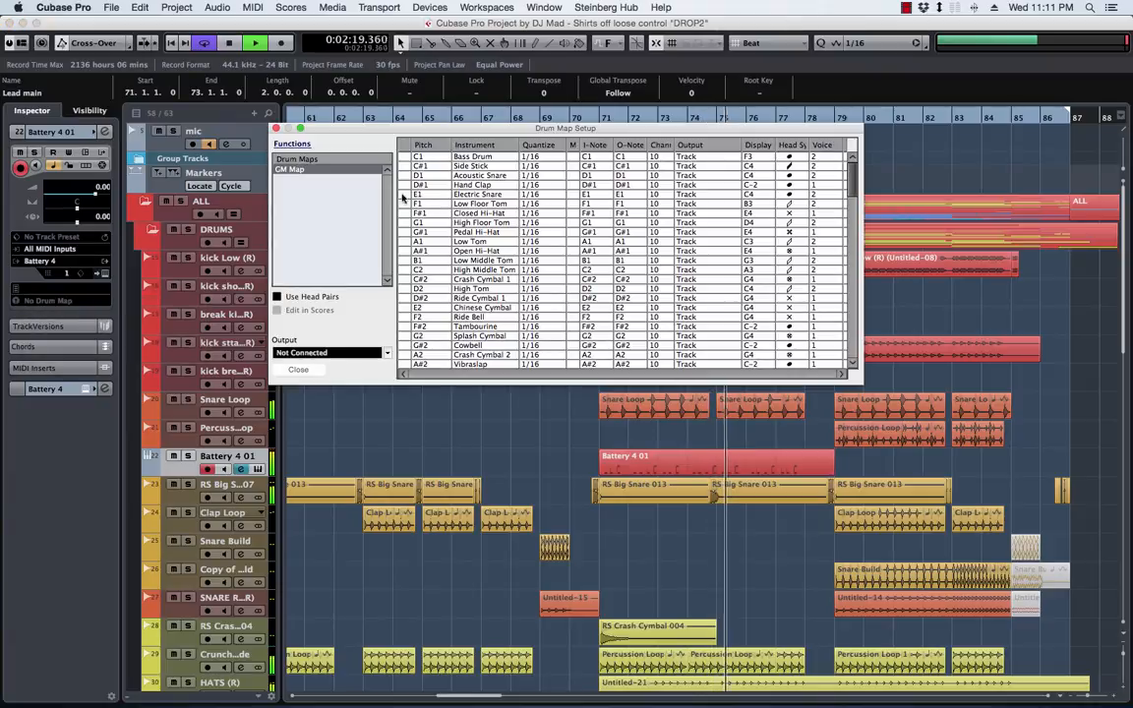
Close the Drum Map Setup, stop playback, and assign the GM Map to the Battery 4 01 track
click(276, 129)
key(space)
click(59, 300)
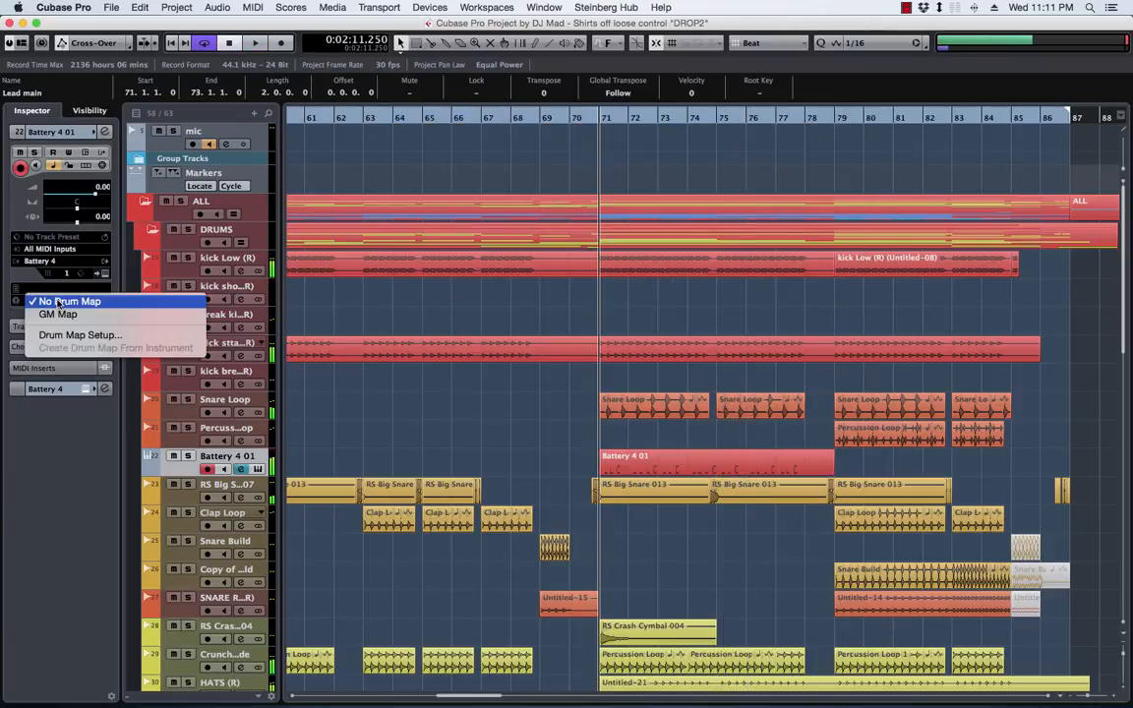
click(59, 314)
Examine the Battery 4 01 part's High Bongo and Low Conga notes in the Drum Editor during playback, and close the editor
double_click(665, 462)
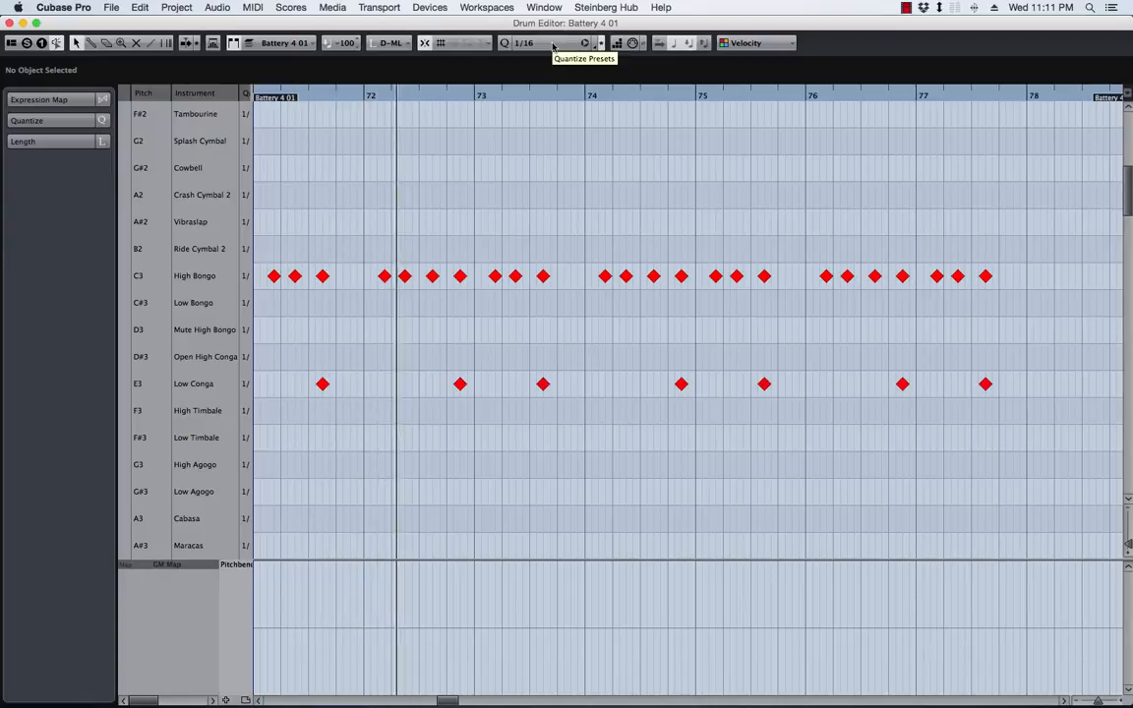
key(h)
key(h)
key(h)
key(h)
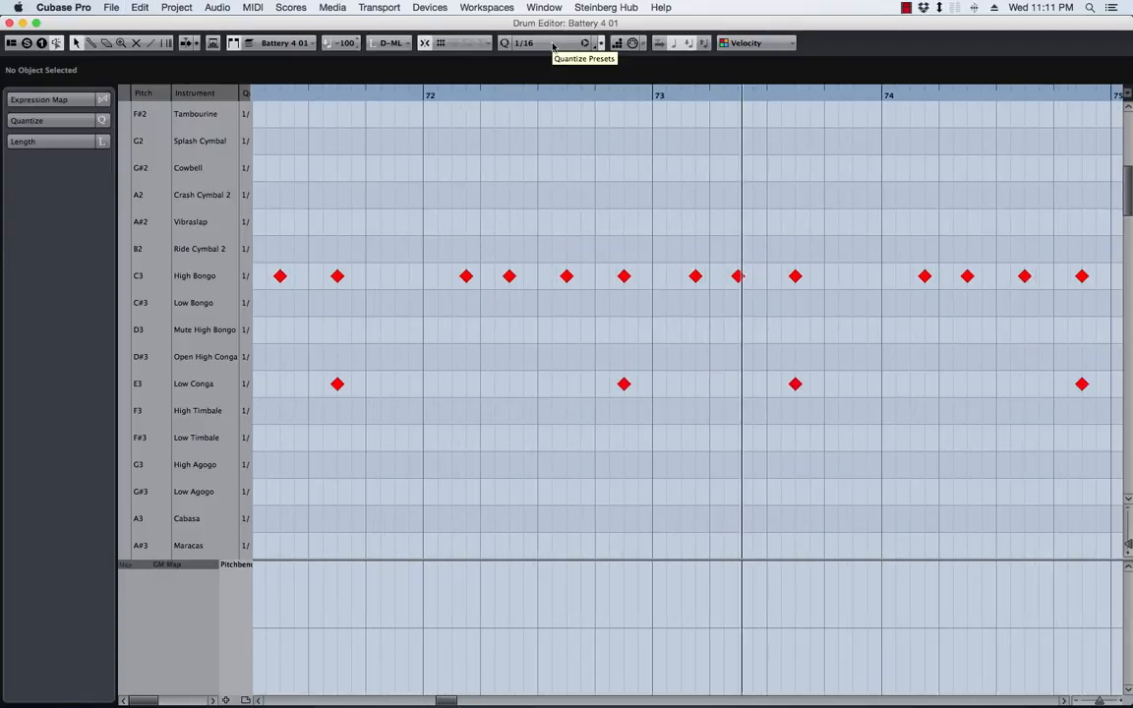
scroll(727, 277, right, 4)
scroll(726, 279, right, 1)
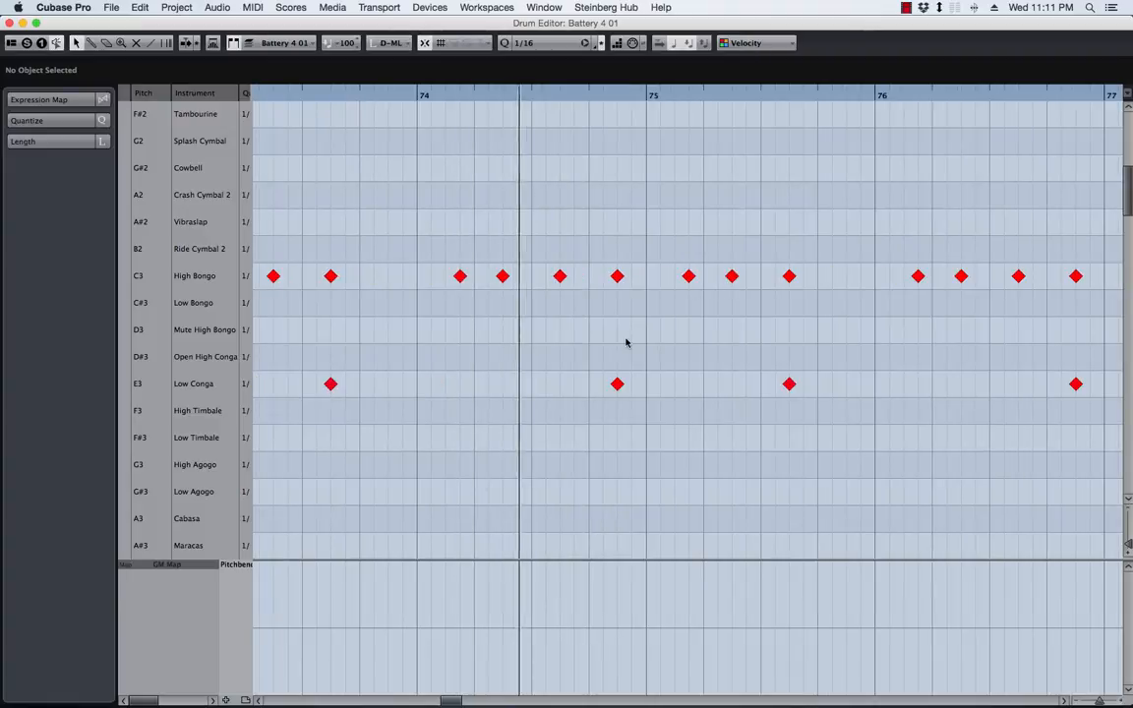
drag(595, 259, 637, 403)
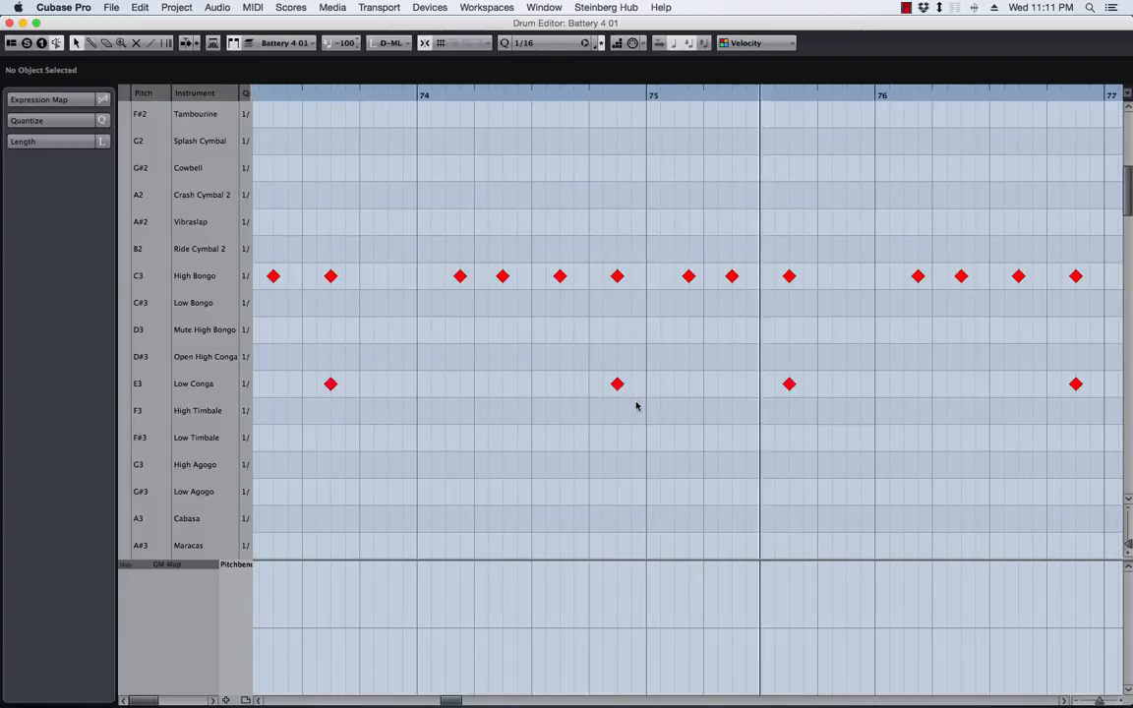
scroll(677, 382, right, 5)
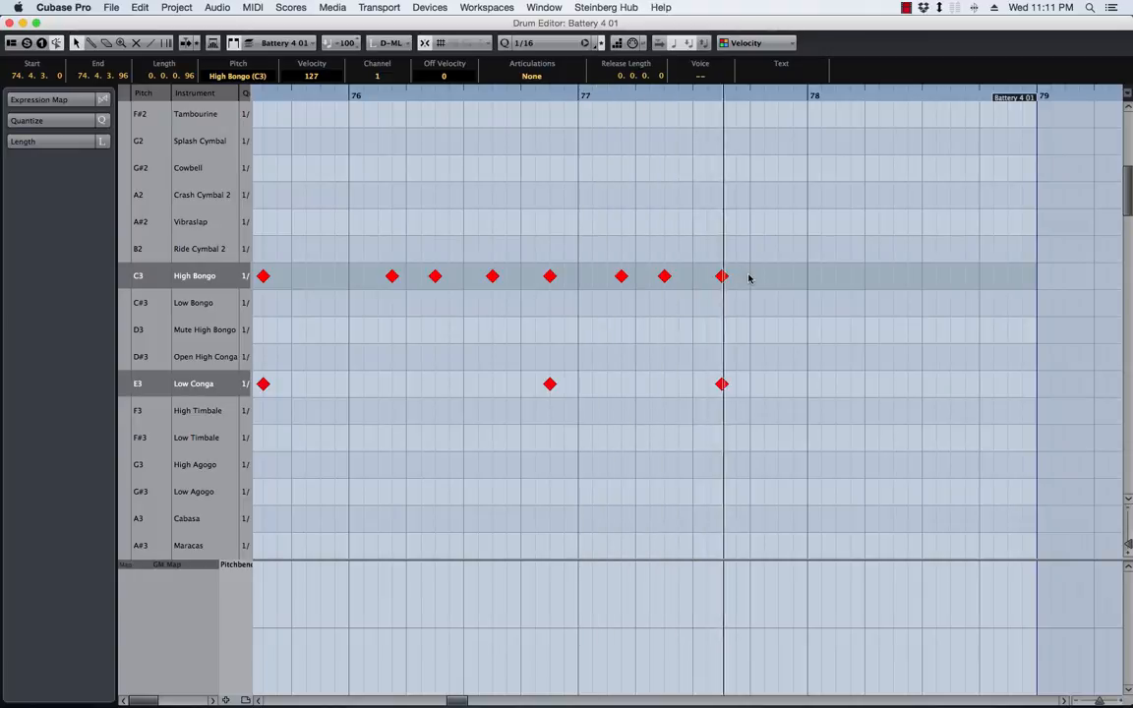
key(space)
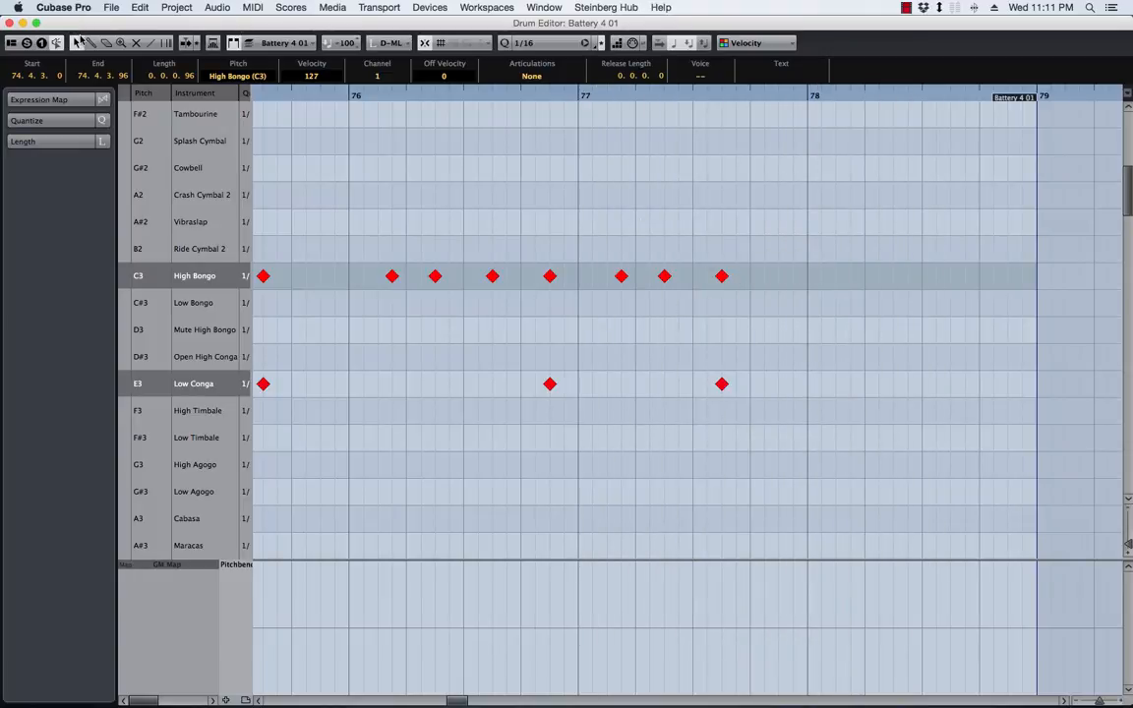
scroll(468, 215, left, 12)
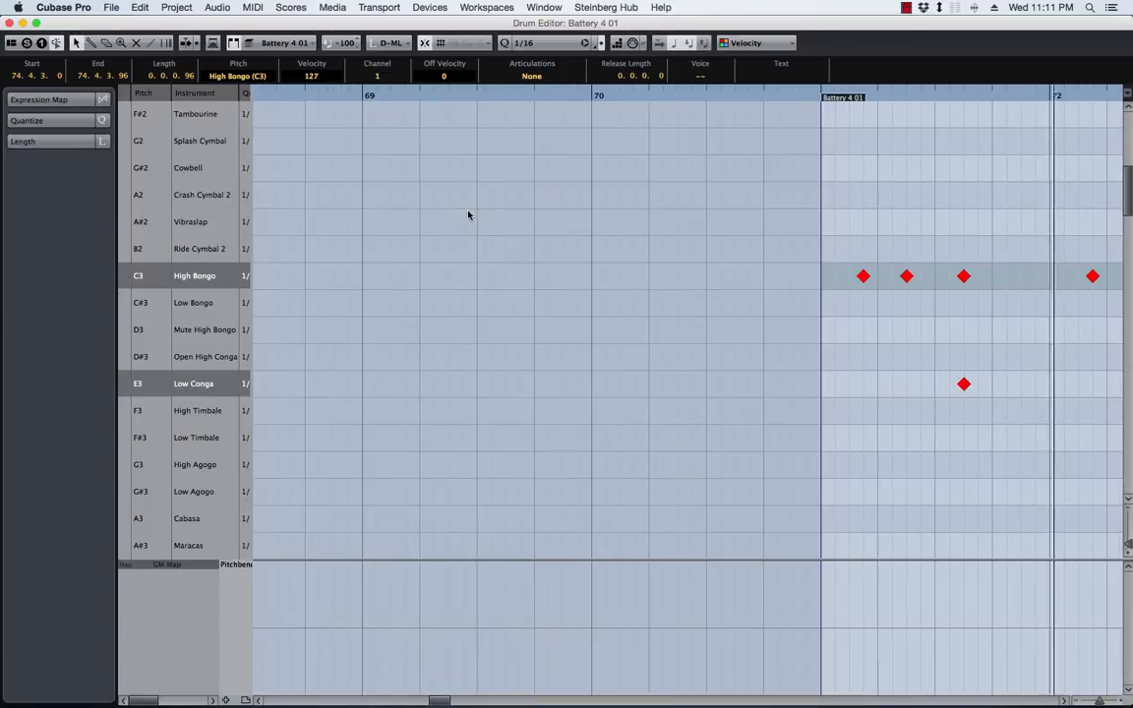
click(10, 23)
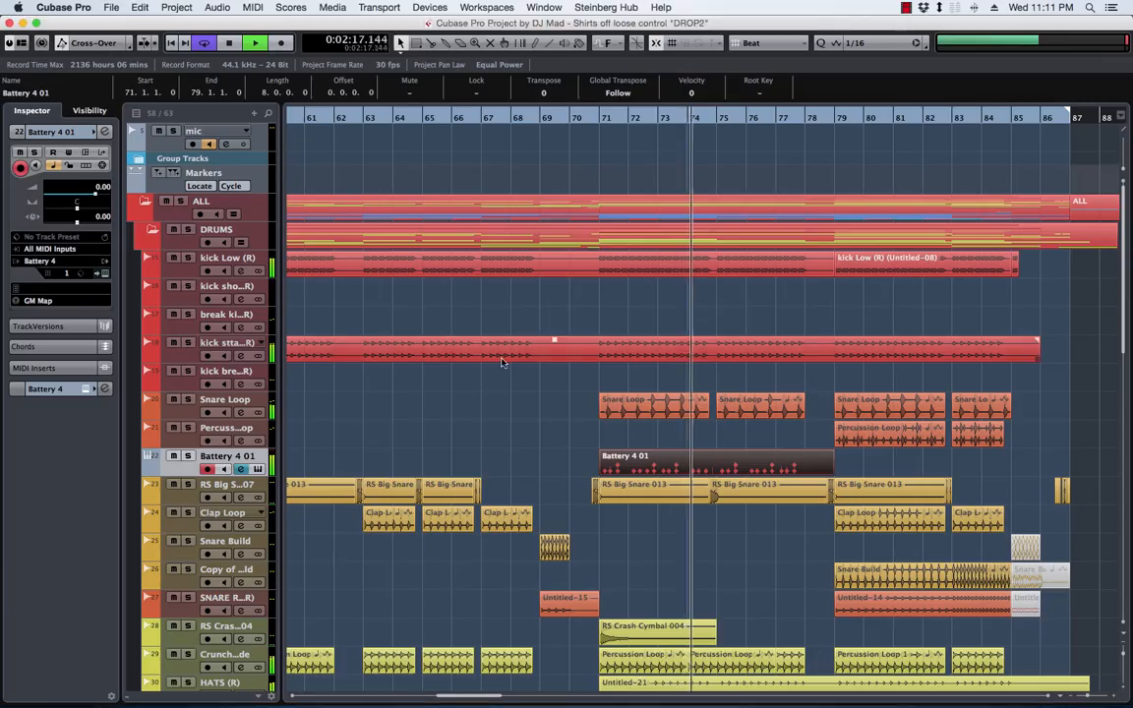
Stop playback and rename the Battery 4 01 track as Snare drop in
click(664, 467)
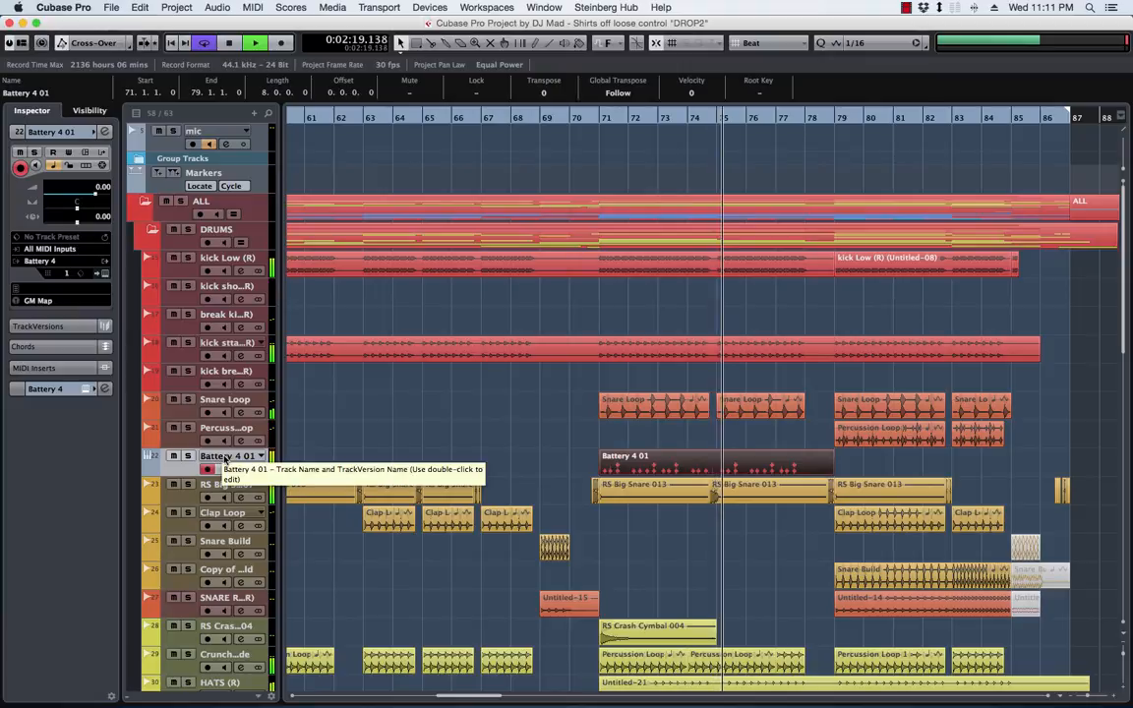
scroll(915, 460, right, 2)
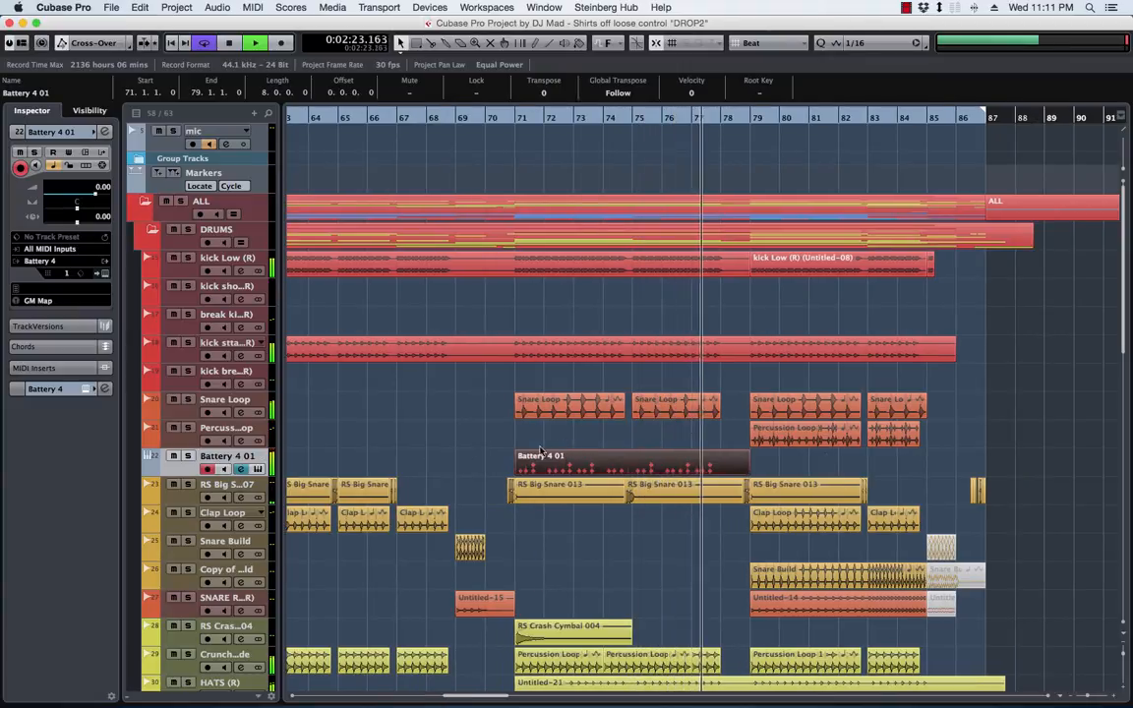
key(space)
double_click(220, 456)
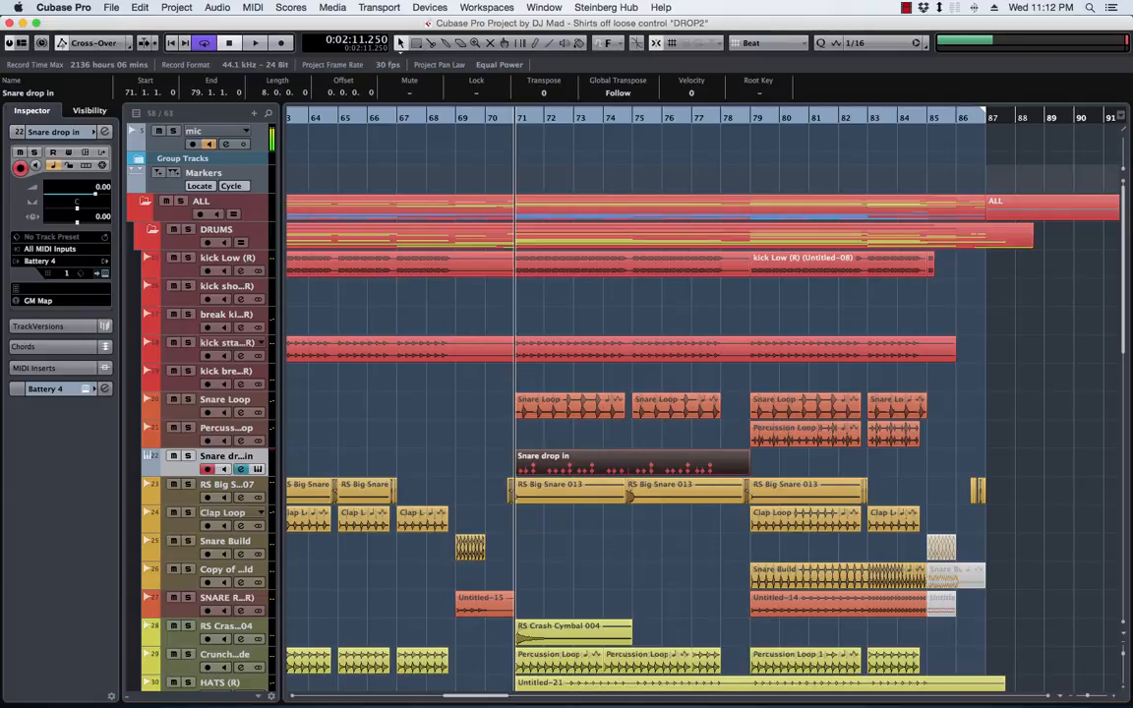
Render the Snare drop in part to a new audio track, and clear VPS Scope from the arrangement
drag(492, 258, 406, 203)
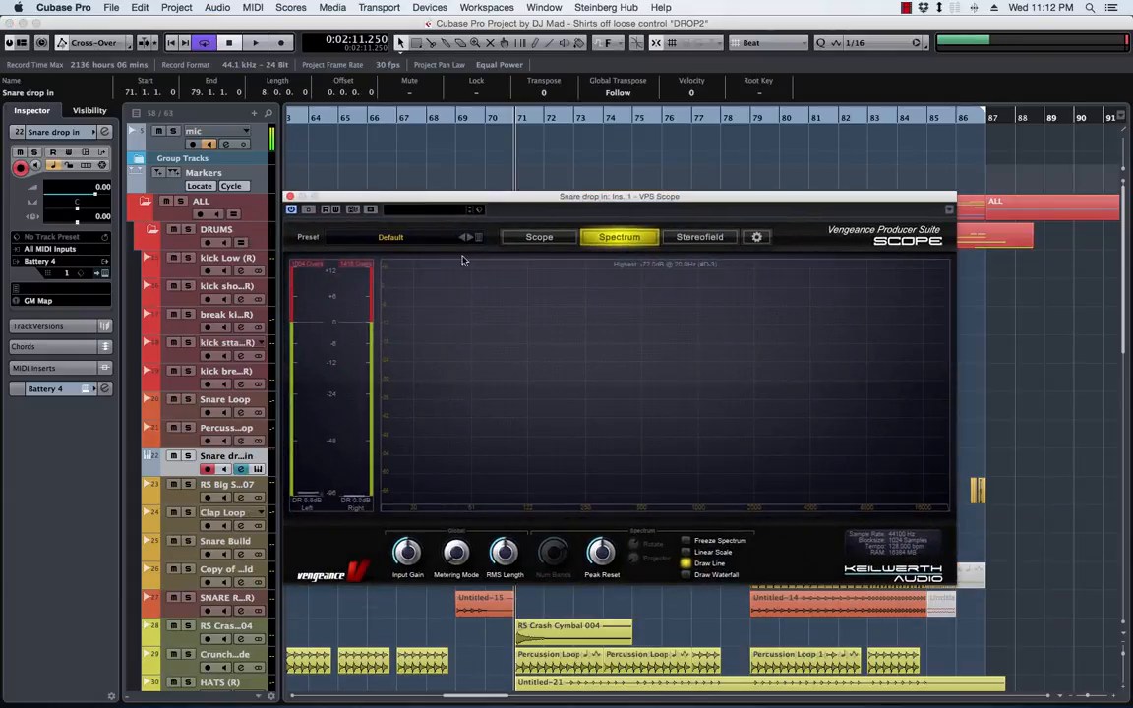
key(alt+r)
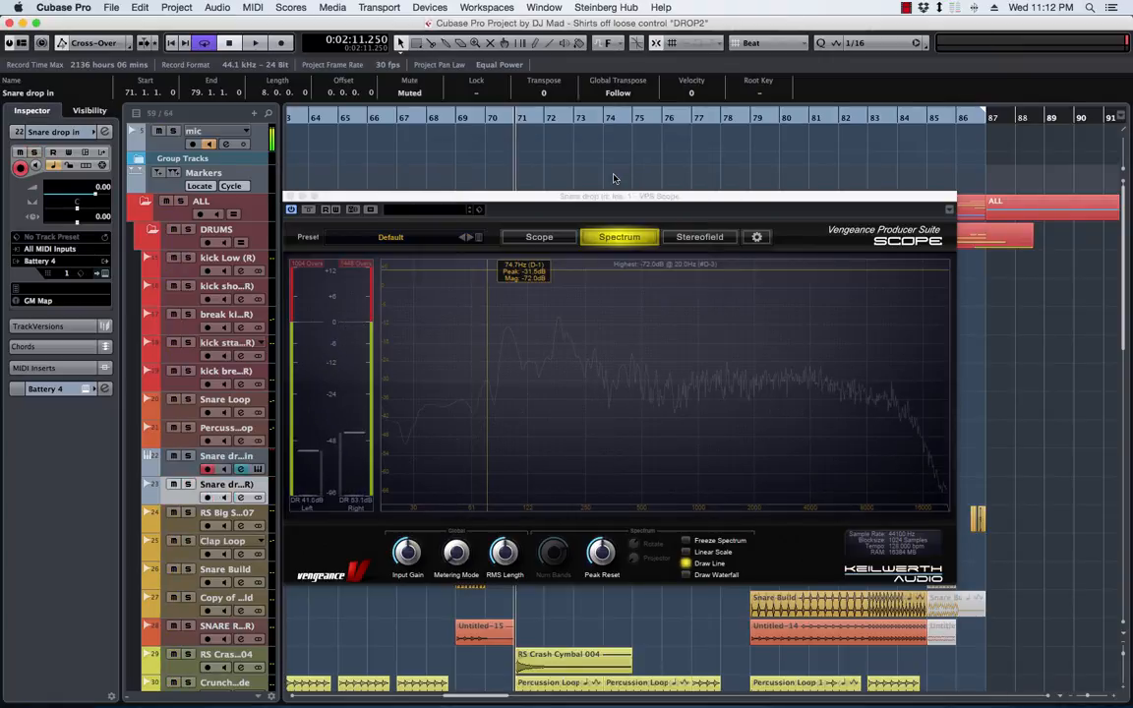
drag(553, 204, 1132, 167)
Remove the original Snare drop in instrument track, keeping the rendered audio track
click(202, 458)
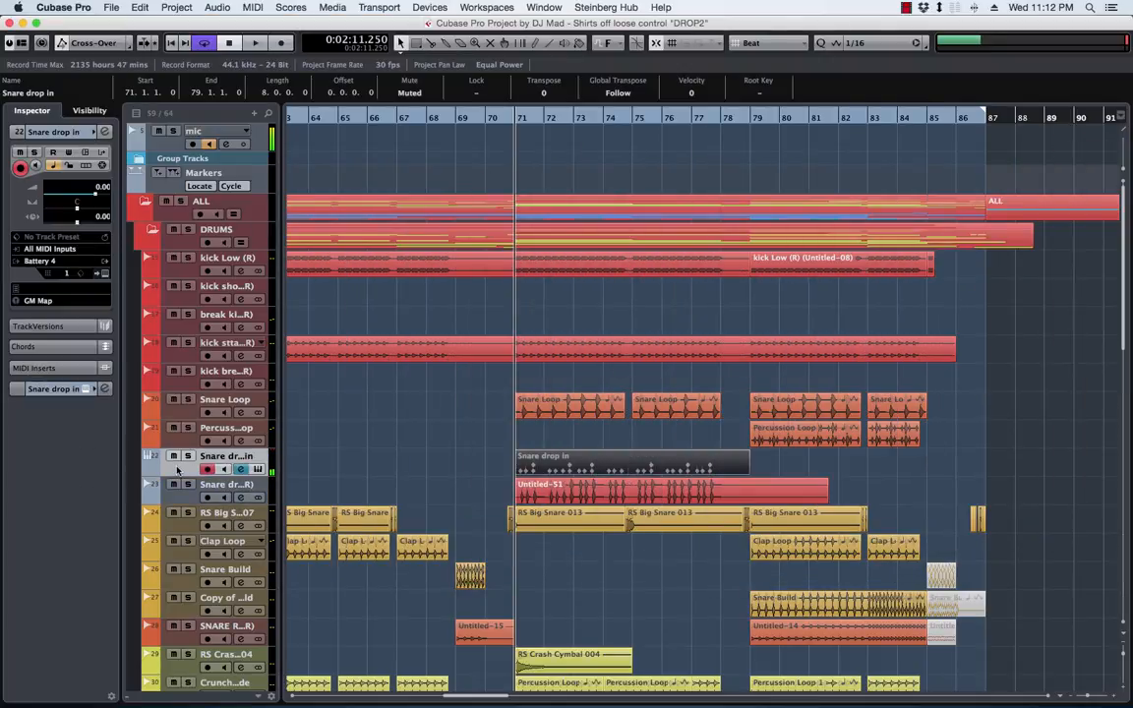
right_click(177, 463)
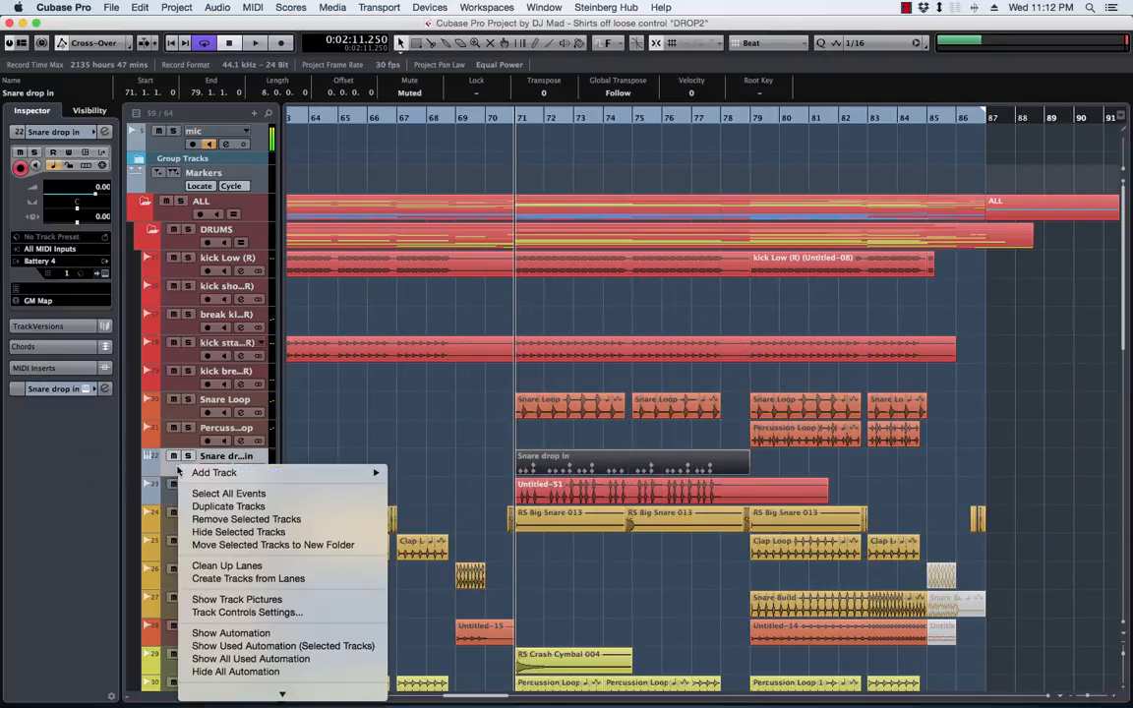
click(218, 519)
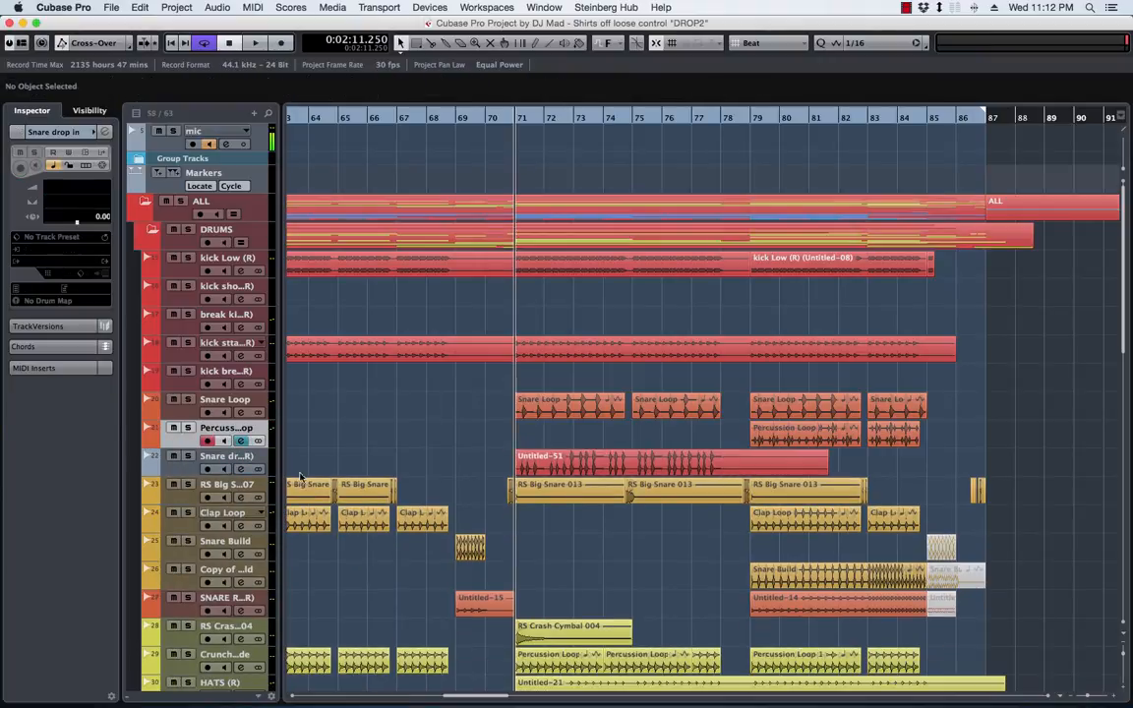
Color the rendered Snare drop in track orange with Color 2
click(176, 470)
click(153, 461)
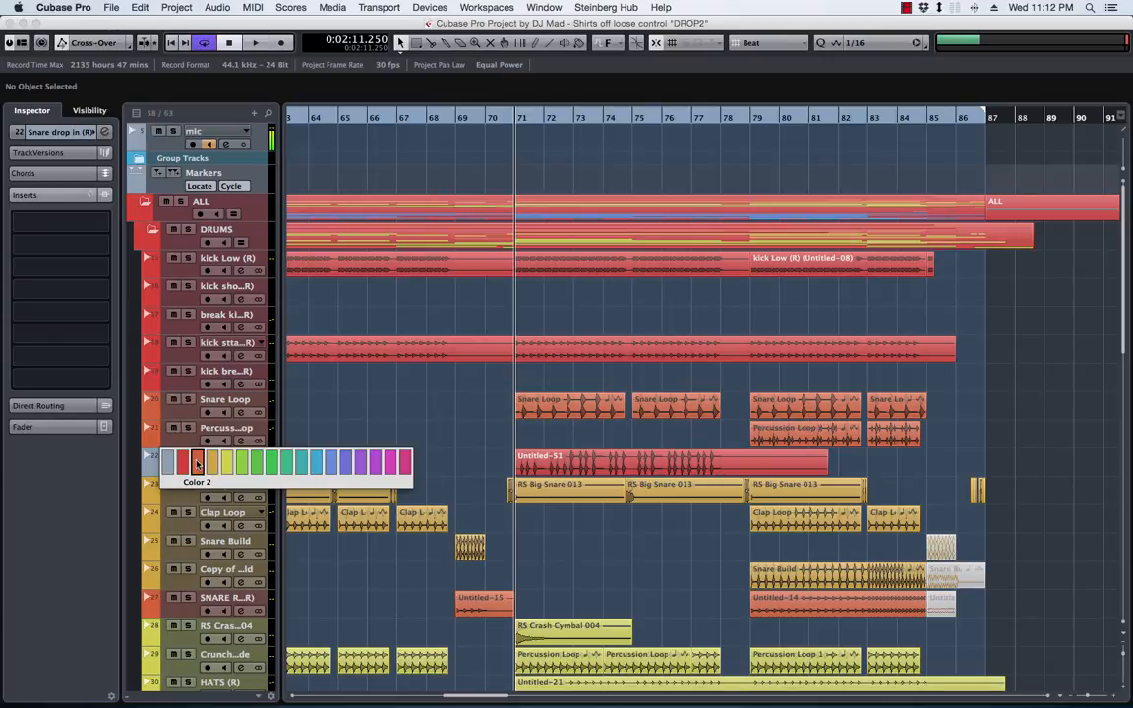
click(197, 462)
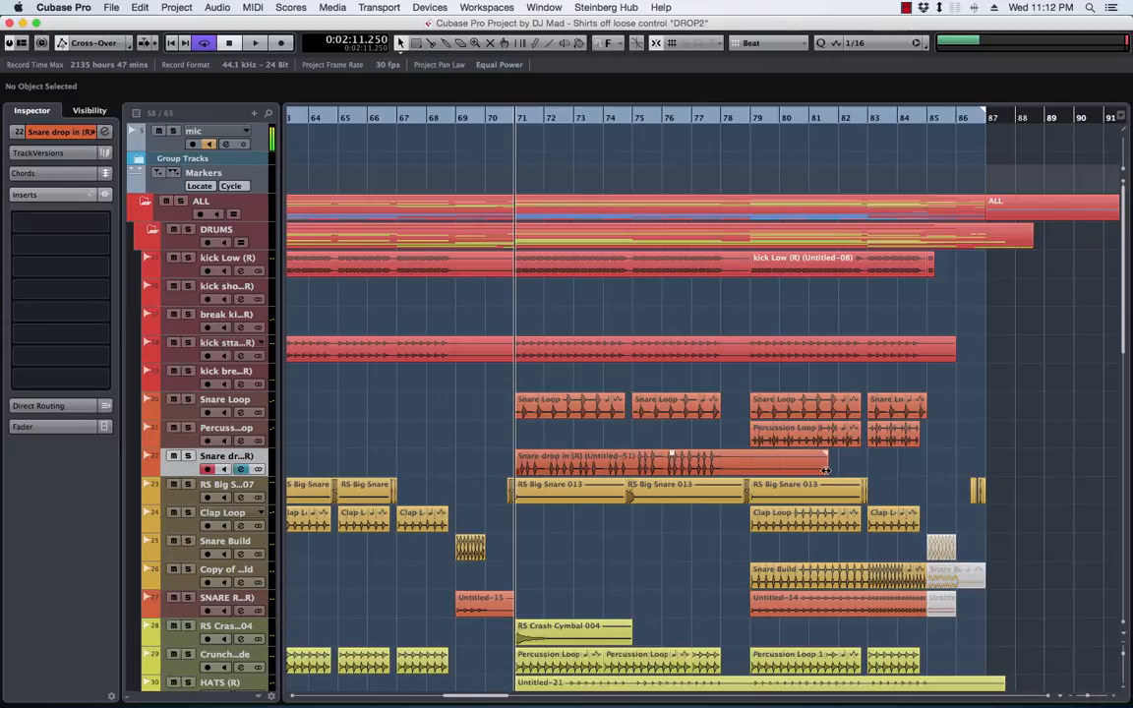
Trim the end of the rendered snare clip to bar 79, and audition it from bar 71
drag(826, 470, 751, 475)
key(space)
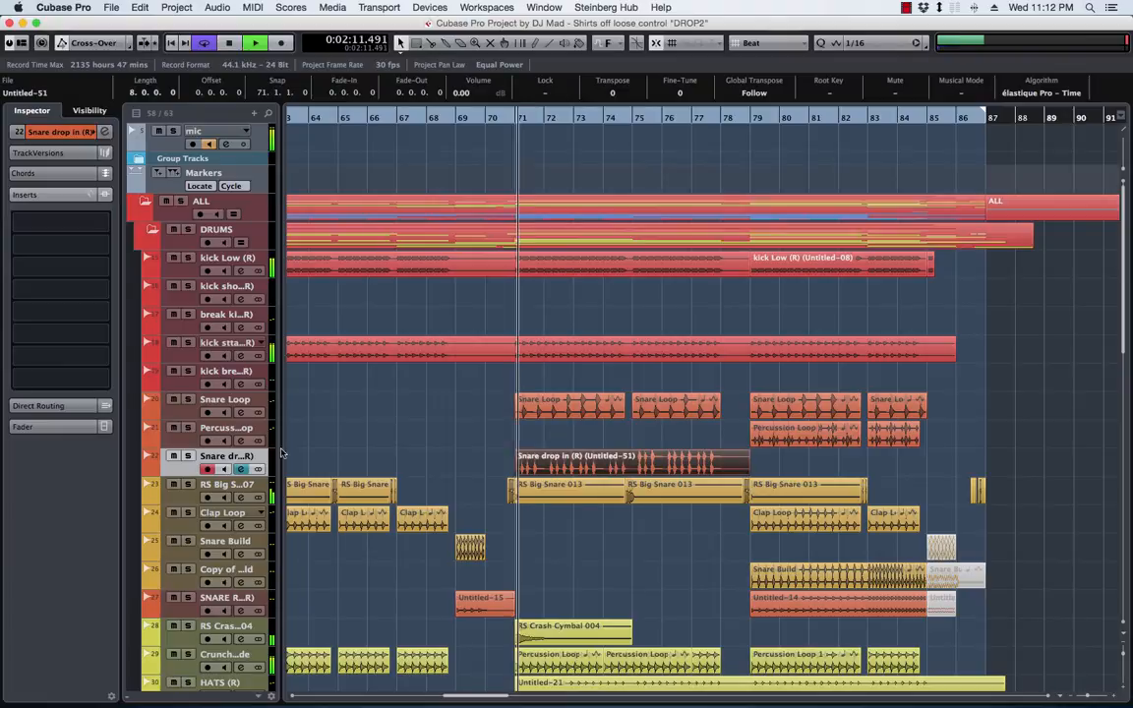
click(188, 456)
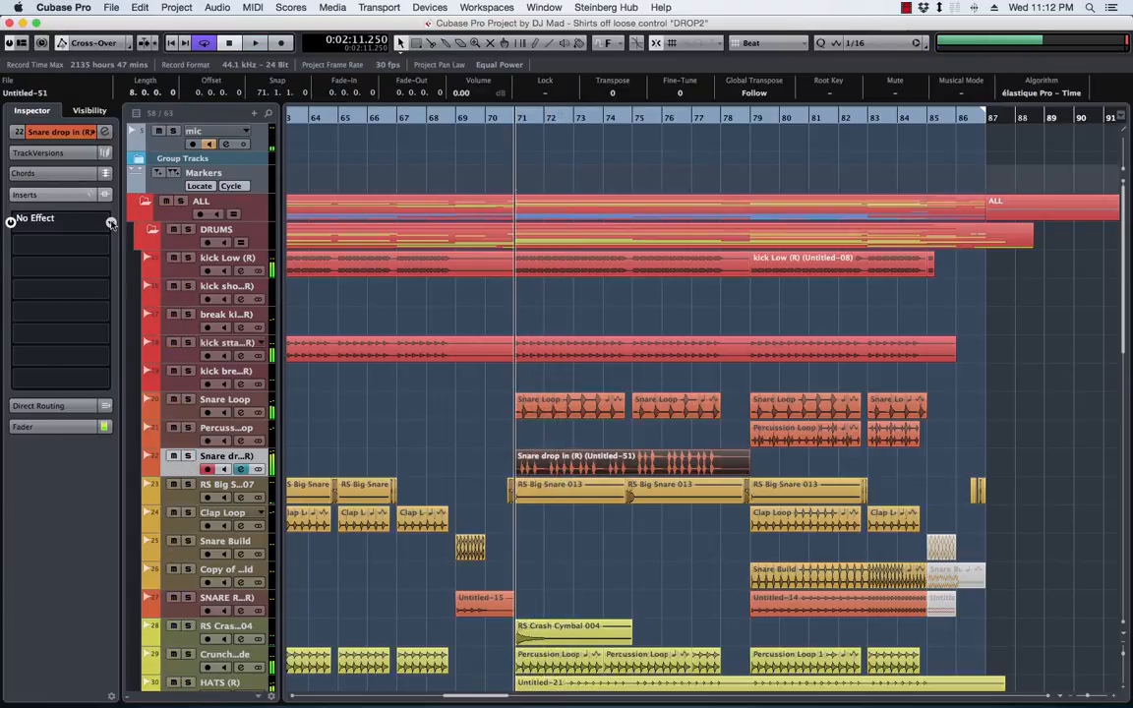
Insert RCompressor Stereo in the first insert slot of the rendered snare track, and set its threshold to -4.2
click(111, 224)
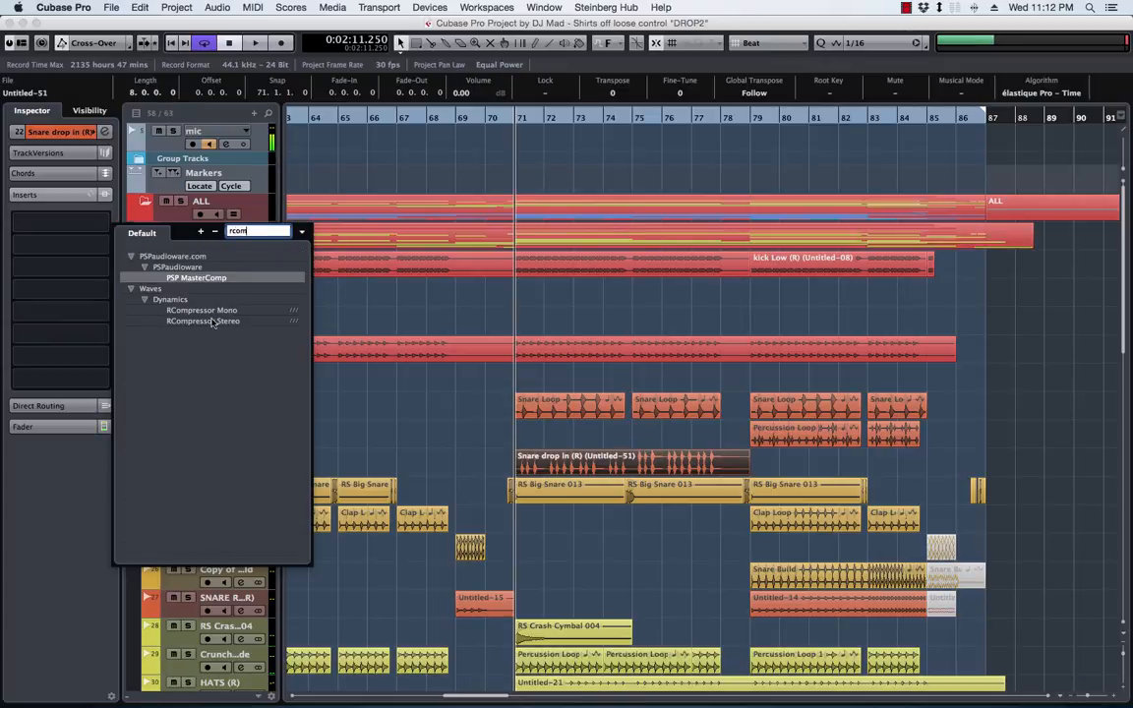
click(212, 322)
drag(491, 258, 392, 140)
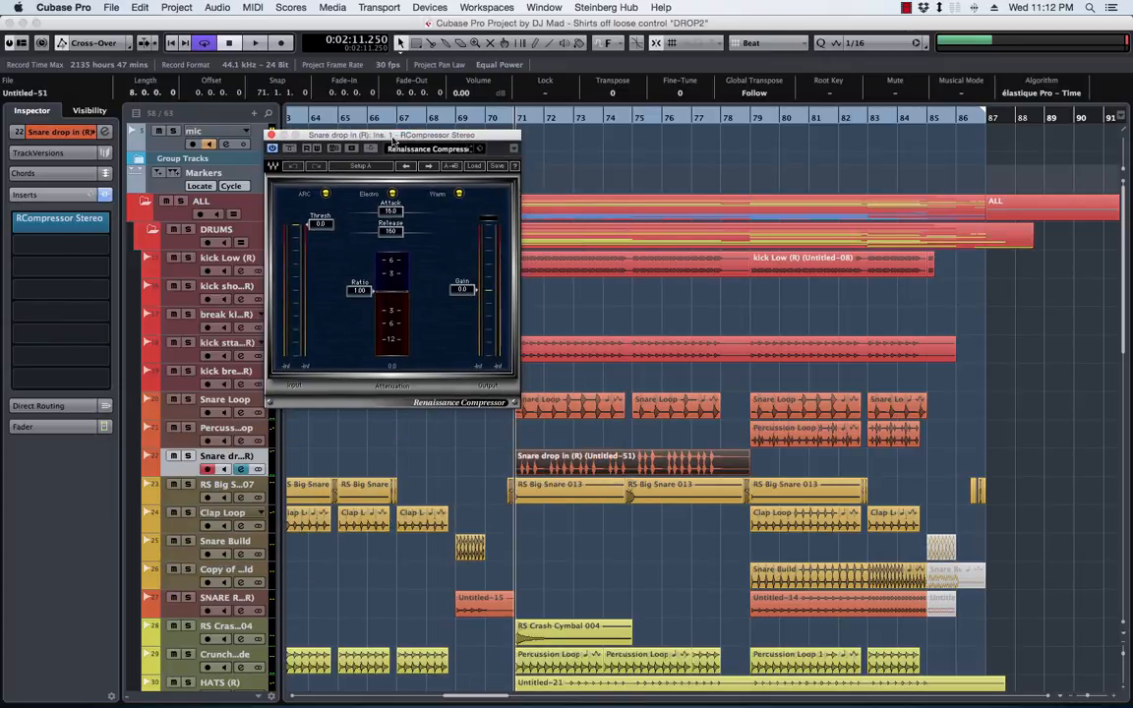
drag(328, 228, 328, 238)
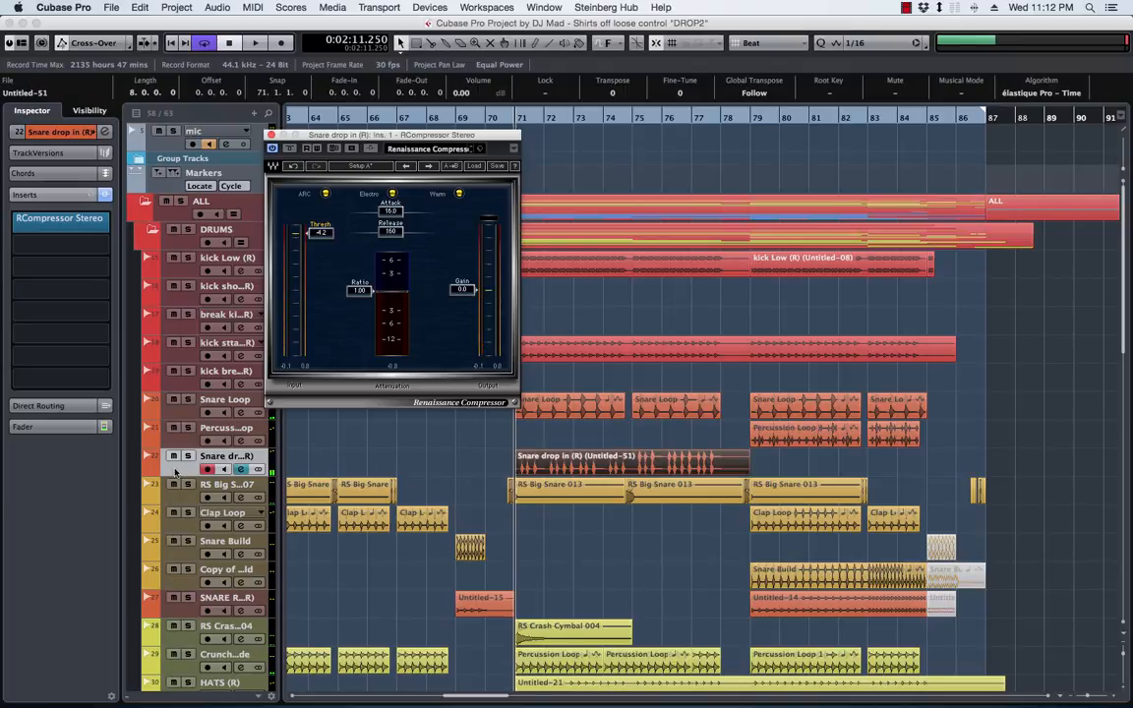
Enlarge the rendered snare clip's waveform and lower the clip volume to -1.78 dB
key(z)
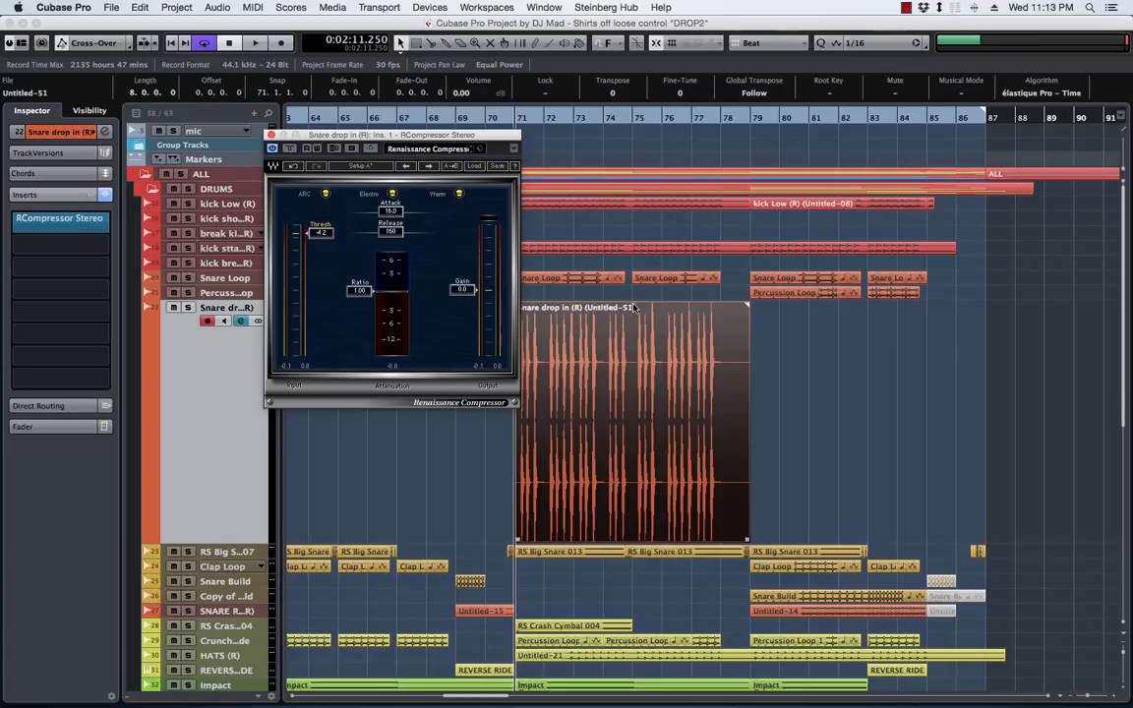
key(h)
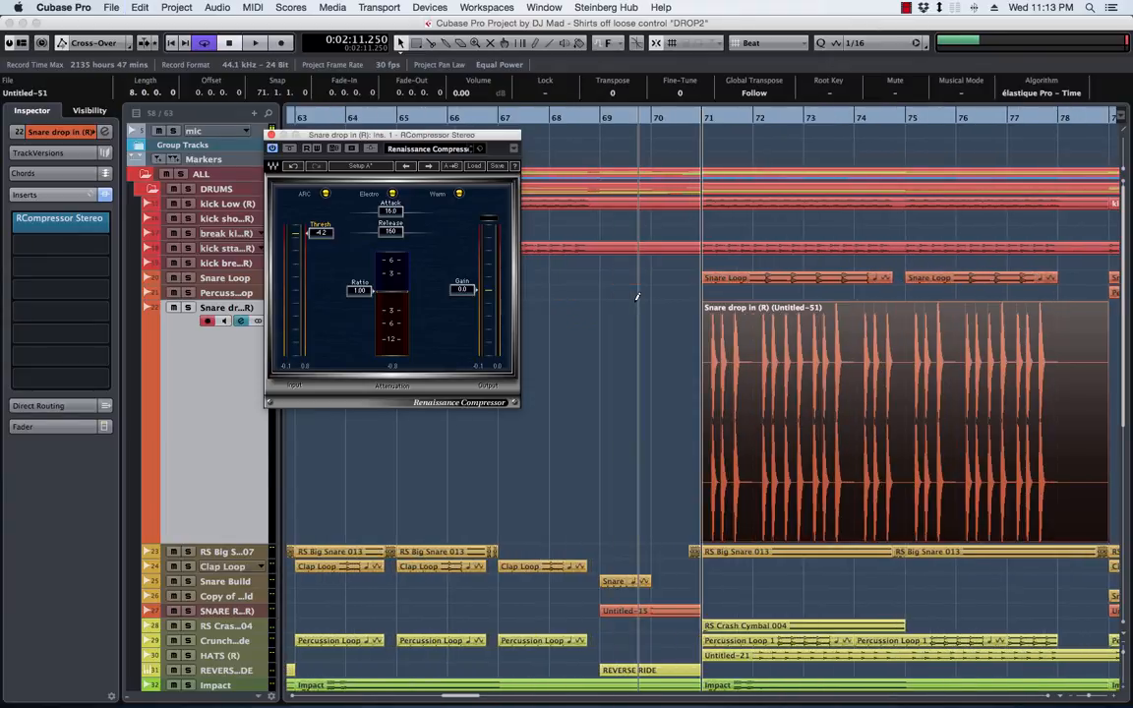
drag(903, 304, 898, 348)
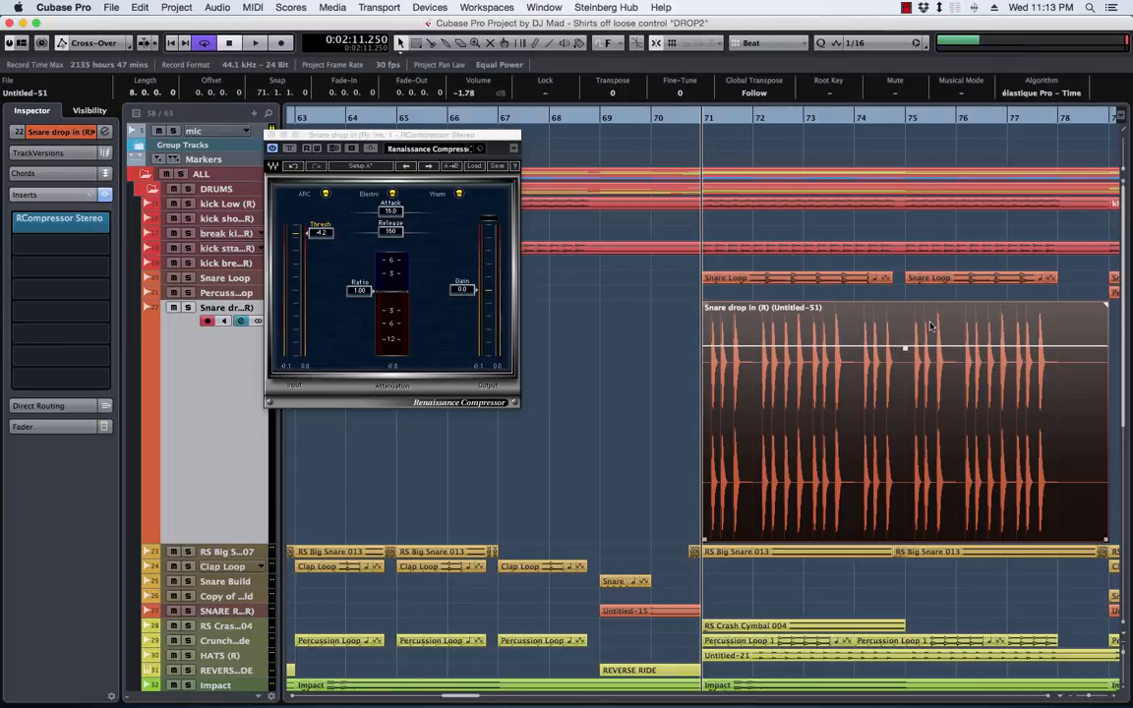
Play the section with the snare track soloed, and set the compressor's attack to 0.93, ratio to 3.24 and release to 19.0
key(space)
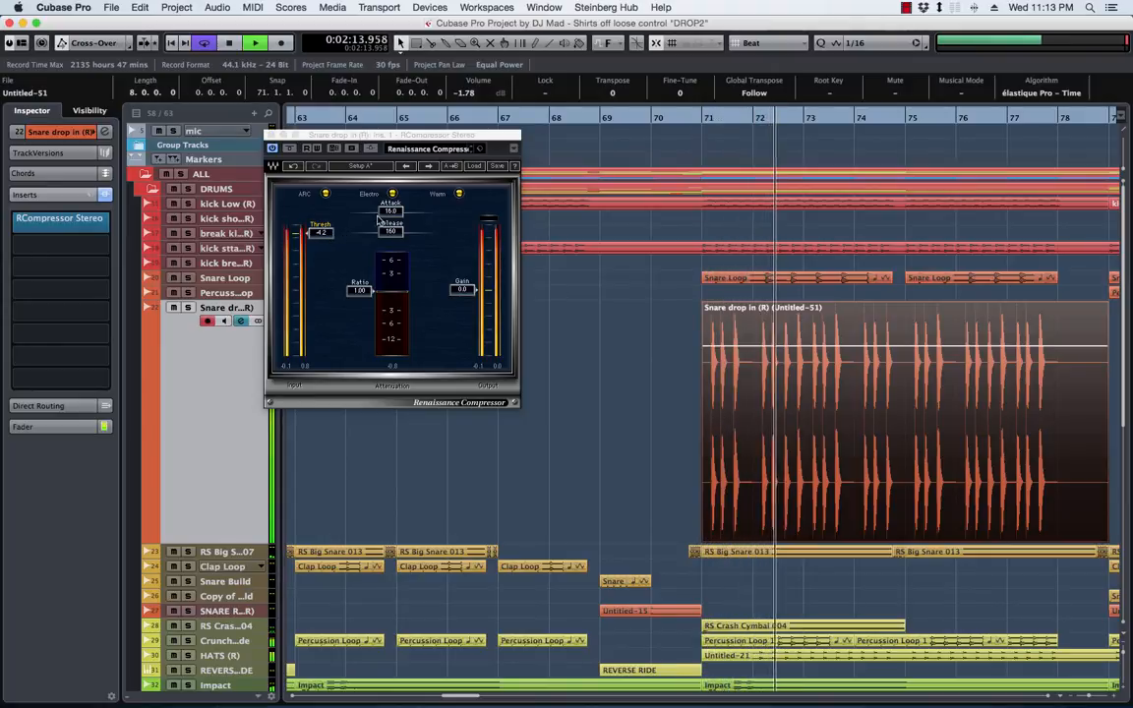
drag(390, 212, 366, 211)
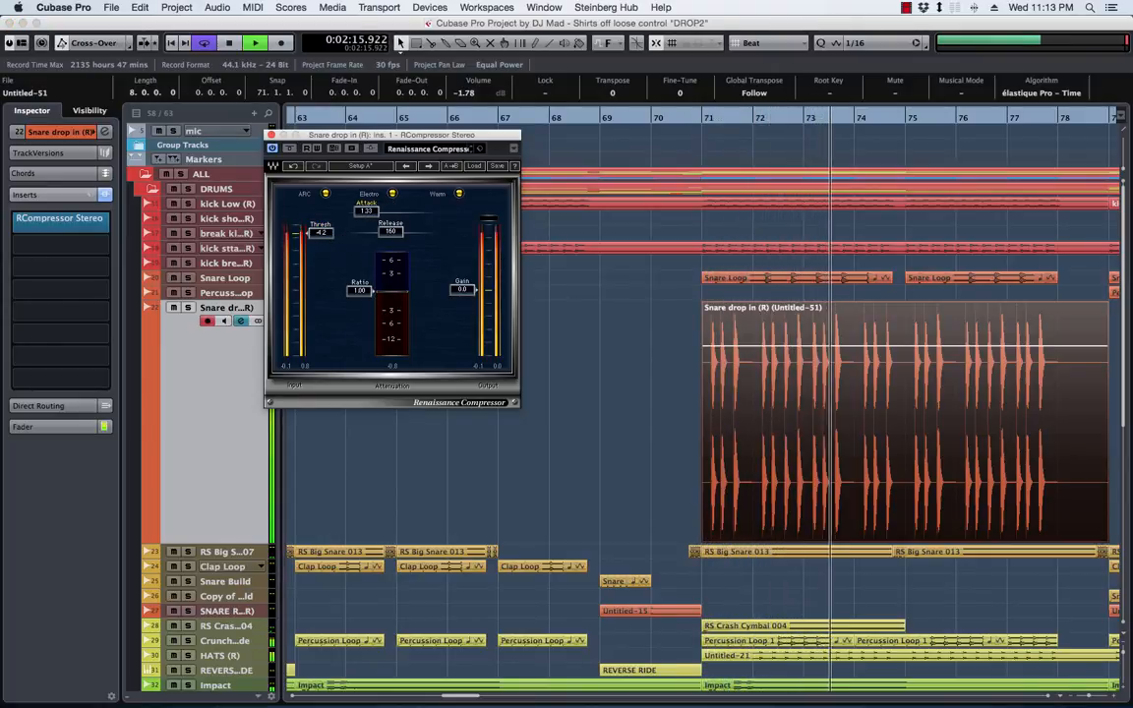
drag(359, 291, 359, 309)
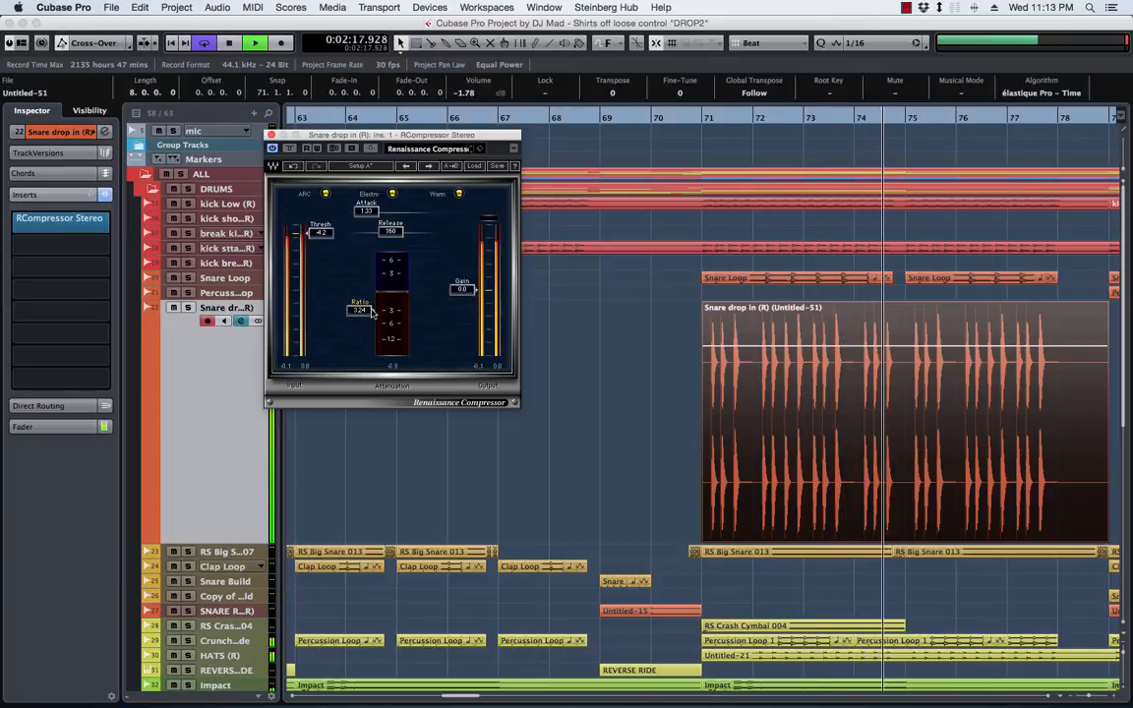
click(189, 308)
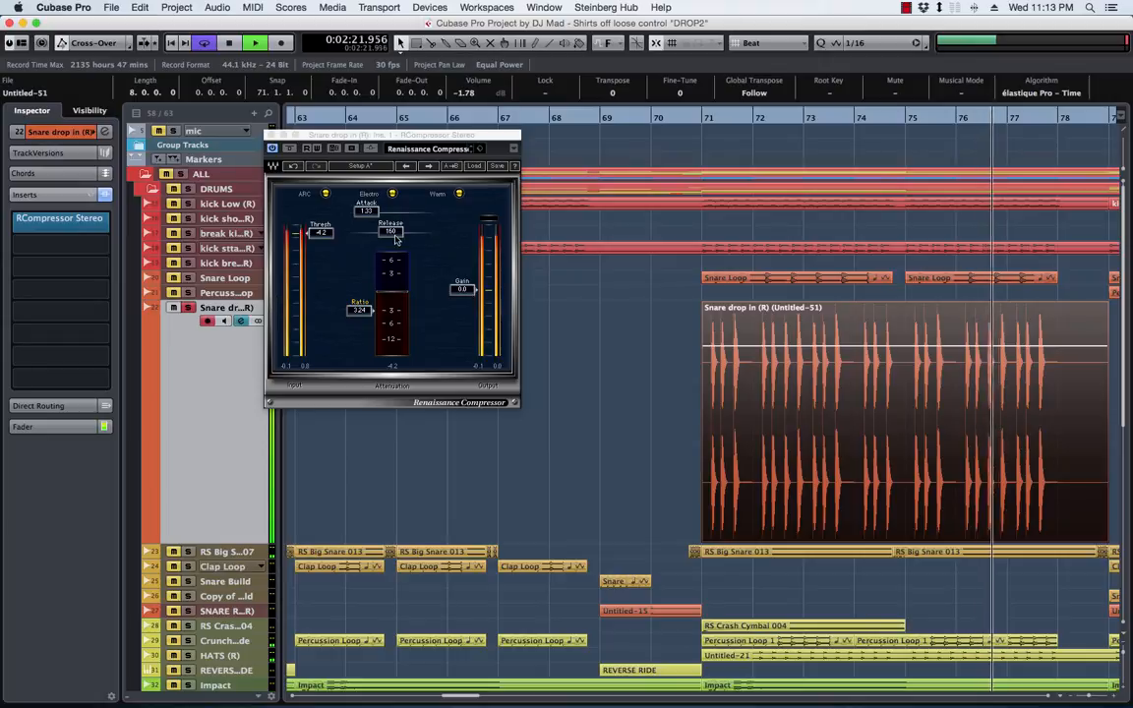
drag(389, 235, 369, 234)
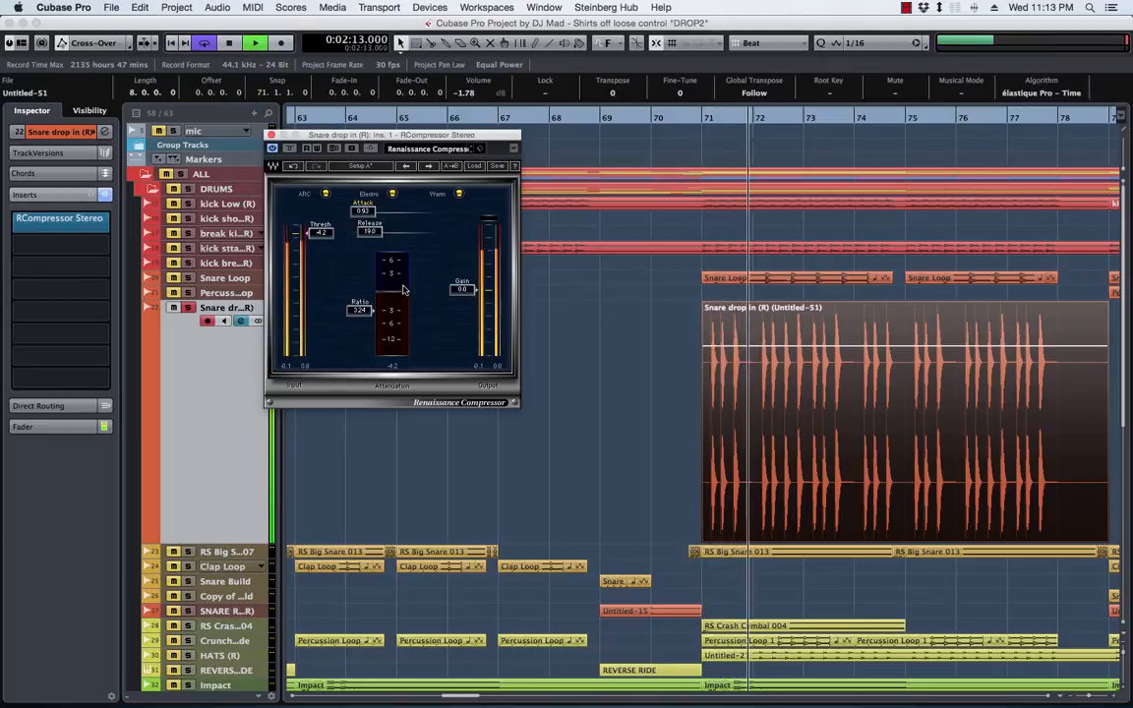
Compare the snare with the compressor bypassed and active, stop playback, and unsolo the snare track
click(290, 148)
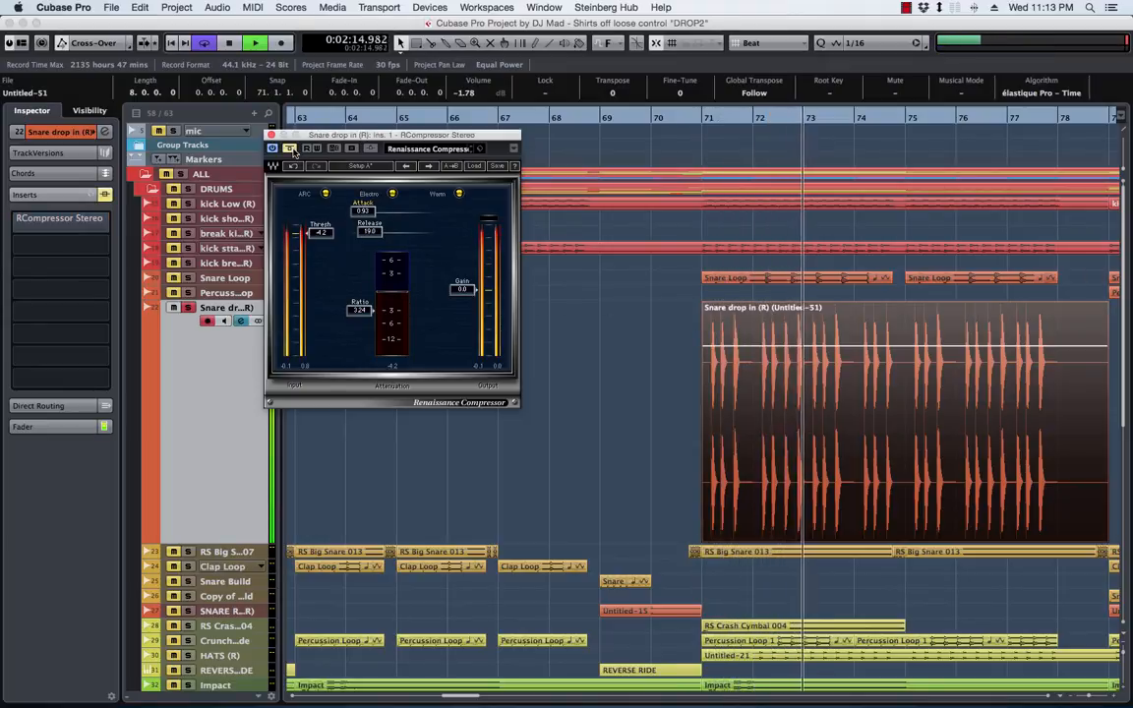
click(290, 148)
key(space)
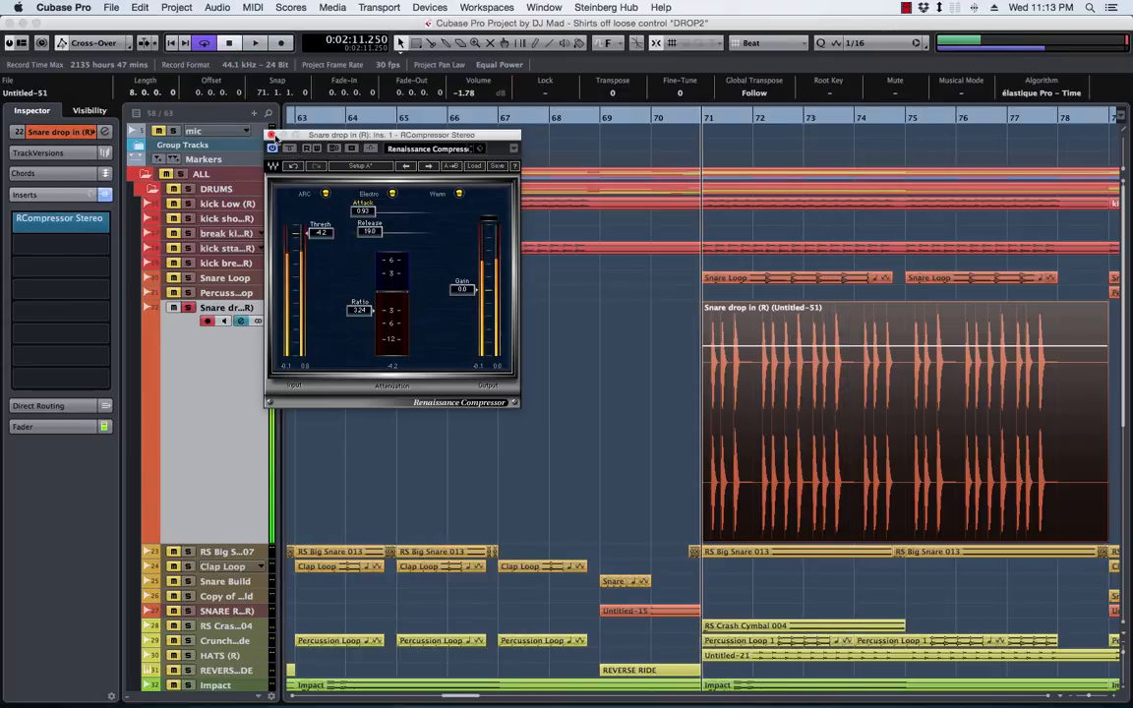
click(188, 308)
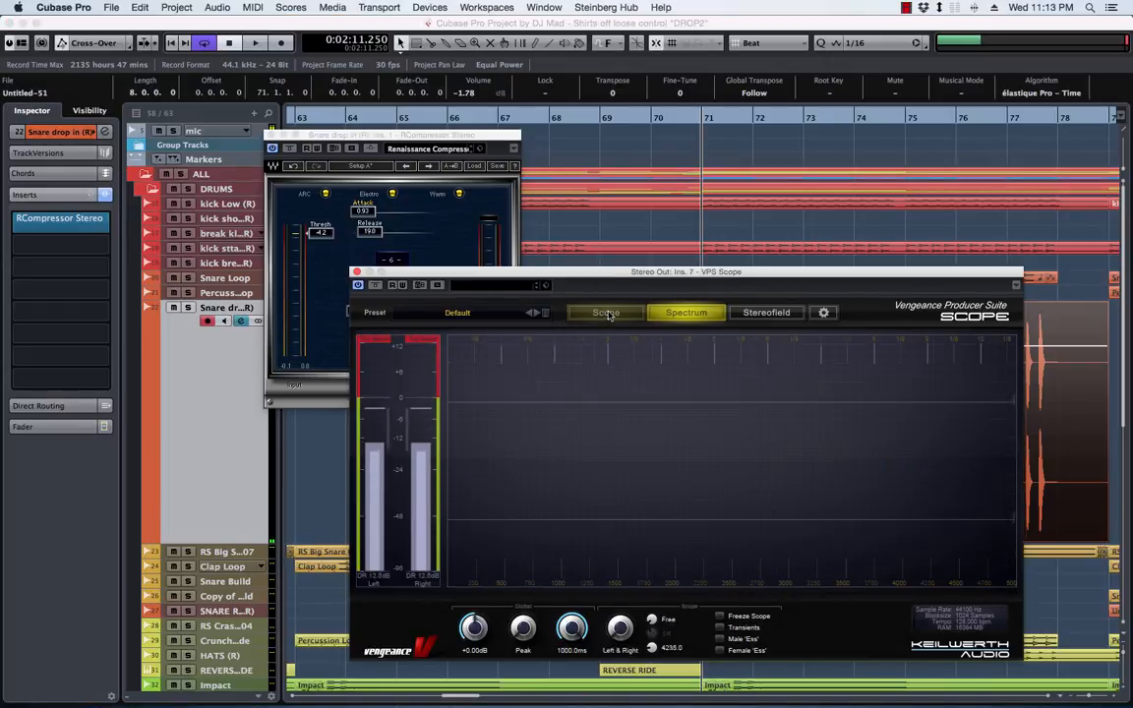
Play the soloed snare with the VPS Scope in Scope view, and set the compressor's threshold to -5.8 and attack to 1.49
click(602, 311)
drag(580, 267, 556, 316)
key(space)
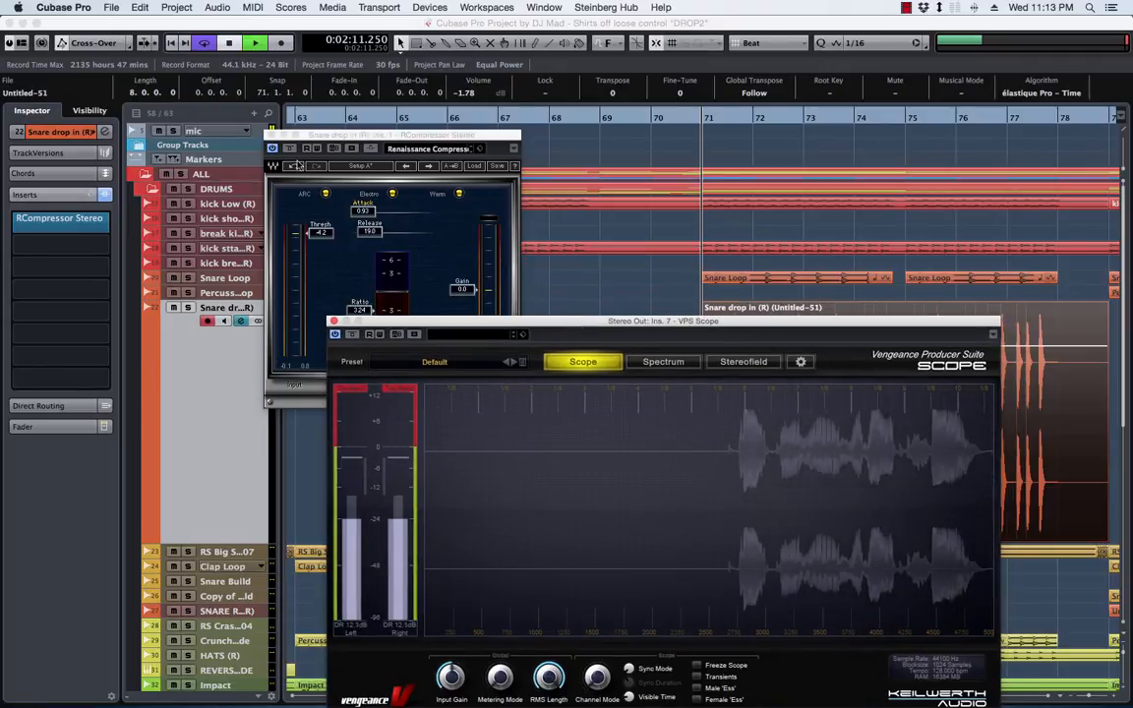
click(188, 309)
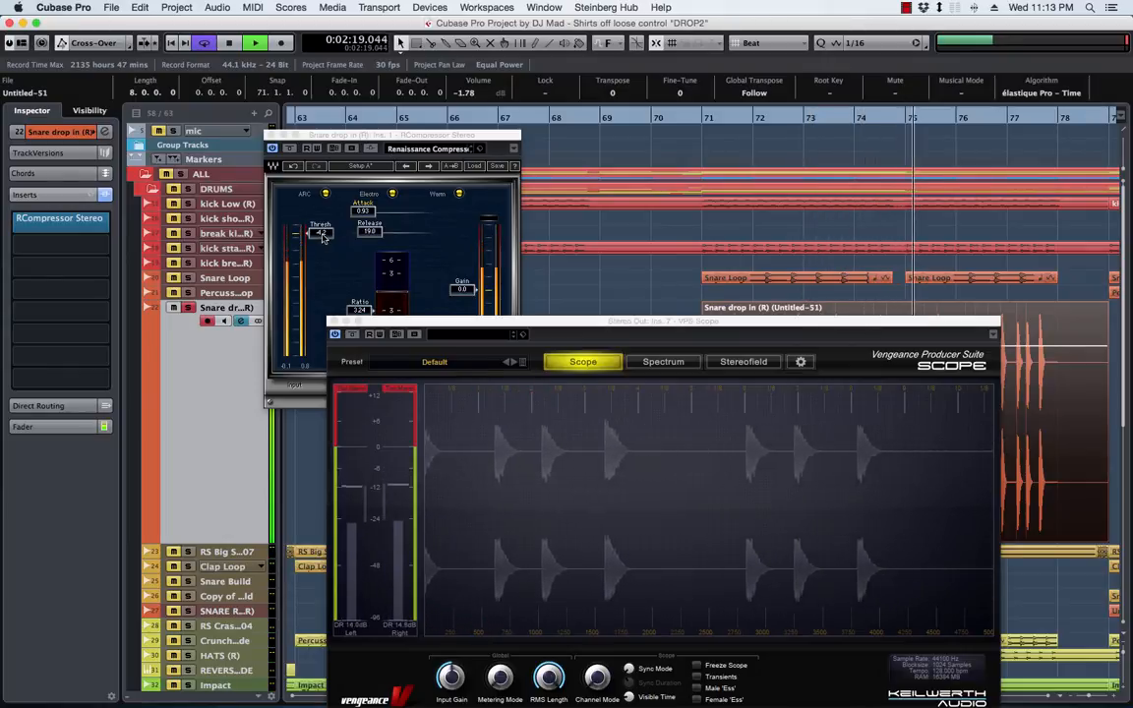
drag(320, 244, 319, 247)
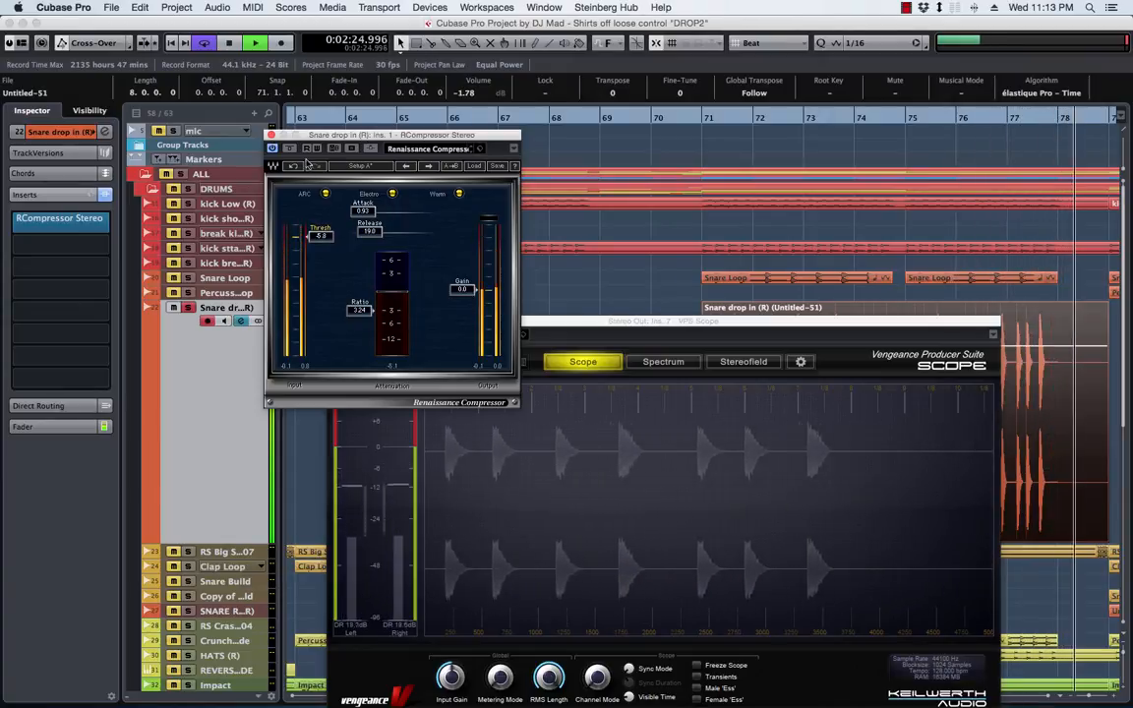
key(space)
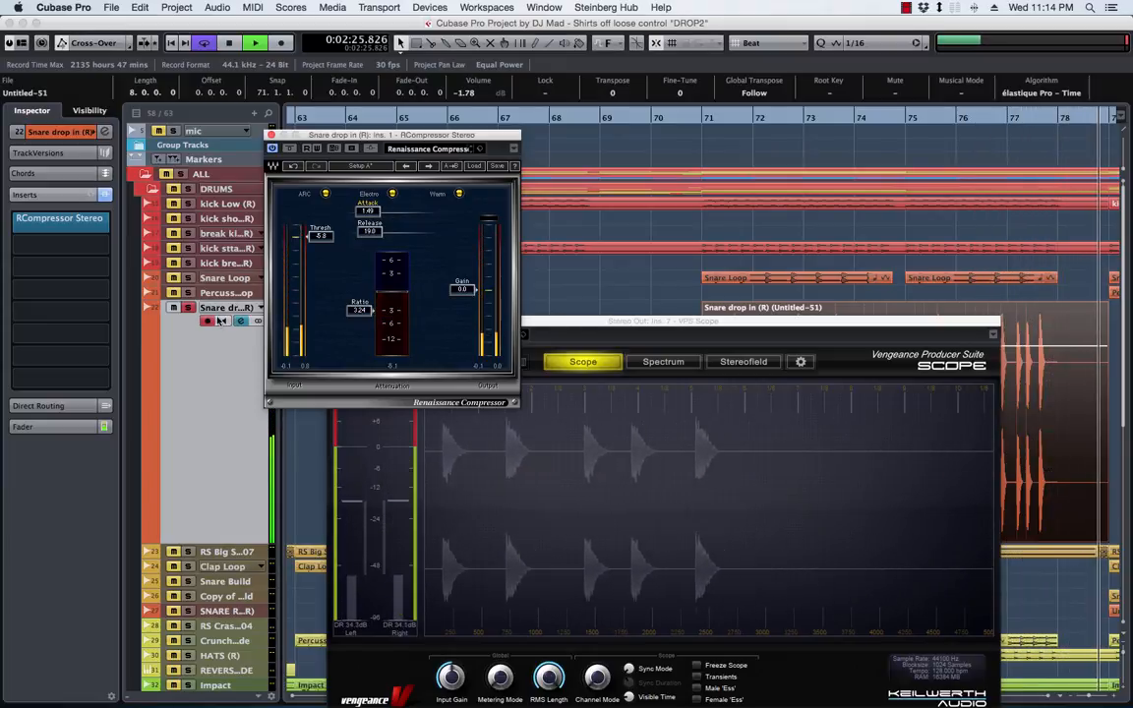
Close the VPS Scope, play the snare in the full mix with its channel fader shown, and raise the compressor's gain to 2.8
click(572, 323)
key(super+w)
key(space)
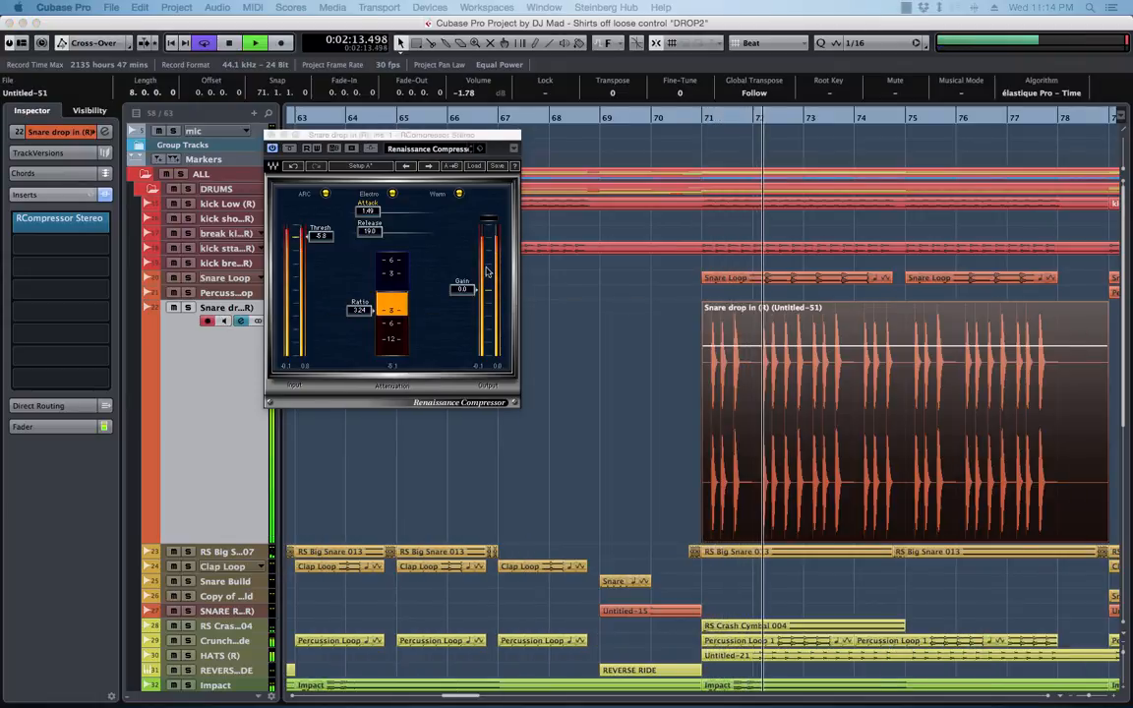
click(43, 426)
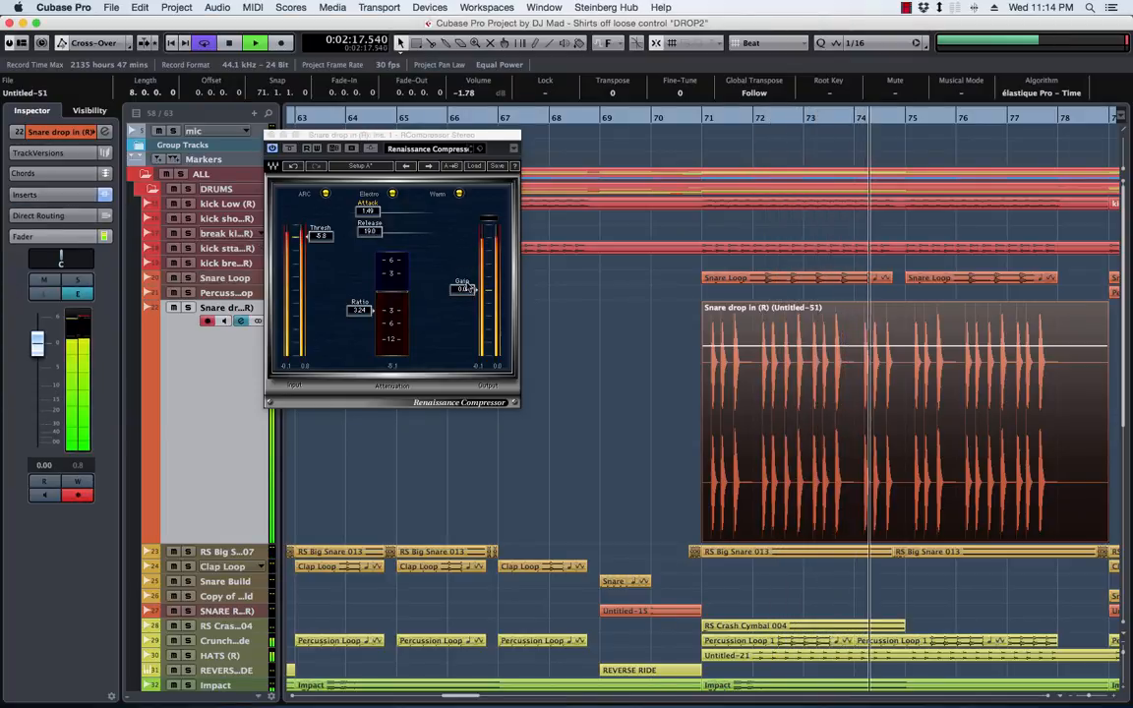
drag(468, 290, 469, 283)
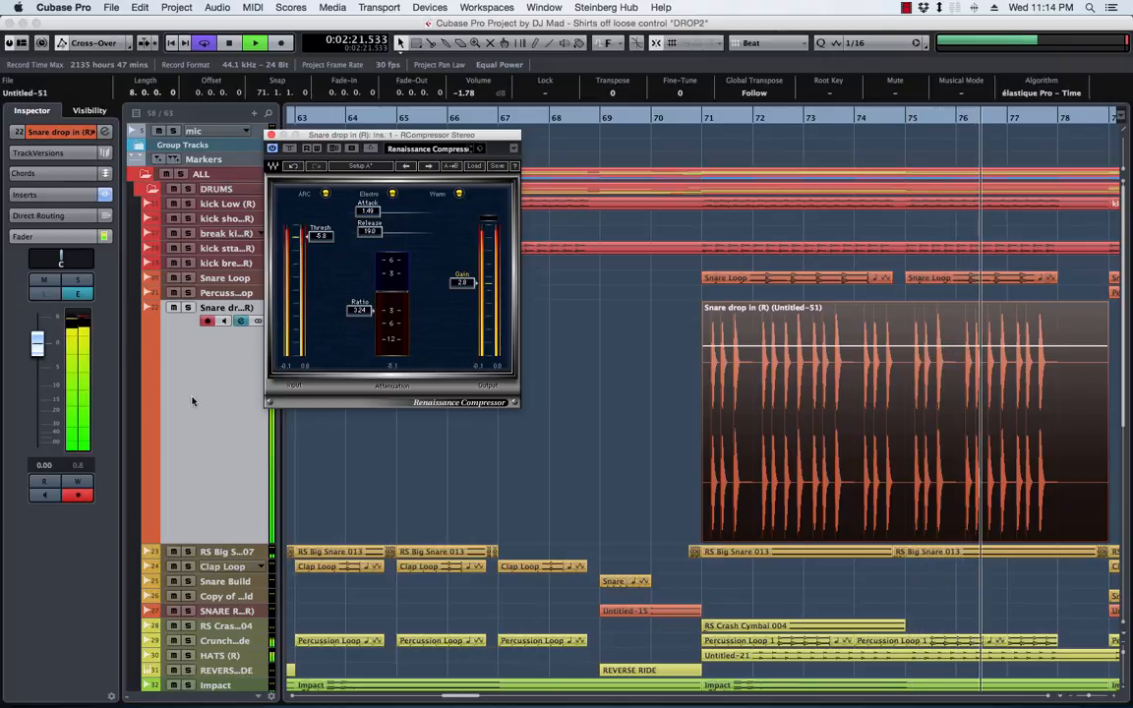
Route the rendered snare track's output to the PERC group in its channel settings
click(133, 144)
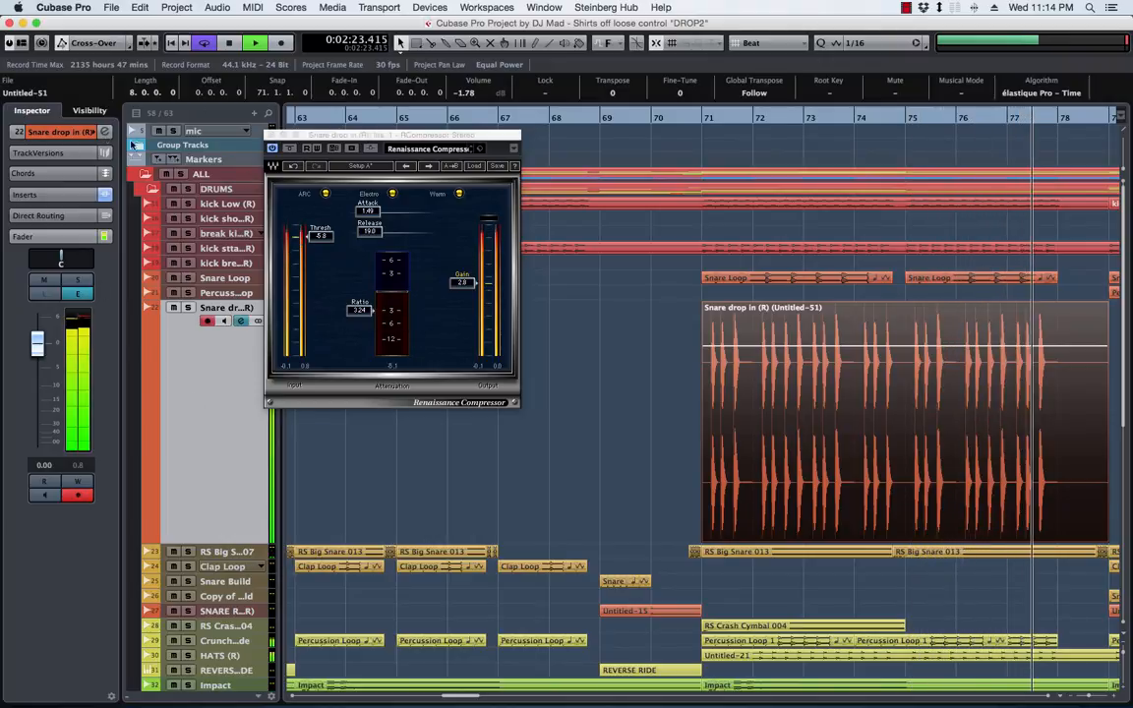
click(351, 132)
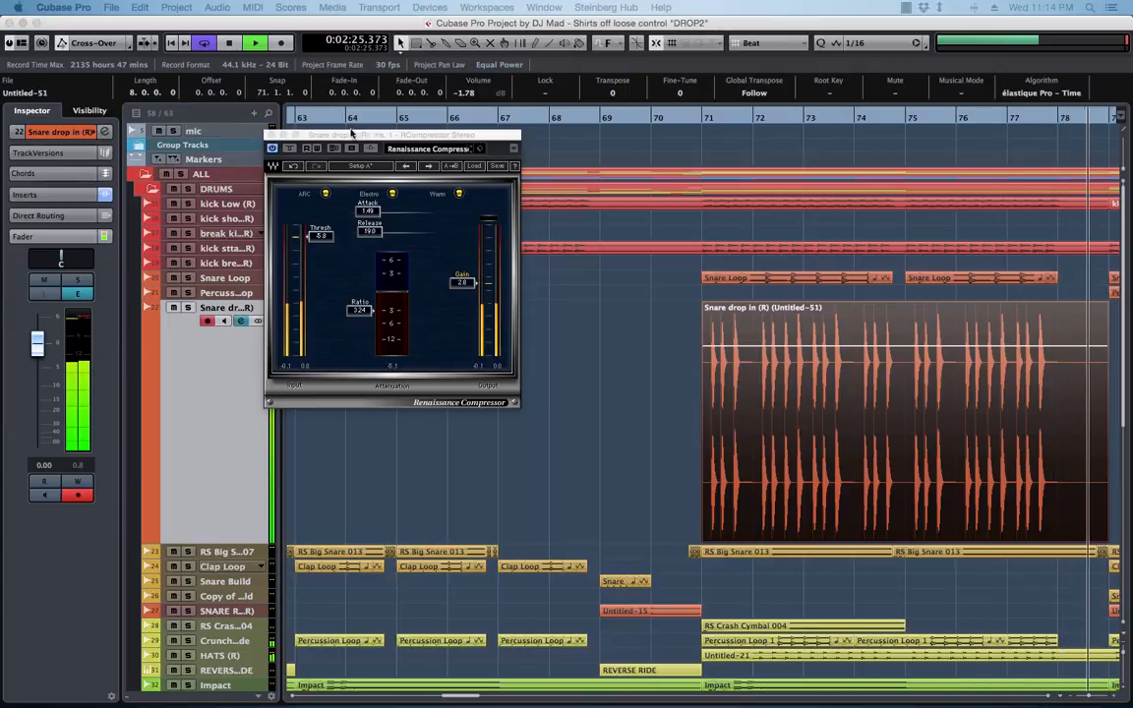
key(e)
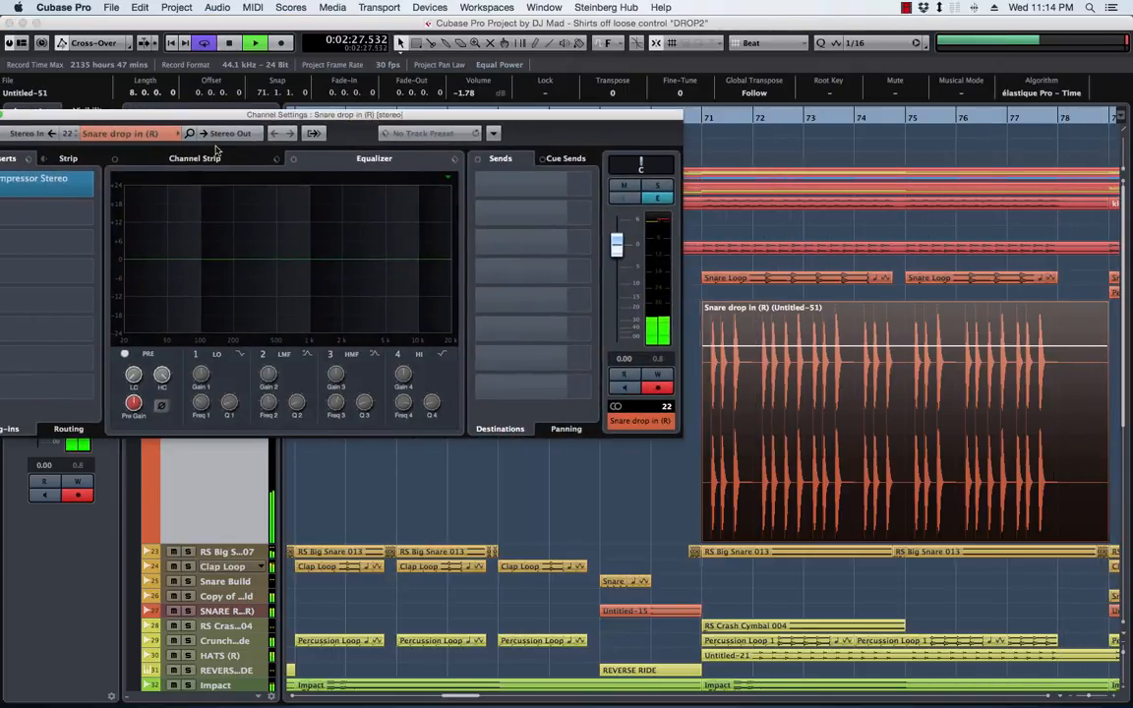
click(224, 133)
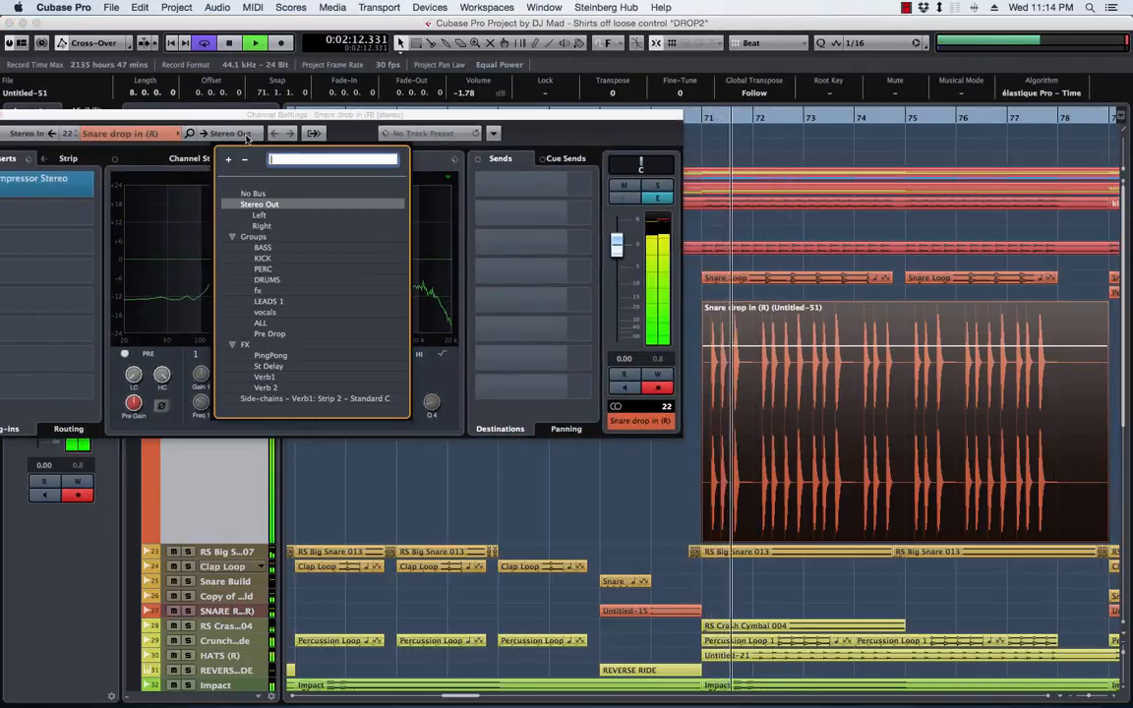
click(265, 271)
drag(228, 116, 488, 118)
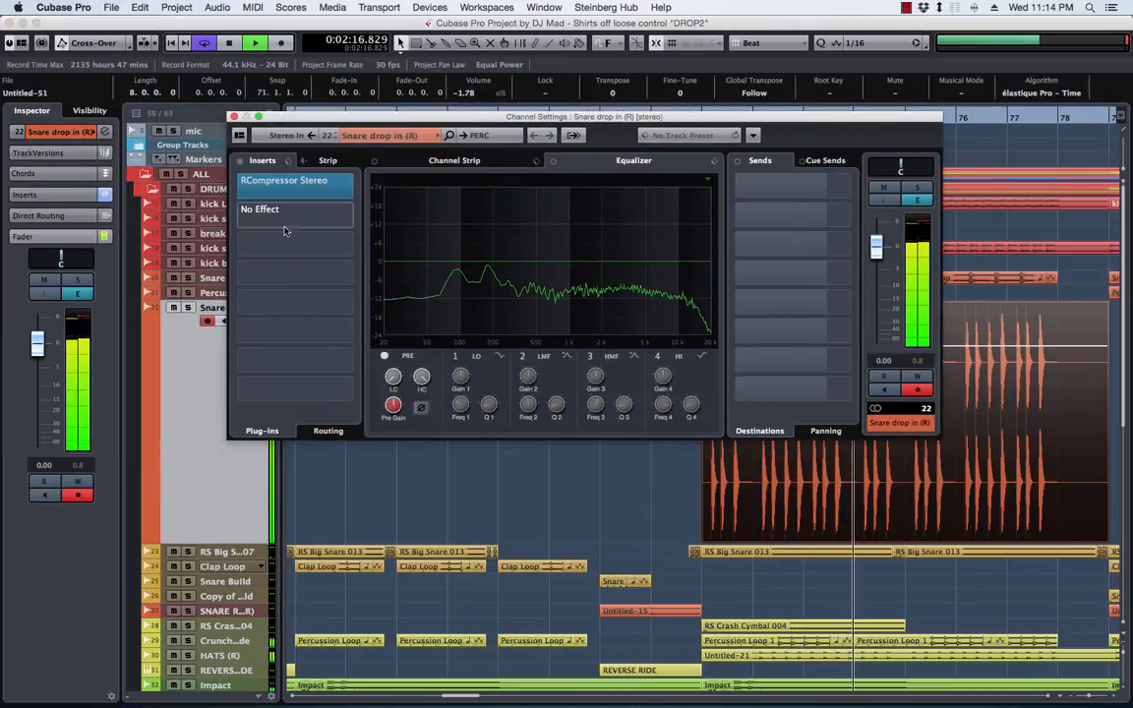
Add a low cut at about 118 Hz with a 48 dB/Oct filter slope to the snare channel's EQ
drag(393, 378, 393, 334)
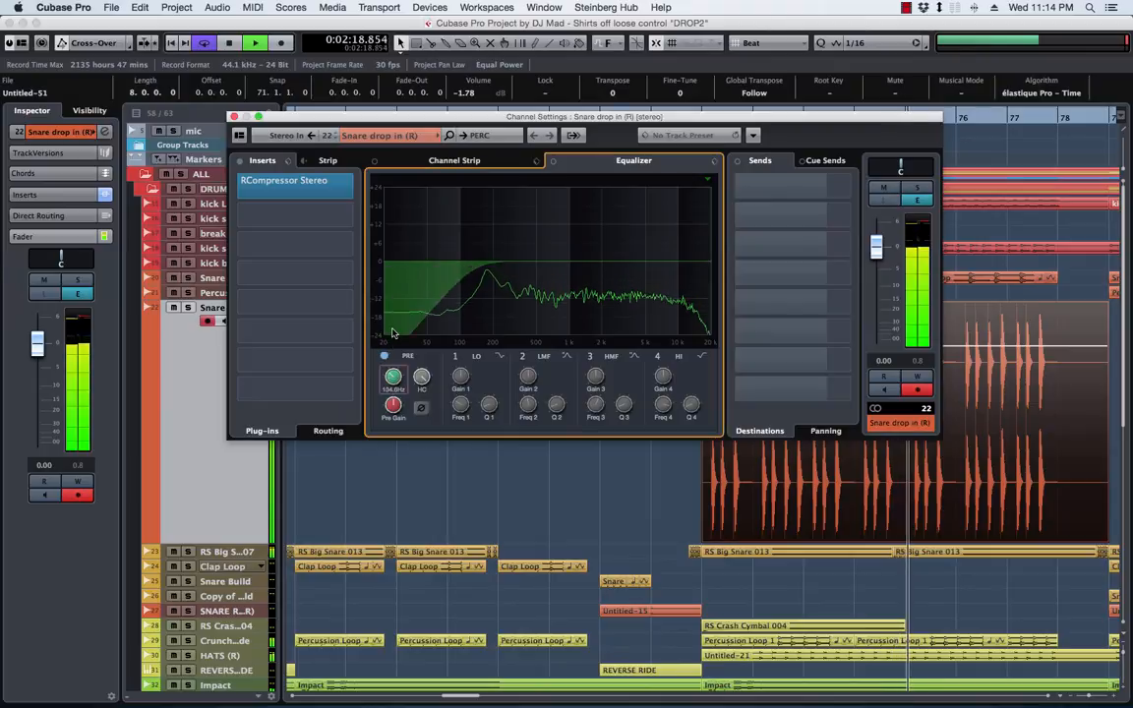
right_click(393, 377)
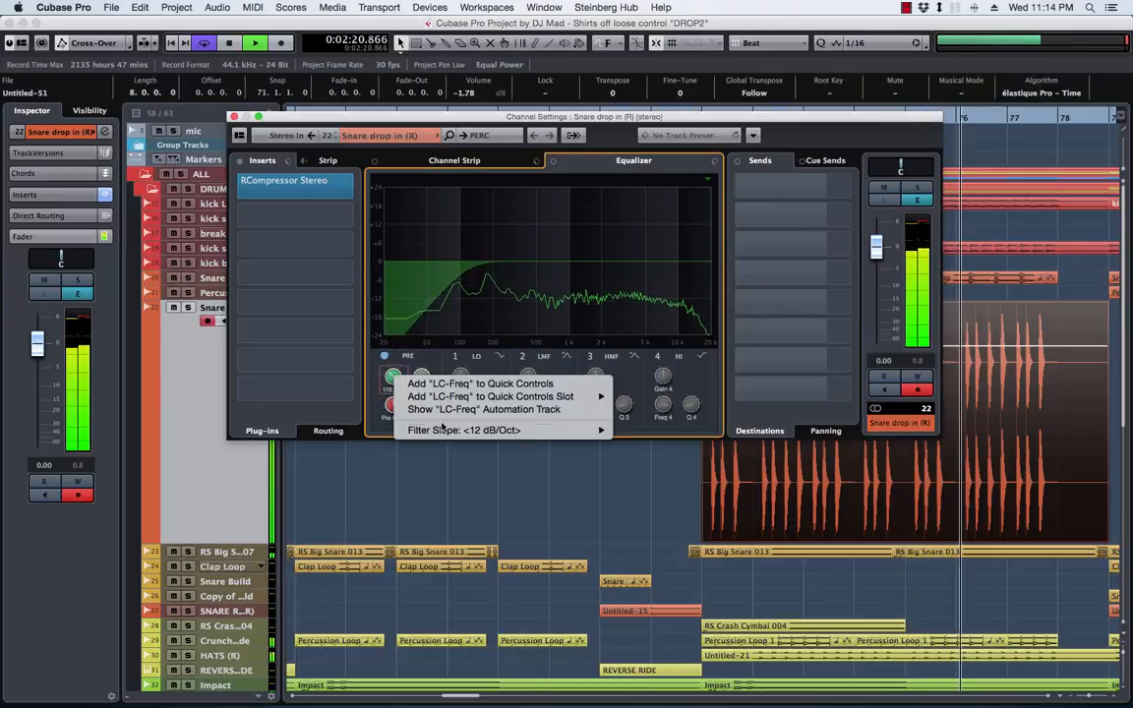
mouse_move(492, 430)
click(650, 483)
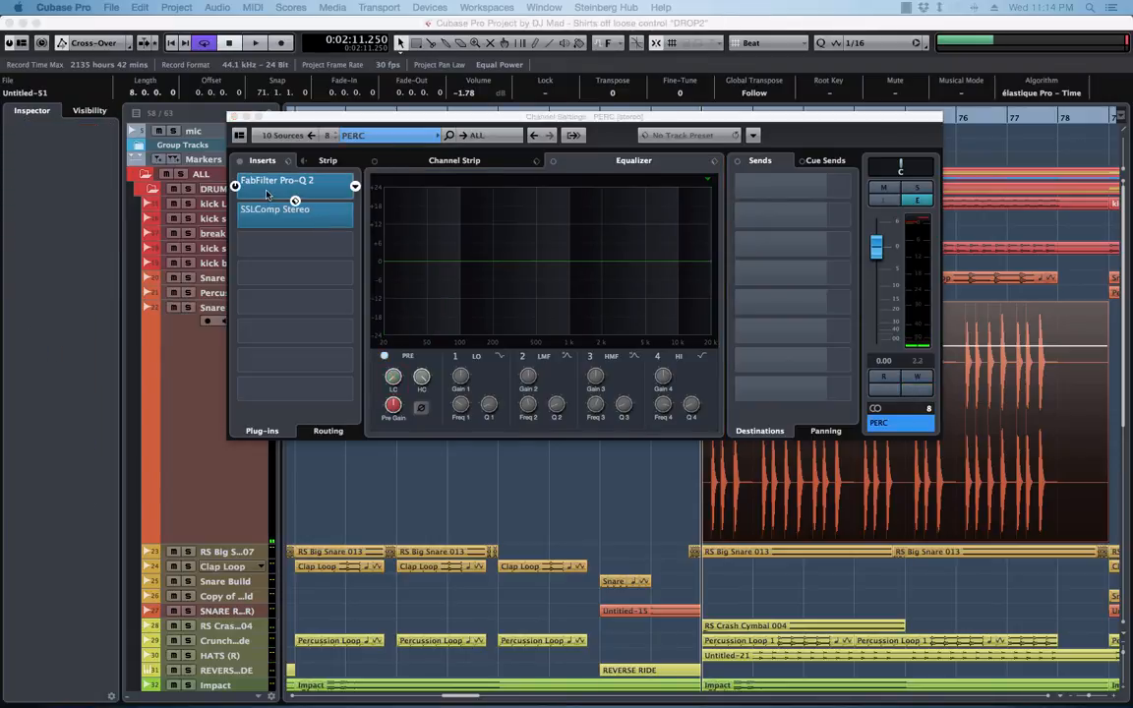
Remove FabFilter Pro-Q 2 from the first insert slot of the PERC group channel
click(266, 194)
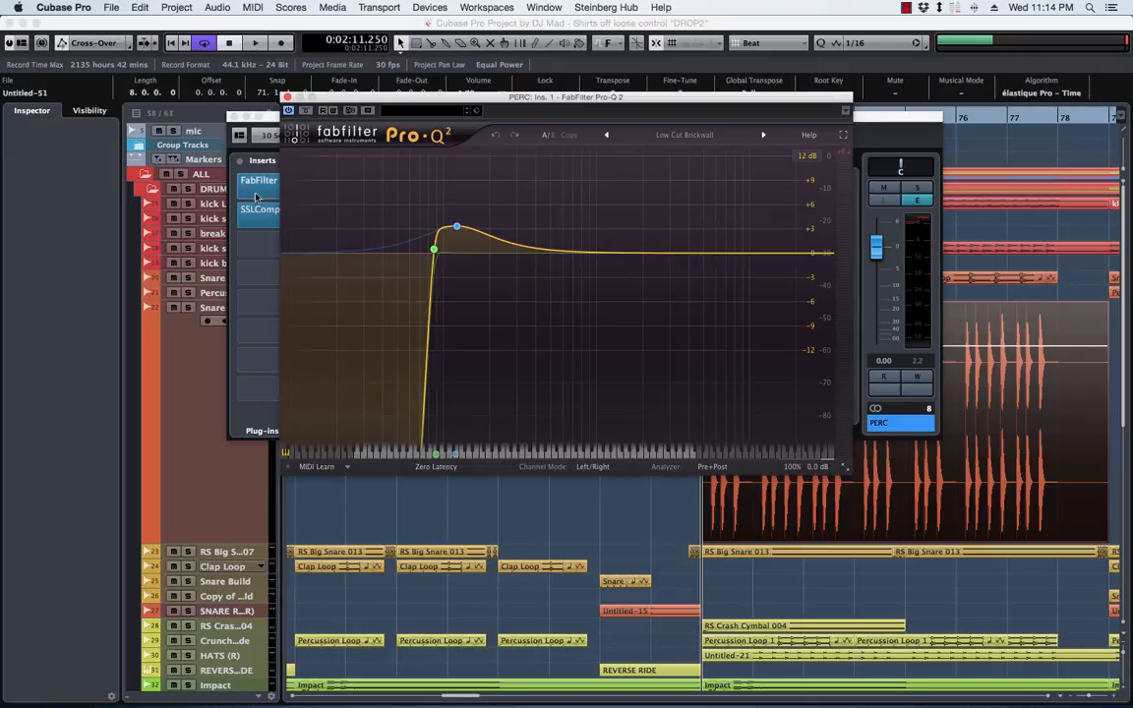
click(273, 118)
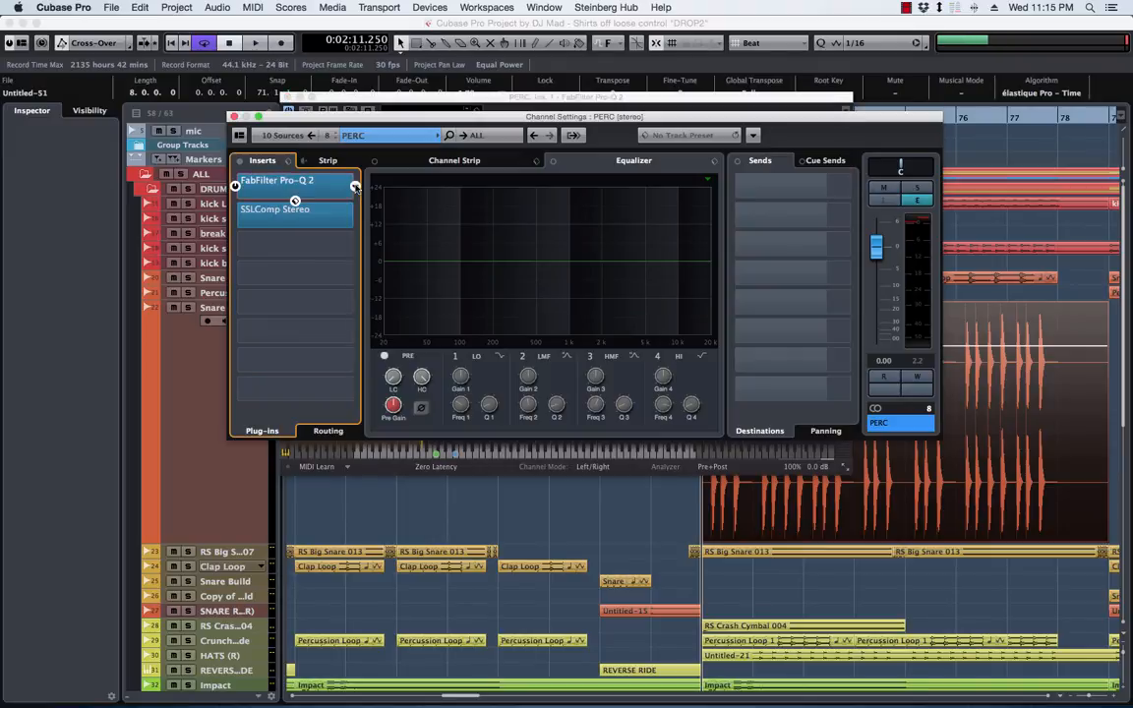
click(354, 187)
click(401, 220)
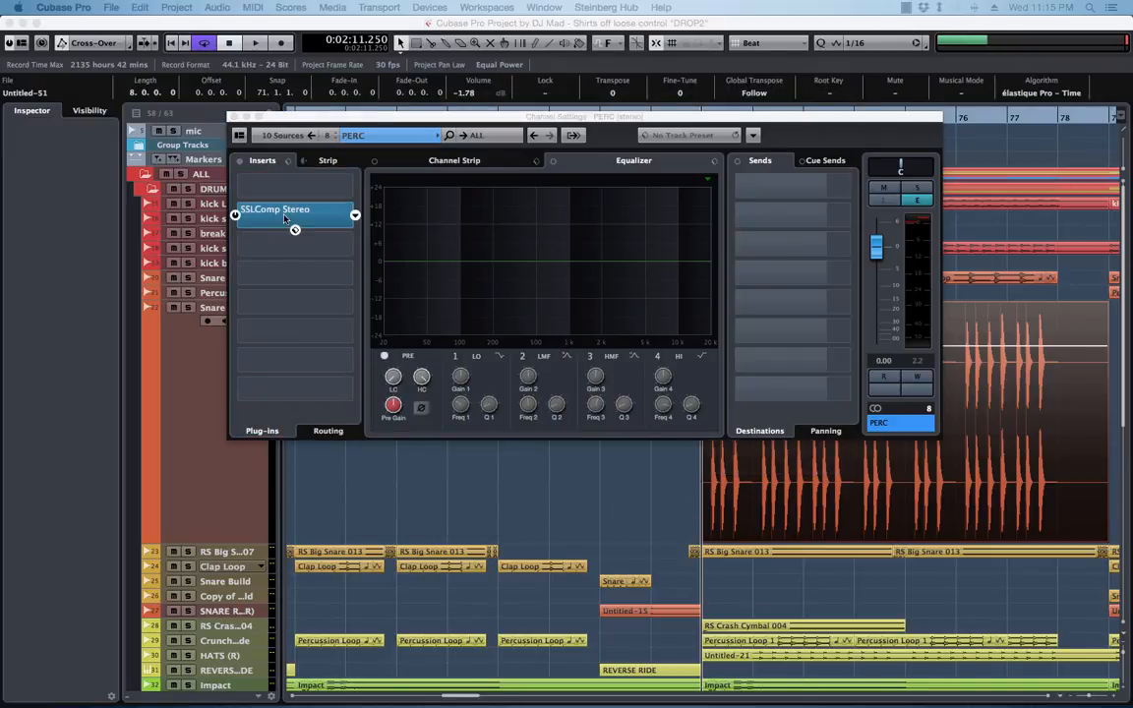
With the PERC group soloed during playback, apply a 48 dB/Oct low cut at about 70 Hz and slightly boost EQ band 1
drag(459, 179, 459, 169)
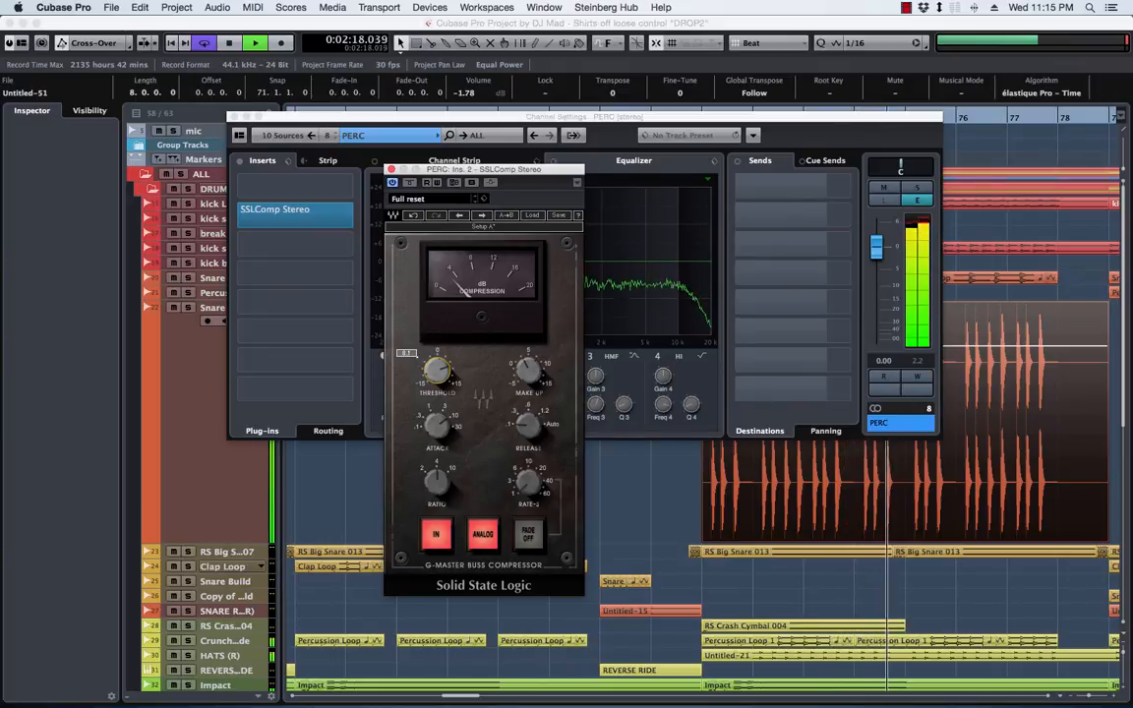
click(920, 188)
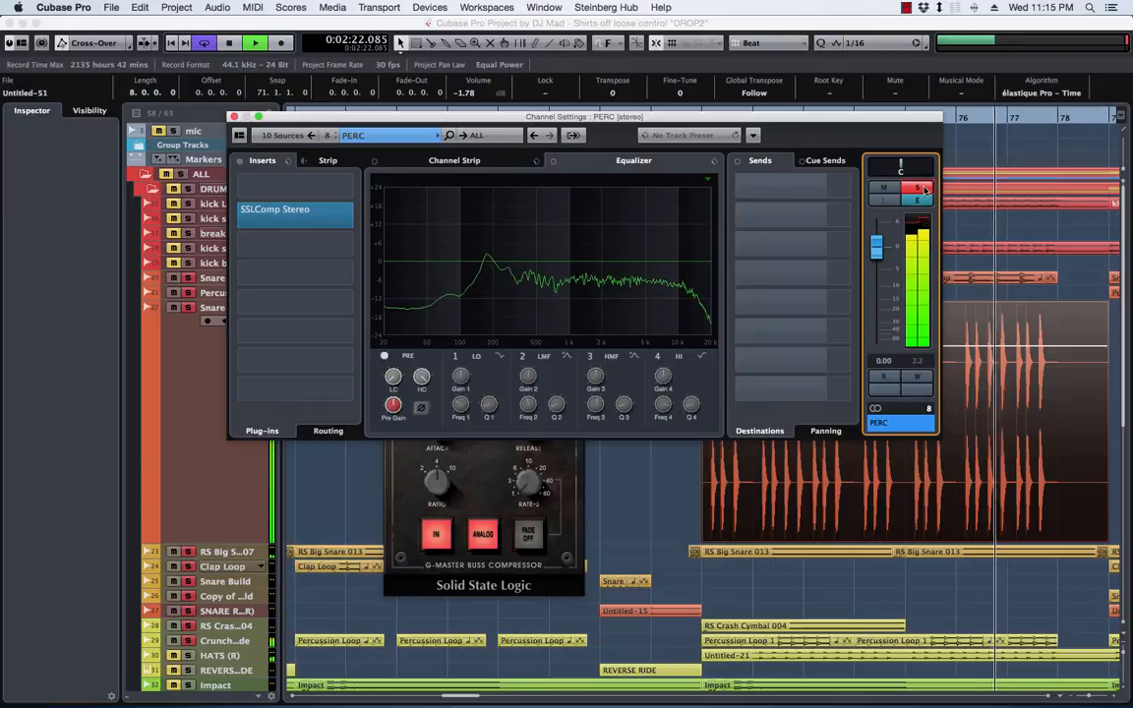
right_click(393, 376)
mouse_move(452, 430)
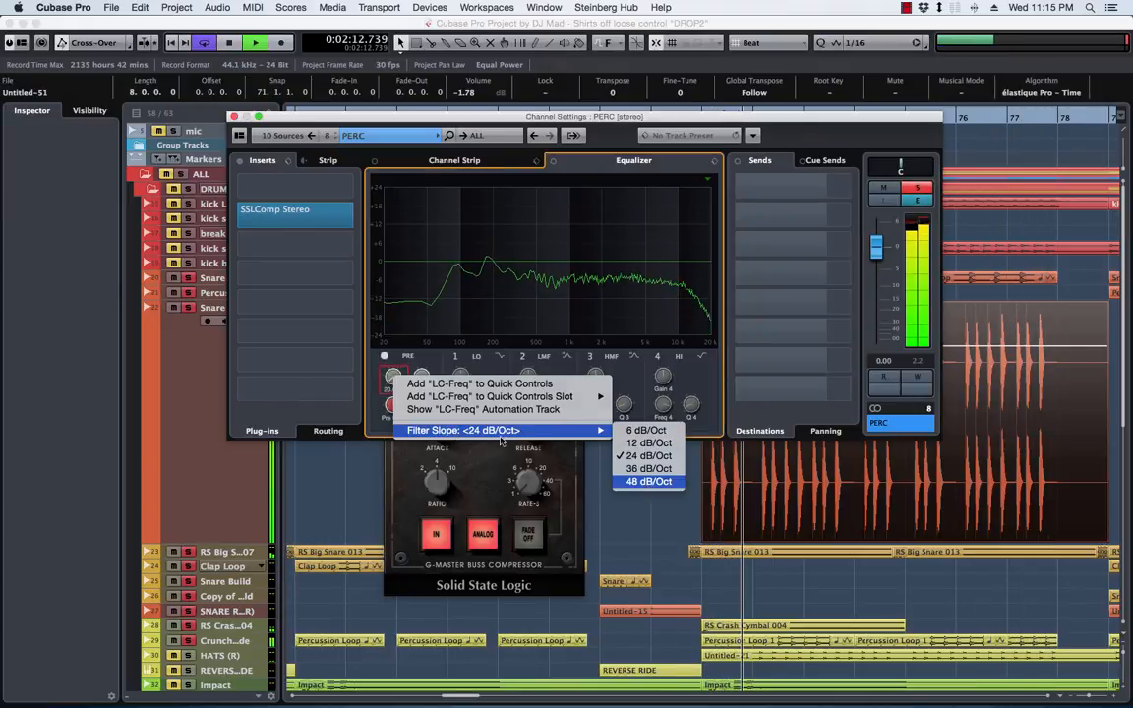
click(649, 481)
drag(393, 355, 388, 331)
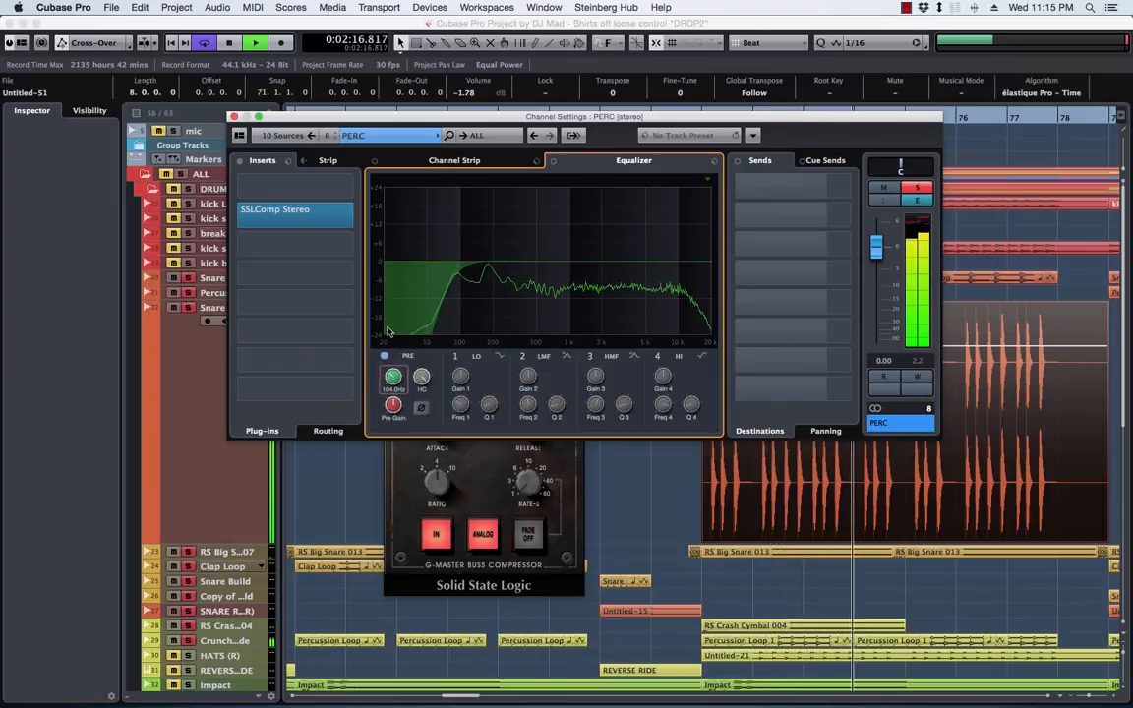
drag(448, 250, 476, 250)
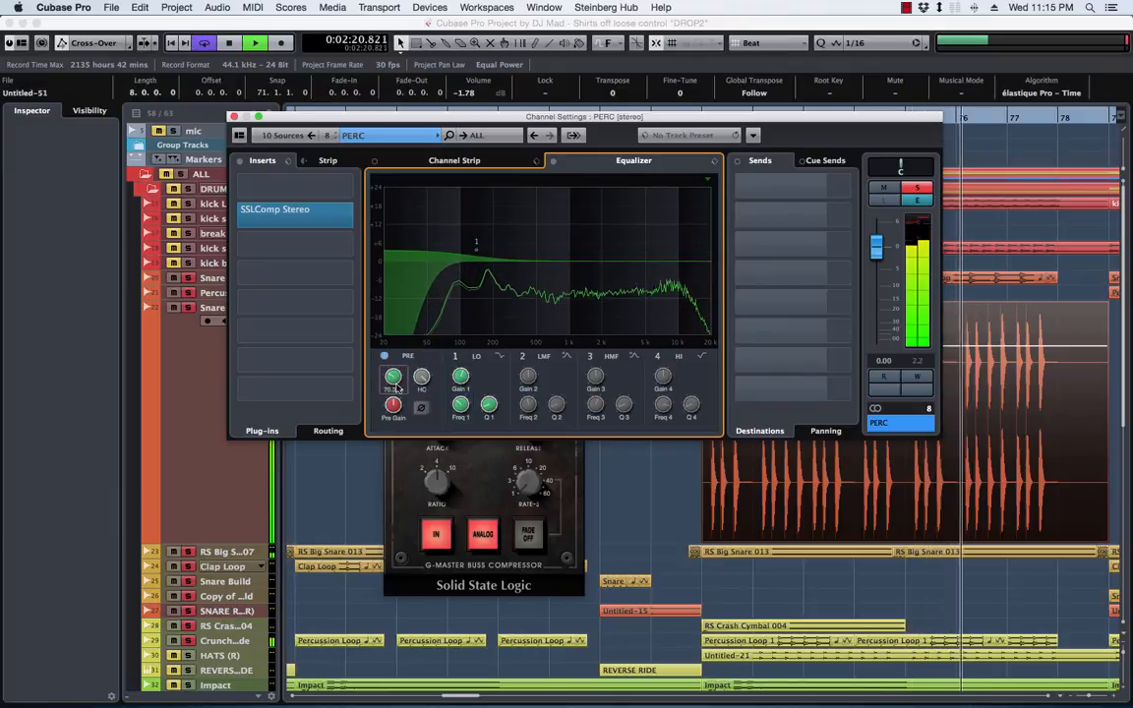
Unsolo the PERC group, return the snare track to normal height with its channel settings open, and stop playback
click(234, 117)
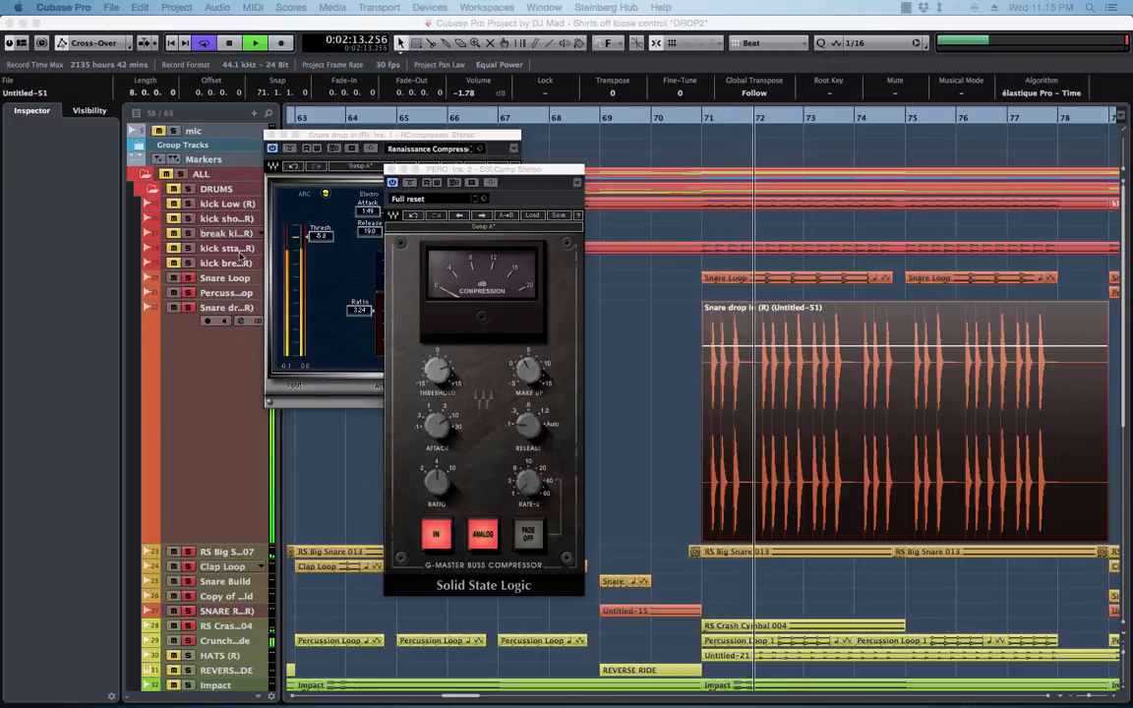
click(240, 320)
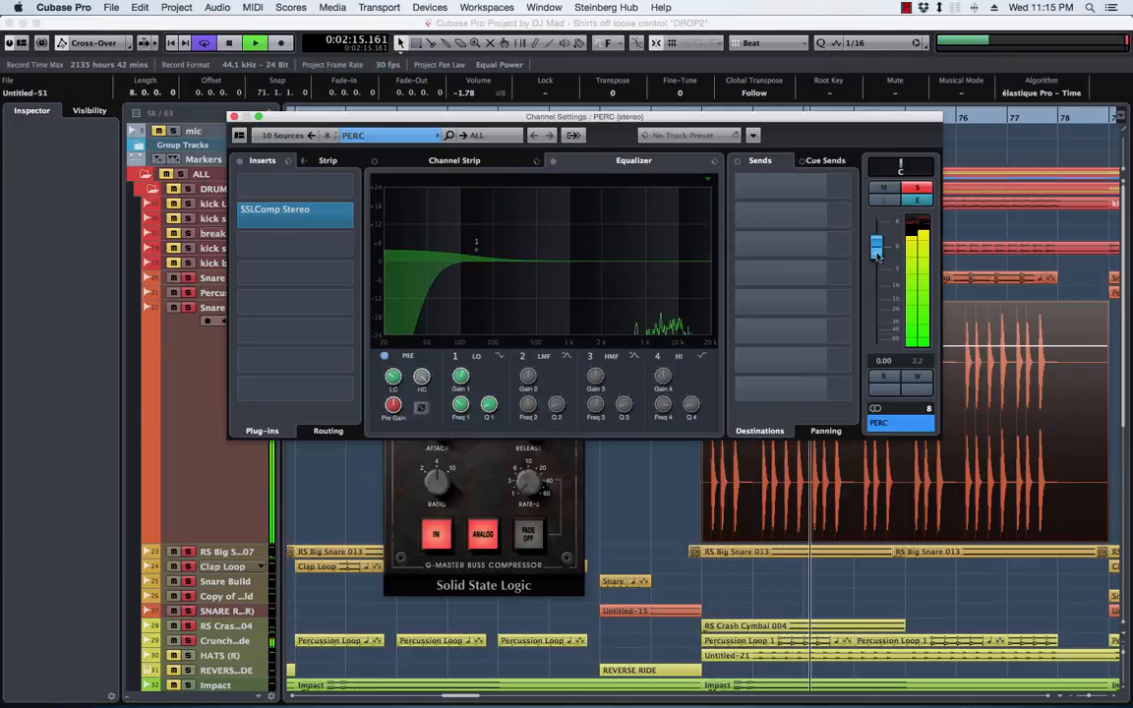
click(194, 372)
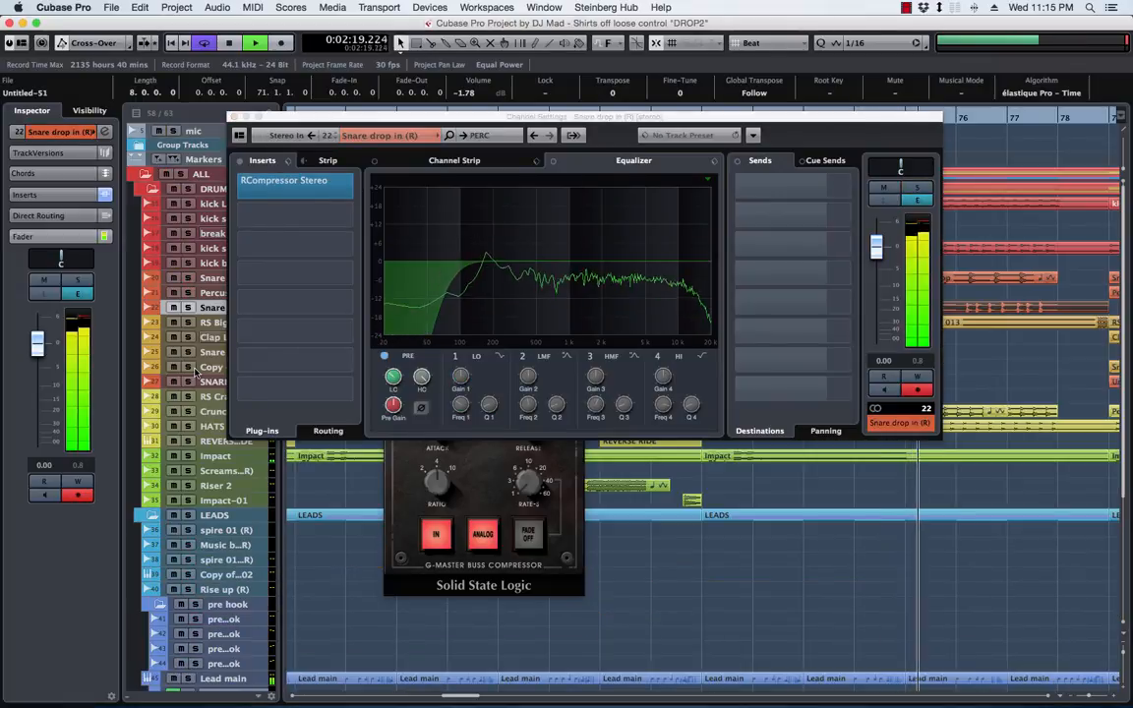
key(space)
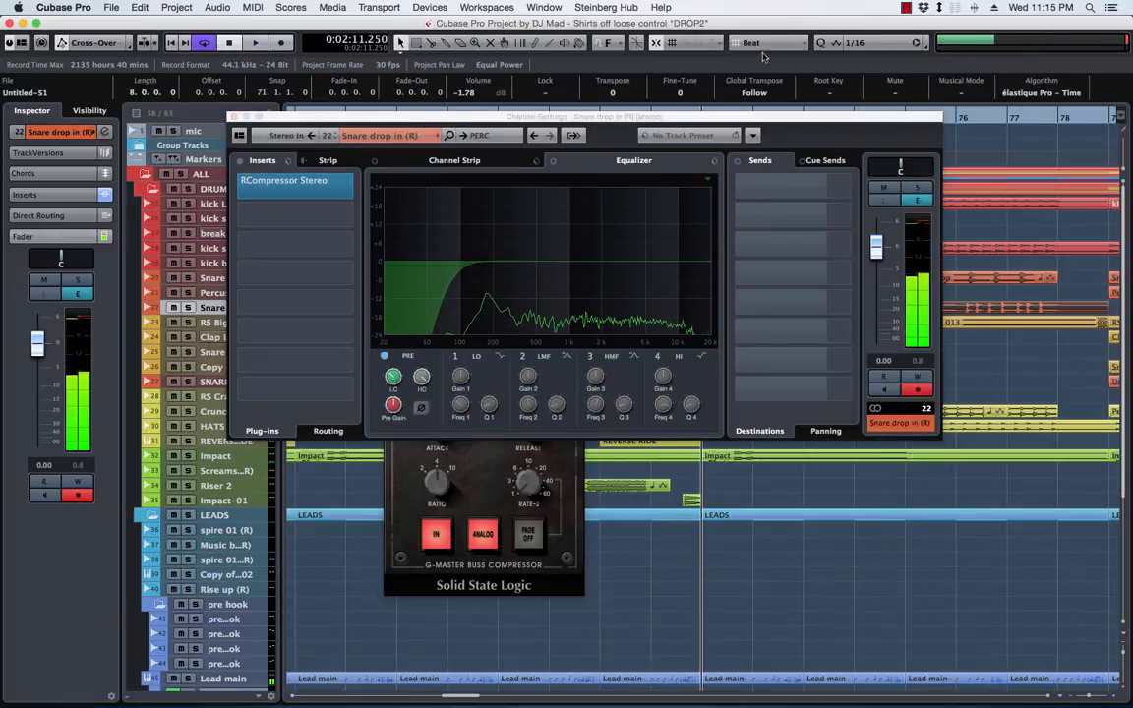
click(905, 8)
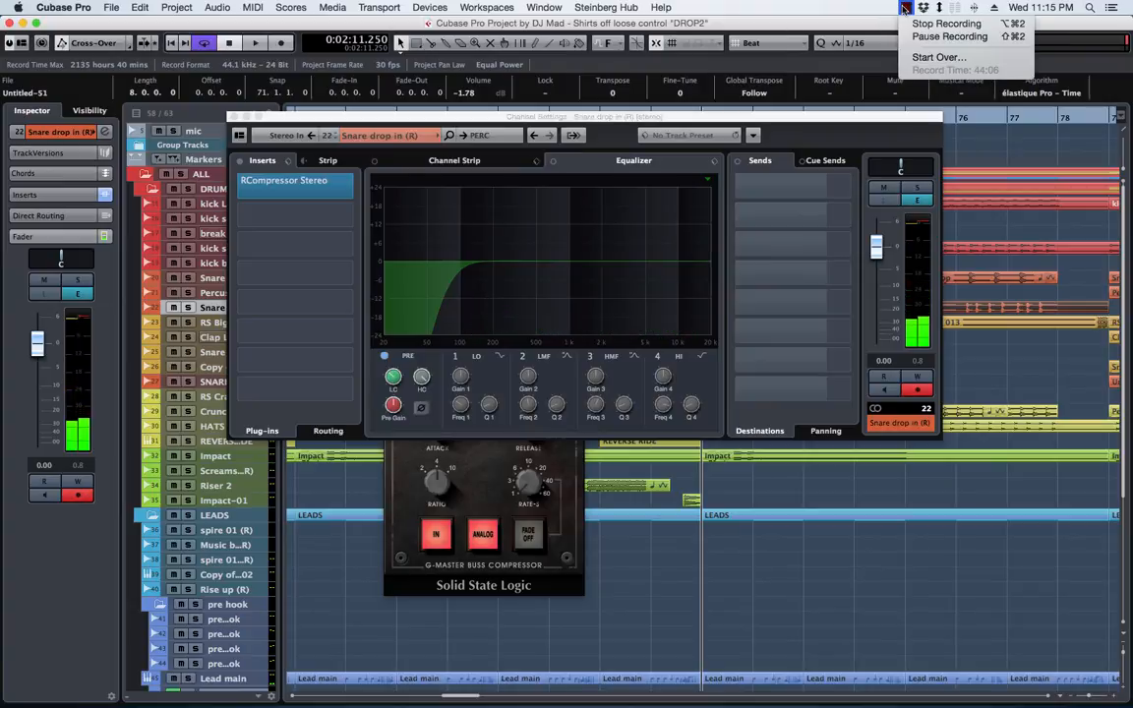
click(904, 8)
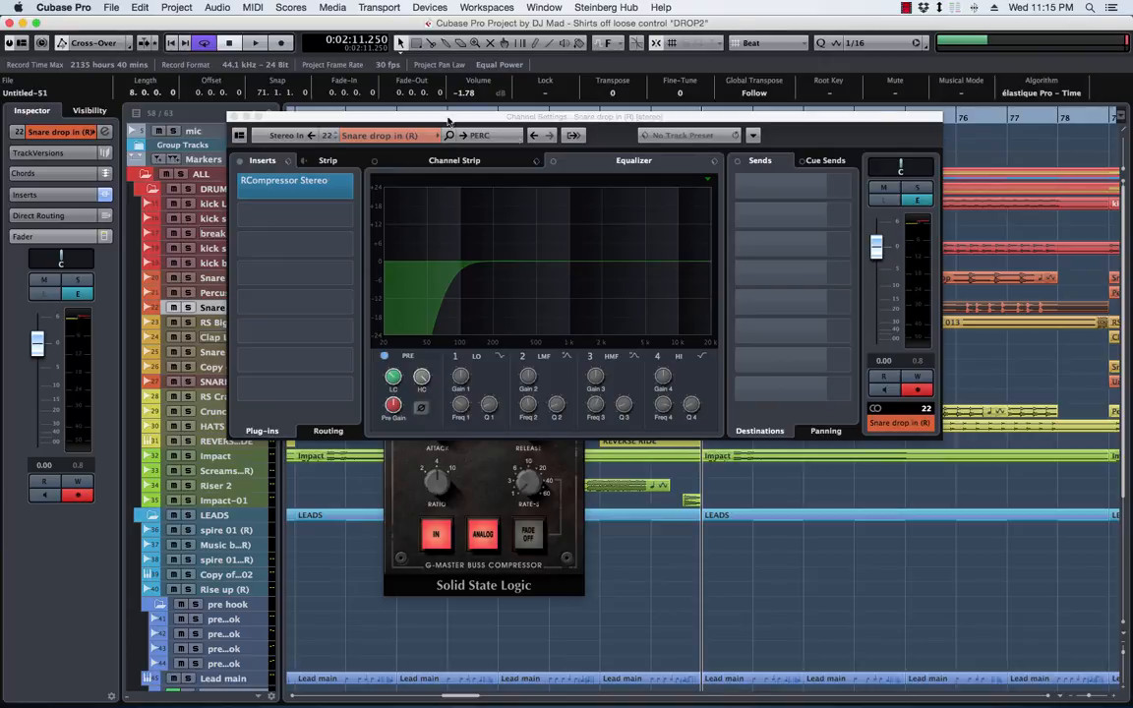
Close the SSLComp and RCompressor windows and zoom out horizontally to review the wider arrangement
drag(585, 117, 643, 293)
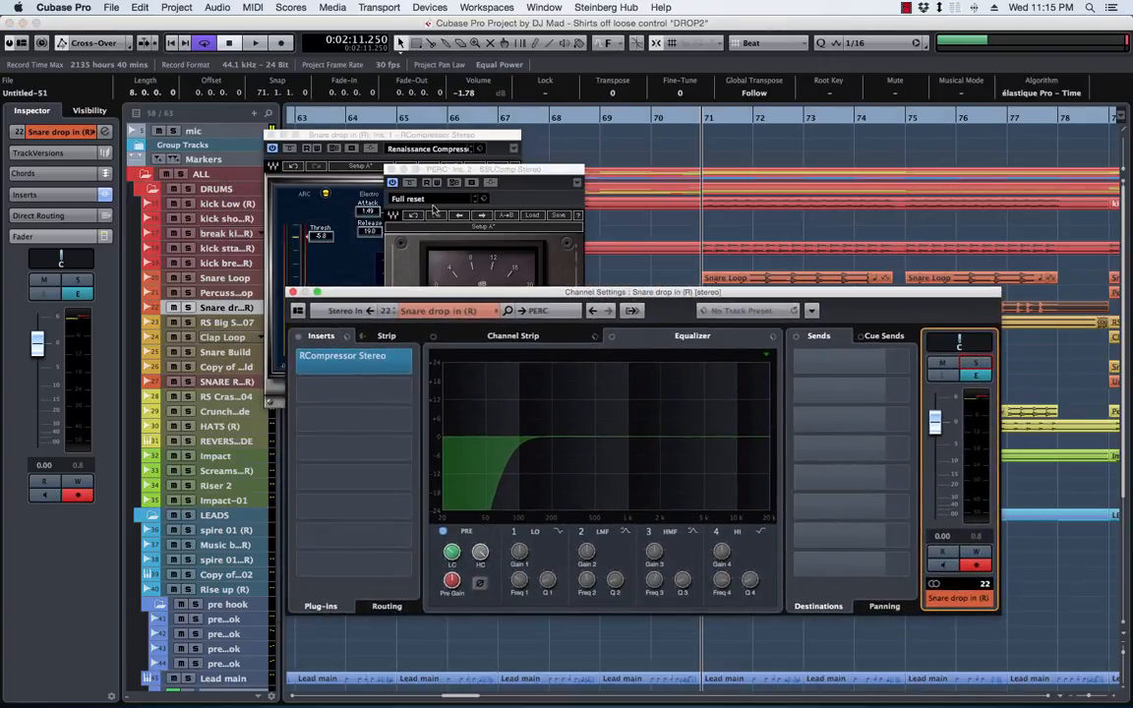
click(390, 169)
click(274, 134)
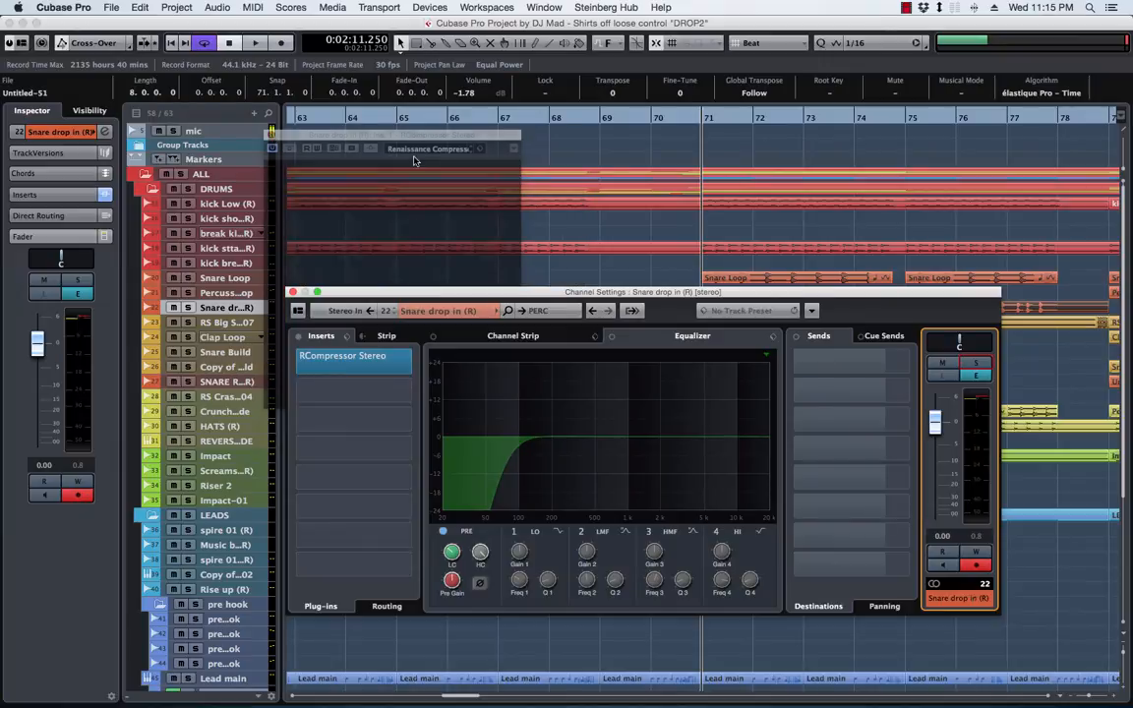
click(780, 224)
key(g)
key(g)
key(g)
key(g)
key(g)
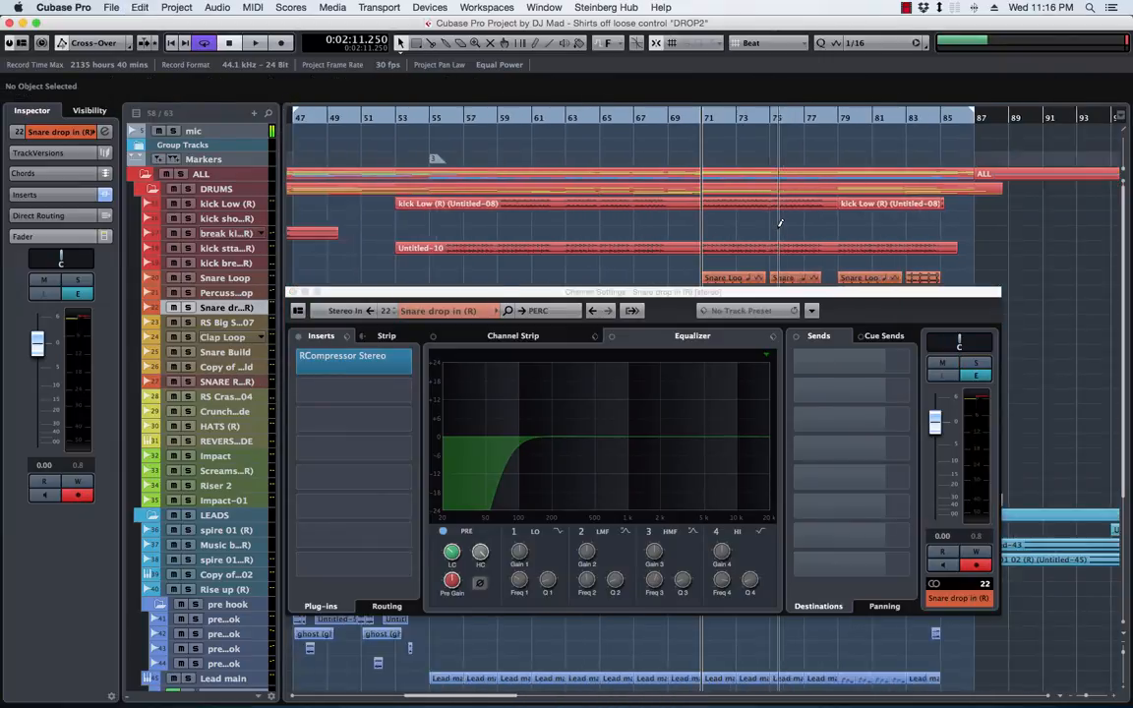
key(g)
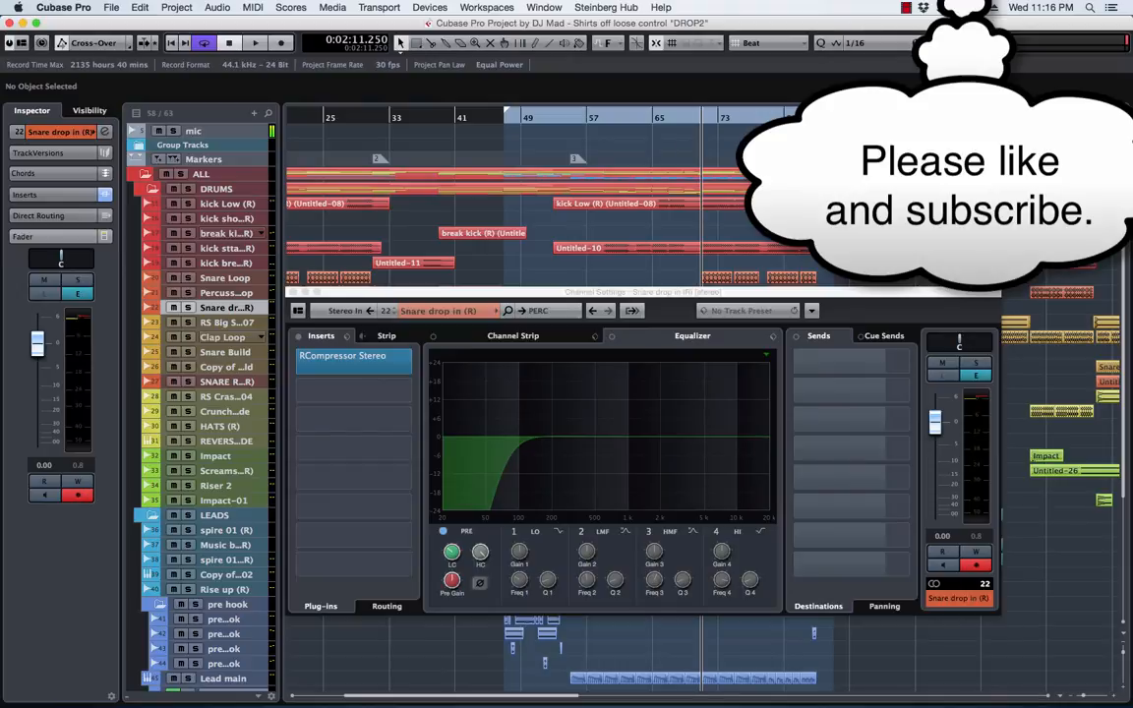